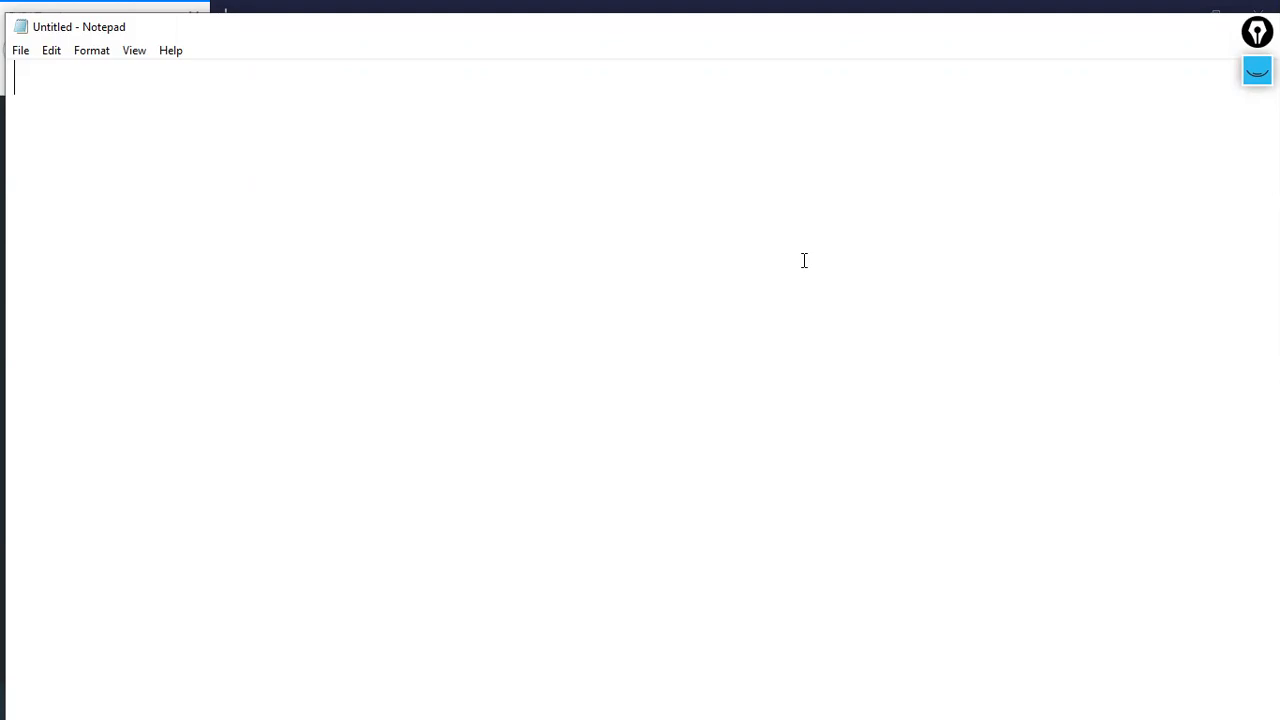
# Write the heading "Dynamic NAT !!!!" with a dashed line beneath it
pyautogui.write('Dynamic NAT !!!!')
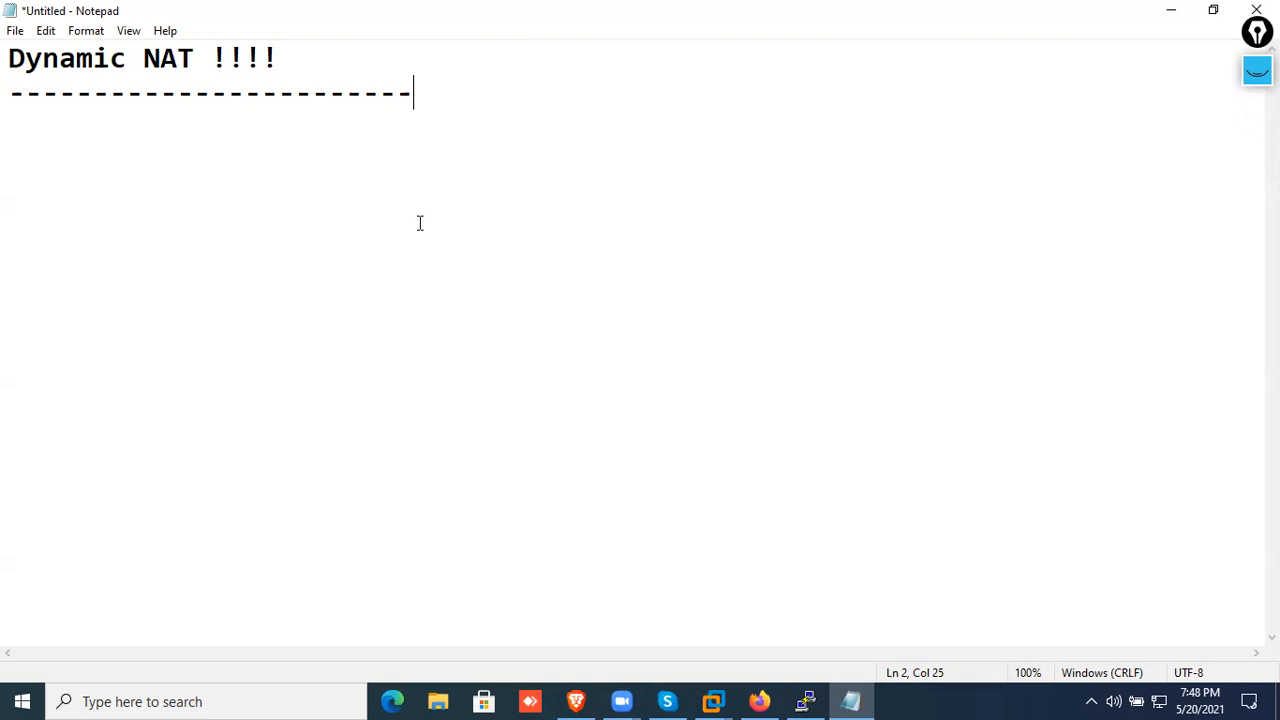
# Handwrite "Dynamic NAT" and "Static NAT" in pink on a slant, with an arrow drawn under each
pyautogui.click(1250, 83)
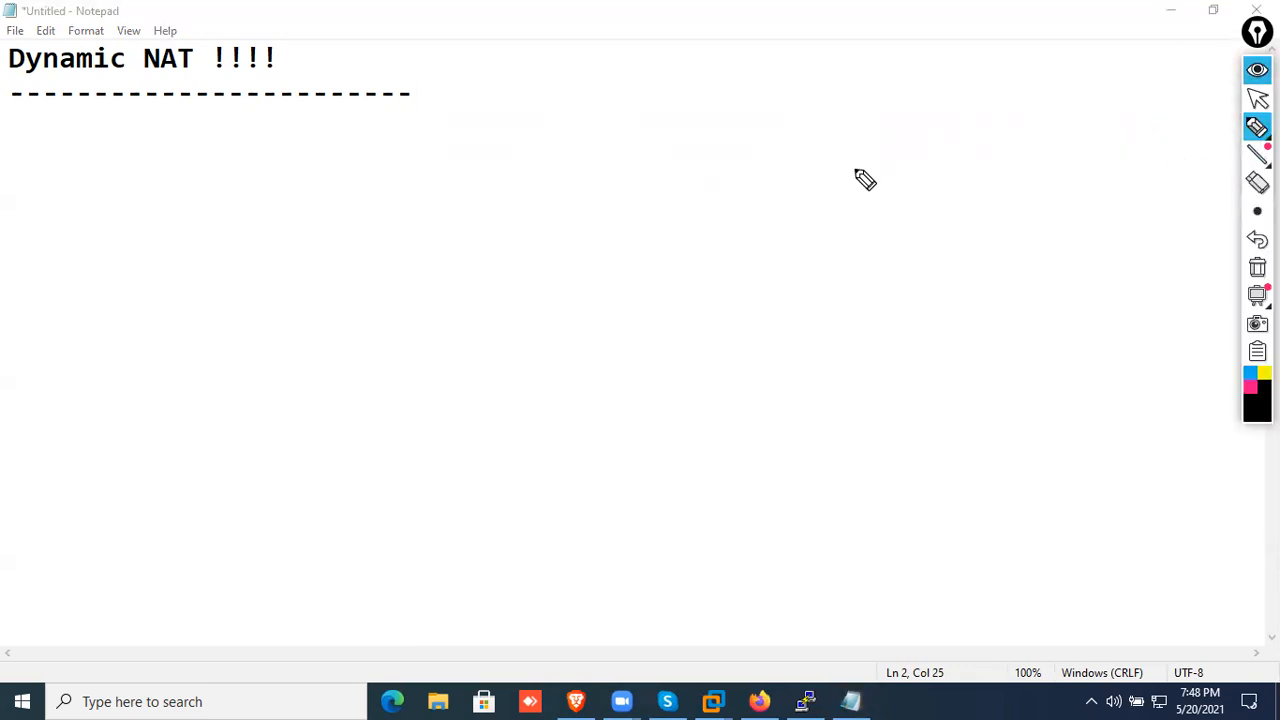
pyautogui.click(1250, 387)
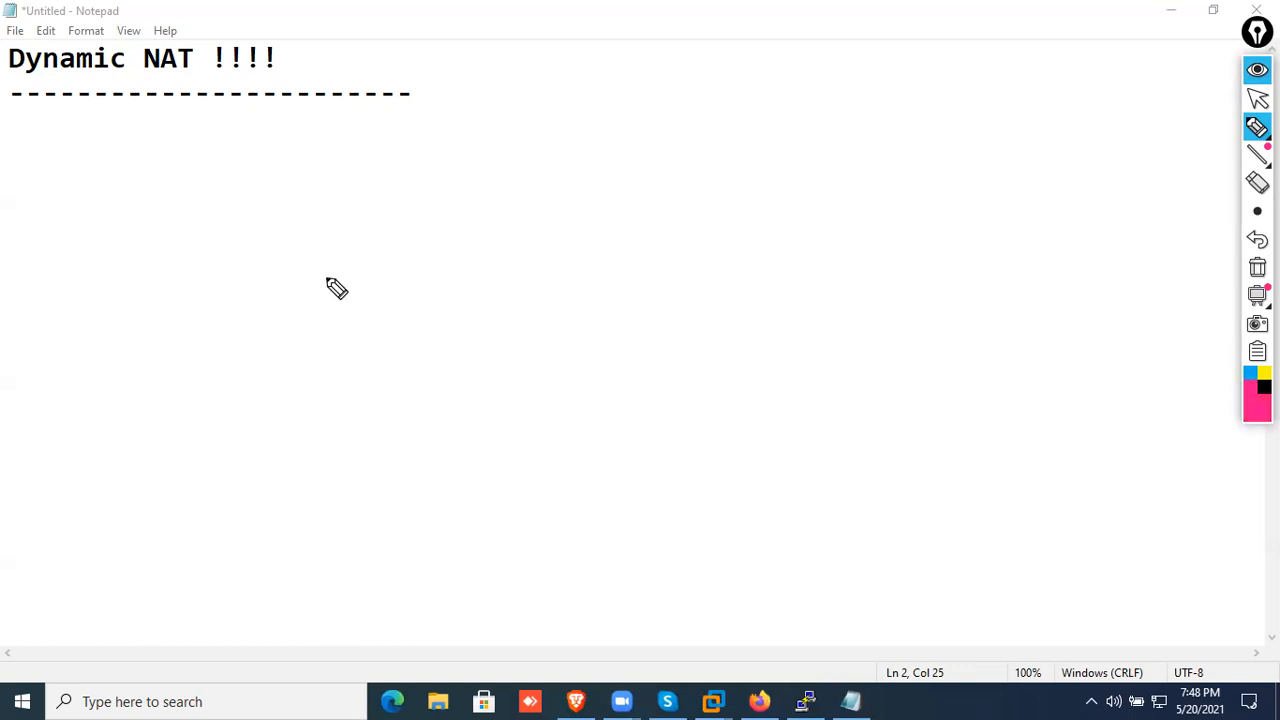
pyautogui.moveTo(277, 306)
pyautogui.mouseDown()
pyautogui.moveTo(347, 288)
pyautogui.moveTo(384, 233)
pyautogui.moveTo(426, 220)
pyautogui.moveTo(440, 171)
pyautogui.moveTo(452, 188)
pyautogui.moveTo(466, 171)
pyautogui.mouseUp()
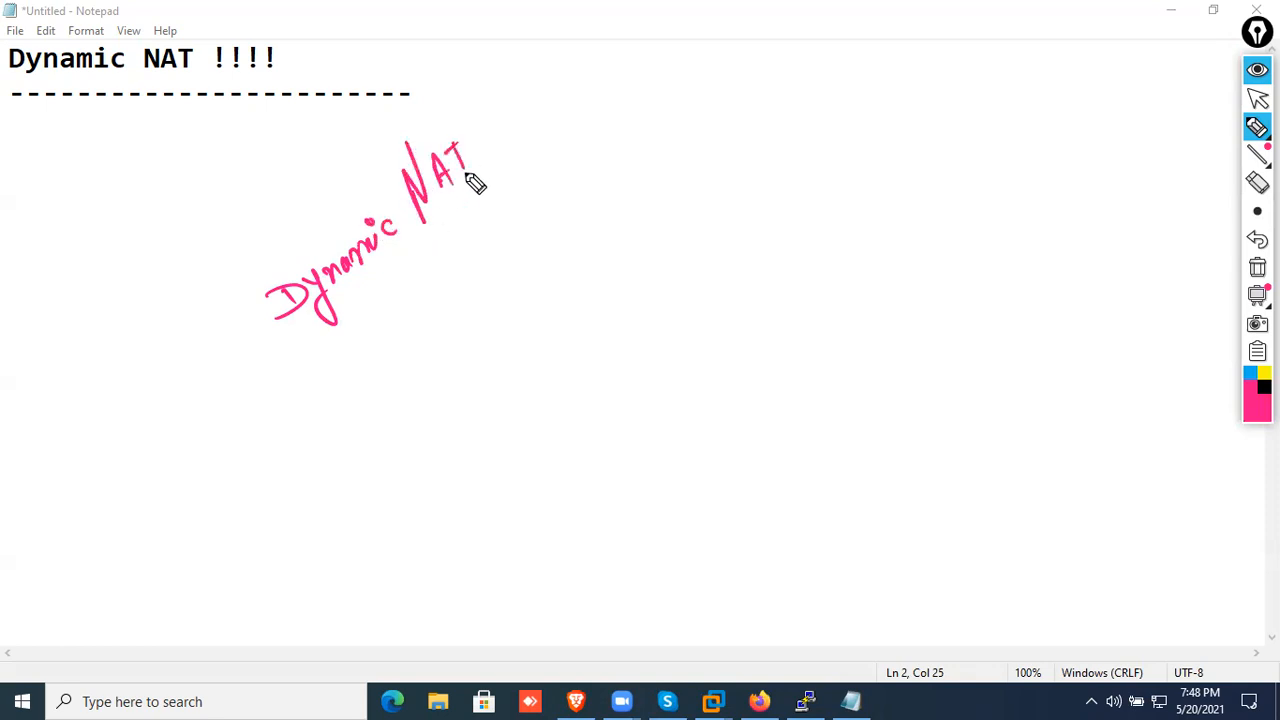
pyautogui.moveTo(236, 394); pyautogui.dragTo(466, 204)
pyautogui.moveTo(353, 360)
pyautogui.mouseDown()
pyautogui.moveTo(366, 363)
pyautogui.moveTo(433, 296)
pyautogui.moveTo(486, 274)
pyautogui.moveTo(466, 260)
pyautogui.moveTo(498, 248)
pyautogui.moveTo(518, 188)
pyautogui.mouseUp()
pyautogui.moveTo(318, 437); pyautogui.dragTo(598, 220)
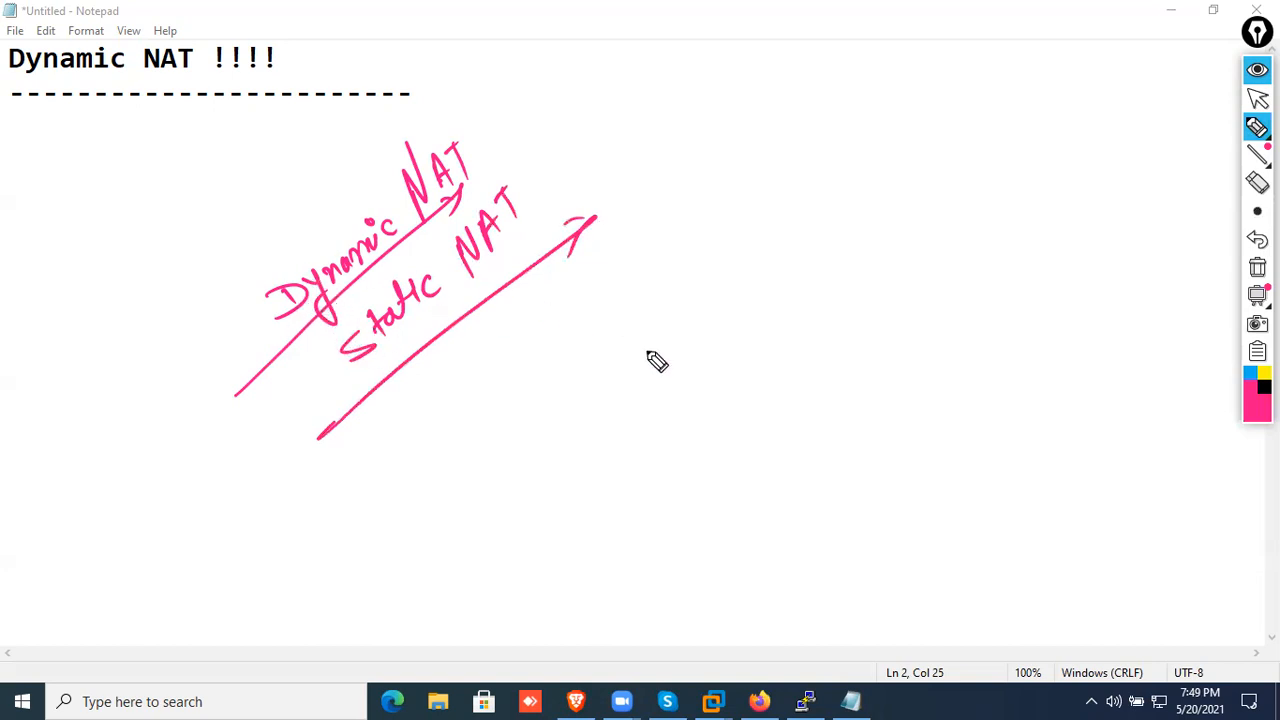
# Handwrite "Permnt" and "Temp" split by a vertical line with an arrow beneath, and circle the handwritten "Dynamic NAT"
pyautogui.moveTo(606, 340)
pyautogui.mouseDown()
pyautogui.moveTo(622, 388)
pyautogui.moveTo(648, 350)
pyautogui.moveTo(718, 322)
pyautogui.mouseUp()
pyautogui.moveTo(597, 404); pyautogui.dragTo(742, 328)
pyautogui.moveTo(747, 257); pyautogui.dragTo(745, 413)
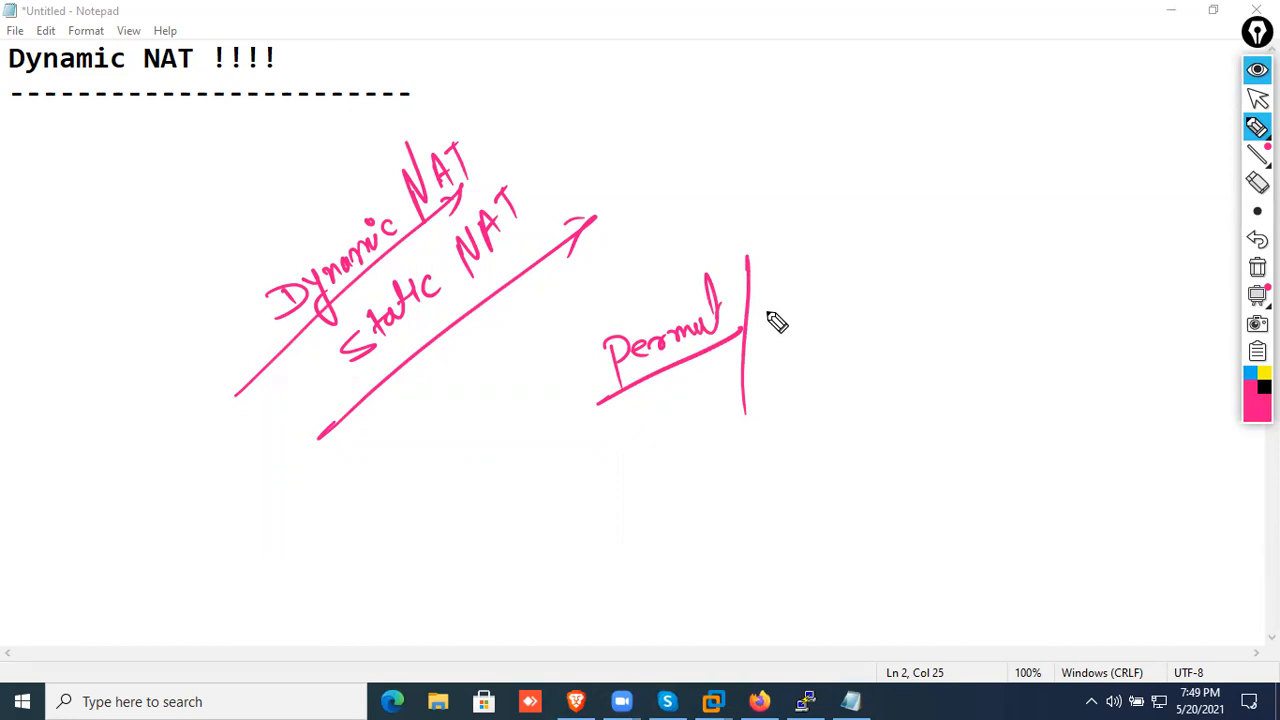
pyautogui.moveTo(764, 300); pyautogui.dragTo(792, 292)
pyautogui.moveTo(779, 296)
pyautogui.mouseDown()
pyautogui.moveTo(777, 318)
pyautogui.moveTo(889, 277)
pyautogui.mouseUp()
pyautogui.moveTo(516, 463); pyautogui.dragTo(955, 297)
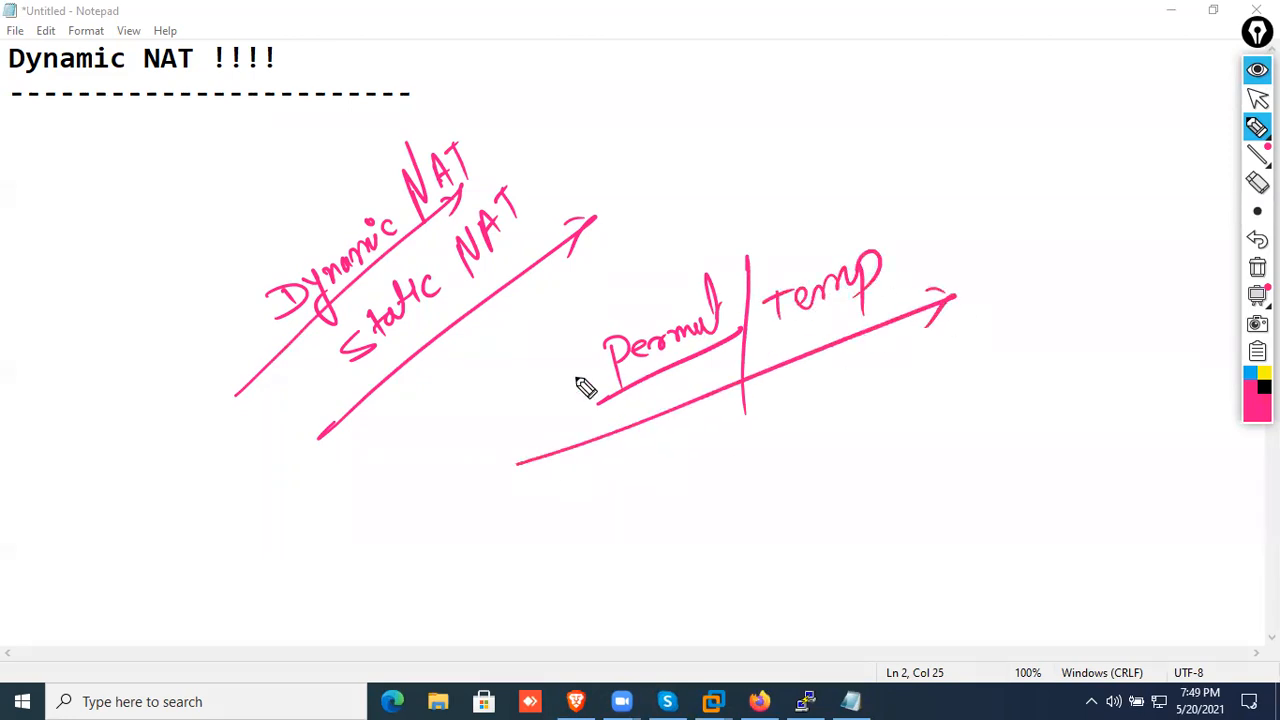
pyautogui.moveTo(490, 150)
pyautogui.mouseDown()
pyautogui.moveTo(220, 296)
pyautogui.moveTo(350, 156)
pyautogui.mouseUp()
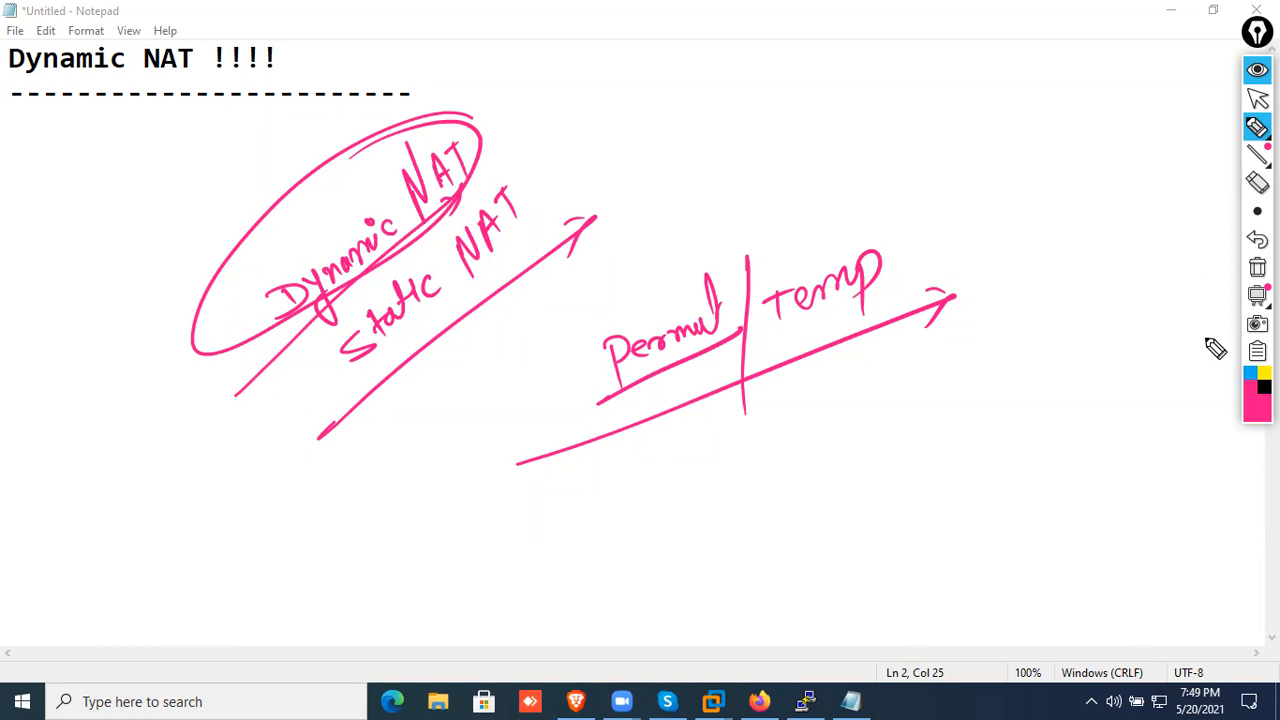
# Handwrite "ISP" and "Telecom" in black above "Temp" and underline each with an arrow
pyautogui.click(1264, 387)
pyautogui.moveTo(810, 131)
pyautogui.mouseDown()
pyautogui.moveTo(840, 127)
pyautogui.moveTo(824, 151)
pyautogui.mouseUp()
pyautogui.moveTo(821, 152); pyautogui.dragTo(906, 147)
pyautogui.moveTo(796, 190)
pyautogui.mouseDown()
pyautogui.moveTo(848, 183)
pyautogui.moveTo(874, 214)
pyautogui.moveTo(968, 186)
pyautogui.mouseUp()
pyautogui.moveTo(818, 228); pyautogui.dragTo(954, 215)
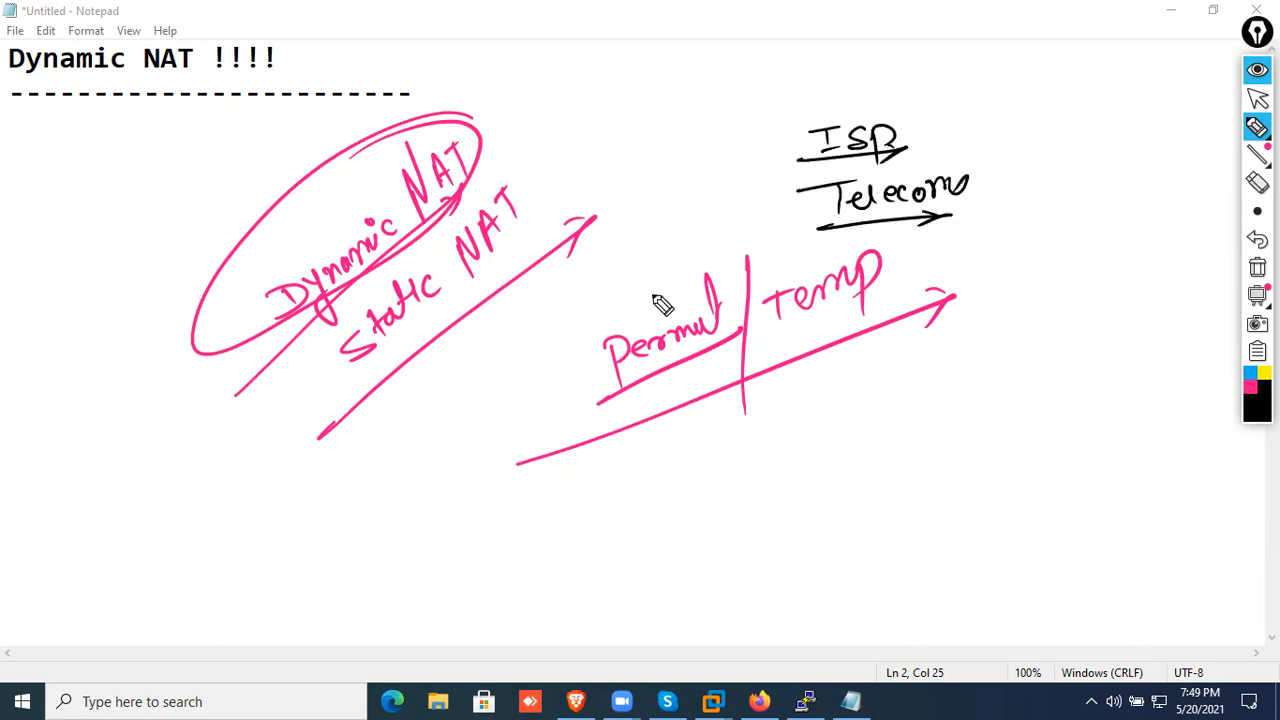
# Handwrite "MNC" with a second word below, circle them, and add an equals sign and a cross beside the circle
pyautogui.moveTo(196, 565); pyautogui.dragTo(276, 515)
pyautogui.moveTo(218, 580)
pyautogui.mouseDown()
pyautogui.moveTo(279, 537)
pyautogui.moveTo(243, 624)
pyautogui.moveTo(320, 580)
pyautogui.mouseUp()
pyautogui.moveTo(250, 480)
pyautogui.mouseDown()
pyautogui.moveTo(317, 654)
pyautogui.moveTo(250, 478)
pyautogui.mouseUp()
pyautogui.moveTo(376, 510); pyautogui.dragTo(400, 494)
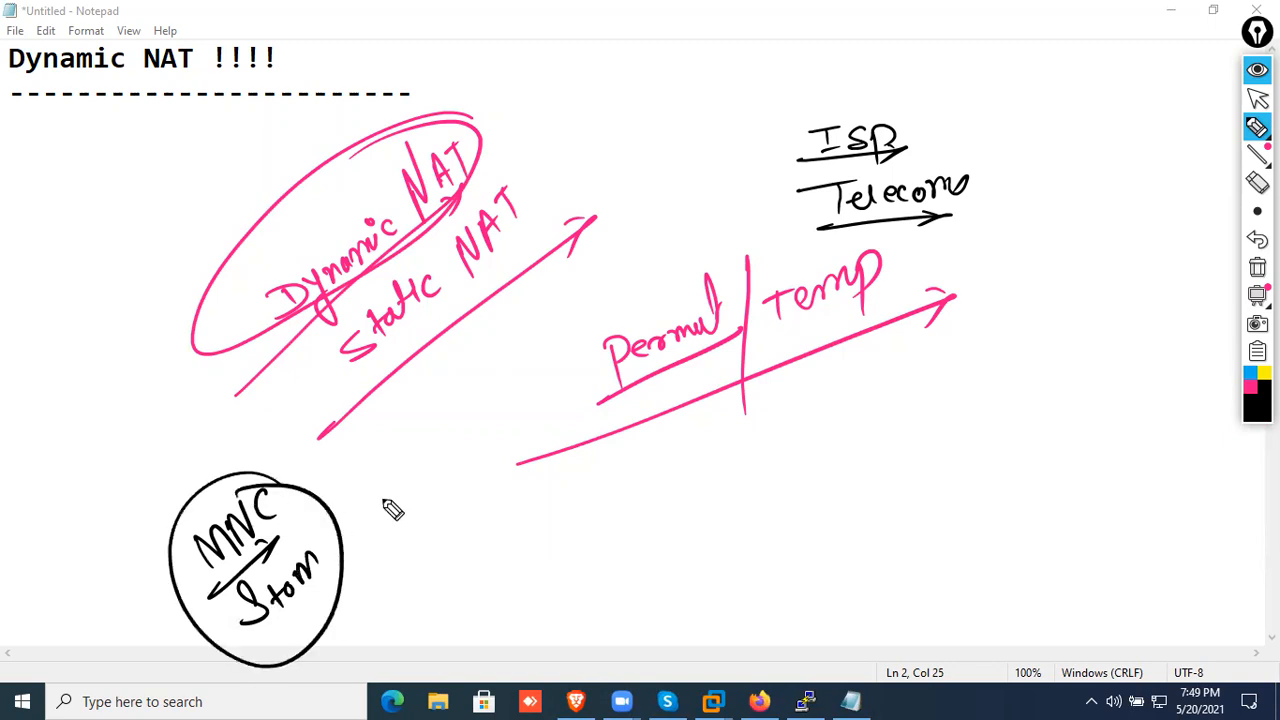
pyautogui.moveTo(438, 433); pyautogui.dragTo(428, 488)
pyautogui.moveTo(405, 470); pyautogui.dragTo(476, 467)
# Handwrite "Dynamic NAT" in black beside "ISP", underlining the first word and adding an arrow under "NAT"
pyautogui.moveTo(620, 107)
pyautogui.mouseDown()
pyautogui.moveTo(613, 137)
pyautogui.moveTo(671, 129)
pyautogui.moveTo(700, 100)
pyautogui.moveTo(723, 100)
pyautogui.moveTo(734, 54)
pyautogui.moveTo(765, 82)
pyautogui.mouseUp()
pyautogui.moveTo(604, 186); pyautogui.dragTo(764, 78)
pyautogui.moveTo(702, 178)
pyautogui.mouseDown()
pyautogui.moveTo(756, 130)
pyautogui.moveTo(742, 142)
pyautogui.moveTo(748, 176)
pyautogui.mouseUp()
pyautogui.moveTo(660, 224); pyautogui.dragTo(786, 134)
pyautogui.moveTo(786, 134); pyautogui.dragTo(776, 152)
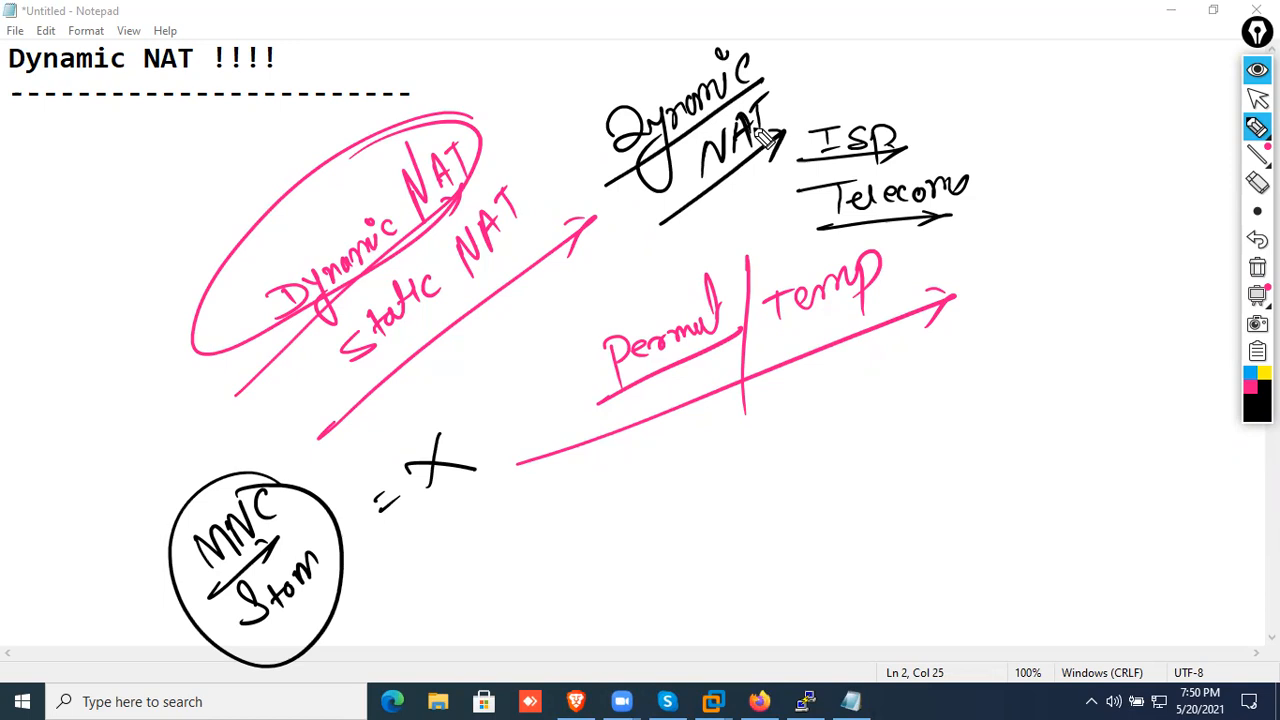
# Clear all drawings, handwrite the addresses 192.168.1.1 to 192.168.1.4 as a list, and bracket its far side
pyautogui.click(1257, 267)
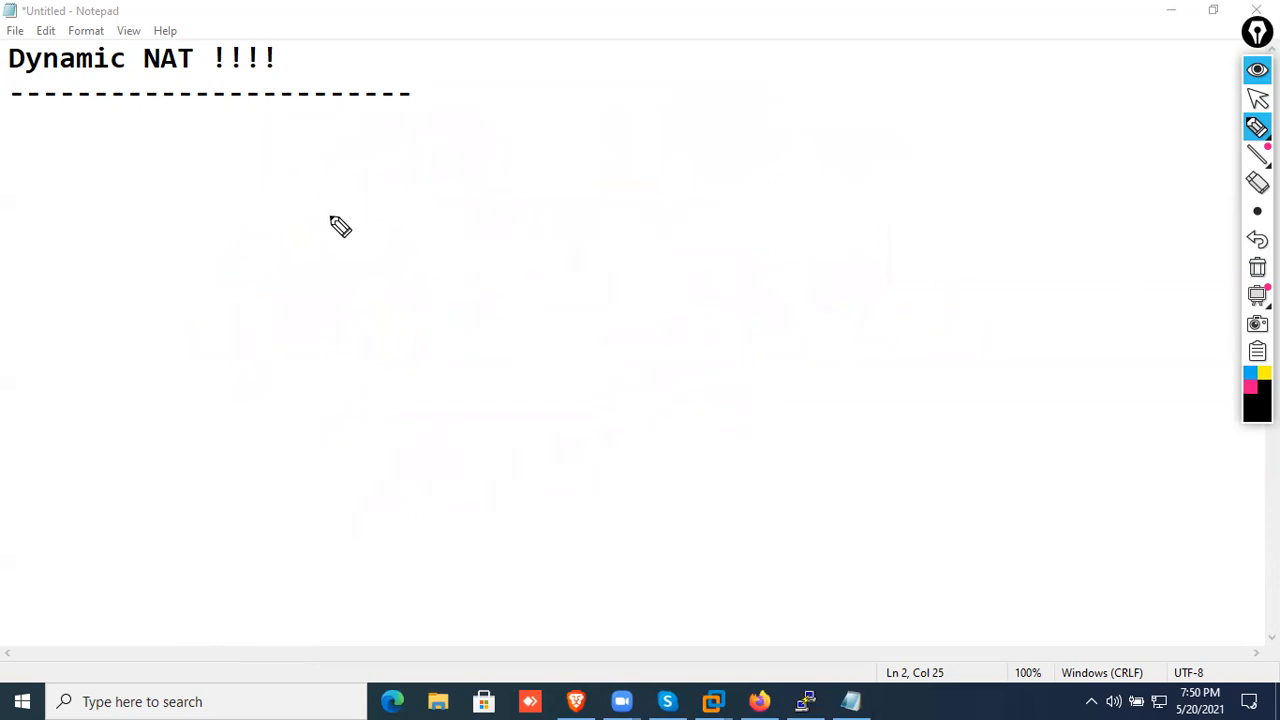
pyautogui.moveTo(280, 218)
pyautogui.mouseDown()
pyautogui.moveTo(281, 238)
pyautogui.moveTo(303, 251)
pyautogui.moveTo(369, 246)
pyautogui.moveTo(398, 222)
pyautogui.moveTo(456, 236)
pyautogui.mouseUp()
pyautogui.click(410, 227)
pyautogui.click(433, 226)
pyautogui.click(286, 273)
pyautogui.moveTo(287, 279)
pyautogui.mouseDown()
pyautogui.moveTo(318, 290)
pyautogui.moveTo(374, 269)
pyautogui.moveTo(414, 283)
pyautogui.moveTo(493, 272)
pyautogui.mouseUp()
pyautogui.moveTo(288, 330)
pyautogui.mouseDown()
pyautogui.moveTo(371, 346)
pyautogui.moveTo(396, 320)
pyautogui.moveTo(464, 336)
pyautogui.mouseUp()
pyautogui.moveTo(300, 380)
pyautogui.mouseDown()
pyautogui.moveTo(377, 366)
pyautogui.moveTo(466, 380)
pyautogui.moveTo(483, 350)
pyautogui.mouseUp()
pyautogui.moveTo(363, 172)
pyautogui.mouseDown()
pyautogui.moveTo(491, 269)
pyautogui.moveTo(500, 428)
pyautogui.mouseUp()
pyautogui.moveTo(330, 436); pyautogui.dragTo(500, 428)
# Annotate the address list with underlined "4 Hosts" and "4 ip addr", and head it with a circled "Private"
pyautogui.moveTo(71, 286)
pyautogui.mouseDown()
pyautogui.moveTo(60, 292)
pyautogui.moveTo(167, 228)
pyautogui.moveTo(149, 251)
pyautogui.mouseUp()
pyautogui.moveTo(47, 338)
pyautogui.mouseDown()
pyautogui.moveTo(200, 212)
pyautogui.moveTo(86, 357)
pyautogui.moveTo(219, 247)
pyautogui.mouseUp()
pyautogui.moveTo(80, 392); pyautogui.dragTo(233, 285)
pyautogui.moveTo(233, 285); pyautogui.dragTo(222, 310)
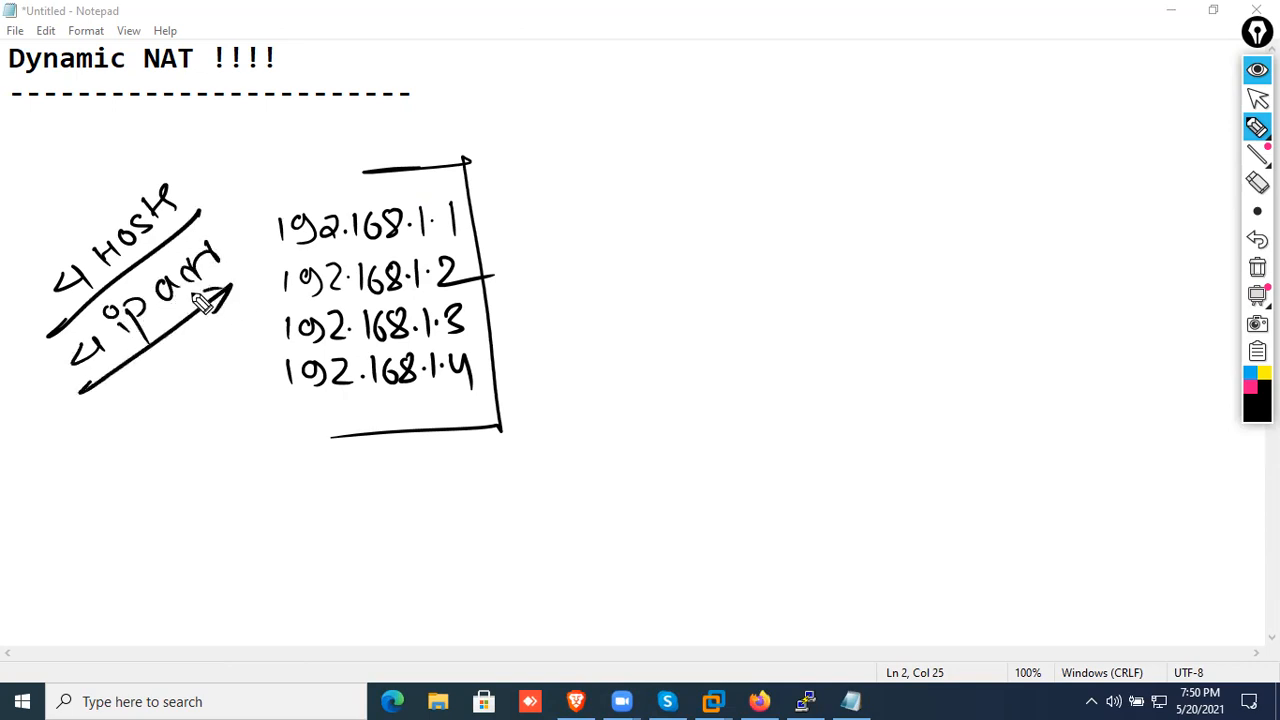
pyautogui.moveTo(289, 127)
pyautogui.mouseDown()
pyautogui.moveTo(300, 147)
pyautogui.moveTo(352, 152)
pyautogui.moveTo(378, 150)
pyautogui.moveTo(405, 122)
pyautogui.moveTo(457, 131)
pyautogui.moveTo(430, 168)
pyautogui.moveTo(448, 160)
pyautogui.mouseUp()
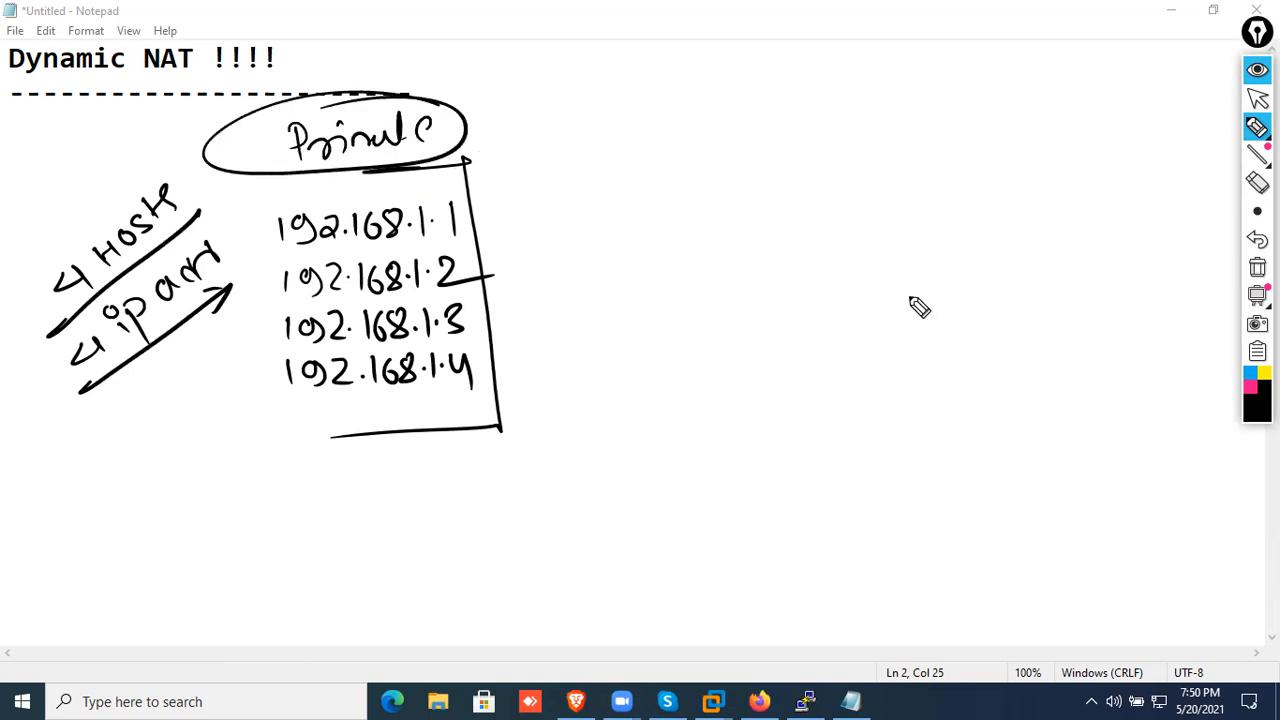
# In pink, handwrite "Static" and "Static PAT" with underlines, plus a circled "Internet Access" and an underlined "Allow" below the list
pyautogui.click(1250, 387)
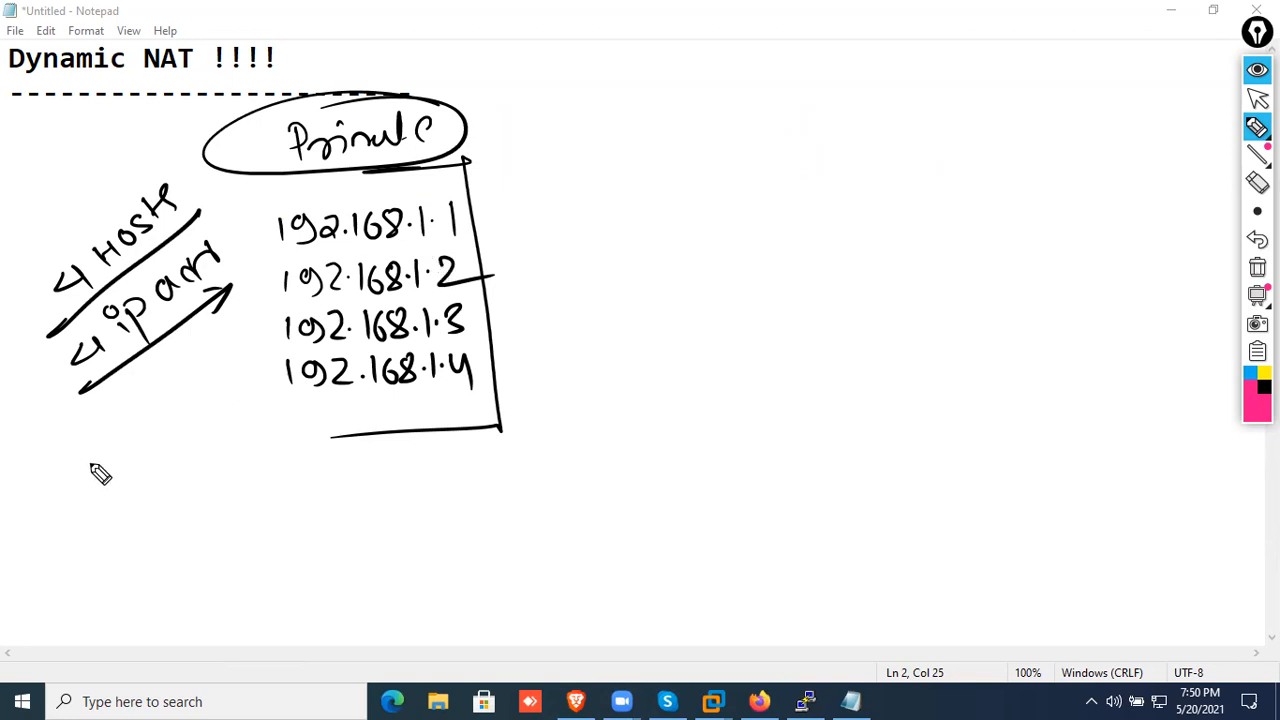
pyautogui.moveTo(71, 509)
pyautogui.mouseDown()
pyautogui.moveTo(120, 493)
pyautogui.moveTo(138, 432)
pyautogui.mouseUp()
pyautogui.moveTo(64, 572); pyautogui.dragTo(178, 436)
pyautogui.moveTo(135, 537)
pyautogui.mouseDown()
pyautogui.moveTo(157, 534)
pyautogui.moveTo(206, 486)
pyautogui.moveTo(226, 433)
pyautogui.mouseUp()
pyautogui.moveTo(208, 435); pyautogui.dragTo(242, 424)
pyautogui.moveTo(109, 623); pyautogui.dragTo(262, 437)
pyautogui.moveTo(262, 437); pyautogui.dragTo(232, 456)
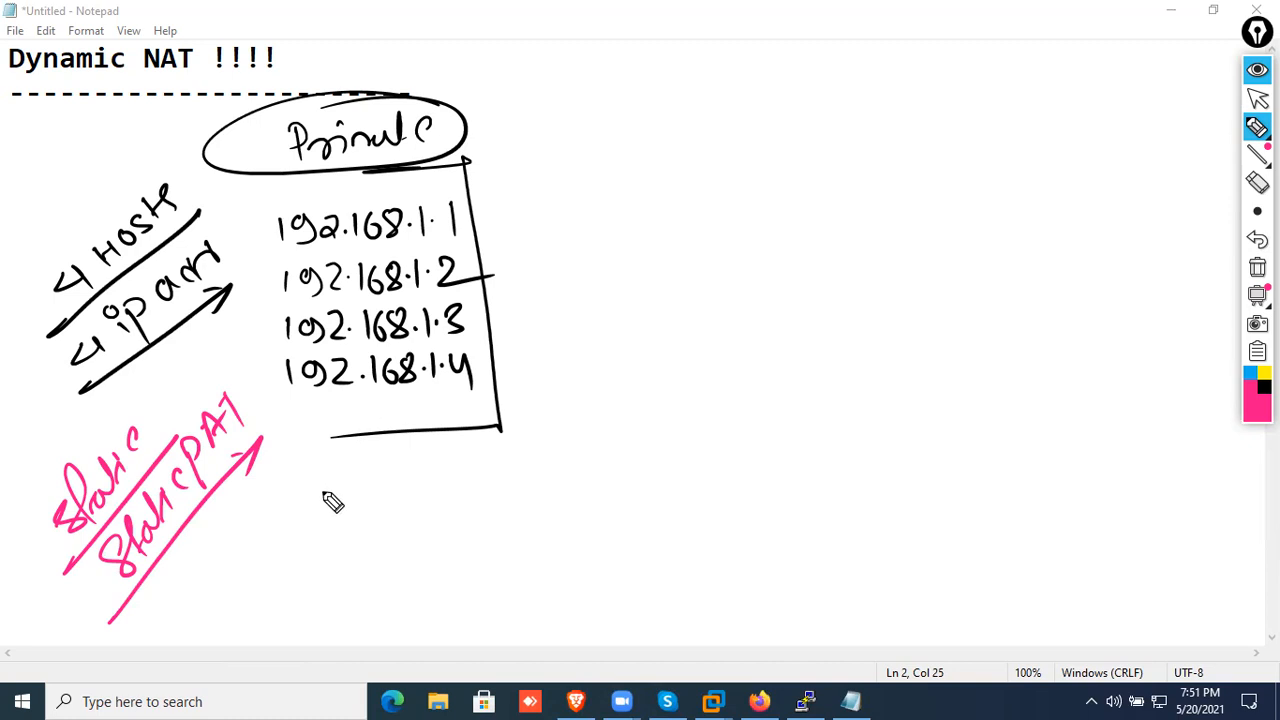
pyautogui.moveTo(301, 524)
pyautogui.mouseDown()
pyautogui.moveTo(320, 514)
pyautogui.moveTo(322, 547)
pyautogui.moveTo(390, 482)
pyautogui.moveTo(368, 548)
pyautogui.moveTo(413, 522)
pyautogui.moveTo(297, 580)
pyautogui.moveTo(471, 554)
pyautogui.moveTo(551, 508)
pyautogui.moveTo(537, 543)
pyautogui.moveTo(575, 508)
pyautogui.mouseUp()
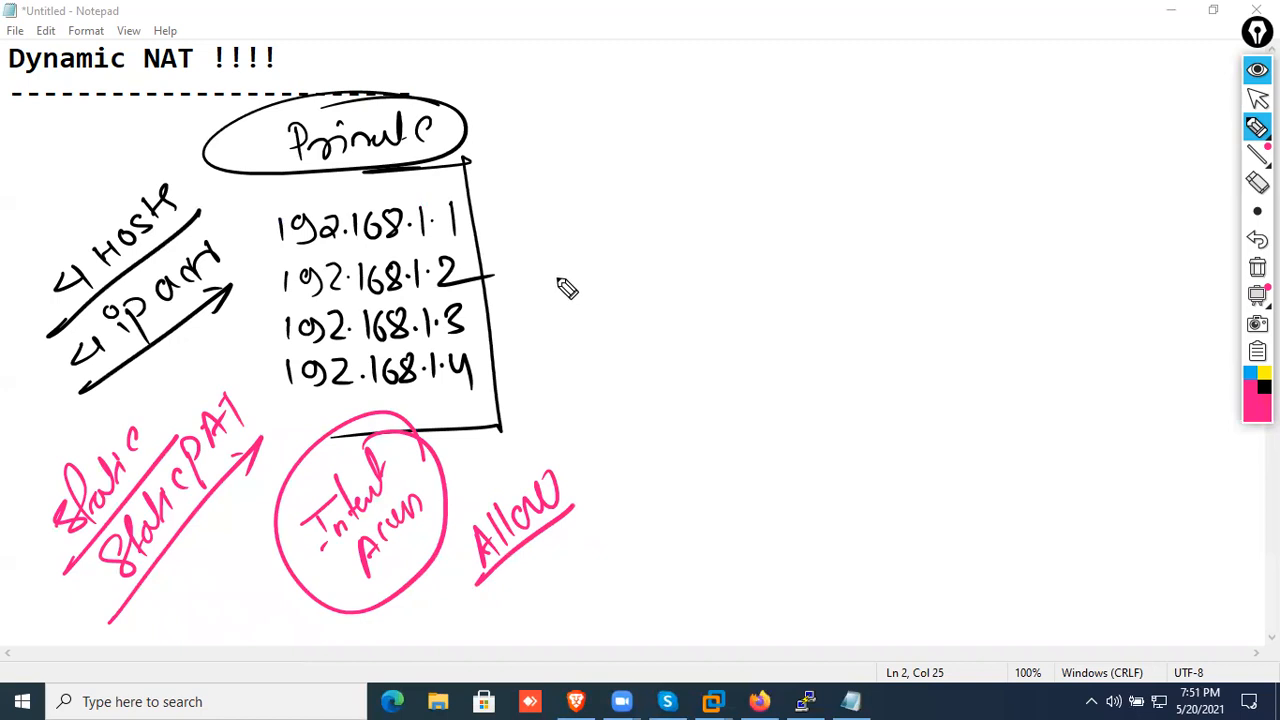
# Draw a pink equals sign beside the private address list, followed by a large box open on its far side
pyautogui.moveTo(546, 257); pyautogui.dragTo(580, 268)
pyautogui.moveTo(651, 154); pyautogui.dragTo(667, 400)
pyautogui.moveTo(640, 153); pyautogui.dragTo(1002, 112)
pyautogui.moveTo(668, 407); pyautogui.dragTo(1026, 370)
# Write the range 192.1.20.5 - 192.1.20.9 in black inside the pink box and trace over the equals sign
pyautogui.click(1264, 387)
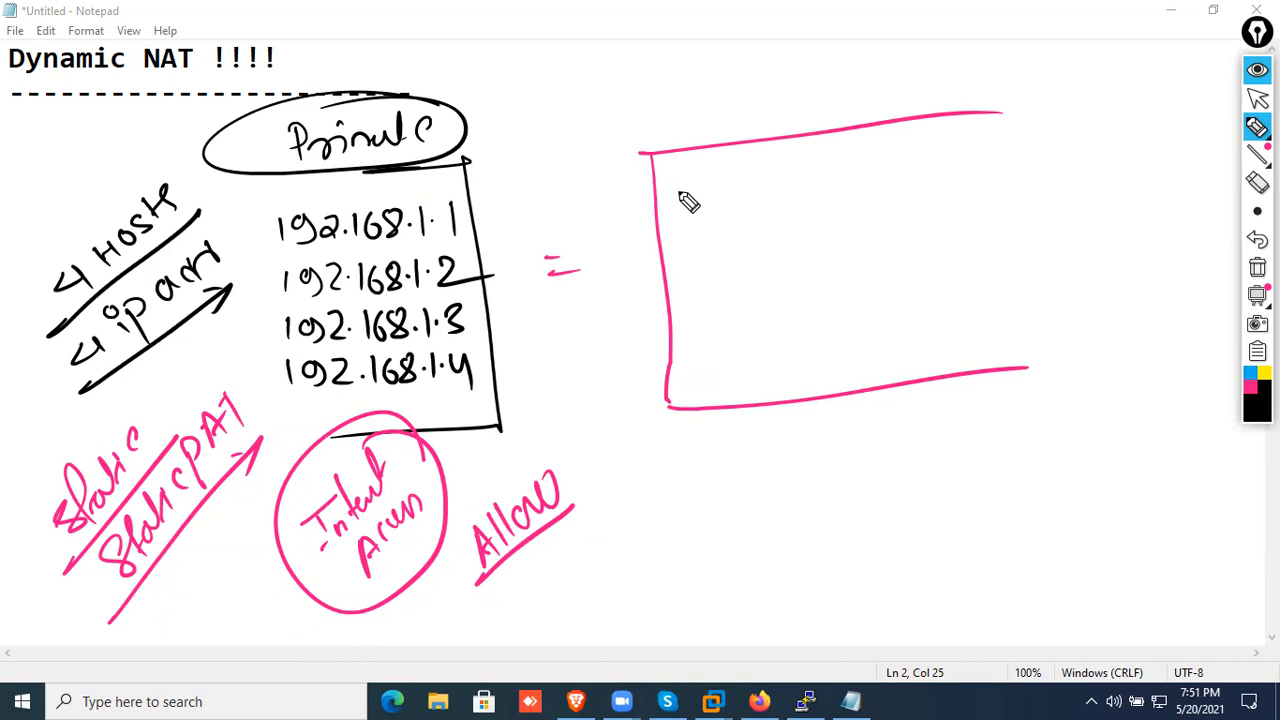
pyautogui.moveTo(677, 174)
pyautogui.mouseDown()
pyautogui.moveTo(679, 198)
pyautogui.moveTo(700, 200)
pyautogui.moveTo(798, 190)
pyautogui.moveTo(812, 174)
pyautogui.mouseUp()
pyautogui.click(826, 177)
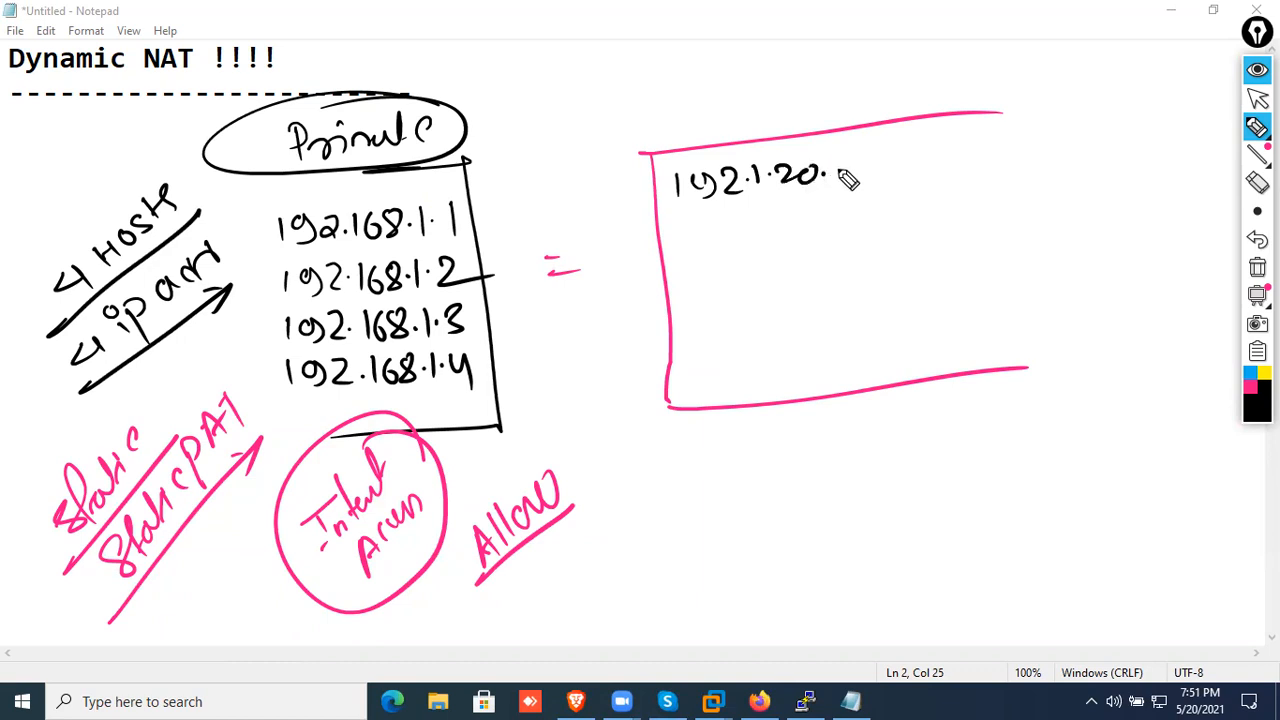
pyautogui.moveTo(843, 164)
pyautogui.mouseDown()
pyautogui.moveTo(840, 181)
pyautogui.moveTo(914, 174)
pyautogui.mouseUp()
pyautogui.moveTo(945, 152)
pyautogui.mouseDown()
pyautogui.moveTo(938, 174)
pyautogui.moveTo(976, 172)
pyautogui.moveTo(1044, 132)
pyautogui.mouseUp()
pyautogui.click(985, 160)
pyautogui.click(1064, 133)
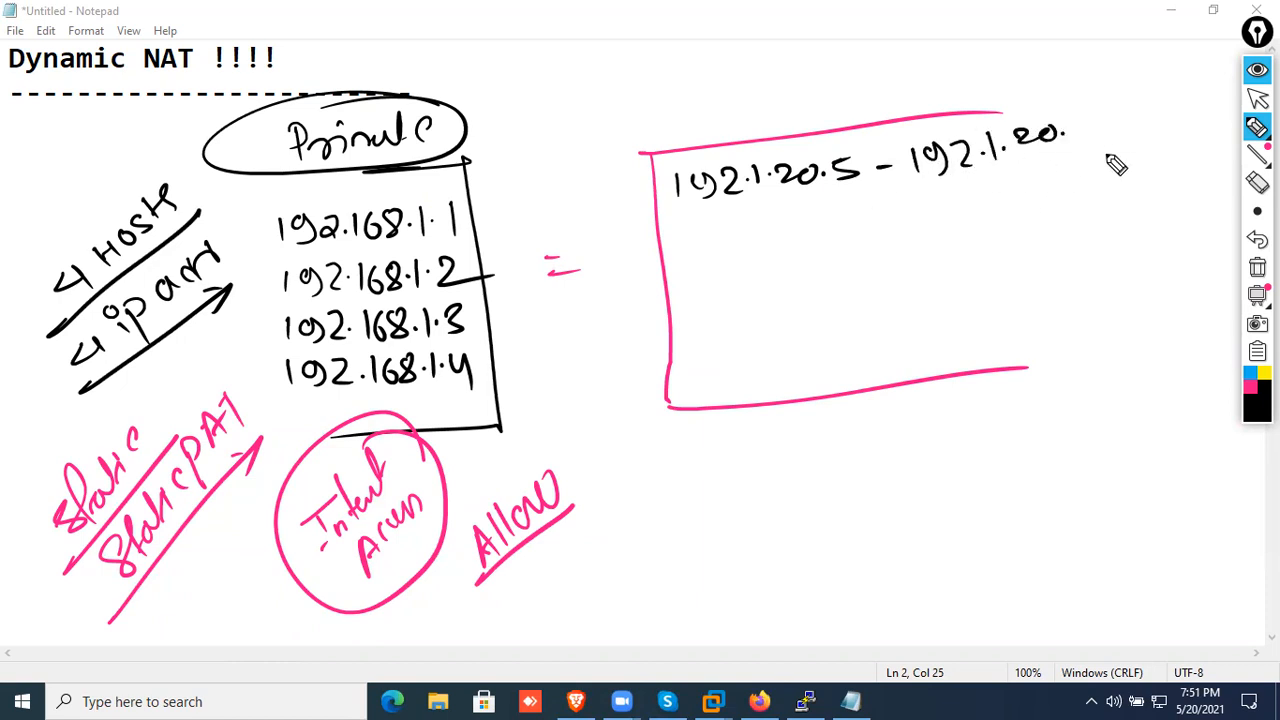
pyautogui.moveTo(1082, 116); pyautogui.dragTo(1108, 150)
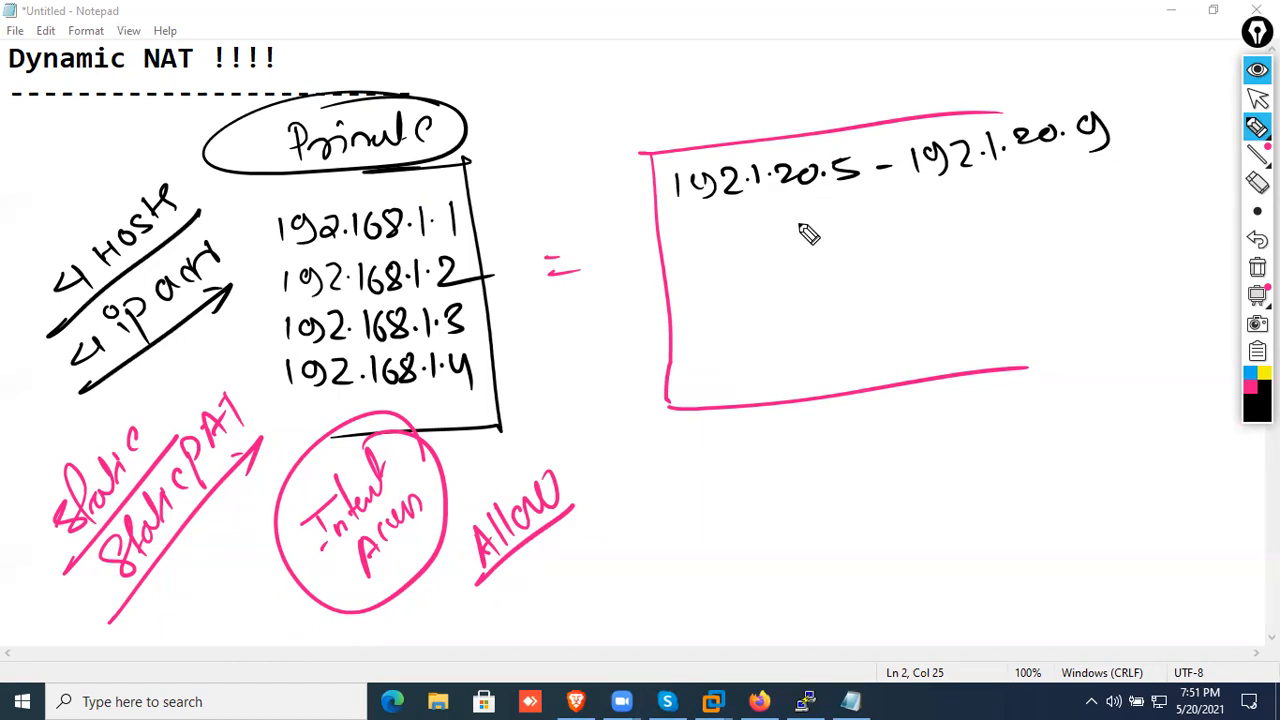
pyautogui.moveTo(542, 257); pyautogui.dragTo(578, 252)
pyautogui.moveTo(548, 274); pyautogui.dragTo(586, 268)
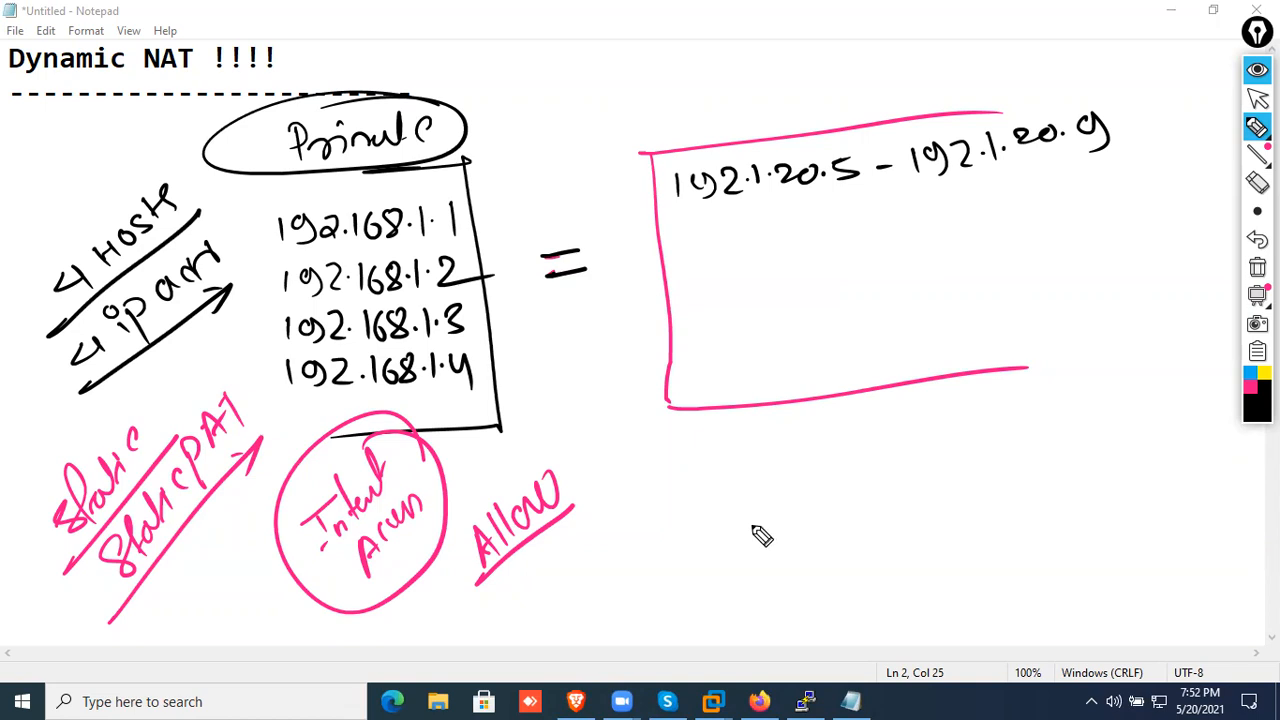
# Sketch a computer below the pink box and label it with the boxed address 192.168.1.4
pyautogui.moveTo(677, 540)
pyautogui.mouseDown()
pyautogui.moveTo(674, 560)
pyautogui.moveTo(709, 571)
pyautogui.moveTo(716, 546)
pyautogui.moveTo(740, 570)
pyautogui.mouseUp()
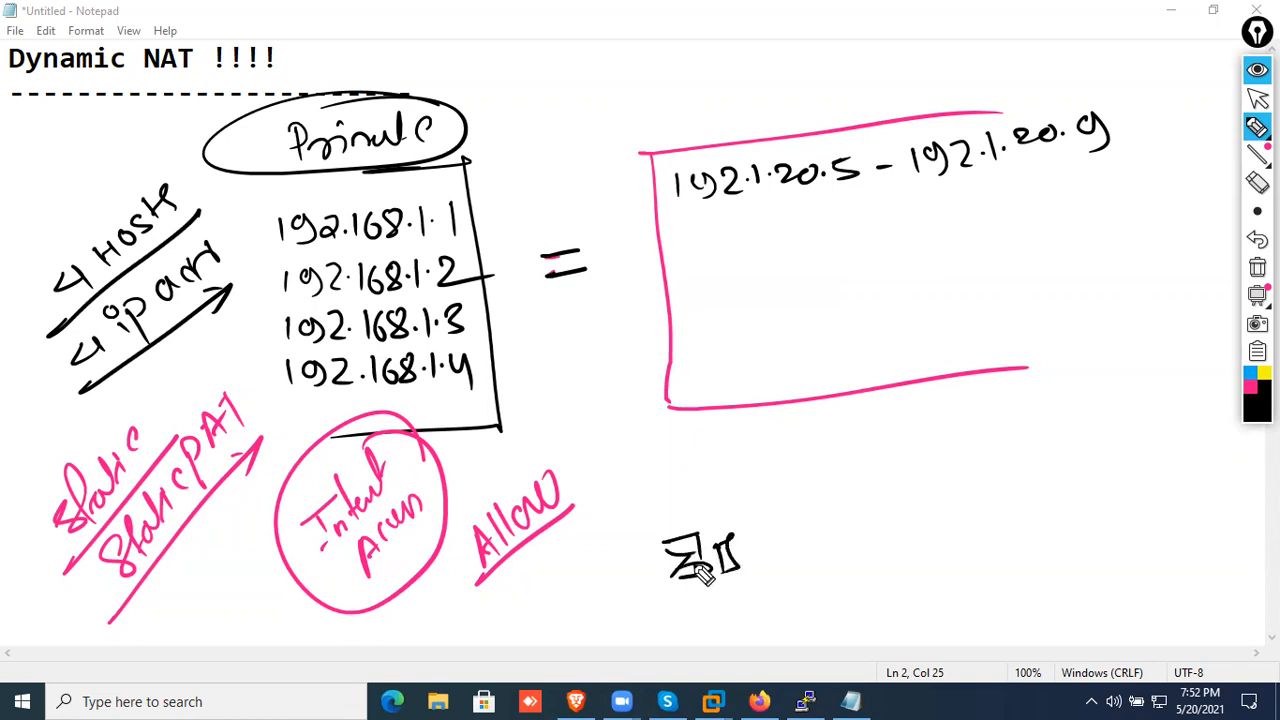
pyautogui.moveTo(648, 522)
pyautogui.mouseDown()
pyautogui.moveTo(786, 497)
pyautogui.moveTo(797, 510)
pyautogui.mouseUp()
pyautogui.moveTo(801, 482); pyautogui.dragTo(806, 512)
pyautogui.moveTo(632, 494); pyautogui.dragTo(634, 536)
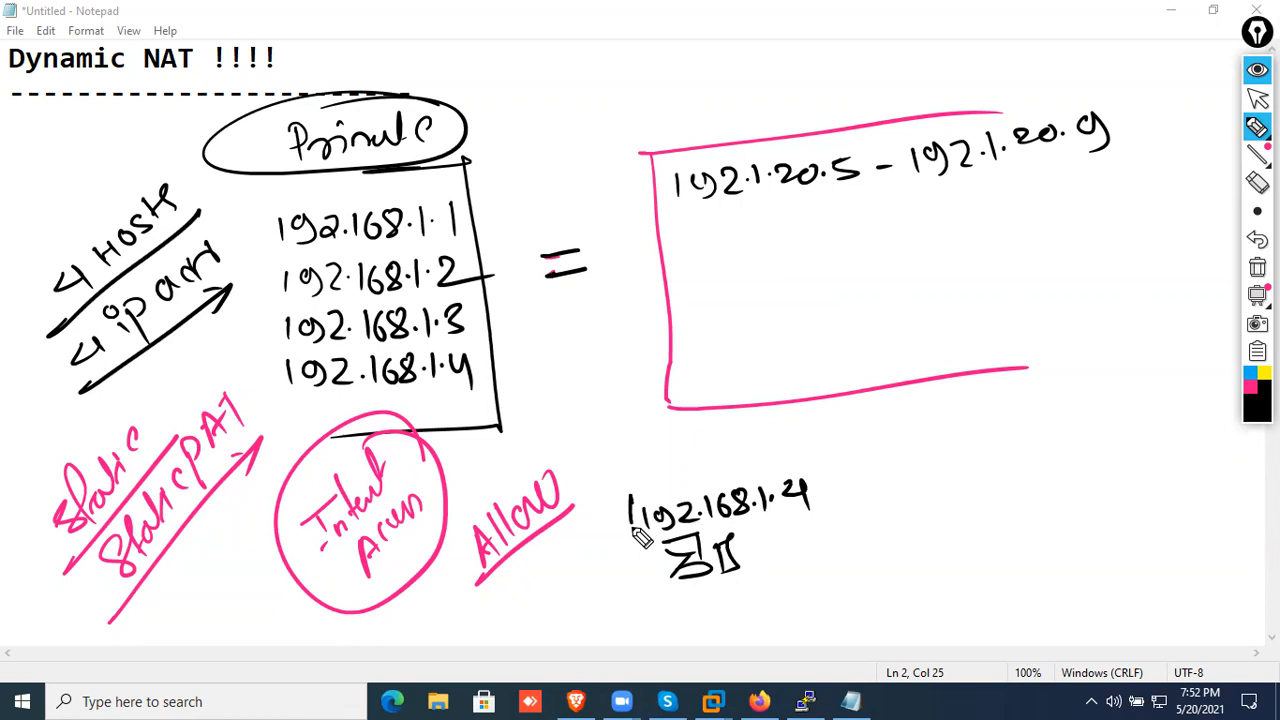
pyautogui.moveTo(616, 494); pyautogui.dragTo(842, 500)
pyautogui.moveTo(628, 538); pyautogui.dragTo(842, 500)
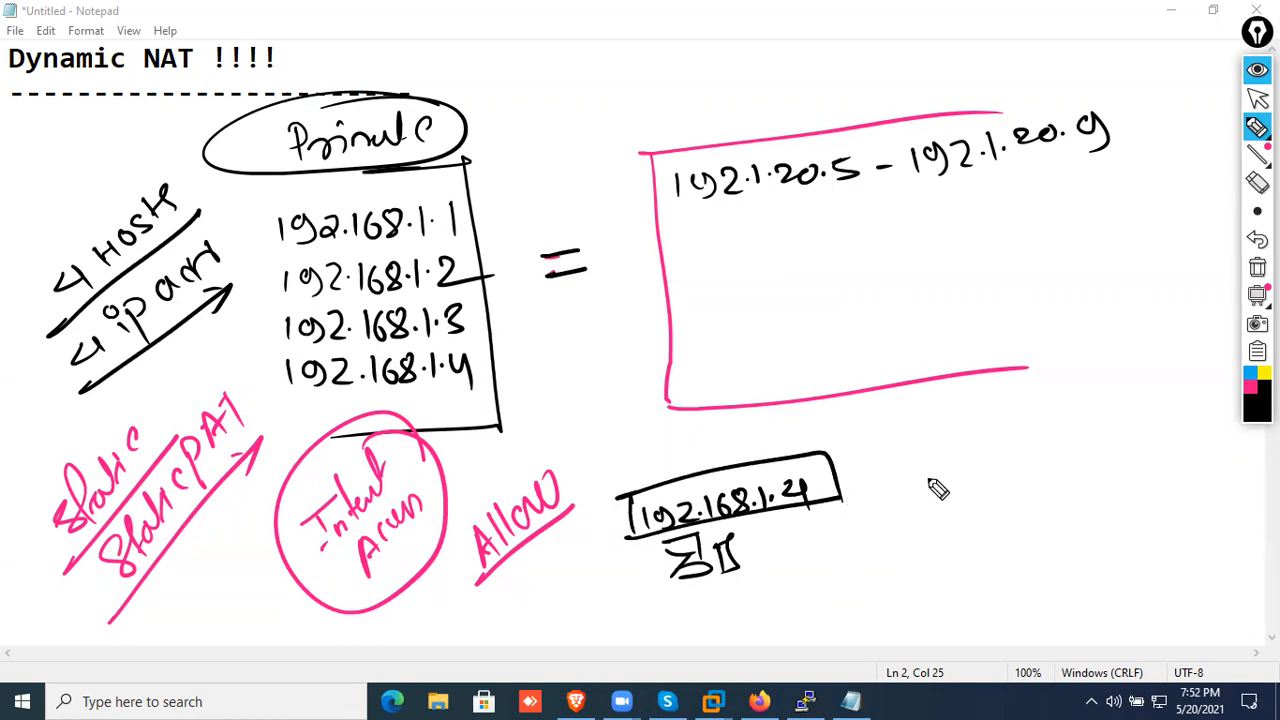
# Handwrite "D.NAT Pool" with the range 192.1.20.5 - 9 below it, underlining both lines
pyautogui.moveTo(901, 515)
pyautogui.mouseDown()
pyautogui.moveTo(910, 532)
pyautogui.moveTo(985, 528)
pyautogui.moveTo(1105, 500)
pyautogui.mouseUp()
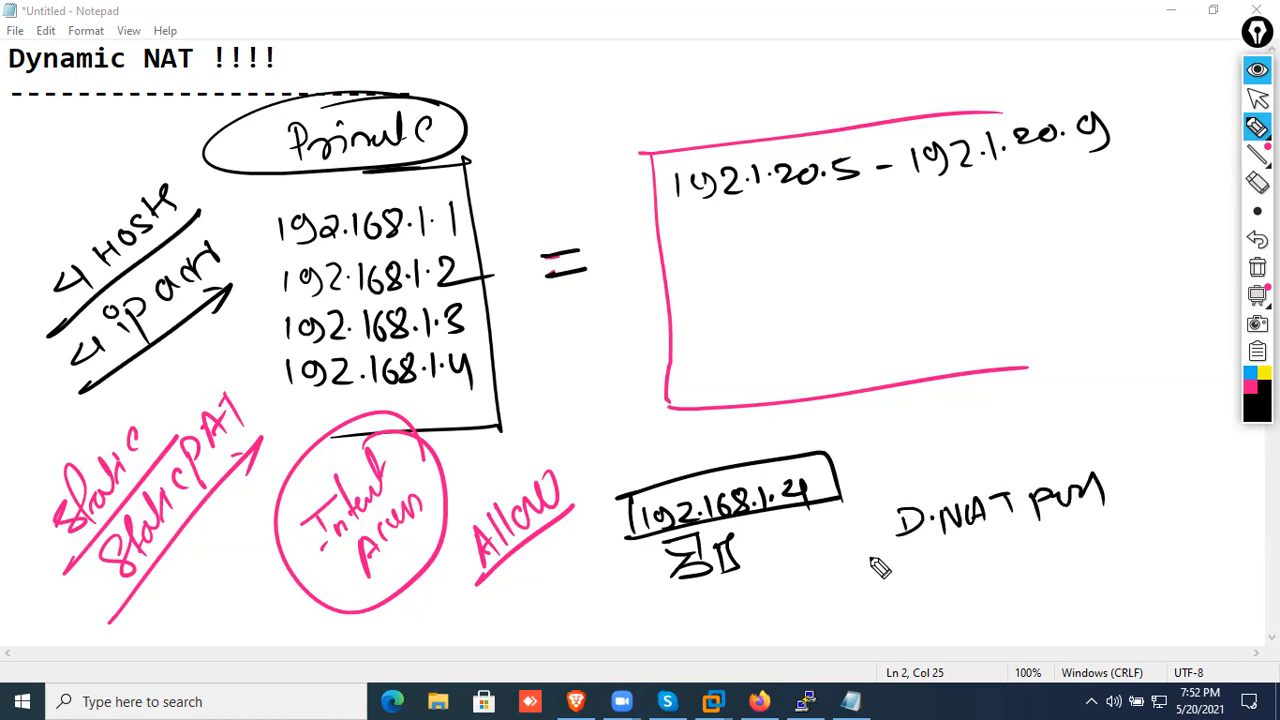
pyautogui.moveTo(860, 557); pyautogui.dragTo(1108, 518)
pyautogui.moveTo(933, 575)
pyautogui.mouseDown()
pyautogui.moveTo(983, 585)
pyautogui.moveTo(1076, 570)
pyautogui.moveTo(1052, 592)
pyautogui.moveTo(1136, 574)
pyautogui.mouseUp()
pyautogui.moveTo(1164, 548); pyautogui.dragTo(1160, 586)
pyautogui.moveTo(925, 618); pyautogui.dragTo(1192, 583)
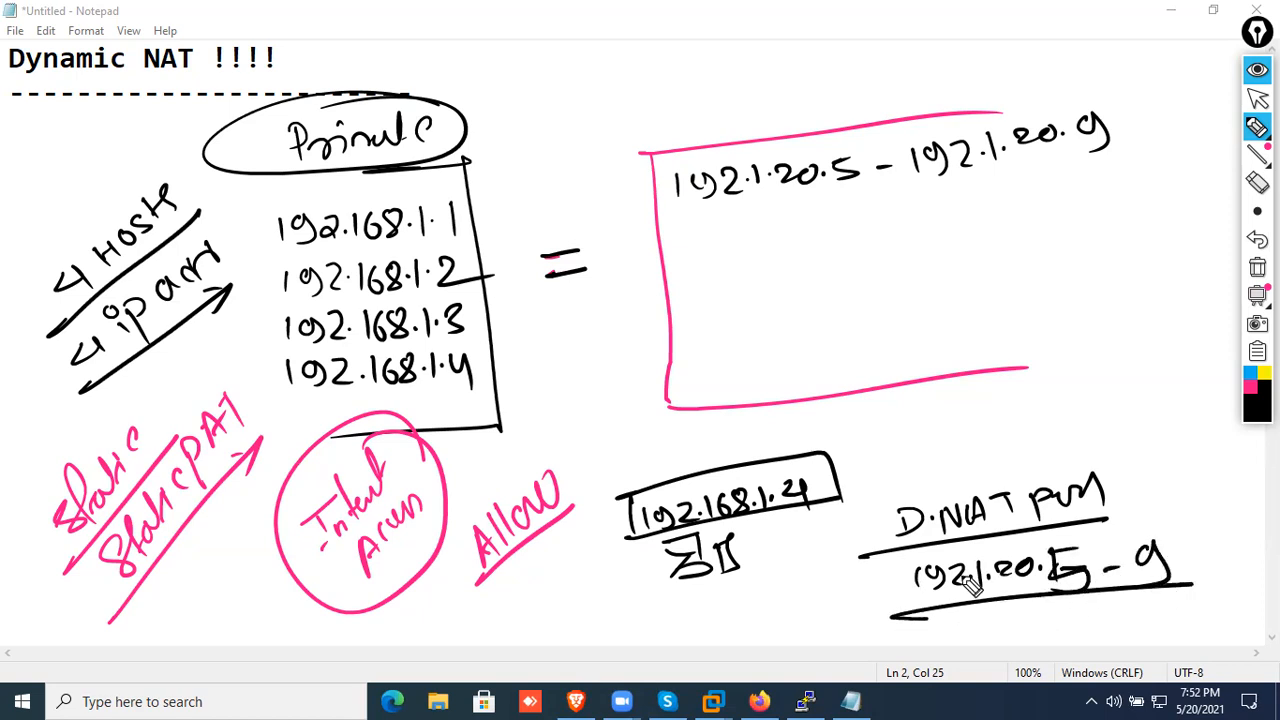
# Sketch three more computers and connect all four to a small switch box
pyautogui.moveTo(690, 606)
pyautogui.mouseDown()
pyautogui.moveTo(726, 640)
pyautogui.moveTo(770, 640)
pyautogui.mouseUp()
pyautogui.moveTo(606, 612)
pyautogui.mouseDown()
pyautogui.moveTo(655, 628)
pyautogui.moveTo(640, 651)
pyautogui.mouseUp()
pyautogui.moveTo(668, 600)
pyautogui.mouseDown()
pyautogui.moveTo(672, 645)
pyautogui.moveTo(686, 645)
pyautogui.mouseUp()
pyautogui.moveTo(783, 575); pyautogui.dragTo(828, 578)
pyautogui.moveTo(680, 604); pyautogui.dragTo(802, 570)
pyautogui.moveTo(716, 561)
pyautogui.mouseDown()
pyautogui.moveTo(803, 570)
pyautogui.moveTo(750, 618)
pyautogui.mouseUp()
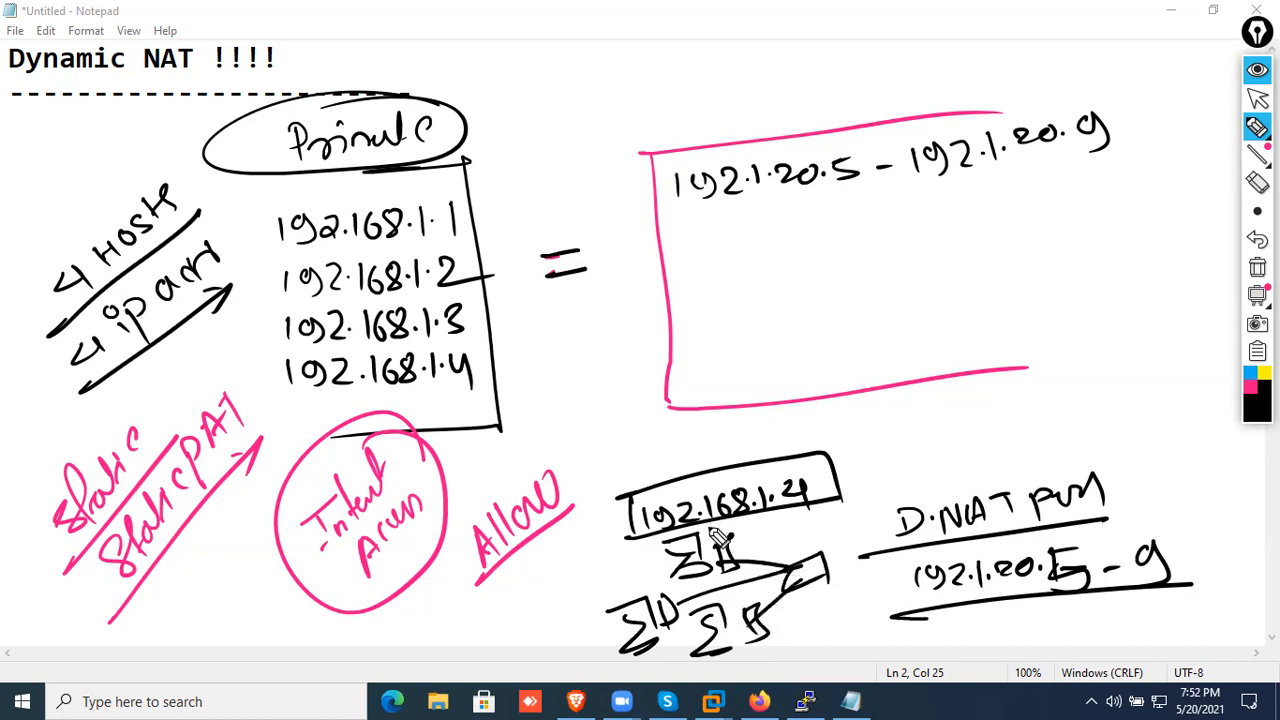
pyautogui.moveTo(806, 585); pyautogui.dragTo(798, 642)
pyautogui.moveTo(778, 659)
pyautogui.mouseDown()
pyautogui.moveTo(796, 650)
pyautogui.moveTo(792, 692)
pyautogui.mouseUp()
pyautogui.moveTo(825, 630)
pyautogui.mouseDown()
pyautogui.moveTo(837, 651)
pyautogui.moveTo(848, 630)
pyautogui.mouseUp()
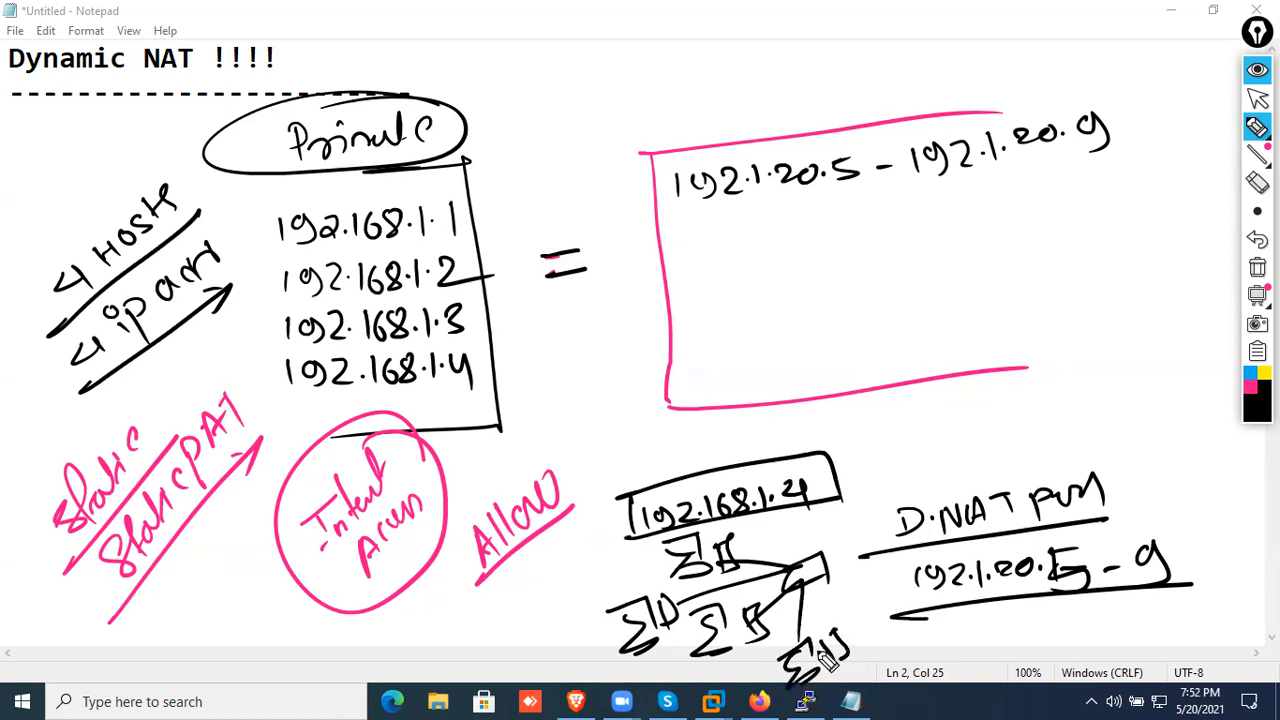
# Number the four computers 1 to 4 in pink and draw an arrow from the 192.168.1.4 label to number 4
pyautogui.click(1250, 388)
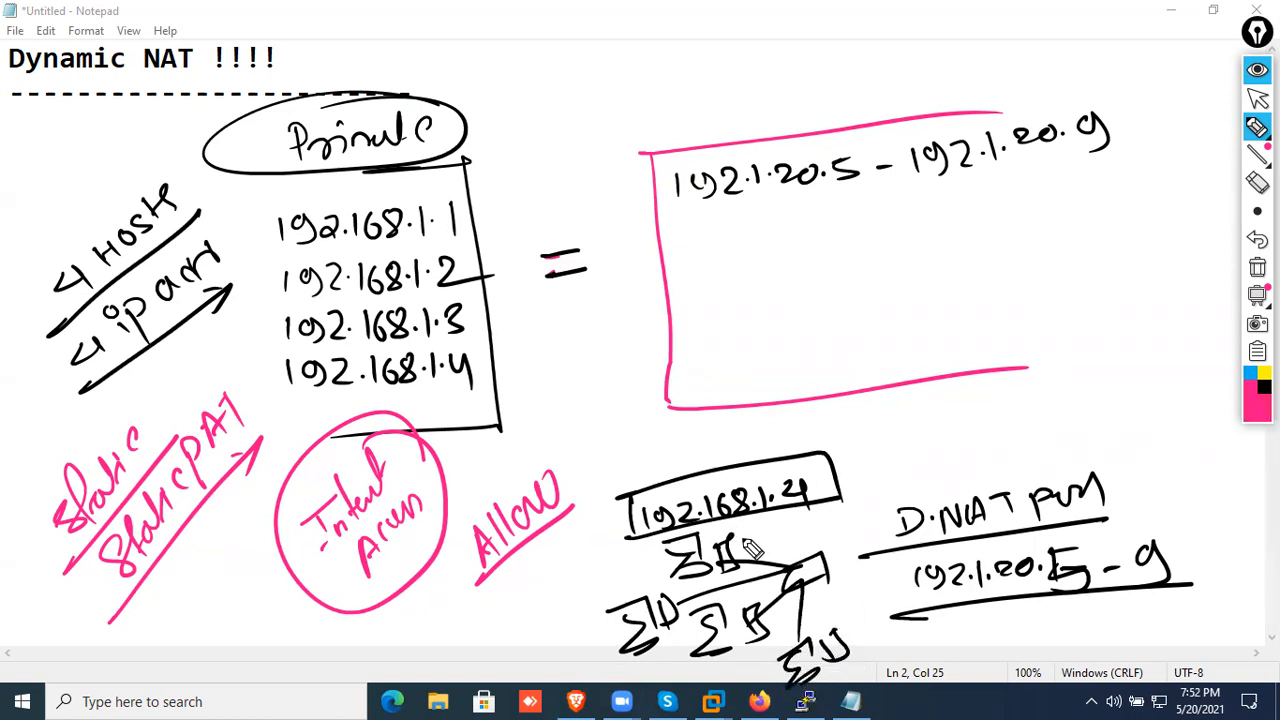
pyautogui.moveTo(757, 545); pyautogui.dragTo(755, 553)
pyautogui.moveTo(612, 576); pyautogui.dragTo(647, 584)
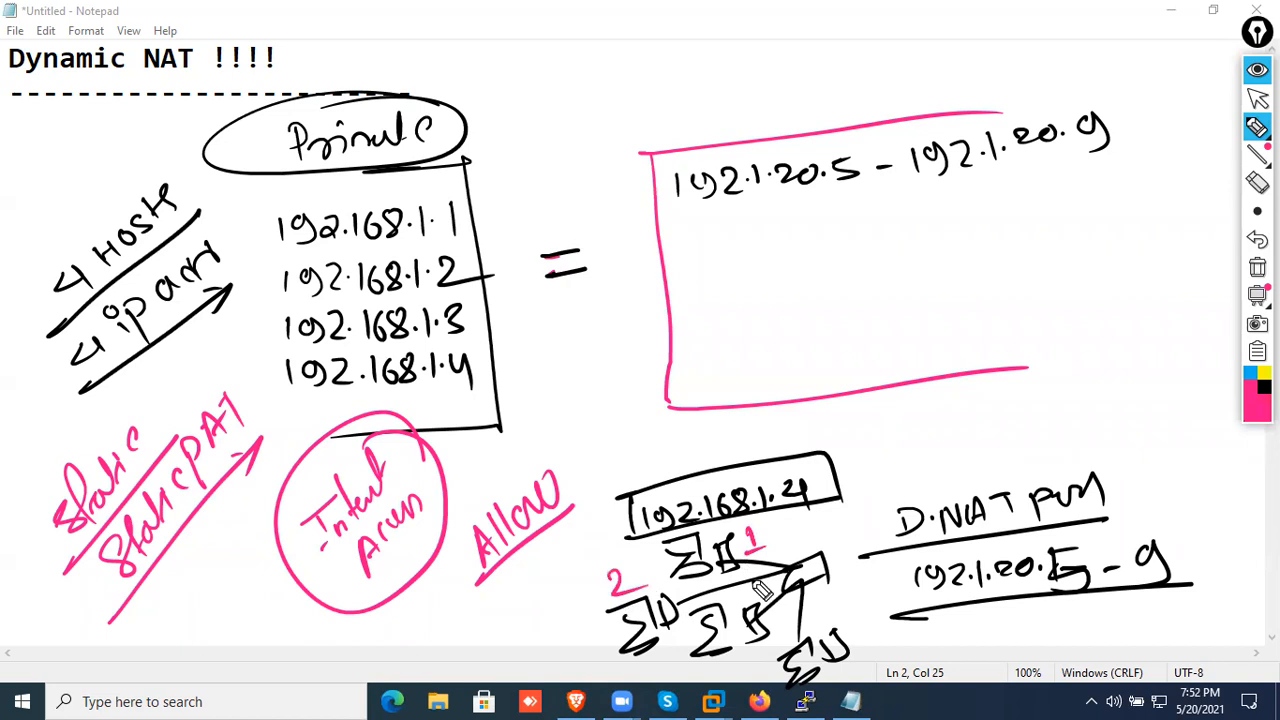
pyautogui.moveTo(790, 625); pyautogui.dragTo(778, 640)
pyautogui.moveTo(852, 626); pyautogui.dragTo(860, 640)
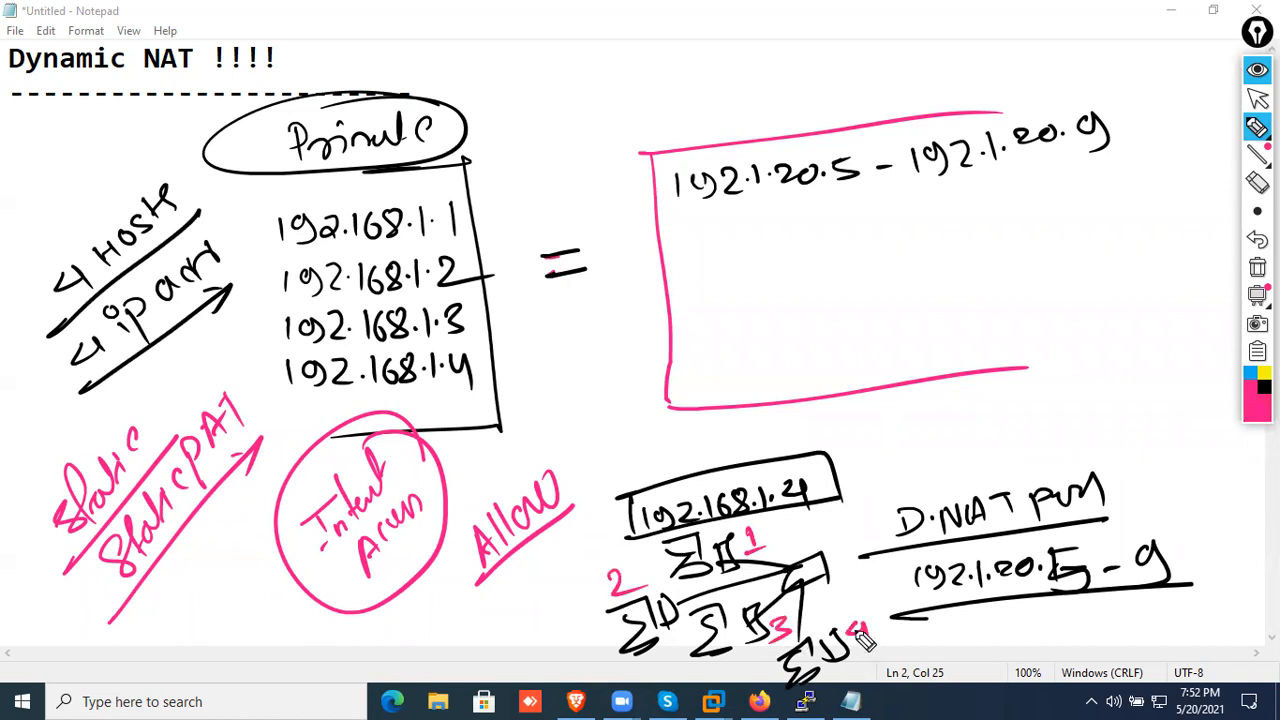
pyautogui.moveTo(822, 507)
pyautogui.mouseDown()
pyautogui.moveTo(848, 610)
pyautogui.moveTo(860, 600)
pyautogui.mouseUp()
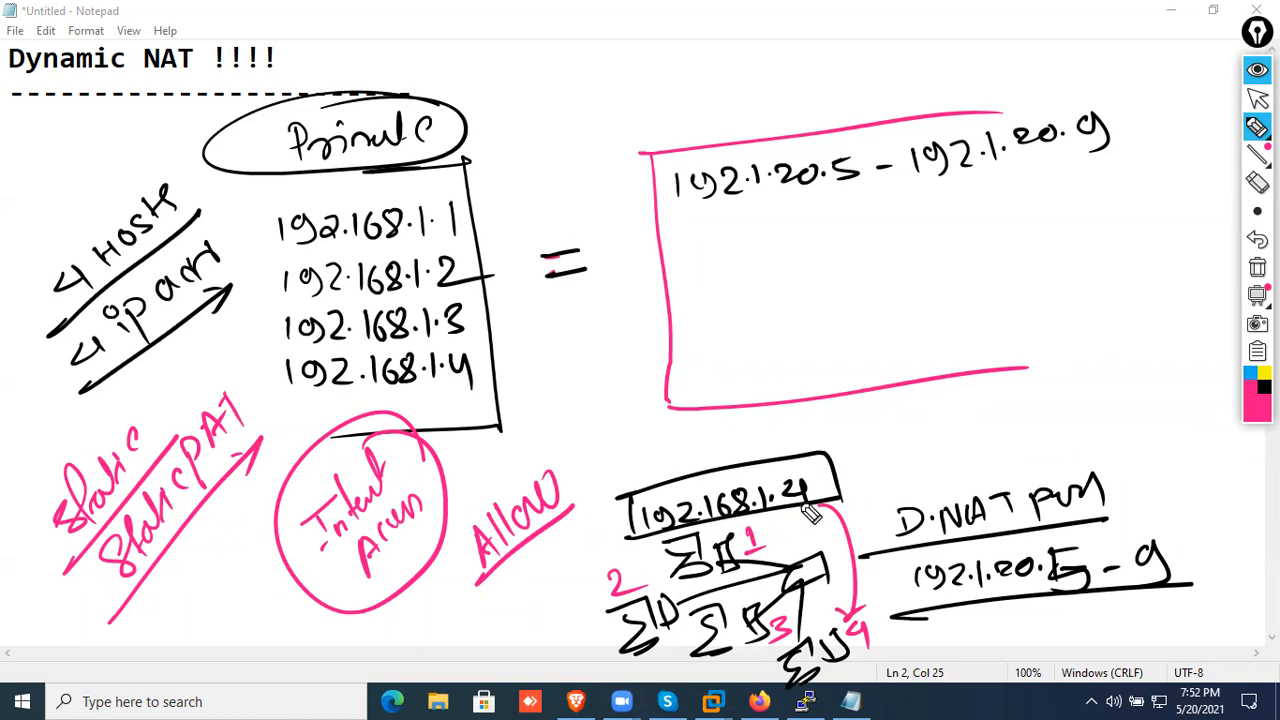
# Box the D.NAT pool in pink with an equals sign towards the 192.168.1.4 label, and draw an ISP cloud above it
pyautogui.moveTo(885, 492)
pyautogui.mouseDown()
pyautogui.moveTo(904, 612)
pyautogui.moveTo(1115, 468)
pyautogui.moveTo(1172, 522)
pyautogui.moveTo(1186, 592)
pyautogui.mouseUp()
pyautogui.moveTo(905, 612); pyautogui.dragTo(1182, 590)
pyautogui.moveTo(1045, 300)
pyautogui.mouseDown()
pyautogui.moveTo(1180, 380)
pyautogui.moveTo(1177, 214)
pyautogui.moveTo(1105, 320)
pyautogui.mouseUp()
pyautogui.moveTo(1140, 276)
pyautogui.mouseDown()
pyautogui.moveTo(1102, 324)
pyautogui.moveTo(1180, 276)
pyautogui.mouseUp()
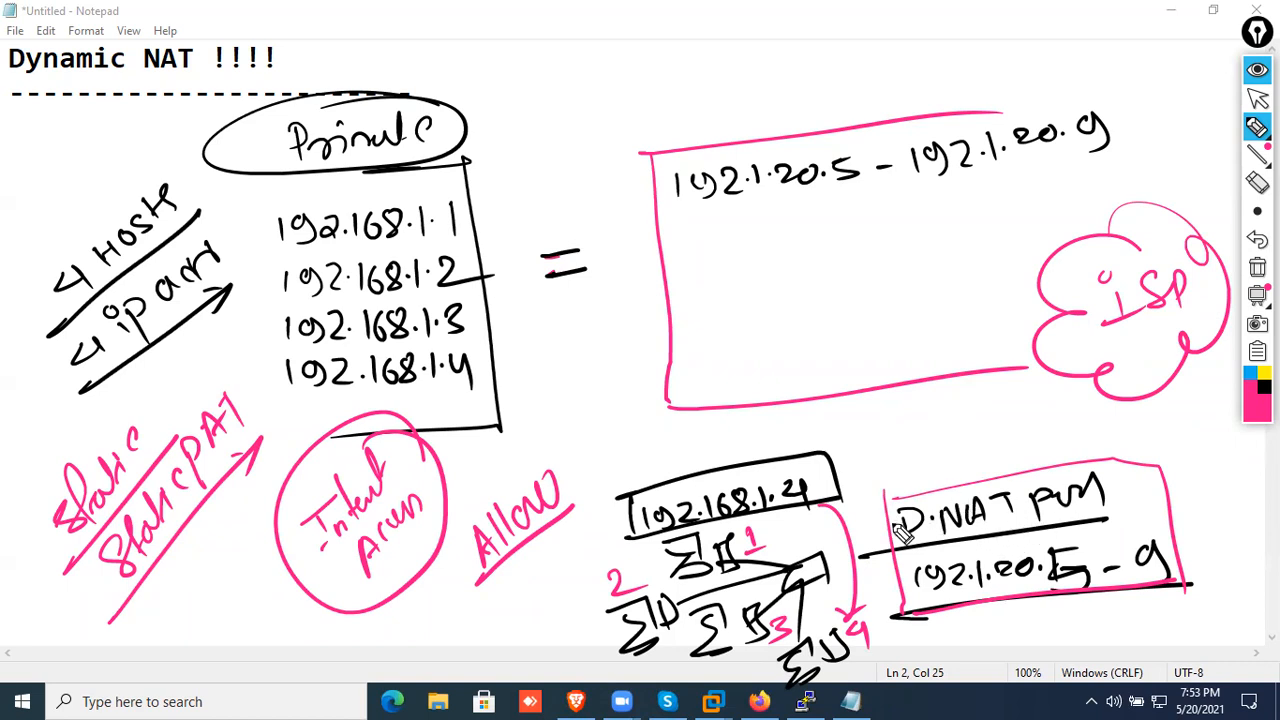
pyautogui.moveTo(857, 468); pyautogui.dragTo(884, 465)
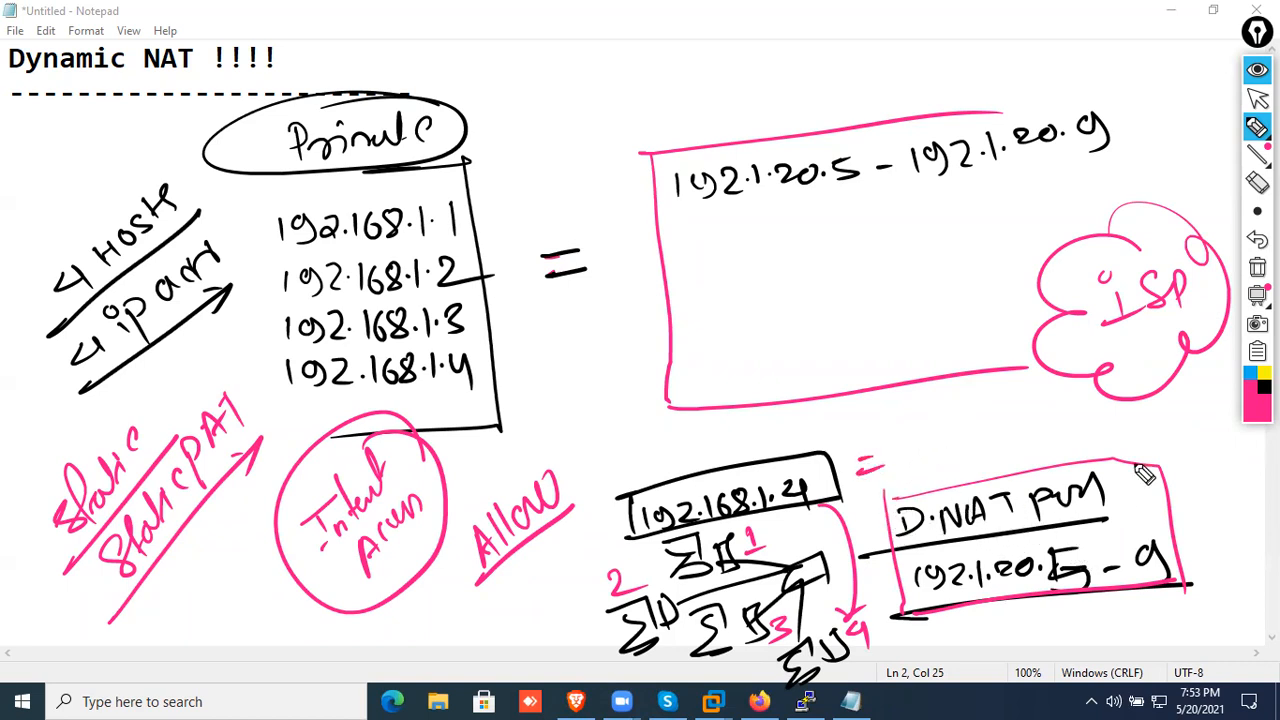
# Handwrite 192.1.20.8 in blue parentheses above the D.NAT pool box, beside the pink equals sign
pyautogui.click(1250, 374)
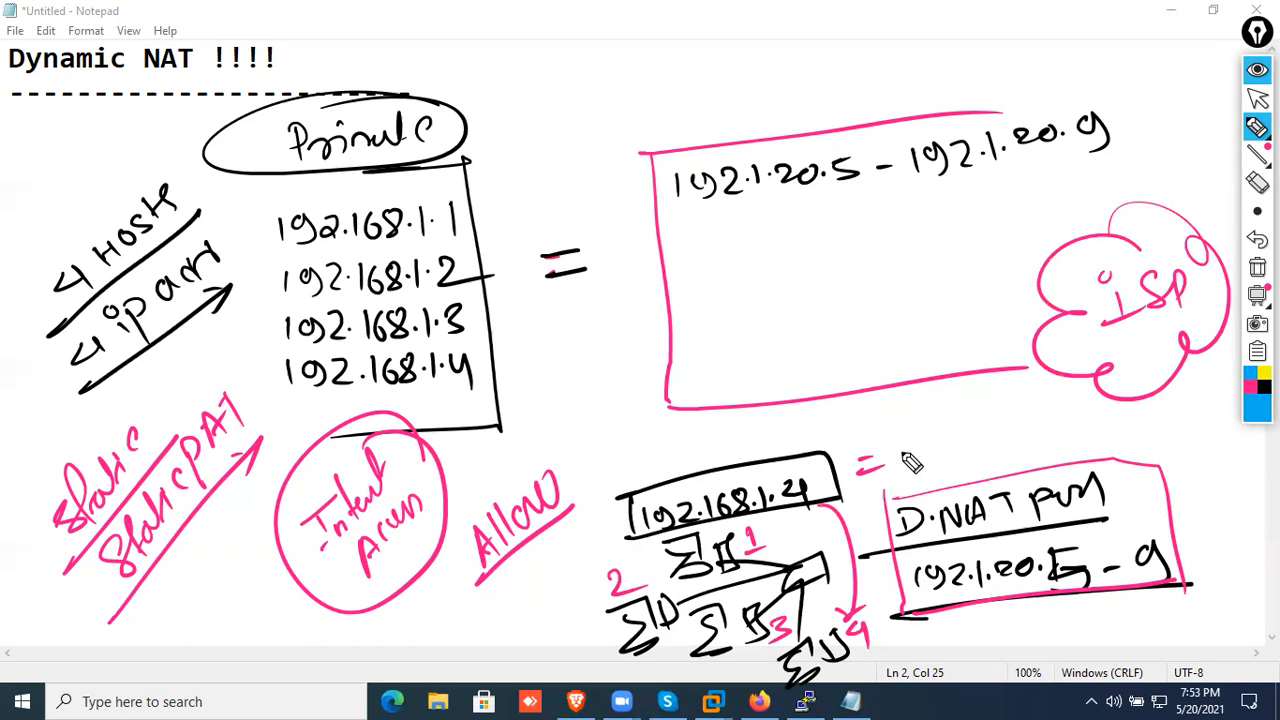
pyautogui.moveTo(918, 458)
pyautogui.mouseDown()
pyautogui.moveTo(1066, 440)
pyautogui.moveTo(1094, 410)
pyautogui.moveTo(1090, 448)
pyautogui.mouseUp()
pyautogui.moveTo(905, 413); pyautogui.dragTo(899, 472)
# Draw a blue line from the 192.1.20.8 label through the ISP cloud to a device, and sketch four more devices around the cloud
pyautogui.moveTo(1022, 401)
pyautogui.mouseDown()
pyautogui.moveTo(1117, 246)
pyautogui.moveTo(1138, 97)
pyautogui.moveTo(1160, 122)
pyautogui.moveTo(1200, 128)
pyautogui.mouseUp()
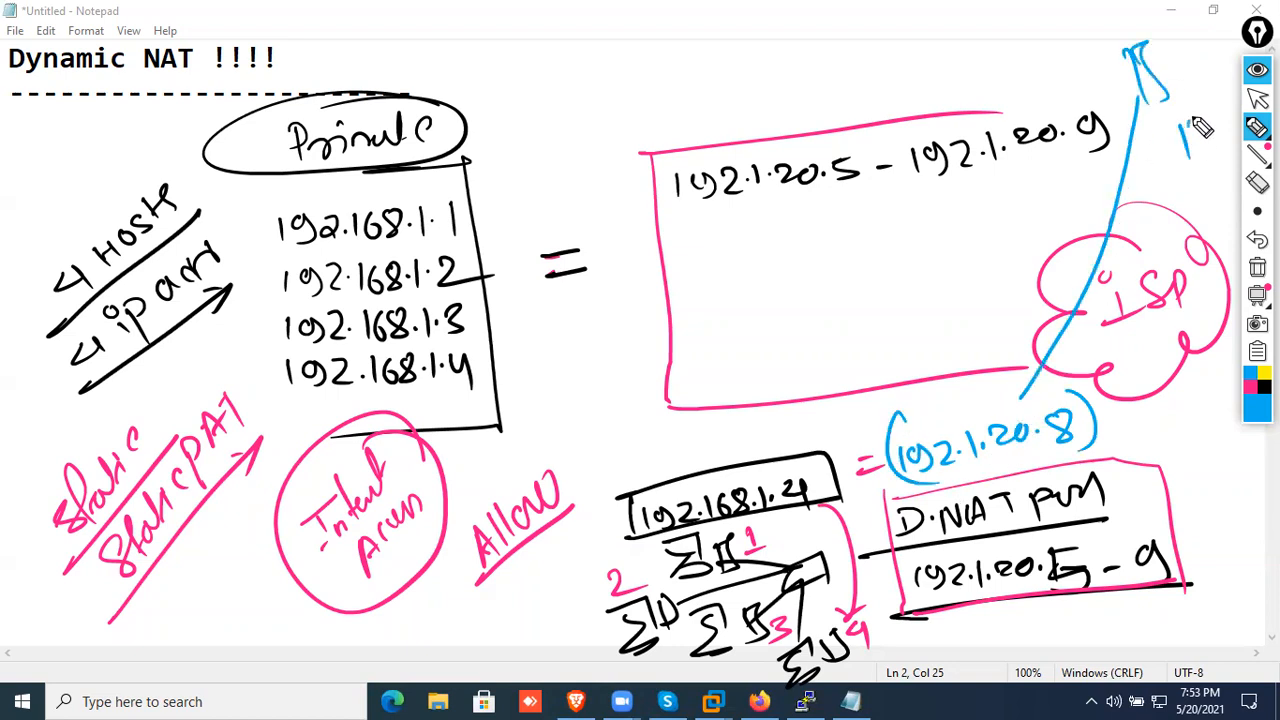
pyautogui.moveTo(1000, 200)
pyautogui.mouseDown()
pyautogui.moveTo(1049, 229)
pyautogui.moveTo(1104, 234)
pyautogui.mouseUp()
pyautogui.moveTo(1205, 150); pyautogui.dragTo(1190, 212)
pyautogui.moveTo(1175, 385); pyautogui.dragTo(1222, 462)
pyautogui.moveTo(1212, 405); pyautogui.dragTo(1220, 462)
pyautogui.moveTo(1050, 288)
pyautogui.mouseDown()
pyautogui.moveTo(985, 286)
pyautogui.moveTo(980, 251)
pyautogui.moveTo(988, 304)
pyautogui.mouseUp()
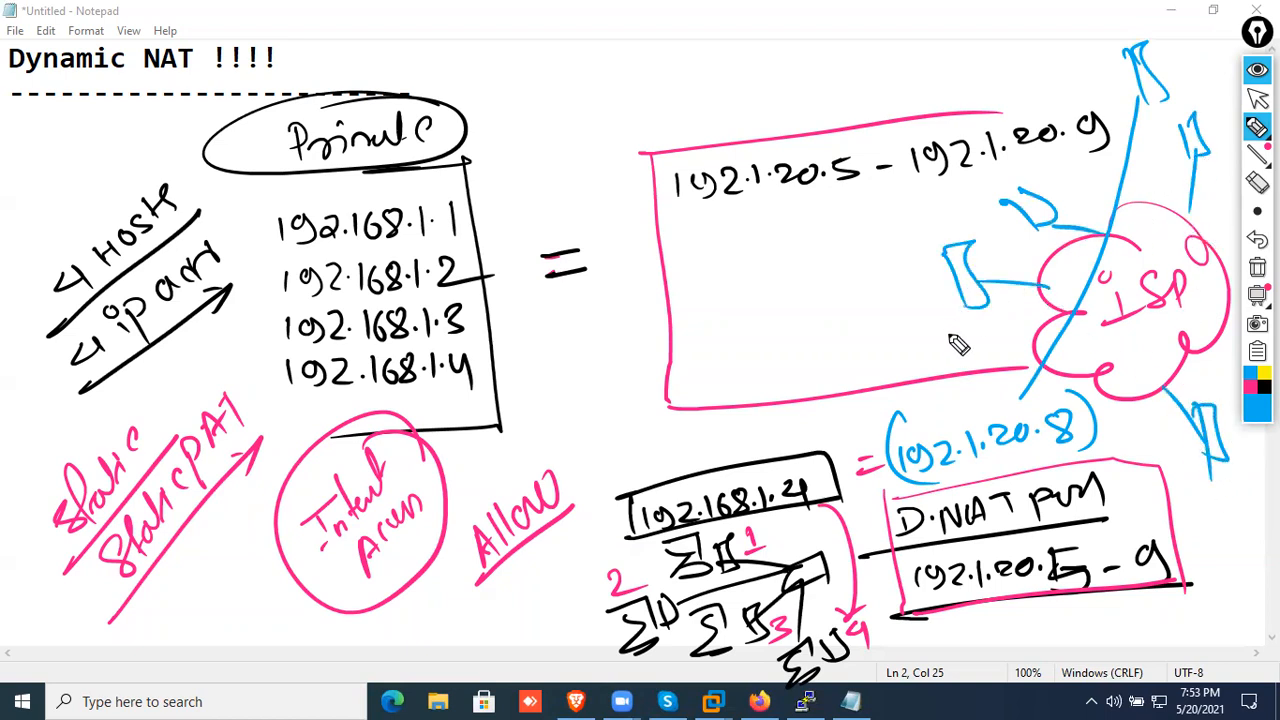
# Handwrite "Allow" in blue inside the ISP cloud and circle it
pyautogui.moveTo(1101, 308); pyautogui.dragTo(1119, 337)
pyautogui.moveTo(1095, 325); pyautogui.dragTo(1120, 321)
pyautogui.moveTo(1133, 298)
pyautogui.mouseDown()
pyautogui.moveTo(1135, 334)
pyautogui.moveTo(1150, 331)
pyautogui.mouseUp()
pyautogui.moveTo(1160, 312)
pyautogui.mouseDown()
pyautogui.moveTo(1180, 308)
pyautogui.moveTo(1182, 290)
pyautogui.mouseUp()
pyautogui.moveTo(1140, 262); pyautogui.dragTo(1176, 284)
# Circle all four computers in pink, draw their paths past the pool up through the ISP cloud, and add a circled 4 beside the pool
pyautogui.click(1250, 386)
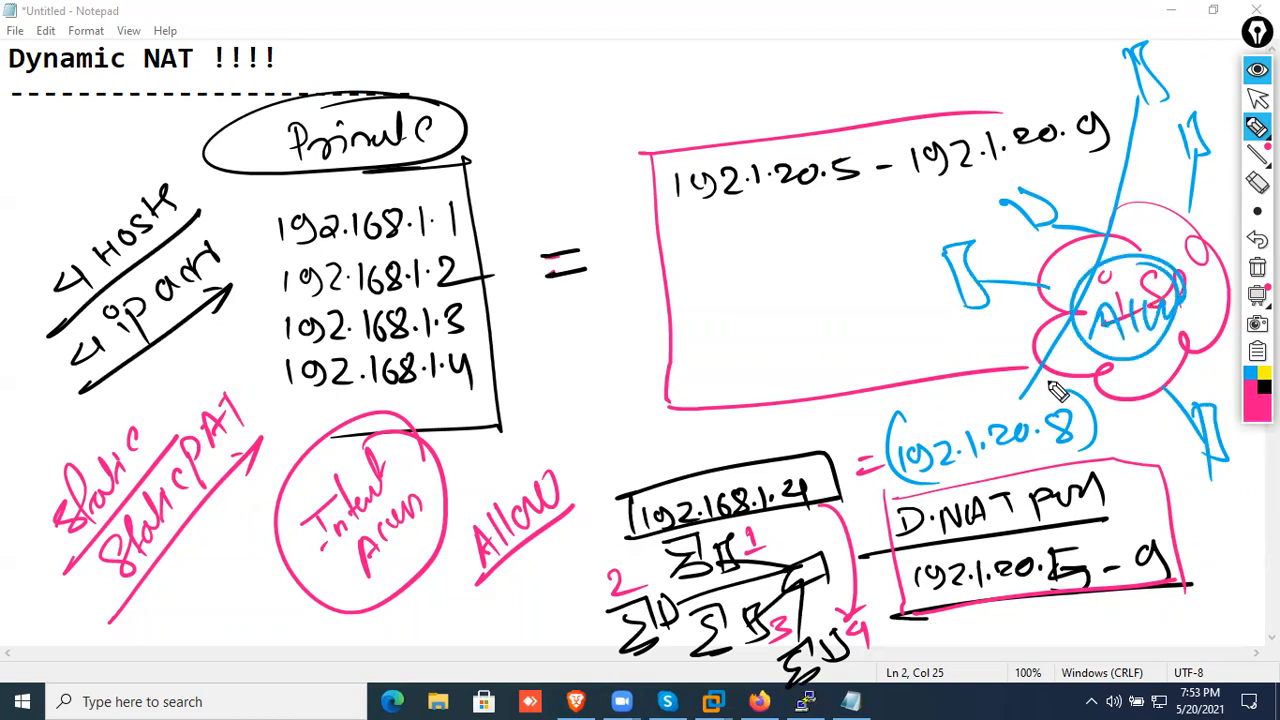
pyautogui.moveTo(857, 469); pyautogui.dragTo(872, 467)
pyautogui.moveTo(785, 533)
pyautogui.mouseDown()
pyautogui.moveTo(788, 575)
pyautogui.moveTo(790, 528)
pyautogui.mouseUp()
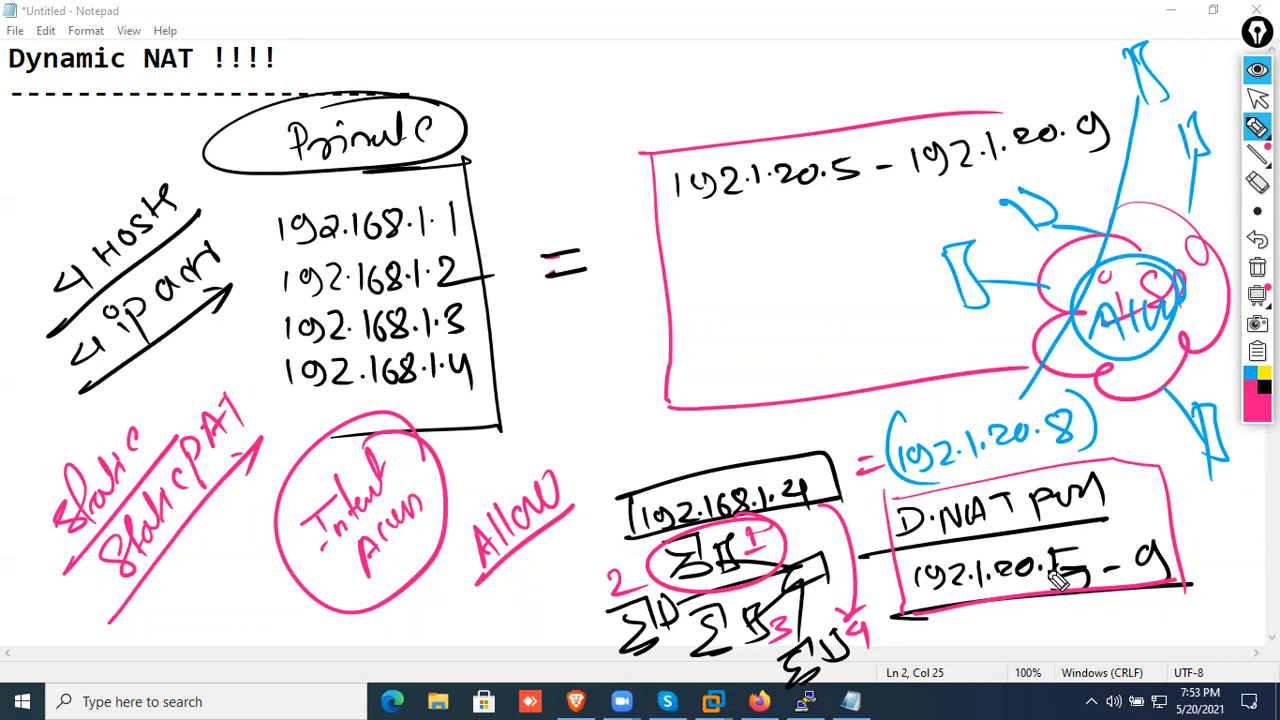
pyautogui.moveTo(858, 590)
pyautogui.mouseDown()
pyautogui.moveTo(1130, 630)
pyautogui.moveTo(1157, 438)
pyautogui.moveTo(1175, 82)
pyautogui.mouseUp()
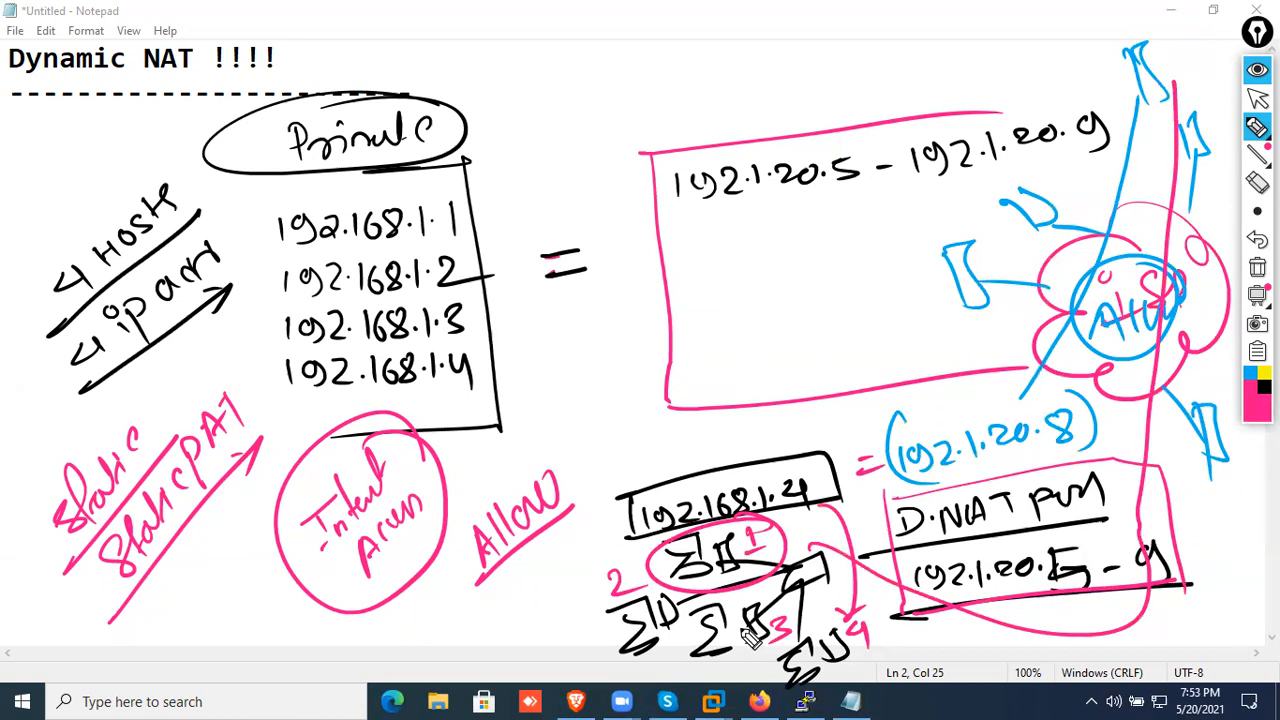
pyautogui.moveTo(551, 637)
pyautogui.mouseDown()
pyautogui.moveTo(695, 605)
pyautogui.moveTo(1095, 625)
pyautogui.moveTo(1183, 178)
pyautogui.mouseUp()
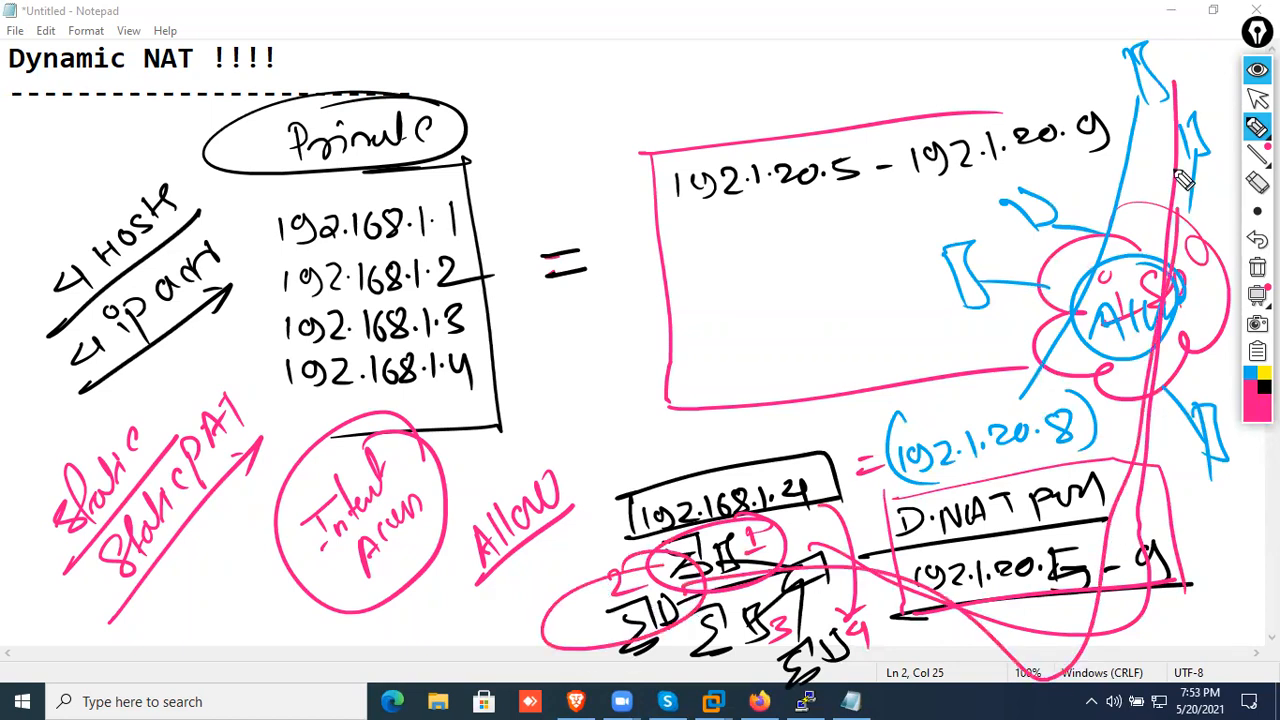
pyautogui.moveTo(778, 582)
pyautogui.mouseDown()
pyautogui.moveTo(700, 680)
pyautogui.moveTo(792, 600)
pyautogui.moveTo(1030, 645)
pyautogui.mouseUp()
pyautogui.moveTo(1097, 439); pyautogui.dragTo(1177, 184)
pyautogui.moveTo(794, 634)
pyautogui.mouseDown()
pyautogui.moveTo(866, 604)
pyautogui.moveTo(1051, 458)
pyautogui.moveTo(1220, 222)
pyautogui.mouseUp()
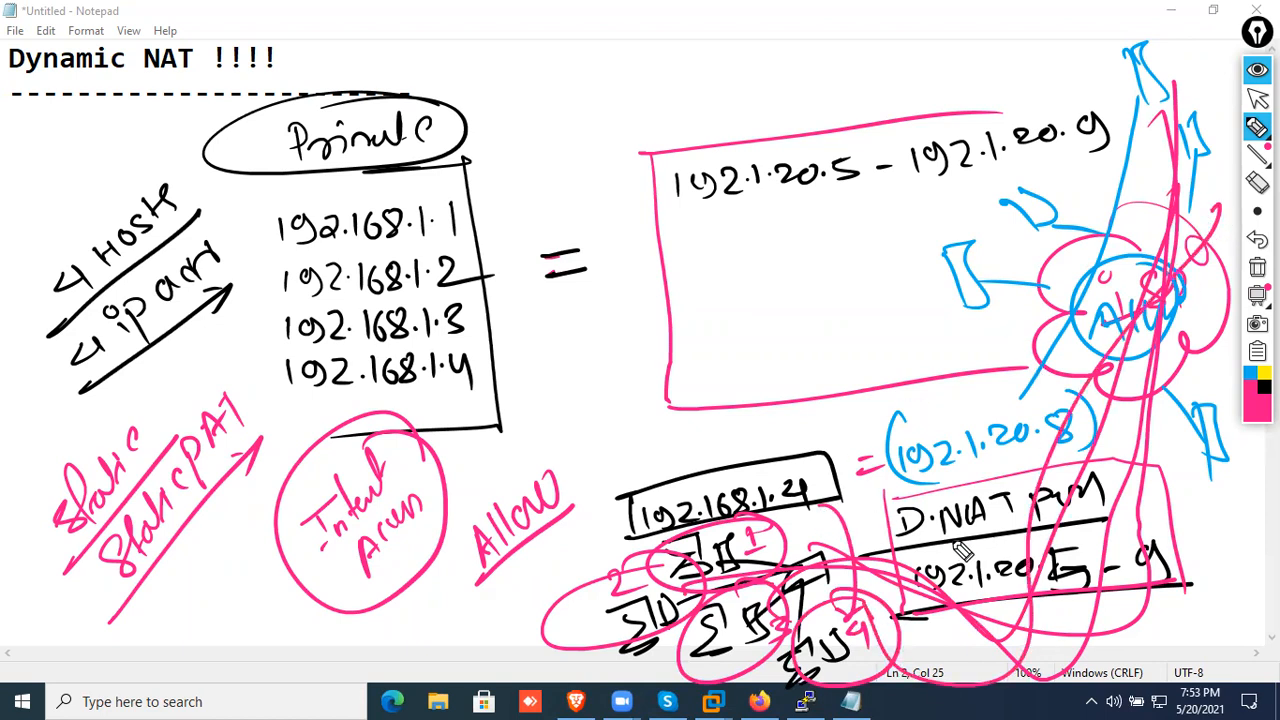
pyautogui.moveTo(1160, 616)
pyautogui.mouseDown()
pyautogui.moveTo(1166, 634)
pyautogui.moveTo(1183, 629)
pyautogui.moveTo(1166, 614)
pyautogui.mouseUp()
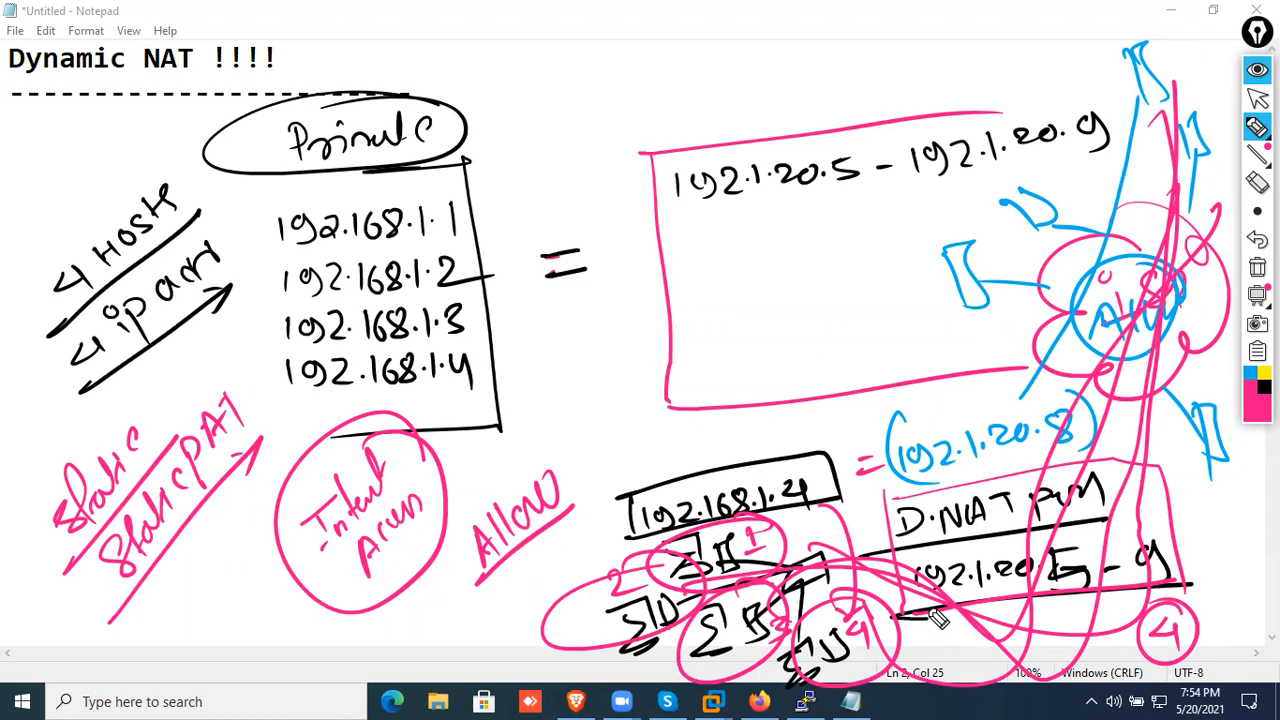
# Draw two long black arrows, one from the computers past the cloud and one back, and handwrite a circled "One way"
pyautogui.click(1263, 386)
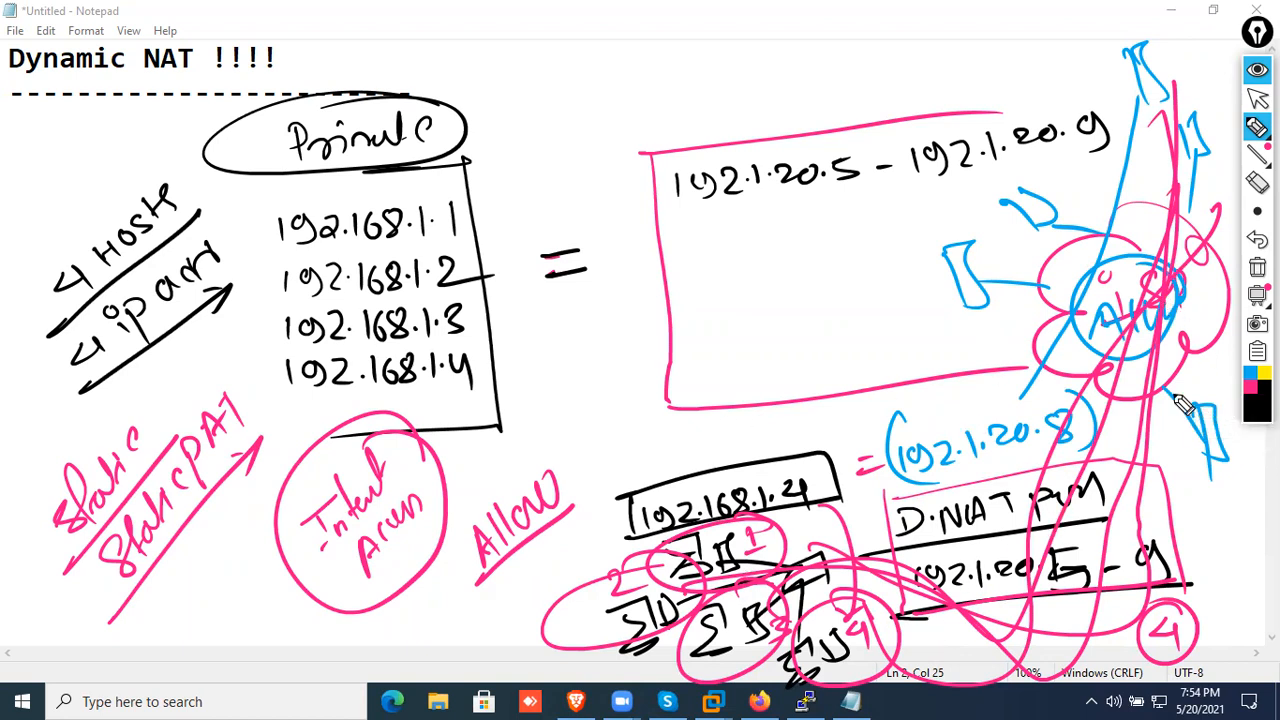
pyautogui.moveTo(607, 513)
pyautogui.mouseDown()
pyautogui.moveTo(1110, 125)
pyautogui.moveTo(1080, 75)
pyautogui.mouseUp()
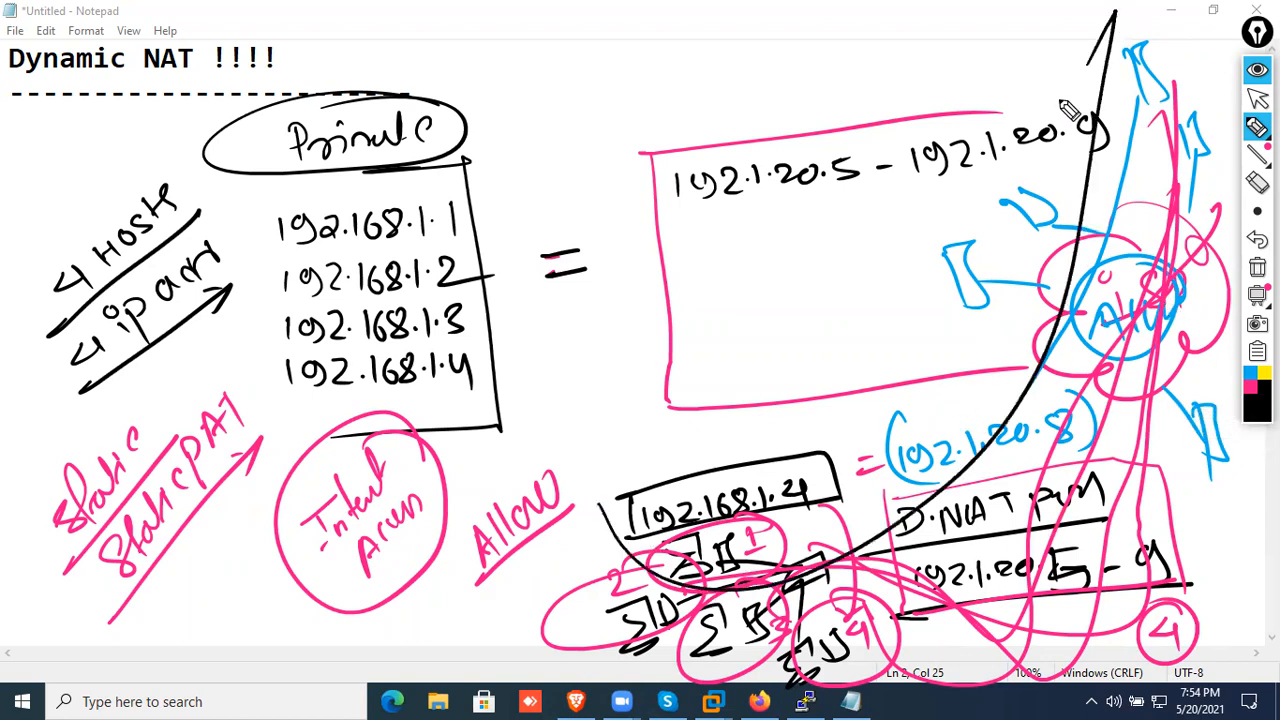
pyautogui.moveTo(1158, 20)
pyautogui.mouseDown()
pyautogui.moveTo(1050, 415)
pyautogui.moveTo(755, 680)
pyautogui.mouseUp()
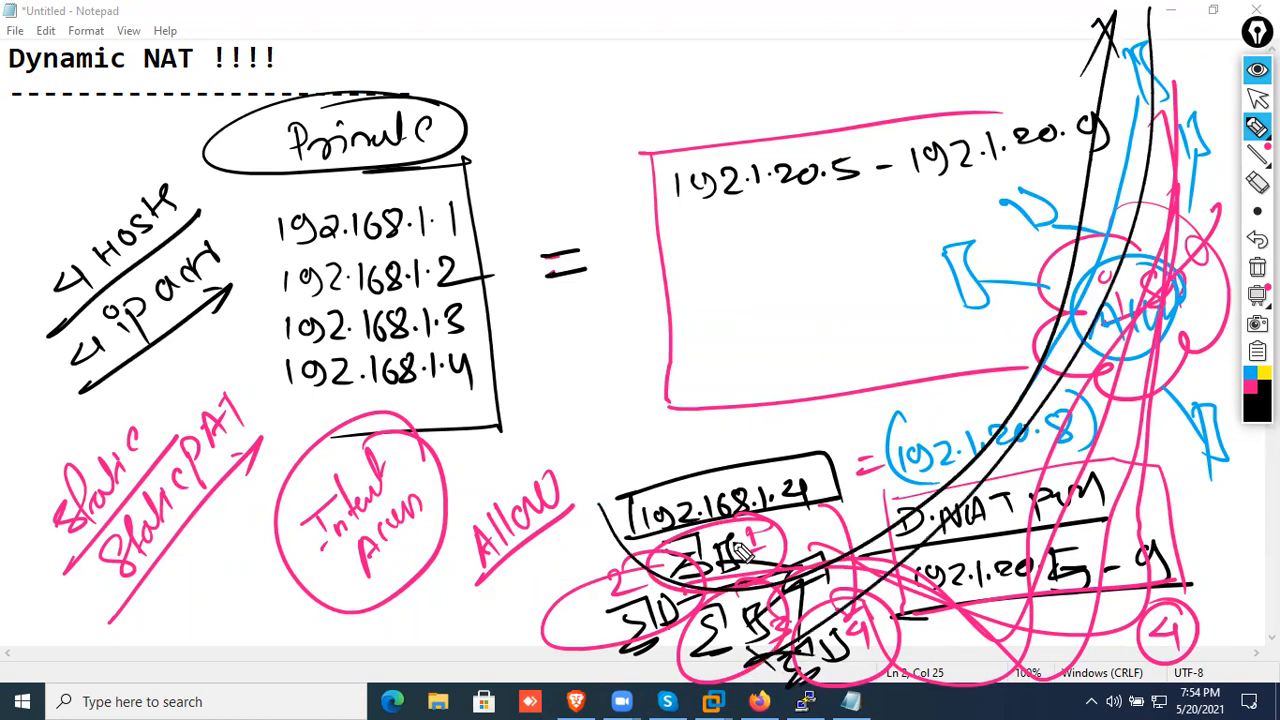
pyautogui.moveTo(785, 372)
pyautogui.mouseDown()
pyautogui.moveTo(850, 385)
pyautogui.moveTo(930, 362)
pyautogui.moveTo(945, 392)
pyautogui.mouseUp()
pyautogui.moveTo(925, 330); pyautogui.dragTo(996, 360)
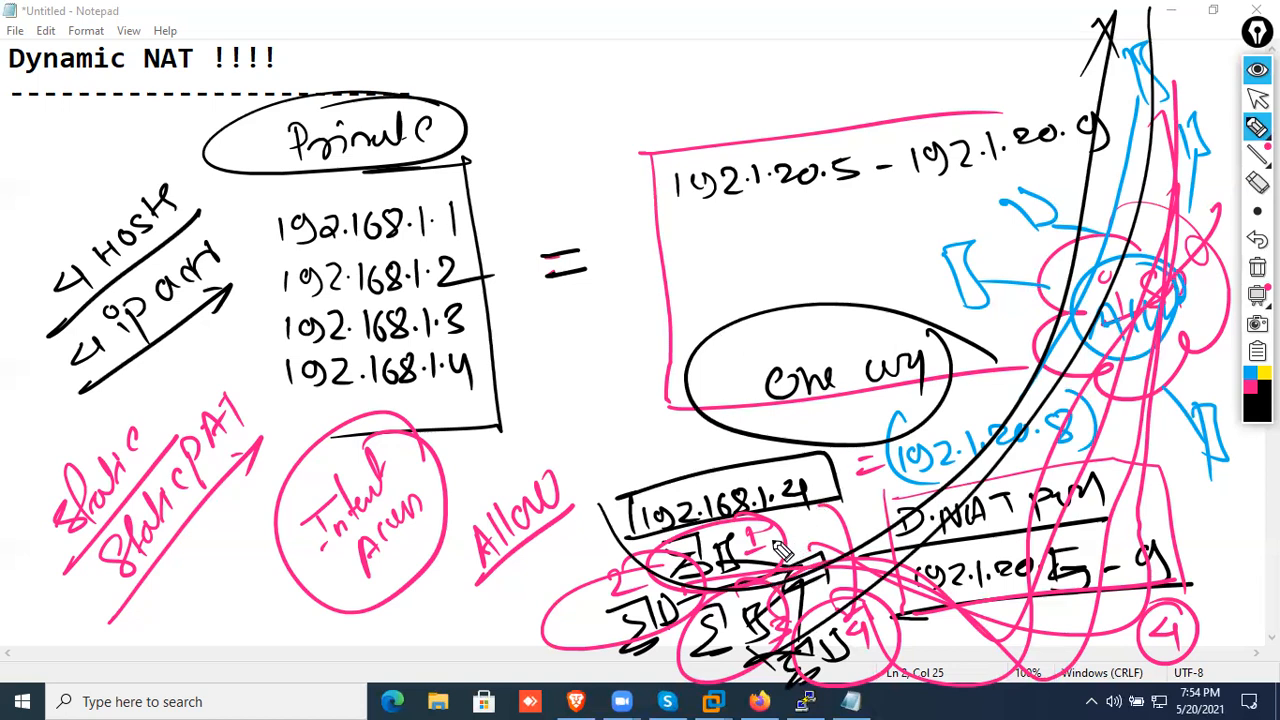
# Handwrite the date 5/20/2021 in black above the 192.168.1.4 label and underline it with a slanted stroke
pyautogui.moveTo(566, 414); pyautogui.dragTo(553, 452)
pyautogui.moveTo(590, 396); pyautogui.dragTo(578, 428)
pyautogui.moveTo(592, 398)
pyautogui.mouseDown()
pyautogui.moveTo(606, 416)
pyautogui.moveTo(610, 392)
pyautogui.mouseUp()
pyautogui.moveTo(629, 346)
pyautogui.mouseDown()
pyautogui.moveTo(621, 424)
pyautogui.moveTo(641, 372)
pyautogui.moveTo(690, 360)
pyautogui.moveTo(700, 372)
pyautogui.mouseUp()
pyautogui.moveTo(712, 318); pyautogui.dragTo(694, 345)
pyautogui.moveTo(557, 482); pyautogui.dragTo(700, 358)
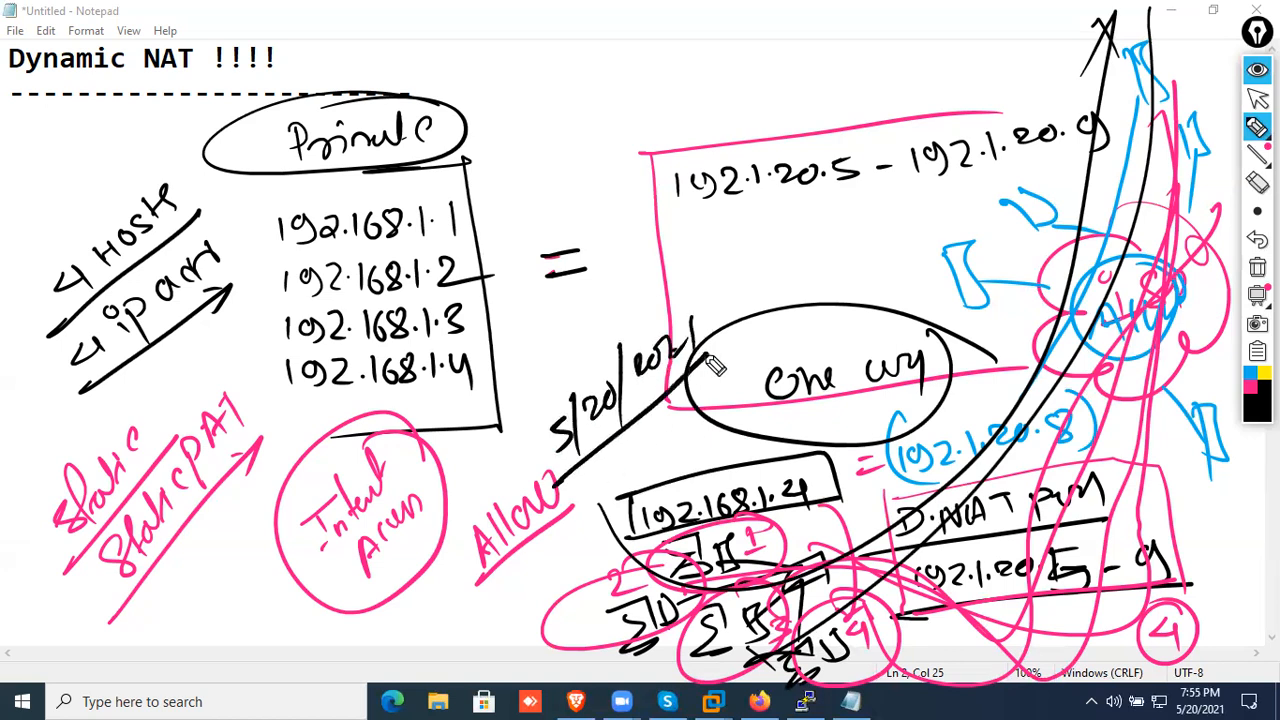
# Circle the 192.168.1.4 label with computer 1 in black, and mark the pool range and computers 2 and 3
pyautogui.moveTo(834, 462)
pyautogui.mouseDown()
pyautogui.moveTo(682, 592)
pyautogui.moveTo(826, 450)
pyautogui.mouseUp()
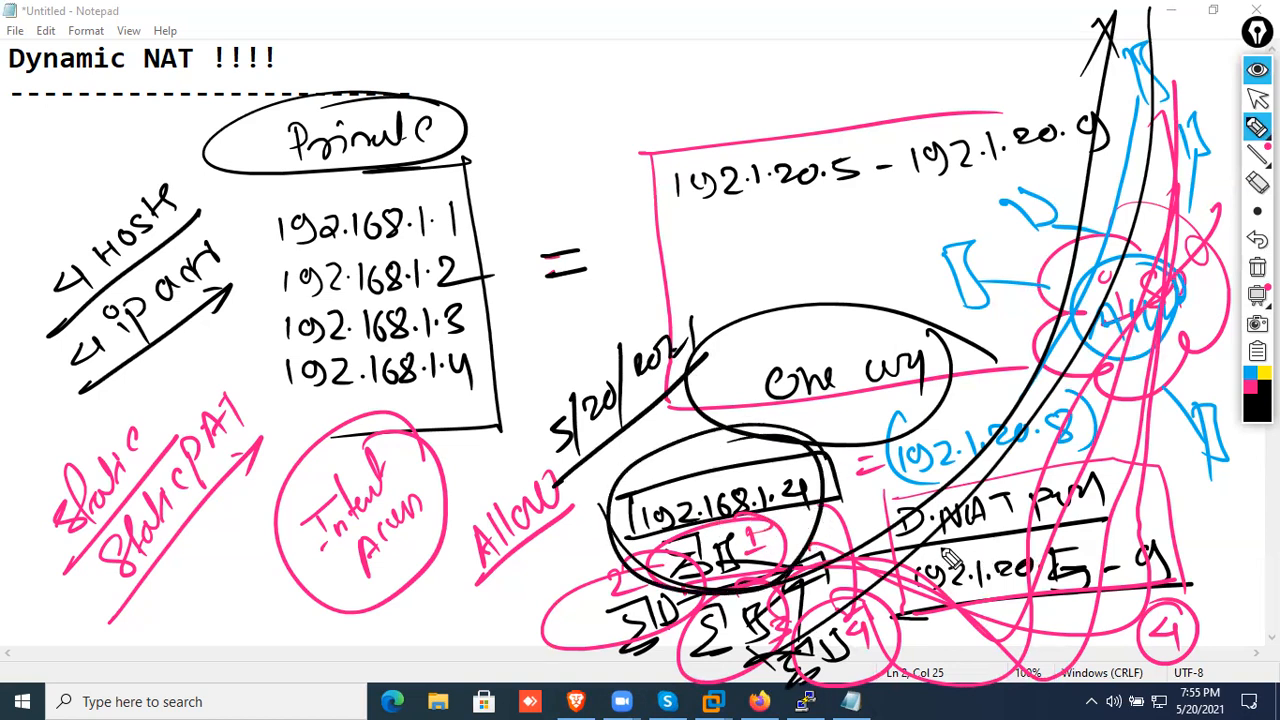
pyautogui.moveTo(884, 631); pyautogui.dragTo(992, 522)
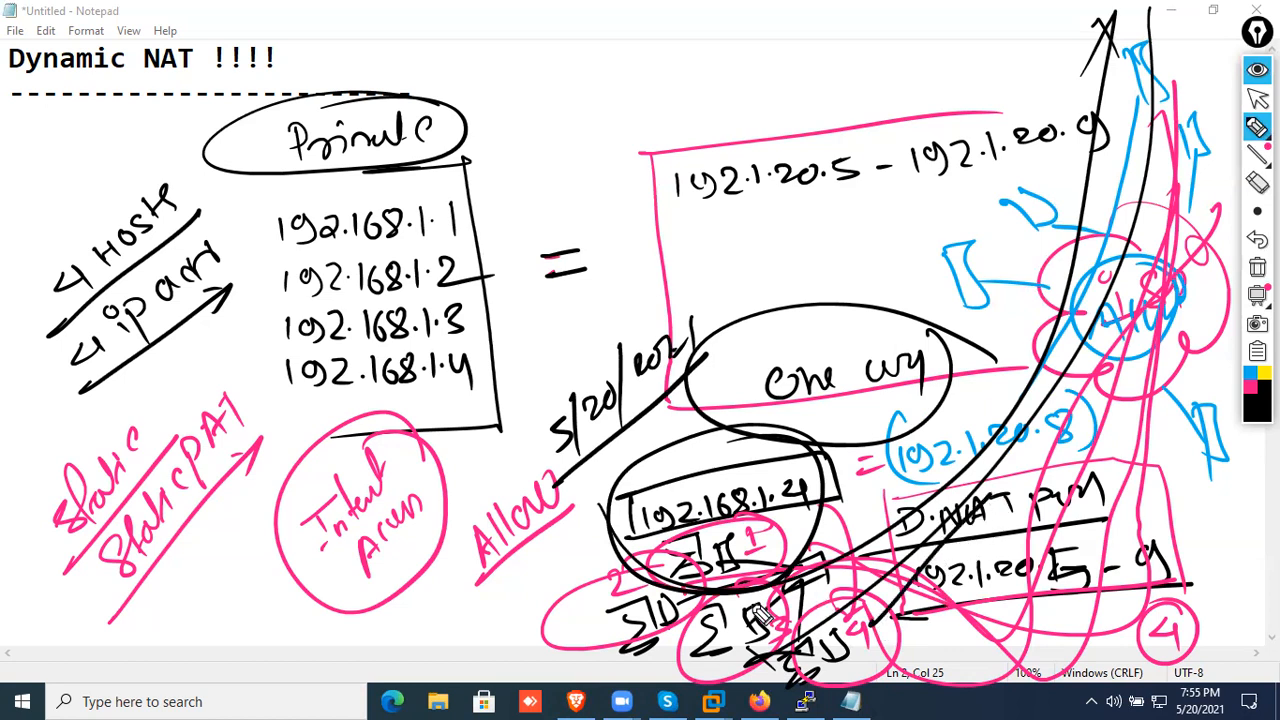
pyautogui.moveTo(760, 580)
pyautogui.mouseDown()
pyautogui.moveTo(770, 630)
pyautogui.moveTo(755, 595)
pyautogui.mouseUp()
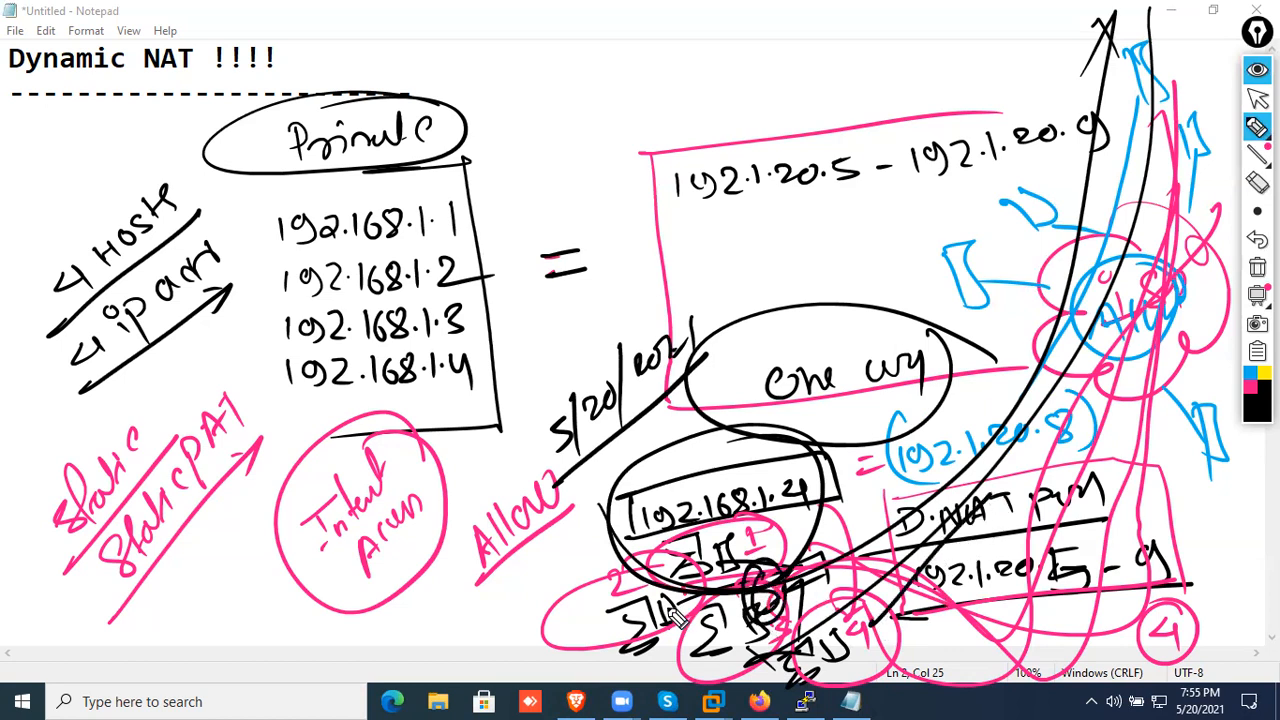
pyautogui.moveTo(649, 613)
pyautogui.mouseDown()
pyautogui.moveTo(665, 640)
pyautogui.moveTo(685, 595)
pyautogui.moveTo(720, 650)
pyautogui.moveTo(709, 678)
pyautogui.mouseUp()
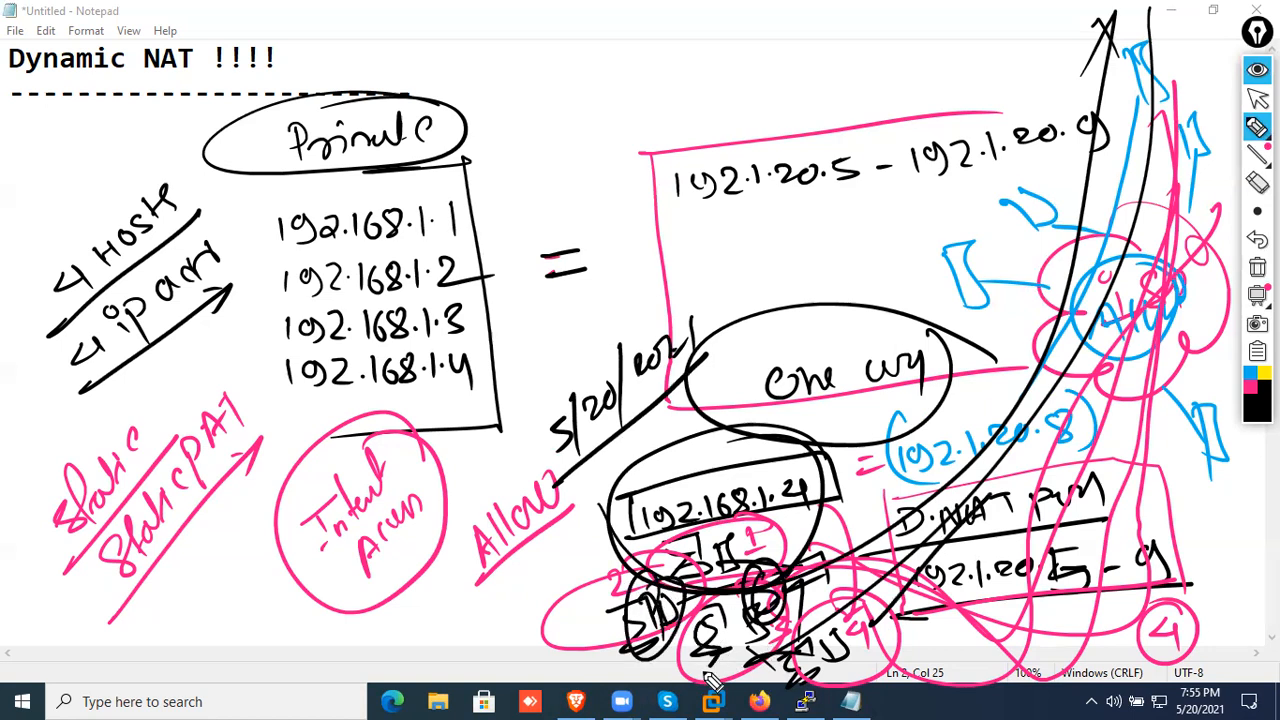
# Handwrite "DHCP" above the public range, underline and circle it, and put two check marks over the Dynamic NAT heading
pyautogui.moveTo(597, 82)
pyautogui.mouseDown()
pyautogui.moveTo(633, 121)
pyautogui.moveTo(689, 80)
pyautogui.moveTo(603, 138)
pyautogui.moveTo(750, 86)
pyautogui.mouseUp()
pyautogui.moveTo(765, 52)
pyautogui.mouseDown()
pyautogui.moveTo(777, 86)
pyautogui.moveTo(705, 103)
pyautogui.mouseUp()
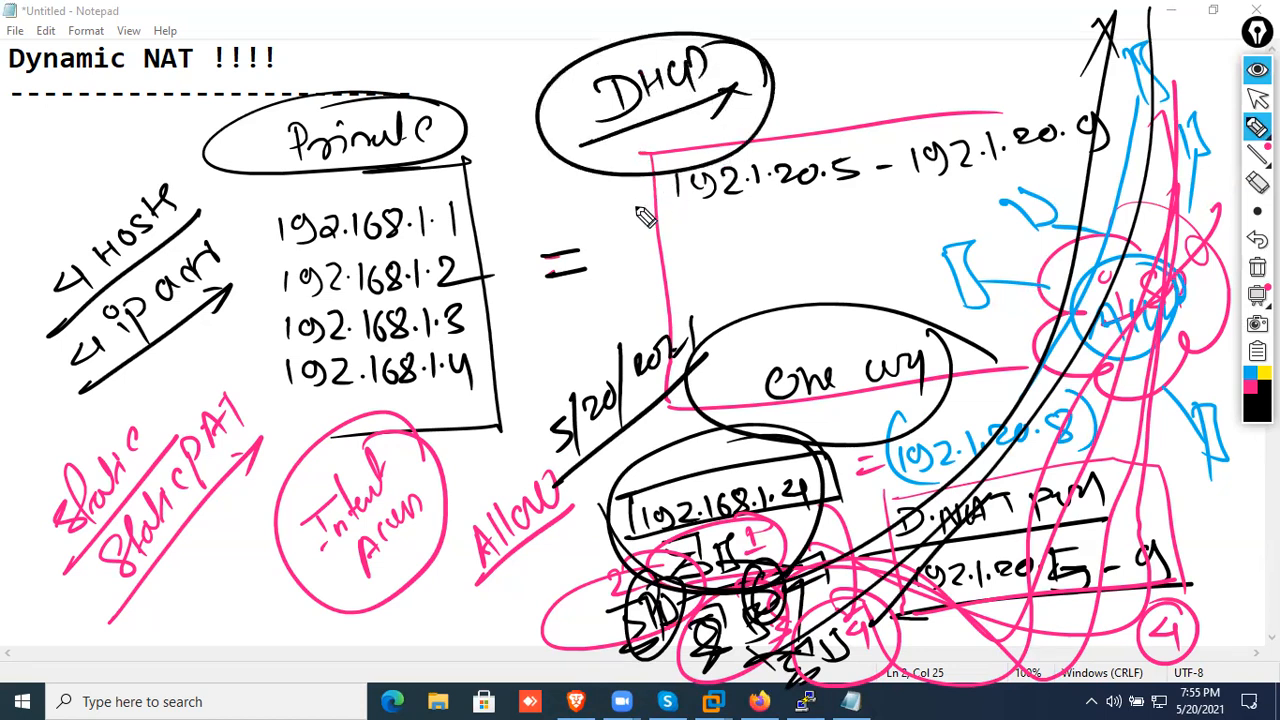
pyautogui.moveTo(79, 102); pyautogui.dragTo(176, 40)
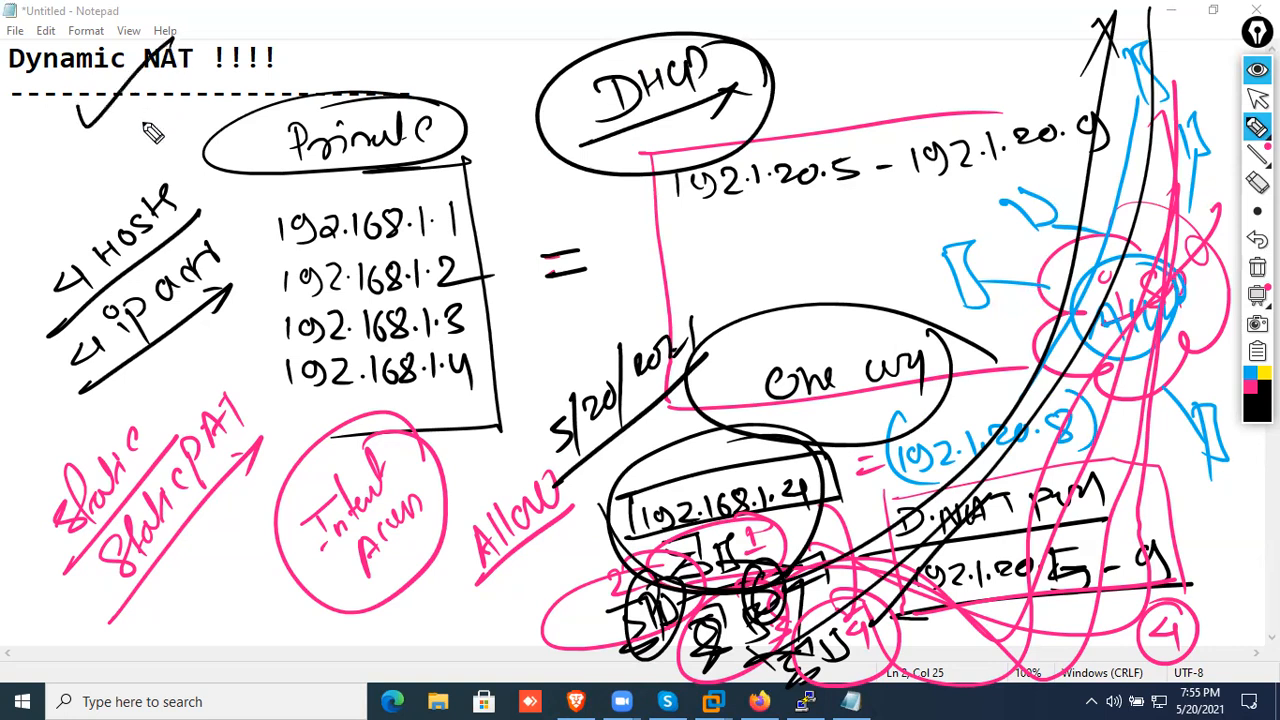
pyautogui.moveTo(144, 136); pyautogui.dragTo(270, 44)
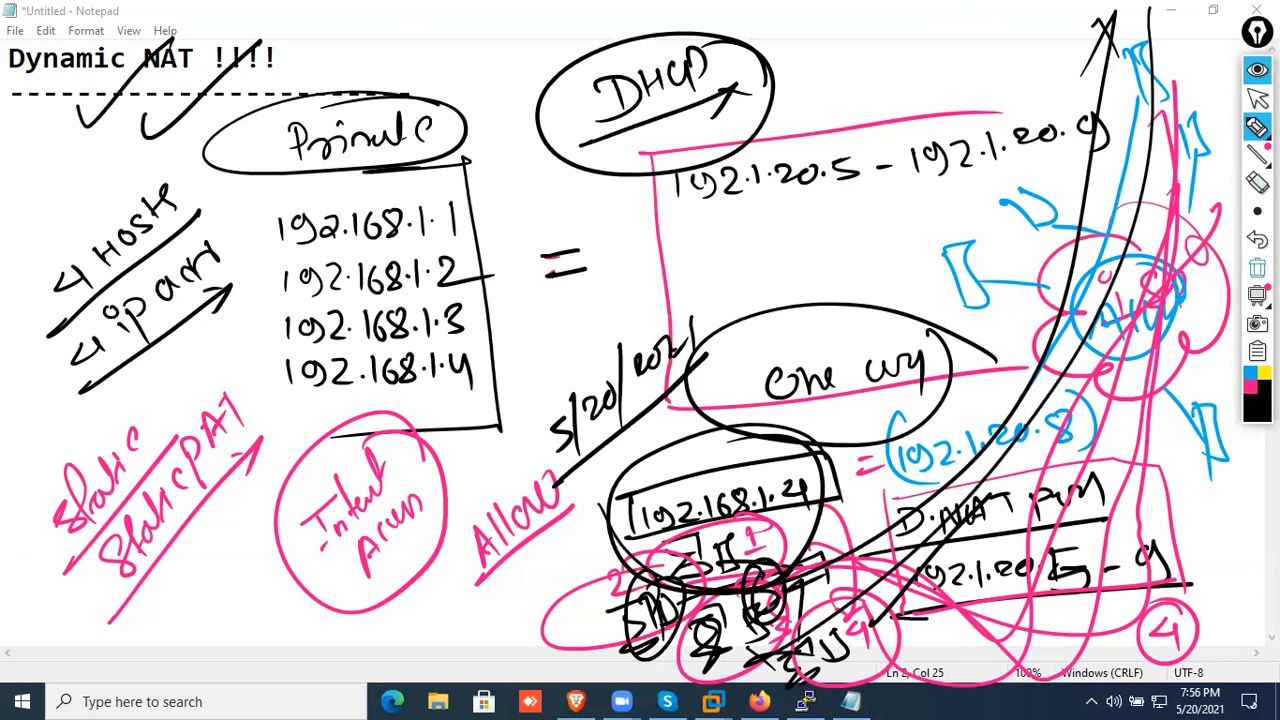
# Clear all handwritten annotations, collapse the drawing toolbar and return to editing the note's text
pyautogui.click(1257, 267)
pyautogui.click(1257, 70)
pyautogui.click(579, 184)
# Add the line "192.1.20.50 - 192.1.20.100" below the Dynamic NAT heading, with a dashed separator line under it
pyautogui.press('Return')
pyautogui.press('Return')
pyautogui.write('192.168.')
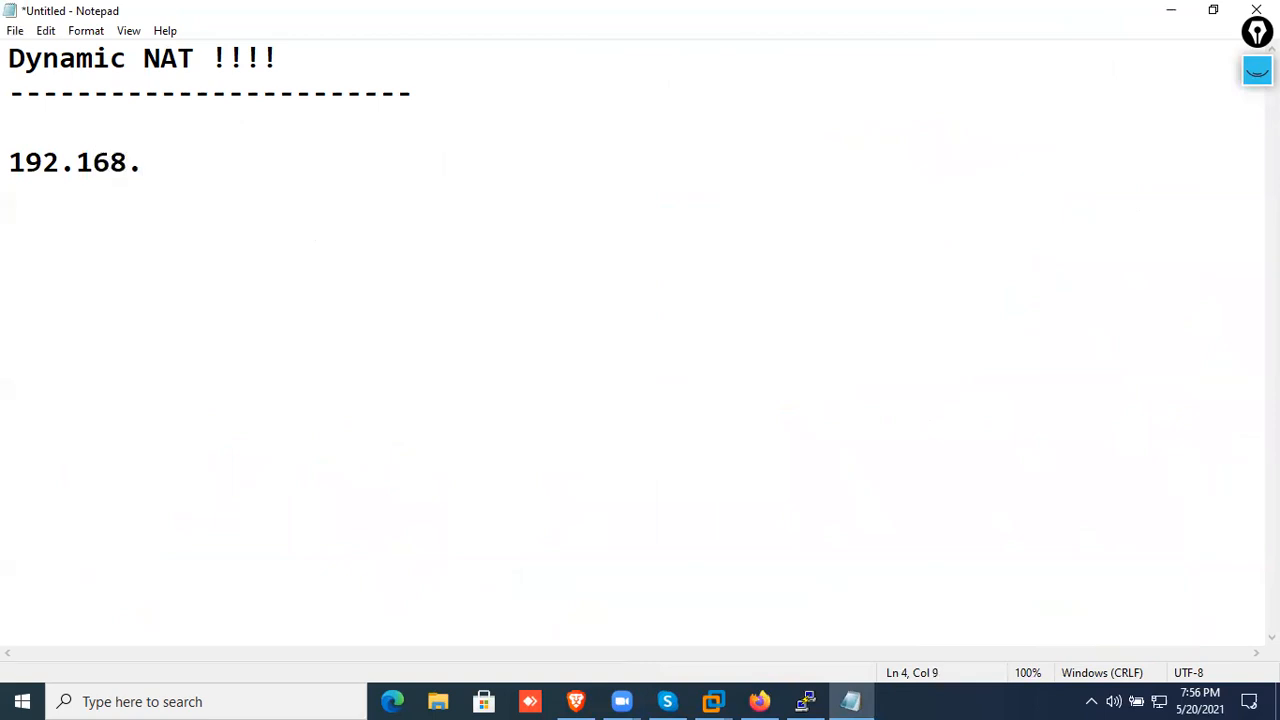
pyautogui.write('5')
pyautogui.press('BackSpace')
pyautogui.press('BackSpace')
pyautogui.press('BackSpace')
pyautogui.press('BackSpace')
pyautogui.write('.20.50 - 192.1.20.100')
pyautogui.press('Return')
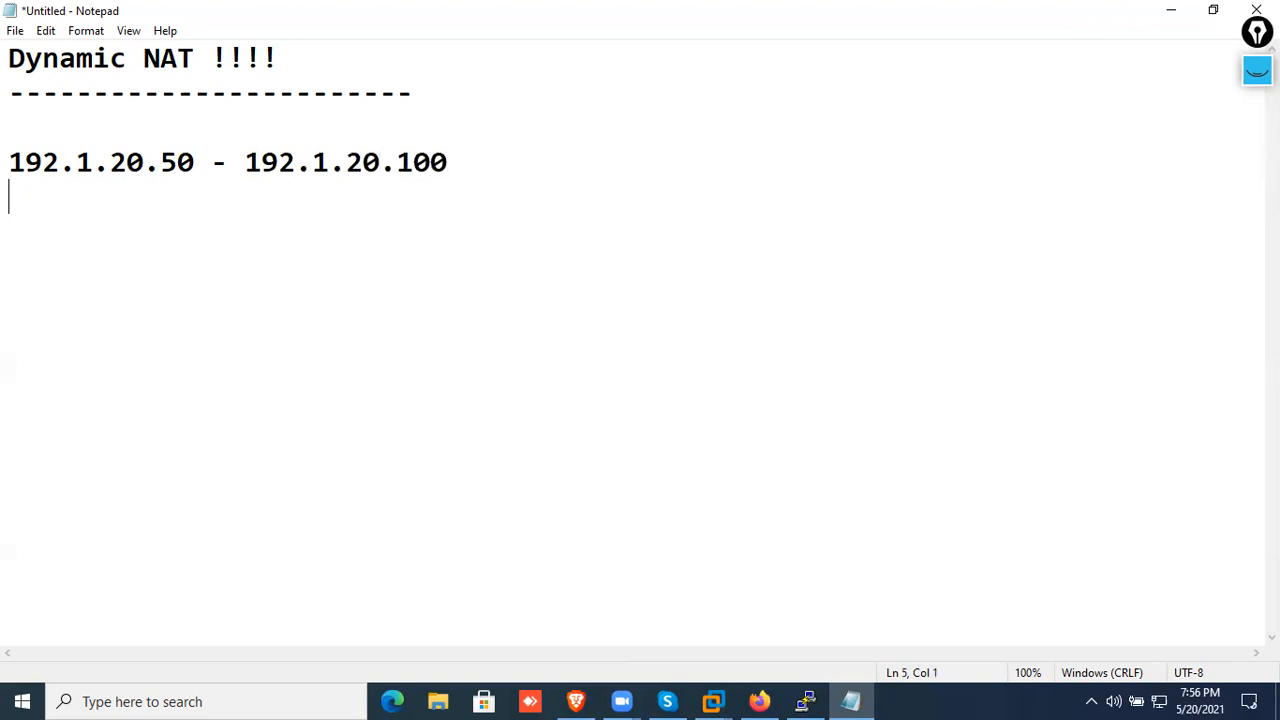
pyautogui.write('------------------------------')
pyautogui.press('Return')
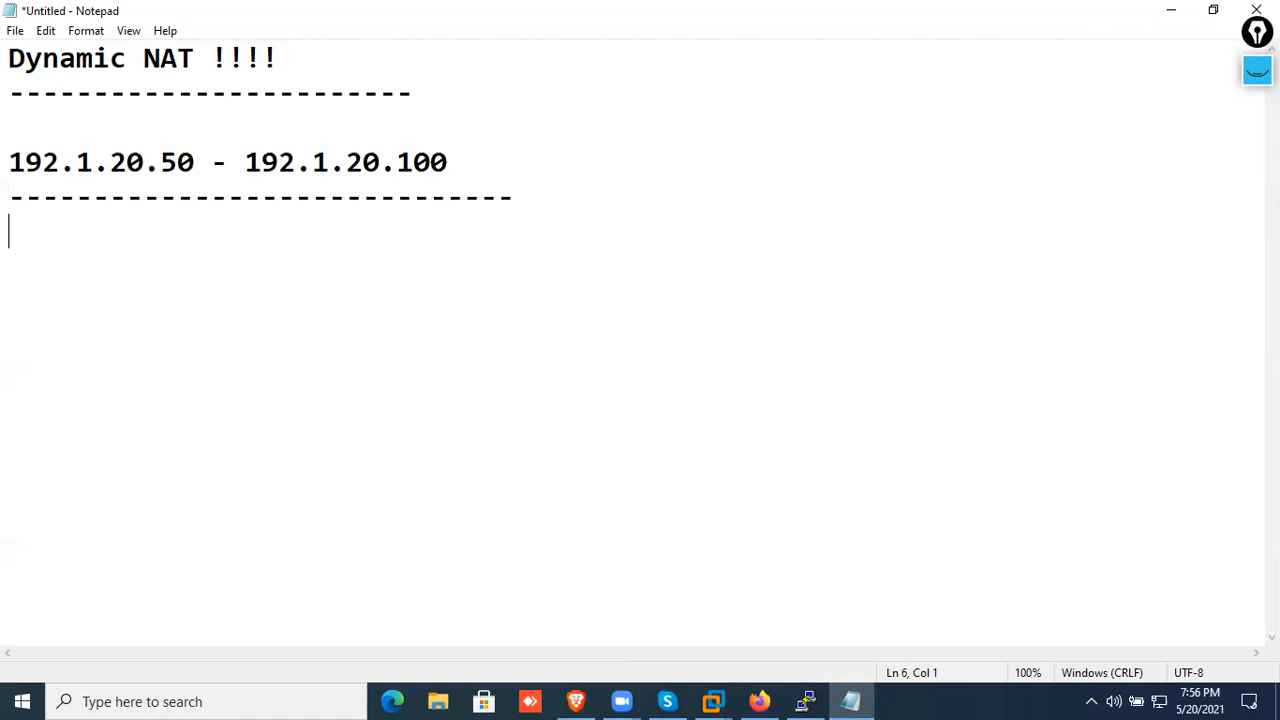
# Write the "object network POOL-A" definition with "range 192.1.20.50 192.1.20.100", closing it with an exclamation mark line
pyautogui.write('object')
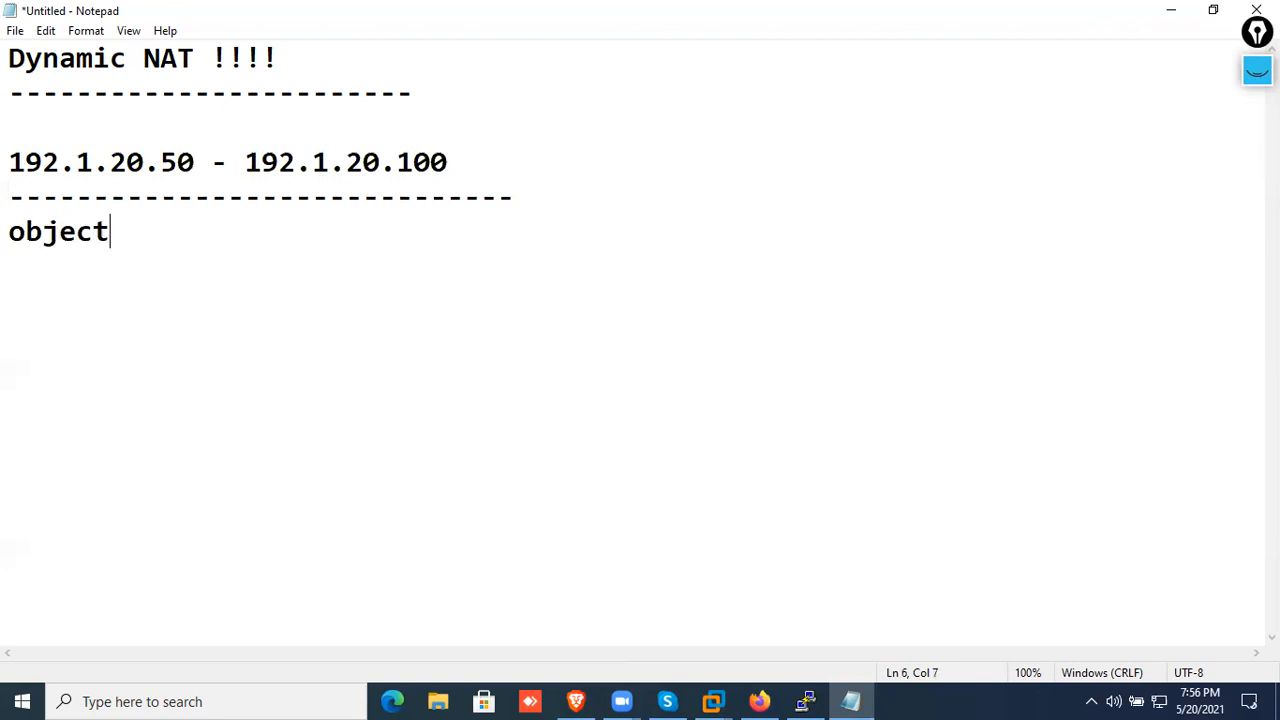
pyautogui.write(' network ')
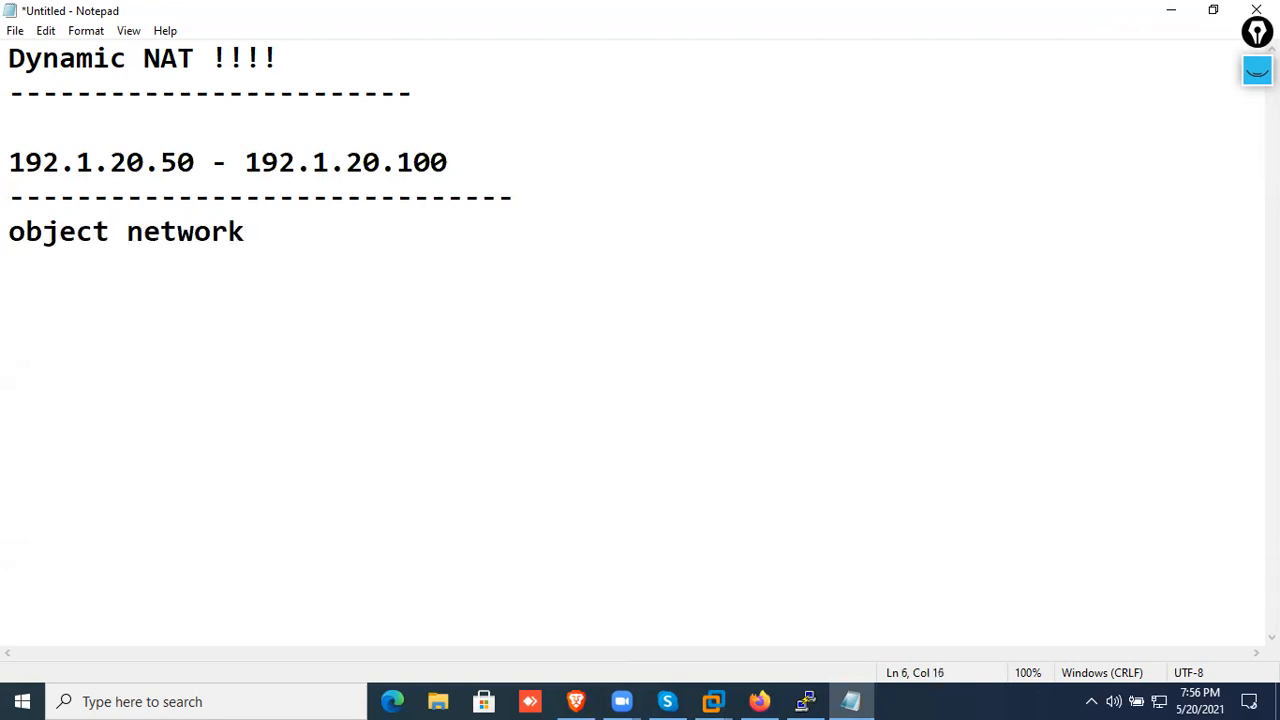
pyautogui.write('POOL-A')
pyautogui.press('Return')
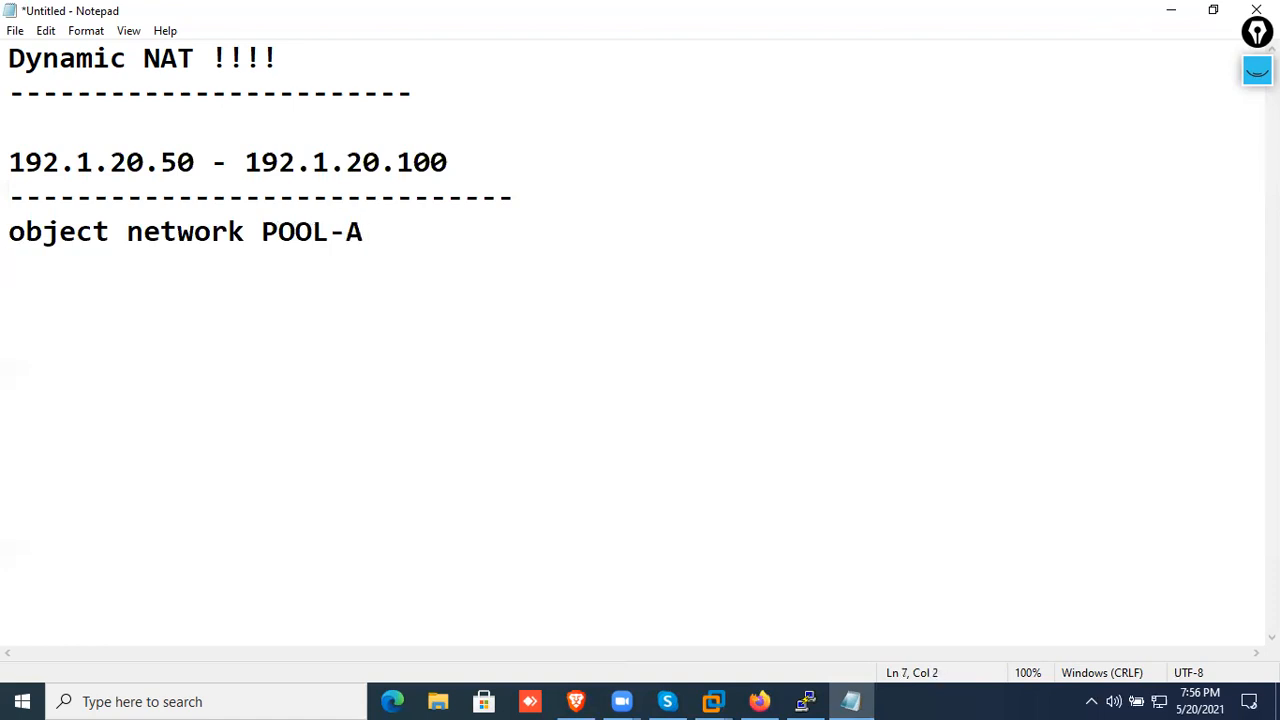
pyautogui.write('range ')
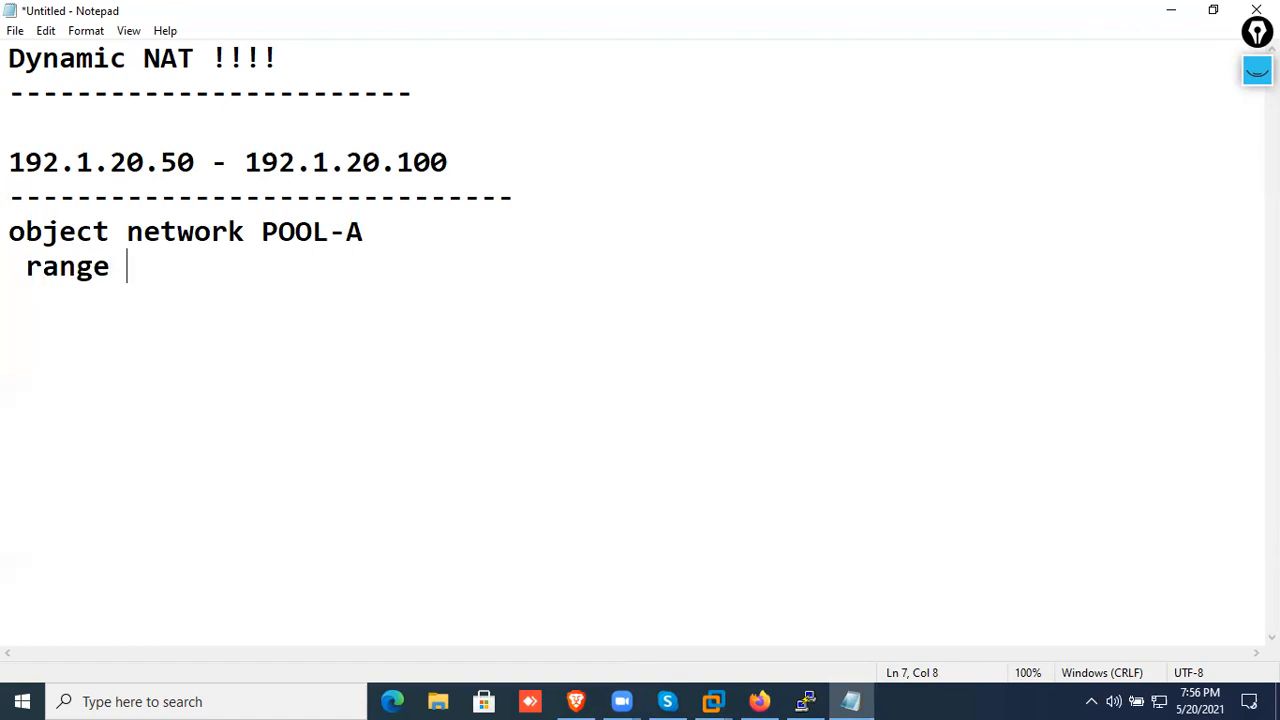
pyautogui.write('192.1.20.')
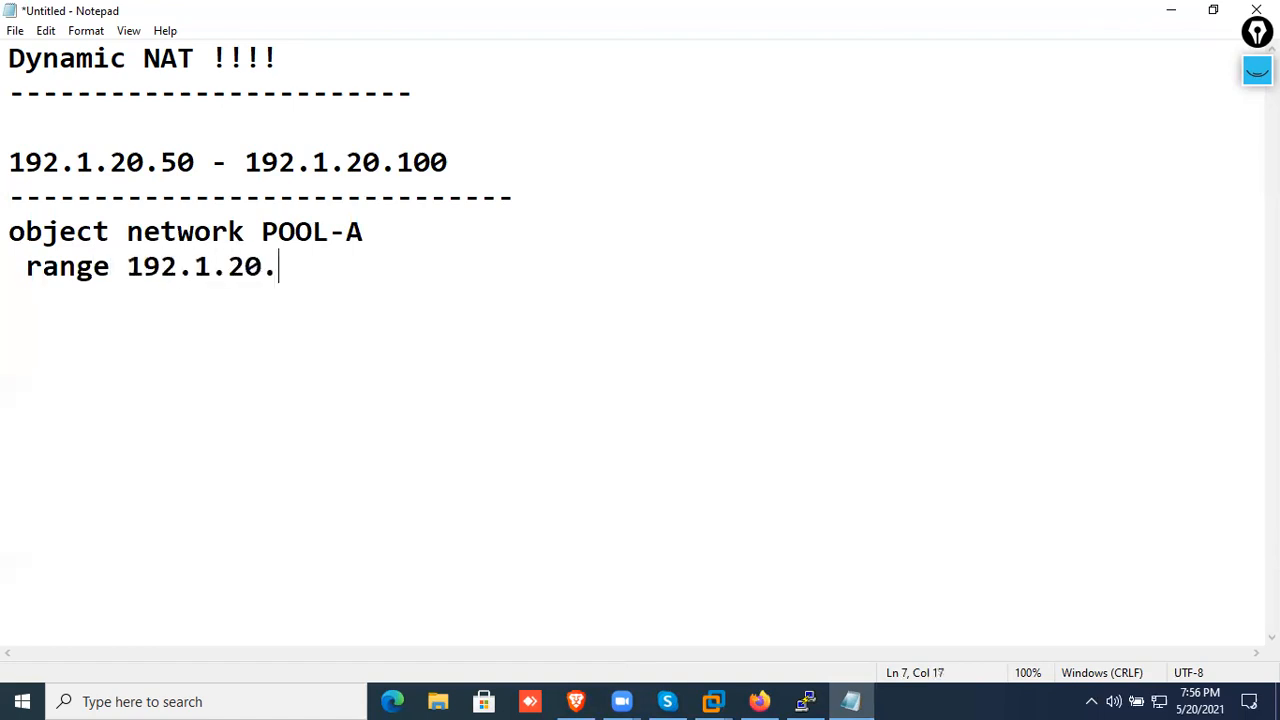
pyautogui.write('50 192.1.20.')
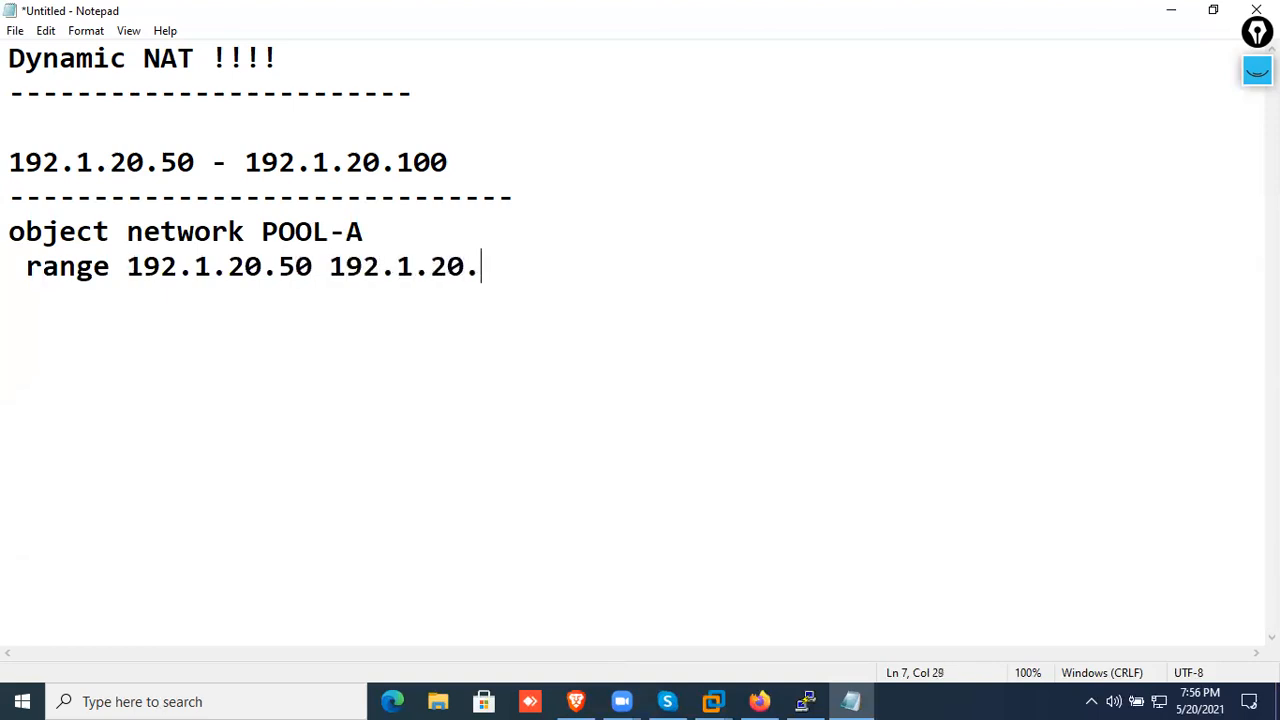
pyautogui.write('100')
pyautogui.press('Return')
pyautogui.write('!')
pyautogui.press('Return')
# Insert the heading "->> Create the Pool of IP Address" above the POOL-A definition, followed by a blank line
pyautogui.press('Up')
pyautogui.press('Up')
pyautogui.press('Up')
pyautogui.press('Return')
pyautogui.press('Up')
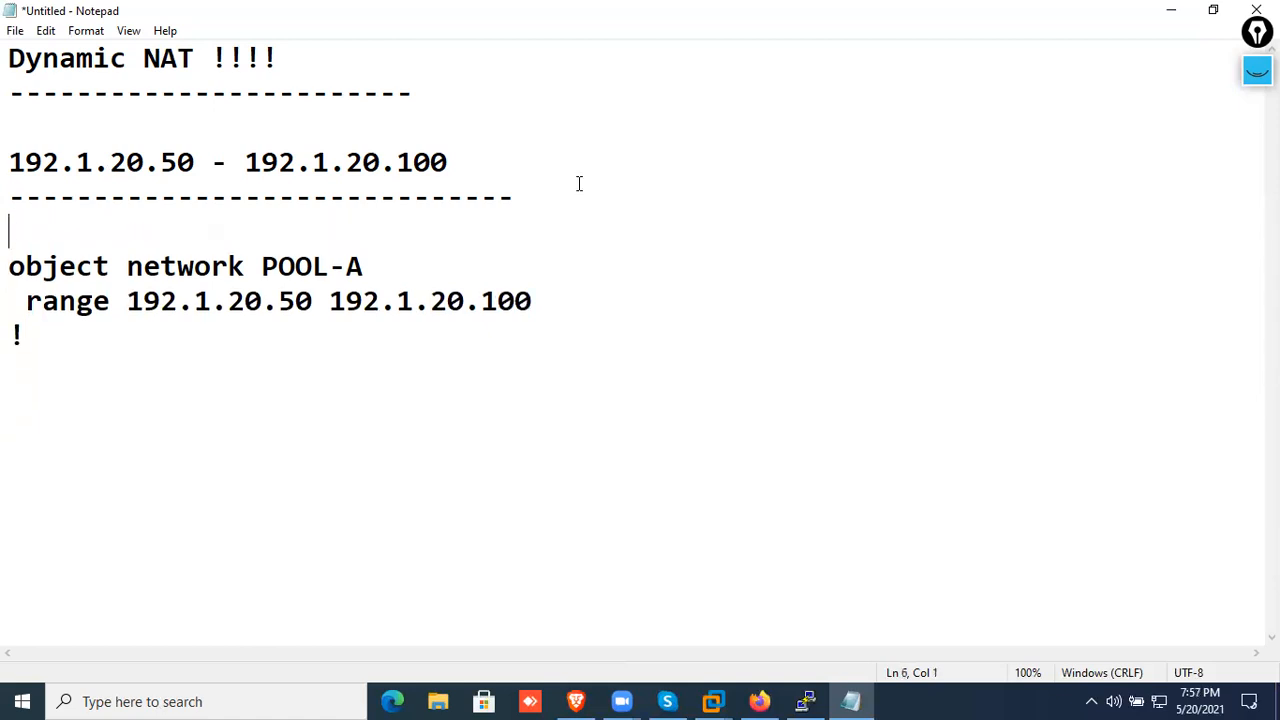
pyautogui.write('->> Create the Pool o')
pyautogui.press('BackSpace')
pyautogui.write('f IP Address')
pyautogui.press('Return')
# Begin a second definition with the line "object network IN-NET" below the POOL-A block, separated by a blank line
pyautogui.press('Down')
pyautogui.press('Down')
pyautogui.press('Down')
pyautogui.press('End')
pyautogui.press('Return')
pyautogui.press('Return')
pyautogui.press('BackSpace')
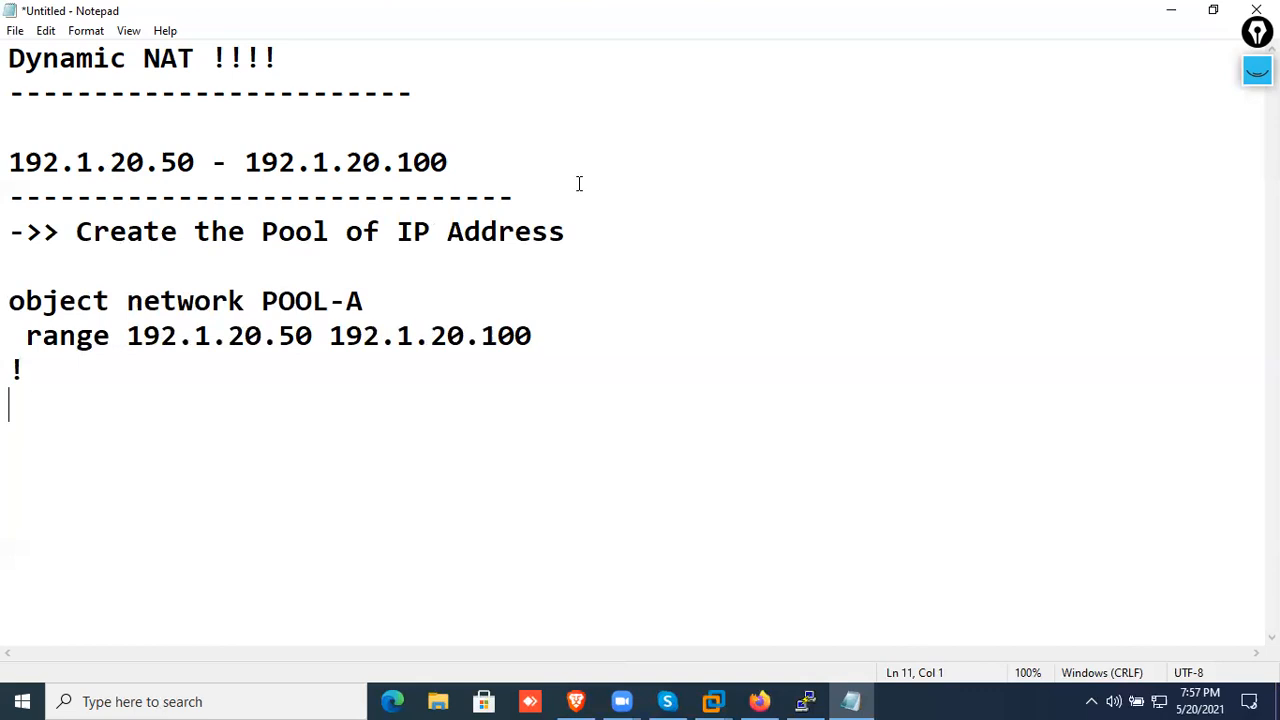
pyautogui.write('object ')
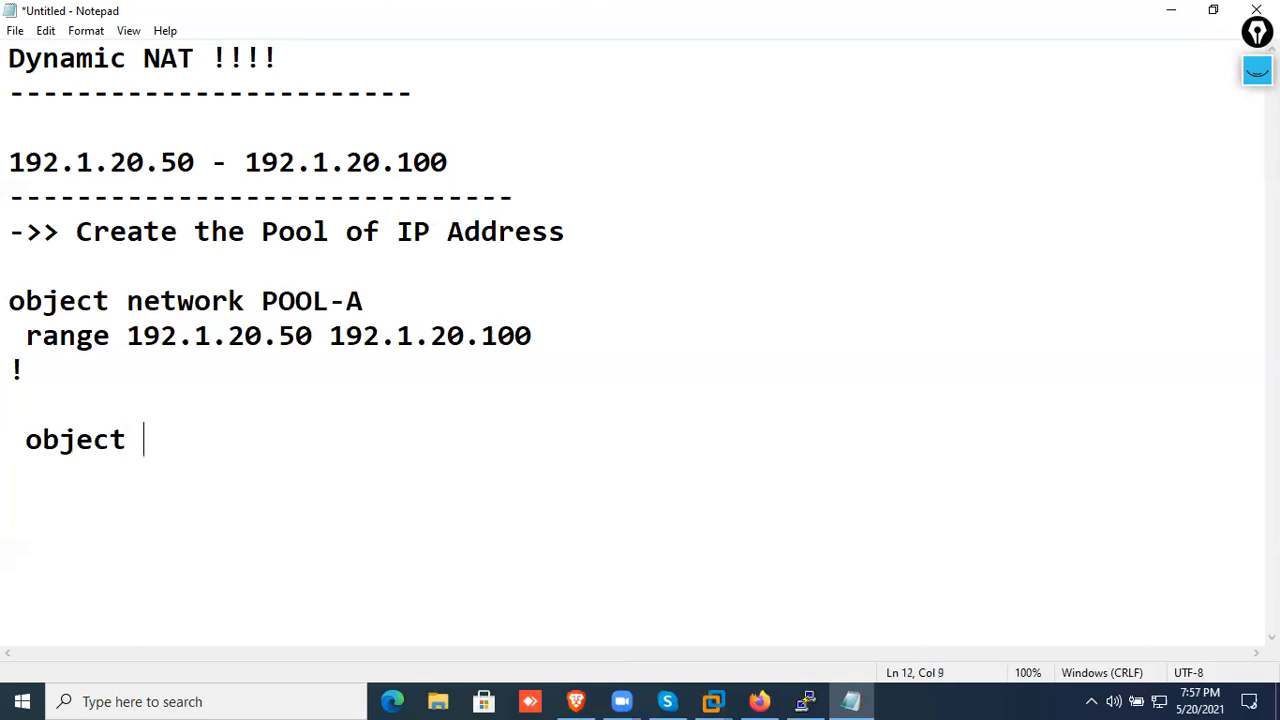
pyautogui.write('network IN-NET    ')
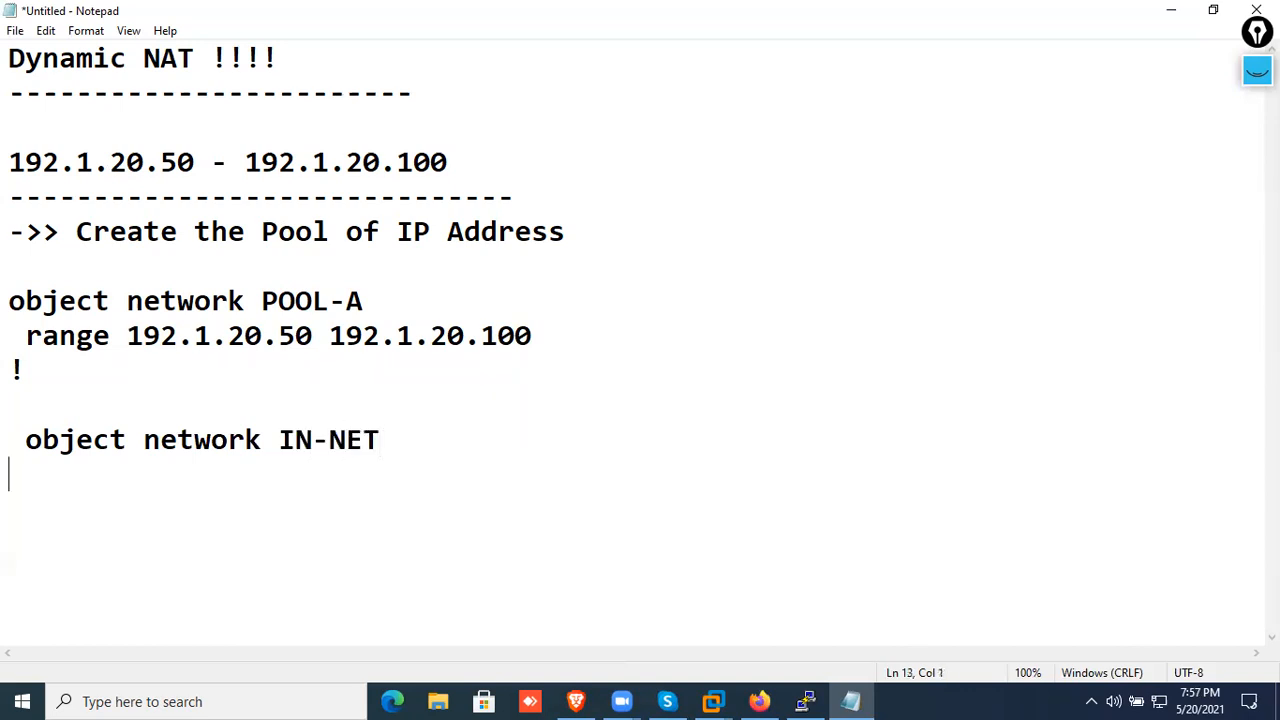
pyautogui.write('subn')
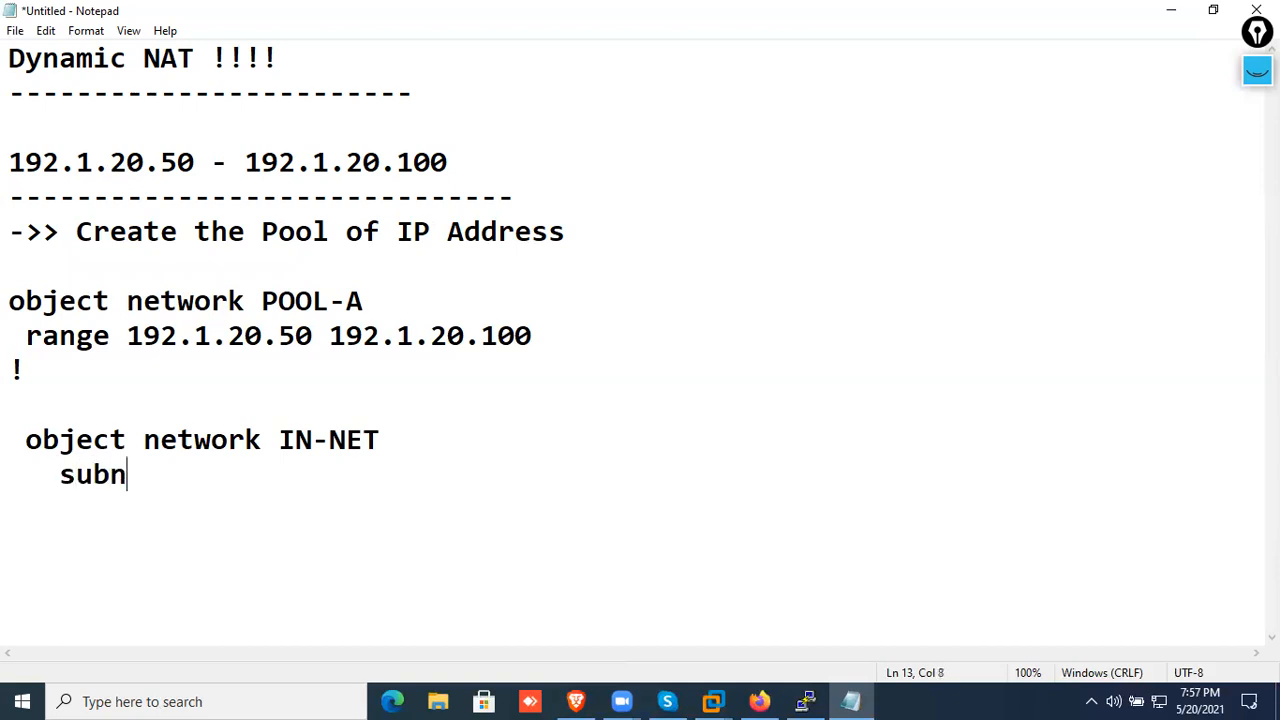
pyautogui.write('et 10.1')
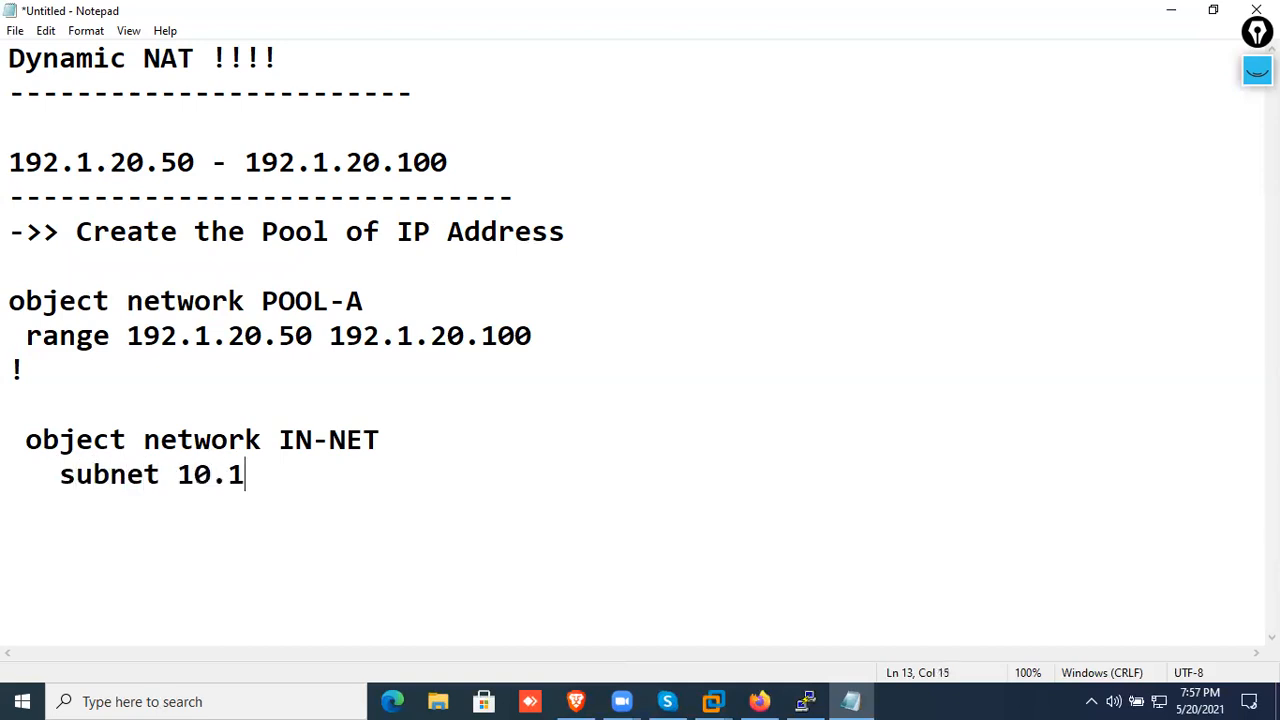
pyautogui.write('1.11.0 25')
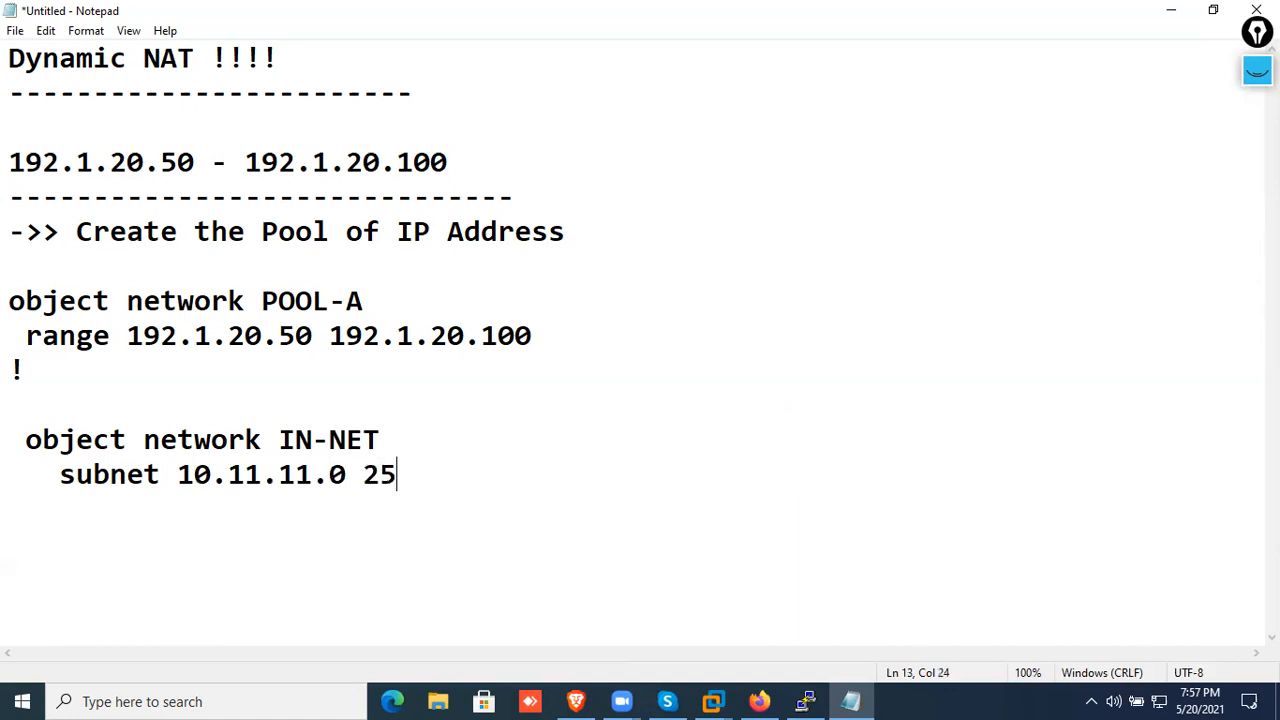
pyautogui.write('5.255.255.0')
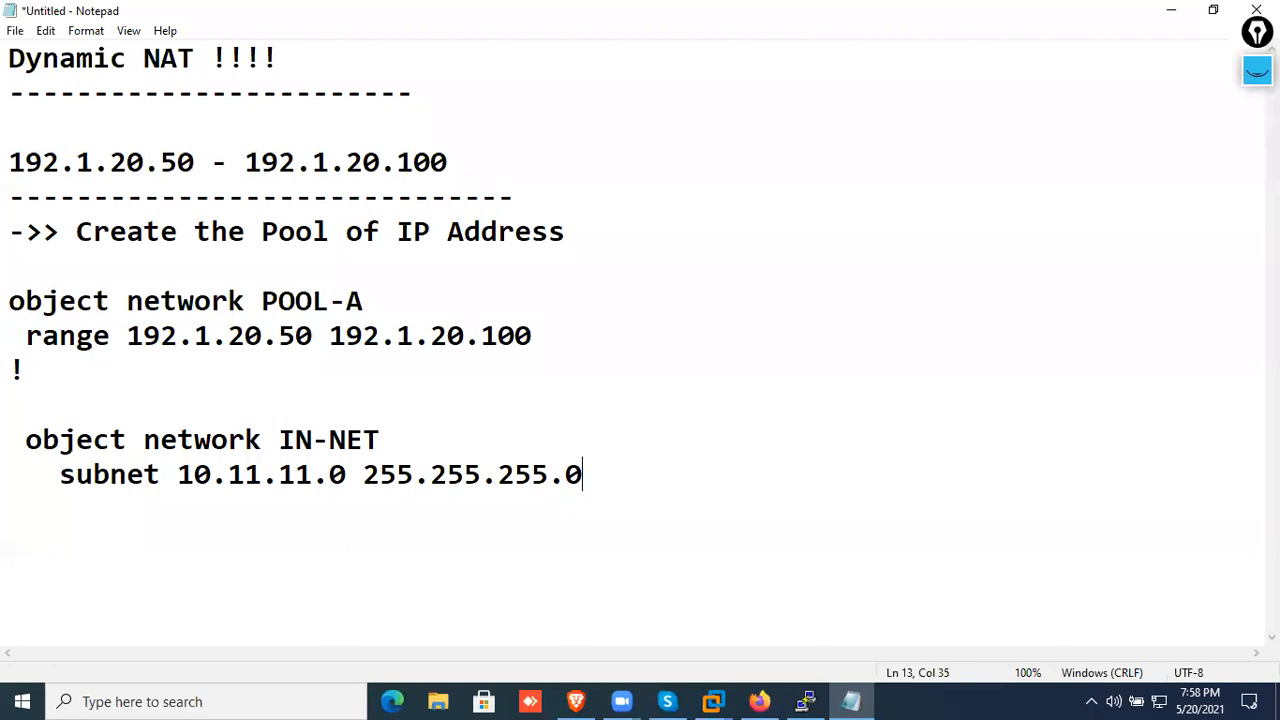
# Complete the IN-NET object with the line "nat (inside,outside) Dynamic POOL-A"
pyautogui.write('nat (inside')
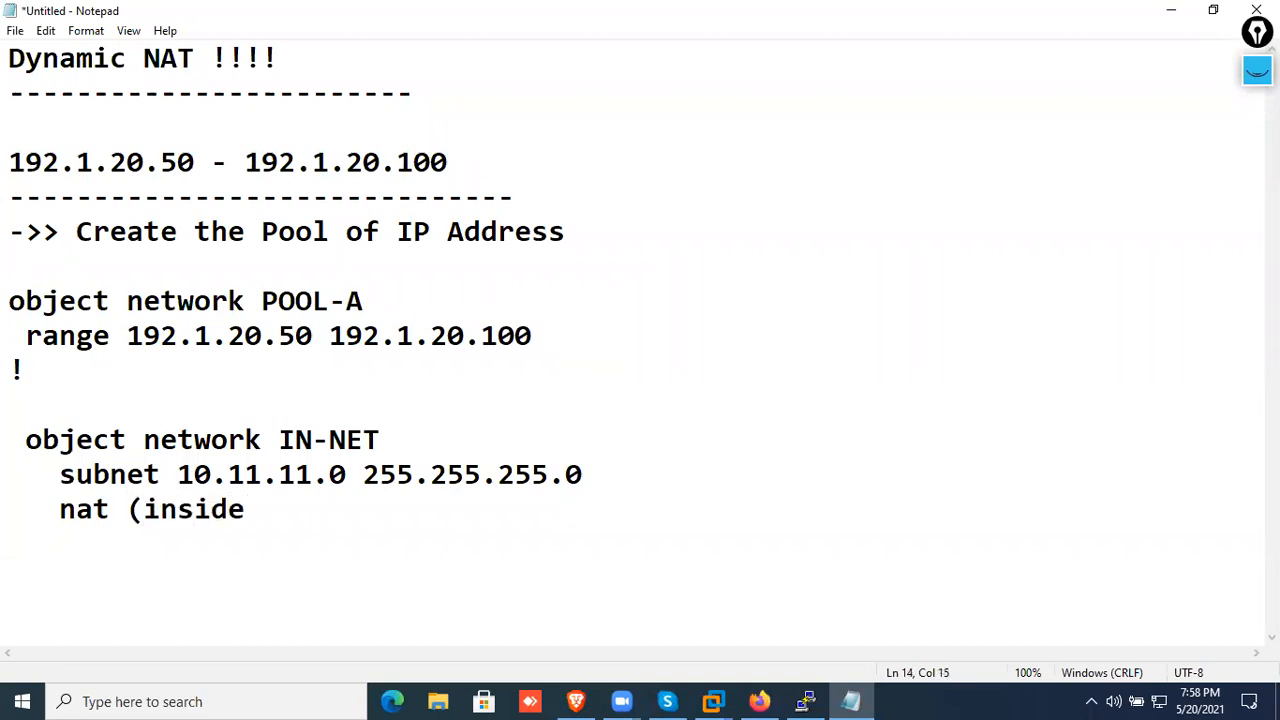
pyautogui.write(',outsid')
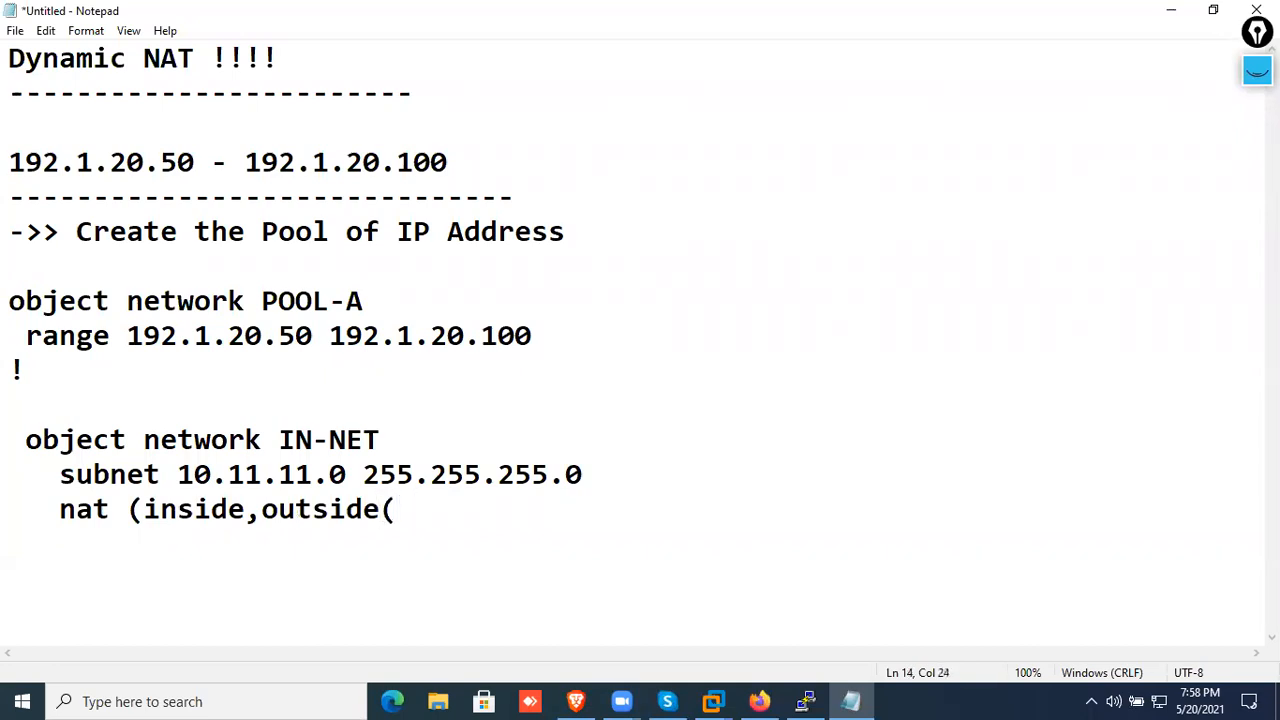
pyautogui.write('e) Dynamic')
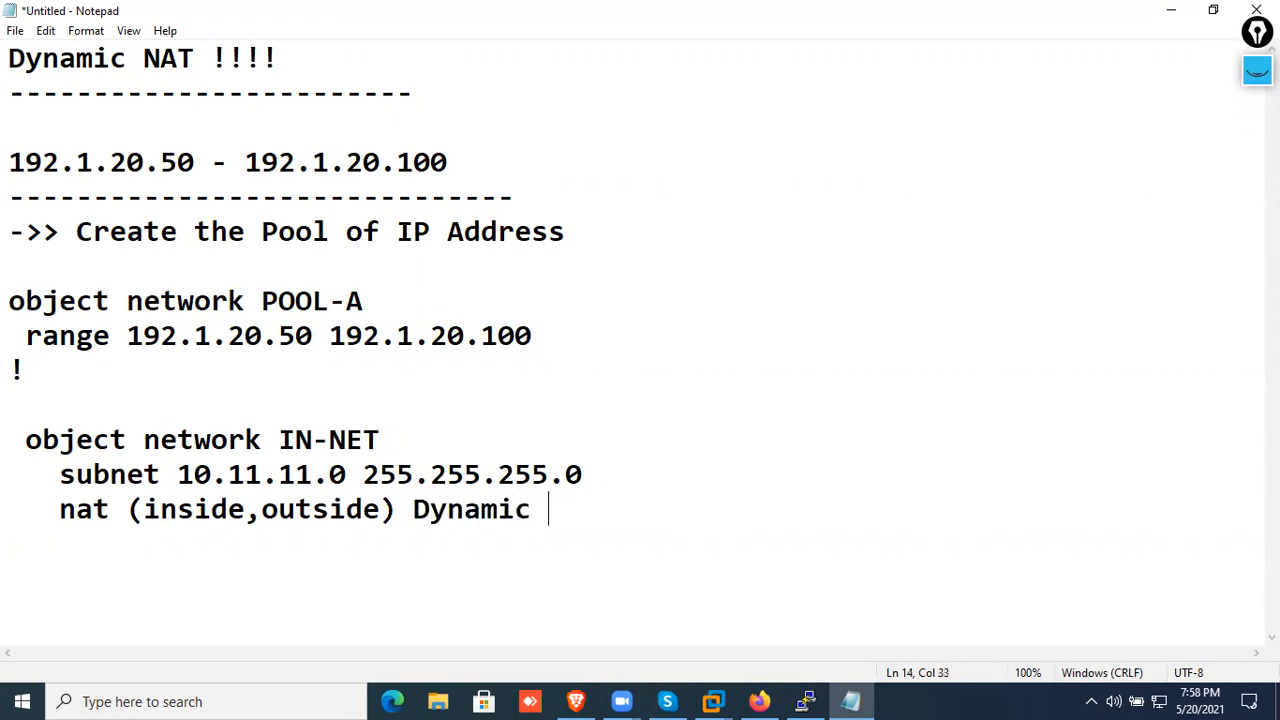
pyautogui.write(' POO')
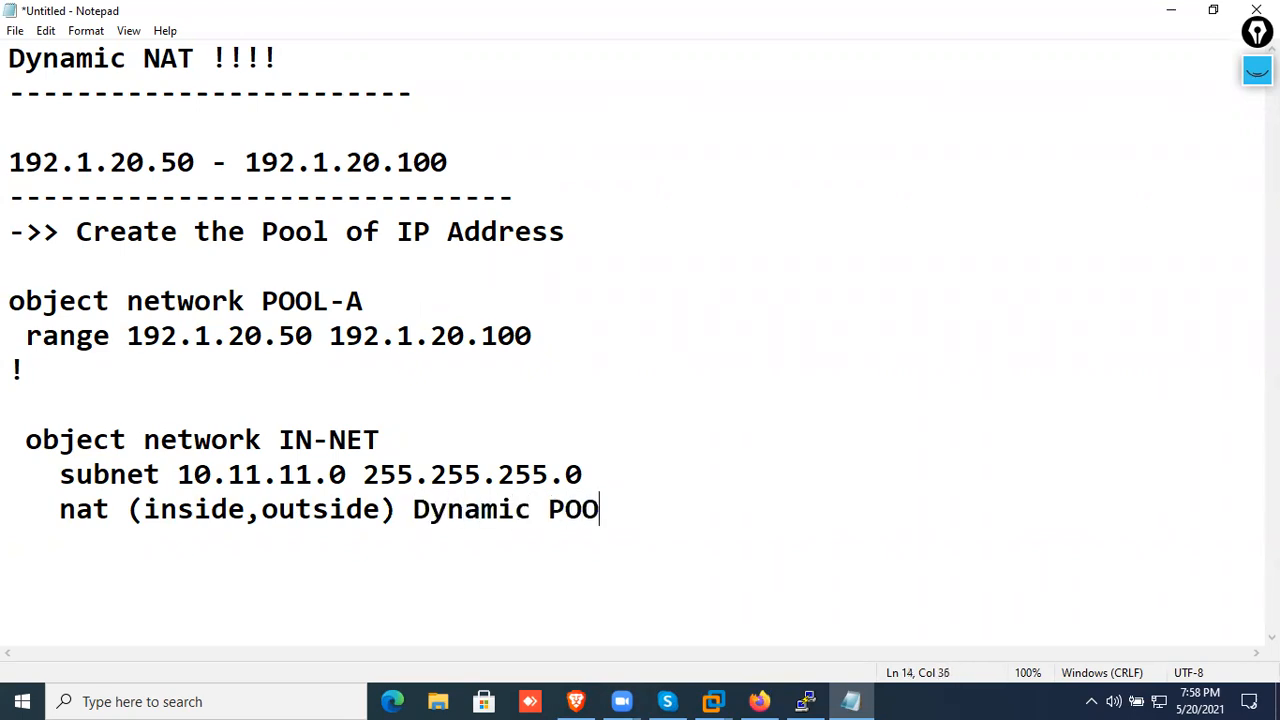
pyautogui.write('L-A')
# Underline the public address range and the POOL-A definition in pink pen, adding a handwritten "XYZ" note with an arrow beside the object name
pyautogui.click(1252, 76)
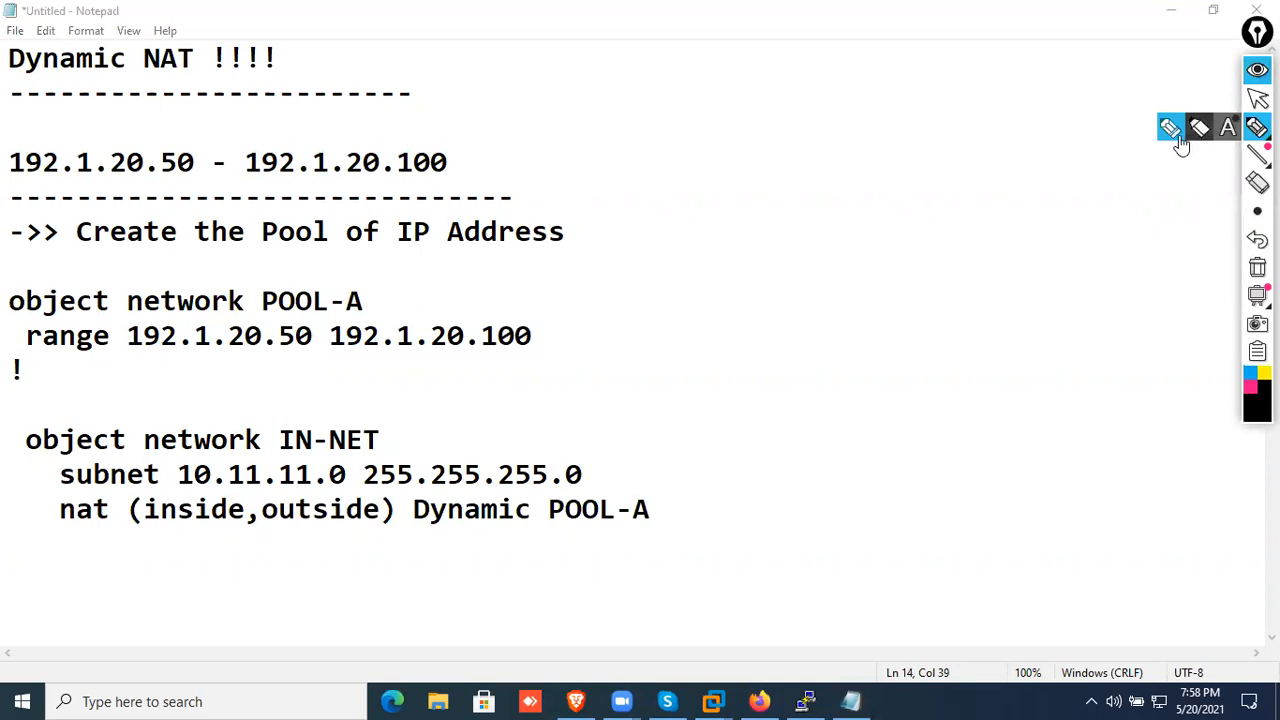
pyautogui.click(1250, 388)
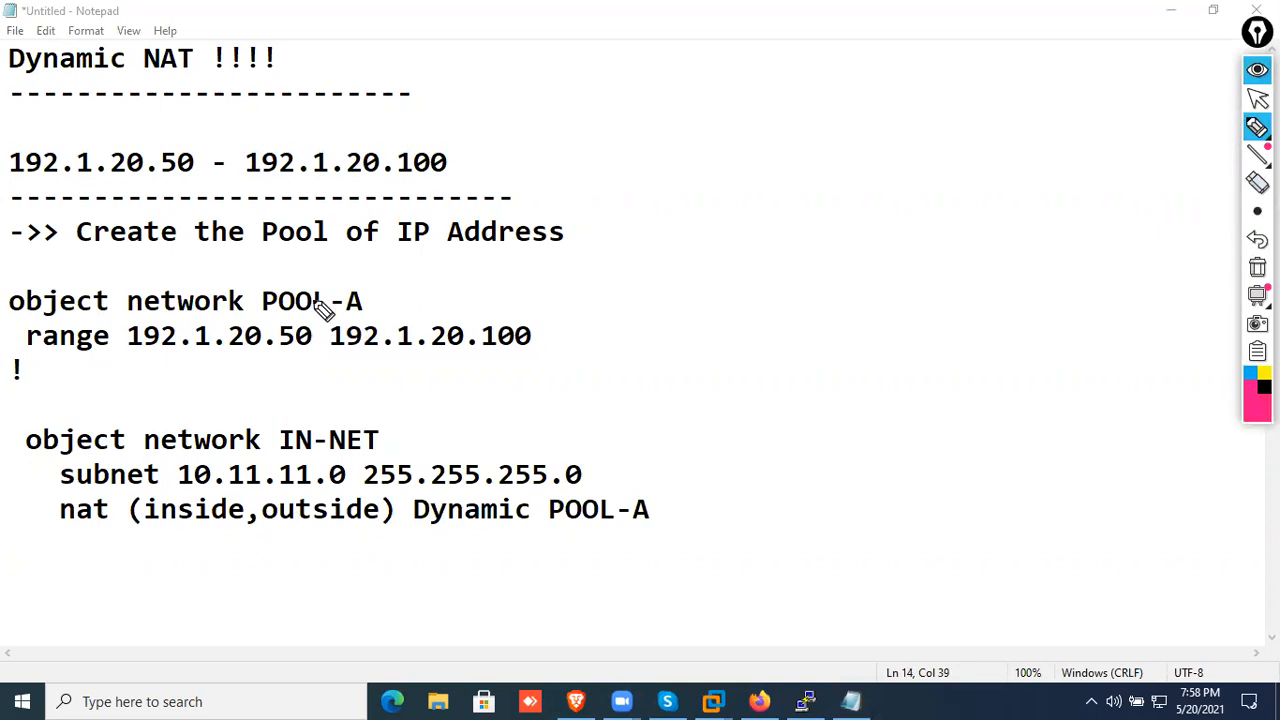
pyautogui.moveTo(10, 180); pyautogui.dragTo(530, 142)
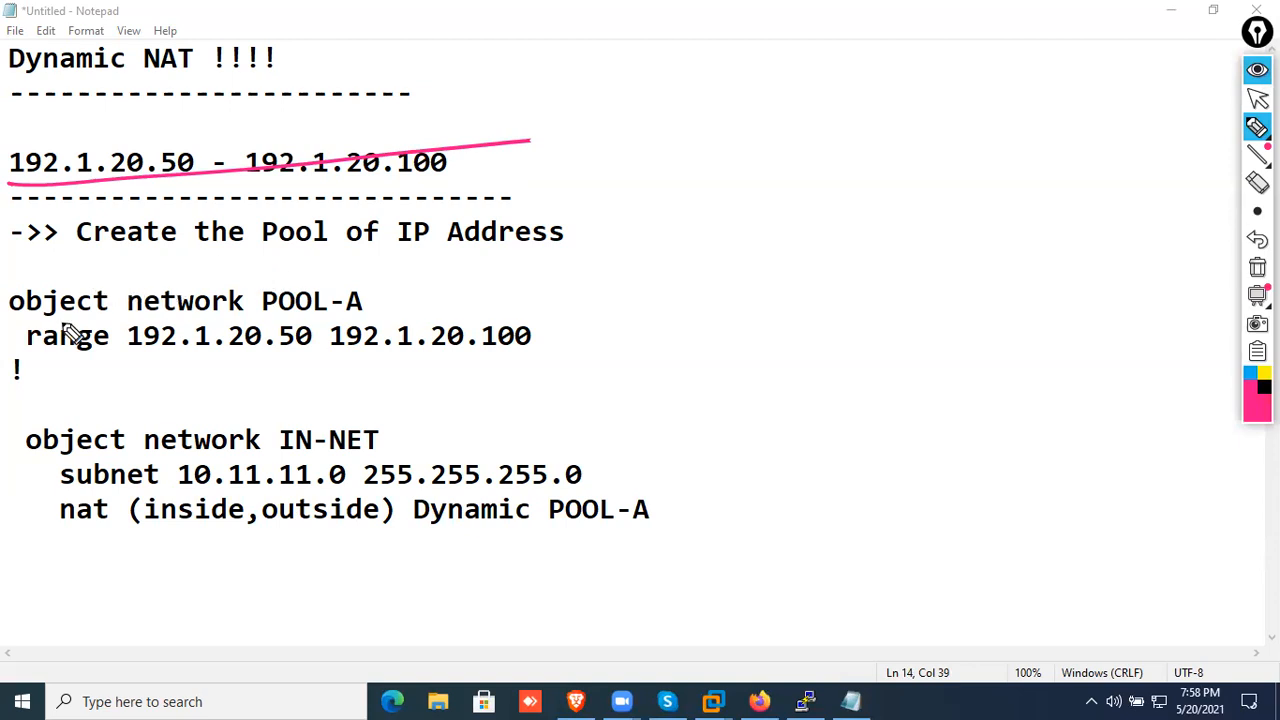
pyautogui.moveTo(6, 326); pyautogui.dragTo(471, 300)
pyautogui.moveTo(459, 280); pyautogui.dragTo(505, 290)
pyautogui.moveTo(516, 271); pyautogui.dragTo(557, 271)
pyautogui.moveTo(480, 308)
pyautogui.mouseDown()
pyautogui.moveTo(586, 286)
pyautogui.moveTo(557, 294)
pyautogui.mouseUp()
pyautogui.moveTo(18, 357); pyautogui.dragTo(532, 346)
pyautogui.click(140, 362)
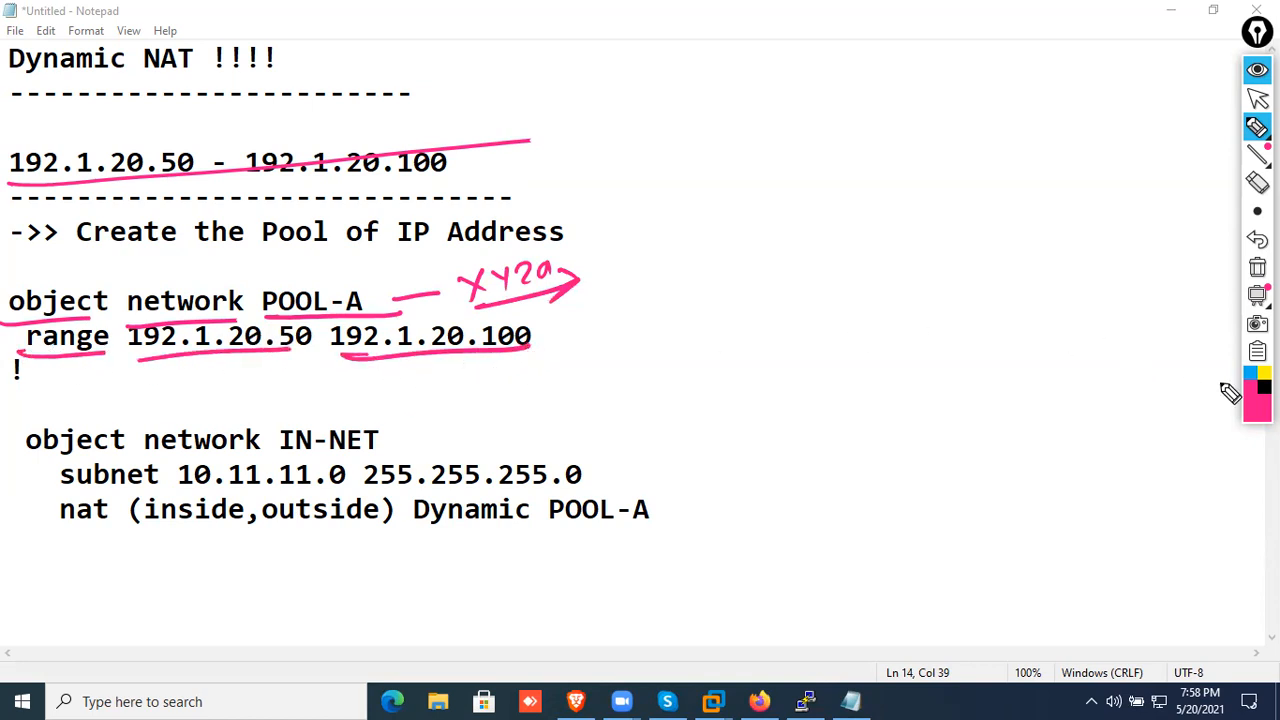
# Underline "object network IN-NET" in black and the subnet line's keyword, address and mask in blue
pyautogui.click(1264, 387)
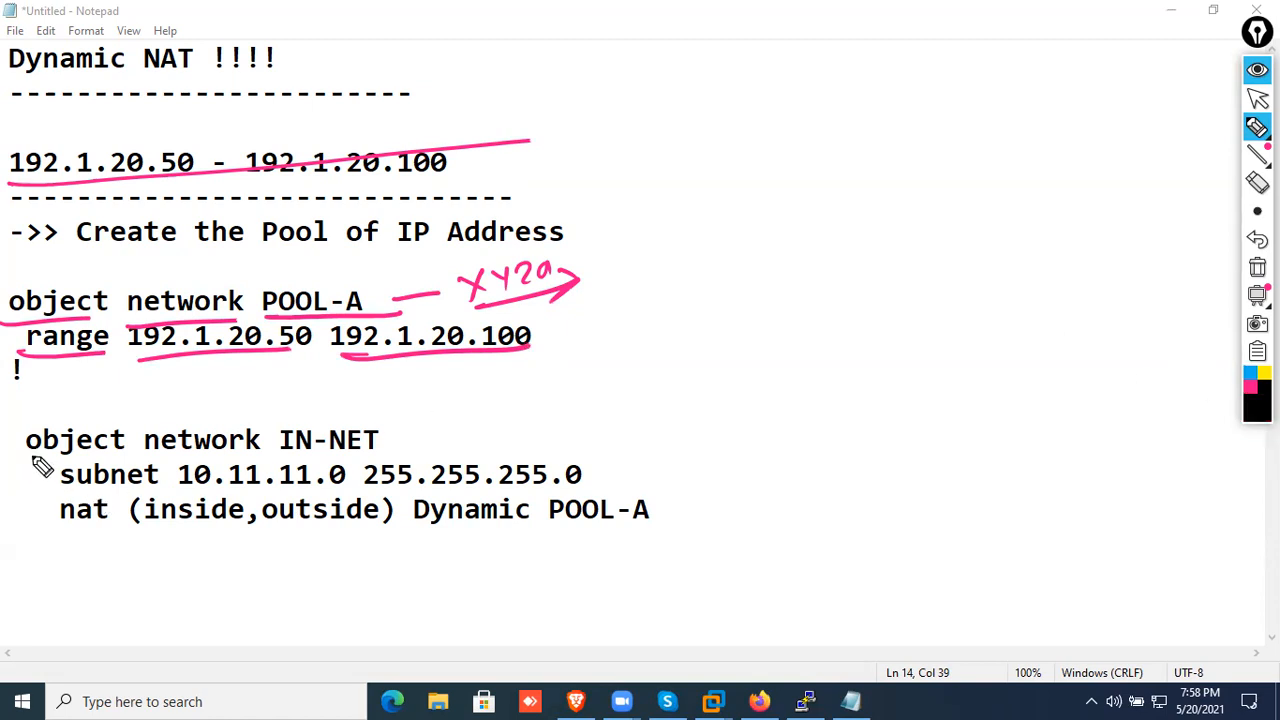
pyautogui.moveTo(26, 454); pyautogui.dragTo(391, 455)
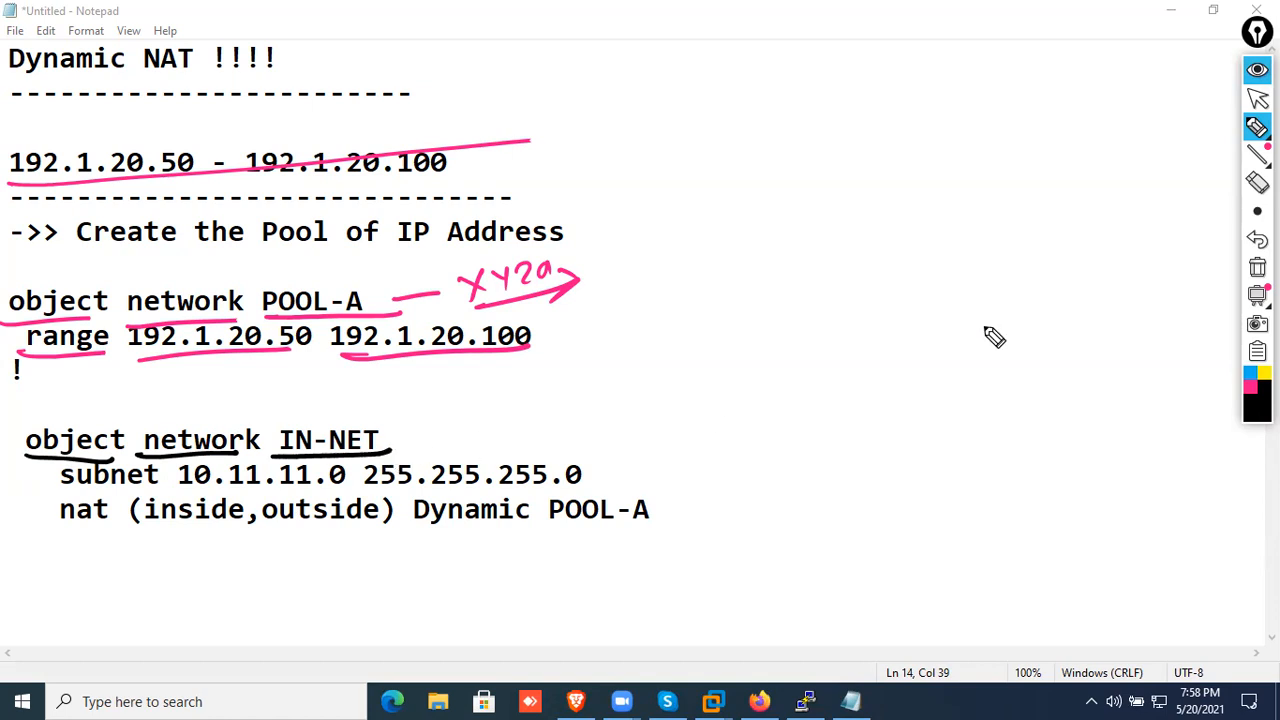
pyautogui.click(1249, 374)
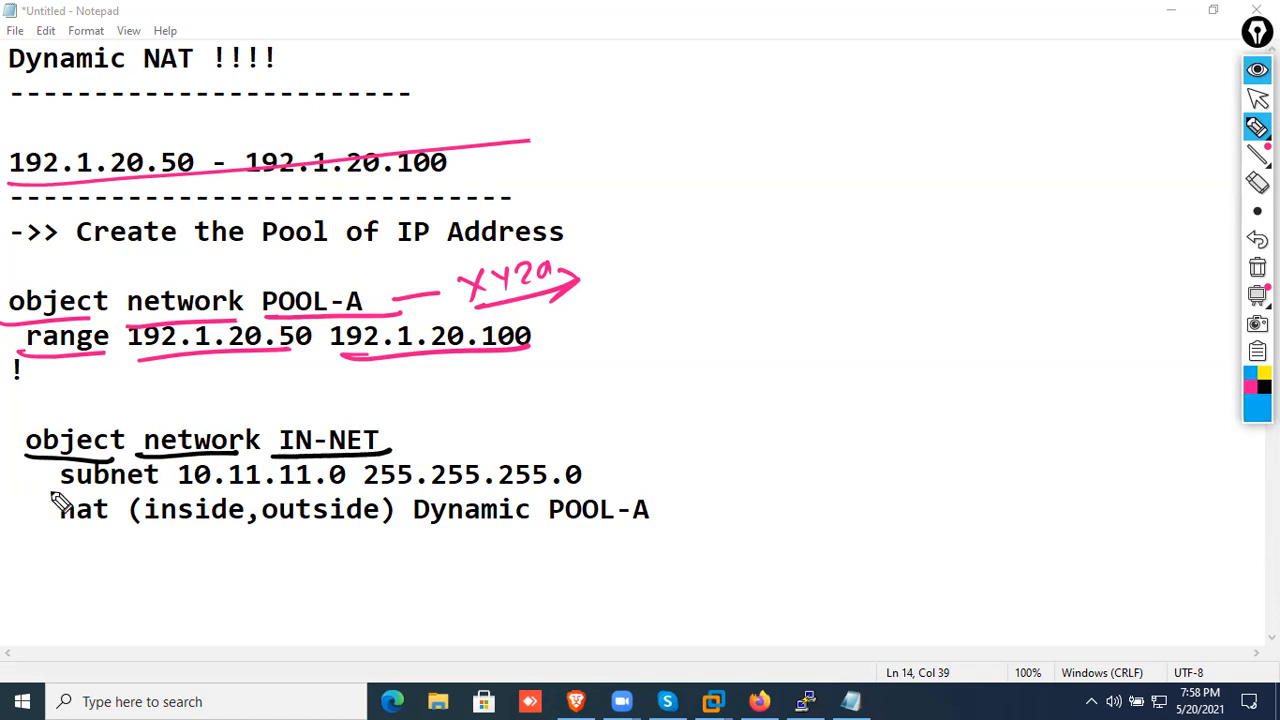
pyautogui.moveTo(52, 486); pyautogui.dragTo(158, 484)
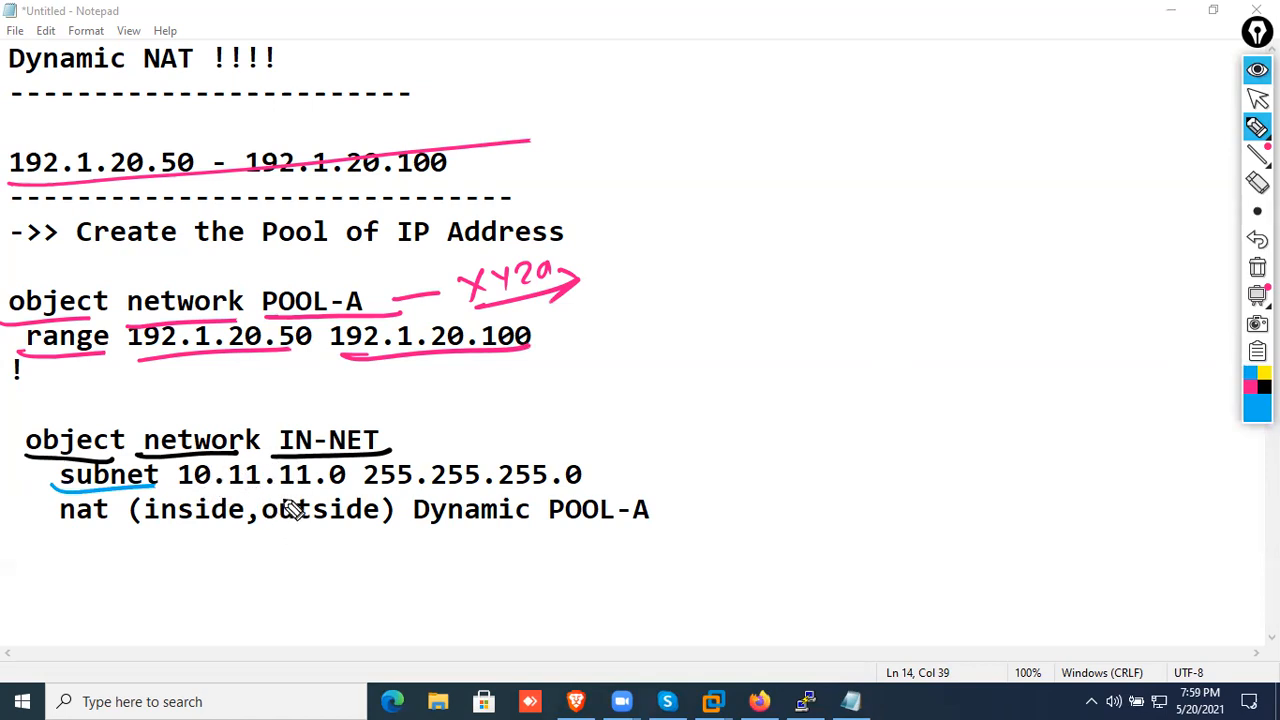
pyautogui.moveTo(173, 484); pyautogui.dragTo(580, 490)
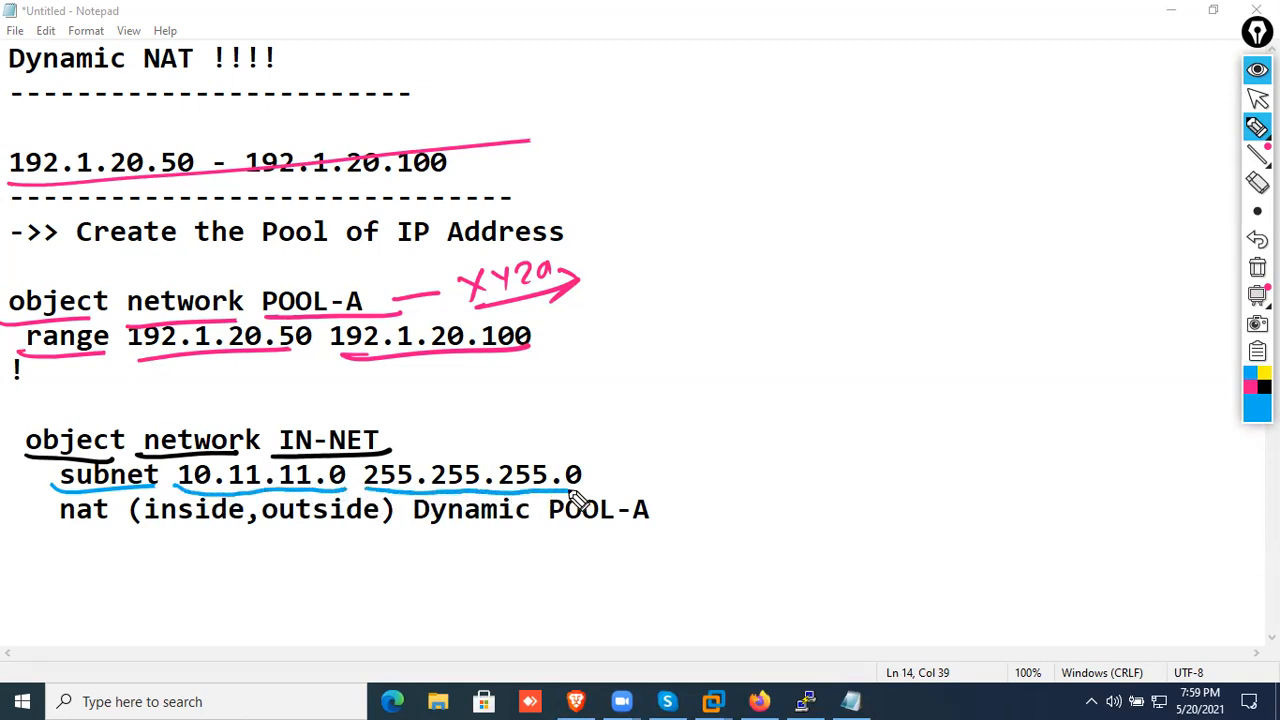
# Underline "nat" and "Dynamic" in blue and draw arrows to inside and outside, labelled "in" and "out"
pyautogui.moveTo(45, 521); pyautogui.dragTo(108, 521)
pyautogui.moveTo(185, 530); pyautogui.dragTo(150, 588)
pyautogui.moveTo(188, 534); pyautogui.dragTo(198, 576)
pyautogui.moveTo(320, 535)
pyautogui.mouseDown()
pyautogui.moveTo(297, 603)
pyautogui.moveTo(330, 582)
pyautogui.mouseUp()
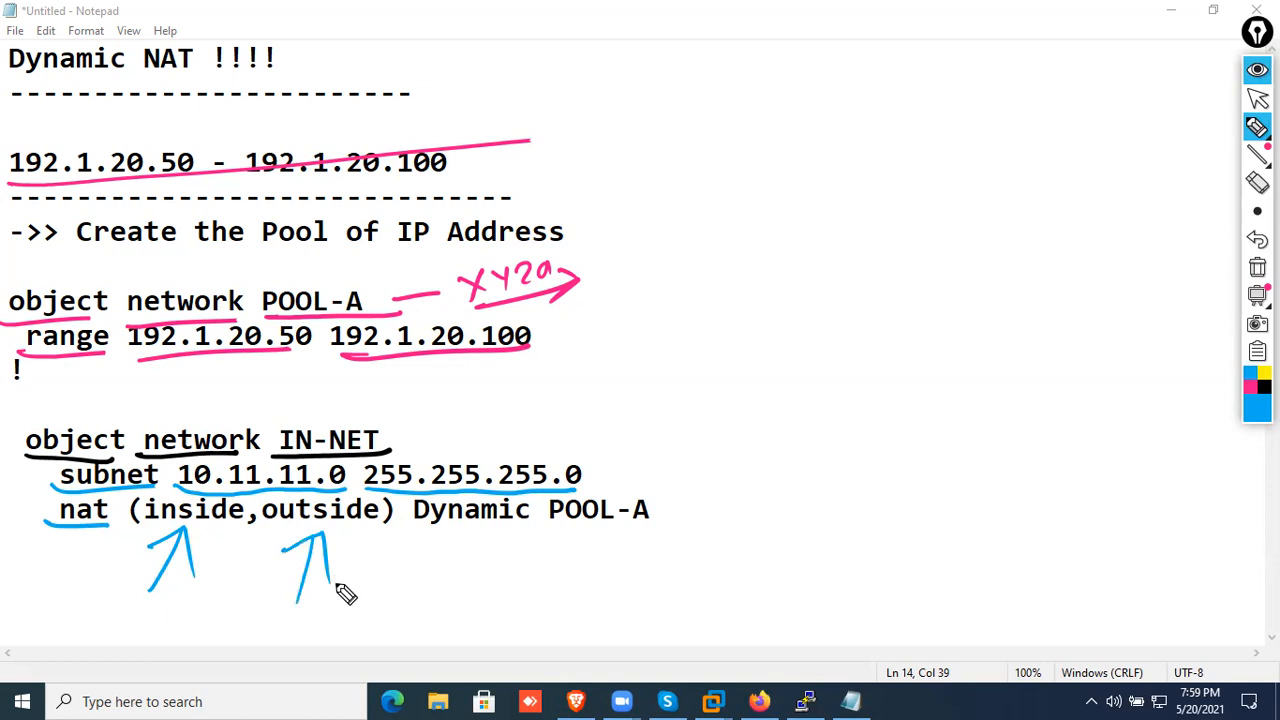
pyautogui.click(128, 590)
pyautogui.moveTo(149, 612)
pyautogui.mouseDown()
pyautogui.moveTo(150, 635)
pyautogui.moveTo(198, 622)
pyautogui.mouseUp()
pyautogui.moveTo(305, 624); pyautogui.dragTo(361, 586)
pyautogui.moveTo(300, 682)
pyautogui.mouseDown()
pyautogui.moveTo(355, 635)
pyautogui.moveTo(348, 668)
pyautogui.mouseUp()
pyautogui.moveTo(343, 626); pyautogui.dragTo(362, 626)
pyautogui.moveTo(134, 668)
pyautogui.mouseDown()
pyautogui.moveTo(225, 612)
pyautogui.moveTo(214, 648)
pyautogui.mouseUp()
pyautogui.moveTo(404, 534); pyautogui.dragTo(533, 540)
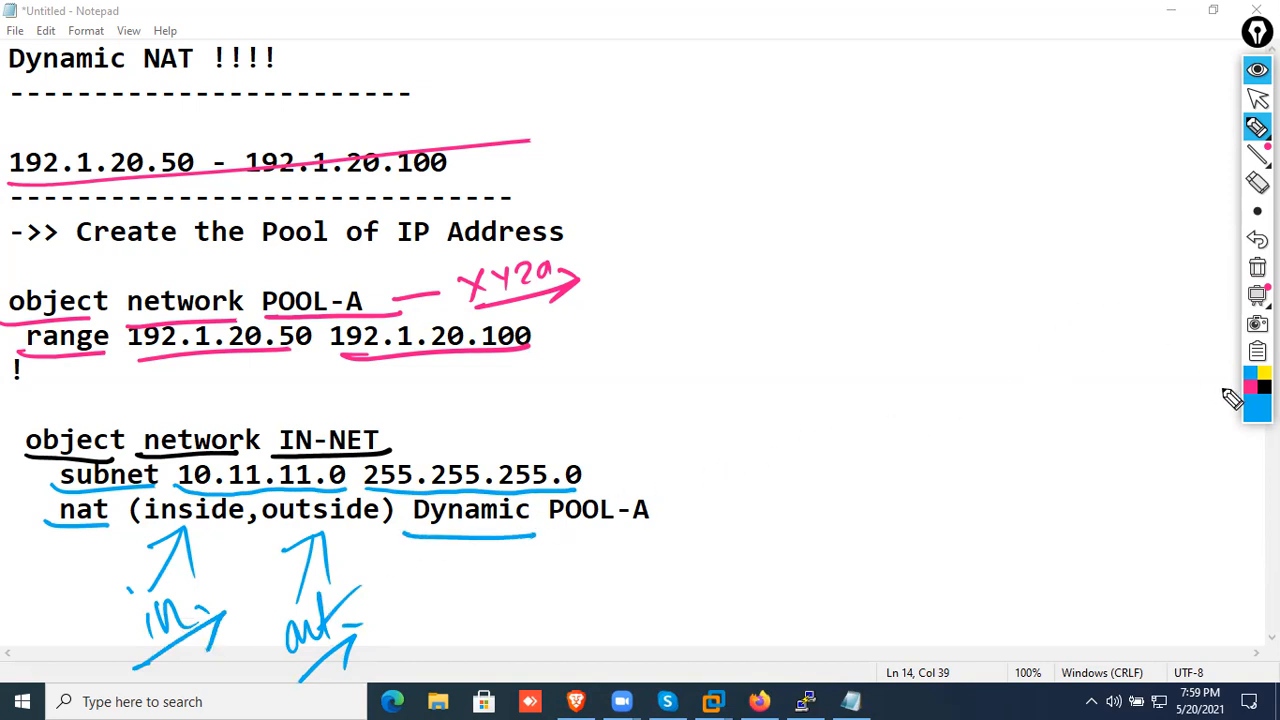
# Circle POOL-A on the nat line in pink, link it by a curved arrow from the "XYZ" note and write "pull down" underlined
pyautogui.click(1250, 386)
pyautogui.moveTo(662, 487)
pyautogui.mouseDown()
pyautogui.moveTo(537, 520)
pyautogui.moveTo(664, 490)
pyautogui.mouseUp()
pyautogui.moveTo(475, 255)
pyautogui.mouseDown()
pyautogui.moveTo(771, 434)
pyautogui.moveTo(729, 514)
pyautogui.mouseUp()
pyautogui.moveTo(810, 426)
pyautogui.mouseDown()
pyautogui.moveTo(824, 470)
pyautogui.moveTo(863, 420)
pyautogui.moveTo(908, 431)
pyautogui.moveTo(995, 355)
pyautogui.moveTo(1057, 330)
pyautogui.mouseUp()
pyautogui.moveTo(760, 518); pyautogui.dragTo(1090, 343)
pyautogui.moveTo(800, 447)
pyautogui.mouseDown()
pyautogui.moveTo(768, 538)
pyautogui.moveTo(763, 518)
pyautogui.mouseUp()
# Handwrite "Dynamic NAT" with an underline and "Dynamic PAT" with an arrow beneath it, beside the configuration
pyautogui.moveTo(740, 125); pyautogui.dragTo(750, 160)
pyautogui.moveTo(780, 122)
pyautogui.mouseDown()
pyautogui.moveTo(822, 137)
pyautogui.moveTo(905, 62)
pyautogui.moveTo(916, 68)
pyautogui.moveTo(992, 16)
pyautogui.moveTo(1026, 38)
pyautogui.mouseUp()
pyautogui.moveTo(760, 193); pyautogui.dragTo(1048, 44)
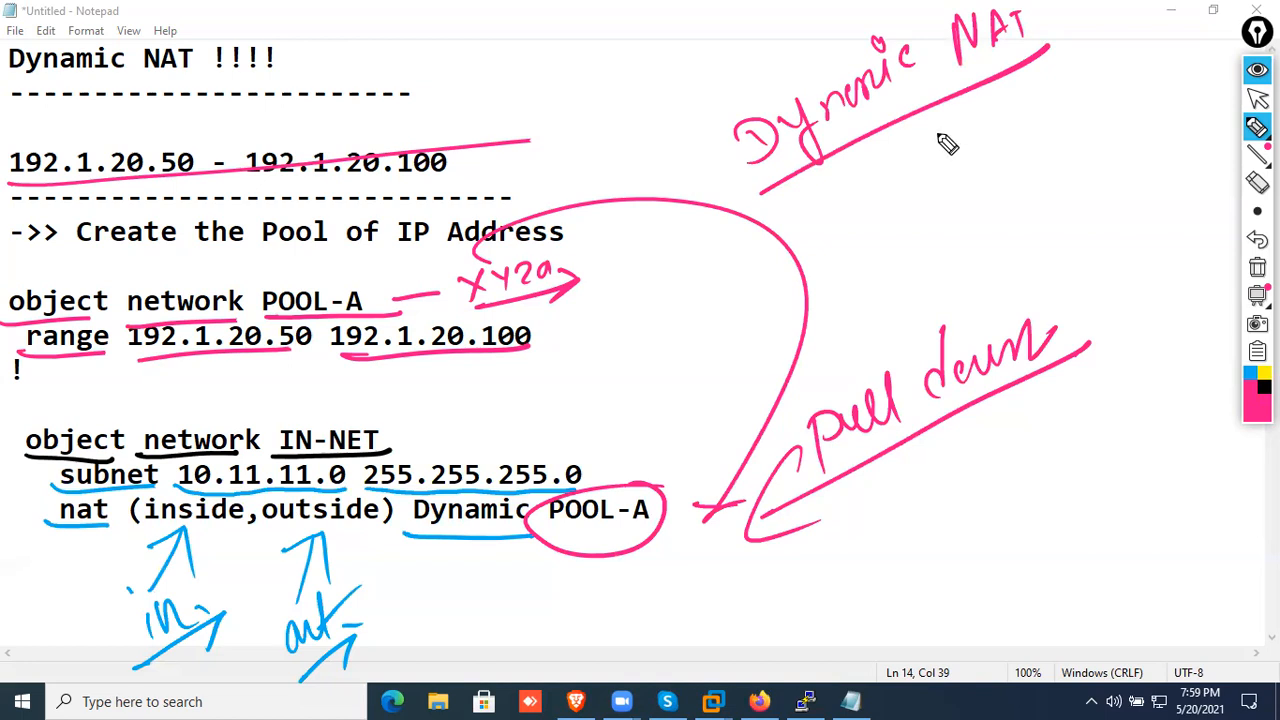
pyautogui.moveTo(880, 232)
pyautogui.mouseDown()
pyautogui.moveTo(908, 263)
pyautogui.moveTo(924, 252)
pyautogui.mouseUp()
pyautogui.moveTo(952, 198)
pyautogui.mouseDown()
pyautogui.moveTo(930, 285)
pyautogui.moveTo(966, 200)
pyautogui.moveTo(1045, 147)
pyautogui.moveTo(1103, 143)
pyautogui.moveTo(1128, 100)
pyautogui.moveTo(1160, 105)
pyautogui.mouseUp()
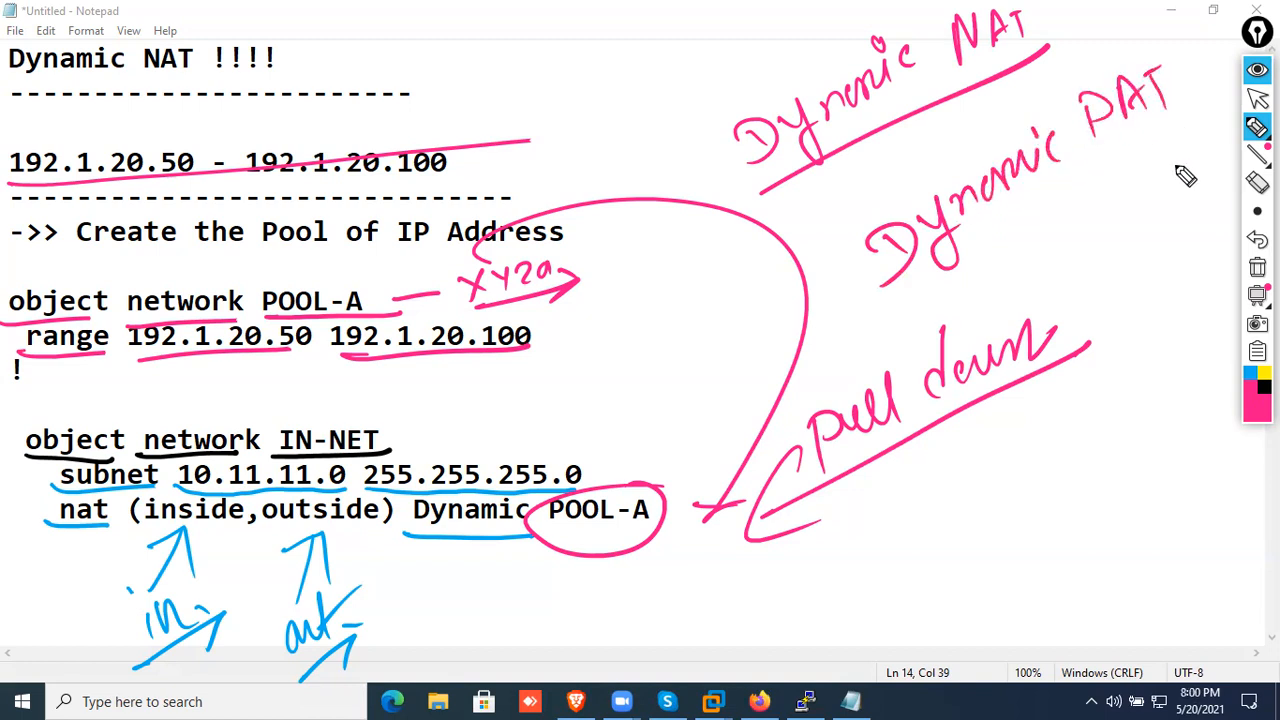
pyautogui.moveTo(846, 338); pyautogui.dragTo(1196, 122)
pyautogui.moveTo(1163, 120); pyautogui.dragTo(1178, 174)
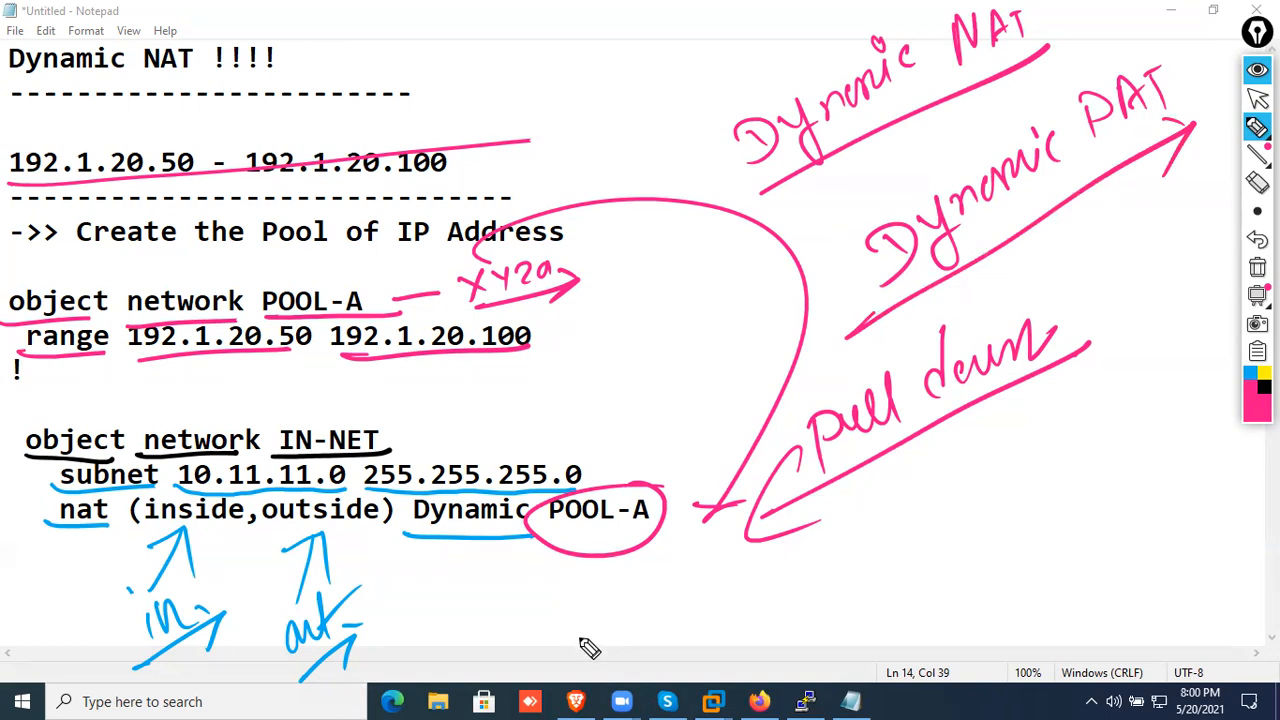
# Write a circled "254" above the IN-NET subnet mask with an arrow pointing to the subnet line
pyautogui.moveTo(560, 398); pyautogui.dragTo(508, 444)
pyautogui.moveTo(522, 414); pyautogui.dragTo(546, 432)
pyautogui.moveTo(574, 372); pyautogui.dragTo(604, 384)
pyautogui.moveTo(622, 362)
pyautogui.mouseDown()
pyautogui.moveTo(644, 352)
pyautogui.moveTo(590, 410)
pyautogui.moveTo(642, 314)
pyautogui.mouseUp()
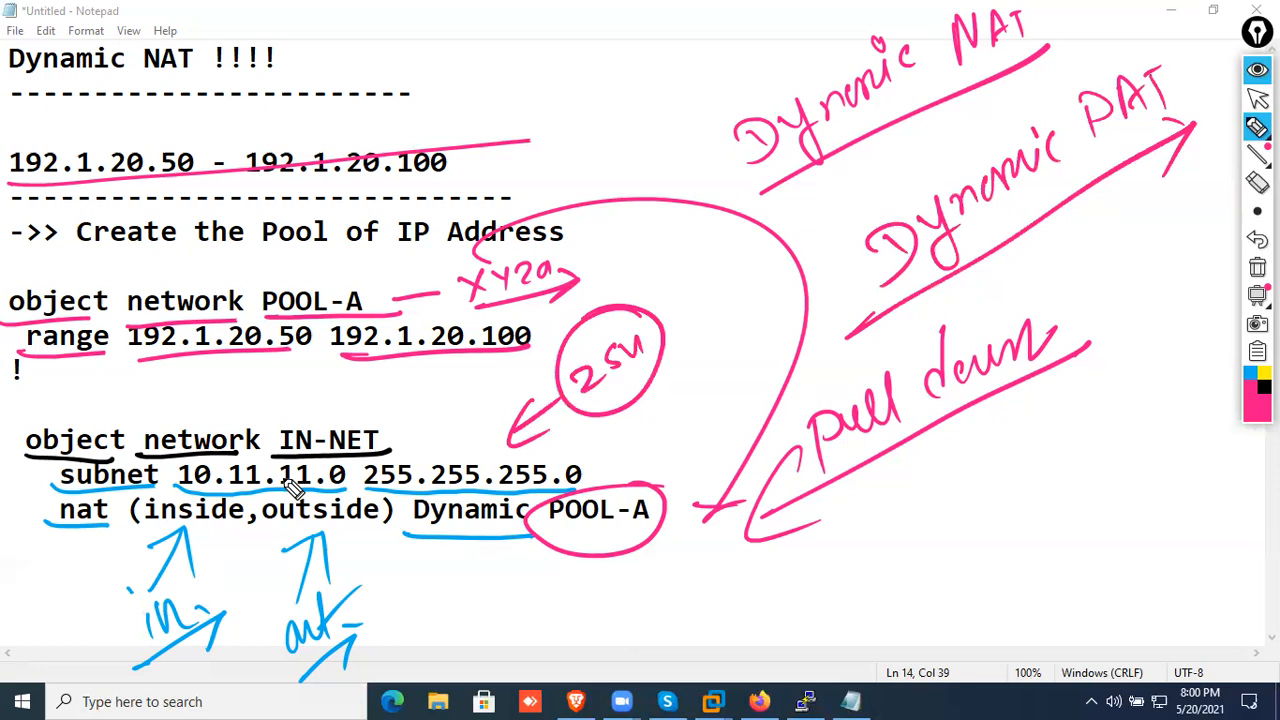
# Mark the nat, subnet and range lines in pink with a box, ticks and brackets around the pool's addresses
pyautogui.moveTo(39, 498)
pyautogui.mouseDown()
pyautogui.moveTo(40, 549)
pyautogui.moveTo(497, 518)
pyautogui.moveTo(676, 528)
pyautogui.moveTo(428, 504)
pyautogui.moveTo(70, 512)
pyautogui.mouseUp()
pyautogui.moveTo(31, 470); pyautogui.dragTo(80, 456)
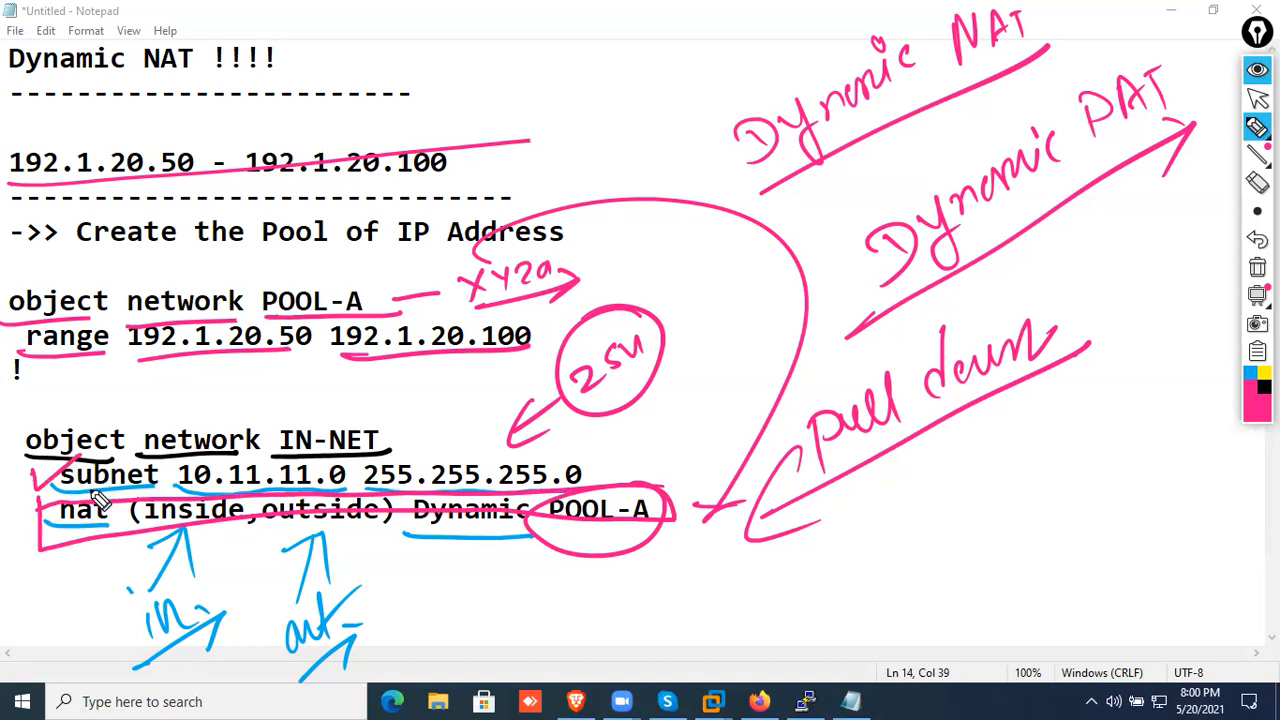
pyautogui.moveTo(8, 362); pyautogui.dragTo(45, 336)
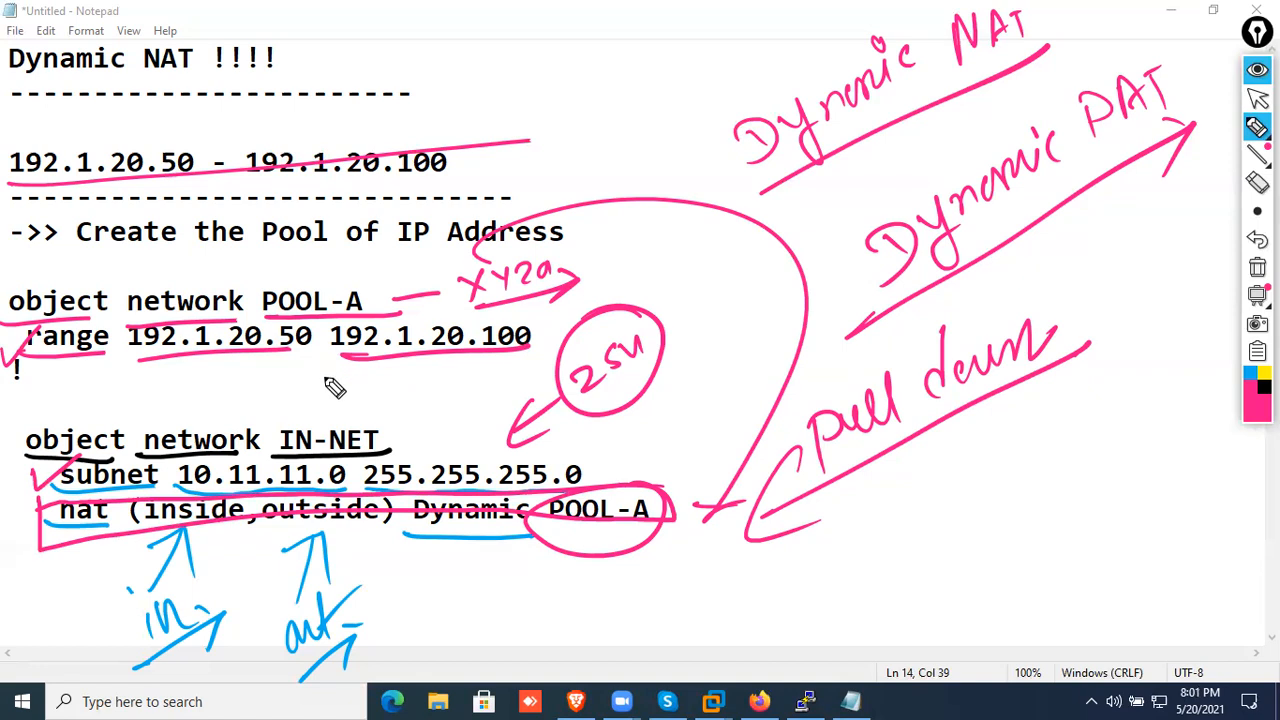
pyautogui.moveTo(133, 357)
pyautogui.mouseDown()
pyautogui.moveTo(336, 381)
pyautogui.moveTo(545, 338)
pyautogui.mouseUp()
pyautogui.moveTo(114, 336); pyautogui.dragTo(165, 380)
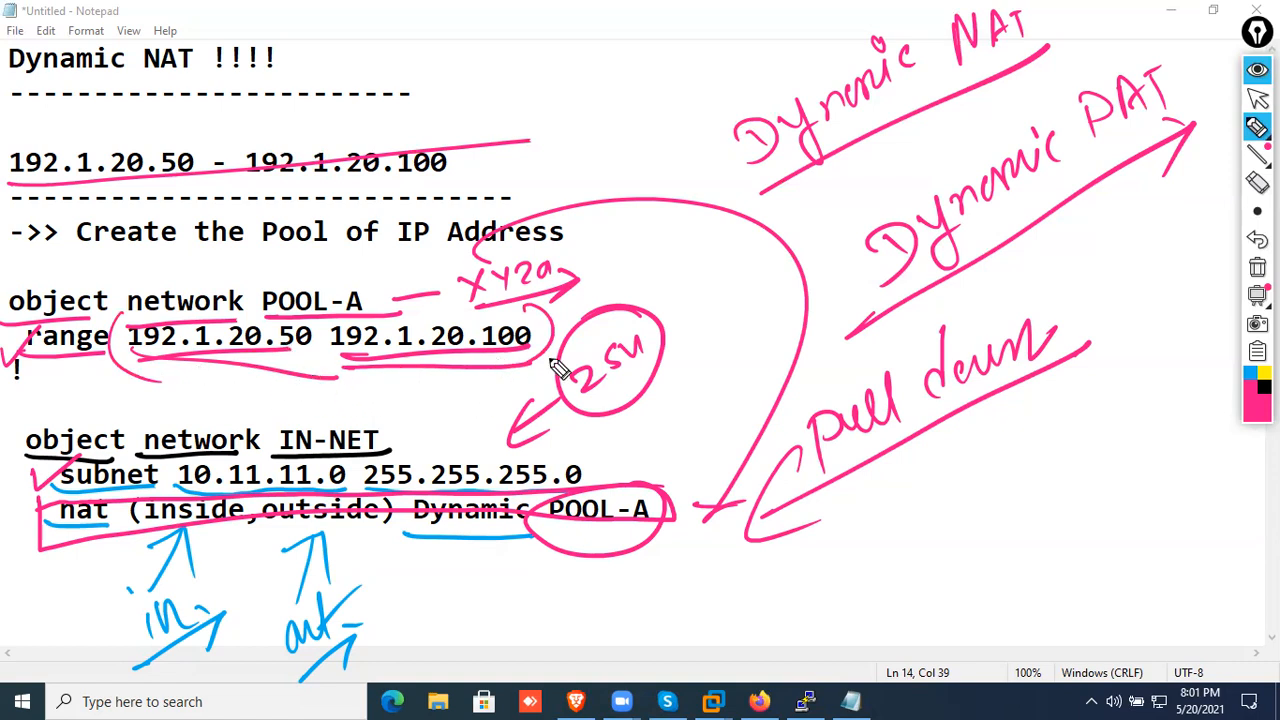
pyautogui.moveTo(46, 540); pyautogui.dragTo(574, 528)
# Clear all handwritten annotations, collapse the drawing toolbar and return to the note's text
pyautogui.click(1257, 267)
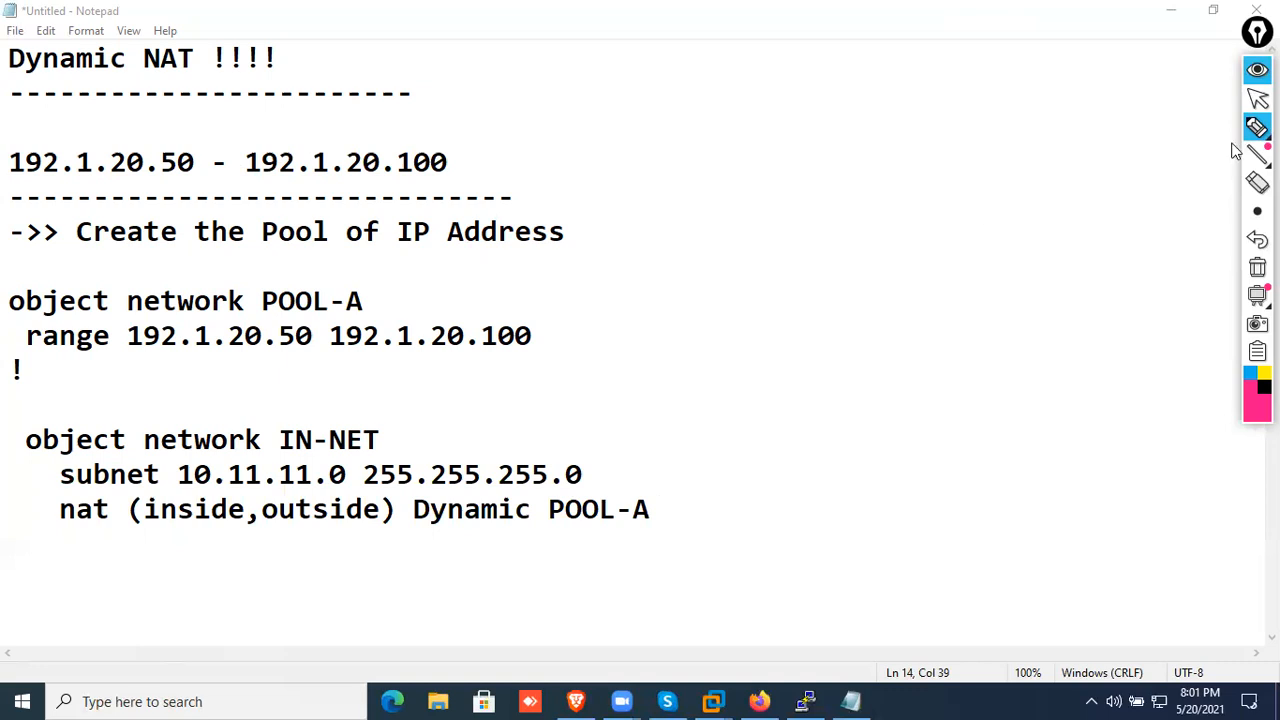
pyautogui.click(1257, 97)
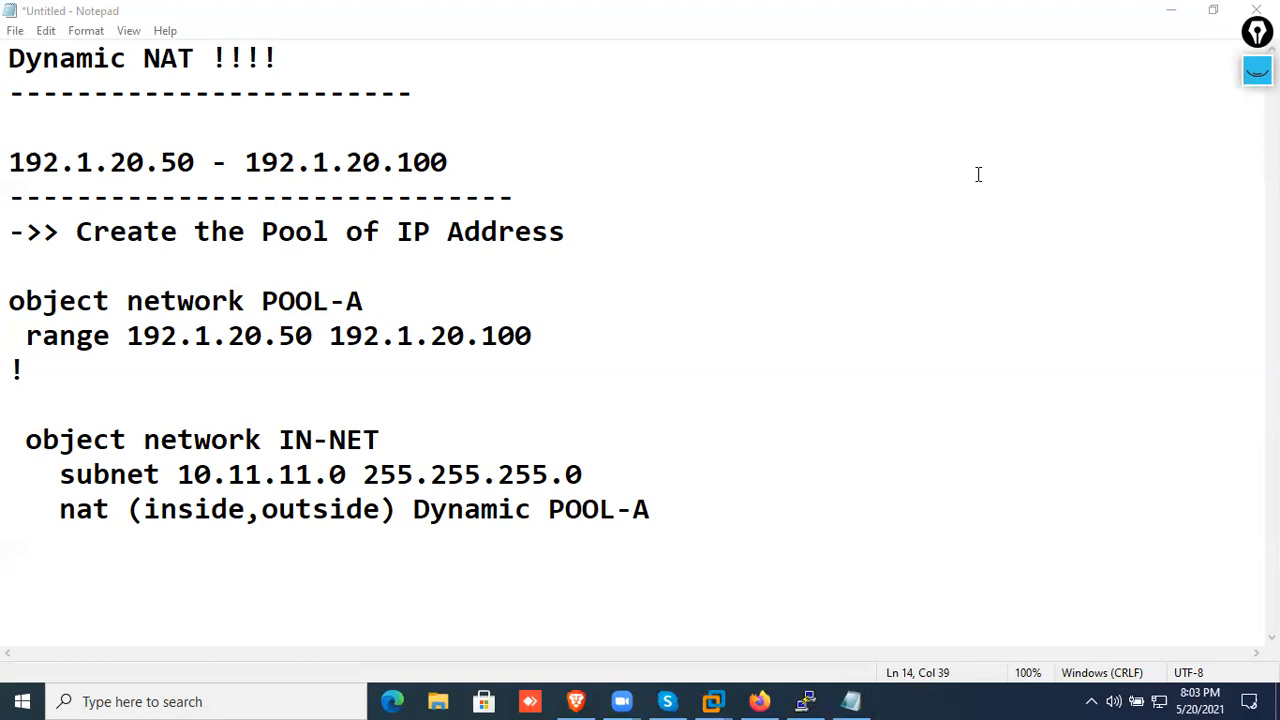
pyautogui.click(1008, 339)
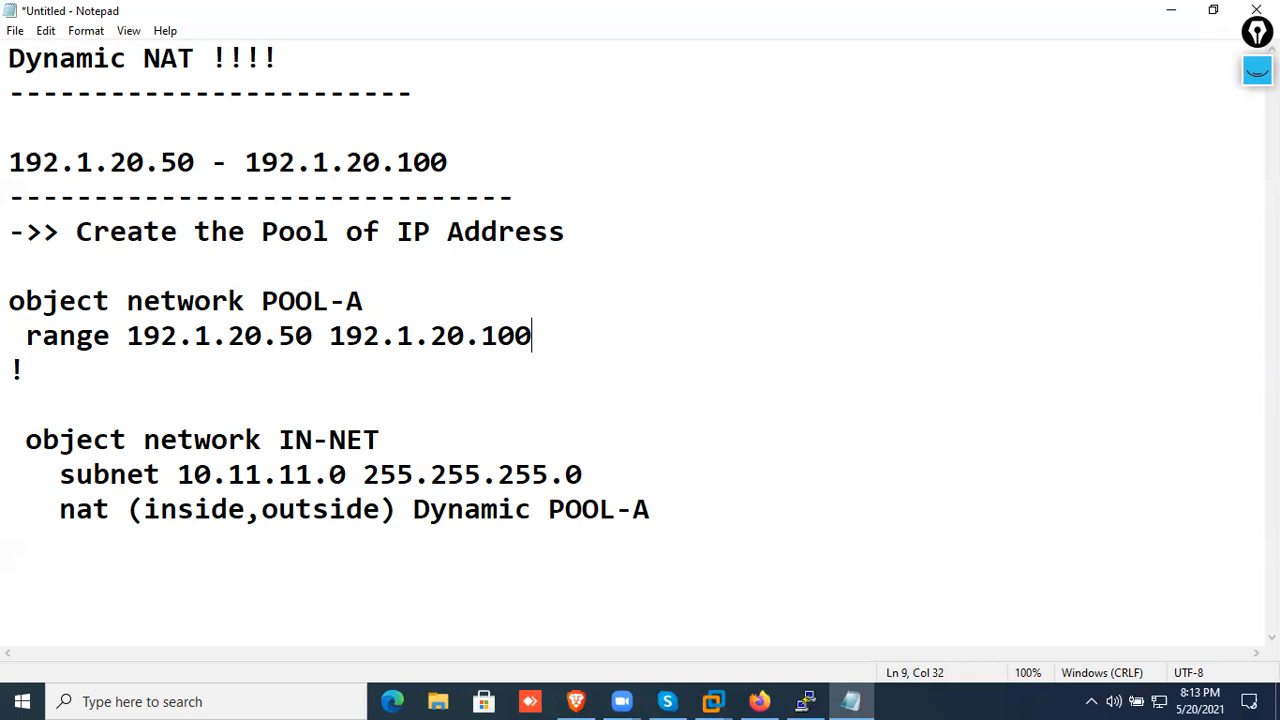
# Highlight the whole configuration block from "object network POOL-A" to the nat line for review, then deselect it
pyautogui.moveTo(700, 512); pyautogui.dragTo(10, 300)
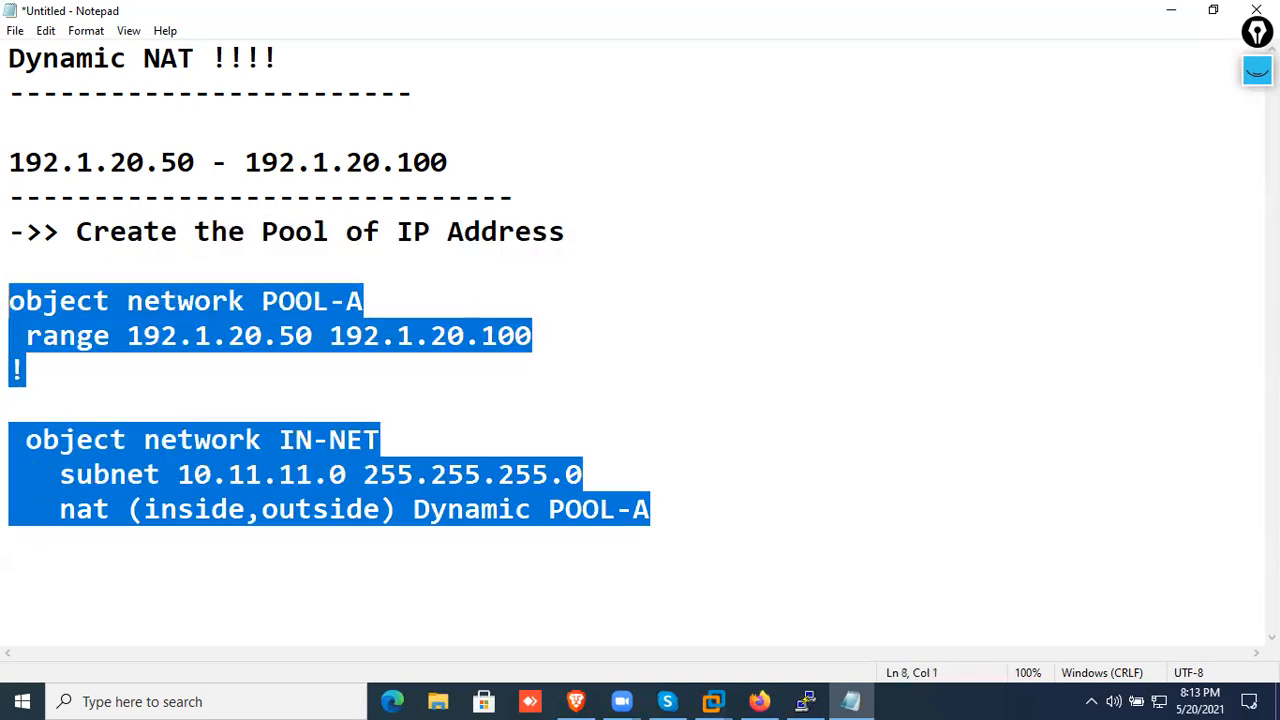
pyautogui.click(729, 487)
pyautogui.moveTo(697, 512); pyautogui.dragTo(8, 300)
pyautogui.click(847, 438)
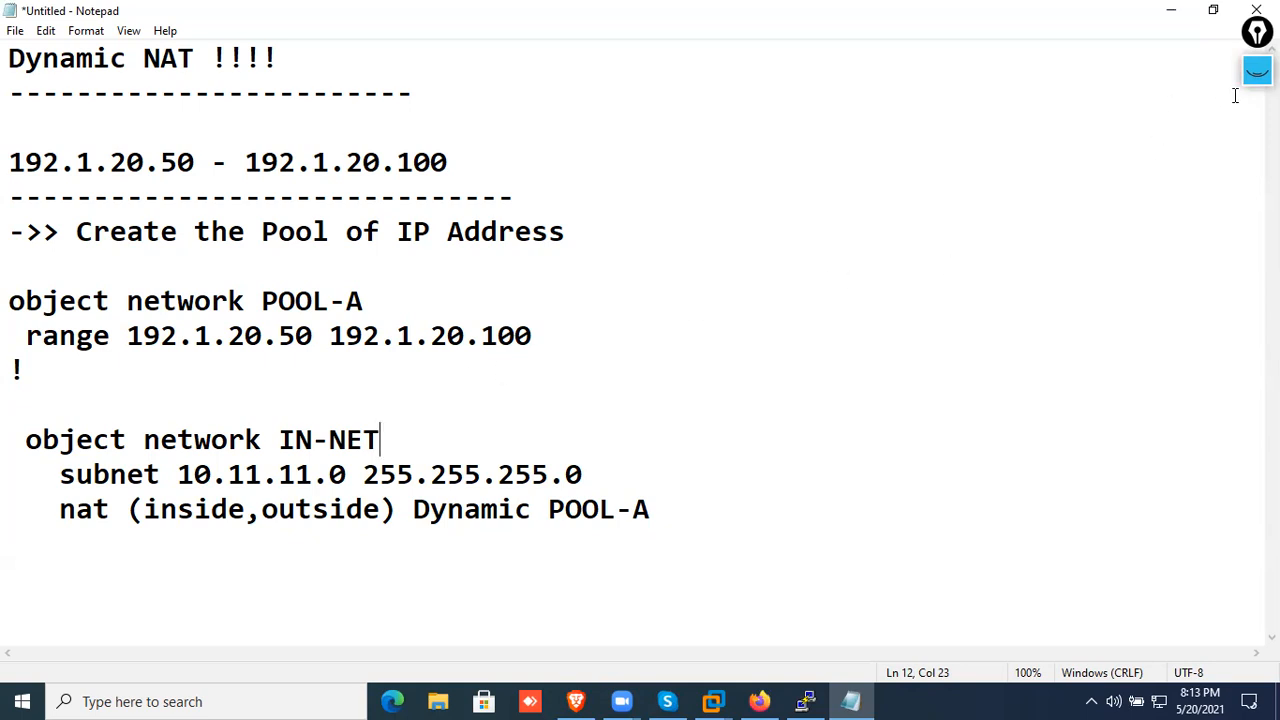
# Draw a pink "S.P" cloud linked to a black circled firewall symbol, labelling its upper link "outside" and lower link "inside"
pyautogui.click(1257, 70)
pyautogui.moveTo(980, 67)
pyautogui.mouseDown()
pyautogui.moveTo(912, 130)
pyautogui.moveTo(1050, 128)
pyautogui.moveTo(1100, 95)
pyautogui.moveTo(935, 76)
pyautogui.moveTo(976, 107)
pyautogui.moveTo(999, 98)
pyautogui.moveTo(975, 278)
pyautogui.moveTo(1029, 277)
pyautogui.moveTo(998, 265)
pyautogui.mouseUp()
pyautogui.click(984, 101)
pyautogui.click(1264, 387)
pyautogui.moveTo(966, 264)
pyautogui.mouseDown()
pyautogui.moveTo(966, 301)
pyautogui.moveTo(1014, 292)
pyautogui.moveTo(943, 303)
pyautogui.mouseUp()
pyautogui.moveTo(997, 232)
pyautogui.mouseDown()
pyautogui.moveTo(1028, 248)
pyautogui.moveTo(1068, 230)
pyautogui.moveTo(1136, 240)
pyautogui.mouseUp()
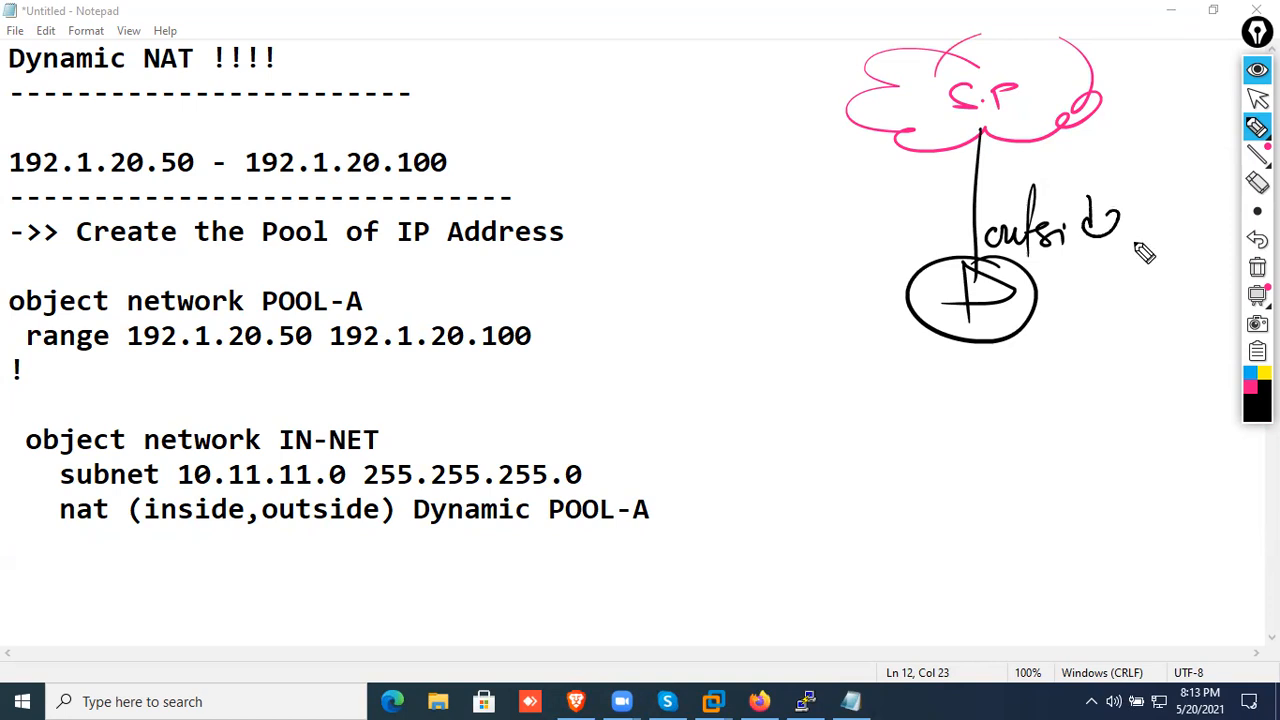
pyautogui.moveTo(985, 343)
pyautogui.mouseDown()
pyautogui.moveTo(982, 402)
pyautogui.moveTo(1006, 357)
pyautogui.moveTo(1086, 380)
pyautogui.moveTo(1116, 361)
pyautogui.moveTo(1166, 372)
pyautogui.mouseUp()
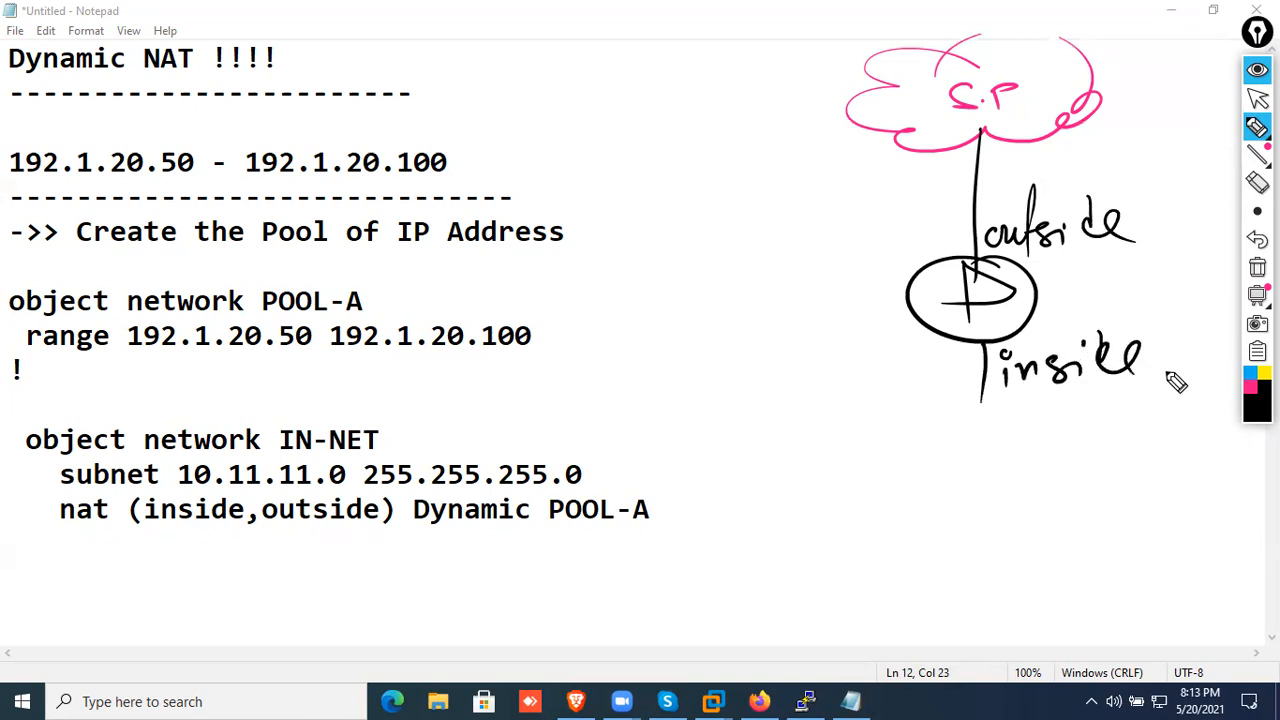
# Draw a switch box labelled "SW" below the inside link, with four host computers connected beneath it
pyautogui.moveTo(856, 418)
pyautogui.mouseDown()
pyautogui.moveTo(1151, 428)
pyautogui.moveTo(1152, 446)
pyautogui.mouseUp()
pyautogui.moveTo(876, 439); pyautogui.dragTo(1143, 466)
pyautogui.moveTo(1010, 446)
pyautogui.mouseDown()
pyautogui.moveTo(968, 468)
pyautogui.moveTo(1046, 463)
pyautogui.moveTo(1064, 440)
pyautogui.mouseUp()
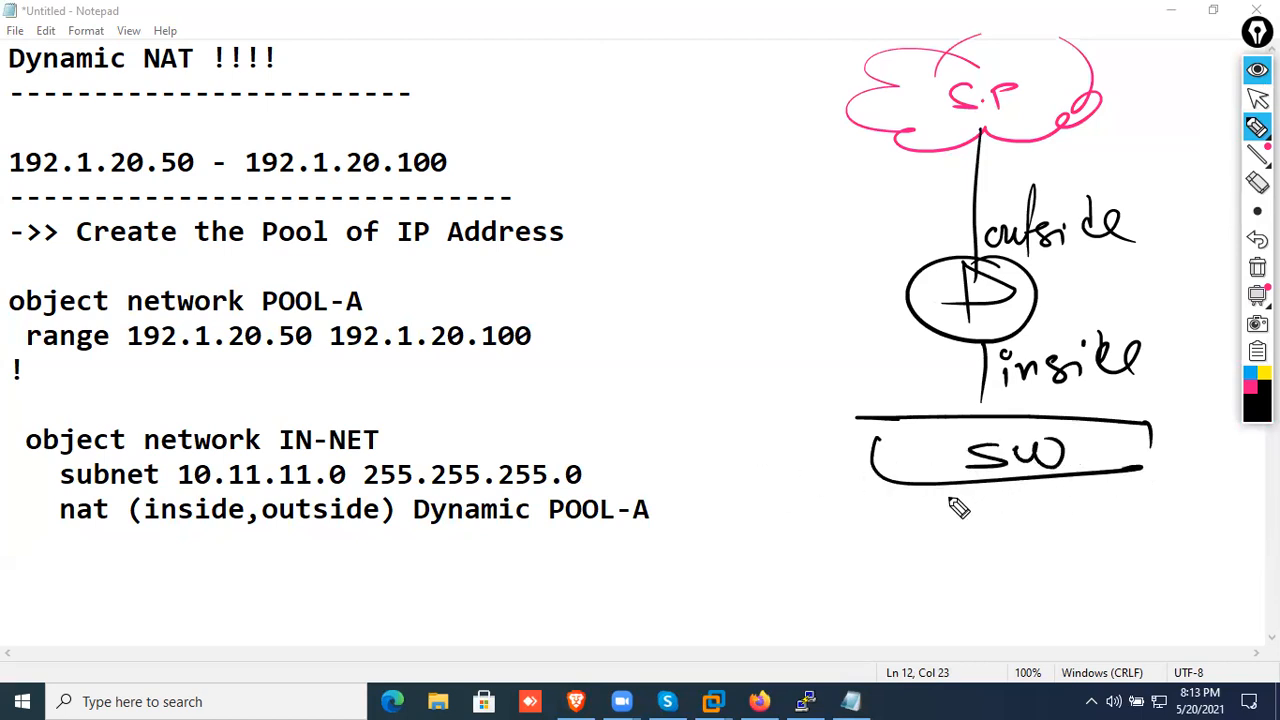
pyautogui.moveTo(906, 485)
pyautogui.mouseDown()
pyautogui.moveTo(923, 566)
pyautogui.moveTo(909, 591)
pyautogui.mouseUp()
pyautogui.moveTo(986, 548)
pyautogui.mouseDown()
pyautogui.moveTo(1020, 580)
pyautogui.moveTo(1005, 596)
pyautogui.mouseUp()
pyautogui.moveTo(1066, 540)
pyautogui.mouseDown()
pyautogui.moveTo(1111, 571)
pyautogui.moveTo(1106, 594)
pyautogui.mouseUp()
pyautogui.moveTo(1180, 543)
pyautogui.mouseDown()
pyautogui.moveTo(1197, 583)
pyautogui.moveTo(1216, 580)
pyautogui.mouseUp()
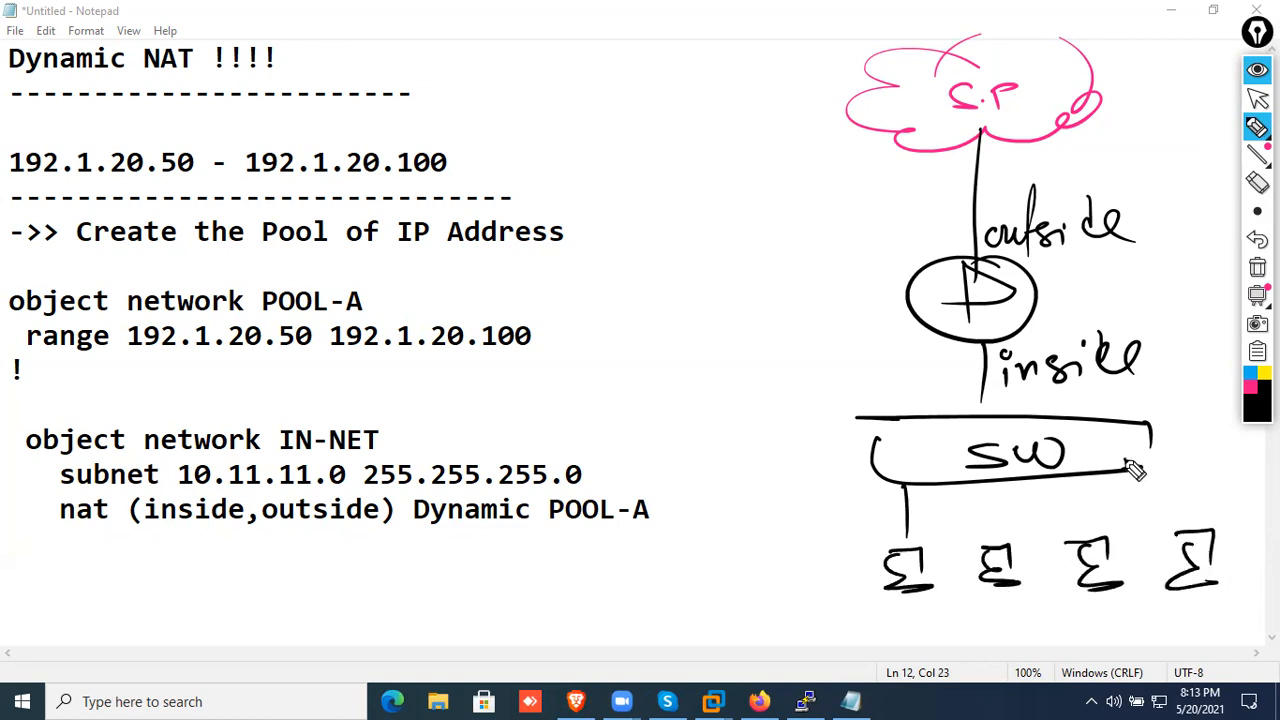
pyautogui.moveTo(1125, 462); pyautogui.dragTo(1205, 545)
pyautogui.moveTo(1073, 482); pyautogui.dragTo(1113, 555)
pyautogui.moveTo(990, 482); pyautogui.dragTo(990, 544)
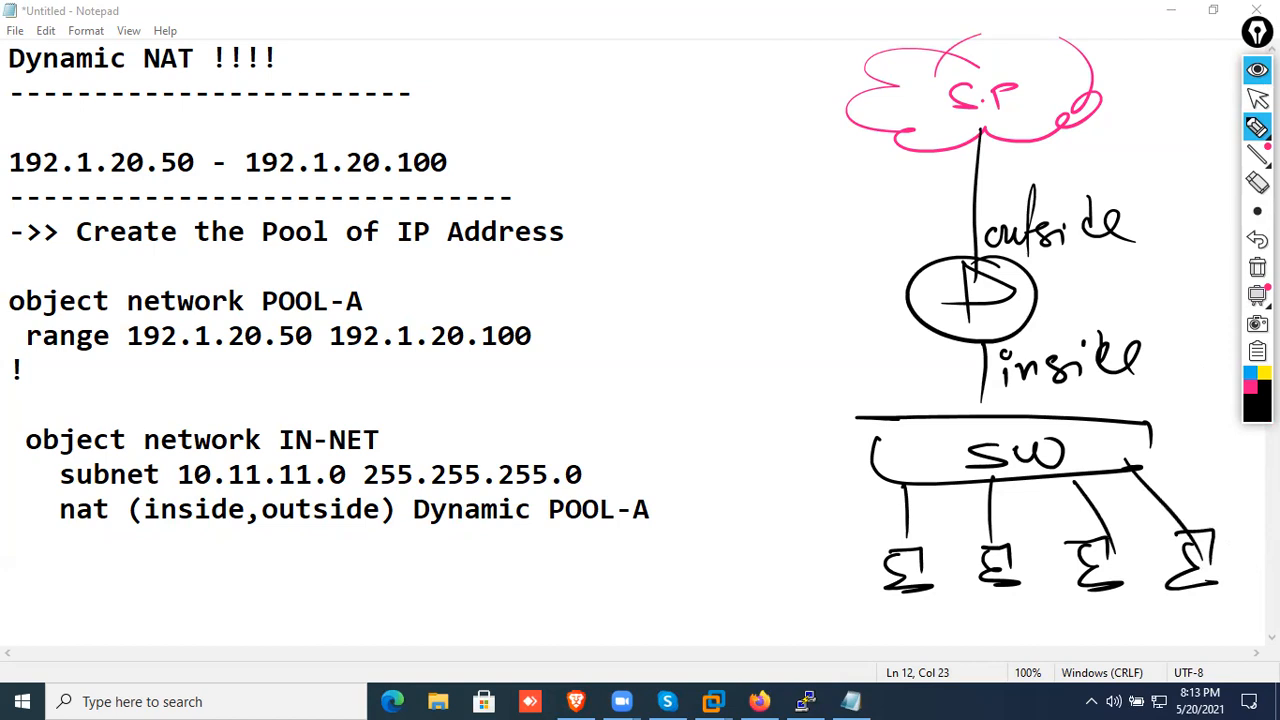
# Write the network "10.11.11.0/24" in pink beneath the hosts and underline it
pyautogui.click(1251, 387)
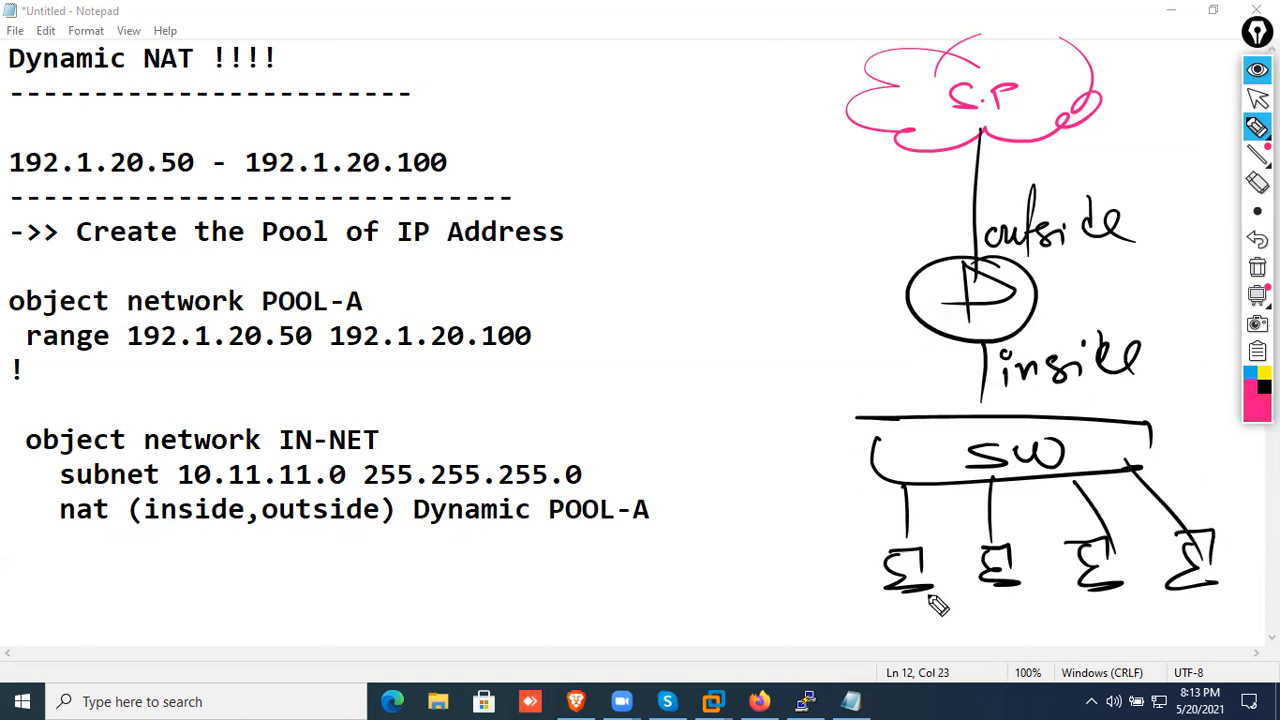
pyautogui.moveTo(965, 629)
pyautogui.mouseDown()
pyautogui.moveTo(966, 652)
pyautogui.moveTo(982, 633)
pyautogui.moveTo(1008, 648)
pyautogui.mouseUp()
pyautogui.click(995, 648)
pyautogui.moveTo(1021, 624)
pyautogui.mouseDown()
pyautogui.moveTo(1025, 650)
pyautogui.moveTo(1054, 652)
pyautogui.mouseUp()
pyautogui.click(1040, 648)
pyautogui.moveTo(1072, 620)
pyautogui.mouseDown()
pyautogui.moveTo(1074, 652)
pyautogui.moveTo(1110, 630)
pyautogui.moveTo(1128, 664)
pyautogui.mouseUp()
pyautogui.click(1090, 650)
pyautogui.moveTo(1150, 624); pyautogui.dragTo(1175, 652)
pyautogui.moveTo(1178, 624); pyautogui.dragTo(1202, 650)
pyautogui.moveTo(955, 656); pyautogui.dragTo(1212, 652)
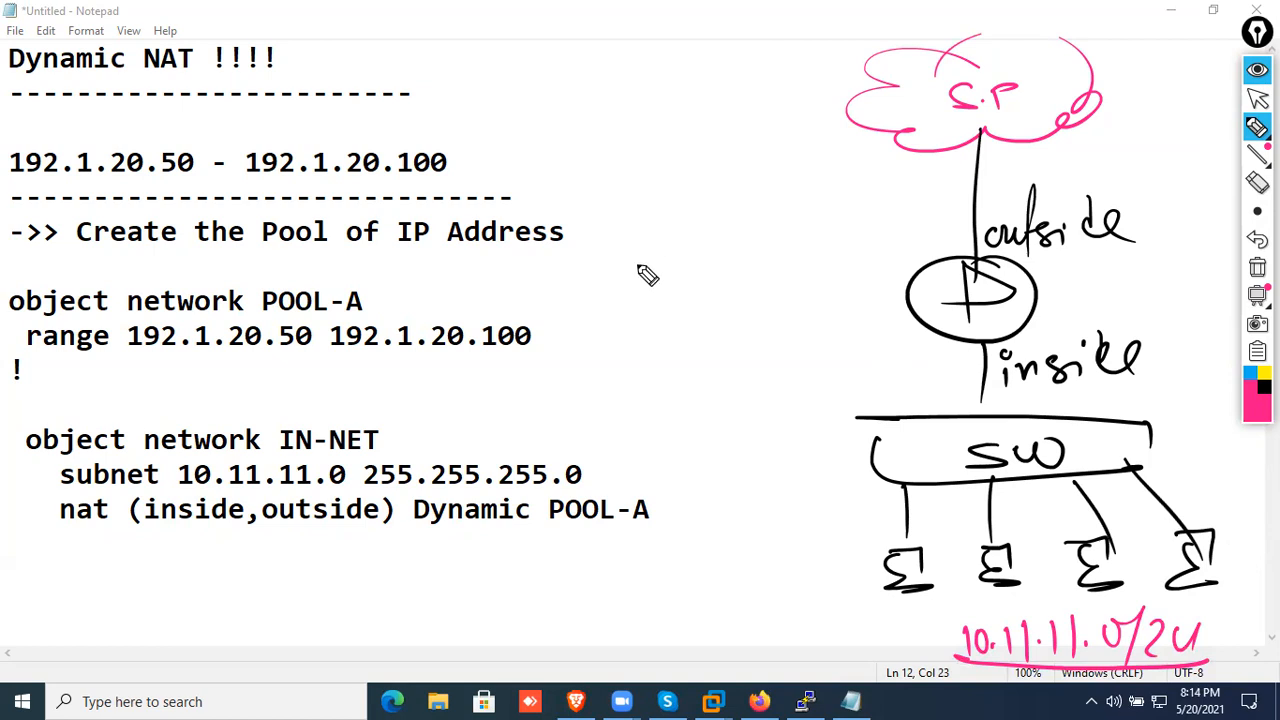
# Write the pool range "192.1.20.50-100" in pink beside the firewall and enclose it in curved brackets
pyautogui.moveTo(639, 271)
pyautogui.mouseDown()
pyautogui.moveTo(639, 288)
pyautogui.moveTo(662, 296)
pyautogui.moveTo(716, 296)
pyautogui.moveTo(877, 266)
pyautogui.mouseUp()
pyautogui.moveTo(906, 240); pyautogui.dragTo(932, 238)
pyautogui.moveTo(943, 205); pyautogui.dragTo(955, 245)
pyautogui.moveTo(960, 300); pyautogui.dragTo(822, 316)
pyautogui.moveTo(622, 214)
pyautogui.mouseDown()
pyautogui.moveTo(586, 323)
pyautogui.moveTo(660, 350)
pyautogui.mouseUp()
# Draw pink traffic paths from the four hosts up toward the S.P cloud
pyautogui.moveTo(905, 562)
pyautogui.mouseDown()
pyautogui.moveTo(666, 349)
pyautogui.moveTo(930, 30)
pyautogui.mouseUp()
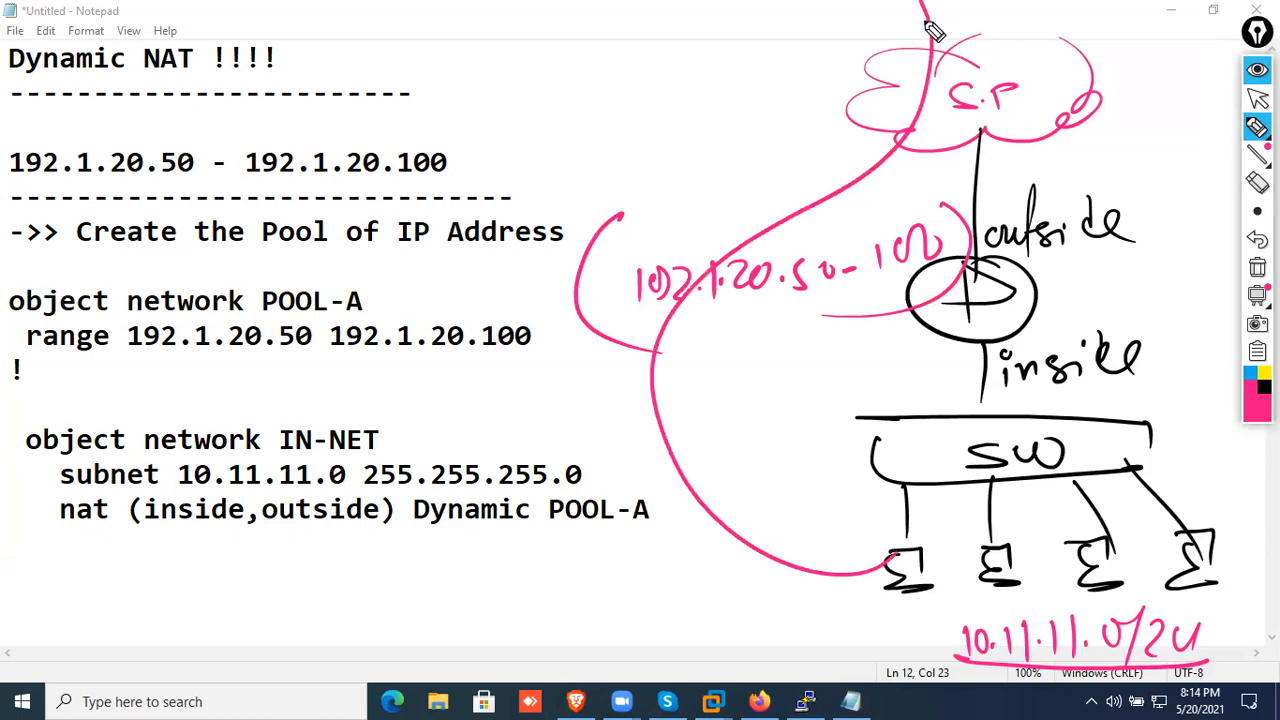
pyautogui.moveTo(1012, 592)
pyautogui.mouseDown()
pyautogui.moveTo(780, 345)
pyautogui.moveTo(1000, 42)
pyautogui.mouseUp()
pyautogui.moveTo(1125, 565)
pyautogui.mouseDown()
pyautogui.moveTo(906, 224)
pyautogui.moveTo(1057, 63)
pyautogui.mouseUp()
pyautogui.moveTo(1170, 580)
pyautogui.mouseDown()
pyautogui.moveTo(1208, 340)
pyautogui.moveTo(1030, 178)
pyautogui.mouseUp()
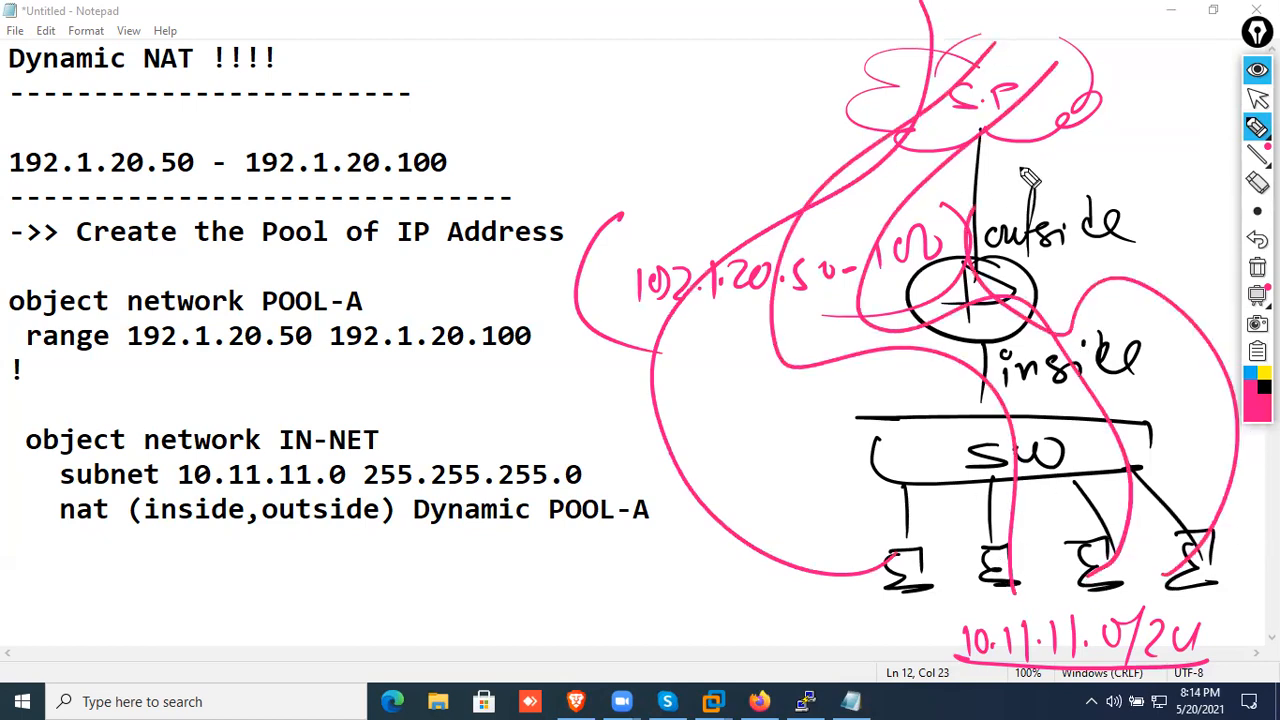
# Circle the first host, draw its path to the firewall with a circled "NAT" note and arrow, and circle the inside interface
pyautogui.moveTo(915, 530)
pyautogui.mouseDown()
pyautogui.moveTo(905, 535)
pyautogui.moveTo(880, 462)
pyautogui.moveTo(945, 330)
pyautogui.mouseUp()
pyautogui.moveTo(903, 366); pyautogui.dragTo(808, 423)
pyautogui.moveTo(865, 375); pyautogui.dragTo(903, 403)
pyautogui.moveTo(740, 402)
pyautogui.mouseDown()
pyautogui.moveTo(752, 432)
pyautogui.moveTo(751, 403)
pyautogui.moveTo(817, 400)
pyautogui.moveTo(808, 443)
pyautogui.moveTo(846, 366)
pyautogui.mouseUp()
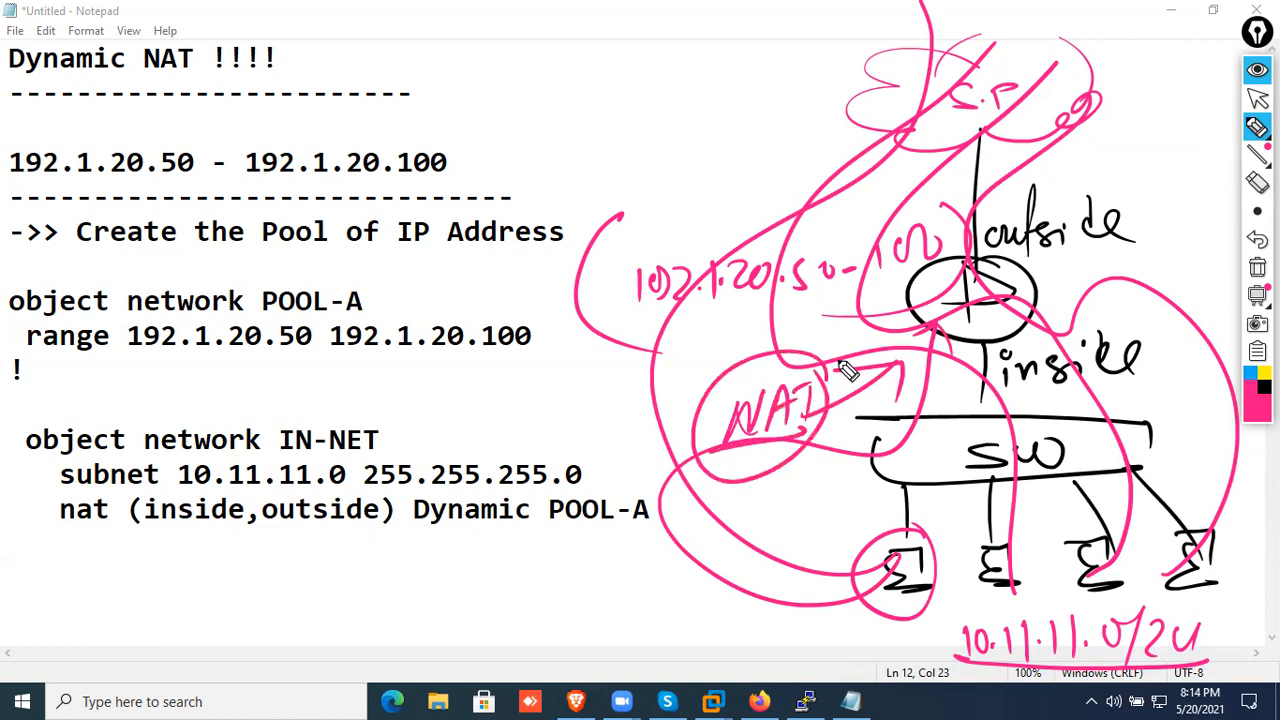
pyautogui.moveTo(1010, 352); pyautogui.dragTo(979, 343)
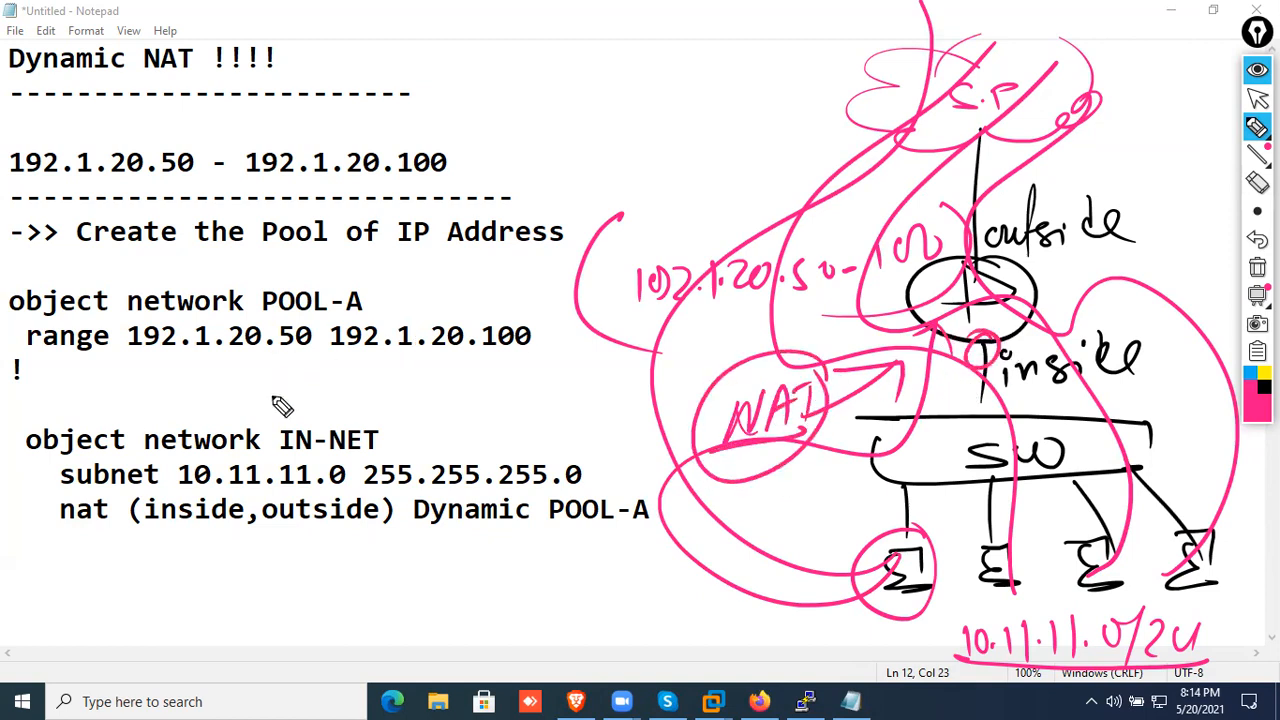
# Underline "inside" in the nat line, draw arrows and a circle around its source network, and underline the subnet line
pyautogui.moveTo(135, 527); pyautogui.dragTo(252, 533)
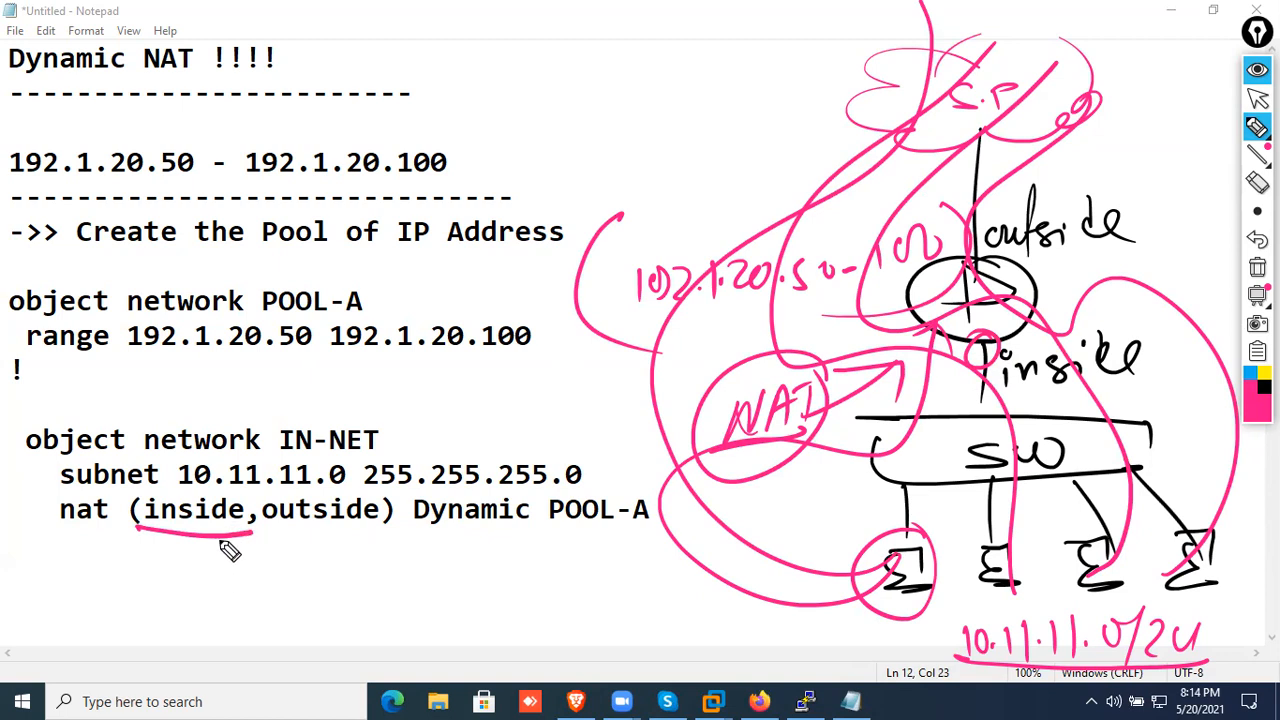
pyautogui.moveTo(46, 558)
pyautogui.mouseDown()
pyautogui.moveTo(92, 640)
pyautogui.moveTo(168, 580)
pyautogui.moveTo(177, 552)
pyautogui.mouseUp()
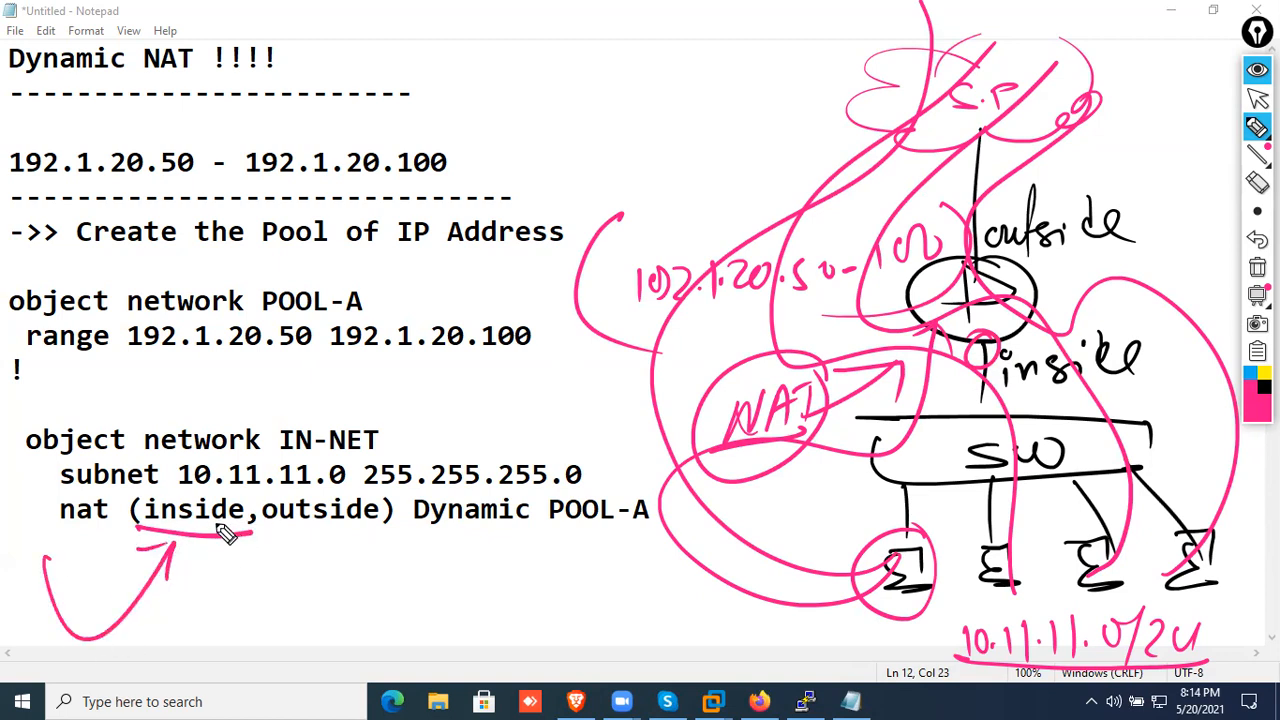
pyautogui.moveTo(142, 540)
pyautogui.mouseDown()
pyautogui.moveTo(29, 423)
pyautogui.moveTo(246, 406)
pyautogui.moveTo(206, 409)
pyautogui.moveTo(249, 434)
pyautogui.mouseUp()
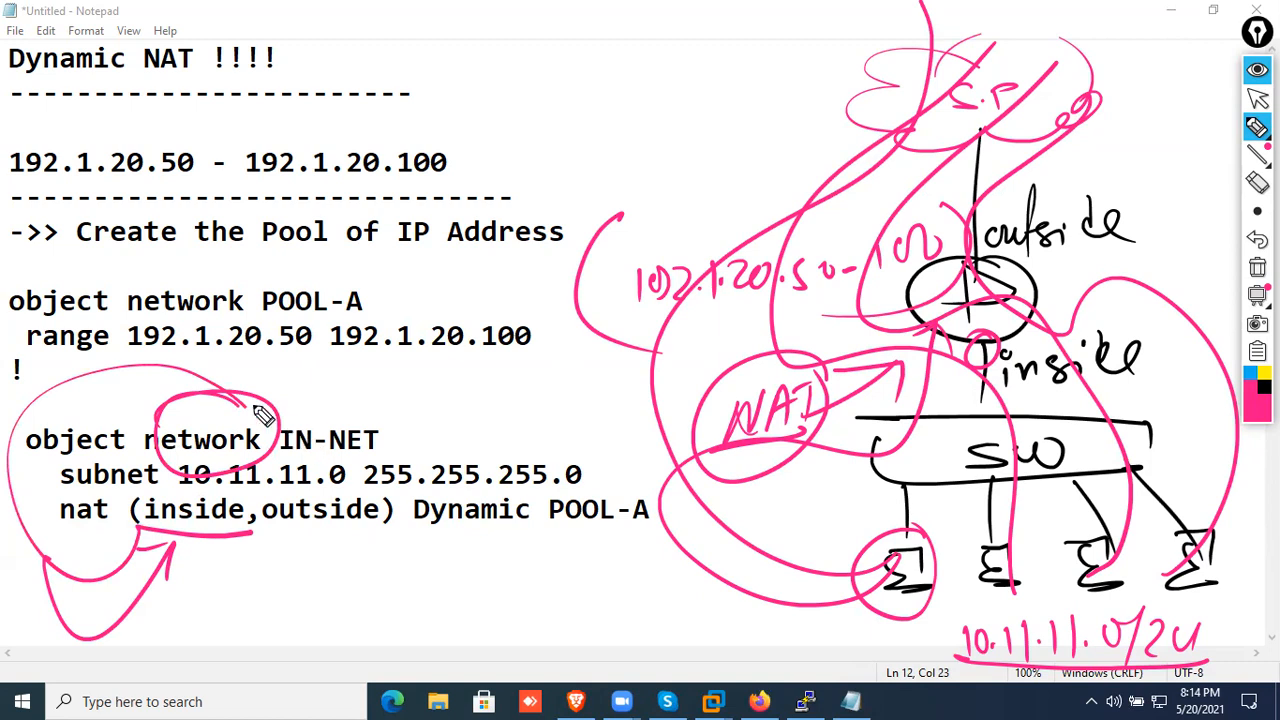
pyautogui.moveTo(50, 491); pyautogui.dragTo(408, 484)
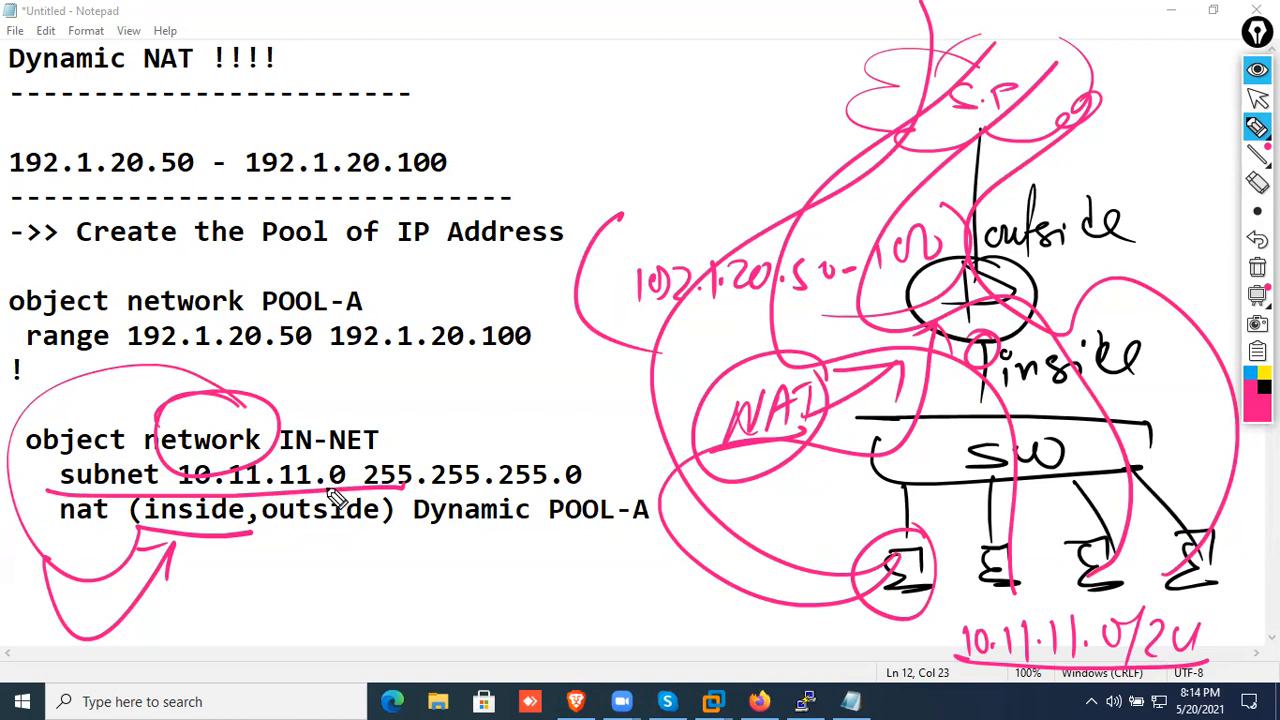
# Circle inside, outside and POOL-A in the nat line, link POOL-A to its object, underline the range addresses and trace the outbound path
pyautogui.moveTo(146, 493)
pyautogui.mouseDown()
pyautogui.moveTo(305, 497)
pyautogui.moveTo(290, 500)
pyautogui.moveTo(389, 614)
pyautogui.moveTo(456, 527)
pyautogui.mouseUp()
pyautogui.moveTo(605, 470)
pyautogui.mouseDown()
pyautogui.moveTo(614, 571)
pyautogui.moveTo(600, 468)
pyautogui.mouseUp()
pyautogui.moveTo(575, 541)
pyautogui.mouseDown()
pyautogui.moveTo(580, 231)
pyautogui.moveTo(420, 312)
pyautogui.moveTo(420, 282)
pyautogui.mouseUp()
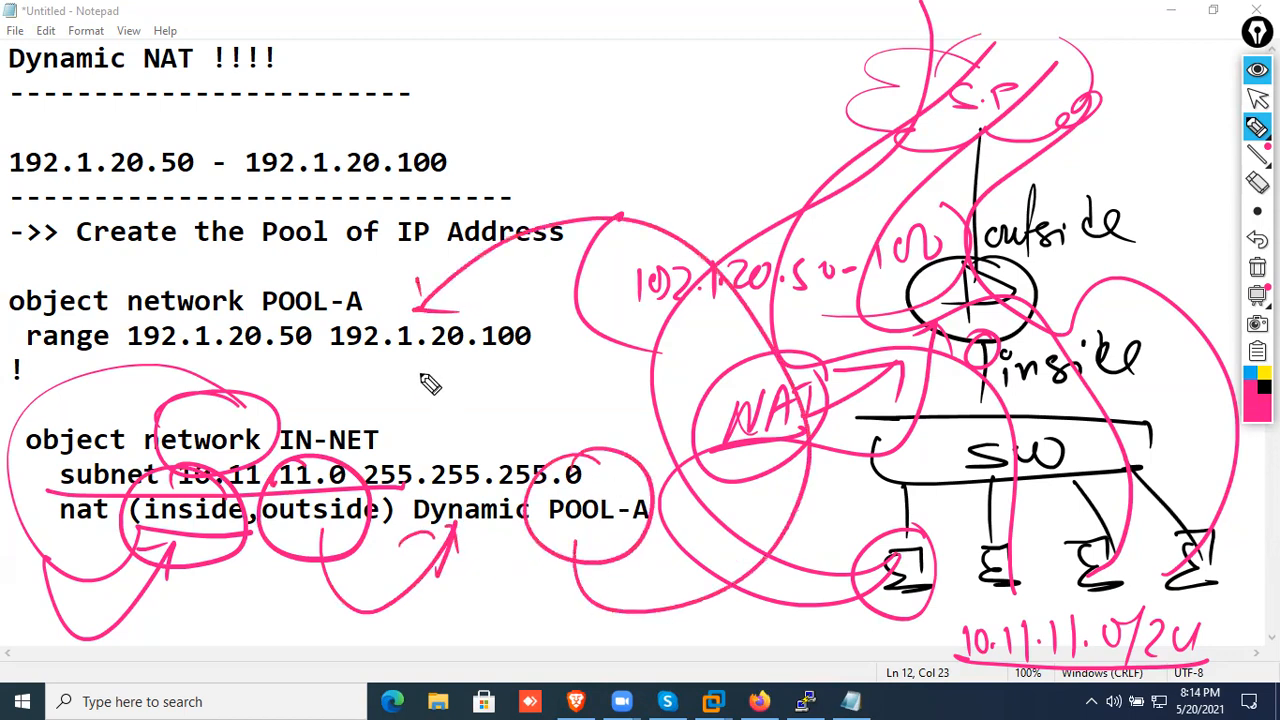
pyautogui.moveTo(88, 341)
pyautogui.mouseDown()
pyautogui.moveTo(332, 366)
pyautogui.moveTo(510, 364)
pyautogui.mouseUp()
pyautogui.moveTo(1005, 345); pyautogui.dragTo(998, 80)
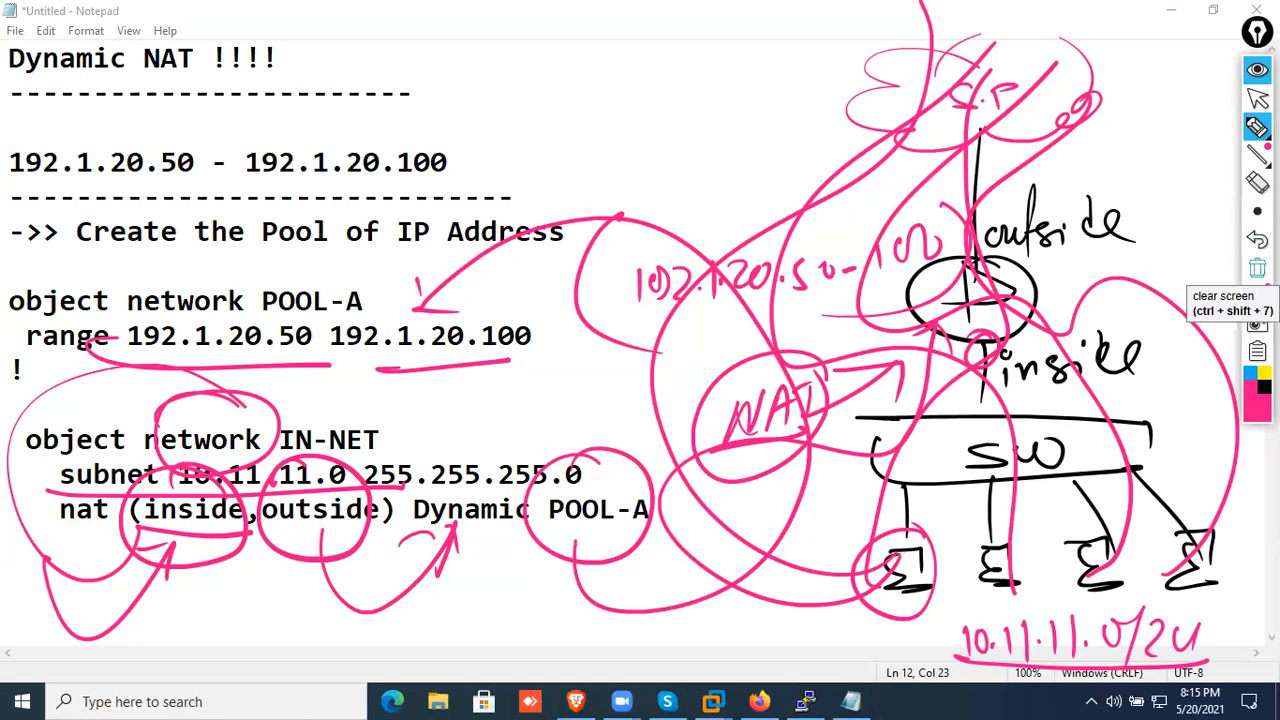
# Clear all drawings, collapse the drawing toolbar and switch from the notes to the EVE topology
pyautogui.click(1257, 268)
pyautogui.click(1257, 32)
pyautogui.click(1171, 10)
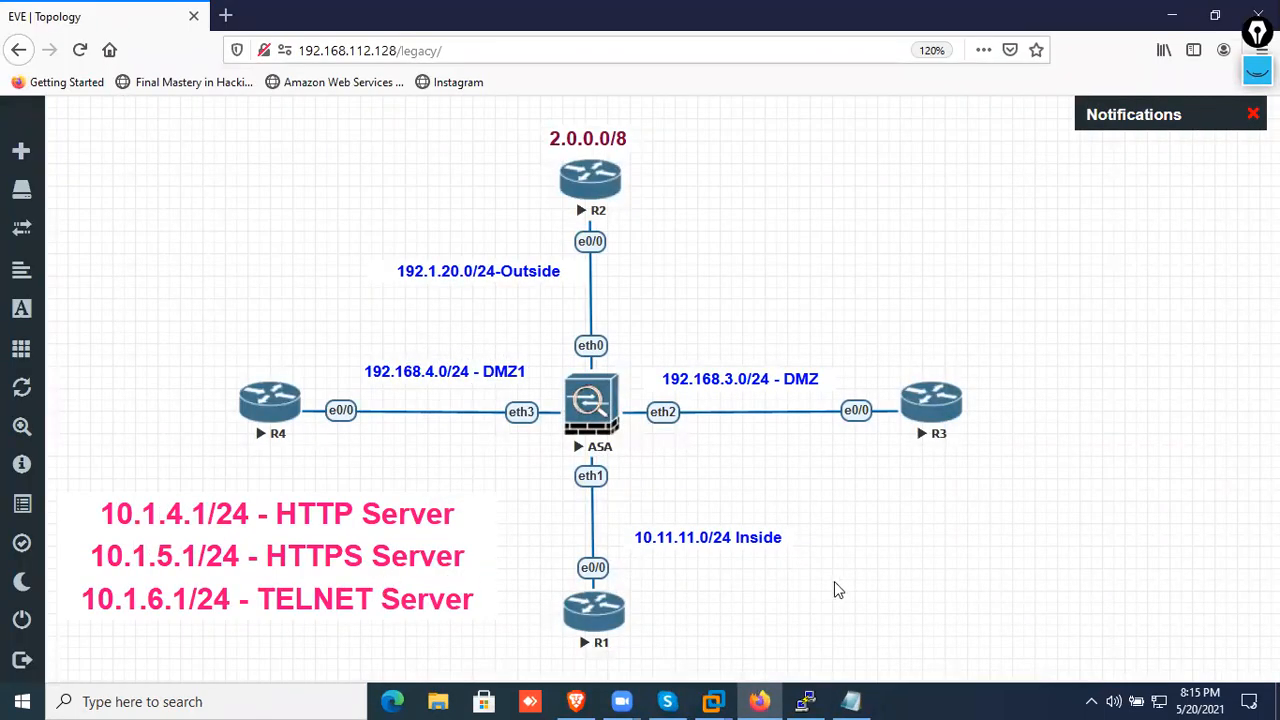
# Align router R1 directly beneath the ASA and move the "10.11.11.0/24 Inside" label closer to their link
pyautogui.moveTo(607, 622); pyautogui.dragTo(600, 585)
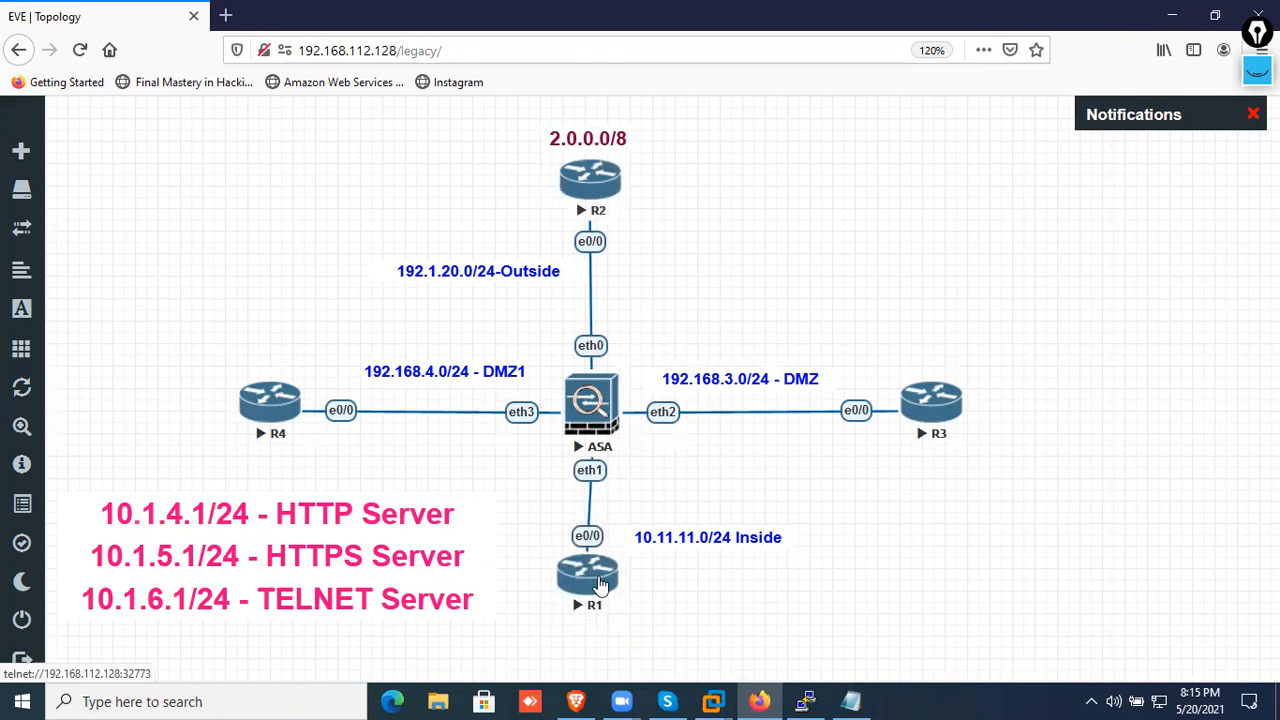
pyautogui.moveTo(570, 636); pyautogui.dragTo(665, 657)
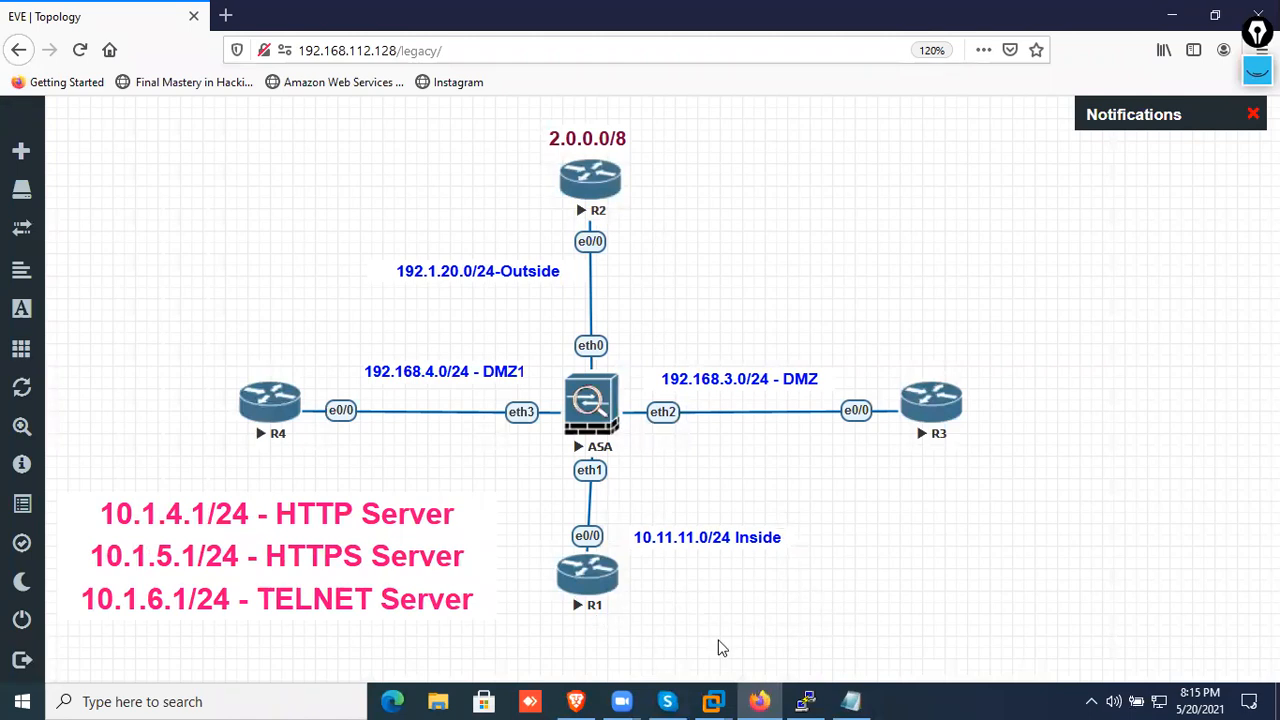
pyautogui.click(592, 600)
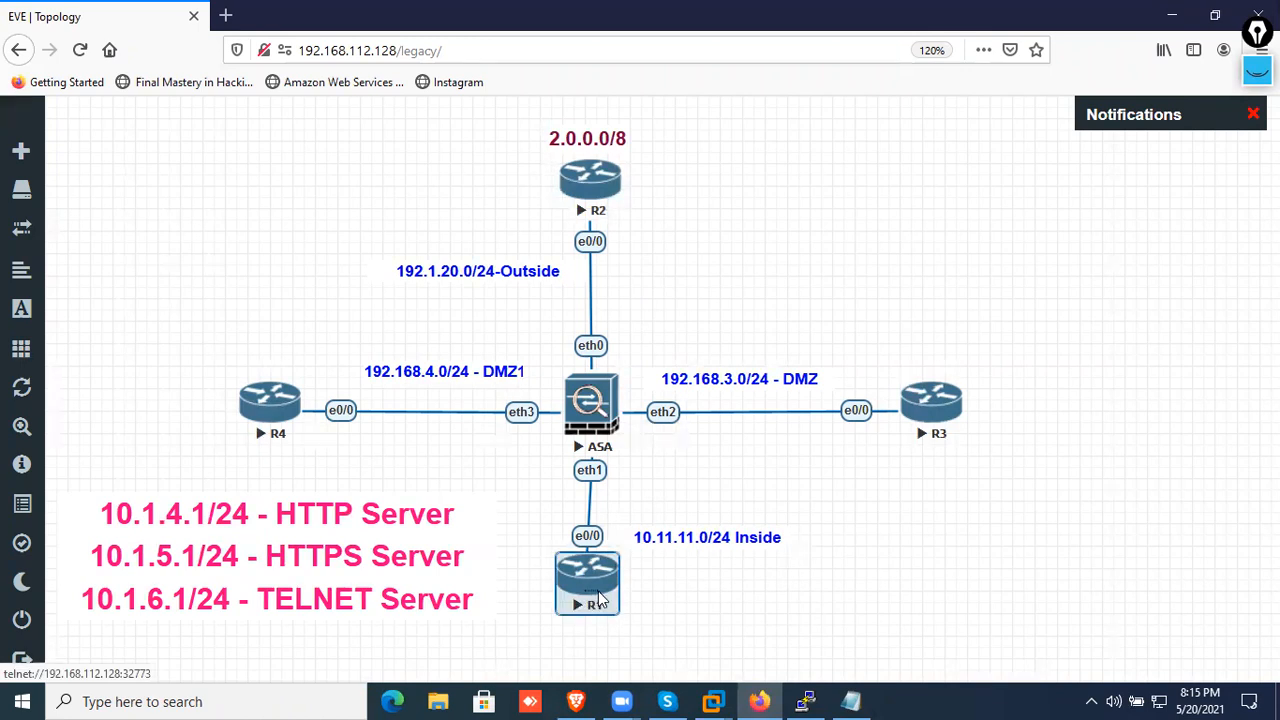
pyautogui.click(700, 654)
pyautogui.moveTo(568, 579); pyautogui.dragTo(571, 610)
pyautogui.moveTo(663, 543); pyautogui.dragTo(643, 540)
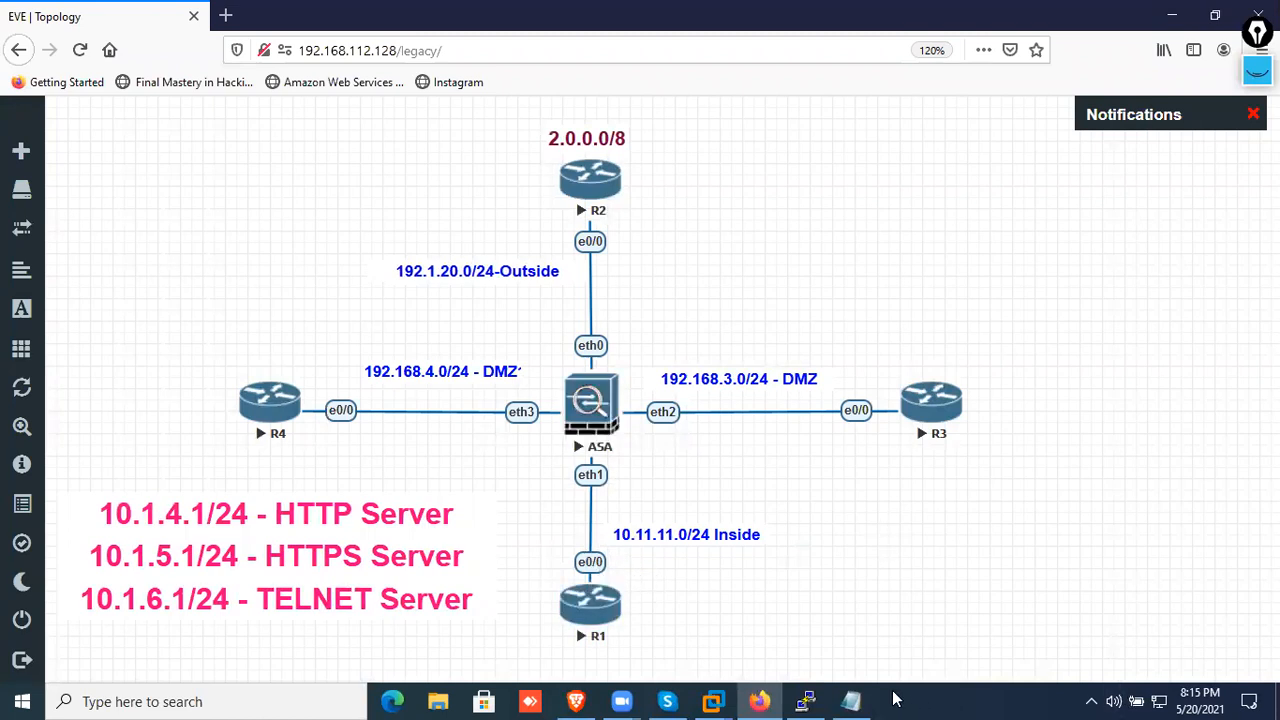
# Open R1's console and enter privileged mode with "en"
pyautogui.click(583, 612)
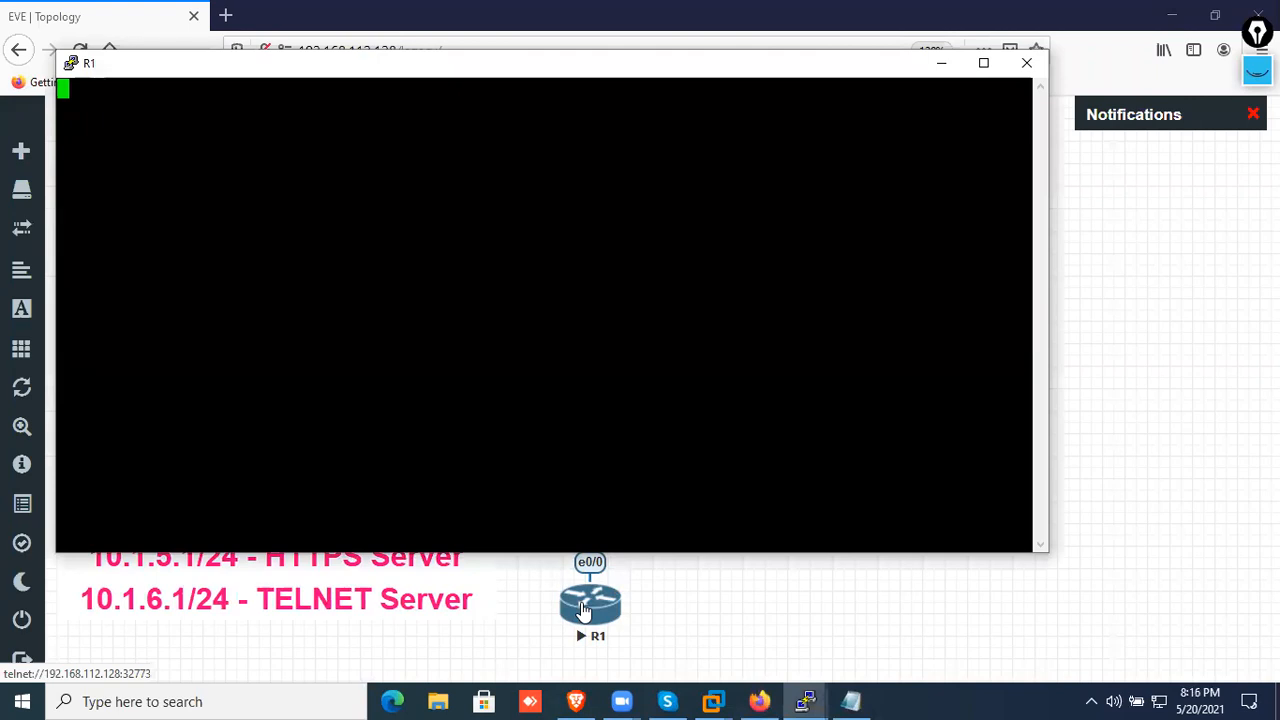
pyautogui.press('Return')
pyautogui.press('Return')
pyautogui.press('Return')
pyautogui.press('Return')
pyautogui.press('Return')
pyautogui.write('en')
pyautogui.press('Return')
pyautogui.press('Return')
pyautogui.press('Return')
pyautogui.press('Return')
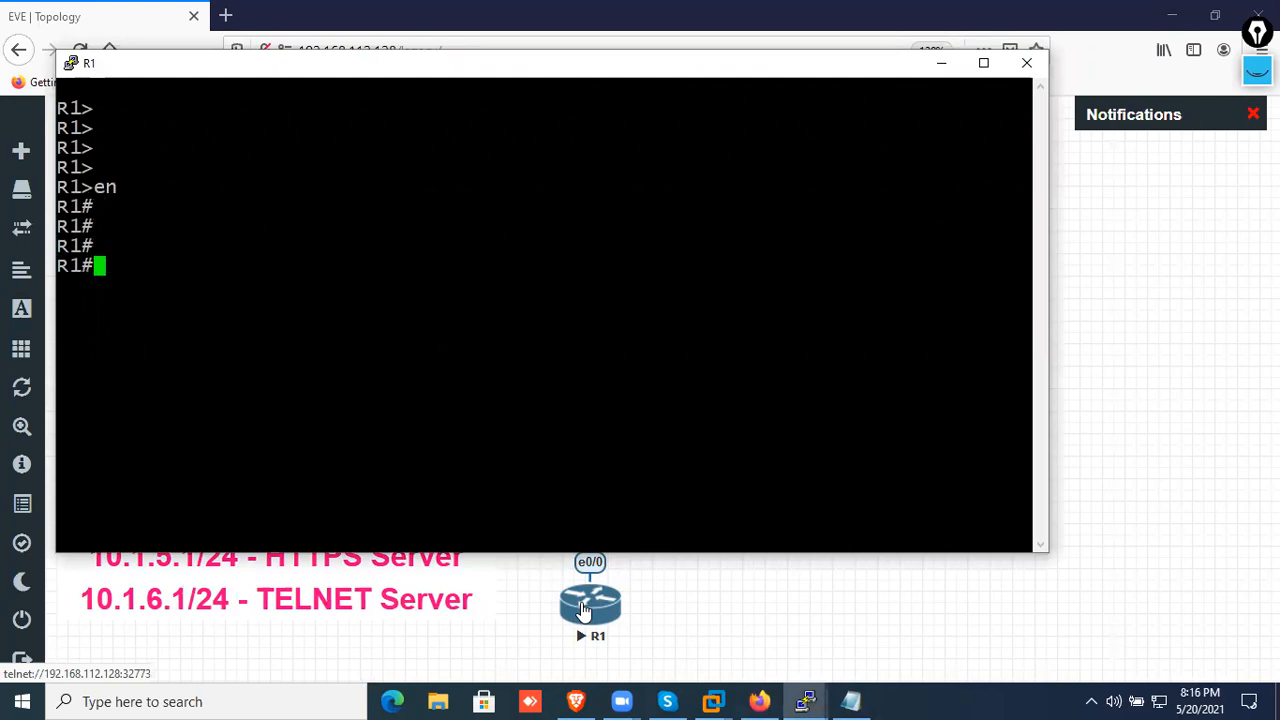
# Display R1's routing table with "sh ip route"
pyautogui.write('sh ip route')
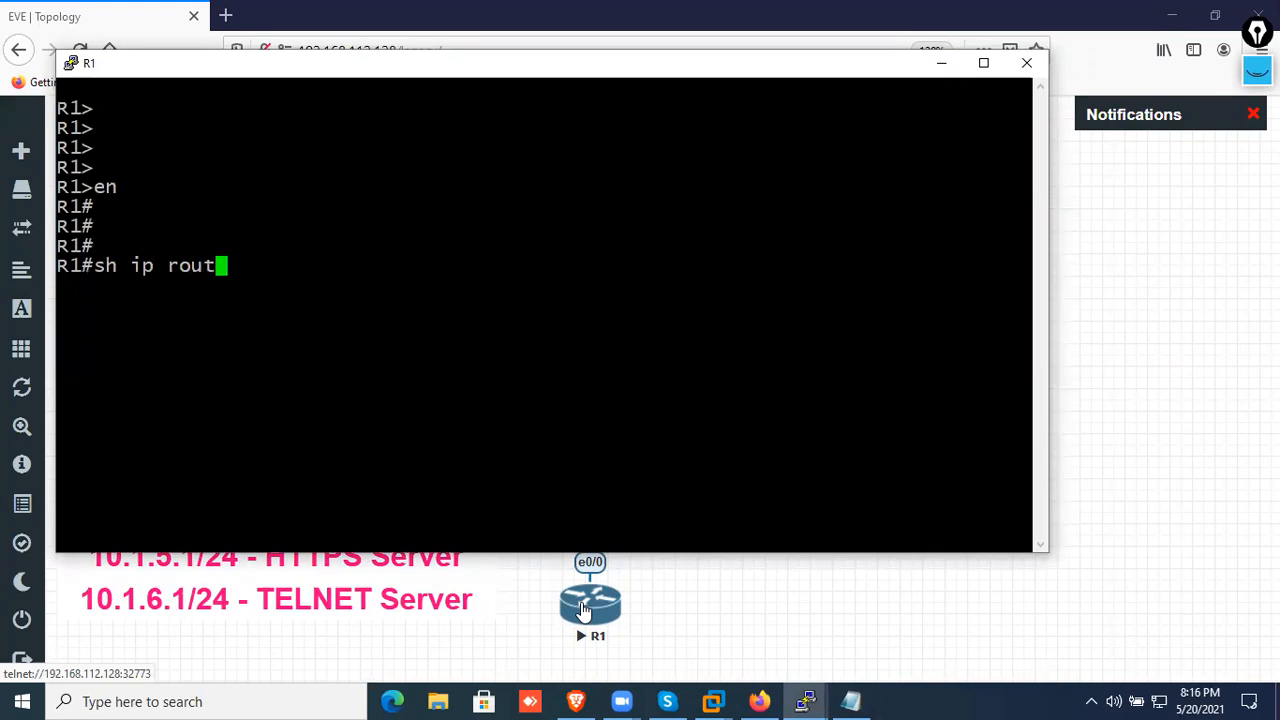
pyautogui.press('Return')
# Configure R1's default route with "ip route 0.0.0.0 0.0.0.0 10.11.11.2" and return to privileged mode
pyautogui.press('Return')
pyautogui.press('Return')
pyautogui.press('Return')
pyautogui.press('Return')
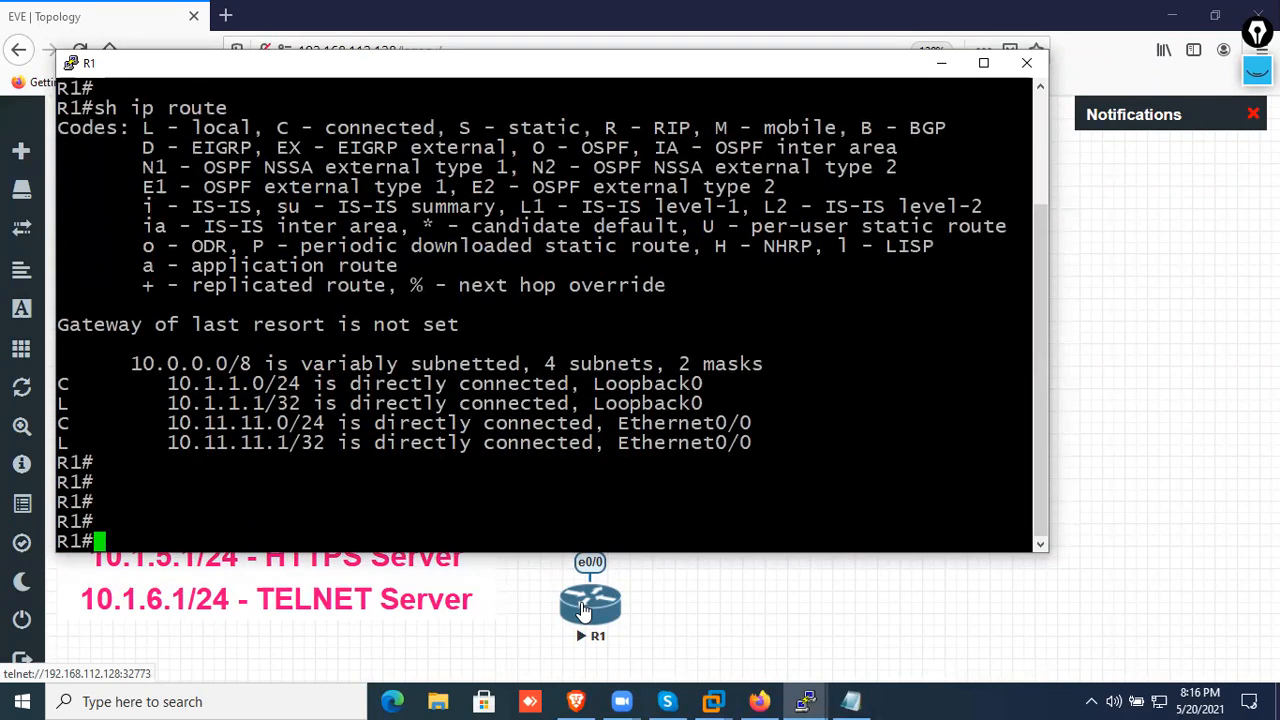
pyautogui.write('conf t')
pyautogui.press('Return')
pyautogui.press('Return')
pyautogui.press('Return')
pyautogui.press('Return')
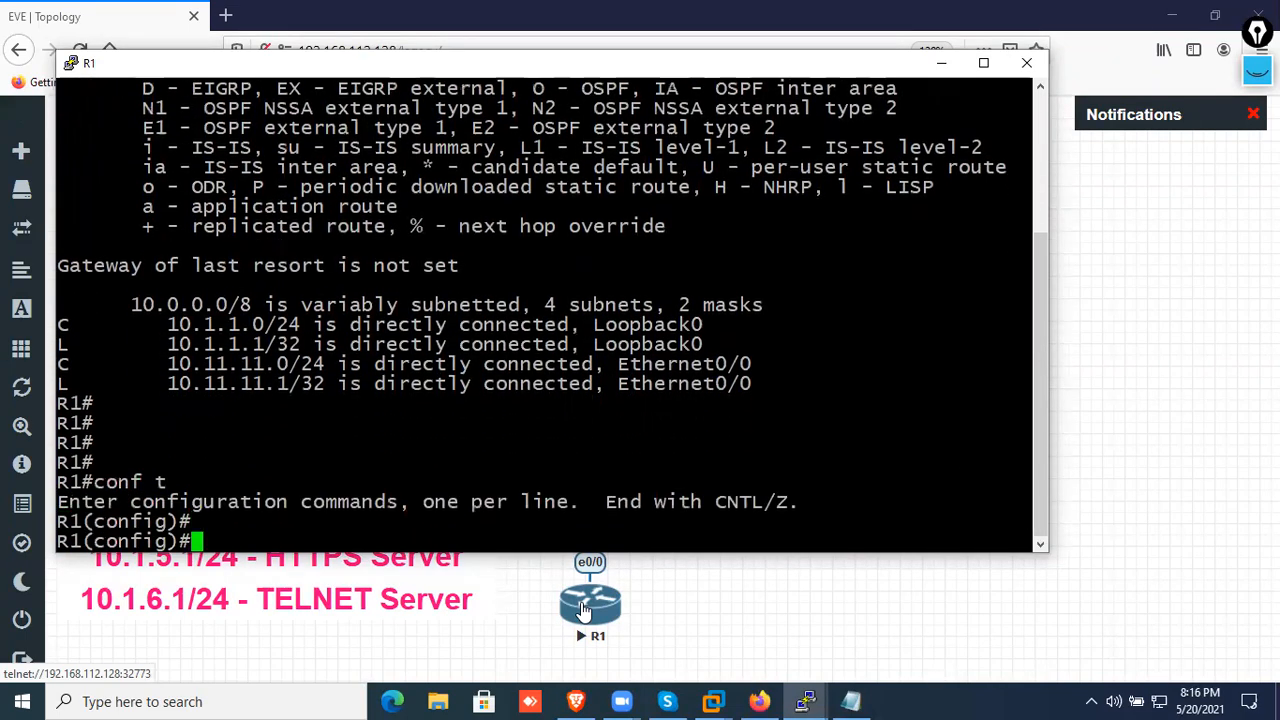
pyautogui.write('ip route 0.')
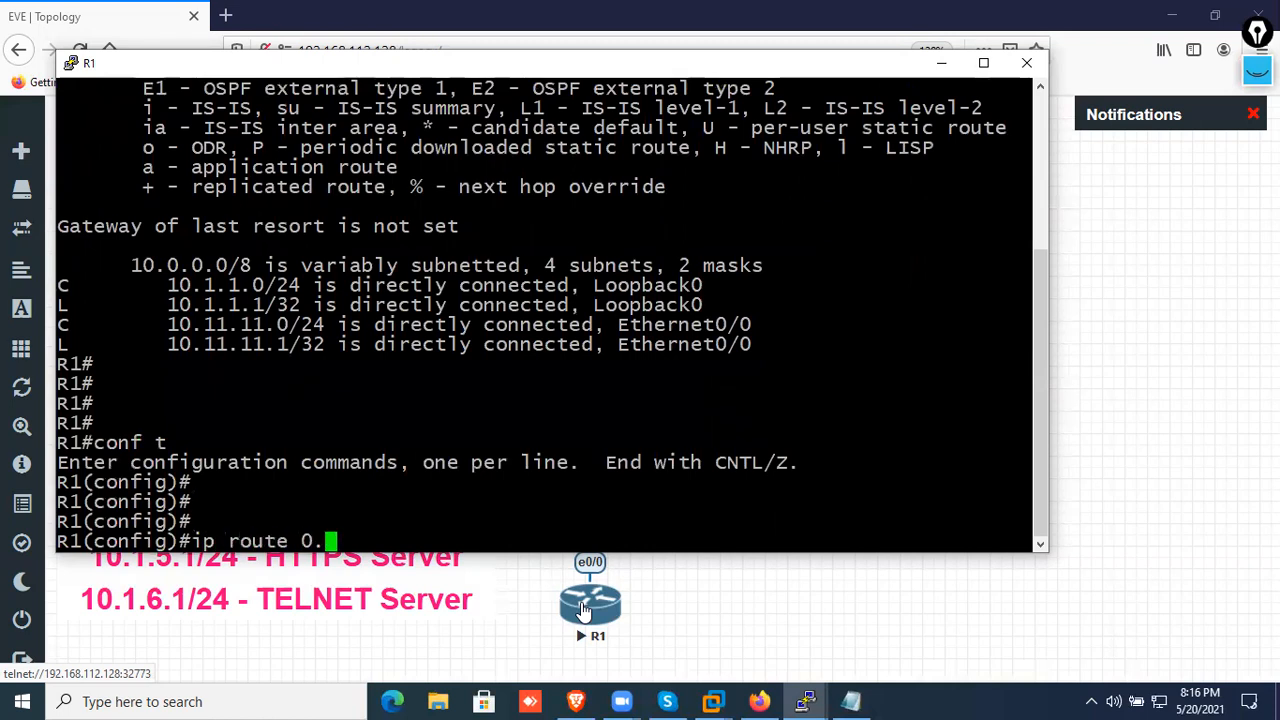
pyautogui.write('0.0.0 0.0.0.0')
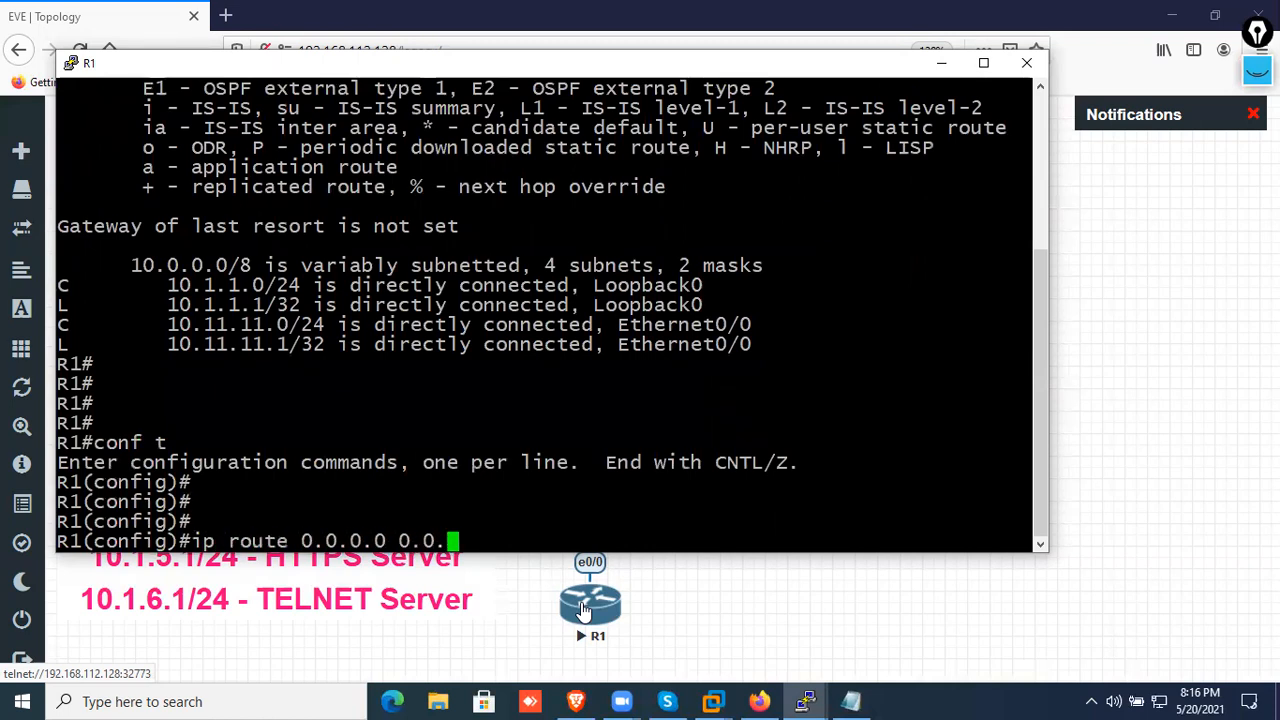
pyautogui.write(' 192.1.2')
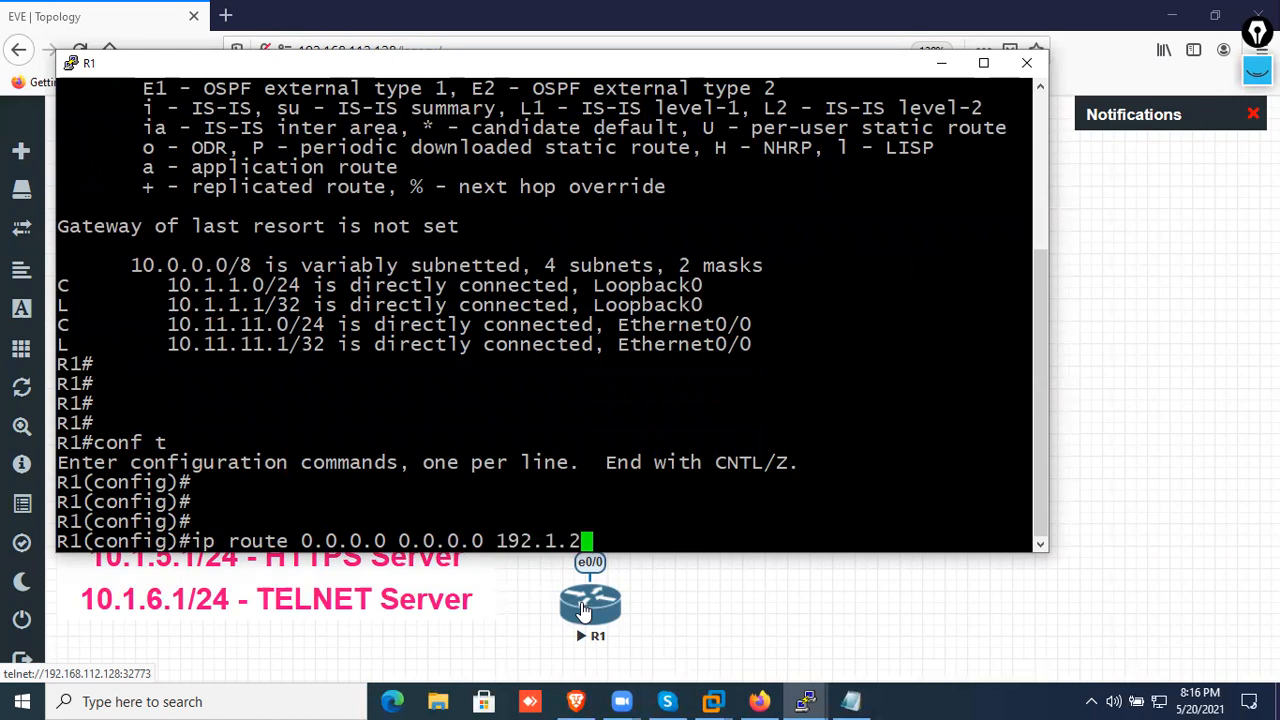
pyautogui.press('BackSpace')
pyautogui.press('BackSpace')
pyautogui.press('BackSpace')
pyautogui.press('BackSpace')
pyautogui.press('BackSpace')
pyautogui.press('BackSpace')
pyautogui.write('0')
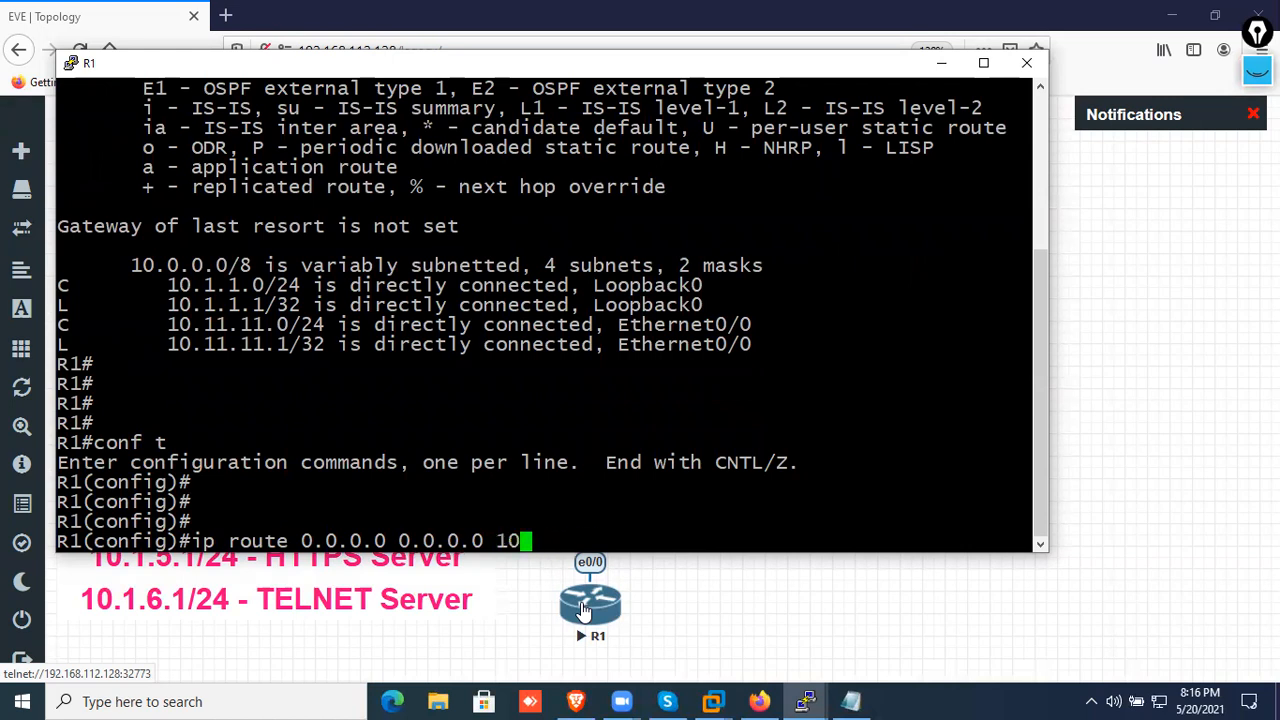
pyautogui.write('.11.11.2')
pyautogui.press('BackSpace')
pyautogui.press('BackSpace')
pyautogui.write('11')
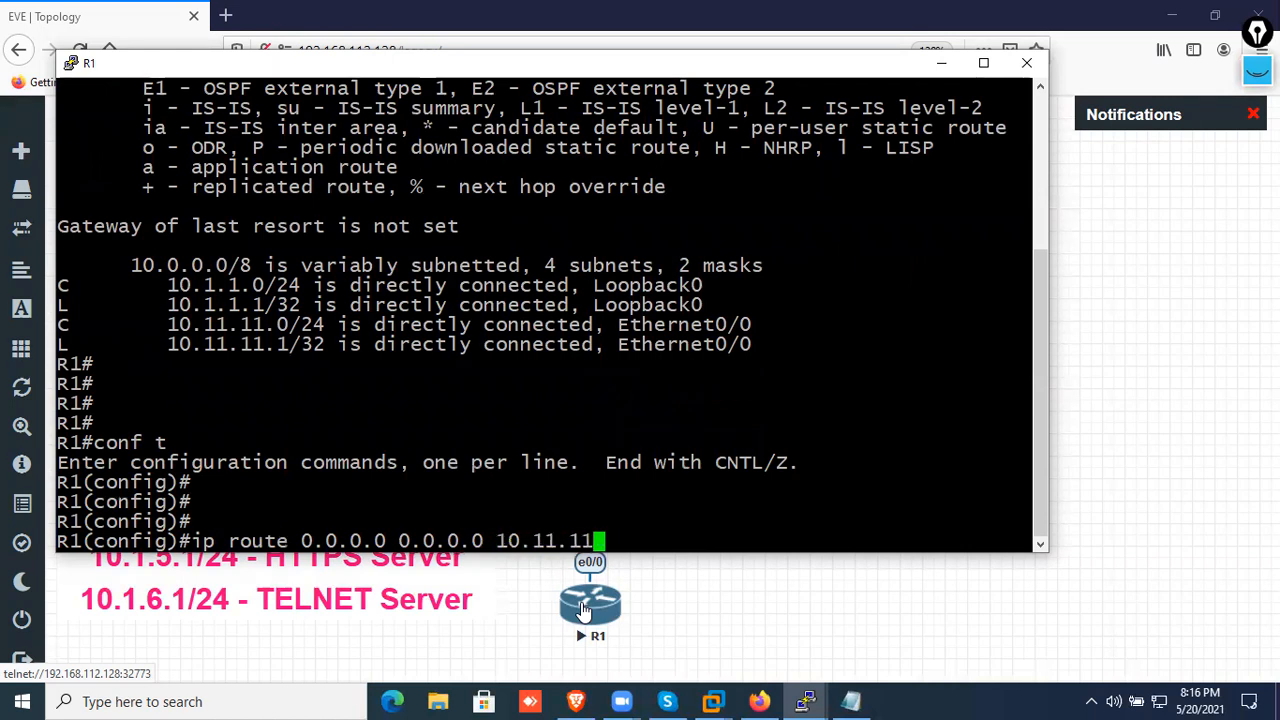
pyautogui.write('.2')
pyautogui.press('Return')
pyautogui.press('Return')
pyautogui.hotkey('ctrl', 'z')
pyautogui.press('Return')
pyautogui.press('Return')
pyautogui.press('Return')
pyautogui.press('Return')
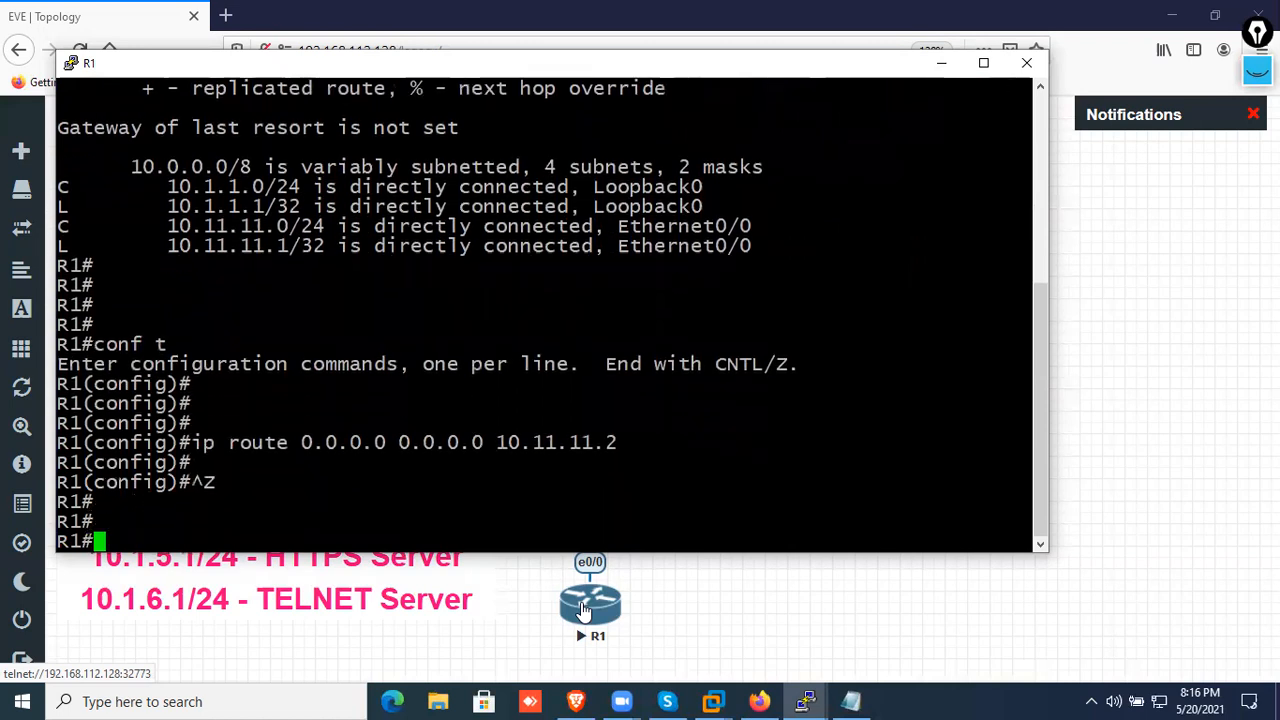
# Test R1's connectivity to the ASA's inside interface with "ping 10.11.11.2"
pyautogui.write('ping 192.1.')
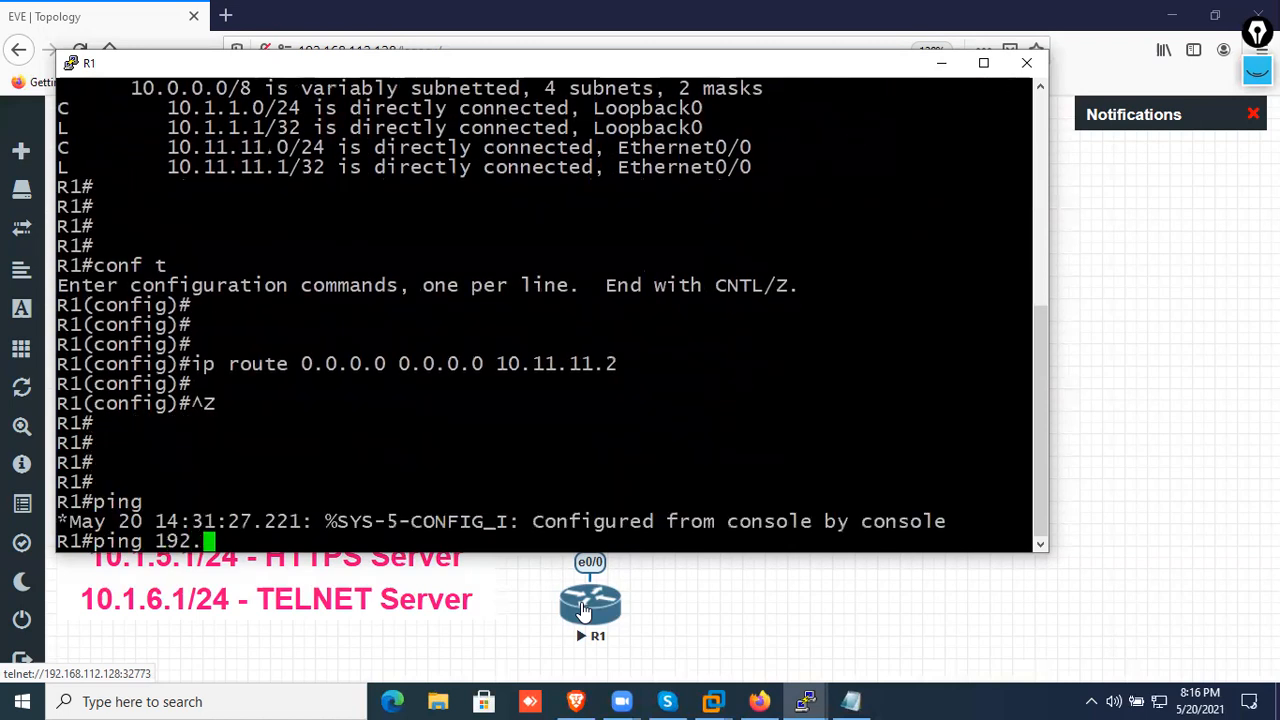
pyautogui.press('BackSpace')
pyautogui.press('BackSpace')
pyautogui.press('BackSpace')
pyautogui.press('BackSpace')
pyautogui.press('BackSpace')
pyautogui.press('BackSpace')
pyautogui.write('10')
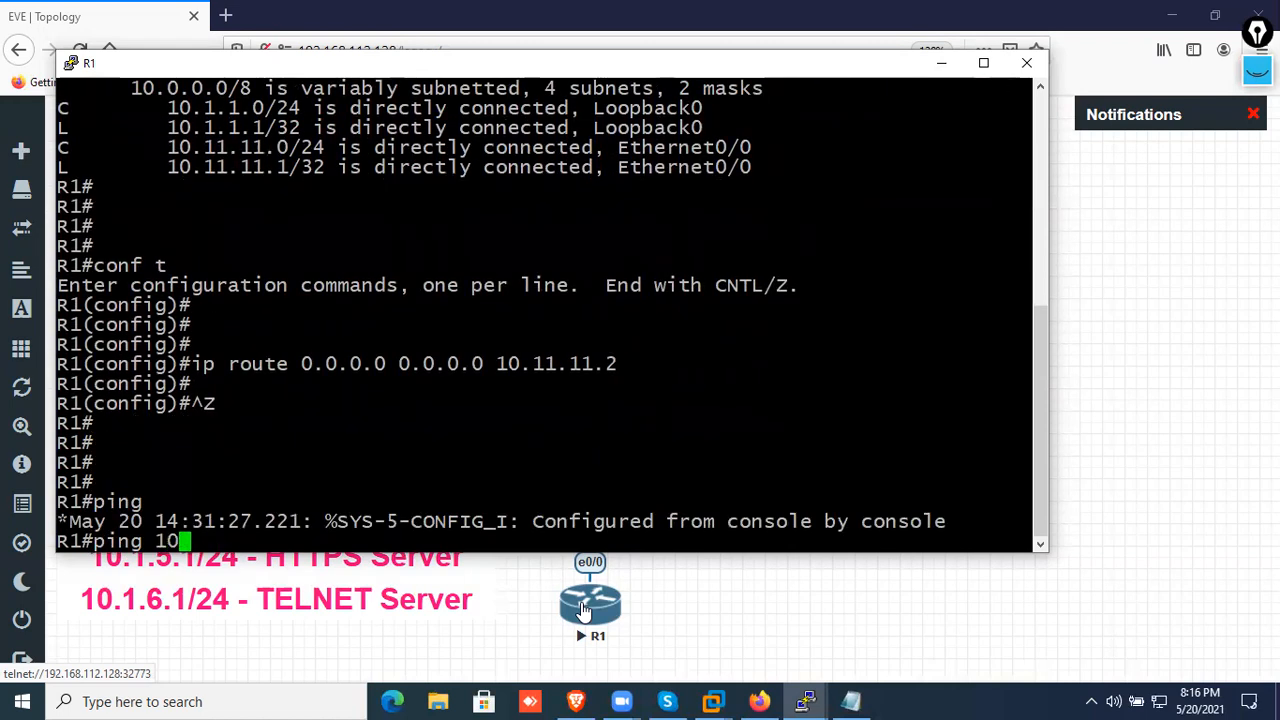
pyautogui.write('.11.11.2')
pyautogui.press('Return')
pyautogui.press('Return')
pyautogui.press('Return')
pyautogui.press('Return')
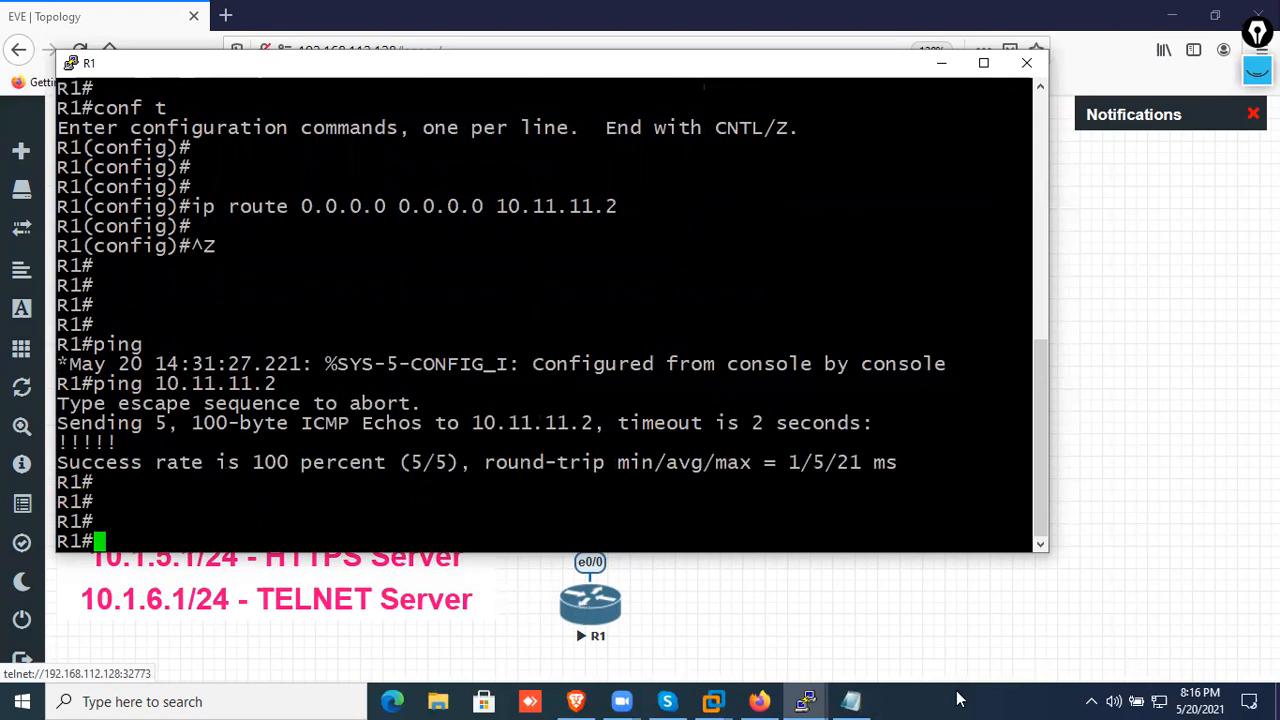
# Switch to the ASA console and enter configuration mode with "en" and "conf t", skipping the anonymous error reporting prompt
pyautogui.click(1162, 594)
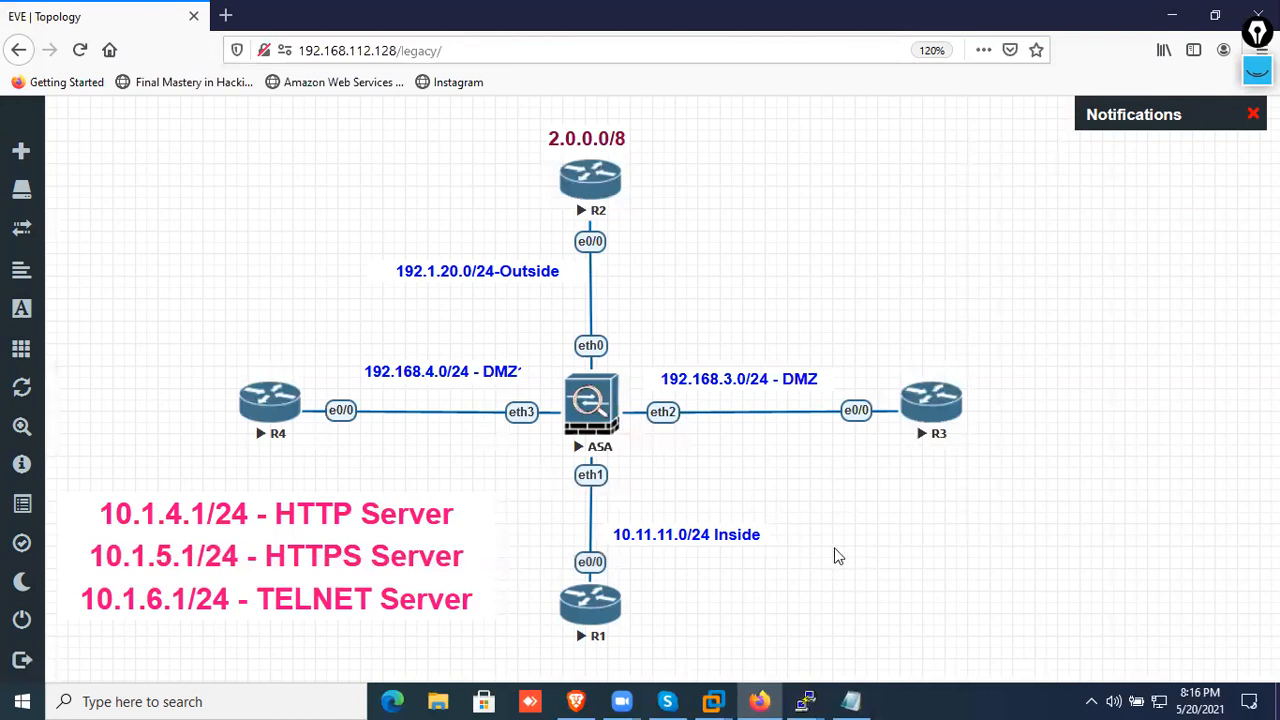
pyautogui.moveTo(805, 701)
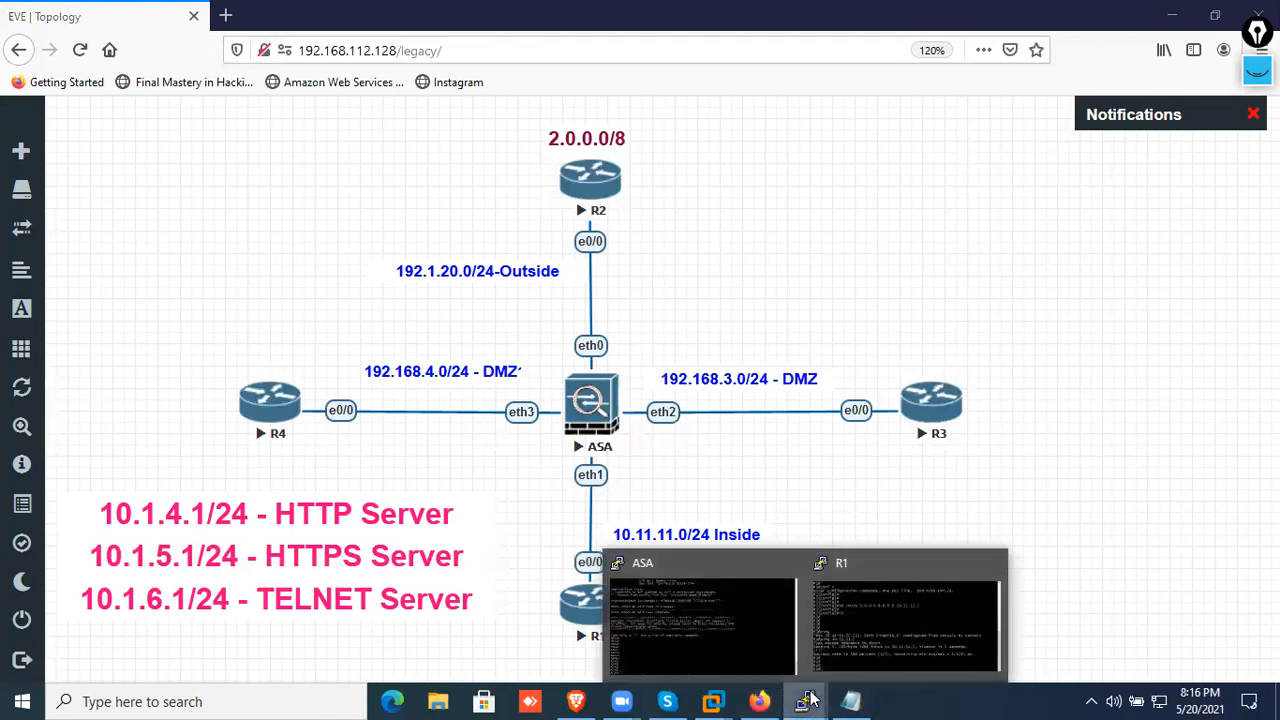
pyautogui.click(733, 645)
pyautogui.click(1216, 12)
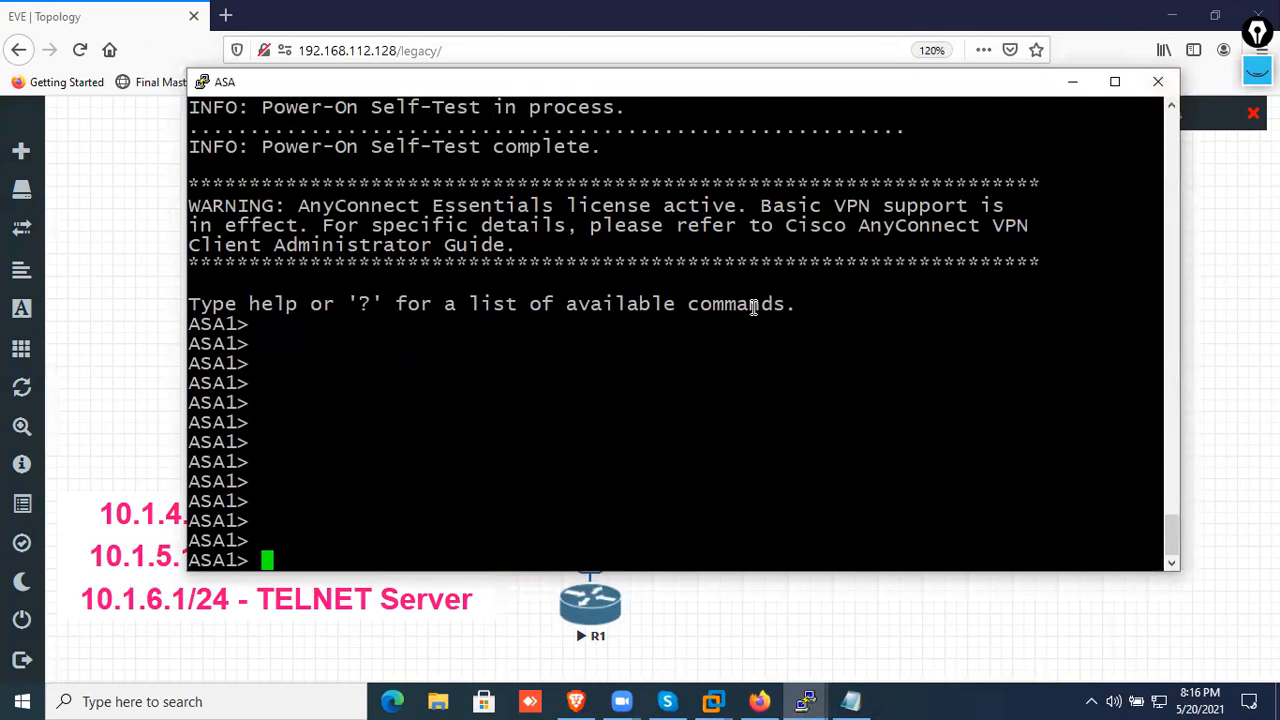
pyautogui.write('en')
pyautogui.press('Return')
pyautogui.press('Return')
pyautogui.press('Return')
pyautogui.write('c')
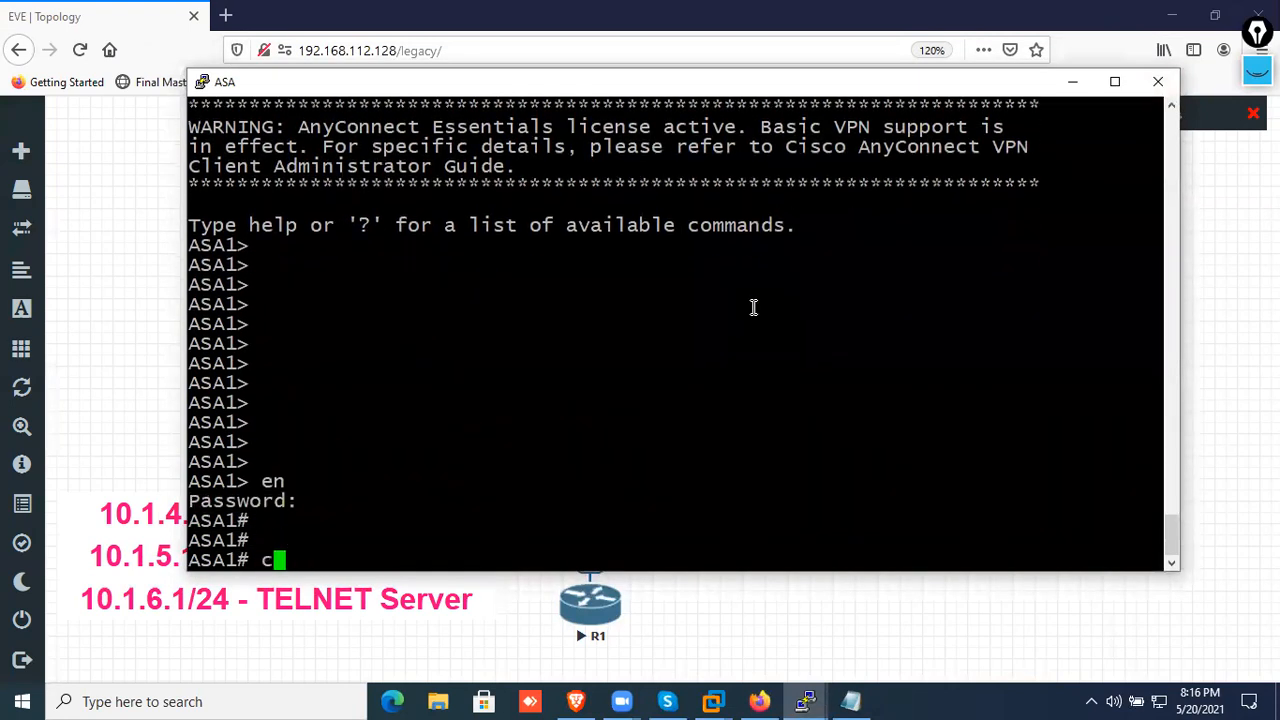
pyautogui.write('onf t')
pyautogui.press('Return')
pyautogui.press('Return')
pyautogui.press('Return')
pyautogui.press('Return')
pyautogui.press('Return')
# Display the ASA's interface addresses with "sh int ip br" and its interface names with "sh nameif"
pyautogui.write('dsh')
pyautogui.press('BackSpace')
pyautogui.press('BackSpace')
pyautogui.press('BackSpace')
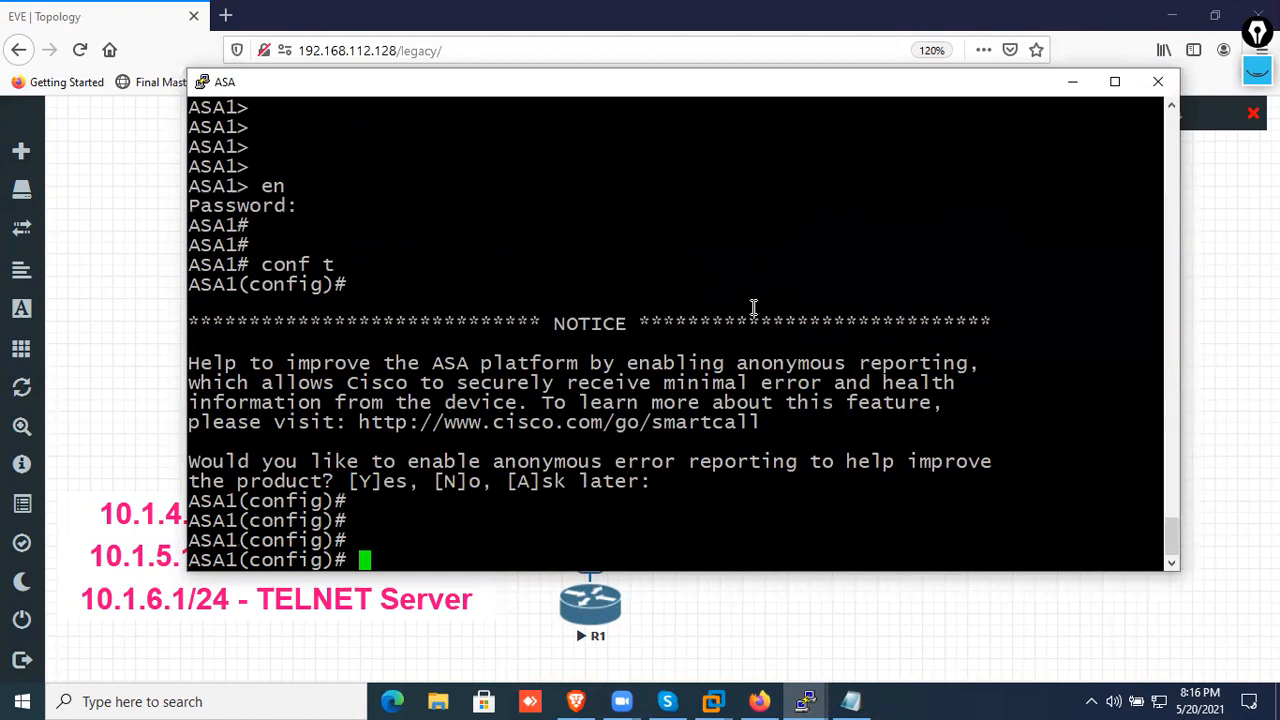
pyautogui.write('sh int ip br')
pyautogui.press('Return')
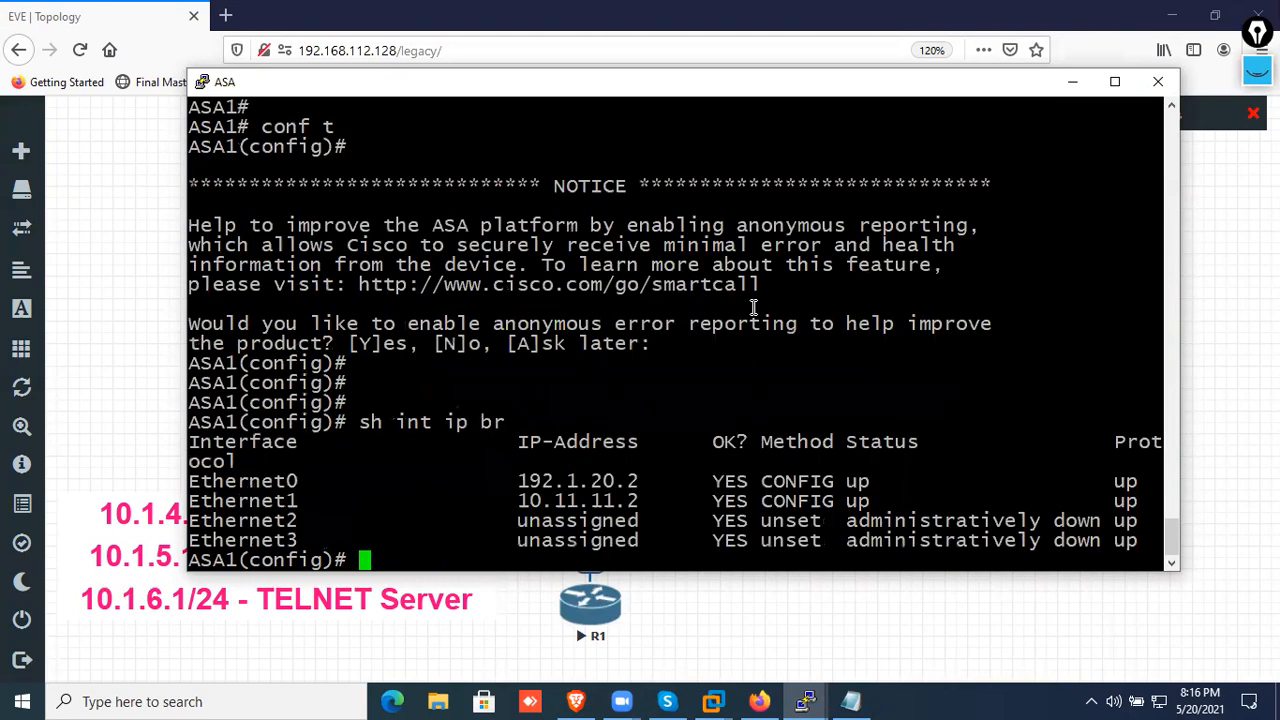
pyautogui.write('sh nameig')
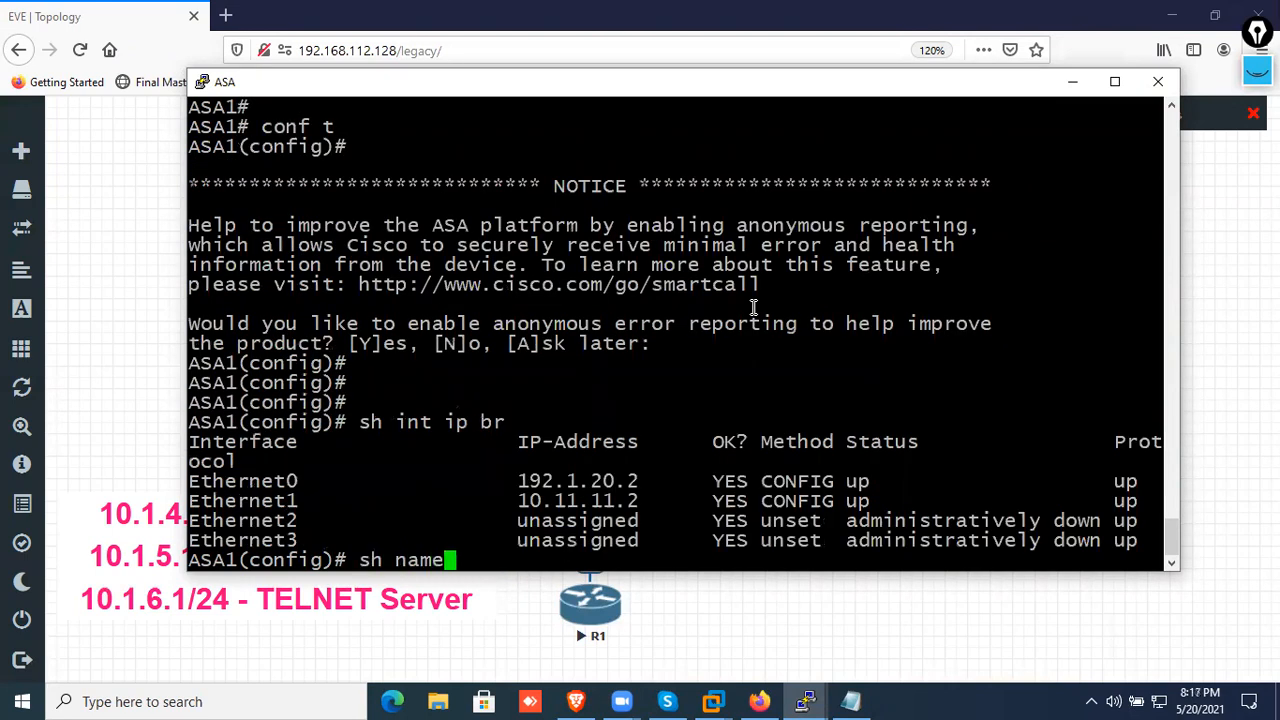
pyautogui.press('Return')
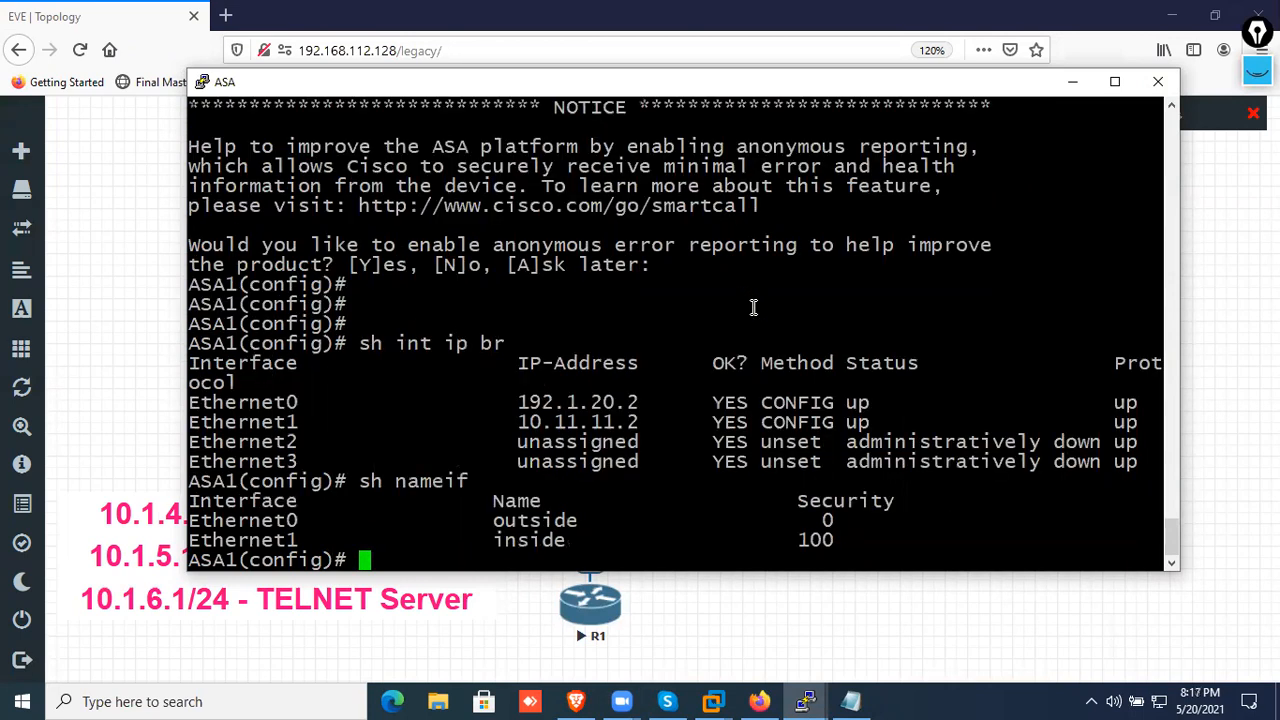
# Display the ASA's existing routing table with "sh route"
pyautogui.write('sh route')
pyautogui.press('Return')
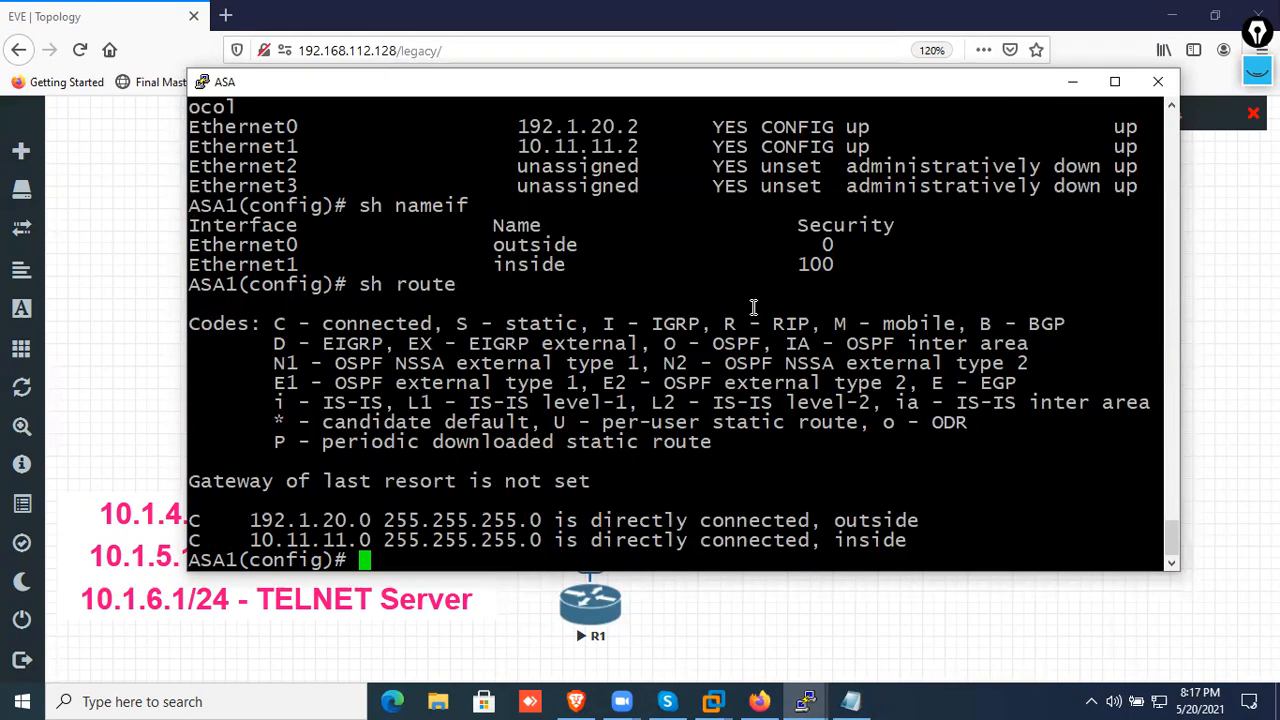
# Configure the ASA's default route through the outside interface with "route outside 0 0 192.1.20.1"
pyautogui.write('route ')
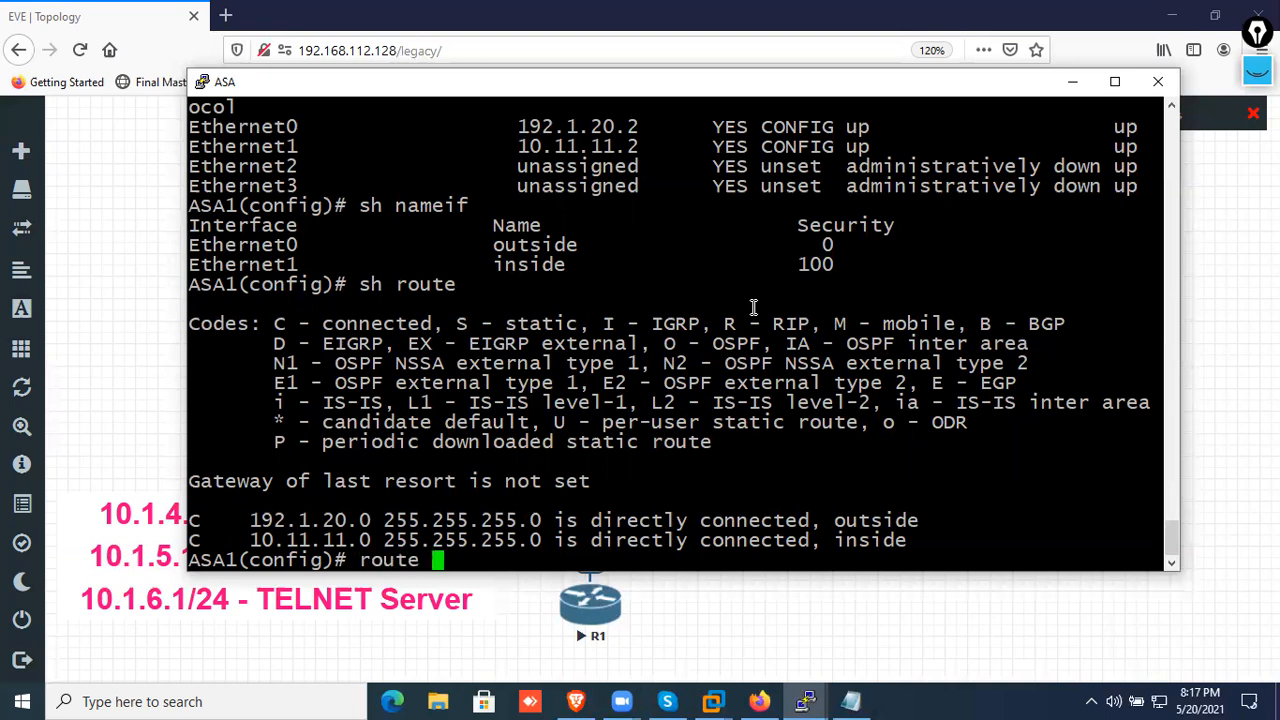
pyautogui.write('outside ')
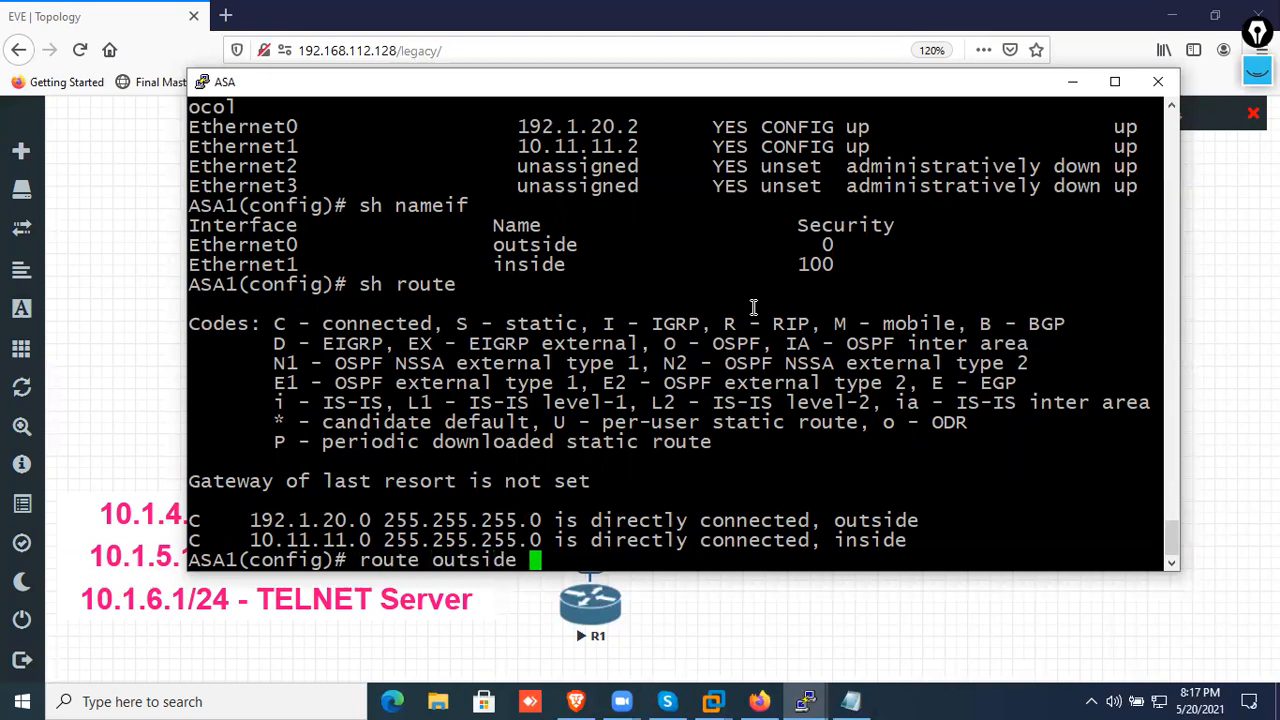
pyautogui.write('0 0 192.')
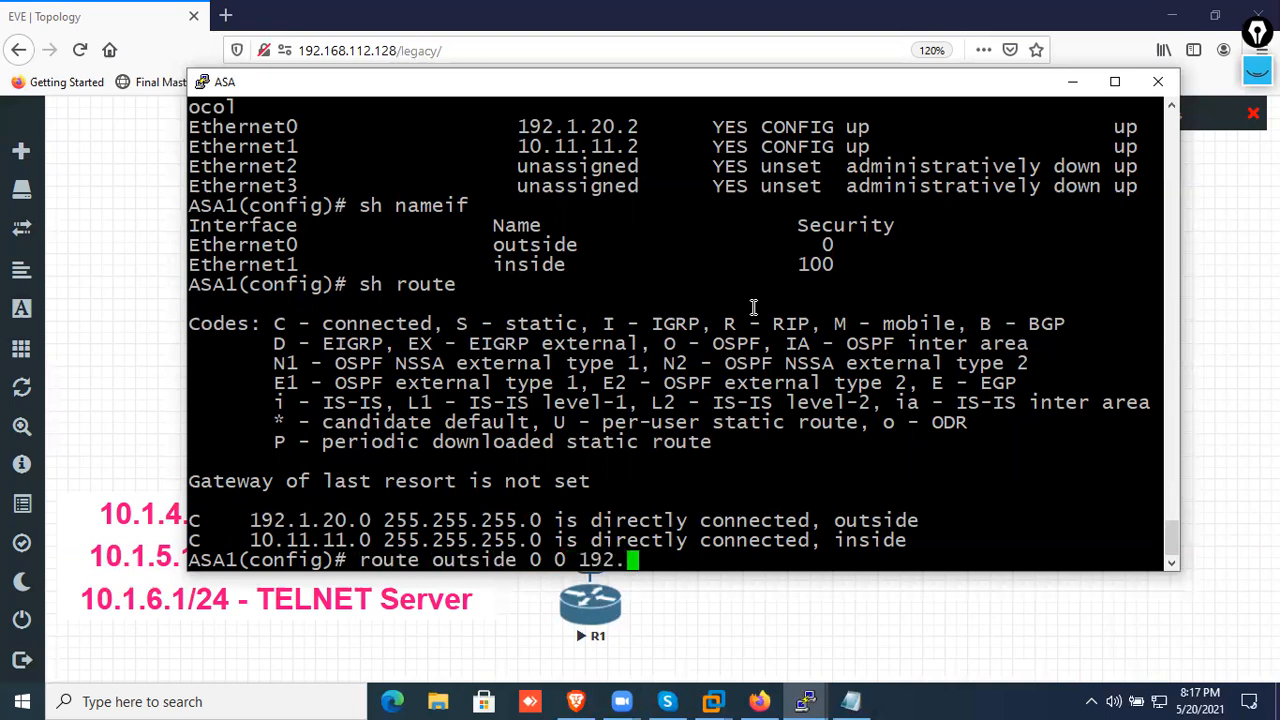
pyautogui.write('1.20.2')
pyautogui.press('BackSpace')
pyautogui.write('1.20.1')
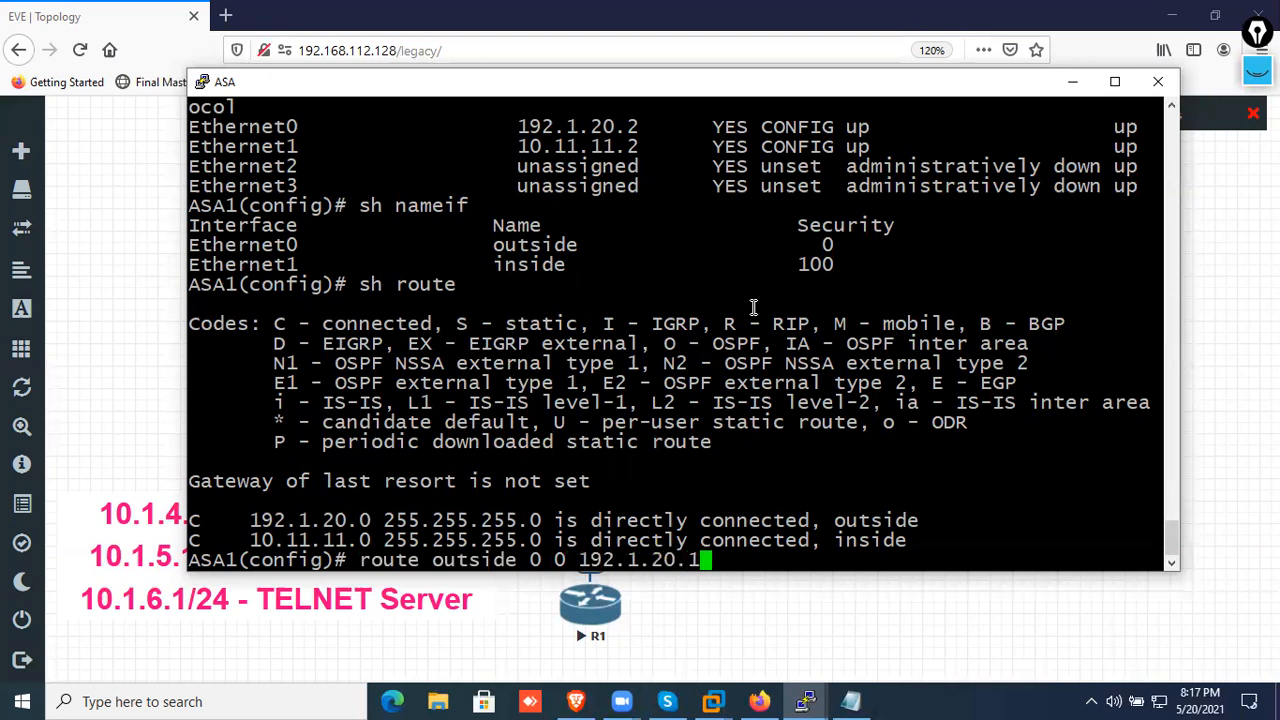
pyautogui.press('Return')
pyautogui.press('Return')
pyautogui.press('Return')
pyautogui.press('Return')
# Check the new default route with "sh route", highlighting its destination and next hop in the output
pyautogui.write('sh route')
pyautogui.press('Return')
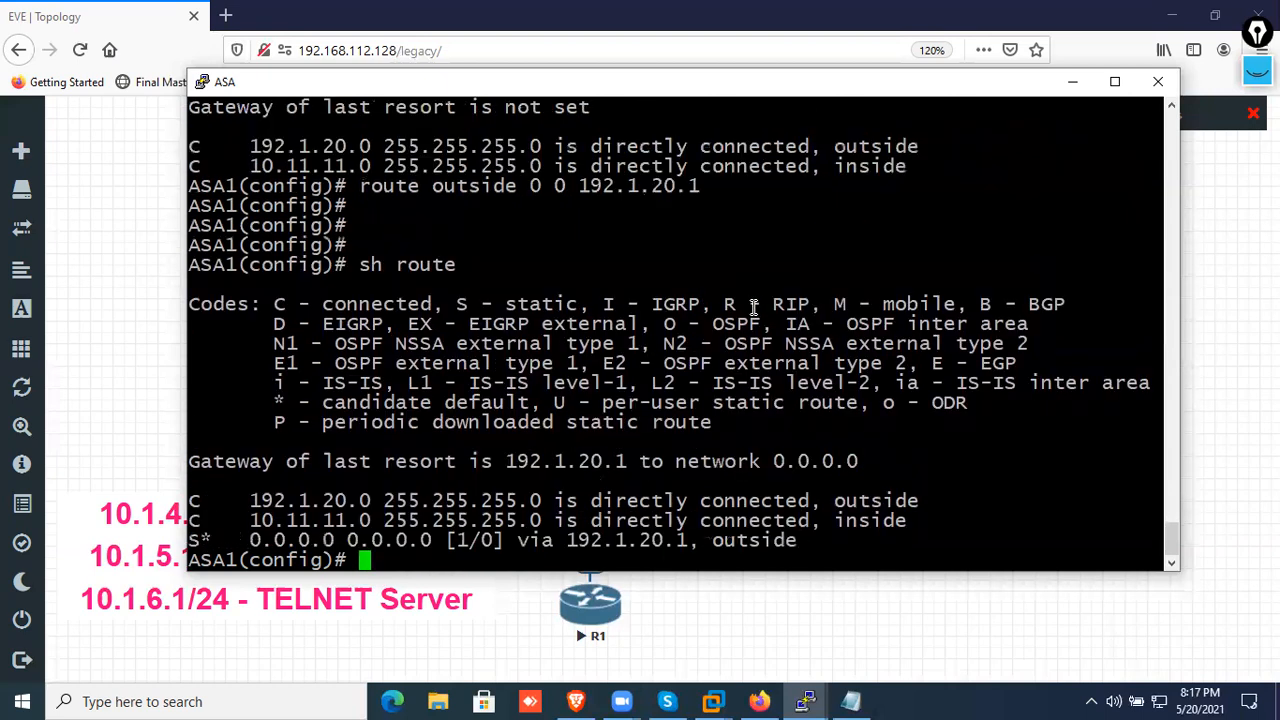
pyautogui.moveTo(249, 543); pyautogui.dragTo(505, 541)
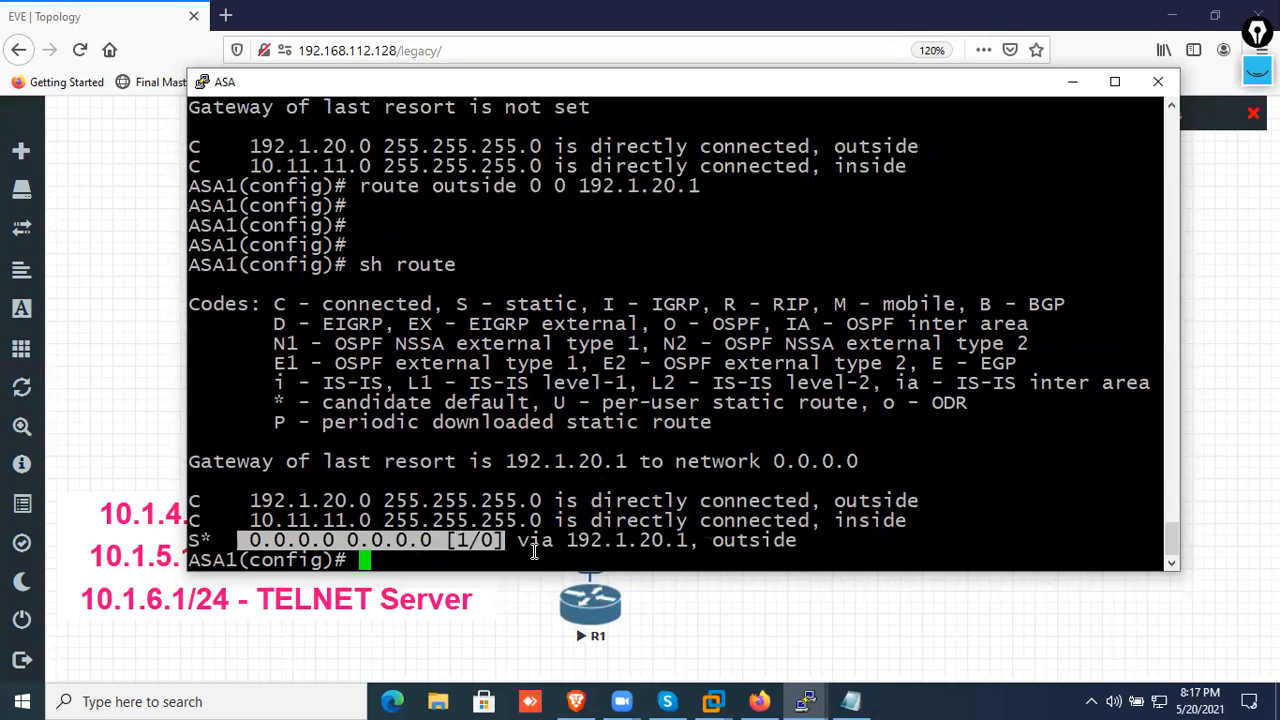
pyautogui.moveTo(569, 541); pyautogui.dragTo(716, 541)
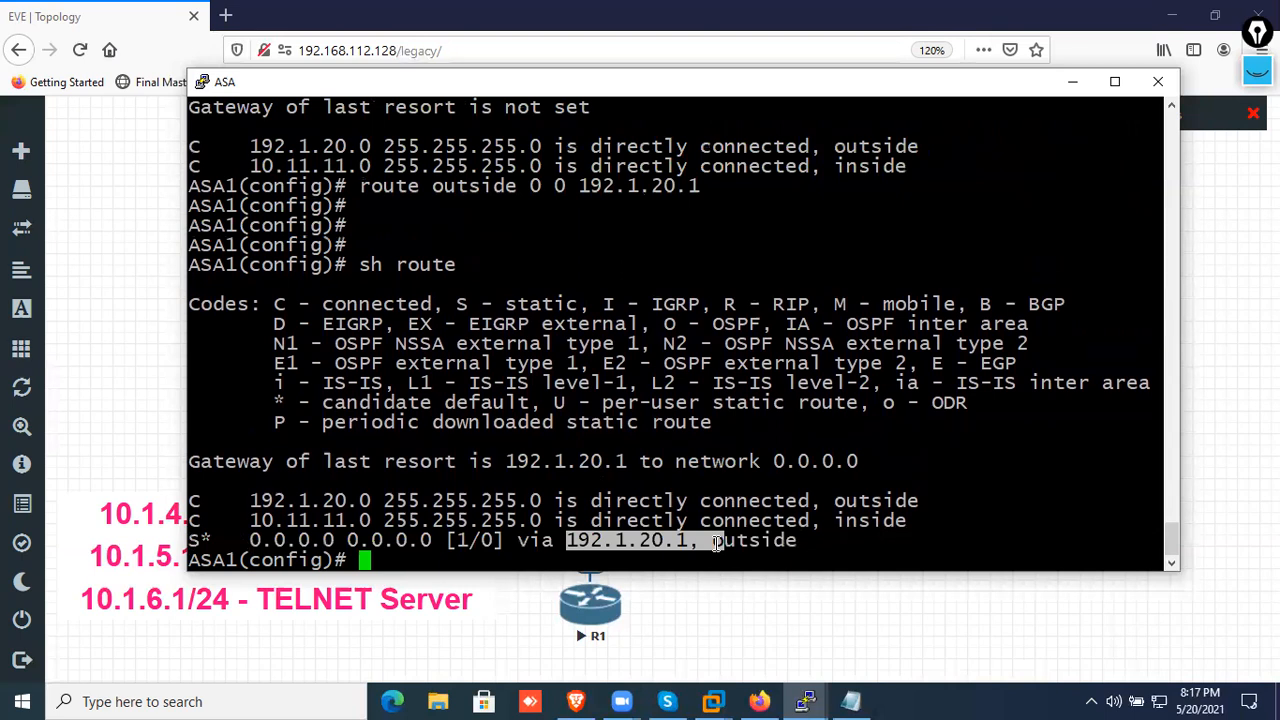
# Test the ASA's connectivity to its outside next hop with "ping 192.1.20.1" and clear space with blank prompt lines
pyautogui.write('ping 192.1.20.1')
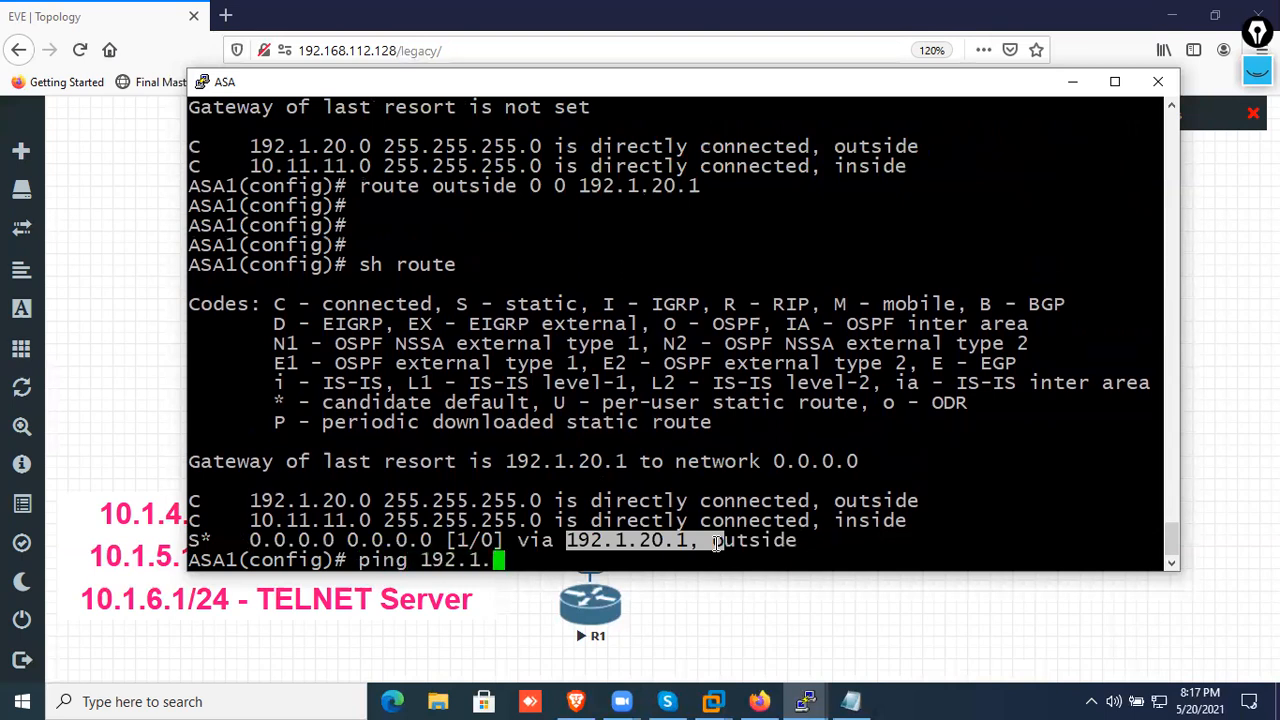
pyautogui.press('Return')
pyautogui.press('Return')
pyautogui.press('Return')
pyautogui.press('Return')
pyautogui.press('Return')
pyautogui.press('Return')
pyautogui.press('Return')
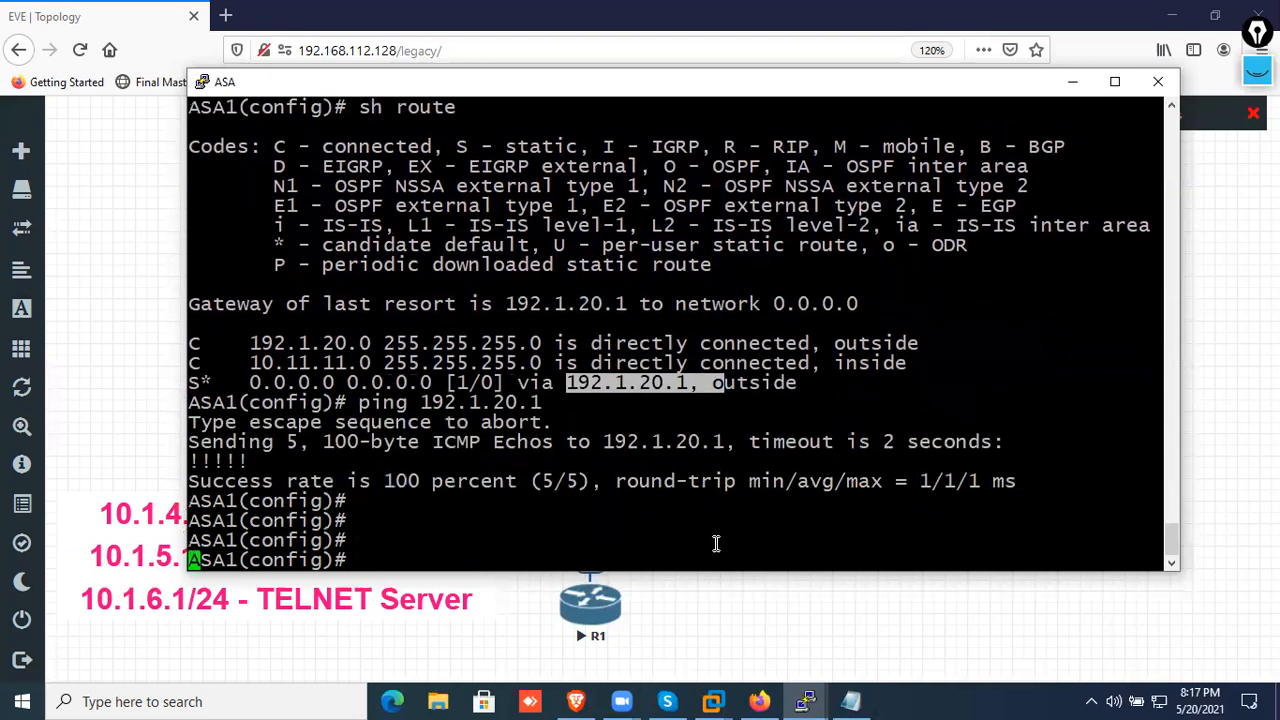
pyautogui.press('Return')
pyautogui.press('Return')
pyautogui.press('Return')
pyautogui.press('Return')
pyautogui.press('Return')
pyautogui.press('Return')
pyautogui.press('Return')
pyautogui.press('Return')
pyautogui.press('Return')
pyautogui.press('Return')
pyautogui.press('Return')
pyautogui.press('Return')
pyautogui.press('Return')
pyautogui.press('Return')
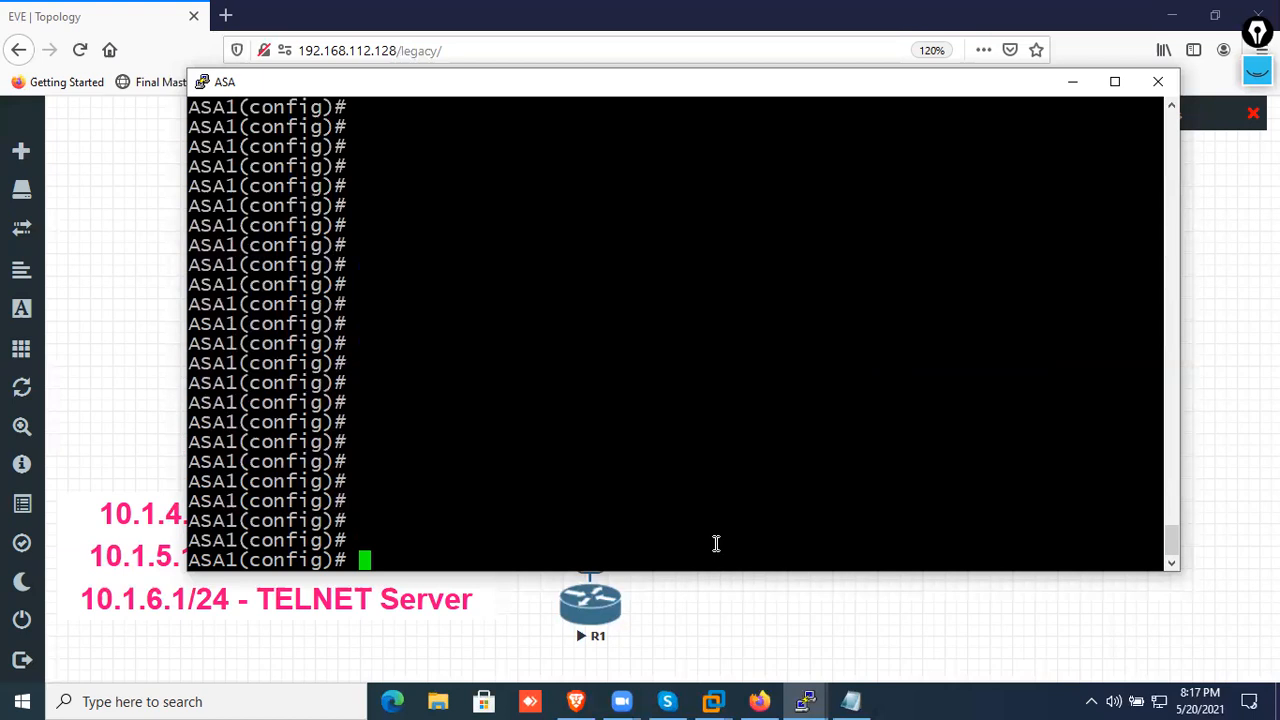
# Create a network object for the translated addresses on the ASA with "object network POOL-A"
pyautogui.write('object neytwo')
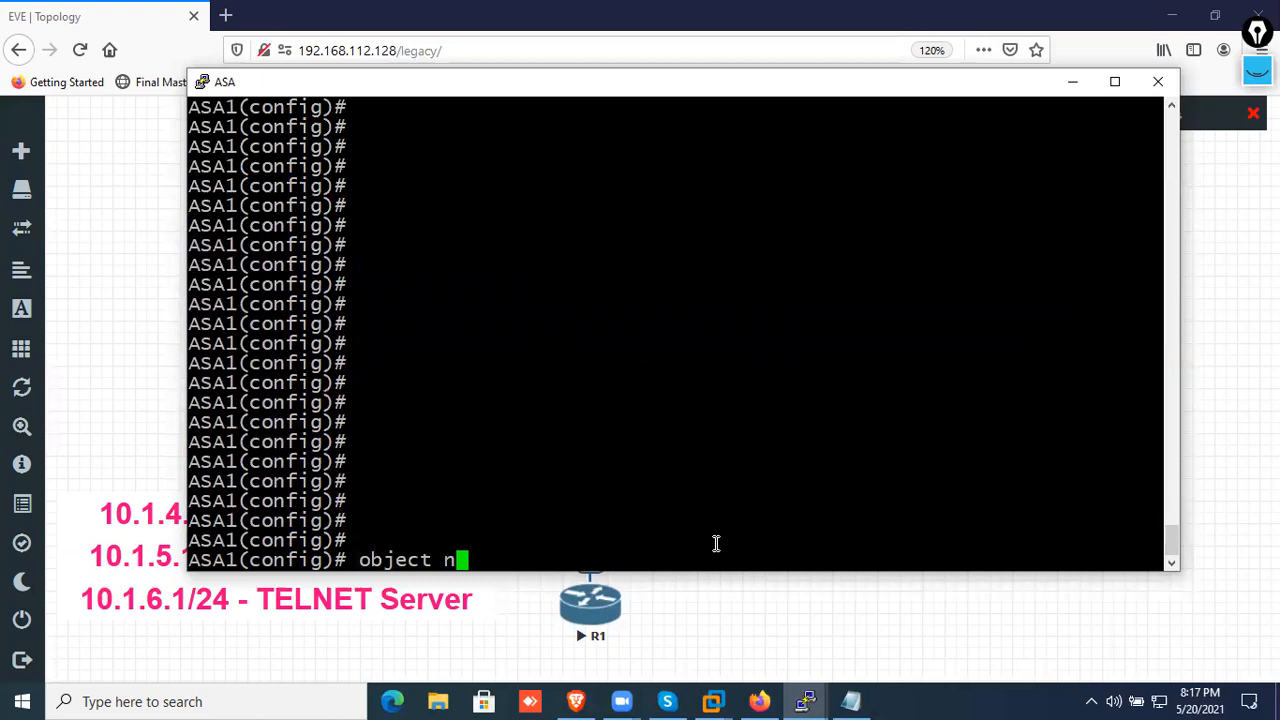
pyautogui.press('BackSpace')
pyautogui.press('BackSpace')
pyautogui.press('BackSpace')
pyautogui.write('work')
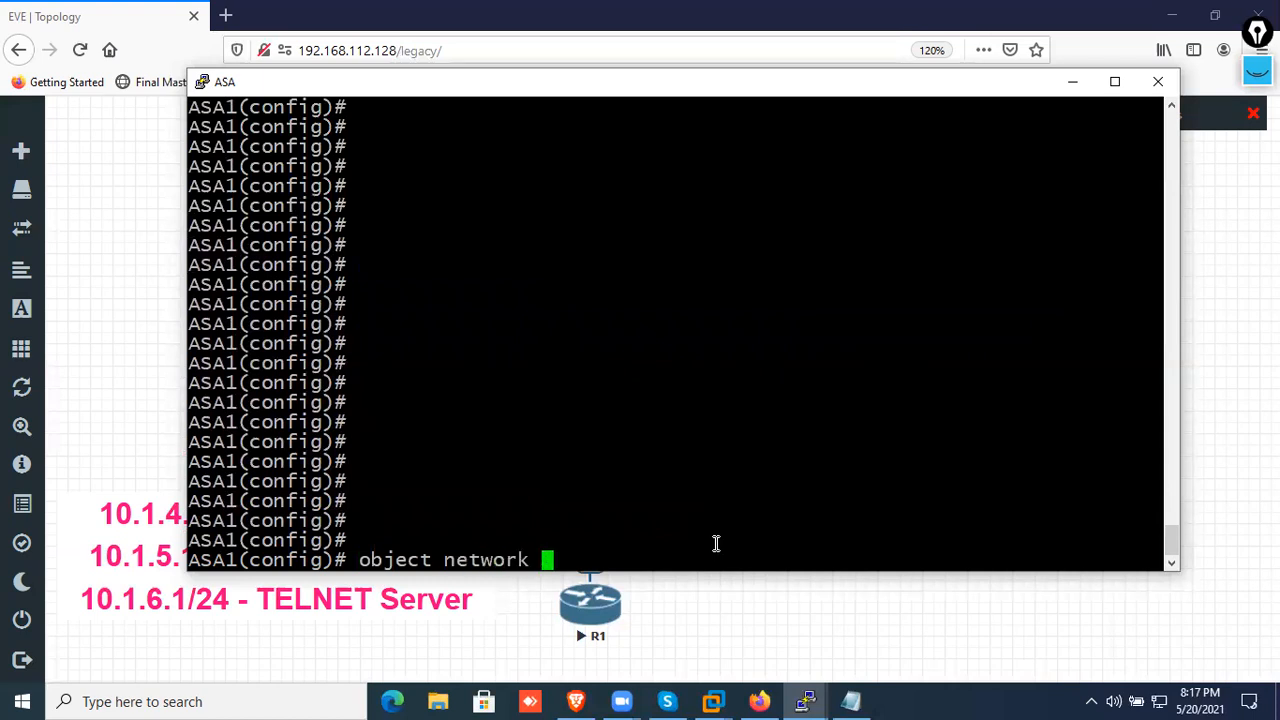
pyautogui.write(' POOL-A')
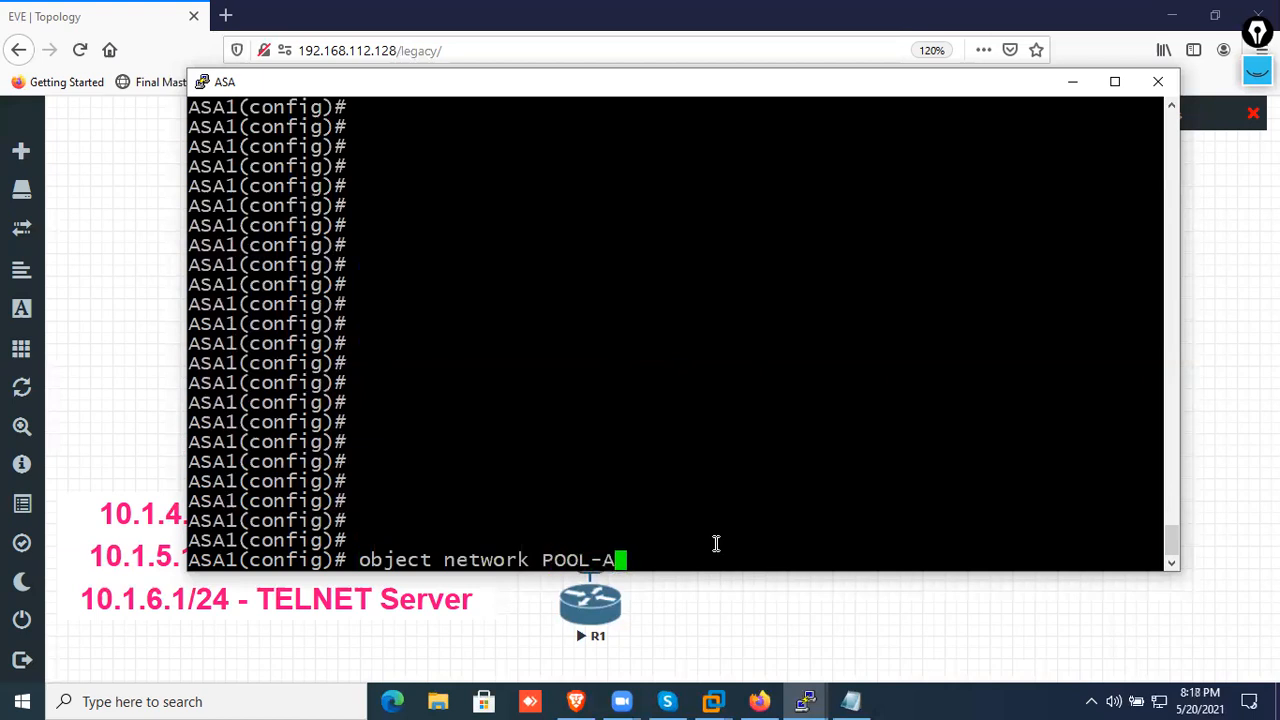
pyautogui.press('Return')
# Define POOL-A's addresses with "range 192.1.20.50 192.1.20.100" and exit the object's configuration
pyautogui.write('range 192.1.20.50 1')
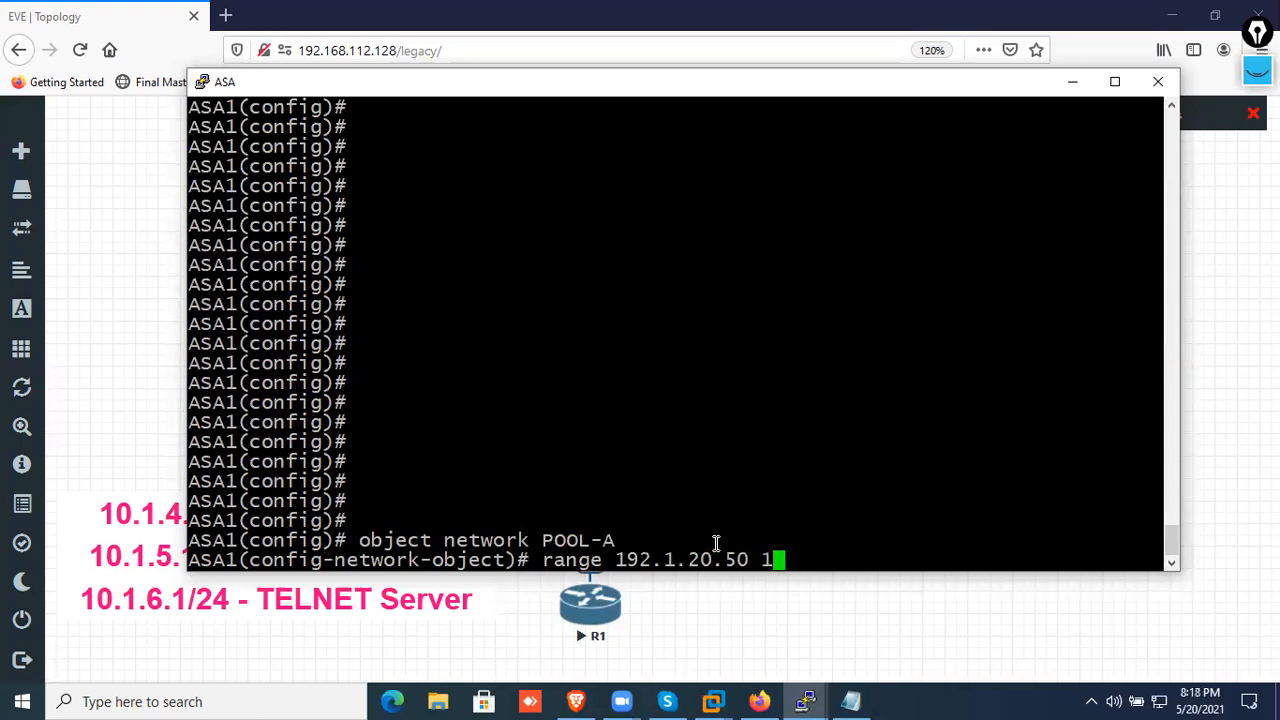
pyautogui.write('92.1.20.100')
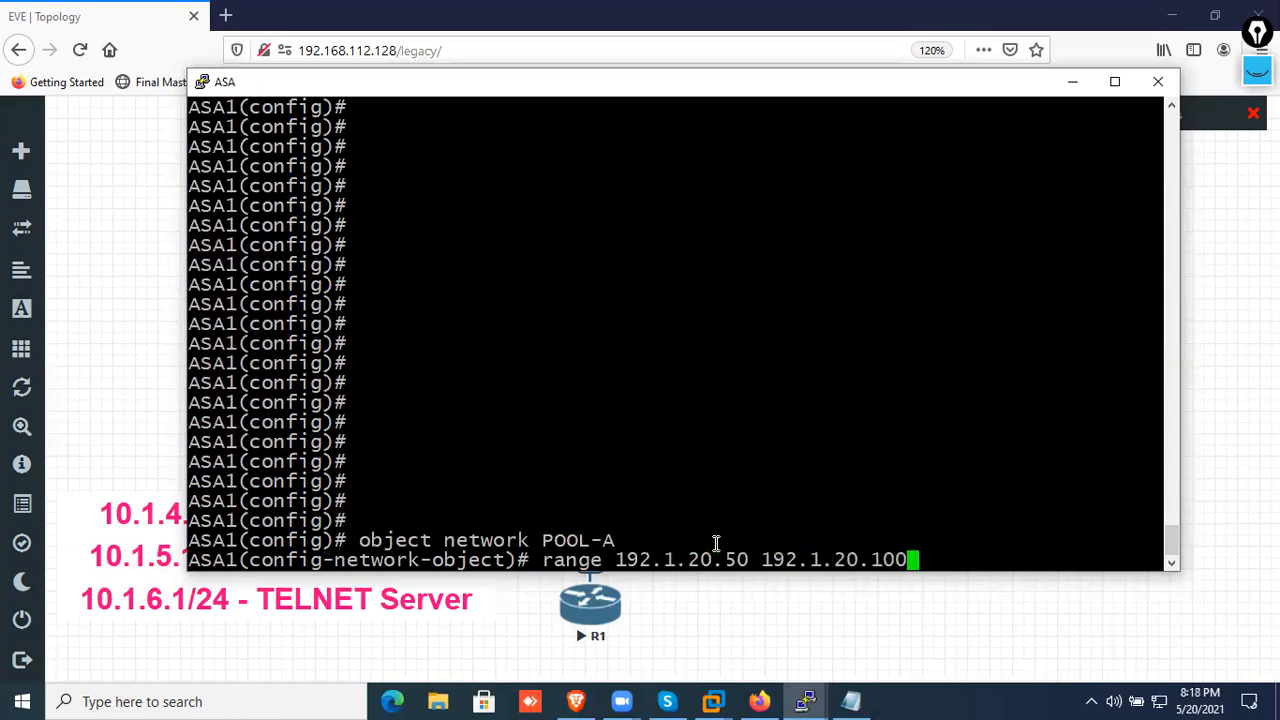
pyautogui.press('Return')
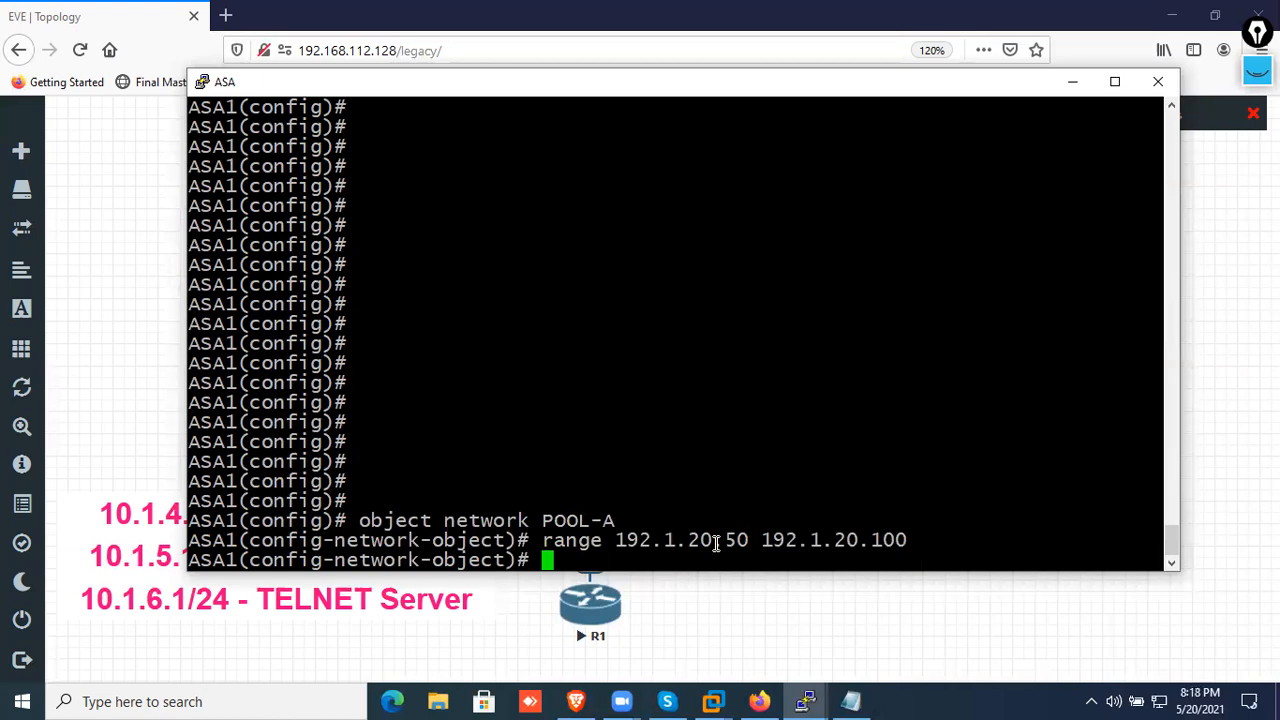
pyautogui.press('Return')
pyautogui.press('Return')
pyautogui.write('exit')
pyautogui.press('Return')
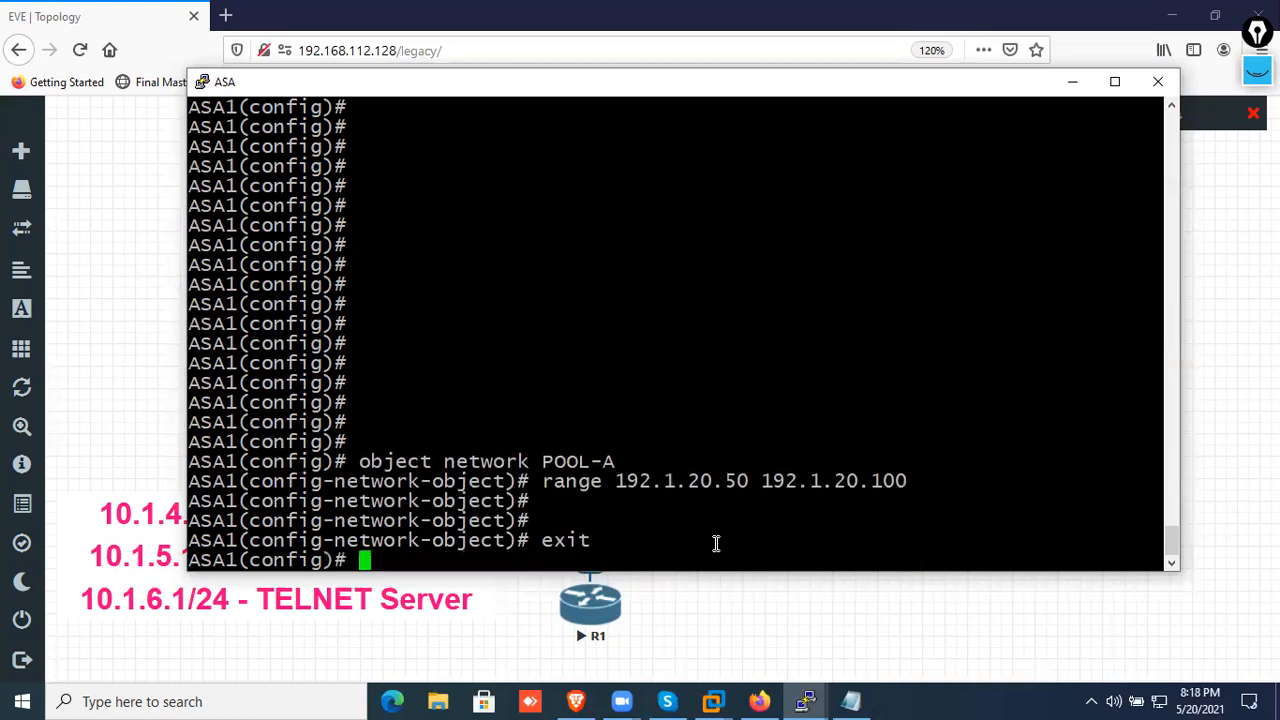
pyautogui.press('Return')
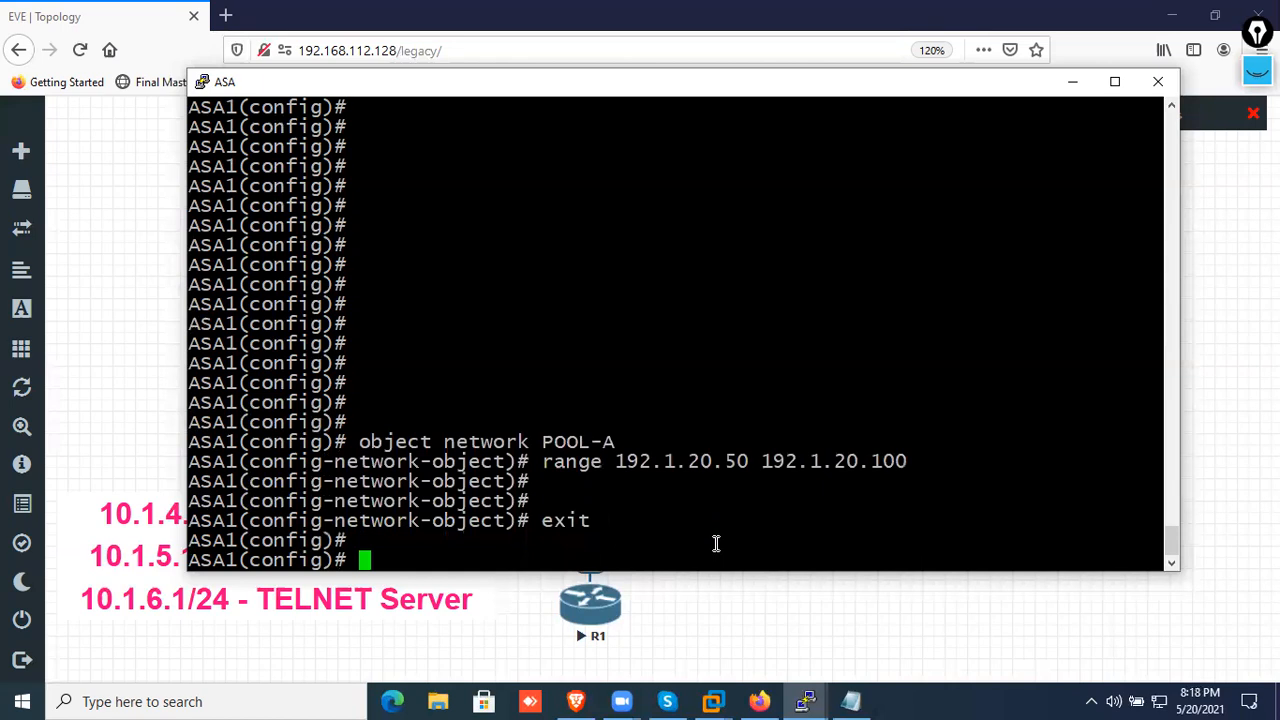
# Create a network object for the inside network with "object network IN-NET", correcting the misspelled keyword
pyautogui.write('obejct')
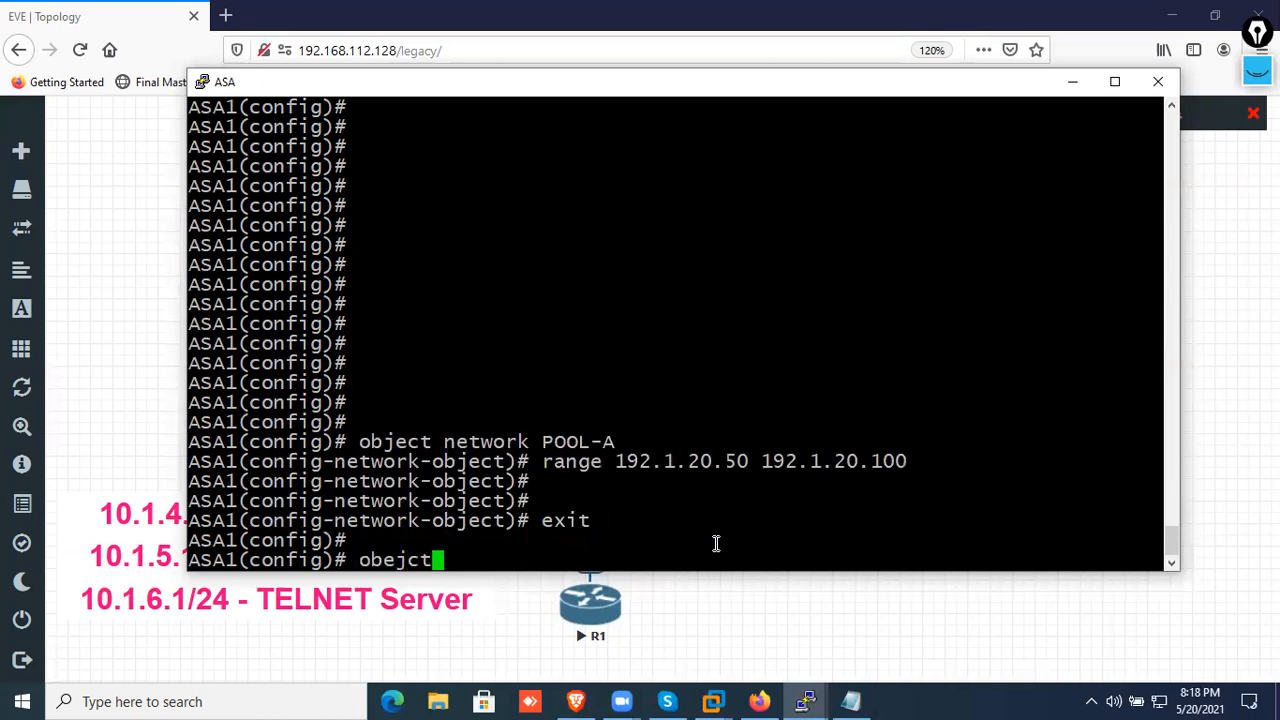
pyautogui.write(' networ')
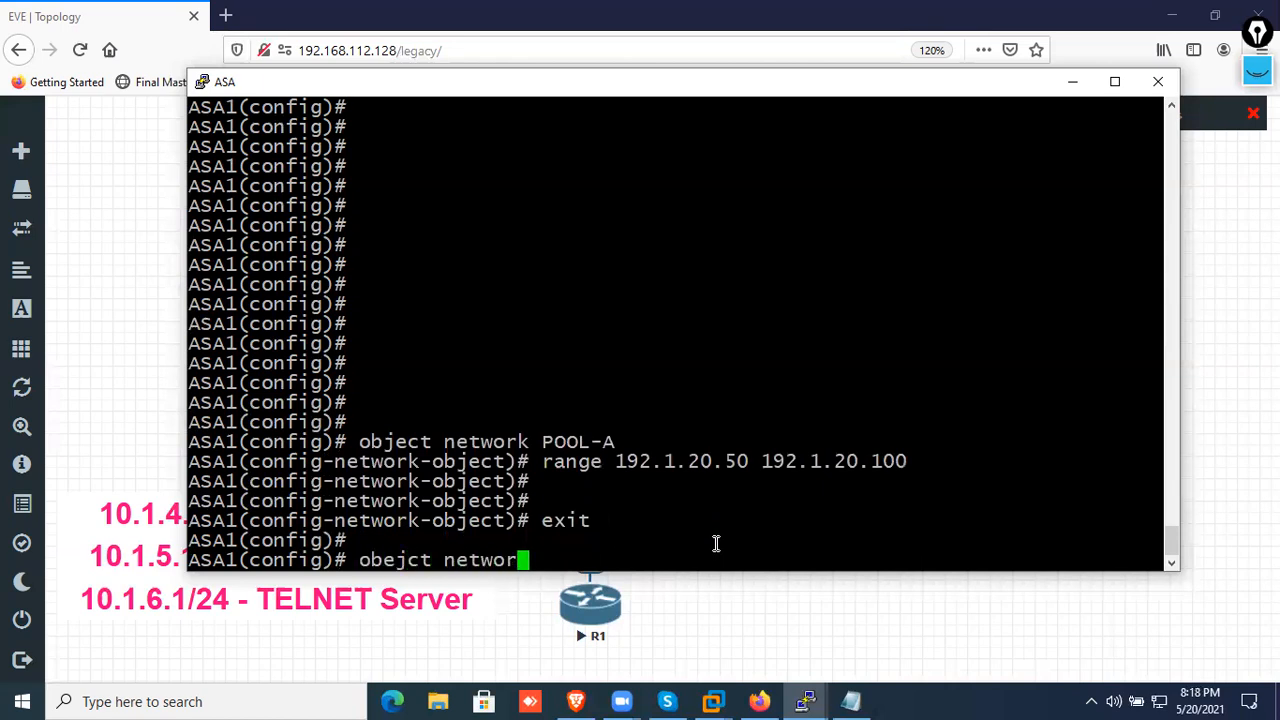
pyautogui.write('k IN-NET')
pyautogui.press('Return')
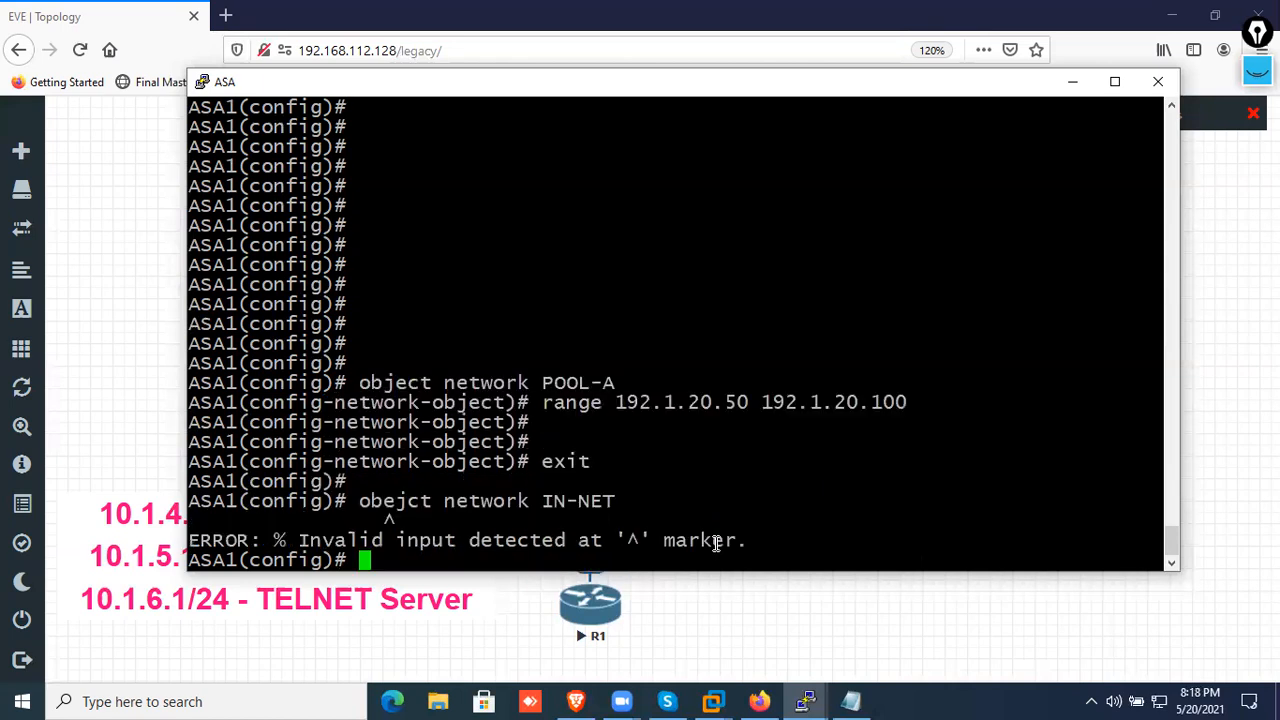
pyautogui.press('Up')
pyautogui.press('Left')
pyautogui.press('Left')
pyautogui.press('Left')
pyautogui.press('Left')
pyautogui.press('Left')
pyautogui.press('Left')
pyautogui.press('Left')
pyautogui.press('Left')
pyautogui.press('Left')
pyautogui.press('Left')
pyautogui.press('Left')
pyautogui.press('Left')
pyautogui.press('Left')
pyautogui.press('Left')
pyautogui.press('Left')
pyautogui.press('Left')
pyautogui.press('Left')
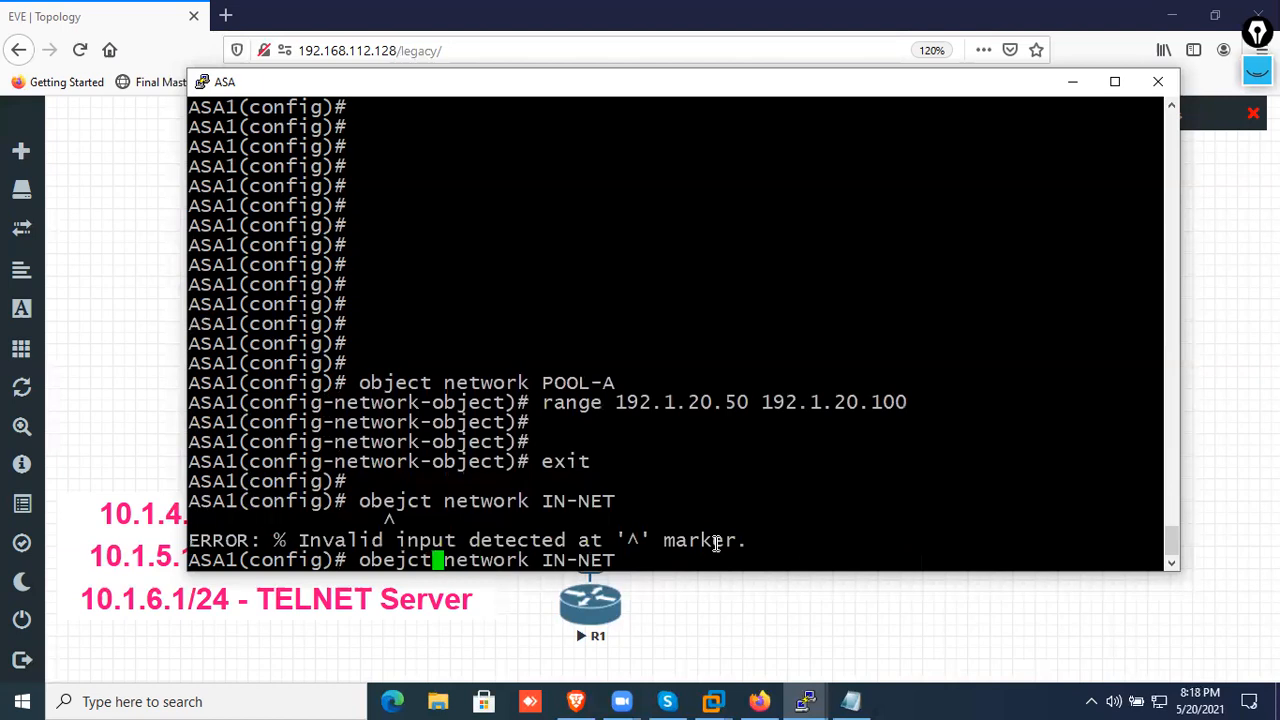
pyautogui.press('Left')
pyautogui.press('BackSpace')
pyautogui.press('Right')
pyautogui.write('e')
pyautogui.press('Return')
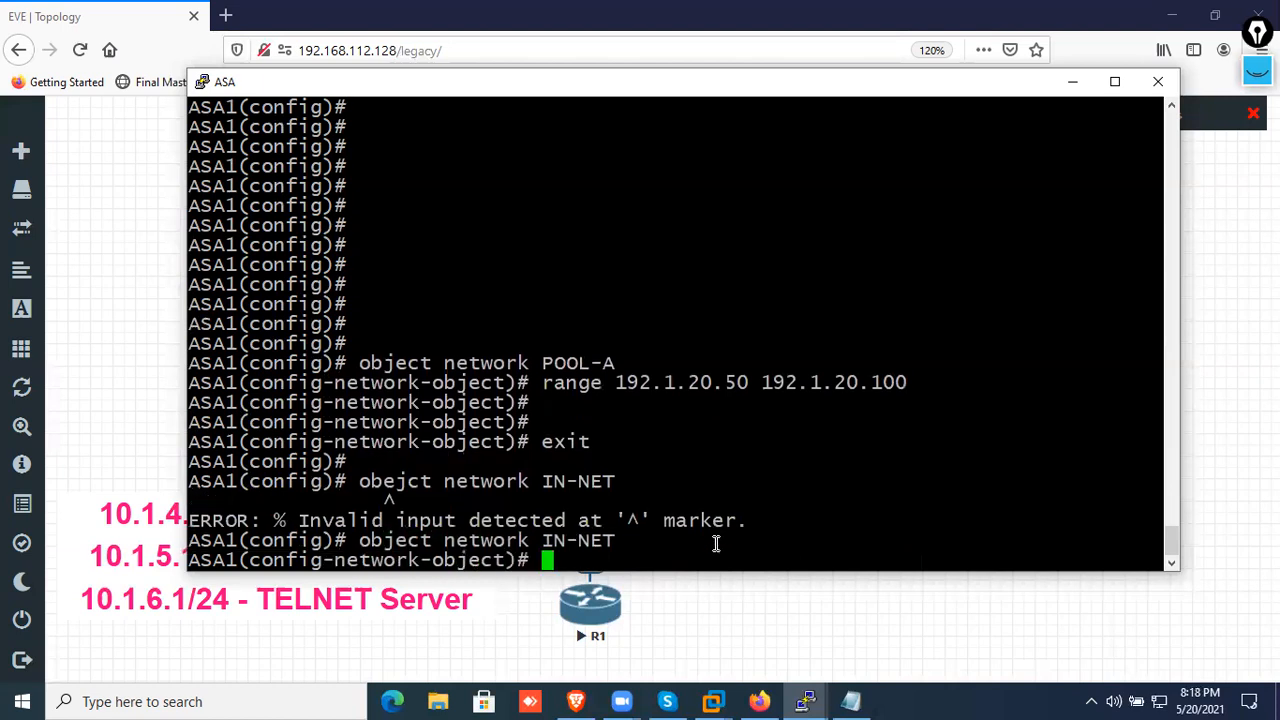
# Define the IN-NET object's inside network with "subnet 10.11.11.0 255.255.255.0"
pyautogui.press('Return')
pyautogui.press('Return')
pyautogui.write('subnet ')
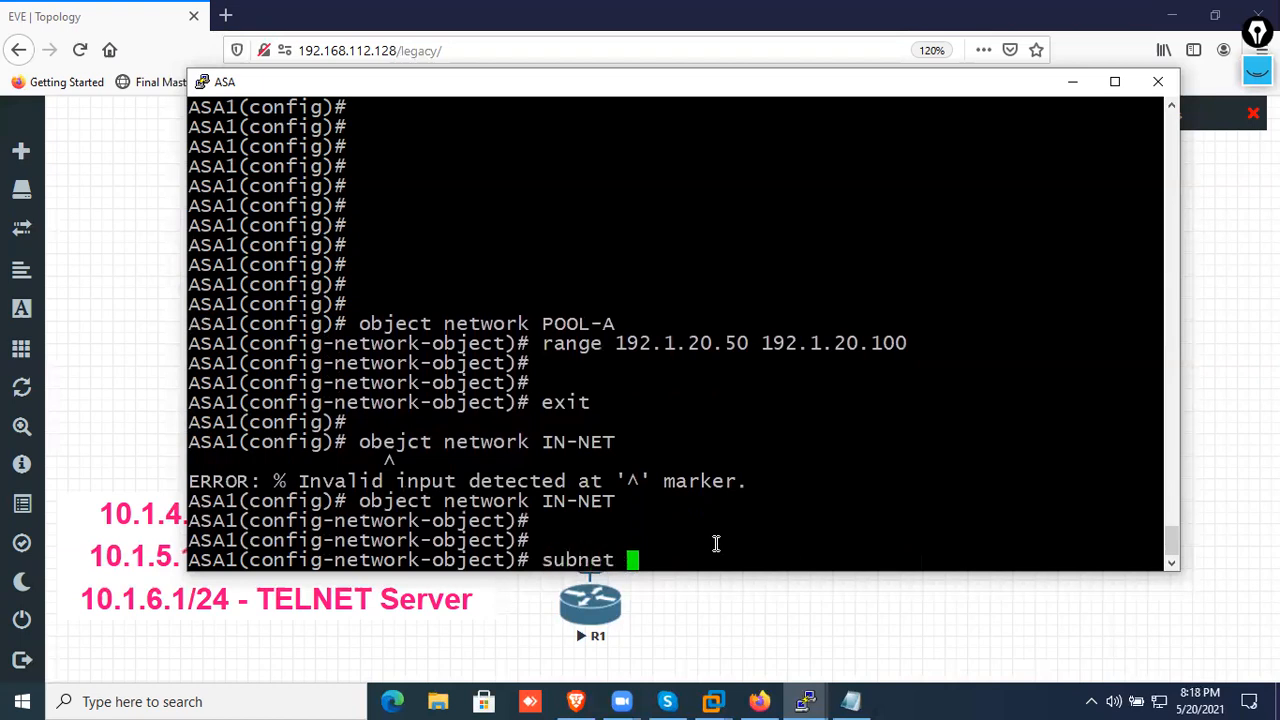
pyautogui.write('10.11.11.0 255.255.255.')
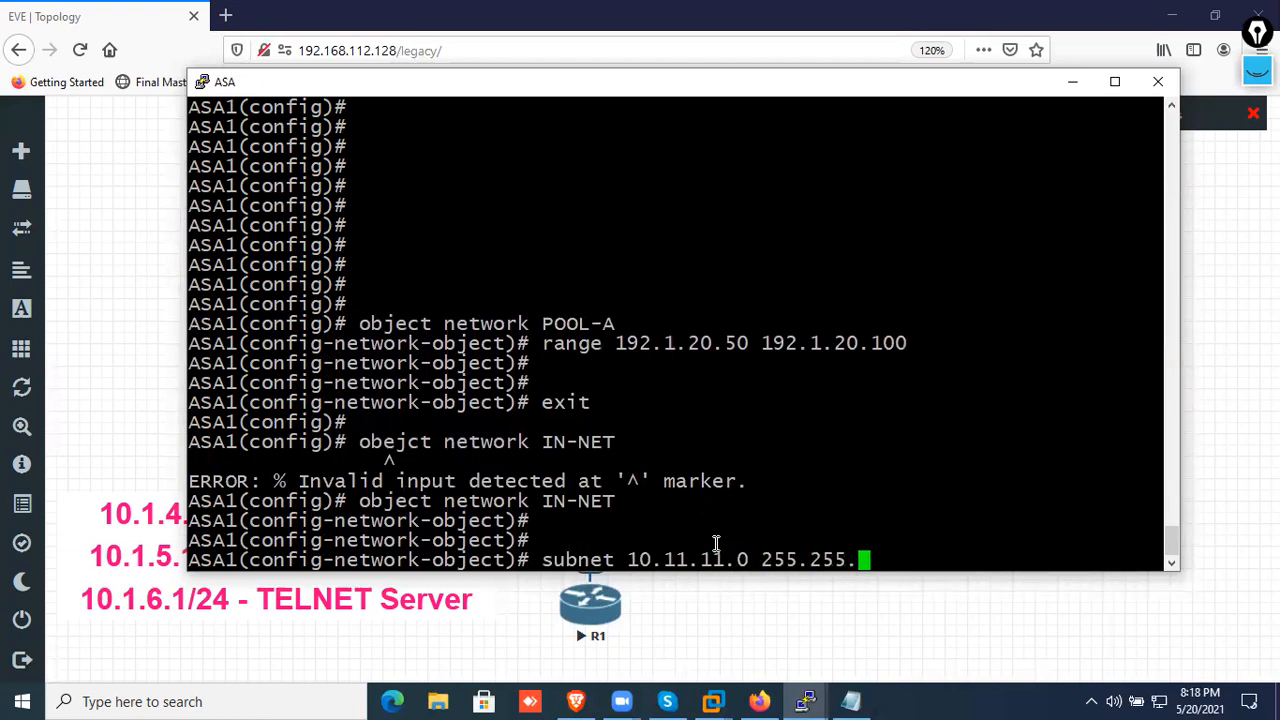
pyautogui.write('0')
pyautogui.press('Return')
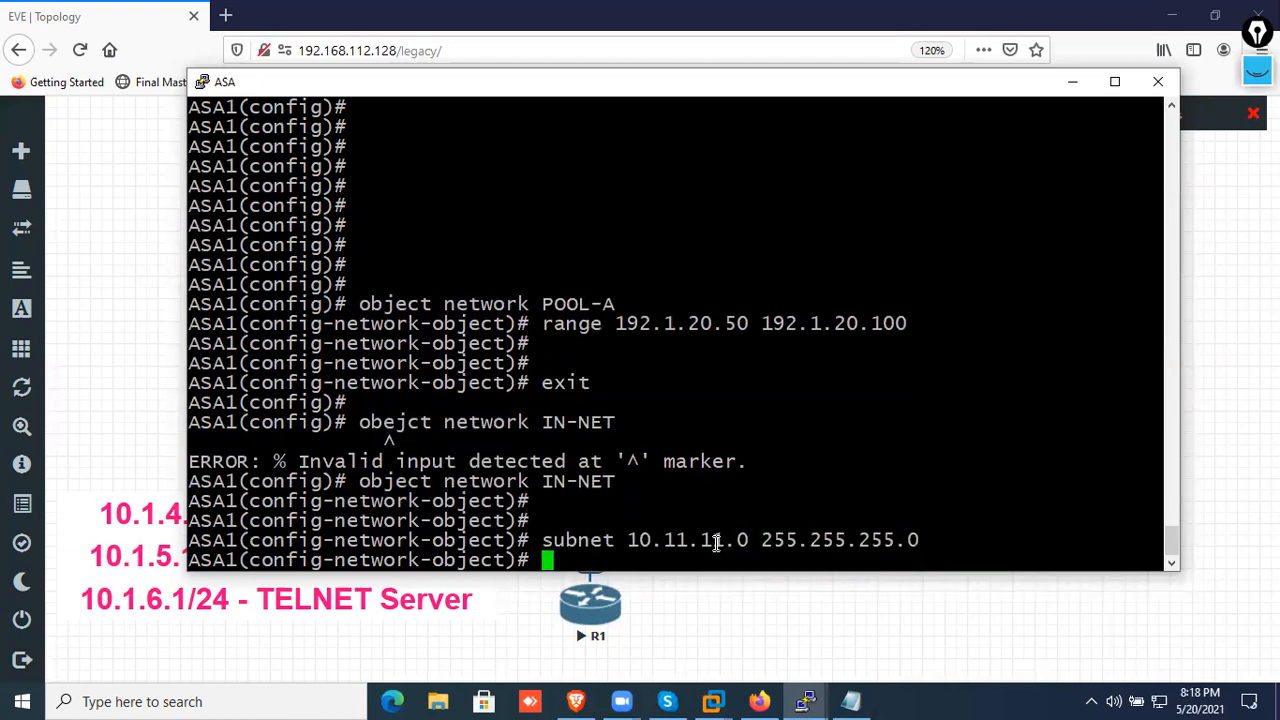
# Configure dynamic NAT for IN-NET with "nat (inside,outside) dynamic POOL-A" and return to privileged EXEC mode
pyautogui.write('nat (inside')
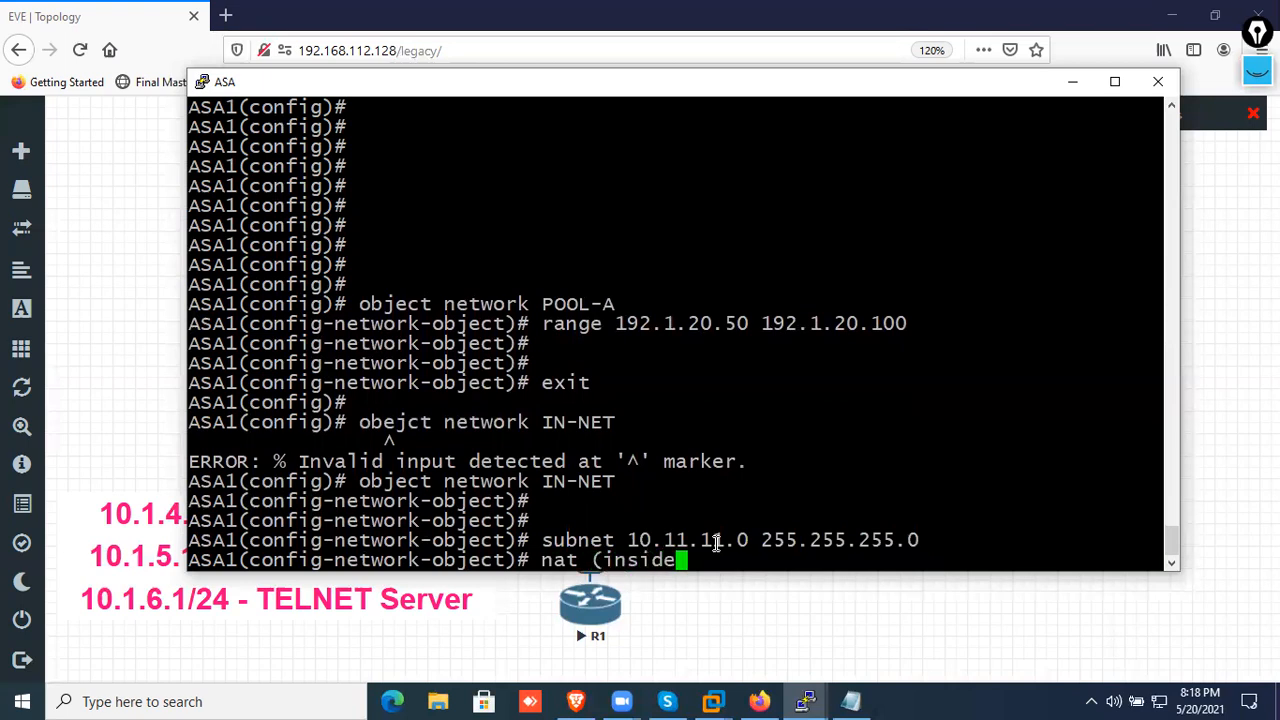
pyautogui.write(',outside')
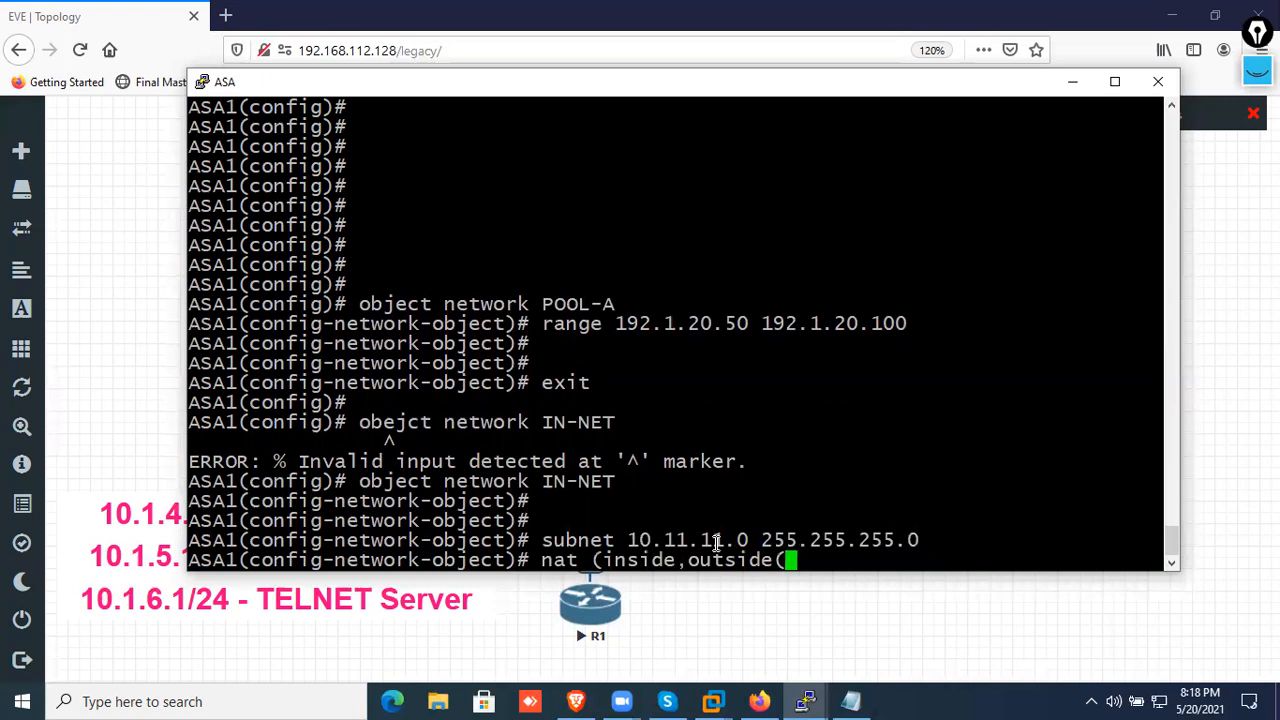
pyautogui.write(') dyn')
pyautogui.press('BackSpace')
pyautogui.write('namic ')
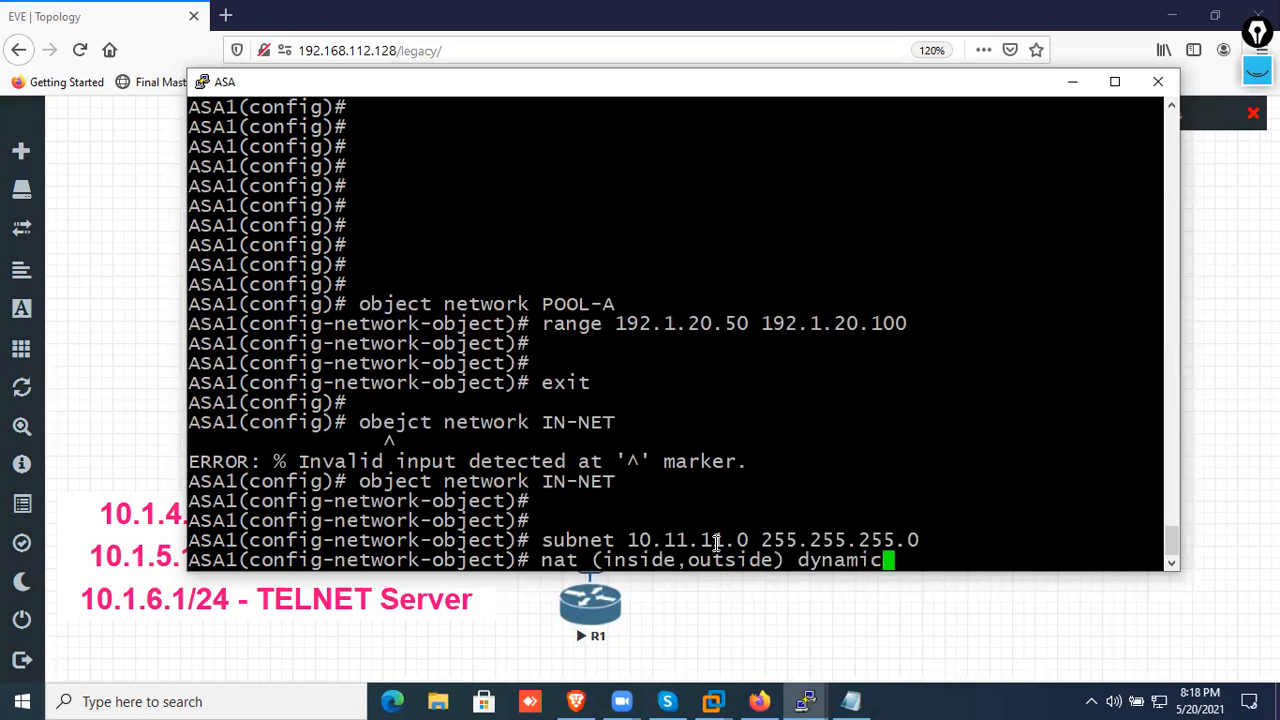
pyautogui.write('POOL')
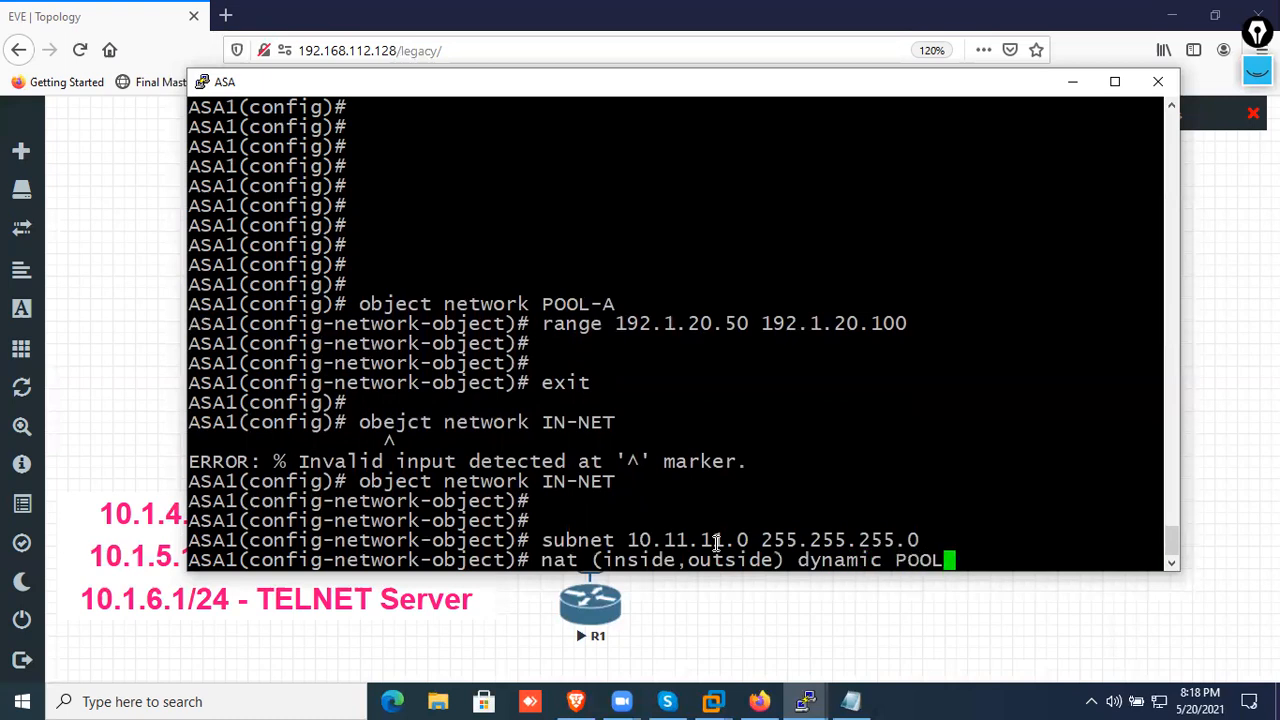
pyautogui.write('-A')
pyautogui.press('Return')
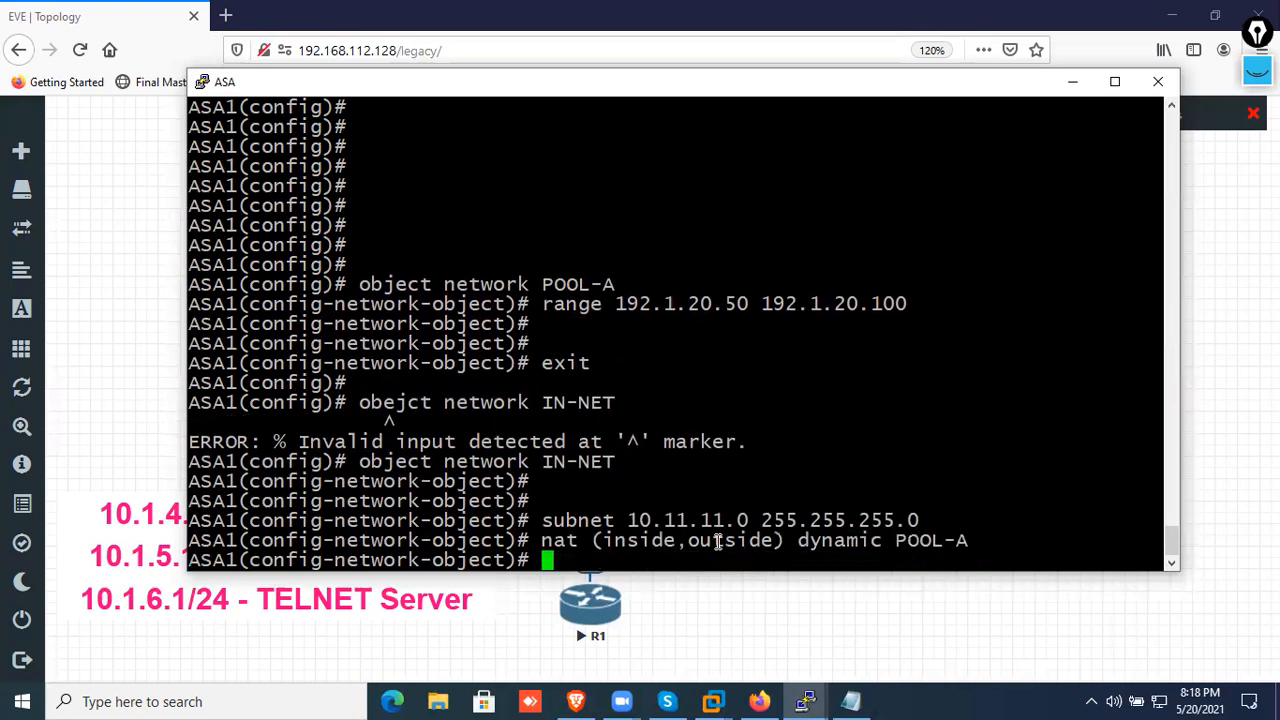
pyautogui.press('Return')
pyautogui.press('Return')
pyautogui.write('end')
pyautogui.press('Return')
pyautogui.press('Return')
pyautogui.press('Return')
# Display the ASA's NAT translation table with "sh xlate"
pyautogui.write('sh xkla')
pyautogui.press('BackSpace')
pyautogui.press('BackSpace')
pyautogui.write('a')
pyautogui.press('BackSpace')
pyautogui.press('BackSpace')
pyautogui.write('late')
pyautogui.press('Return')
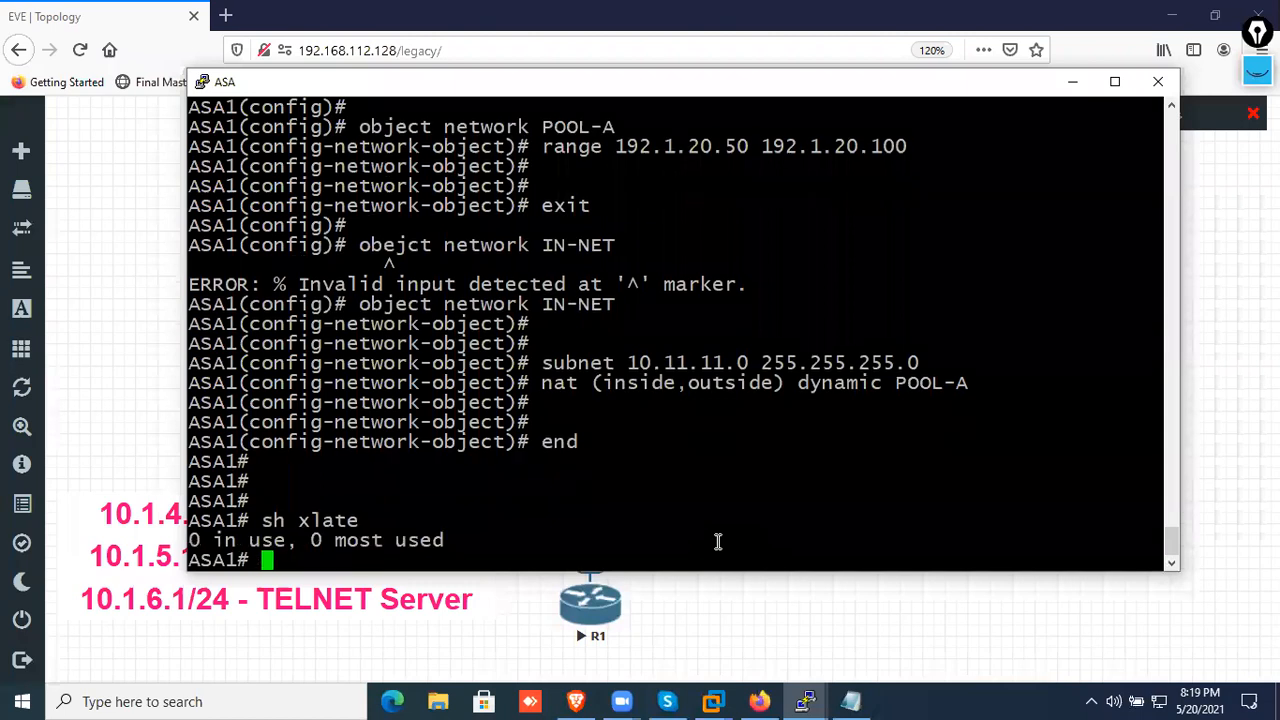
# Display the ASA's connection table with "sh conn"
pyautogui.press('Return')
pyautogui.press('Return')
pyautogui.write('s')
pyautogui.press('BackSpace')
pyautogui.write('sh conn')
pyautogui.press('Return')
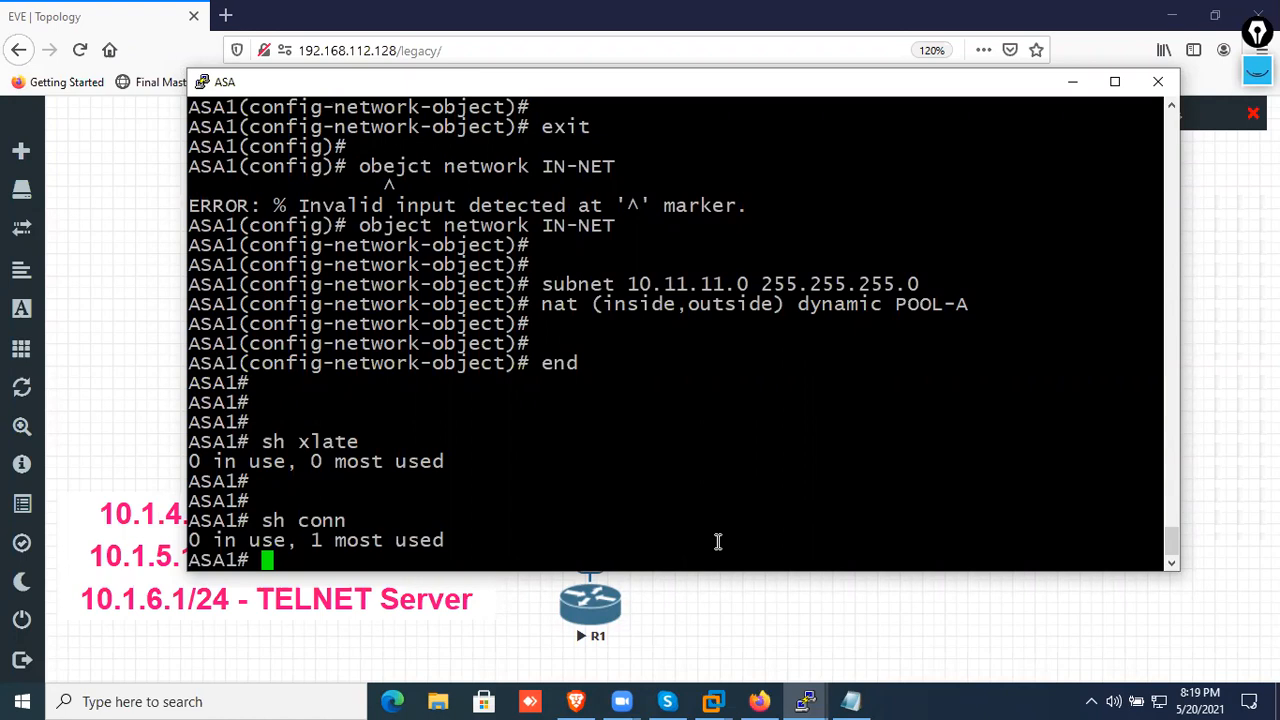
# Switch to R2's console and enter privileged EXEC mode
pyautogui.click(790, 629)
pyautogui.click(594, 190)
pyautogui.press('Return')
pyautogui.press('Return')
pyautogui.press('Return')
pyautogui.press('Return')
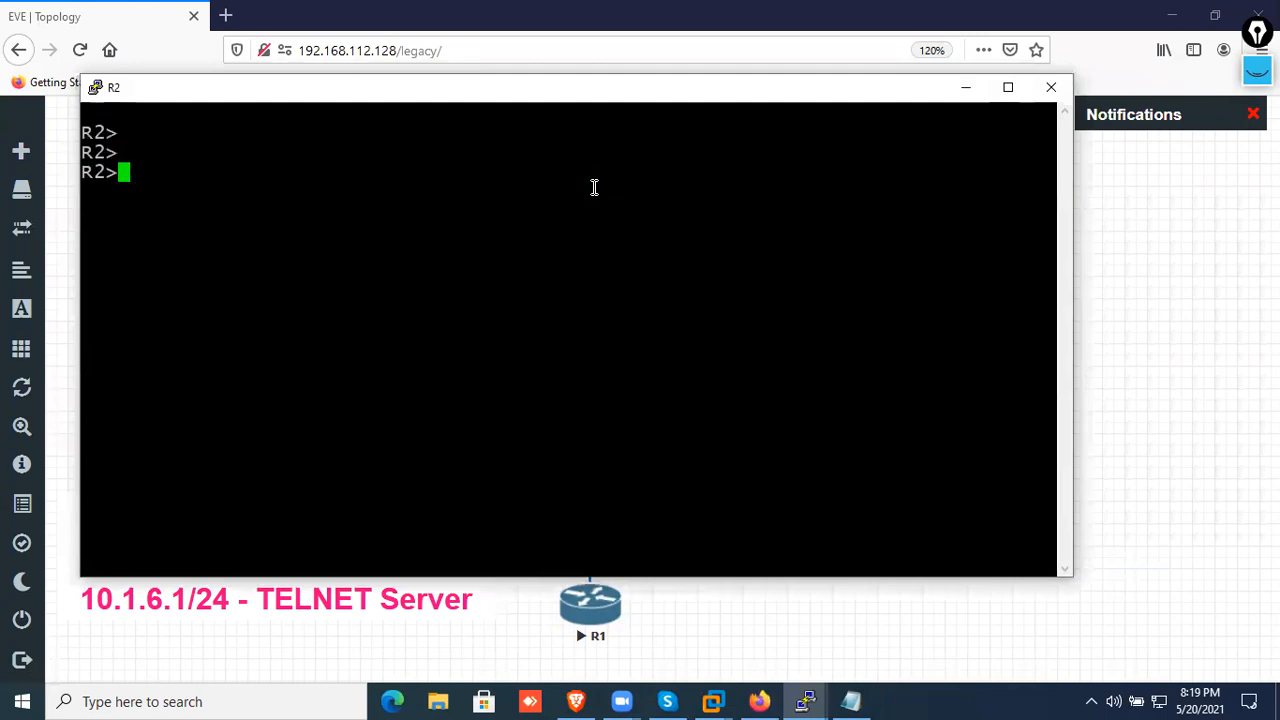
pyautogui.write('en')
pyautogui.press('Return')
pyautogui.press('Return')
pyautogui.press('Return')
# Check R2's Telnet line settings with "sh runn | s line vty 0 4", highlight the output and minimize the console
pyautogui.write('sh r')
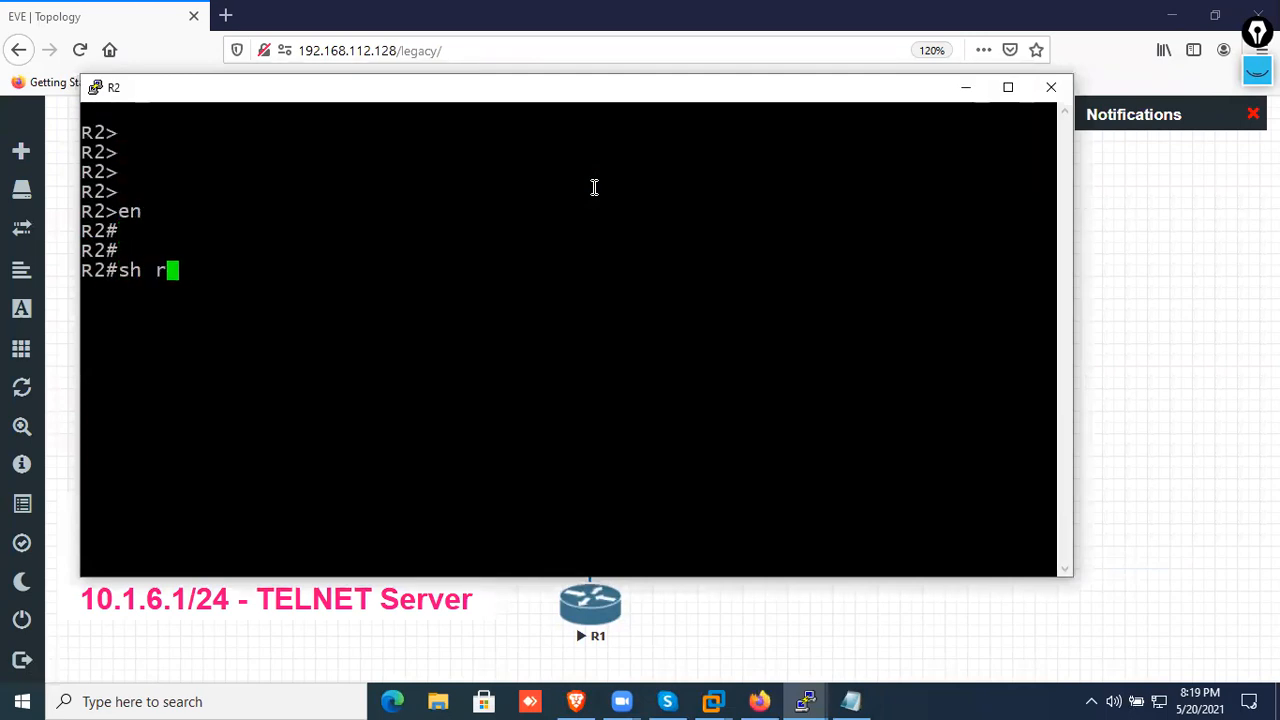
pyautogui.write('unn | s  li')
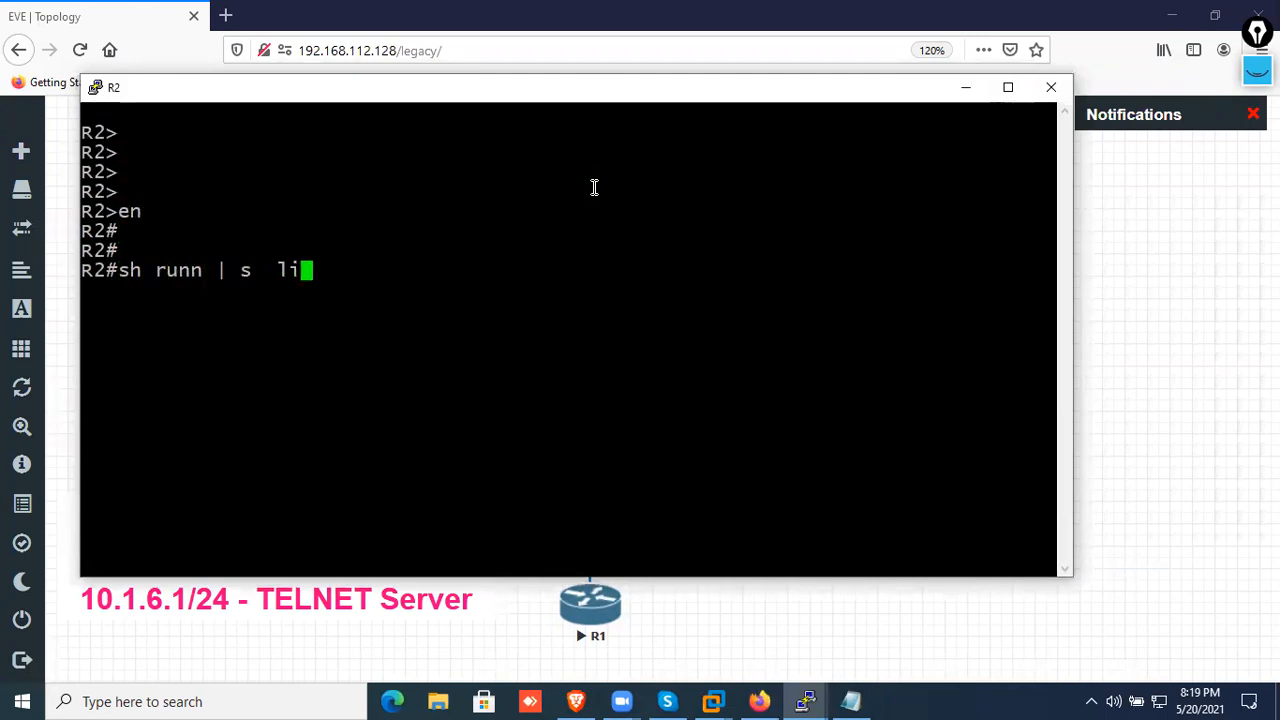
pyautogui.write('ne vty 0 4')
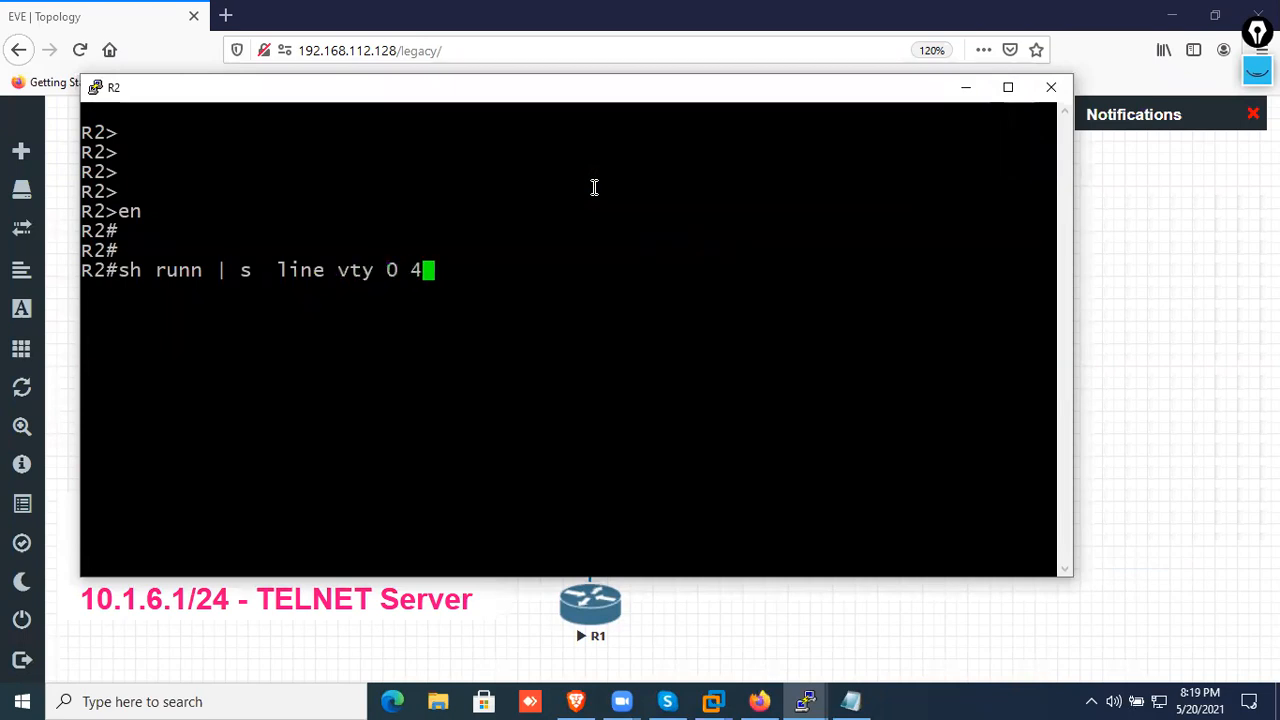
pyautogui.press('Return')
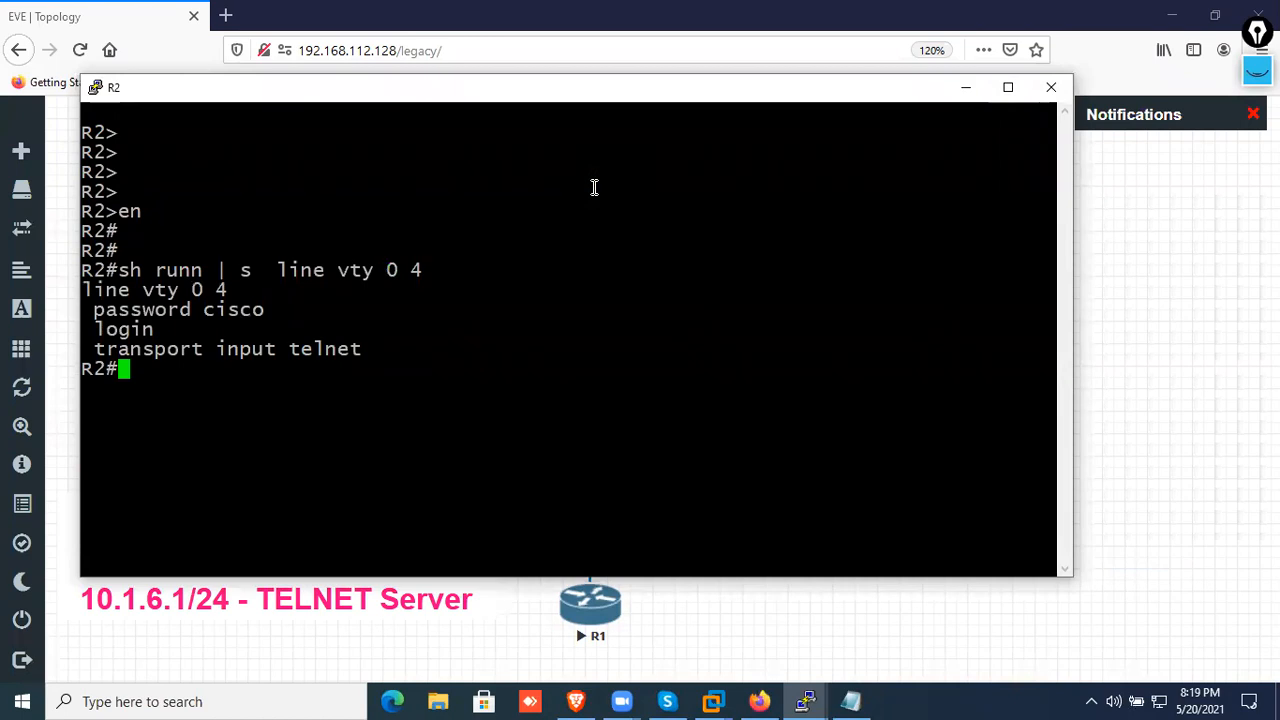
pyautogui.moveTo(190, 349); pyautogui.dragTo(40, 292)
pyautogui.click(612, 315)
pyautogui.click(966, 89)
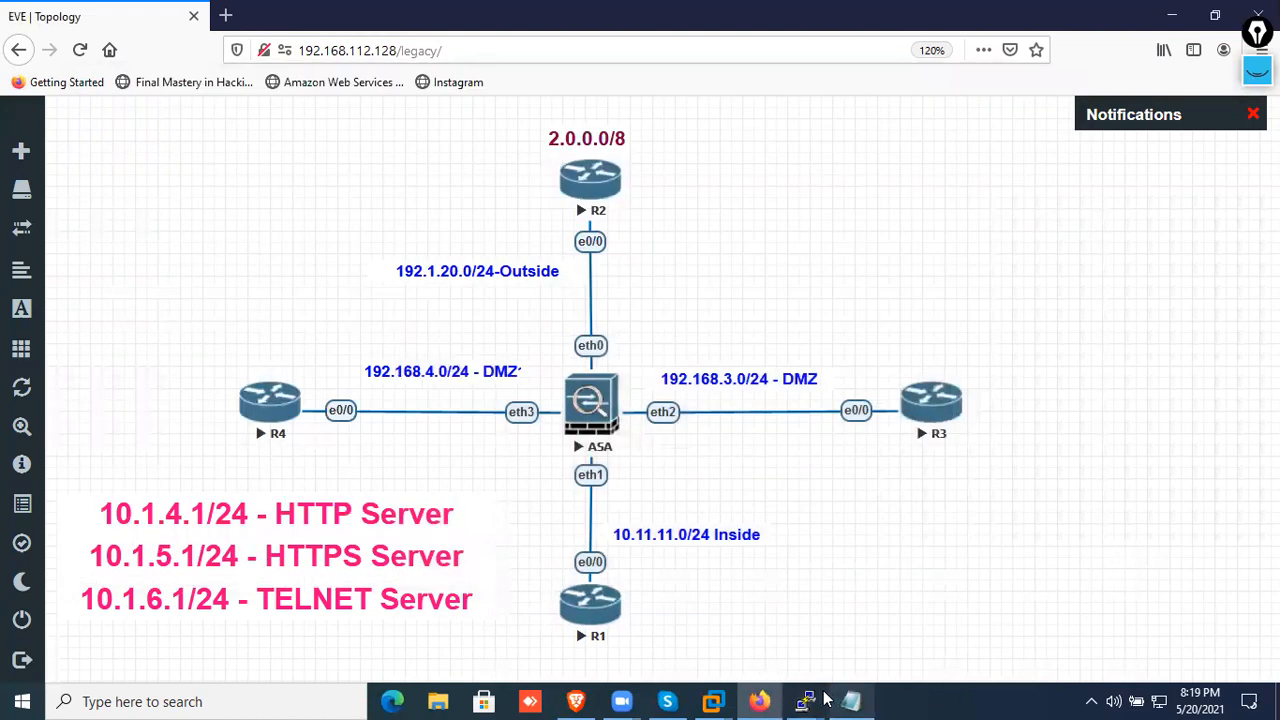
# Switch to R1's console and start a Telnet connection to R2 with "telnet 192.1.20.1"
pyautogui.moveTo(826, 699)
pyautogui.click(776, 636)
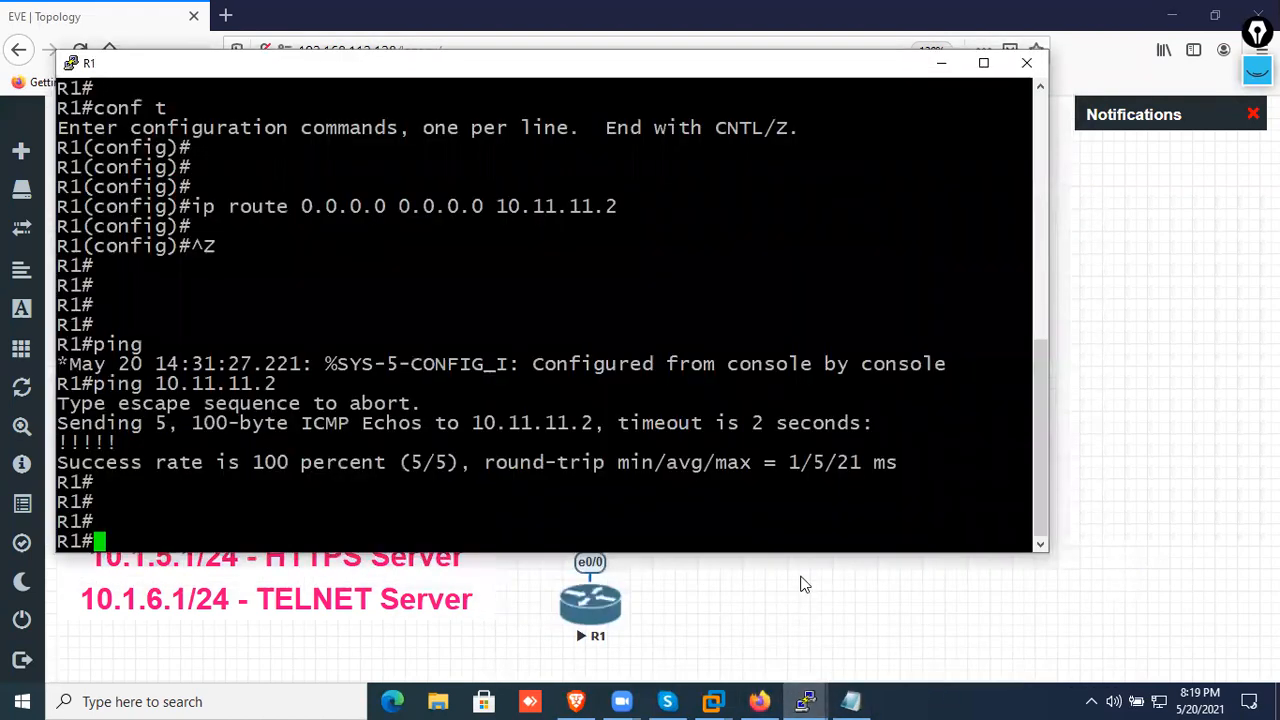
pyautogui.press('Return')
pyautogui.press('Return')
pyautogui.press('Return')
pyautogui.write('telne')
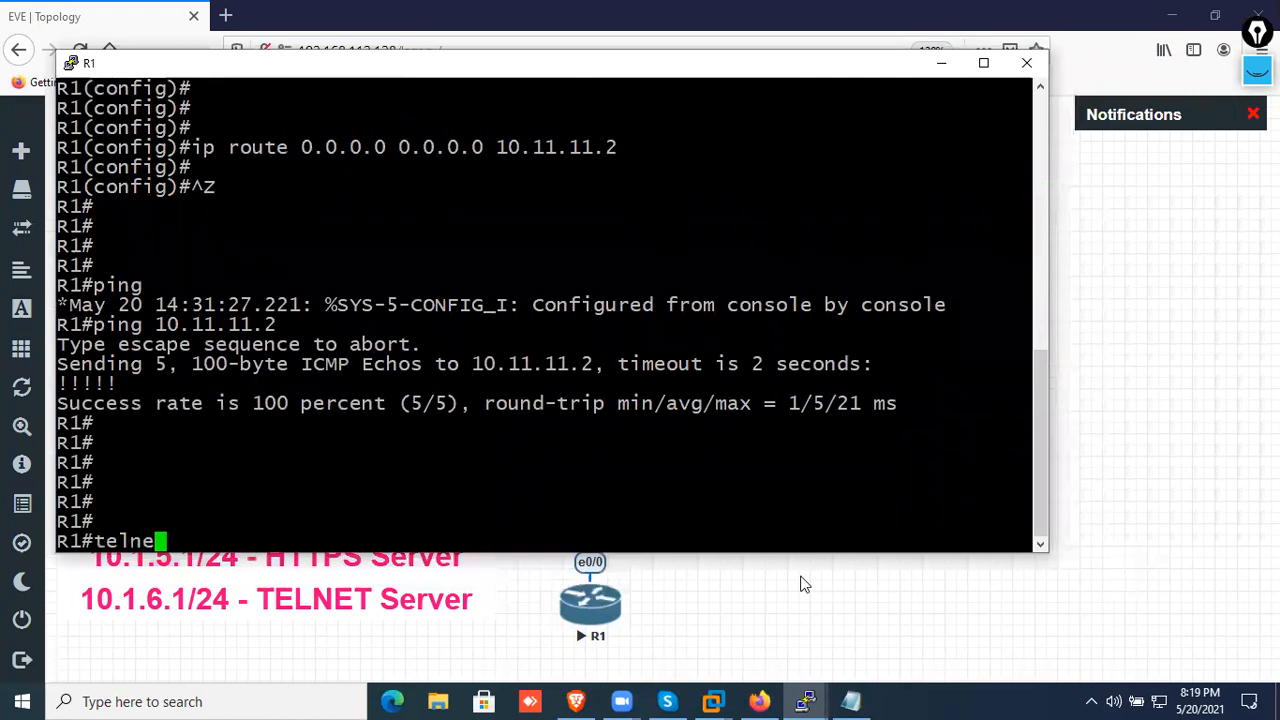
pyautogui.write('t 192.1.20.1')
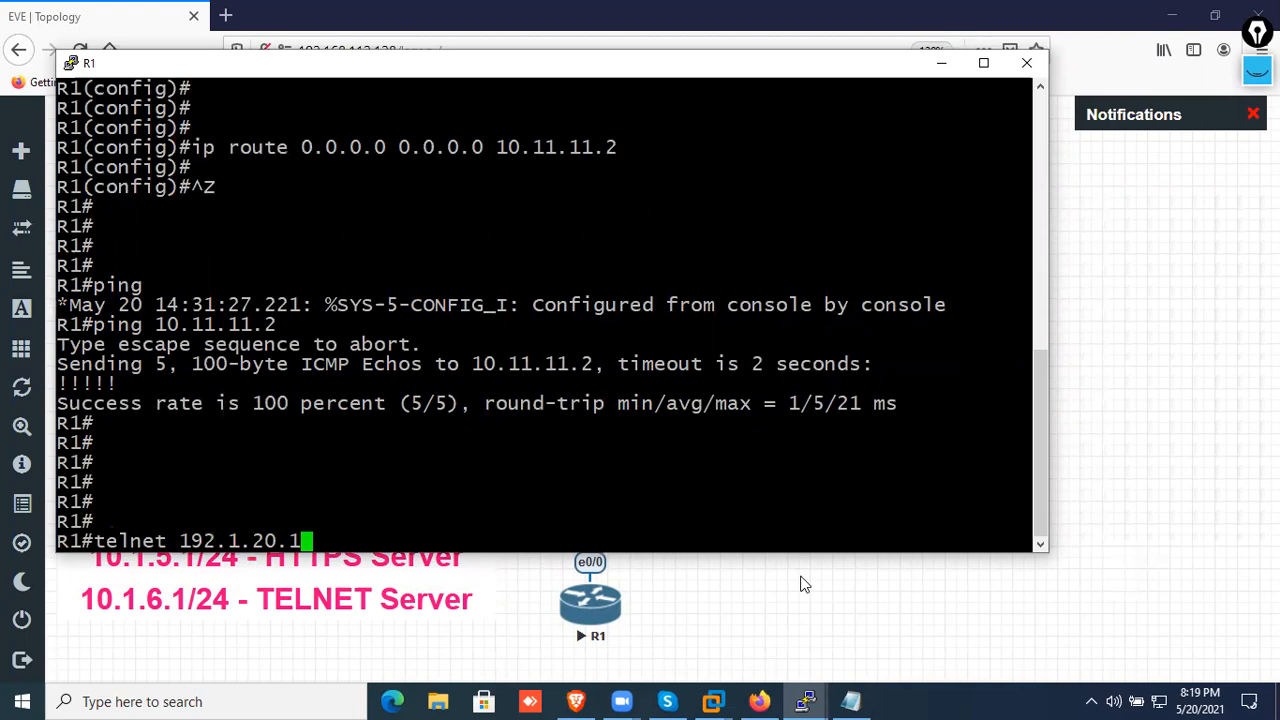
pyautogui.press('Return')
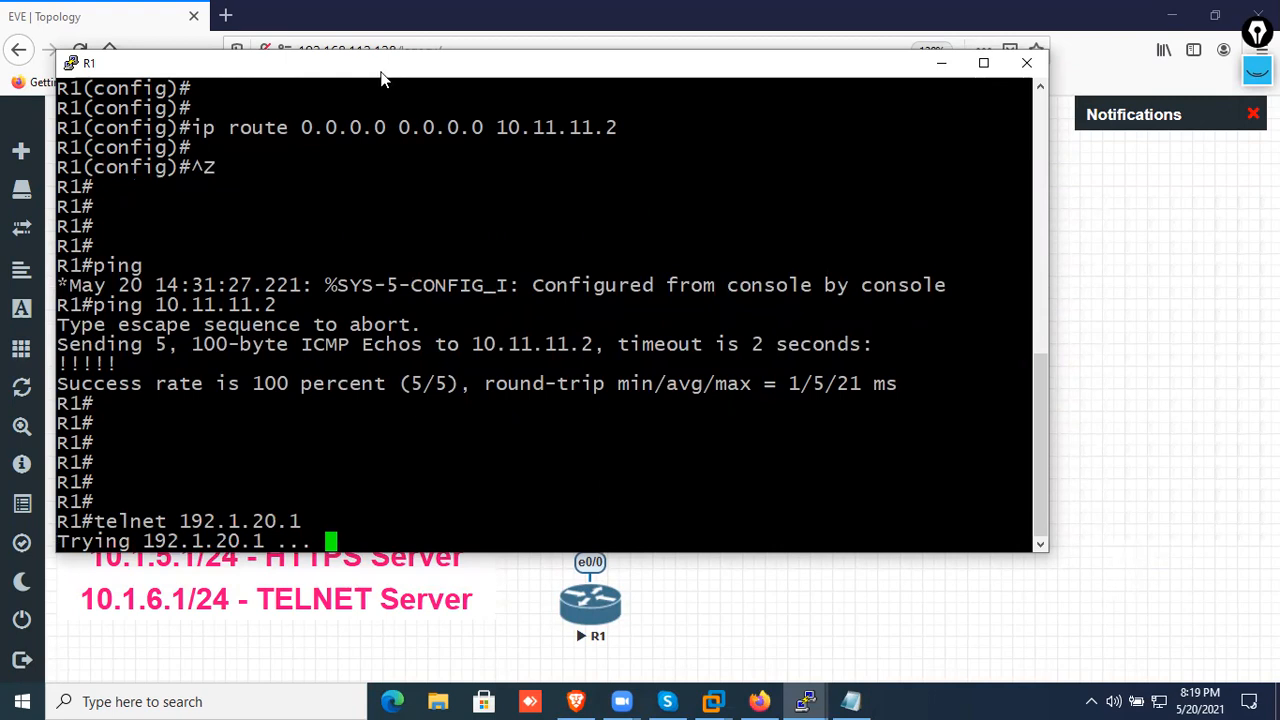
# Move R1's console aside to expose the topology and highlight the Telnet attempt's lines
pyautogui.moveTo(381, 78); pyautogui.dragTo(1001, 55)
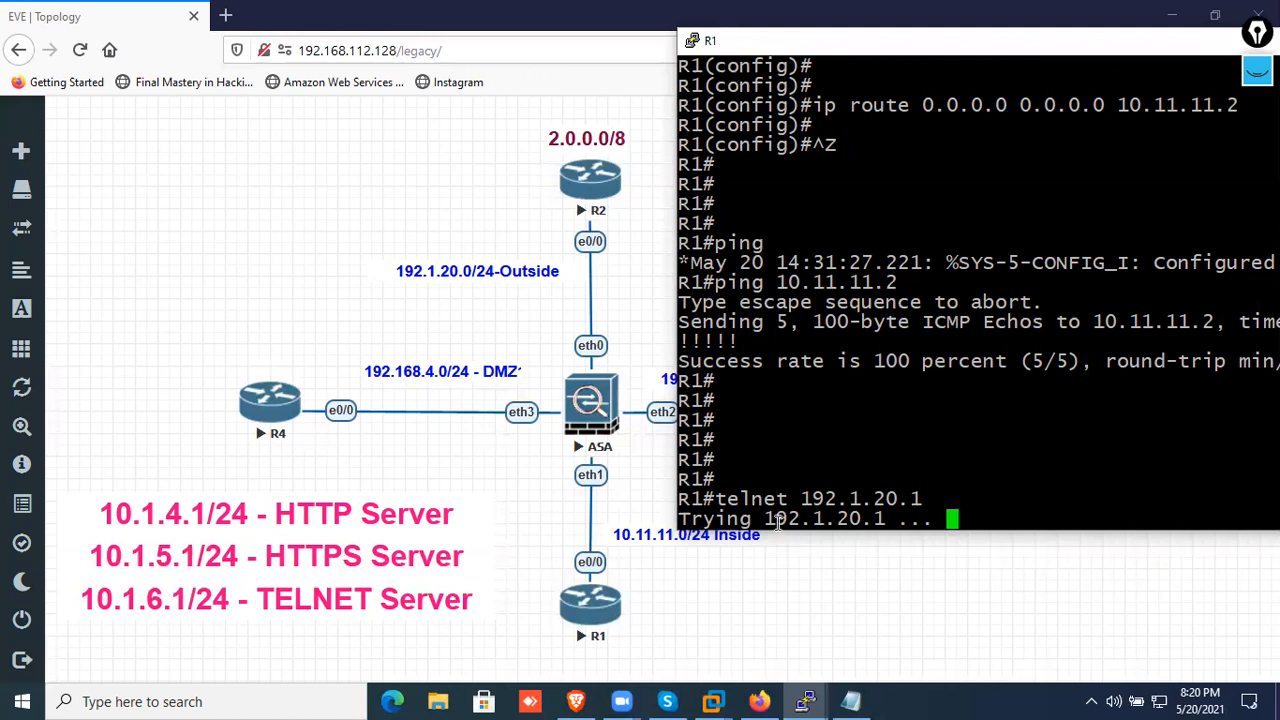
pyautogui.moveTo(684, 519); pyautogui.dragTo(683, 490)
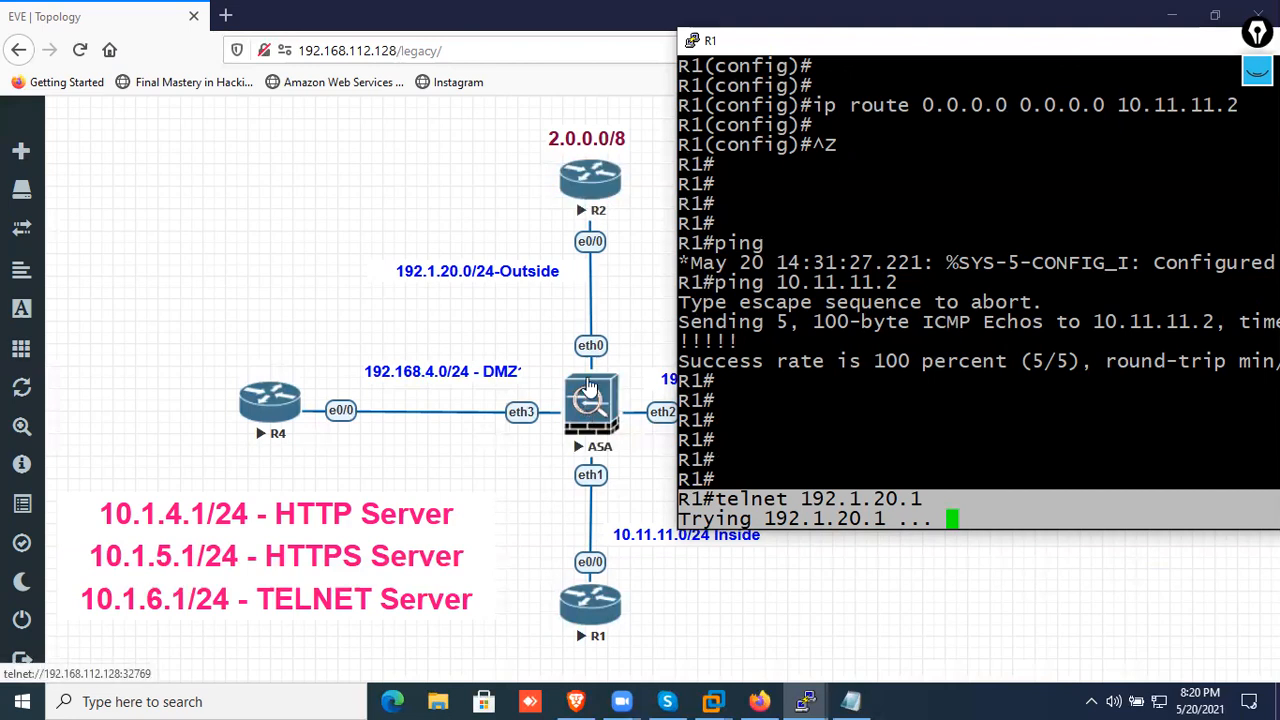
# Retry the Telnet connection from R1 with "telnet 192.1.20.1" and log in to R2 with the line password
pyautogui.moveTo(1000, 506); pyautogui.dragTo(815, 500)
pyautogui.moveTo(931, 521); pyautogui.dragTo(706, 501)
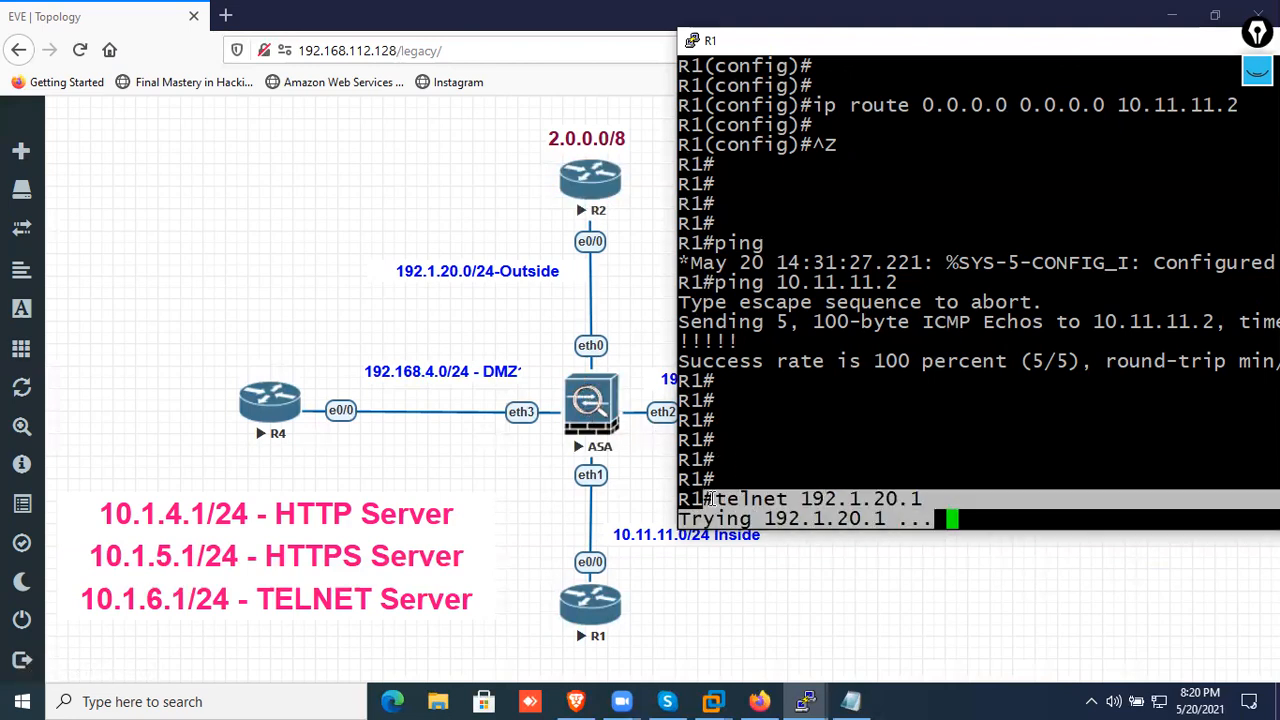
pyautogui.rightClick(920, 400)
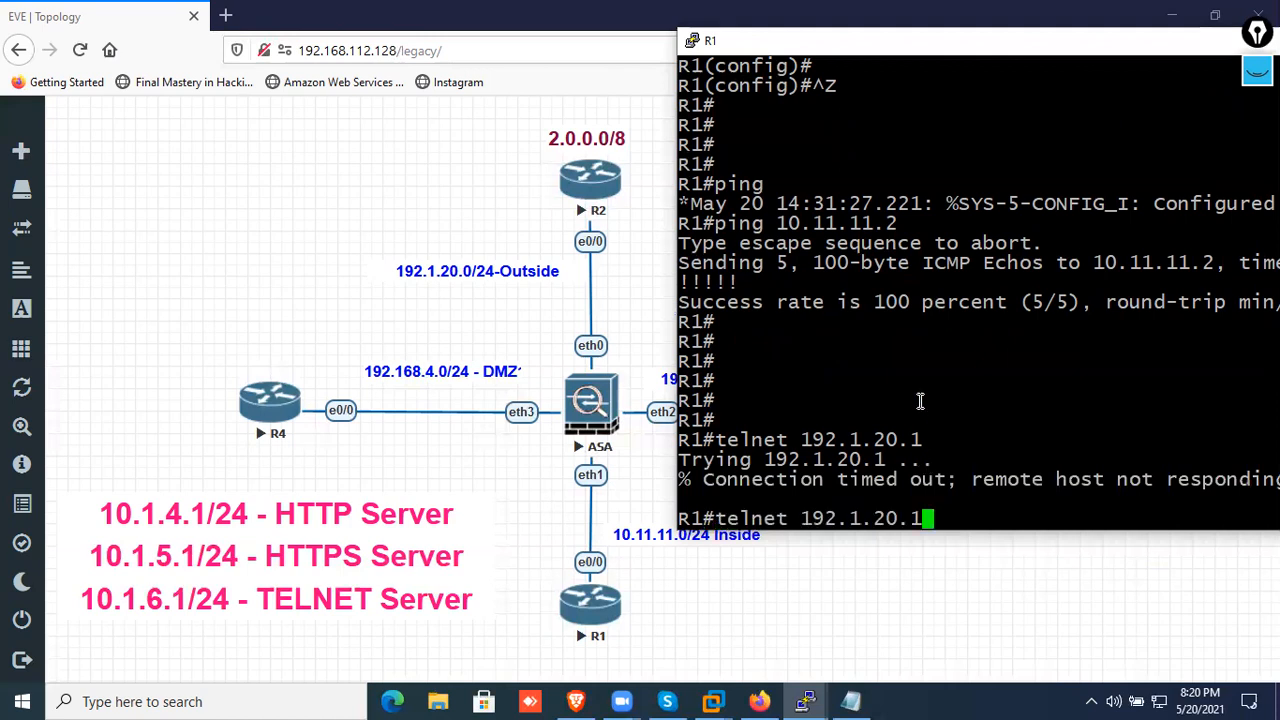
pyautogui.press('Return')
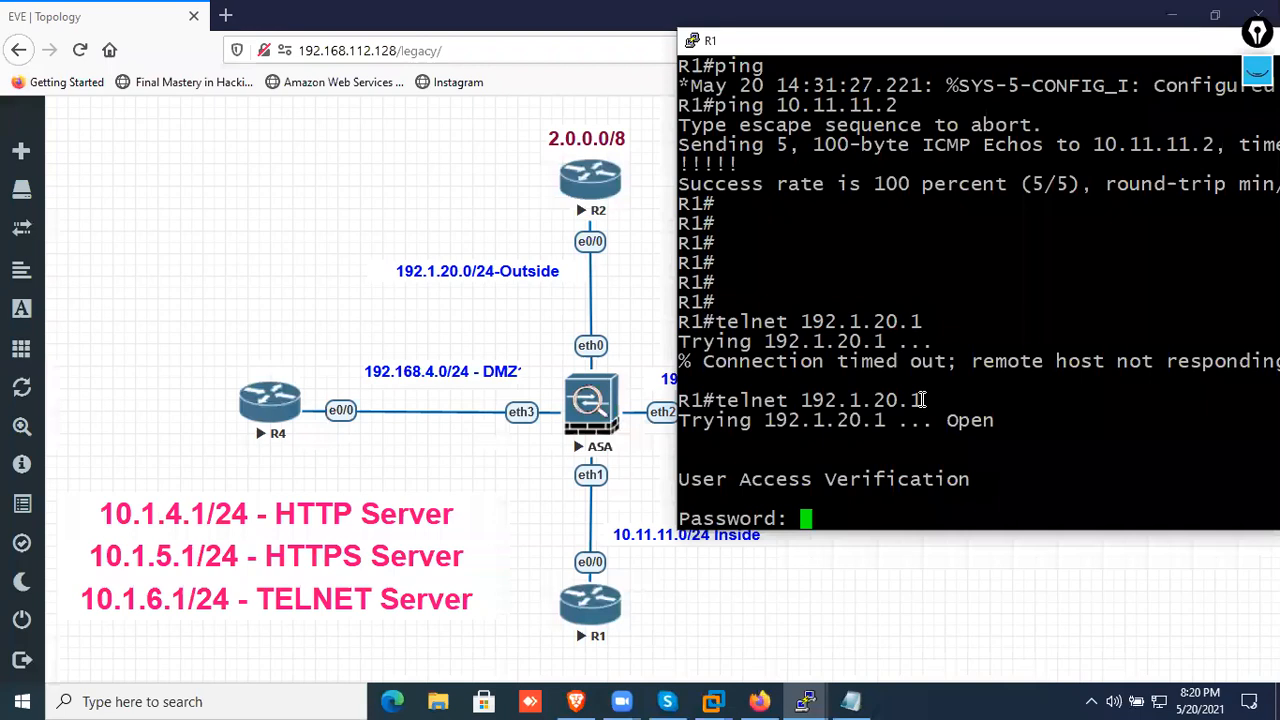
pyautogui.press('Return')
pyautogui.press('Return')
pyautogui.press('Return')
pyautogui.press('Return')
pyautogui.press('Return')
pyautogui.press('Return')
# List R2's active sessions with "sh users" and move the console so the whole output fits on screen
pyautogui.write('s')
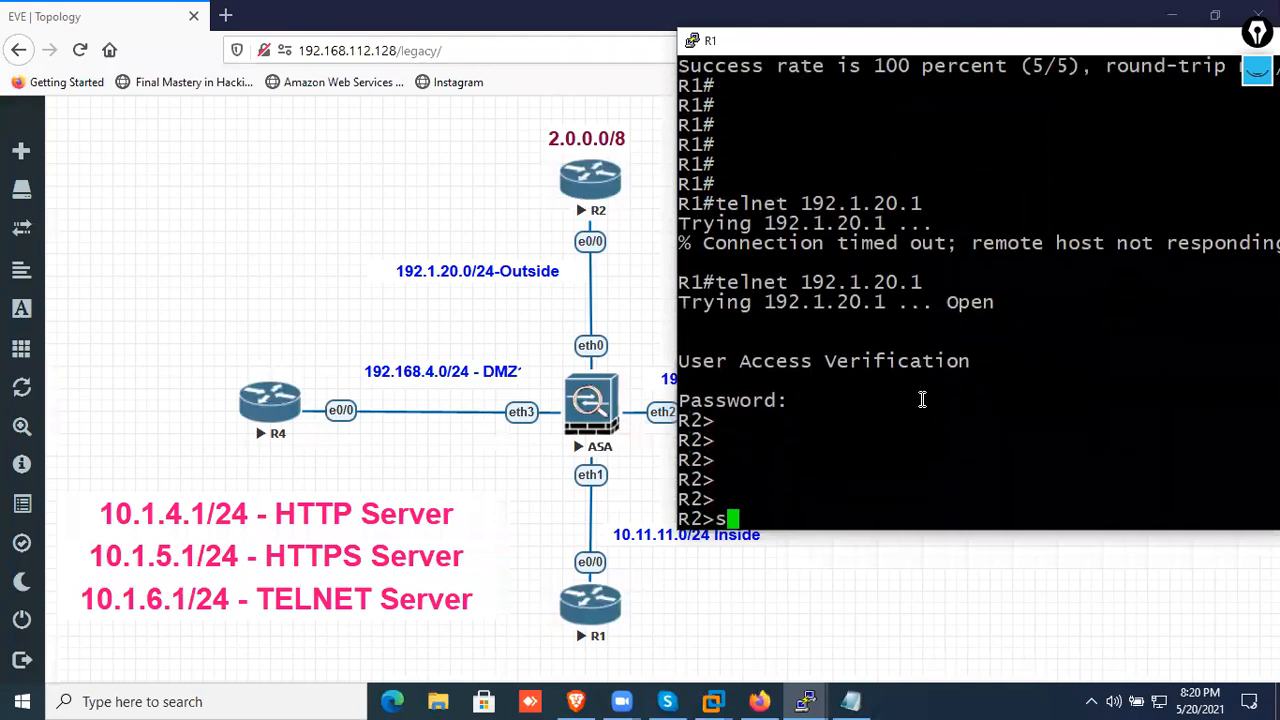
pyautogui.write('h users')
pyautogui.press('Return')
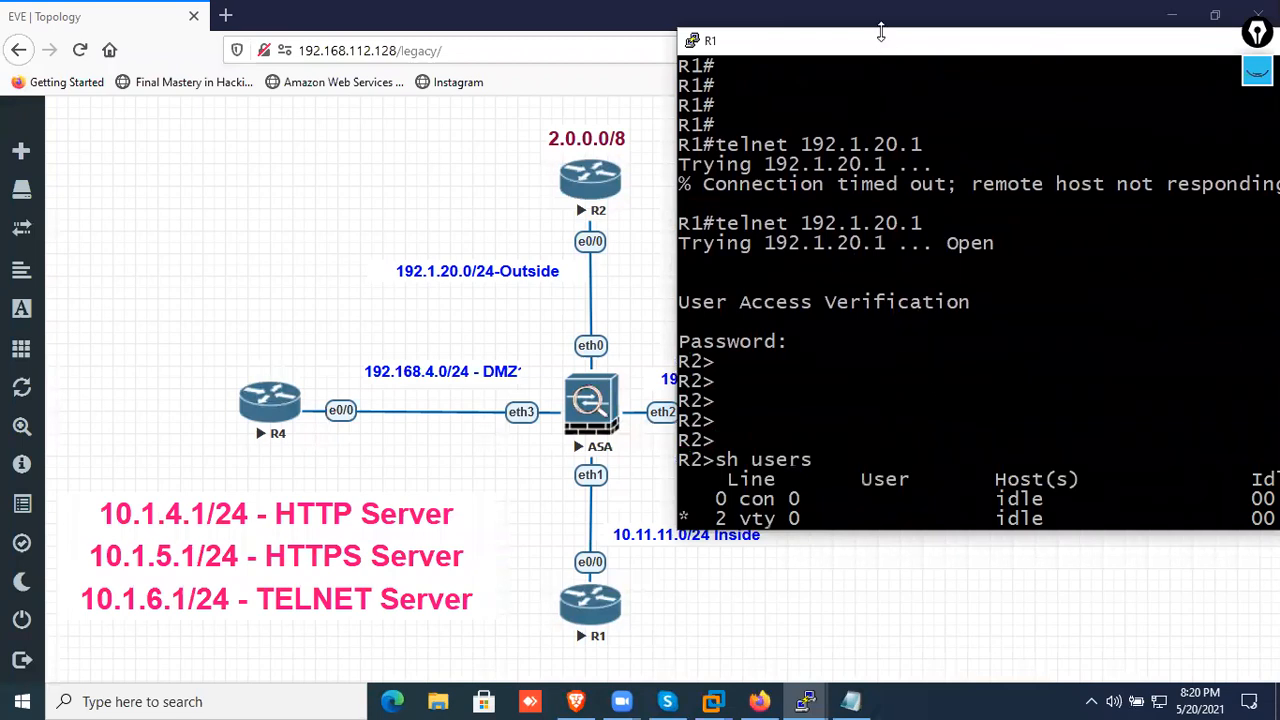
pyautogui.moveTo(870, 58); pyautogui.dragTo(529, 116)
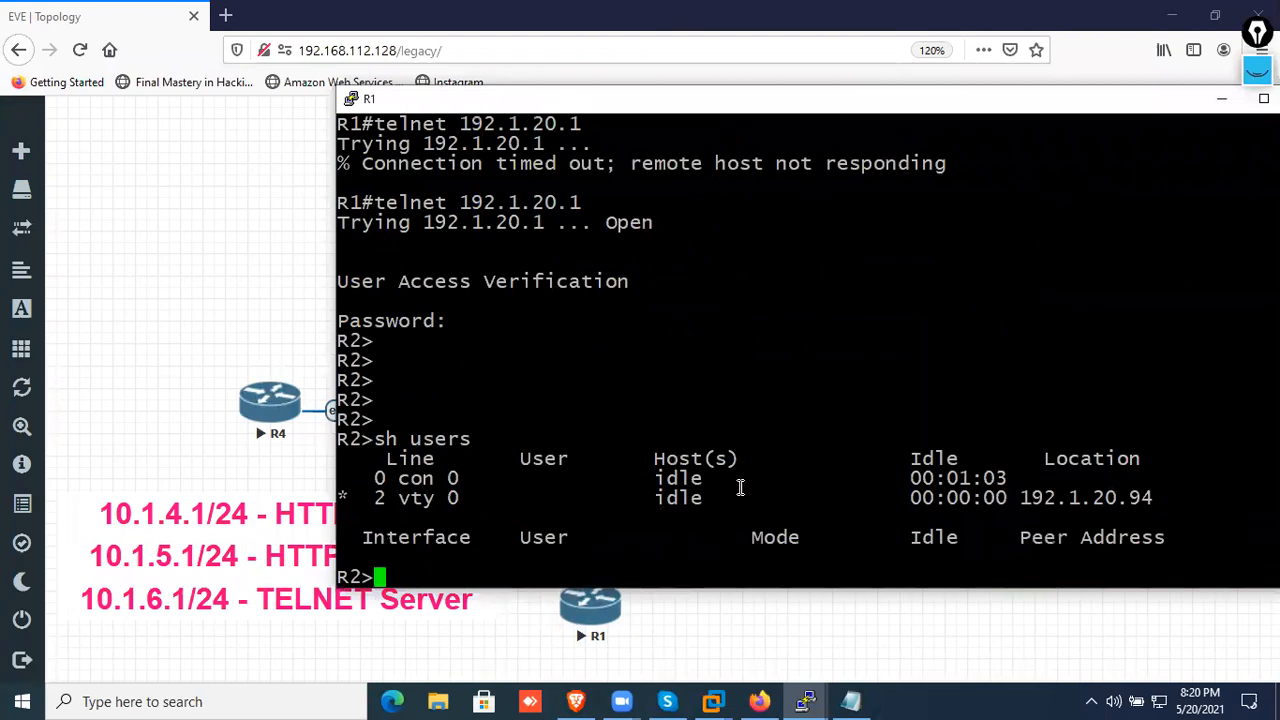
# Switch to the Notepad notes, highlight IN-NET's subnet and Dynamic POOL-A NAT lines, and minimize the notes
pyautogui.click(849, 701)
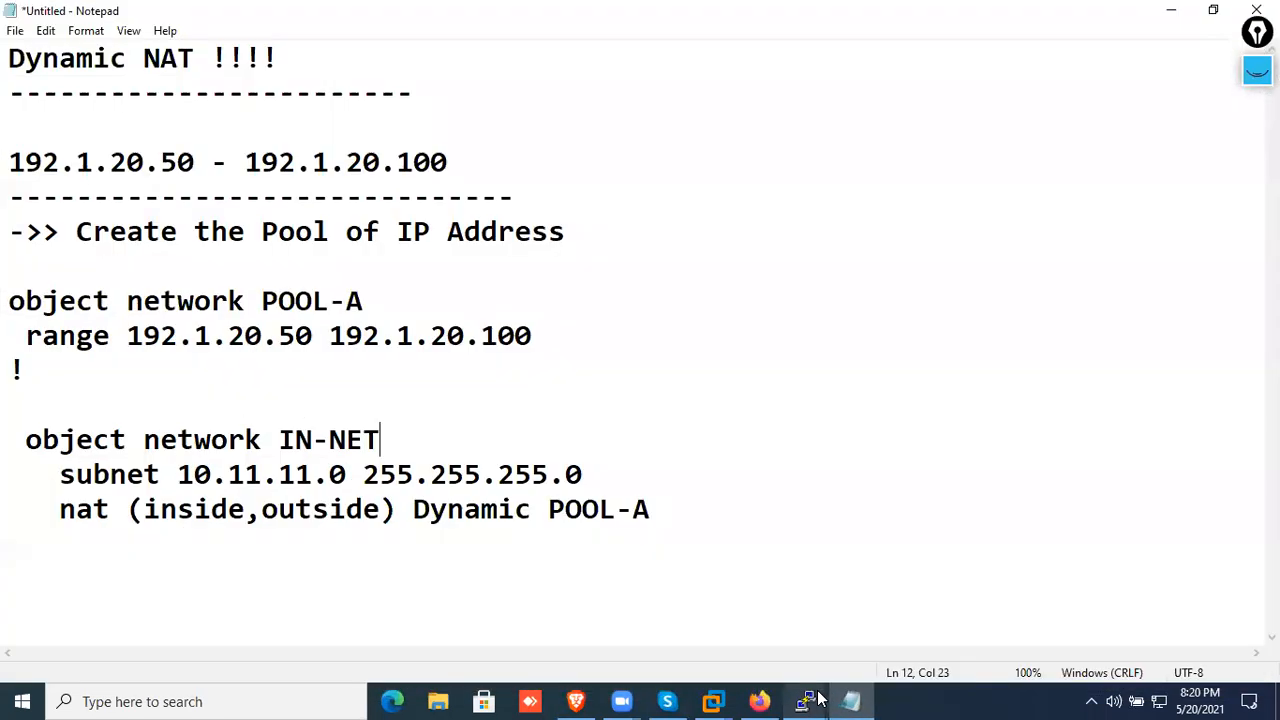
pyautogui.moveTo(694, 520); pyautogui.dragTo(10, 470)
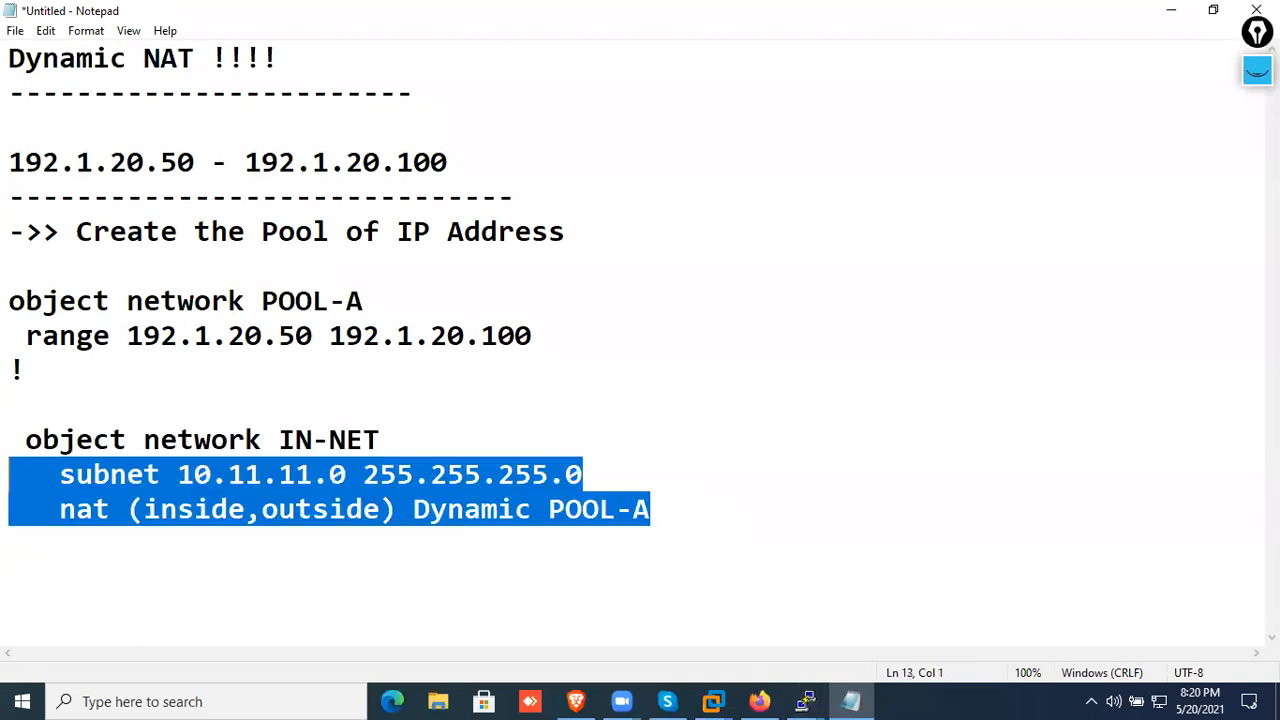
pyautogui.click(1172, 17)
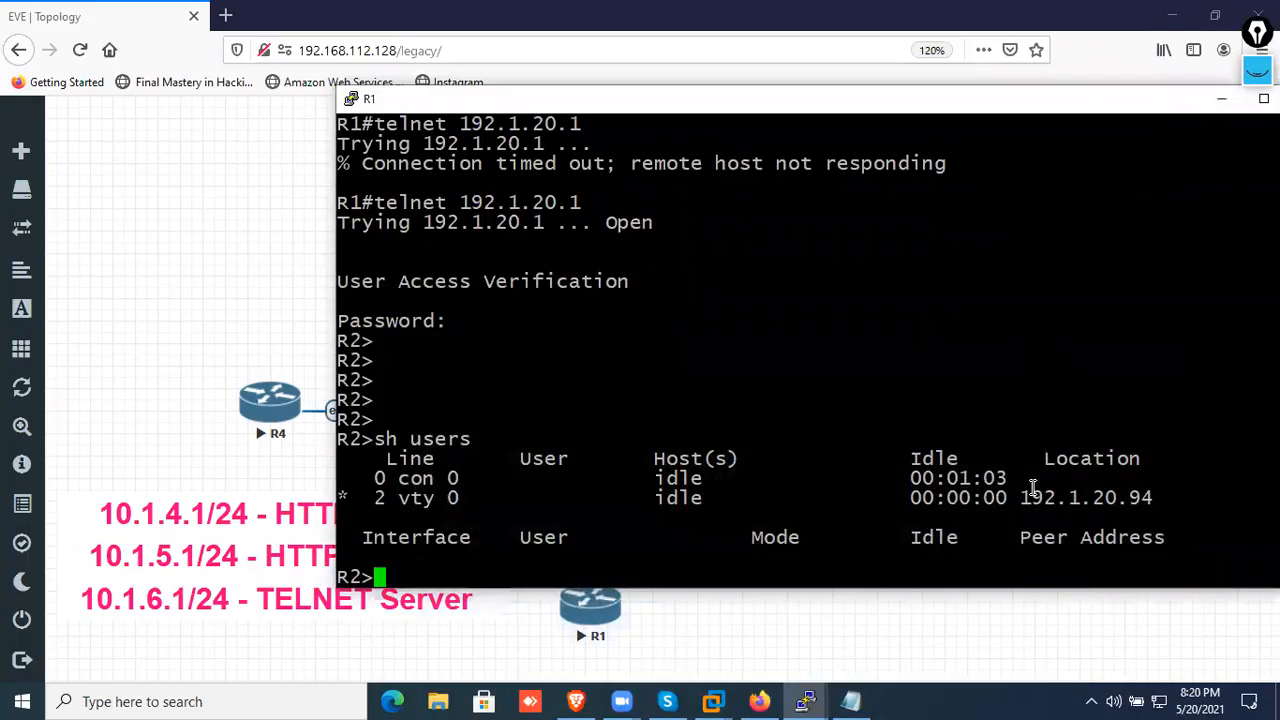
# Highlight the vty session's Location address in the "sh users" output on R1's console
pyautogui.moveTo(1020, 494); pyautogui.dragTo(1160, 494)
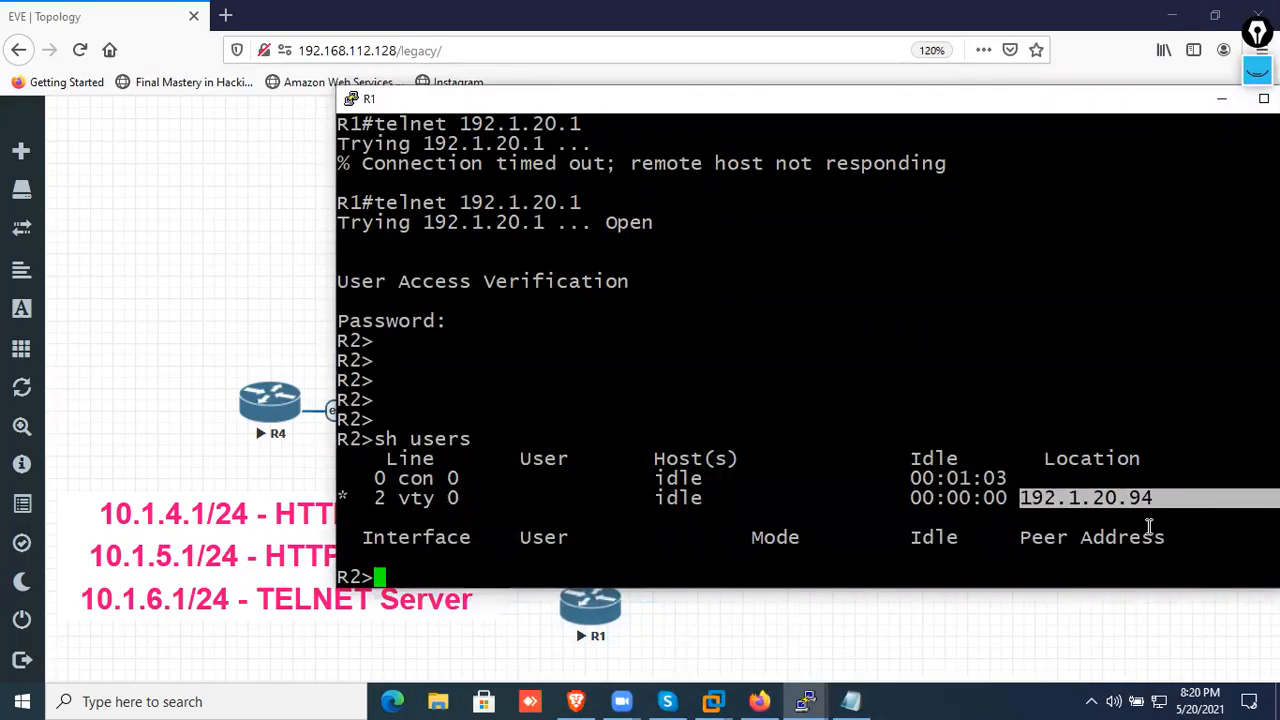
pyautogui.click(806, 701)
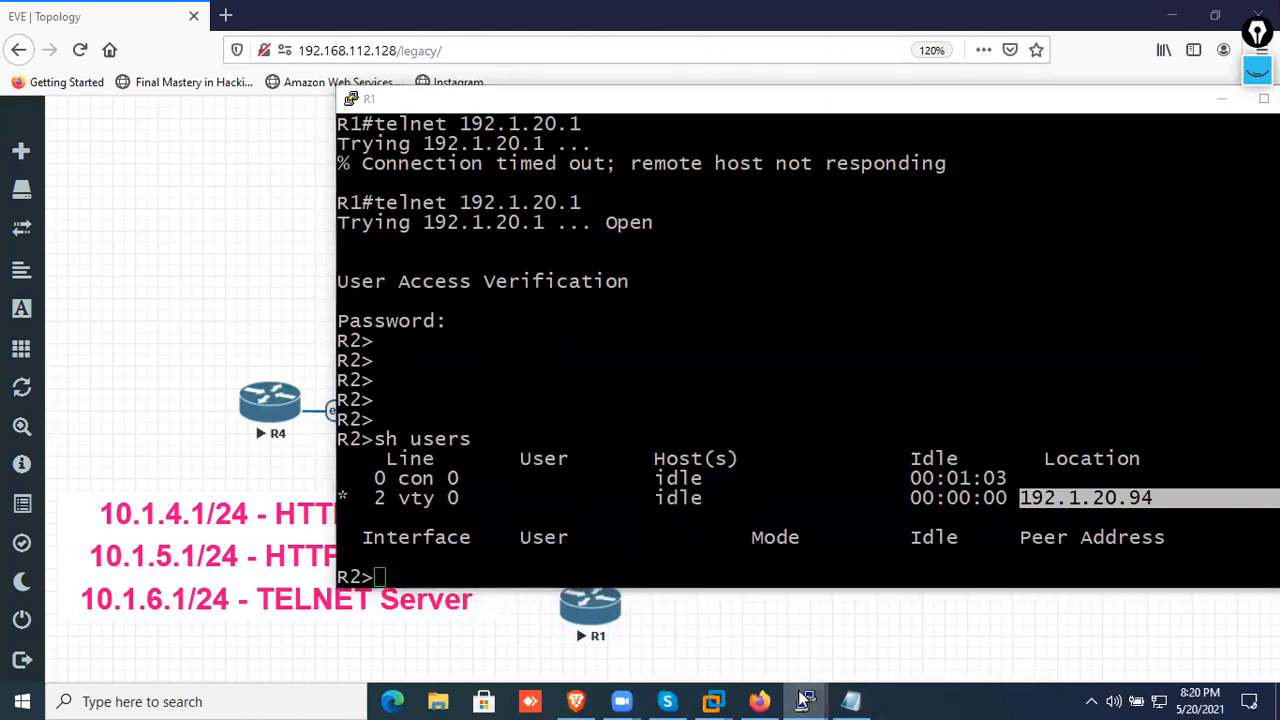
pyautogui.click(1008, 440)
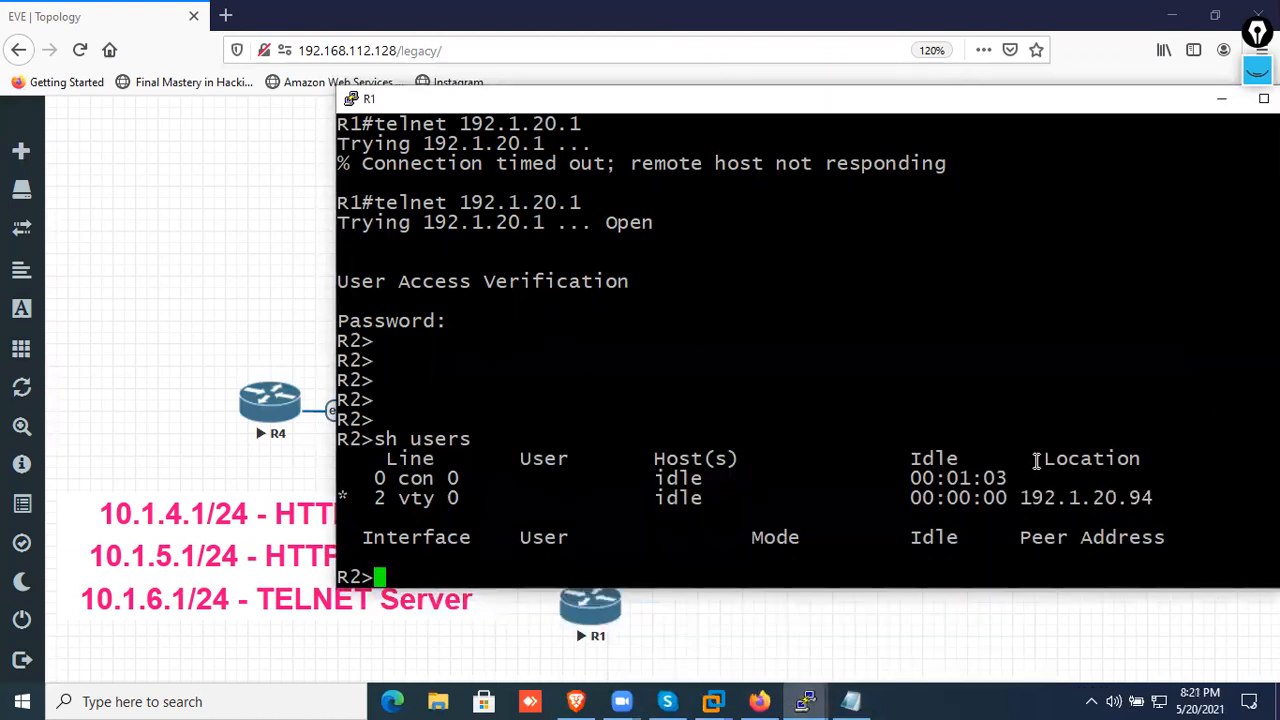
pyautogui.moveTo(1024, 497); pyautogui.dragTo(1139, 493)
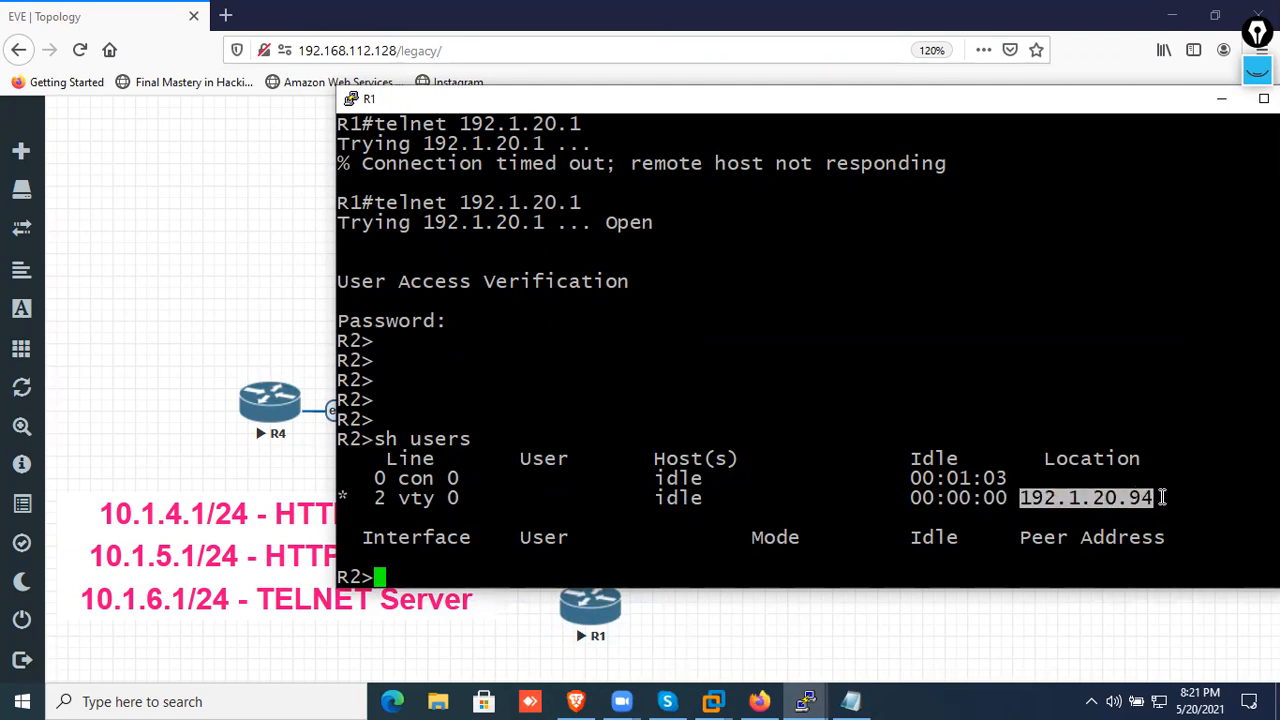
# Switch to the ASA console, display the translation table with "sh xlate" and highlight the NAT entry
pyautogui.moveTo(812, 690)
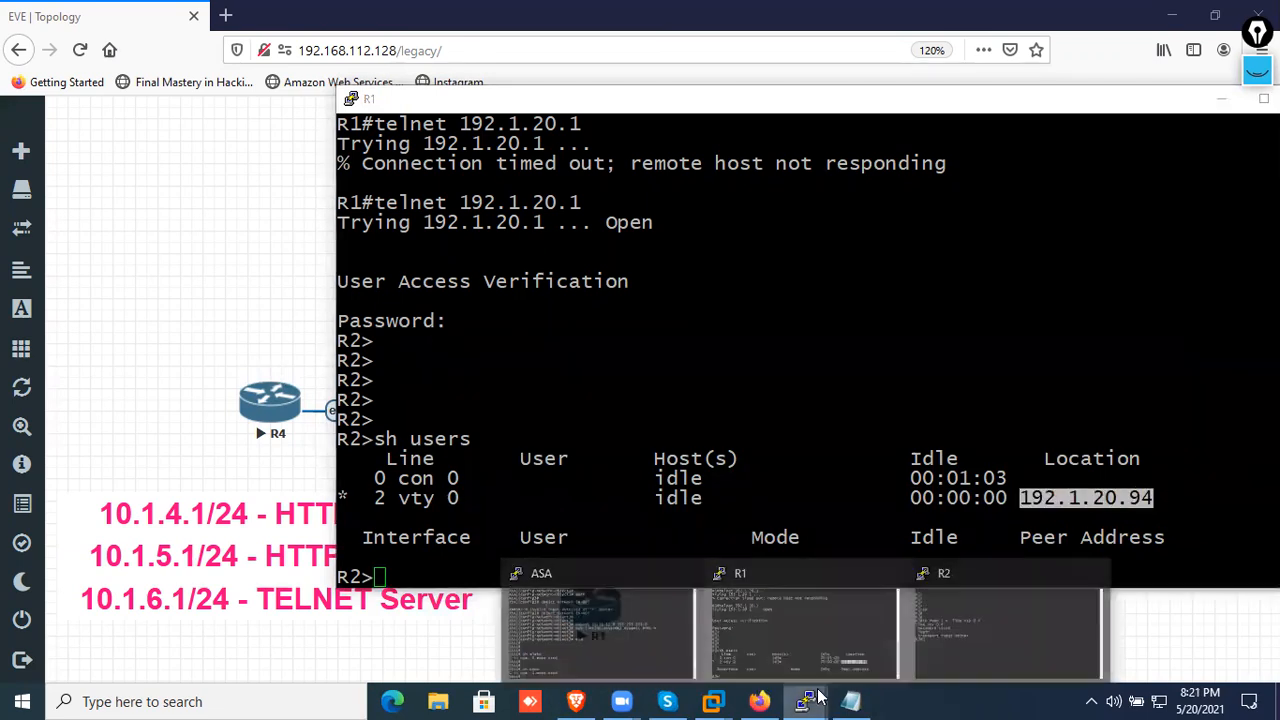
pyautogui.click(645, 619)
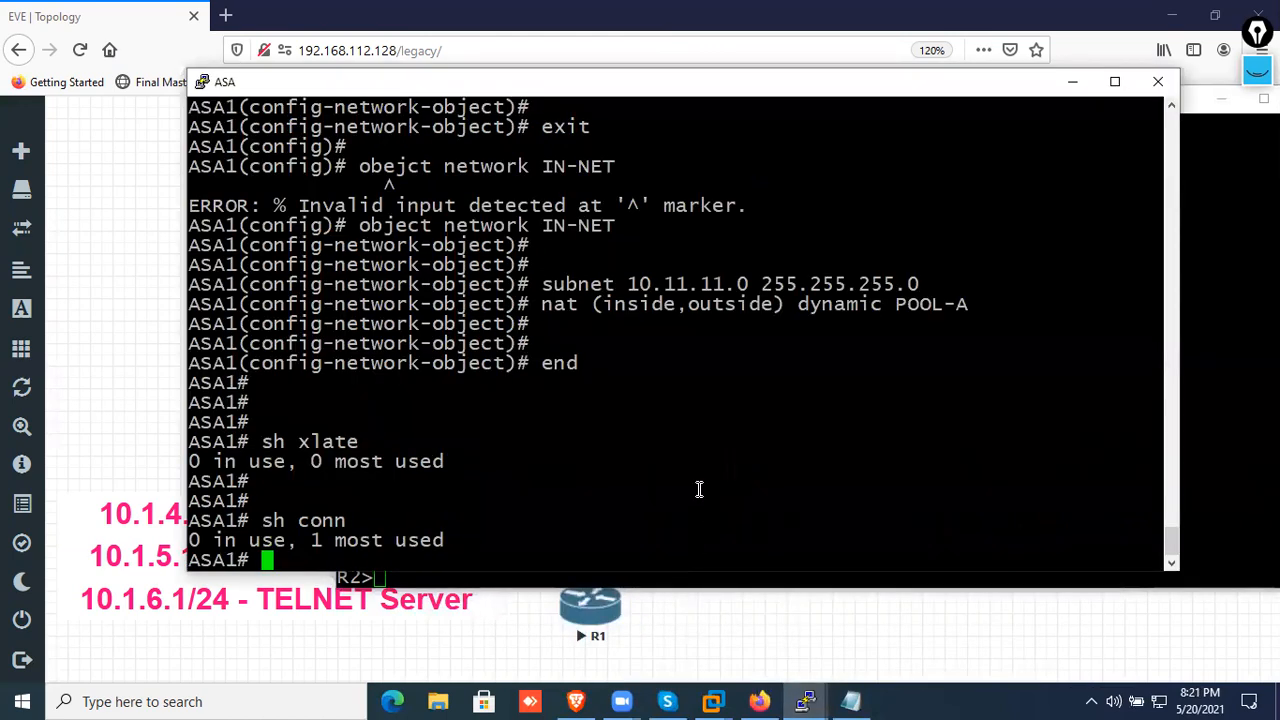
pyautogui.press('Return')
pyautogui.press('Return')
pyautogui.press('Up')
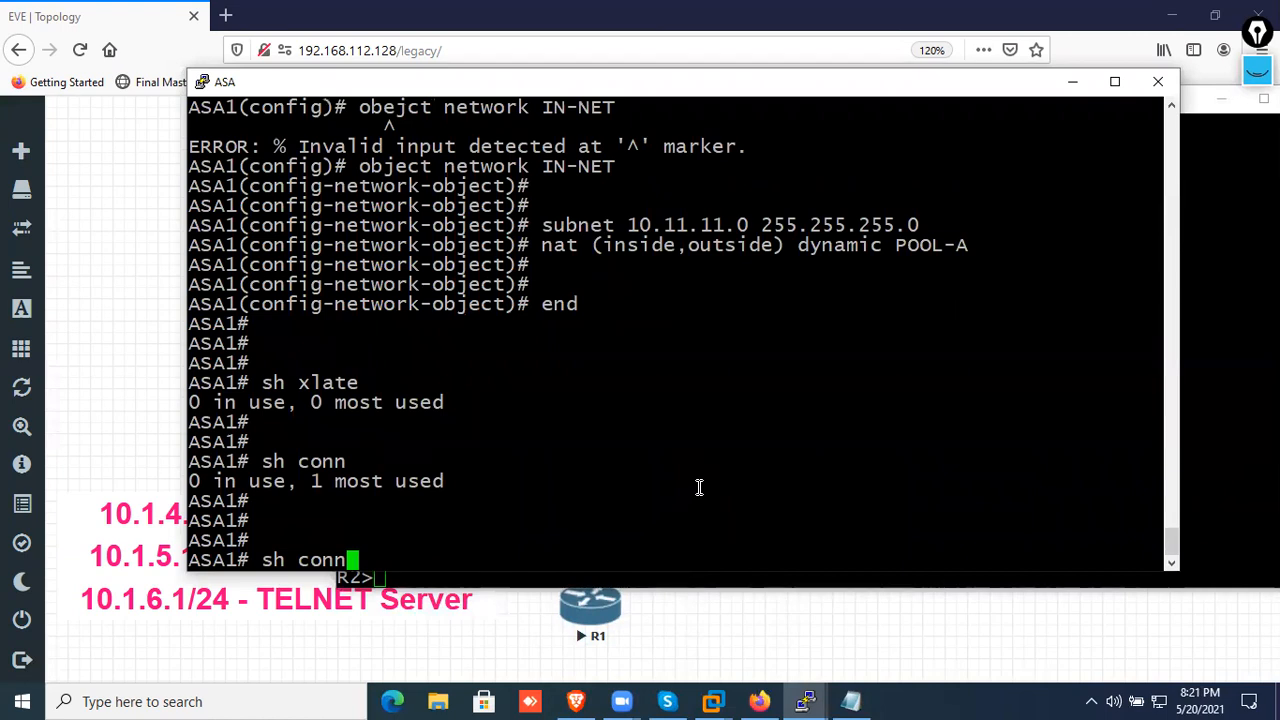
pyautogui.press('Up')
pyautogui.press('Return')
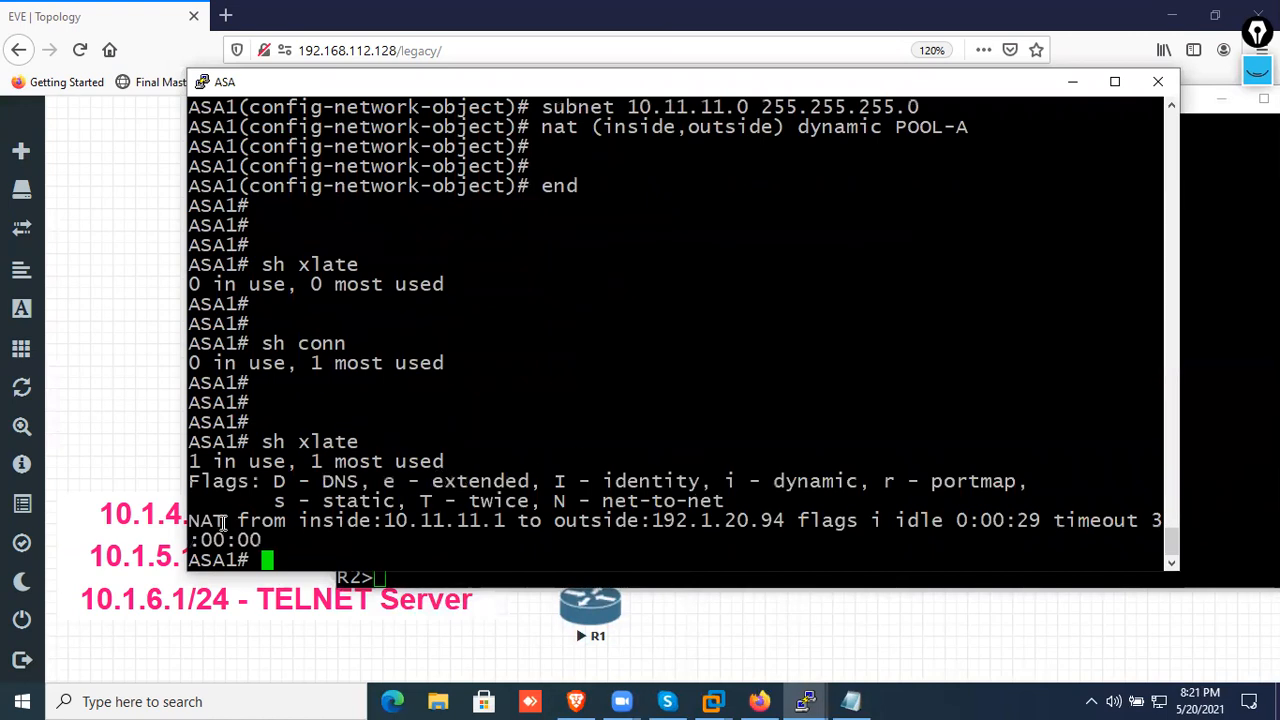
pyautogui.moveTo(190, 521)
pyautogui.mouseDown()
pyautogui.moveTo(785, 521)
pyautogui.moveTo(956, 540)
pyautogui.moveTo(196, 513)
pyautogui.mouseUp()
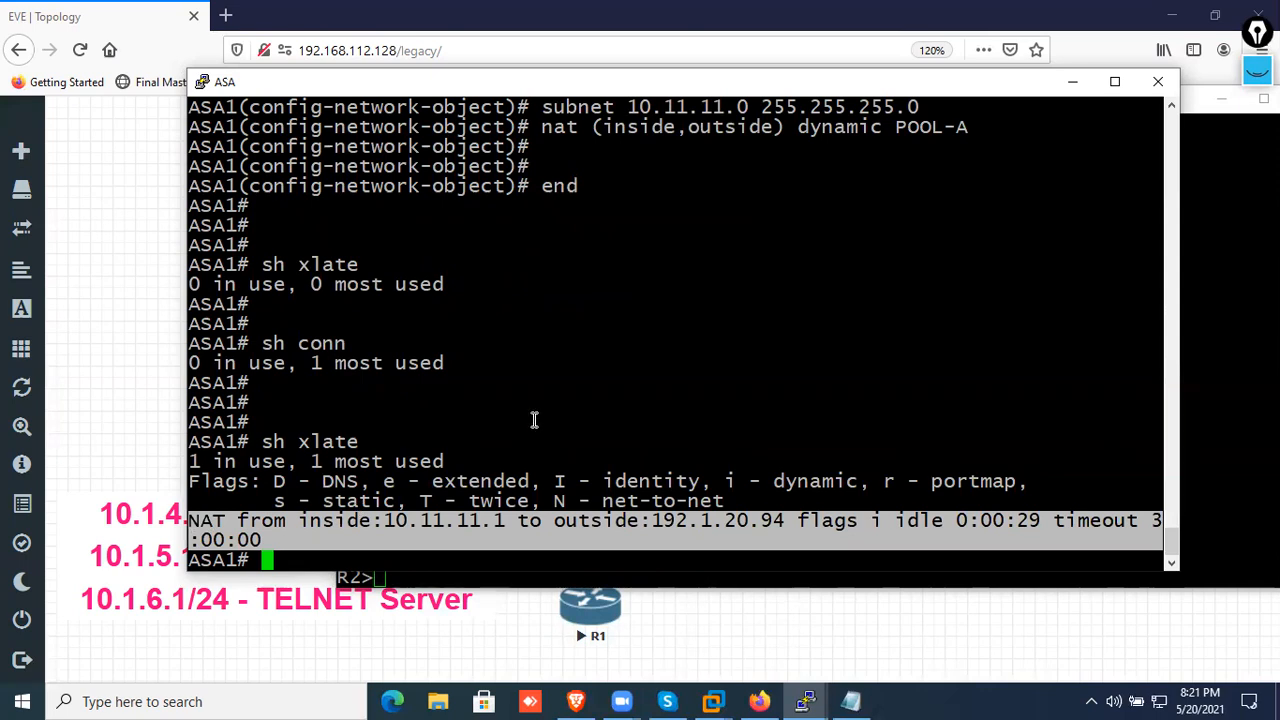
# Display the ASA's connections with "sh conn" and highlight the outside and inside addresses with their ports
pyautogui.write('sh conn')
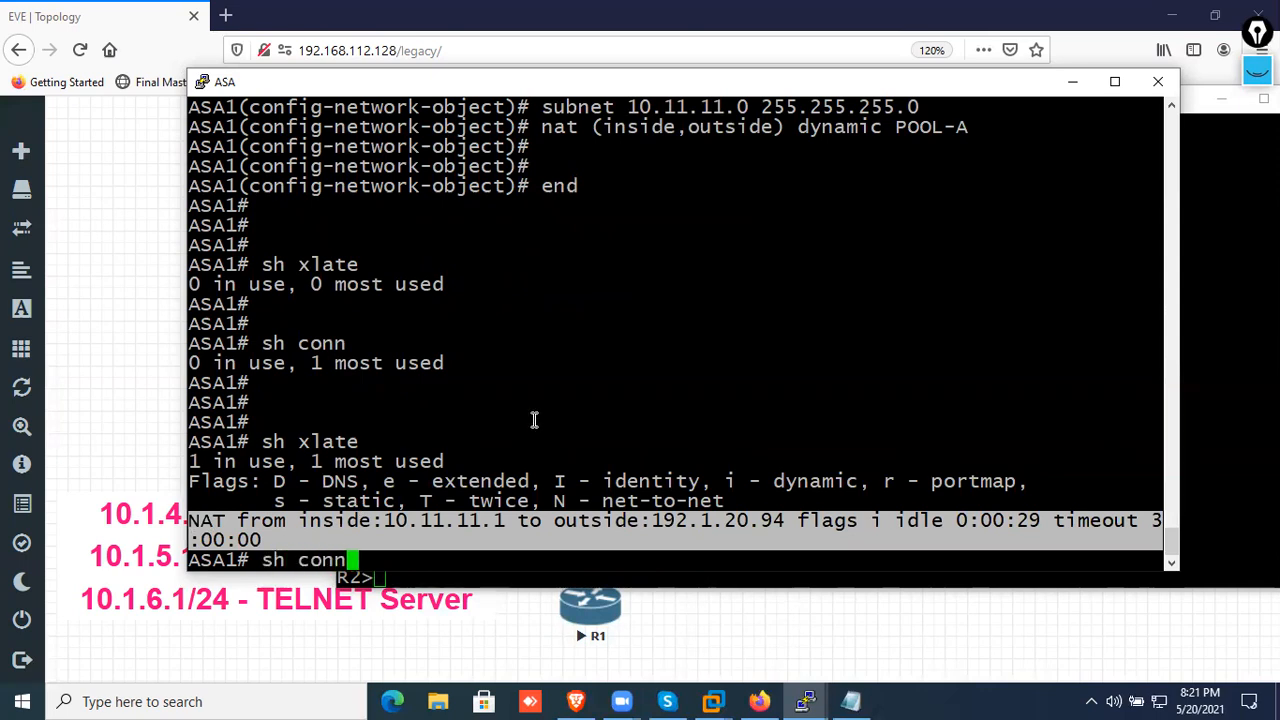
pyautogui.press('Return')
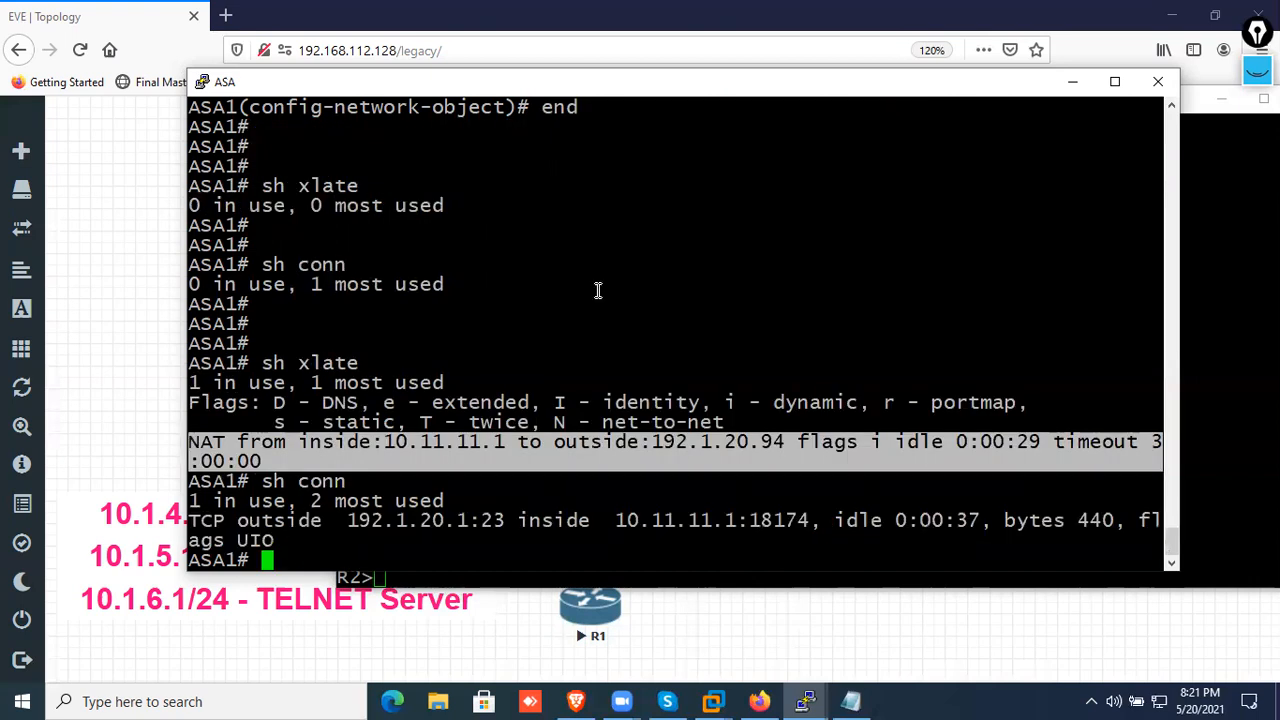
pyautogui.moveTo(508, 522); pyautogui.dragTo(354, 530)
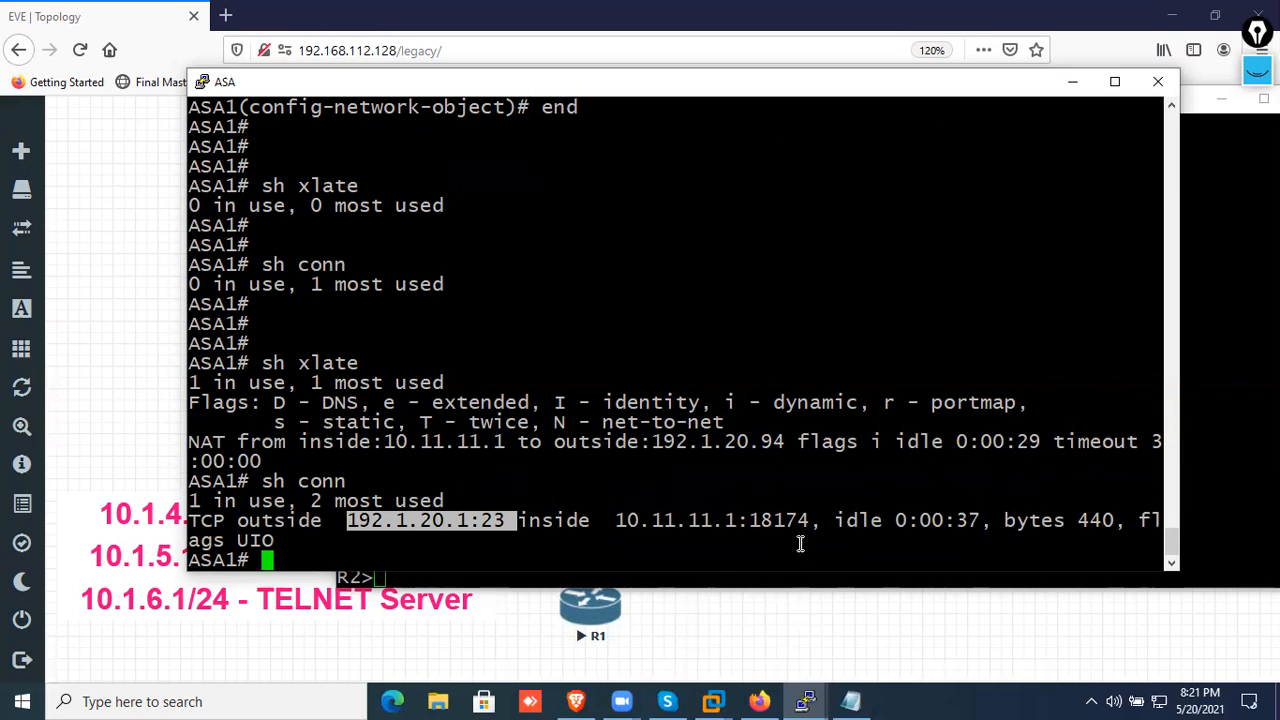
pyautogui.moveTo(615, 520); pyautogui.dragTo(752, 520)
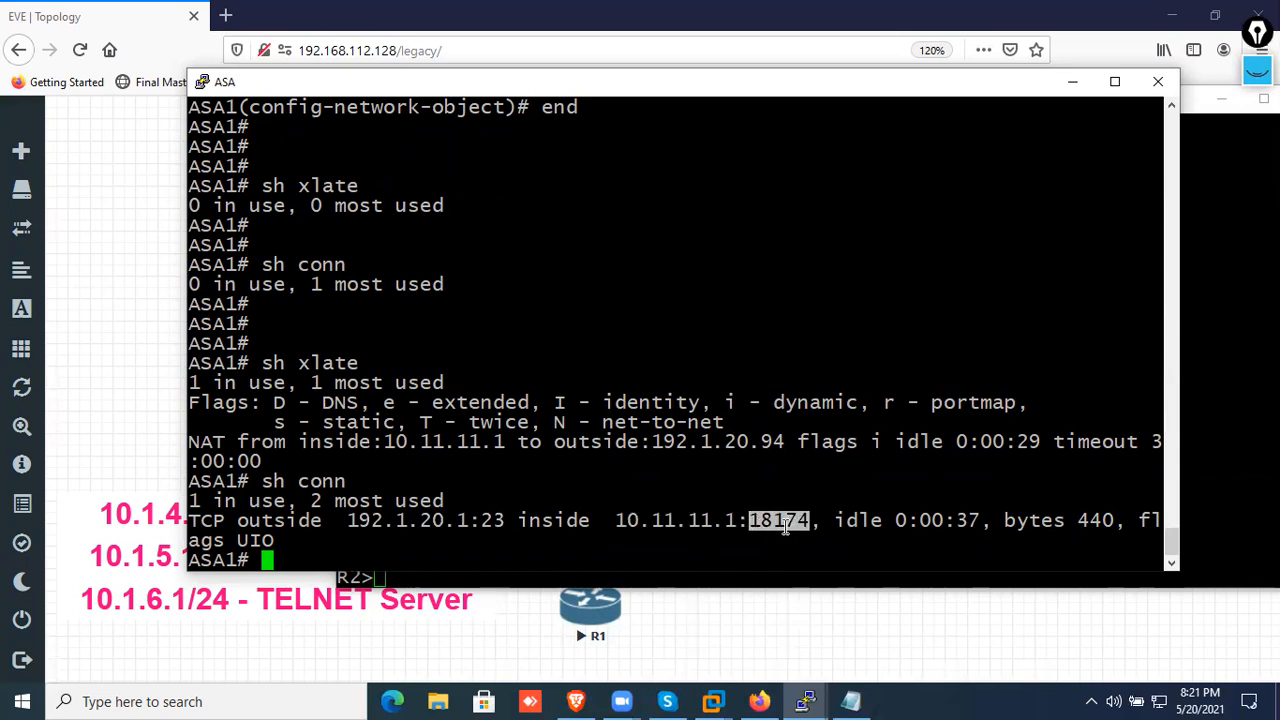
pyautogui.moveTo(830, 520); pyautogui.dragTo(352, 529)
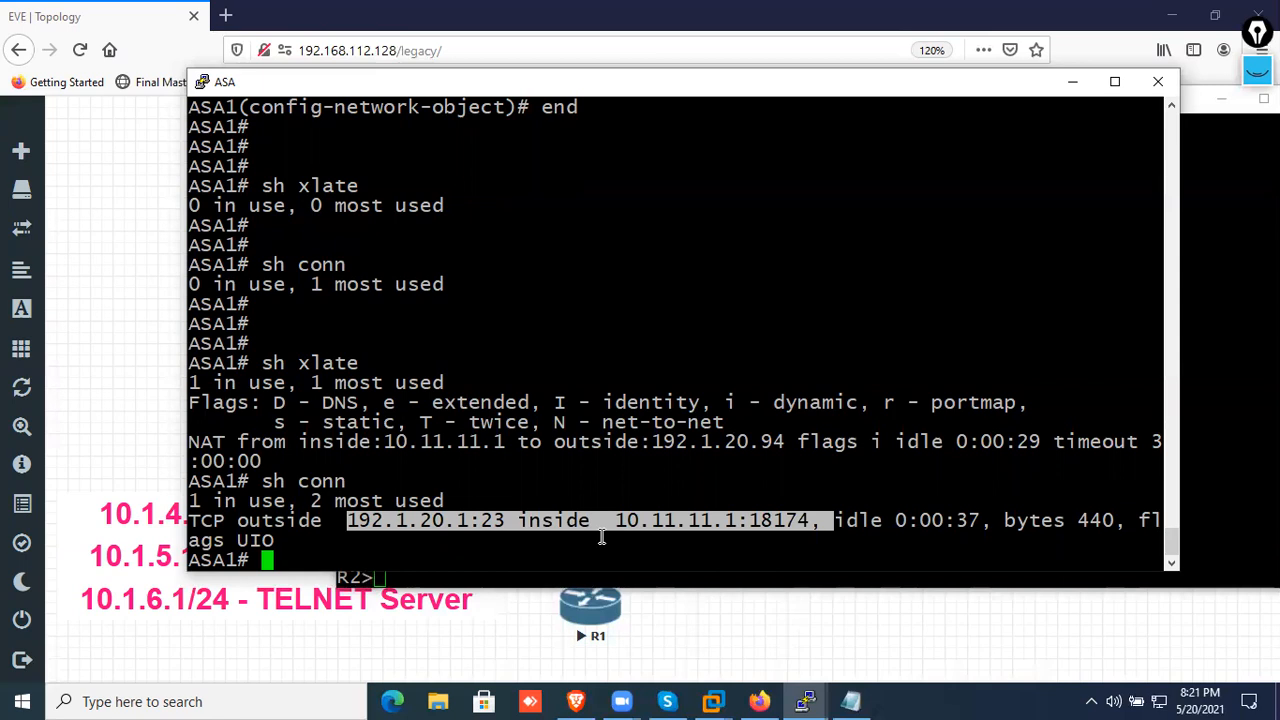
# Open the screen annotation tools, erase the old drawings and try a yellow stroke on the connection entry, clearing it again
pyautogui.click(1257, 71)
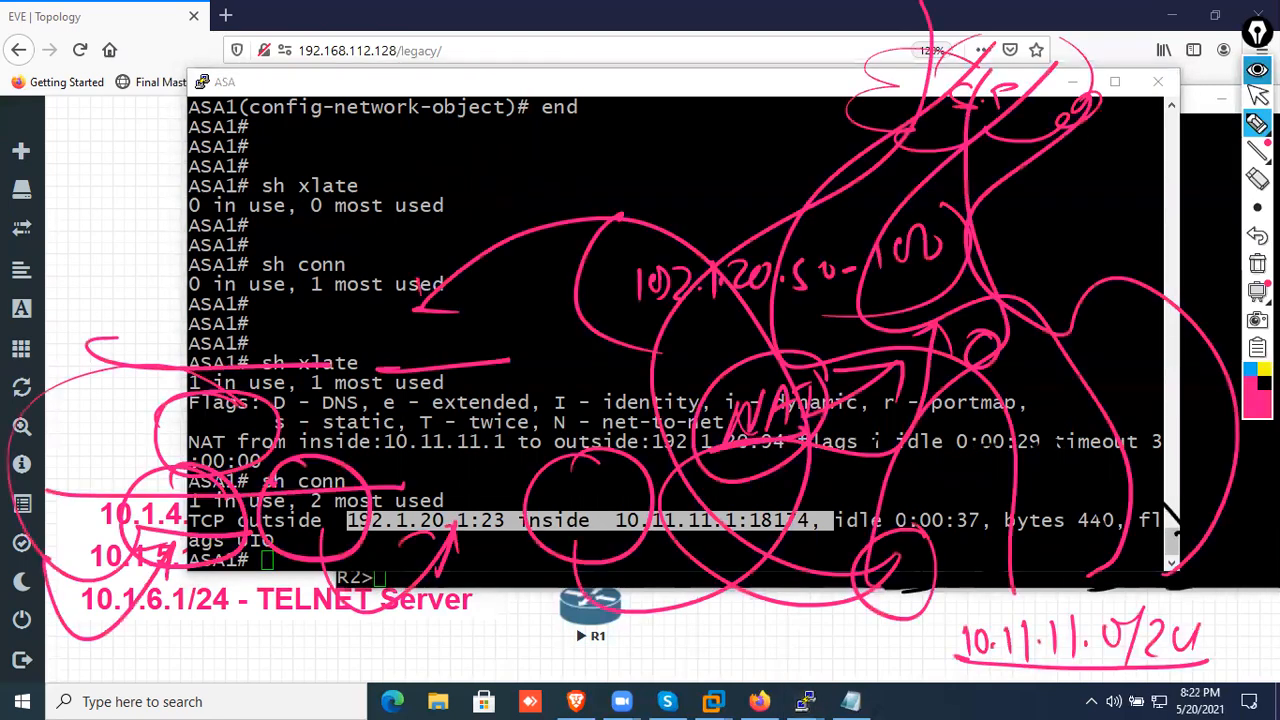
pyautogui.click(1257, 270)
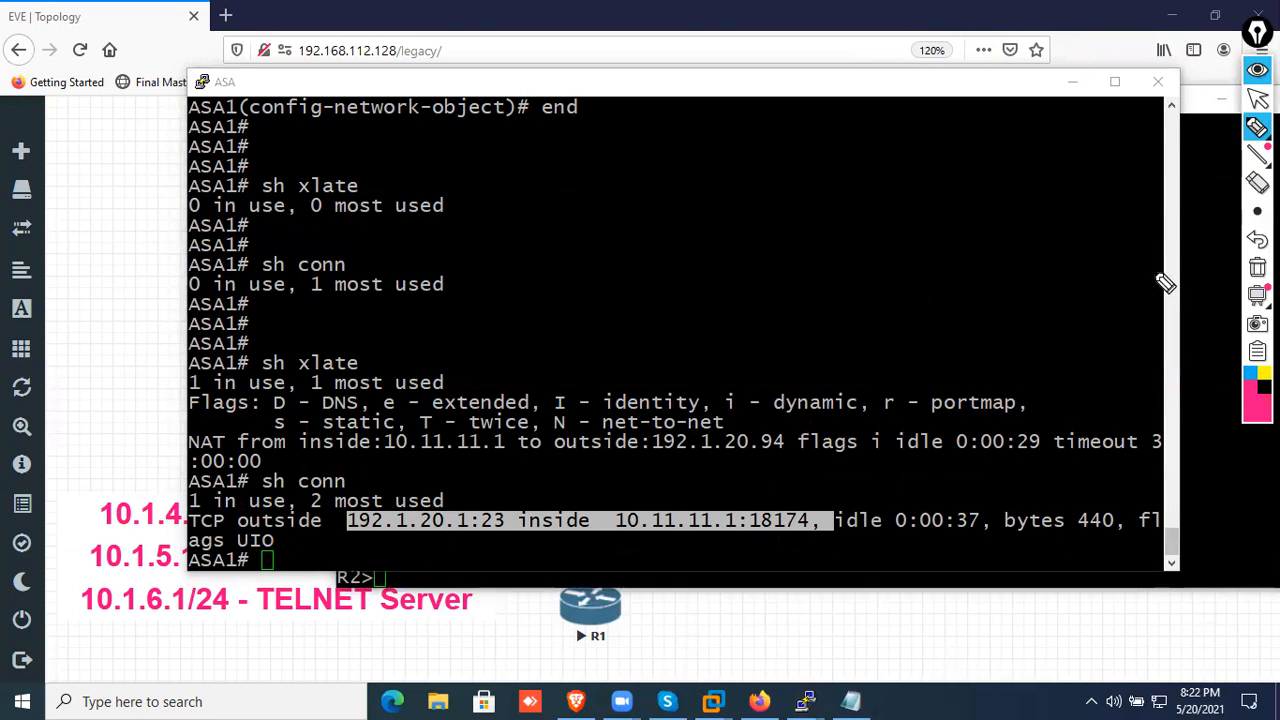
pyautogui.click(1265, 373)
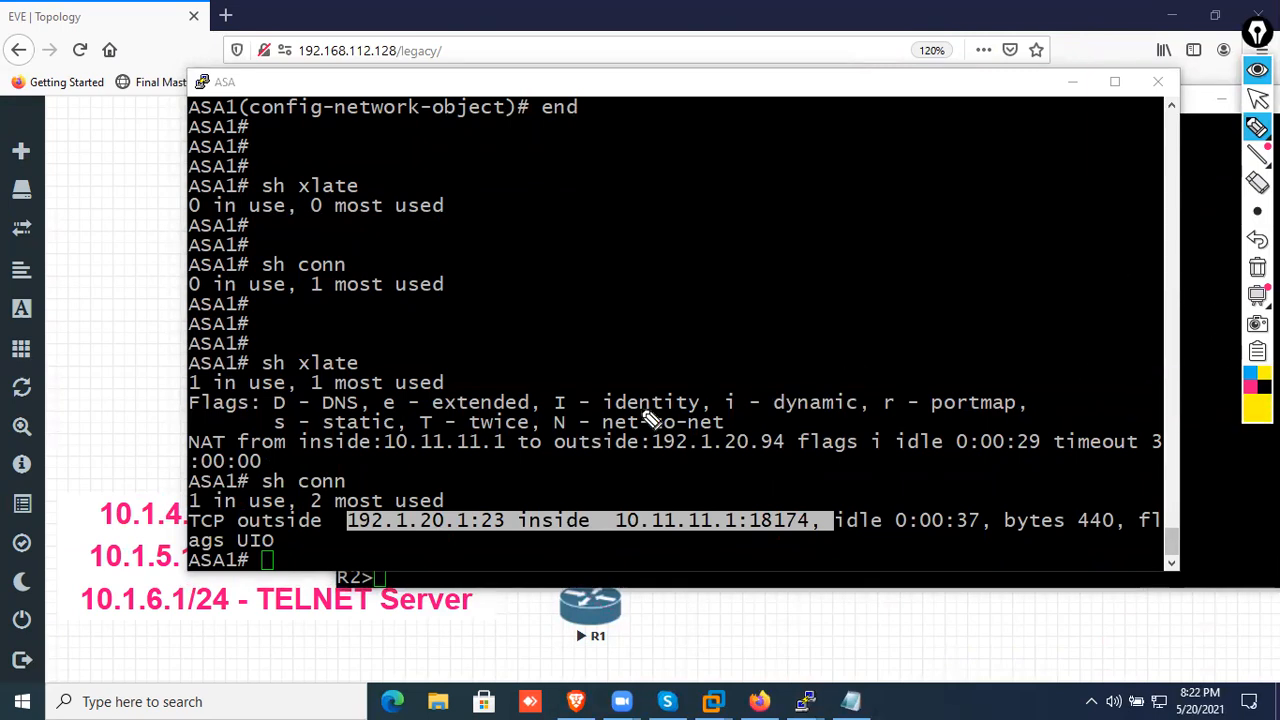
pyautogui.moveTo(360, 527)
pyautogui.mouseDown()
pyautogui.moveTo(398, 528)
pyautogui.moveTo(385, 522)
pyautogui.mouseUp()
pyautogui.click(1257, 268)
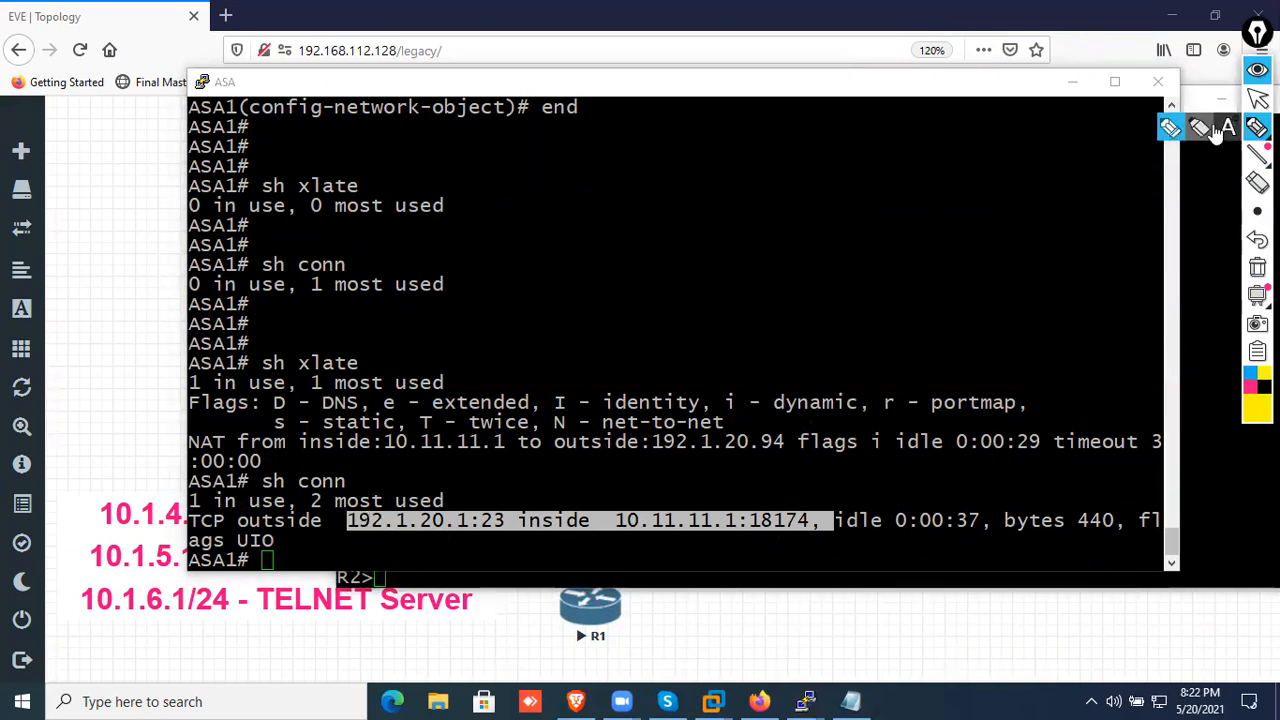
# Set the annotation tool to the highlighter with a thicker stroke
pyautogui.click(1257, 211)
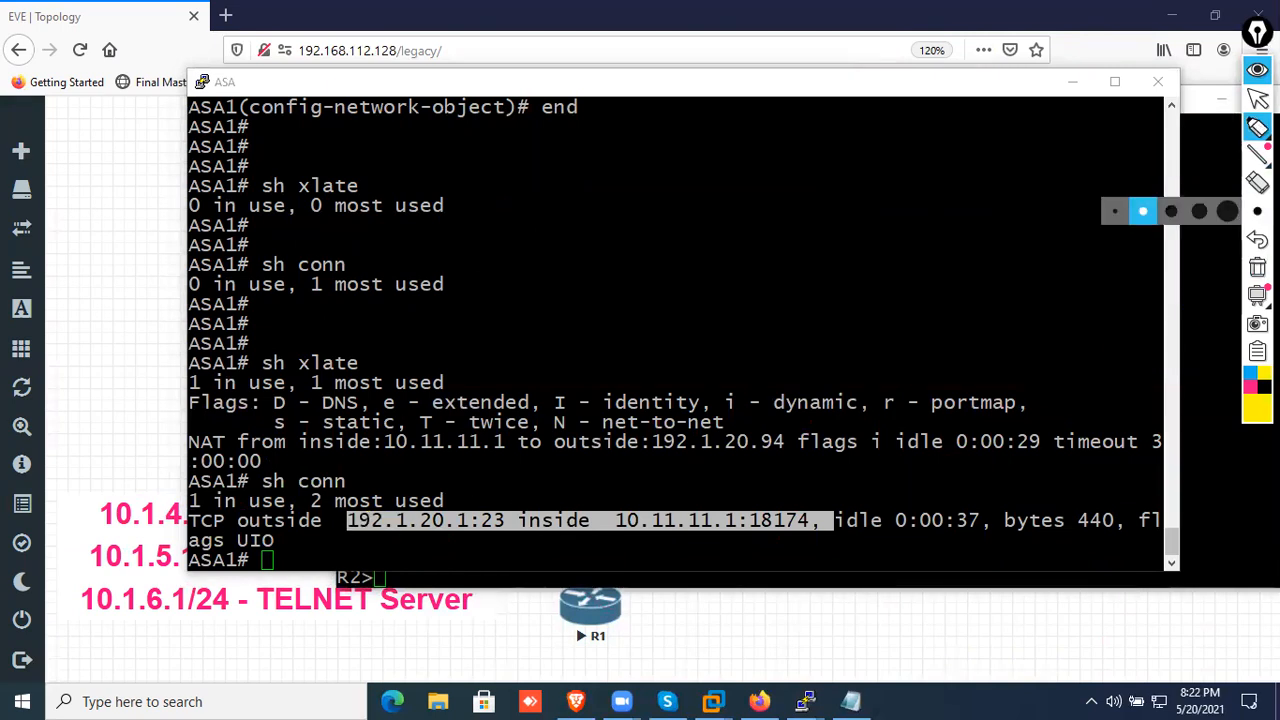
pyautogui.click(1147, 210)
pyautogui.click(1257, 211)
pyautogui.click(1171, 212)
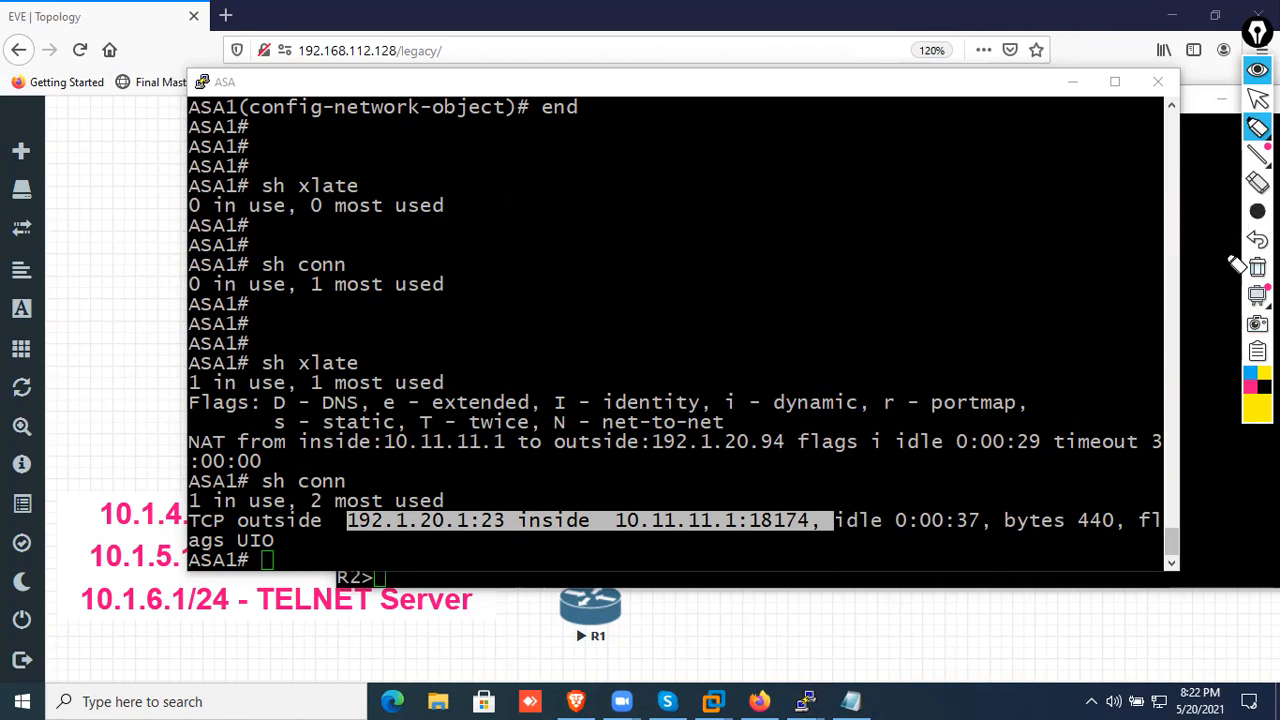
pyautogui.click(1250, 390)
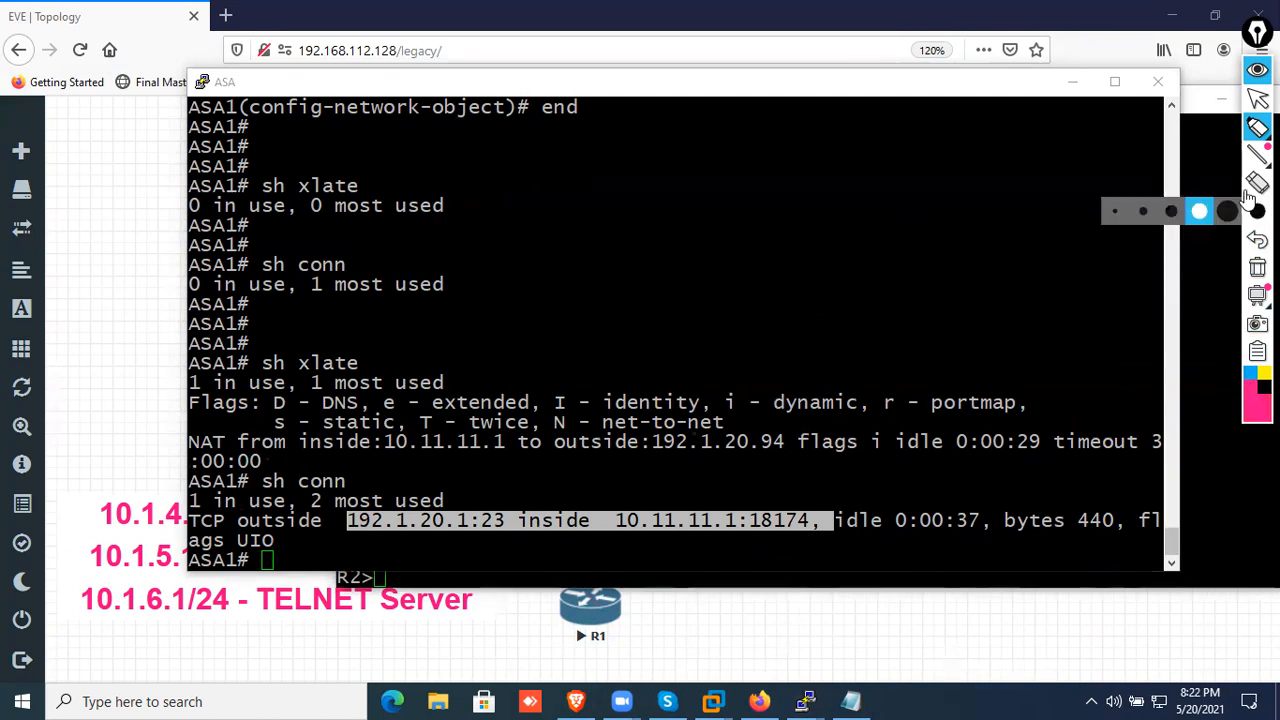
pyautogui.moveTo(1257, 127)
pyautogui.click(1190, 133)
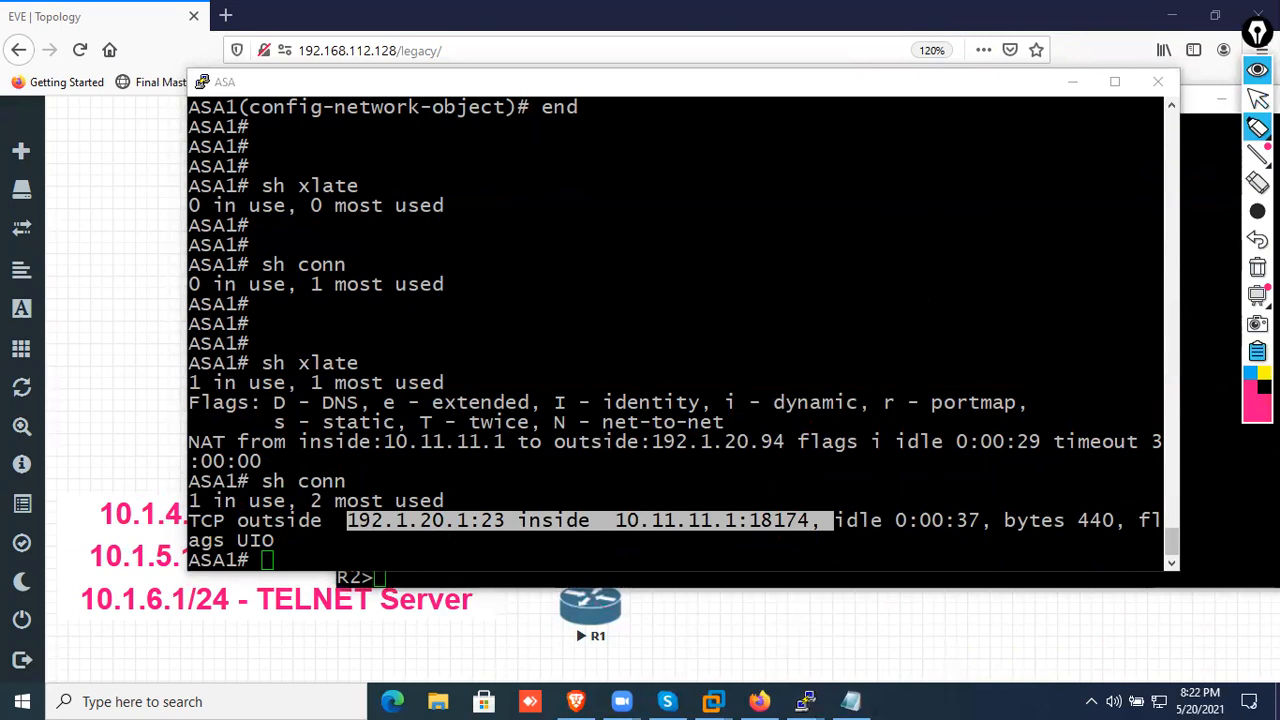
# Mark the connection entry and both NAT addresses in yellow, link the addresses with a curved arrow, and clear the markings
pyautogui.moveTo(350, 522)
pyautogui.mouseDown()
pyautogui.moveTo(790, 528)
pyautogui.moveTo(403, 526)
pyautogui.moveTo(423, 517)
pyautogui.moveTo(503, 554)
pyautogui.moveTo(686, 551)
pyautogui.moveTo(410, 548)
pyautogui.moveTo(580, 556)
pyautogui.moveTo(815, 522)
pyautogui.moveTo(780, 538)
pyautogui.moveTo(729, 518)
pyautogui.moveTo(514, 494)
pyautogui.moveTo(814, 494)
pyautogui.moveTo(690, 497)
pyautogui.moveTo(812, 545)
pyautogui.moveTo(395, 541)
pyautogui.moveTo(338, 504)
pyautogui.moveTo(328, 553)
pyautogui.mouseUp()
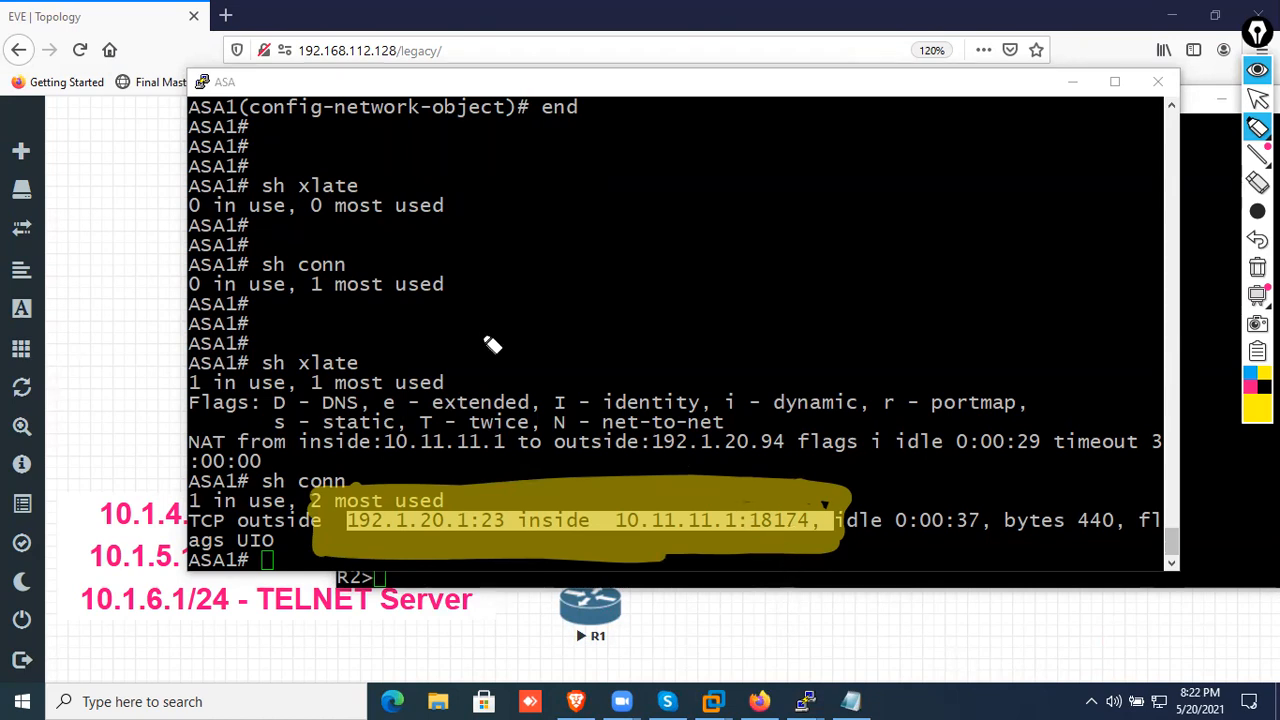
pyautogui.moveTo(207, 447)
pyautogui.mouseDown()
pyautogui.moveTo(500, 446)
pyautogui.moveTo(200, 460)
pyautogui.moveTo(311, 469)
pyautogui.mouseUp()
pyautogui.moveTo(548, 445)
pyautogui.mouseDown()
pyautogui.moveTo(770, 450)
pyautogui.moveTo(575, 447)
pyautogui.moveTo(700, 454)
pyautogui.moveTo(767, 440)
pyautogui.mouseUp()
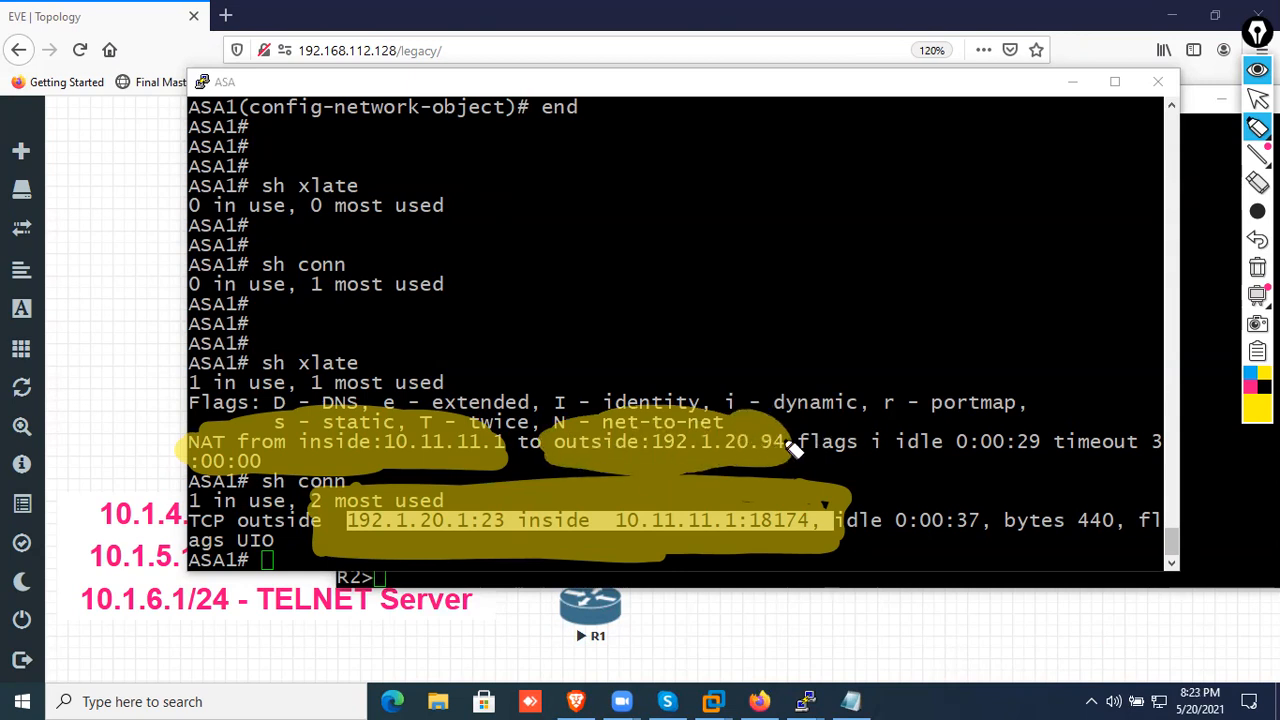
pyautogui.moveTo(440, 398)
pyautogui.mouseDown()
pyautogui.moveTo(423, 380)
pyautogui.moveTo(751, 414)
pyautogui.moveTo(762, 400)
pyautogui.mouseUp()
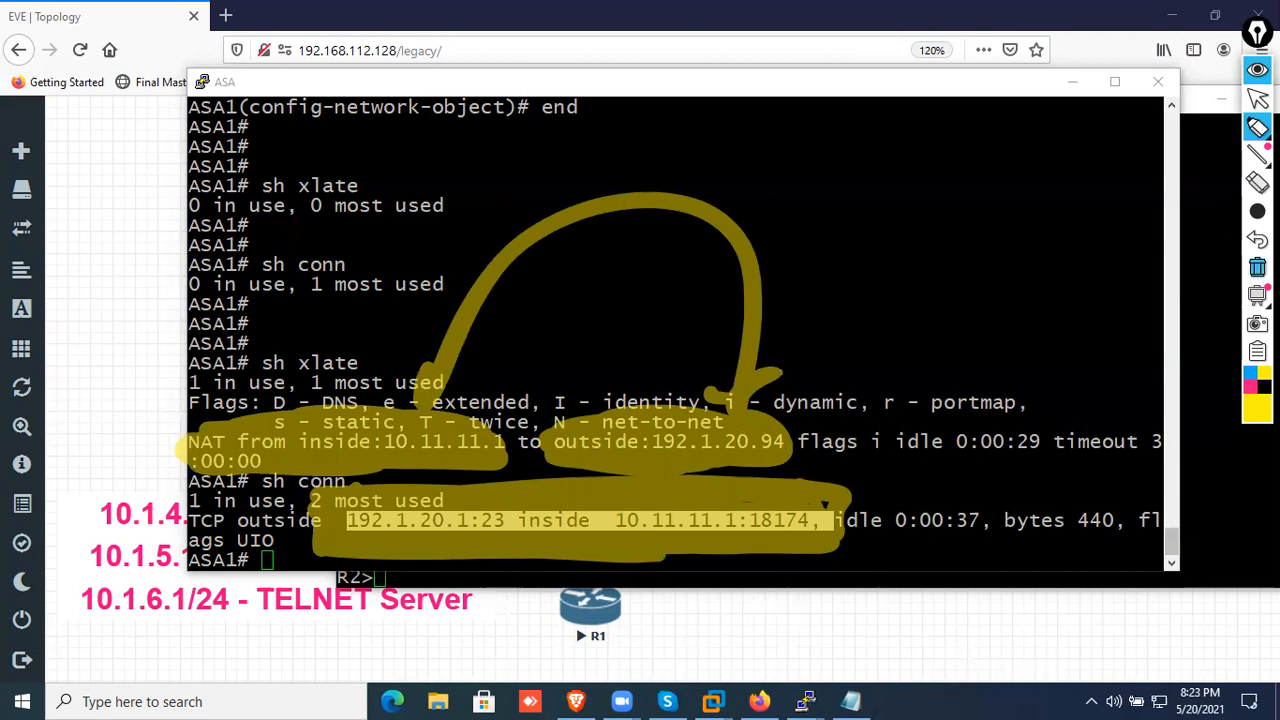
pyautogui.click(1257, 267)
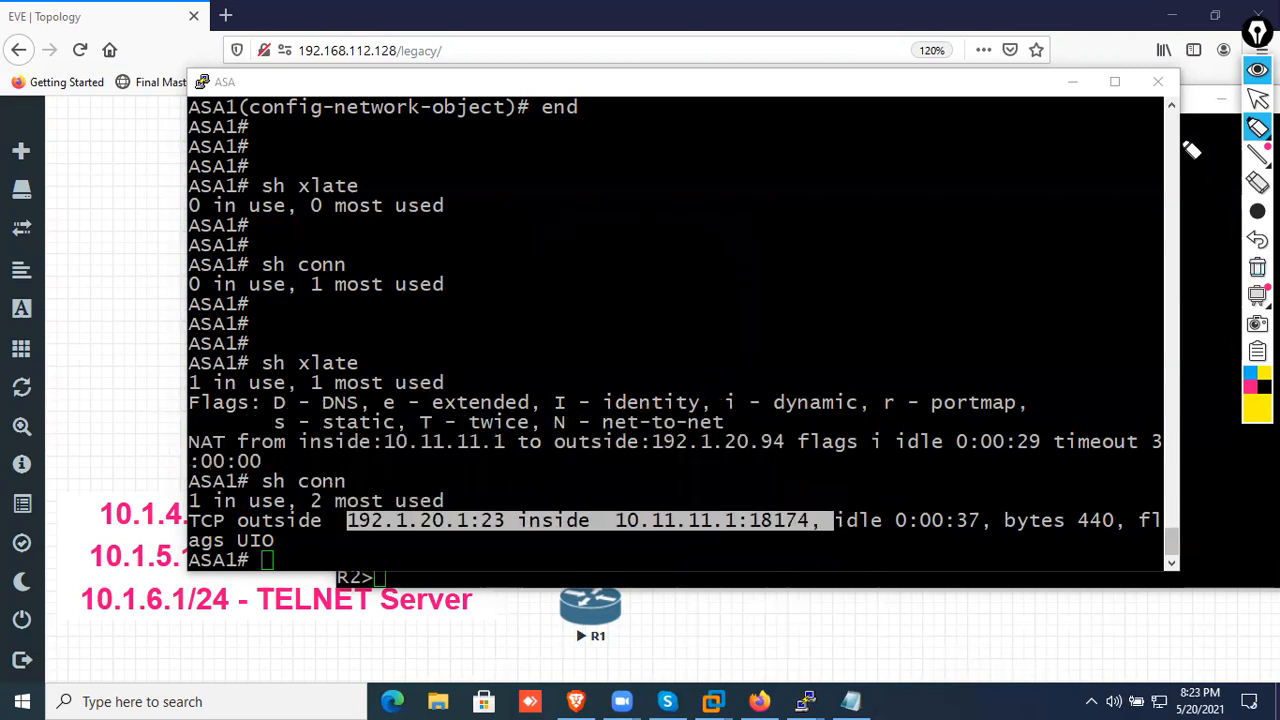
# Minimize the ASA and R2 terminals to show the topology, and set the annotation tool to a pen with a thinner stroke
pyautogui.click(1072, 82)
pyautogui.click(1221, 98)
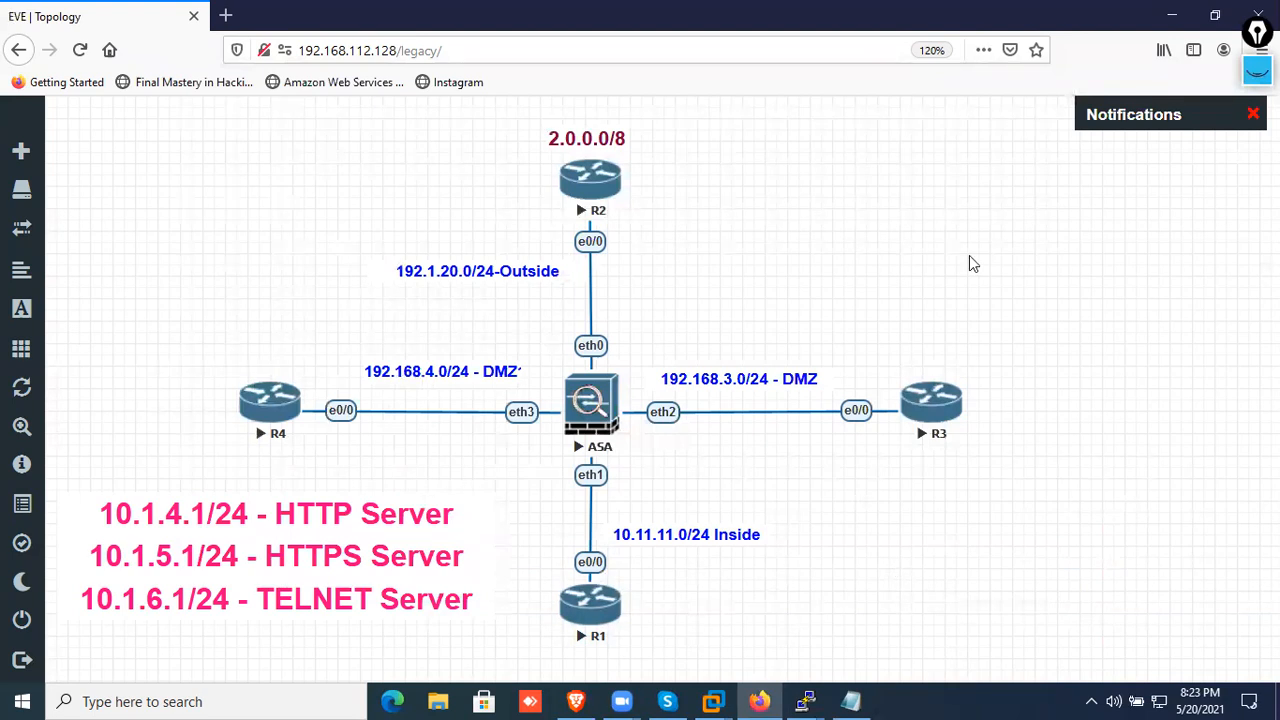
pyautogui.click(1257, 71)
pyautogui.click(1257, 127)
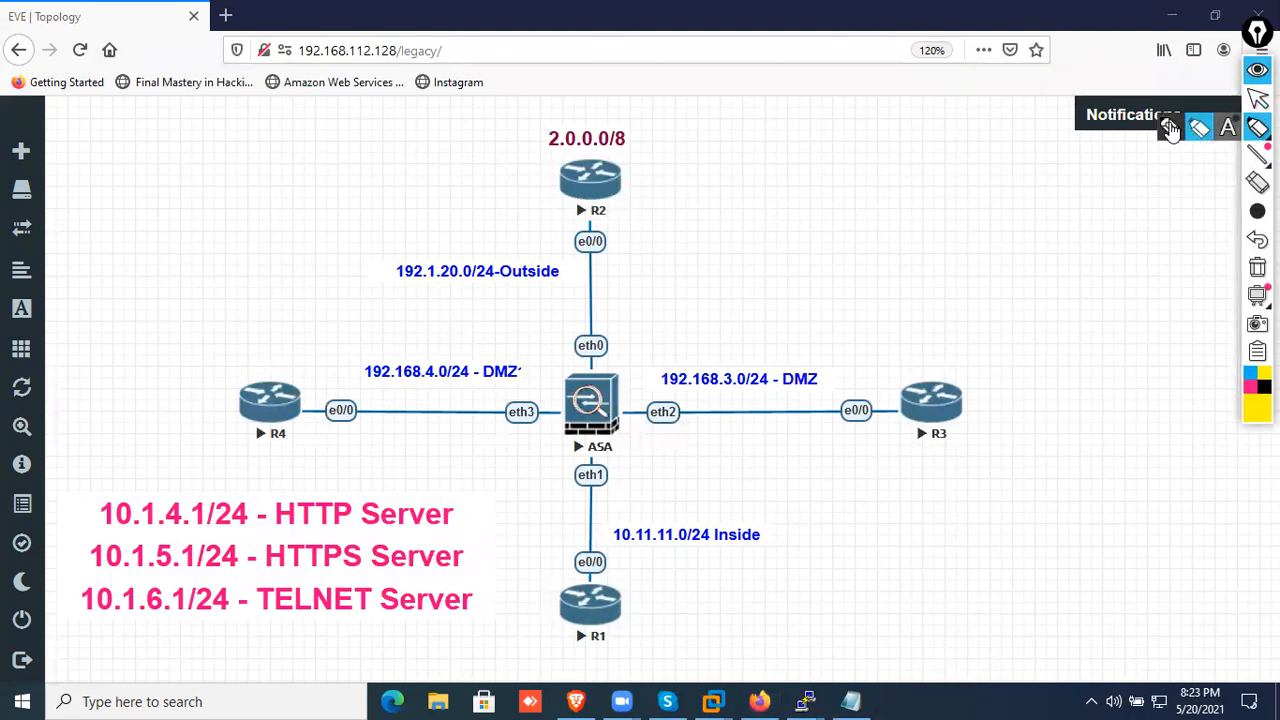
pyautogui.click(1169, 129)
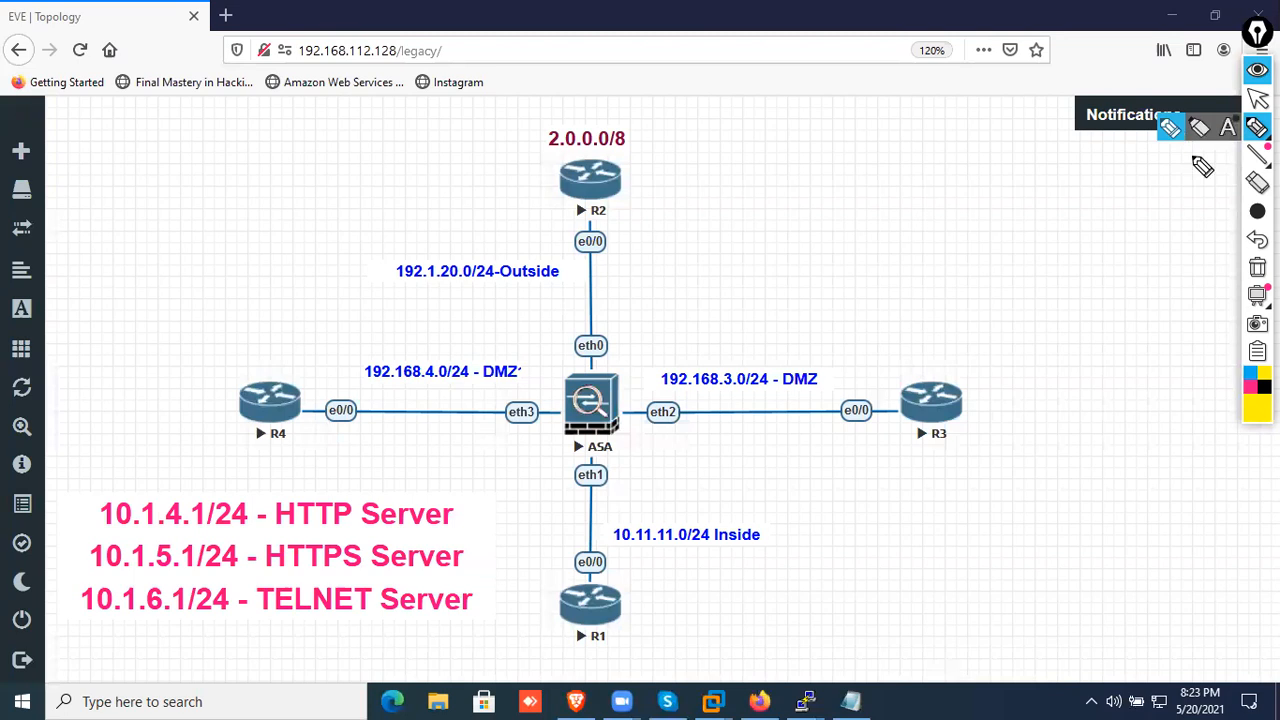
pyautogui.moveTo(1257, 212)
pyautogui.click(1145, 210)
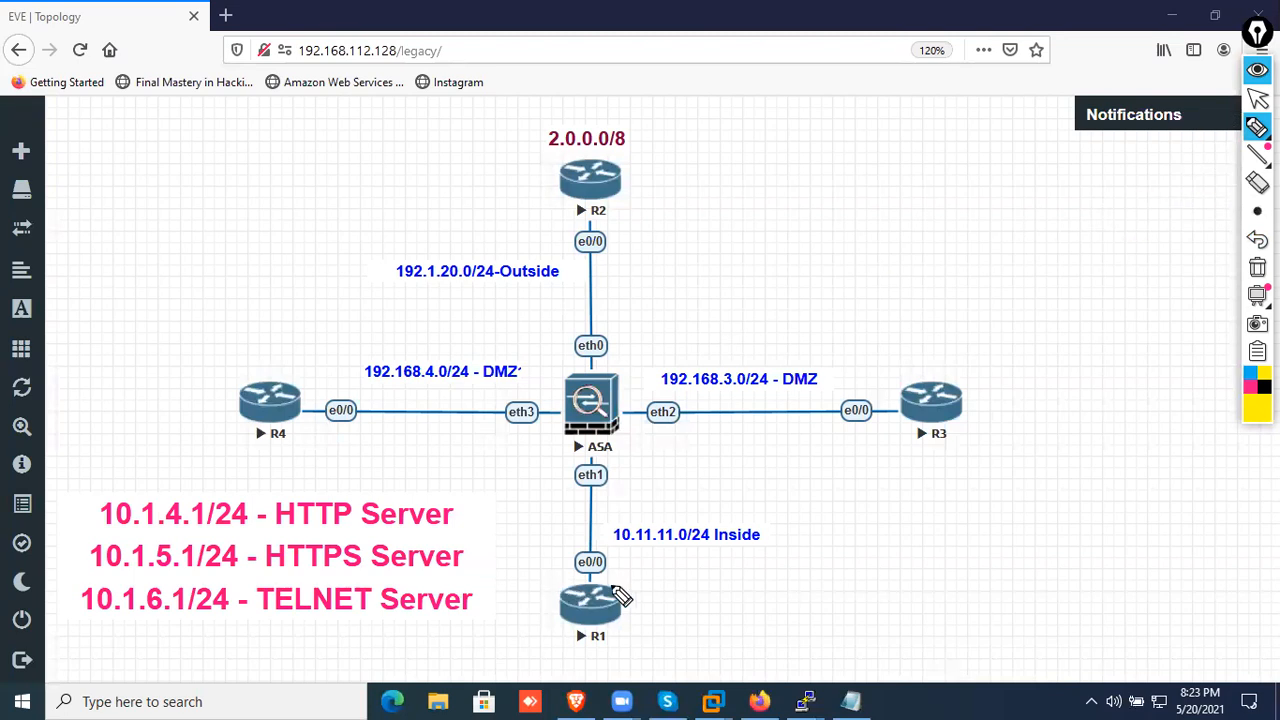
# Sketch in pink an "L2 SW" switch linked to R1, with three round hosts attached beneath it
pyautogui.moveTo(604, 617); pyautogui.dragTo(828, 615)
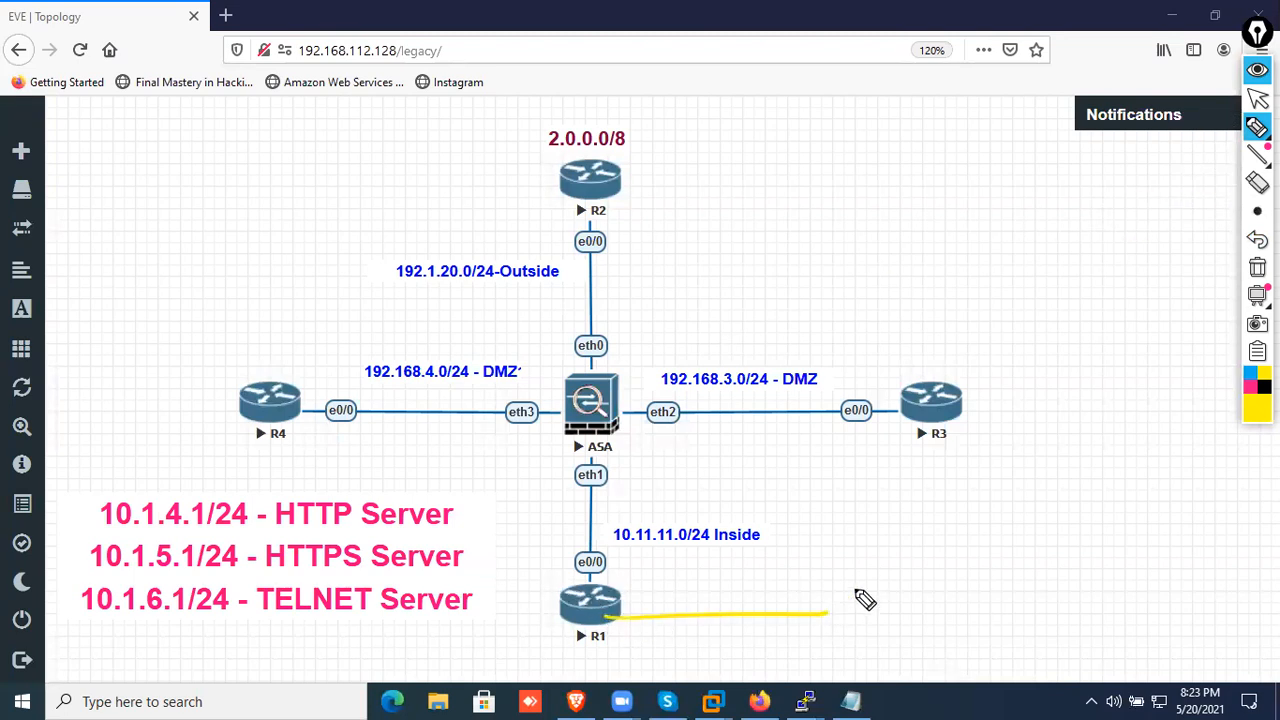
pyautogui.click(1250, 389)
pyautogui.moveTo(624, 607)
pyautogui.mouseDown()
pyautogui.moveTo(846, 600)
pyautogui.moveTo(842, 625)
pyautogui.moveTo(985, 555)
pyautogui.moveTo(845, 578)
pyautogui.mouseUp()
pyautogui.moveTo(882, 520)
pyautogui.mouseDown()
pyautogui.moveTo(888, 555)
pyautogui.moveTo(940, 546)
pyautogui.mouseUp()
pyautogui.moveTo(983, 508)
pyautogui.mouseDown()
pyautogui.moveTo(958, 532)
pyautogui.moveTo(1037, 490)
pyautogui.mouseUp()
pyautogui.moveTo(907, 622); pyautogui.dragTo(909, 651)
pyautogui.moveTo(982, 632); pyautogui.dragTo(986, 633)
pyautogui.moveTo(1058, 608); pyautogui.dragTo(1045, 637)
pyautogui.moveTo(964, 596)
pyautogui.mouseDown()
pyautogui.moveTo(1072, 613)
pyautogui.moveTo(980, 634)
pyautogui.mouseUp()
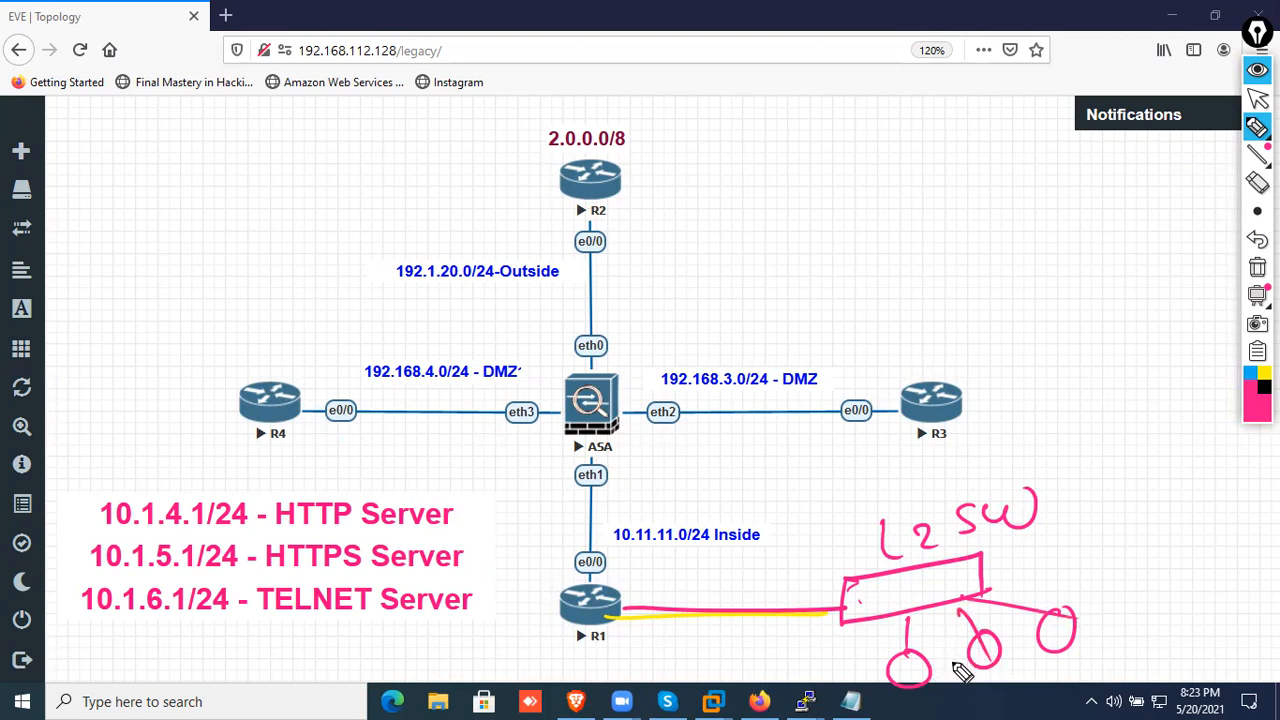
# Label the sketched hosts pc1, pc2 and pc3, draw traffic paths from each to R1, and circle and underline the hosts
pyautogui.moveTo(936, 707)
pyautogui.mouseDown()
pyautogui.moveTo(1072, 680)
pyautogui.moveTo(1180, 623)
pyautogui.moveTo(1165, 655)
pyautogui.mouseUp()
pyautogui.moveTo(1075, 644)
pyautogui.mouseDown()
pyautogui.moveTo(1151, 592)
pyautogui.moveTo(628, 613)
pyautogui.mouseUp()
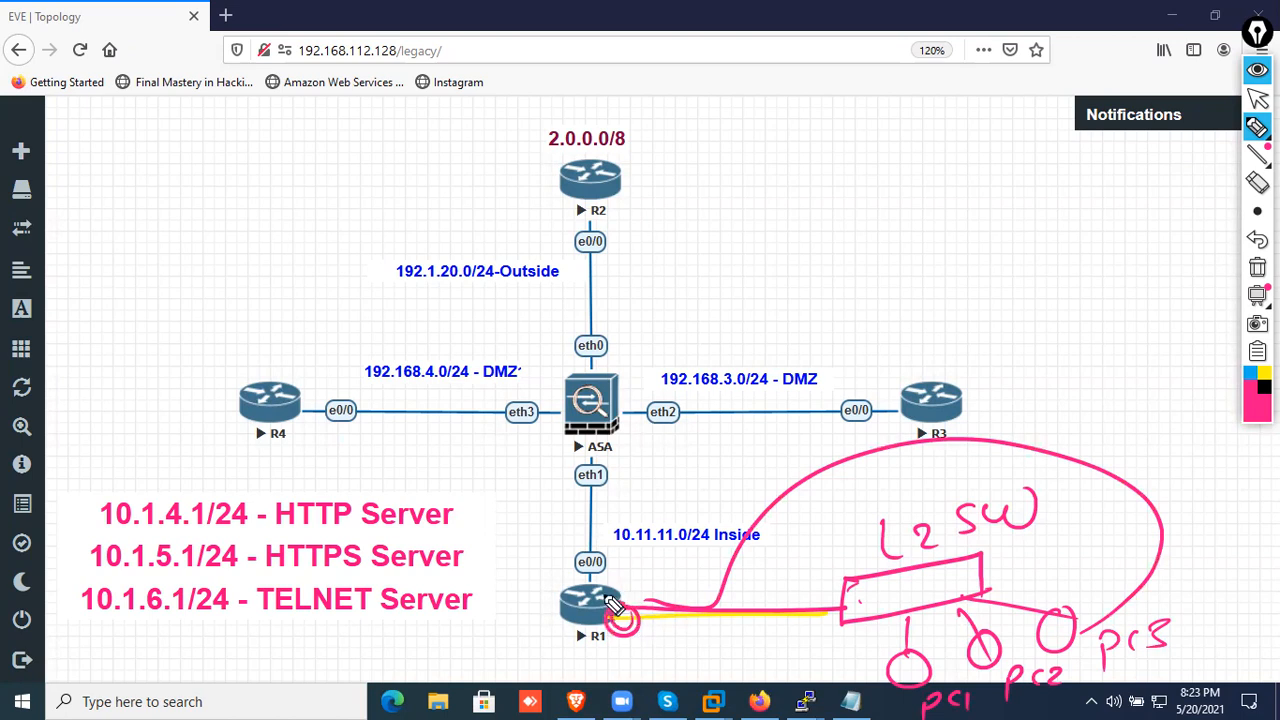
pyautogui.moveTo(980, 659)
pyautogui.mouseDown()
pyautogui.moveTo(983, 672)
pyautogui.moveTo(635, 564)
pyautogui.moveTo(613, 612)
pyautogui.mouseUp()
pyautogui.moveTo(911, 666); pyautogui.dragTo(590, 606)
pyautogui.moveTo(943, 655)
pyautogui.mouseDown()
pyautogui.moveTo(872, 652)
pyautogui.moveTo(912, 664)
pyautogui.mouseUp()
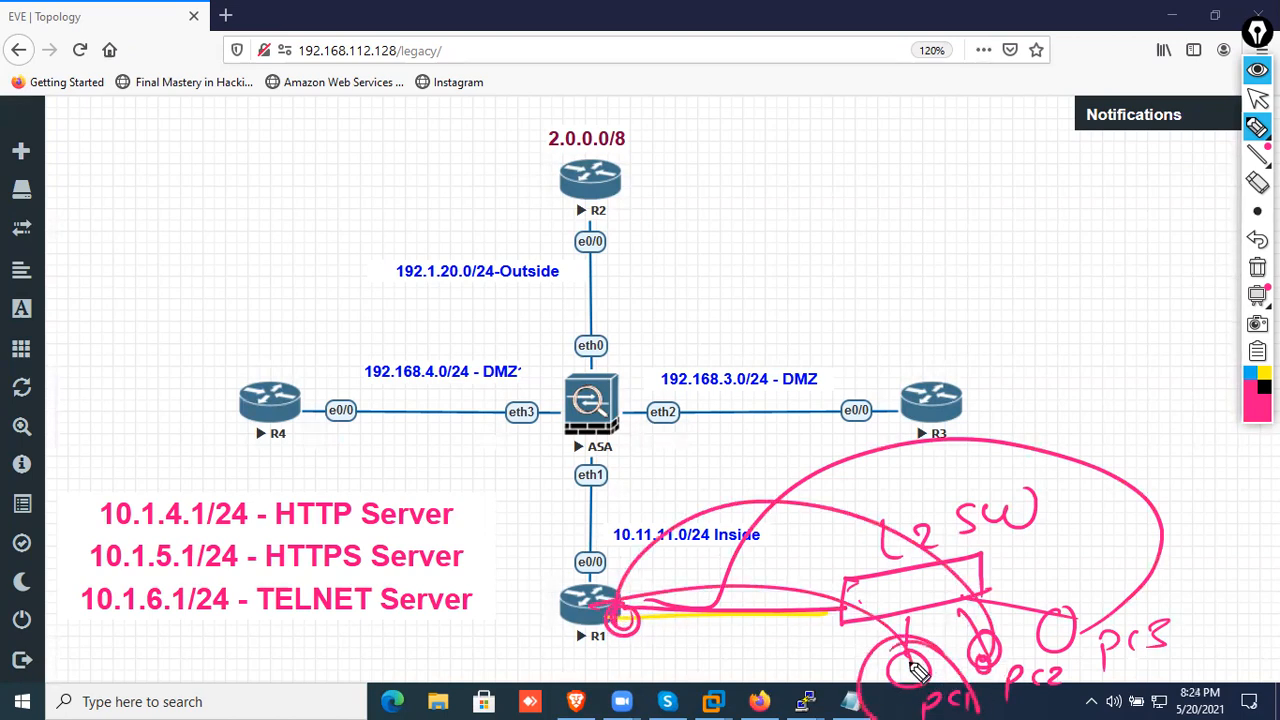
pyautogui.moveTo(993, 620); pyautogui.dragTo(967, 630)
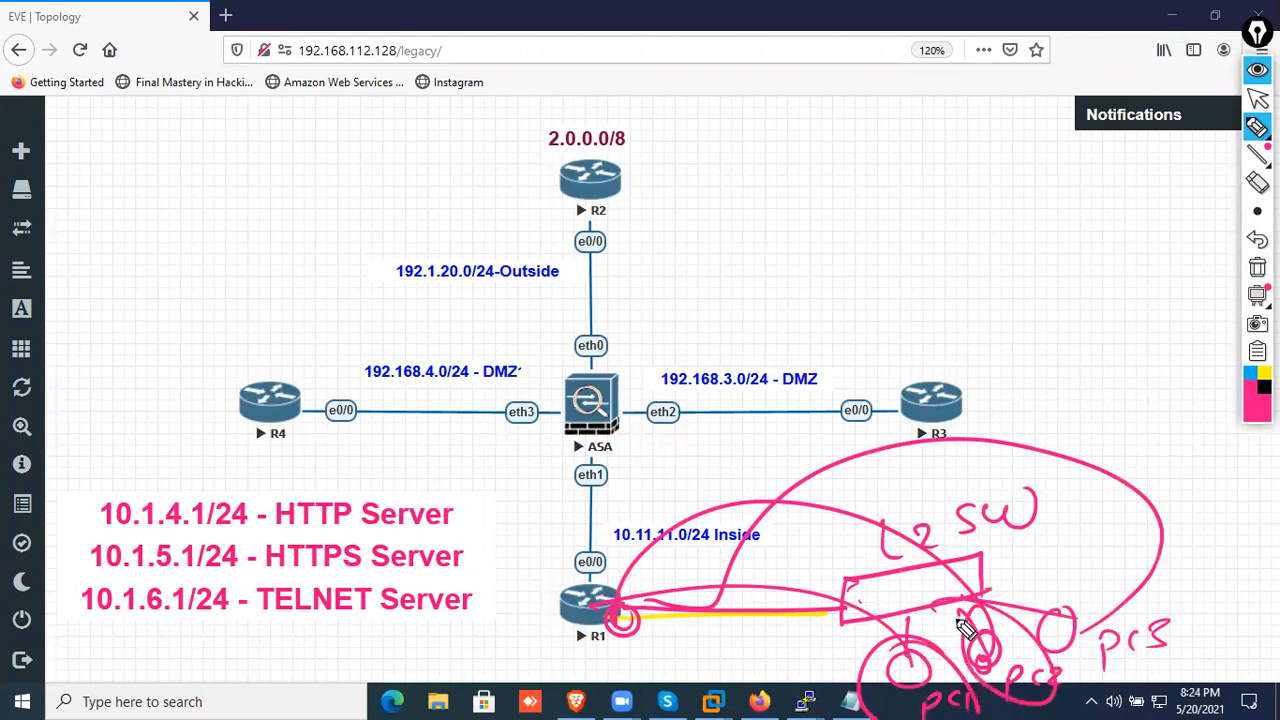
pyautogui.moveTo(1160, 600); pyautogui.dragTo(1074, 594)
pyautogui.moveTo(1003, 707); pyautogui.dragTo(1178, 692)
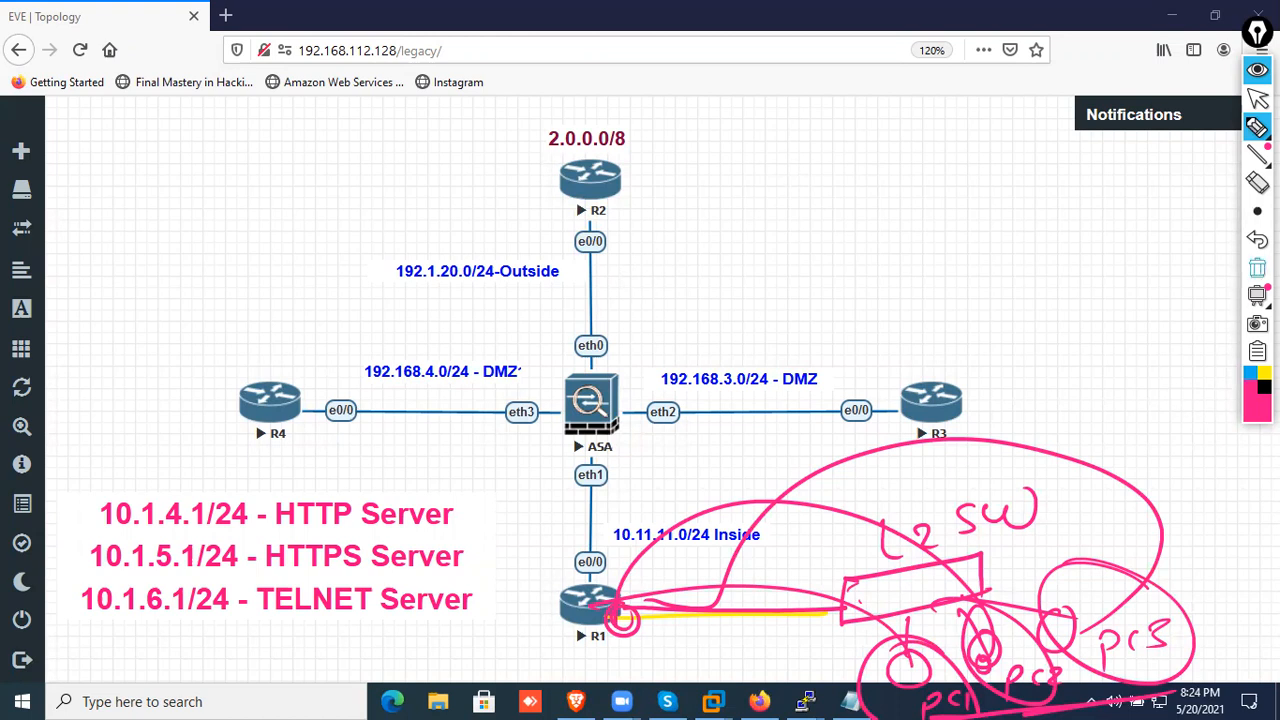
# Clear all annotations from the topology and hide the annotation tools
pyautogui.click(1257, 268)
pyautogui.click(1257, 70)
pyautogui.click(1022, 596)
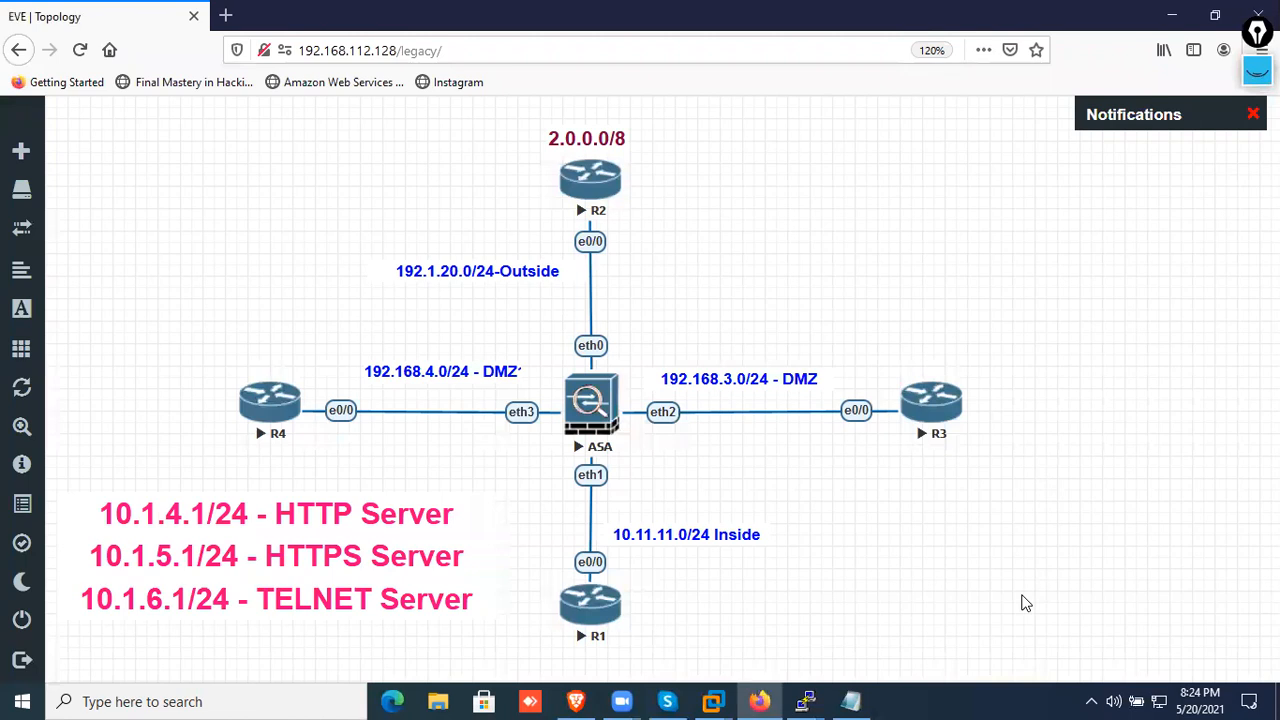
# Start adding a new node to the topology, using the Cisco IOL template
pyautogui.rightClick(1022, 602)
pyautogui.click(1057, 460)
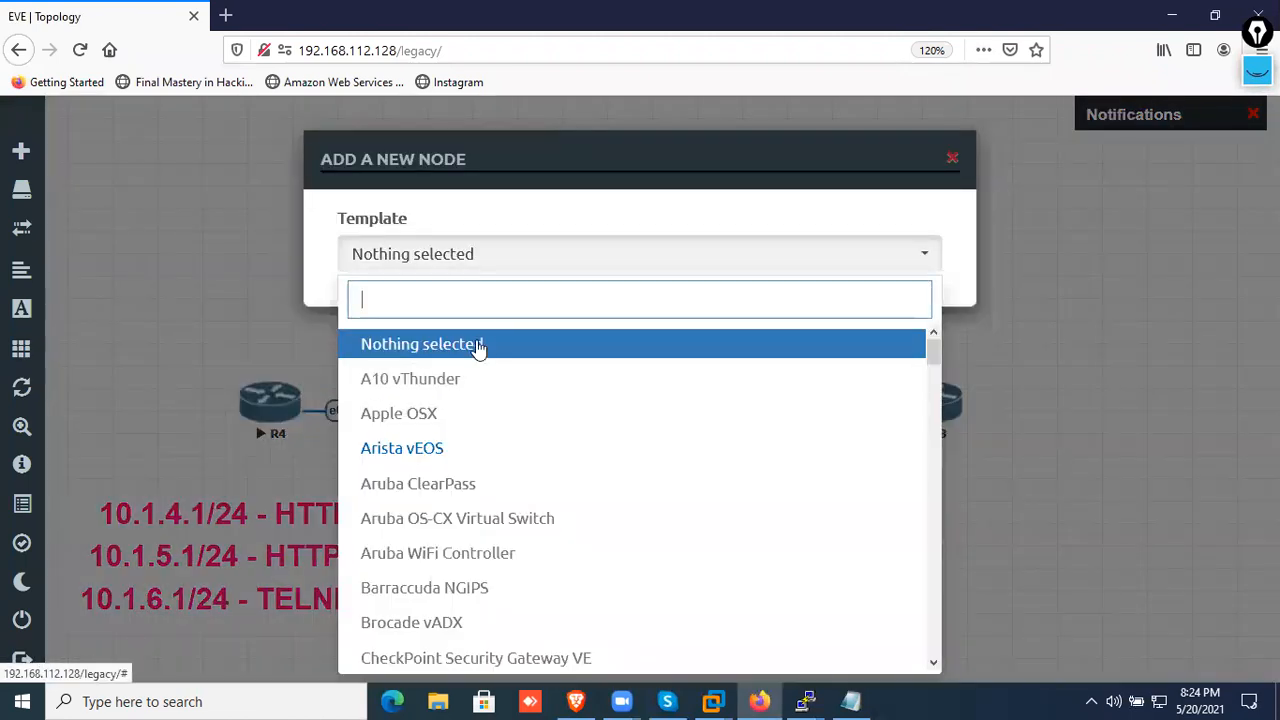
pyautogui.write('sw')
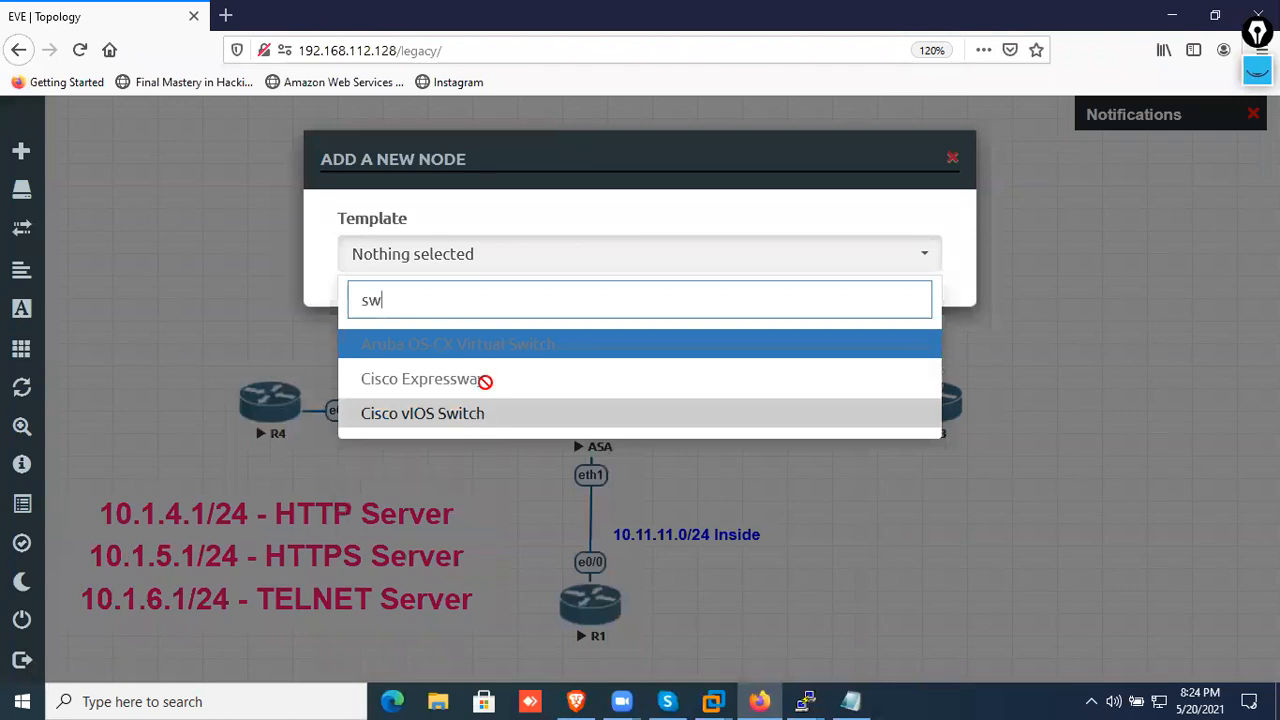
pyautogui.press('BackSpace')
pyautogui.press('BackSpace')
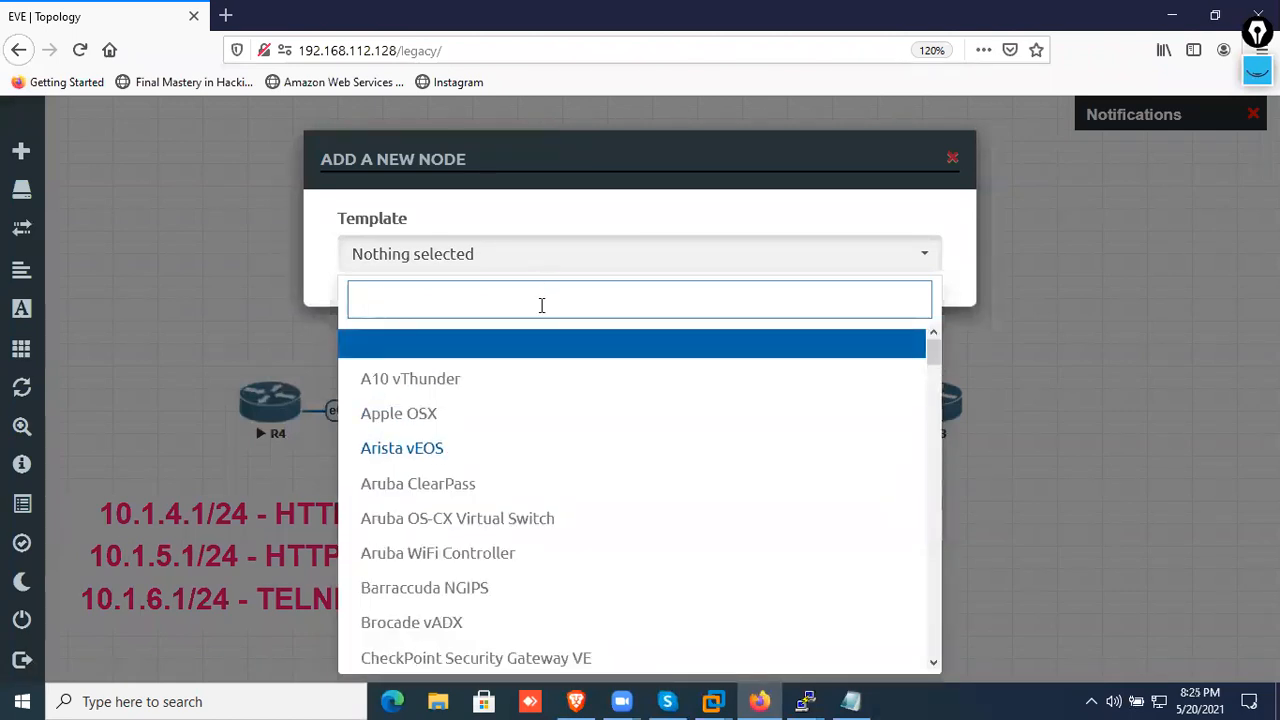
pyautogui.write('iol')
pyautogui.click(486, 345)
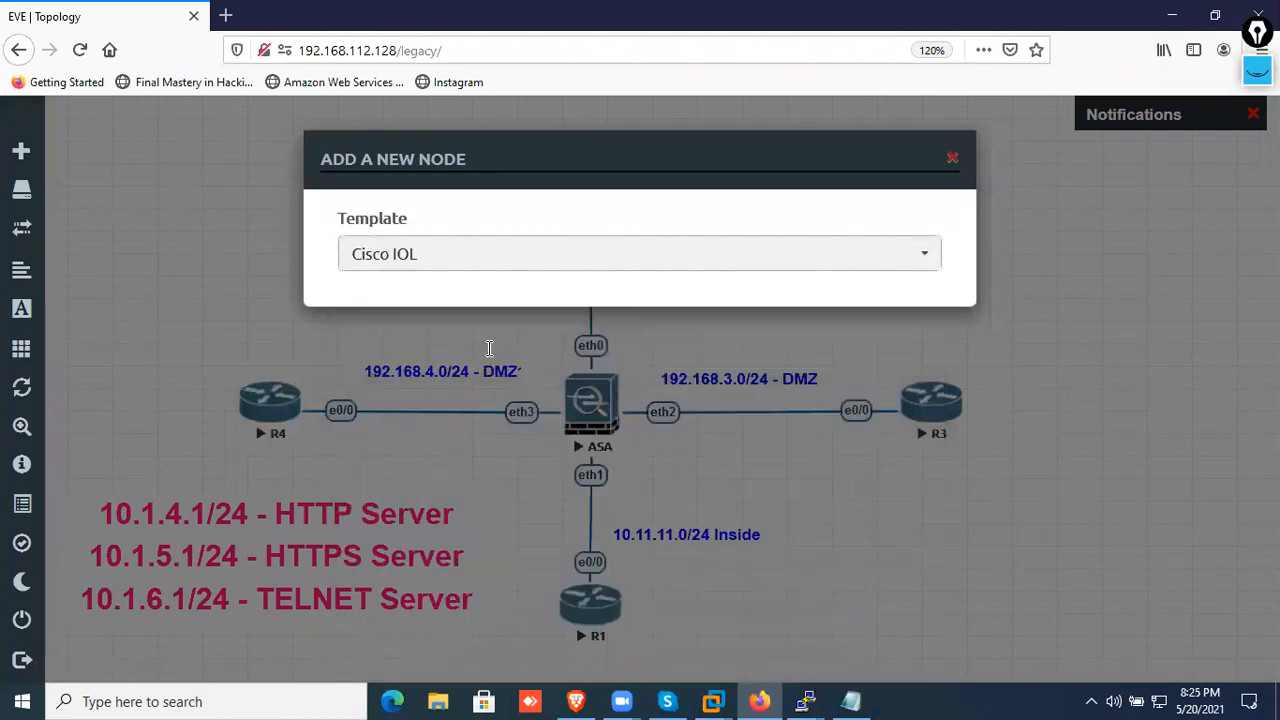
# Choose the image L2-ADVENTERPRISEK9-M-15.2-IRON-20151103.bin and set the new node's Ethernet portgroups to 2
pyautogui.click(812, 355)
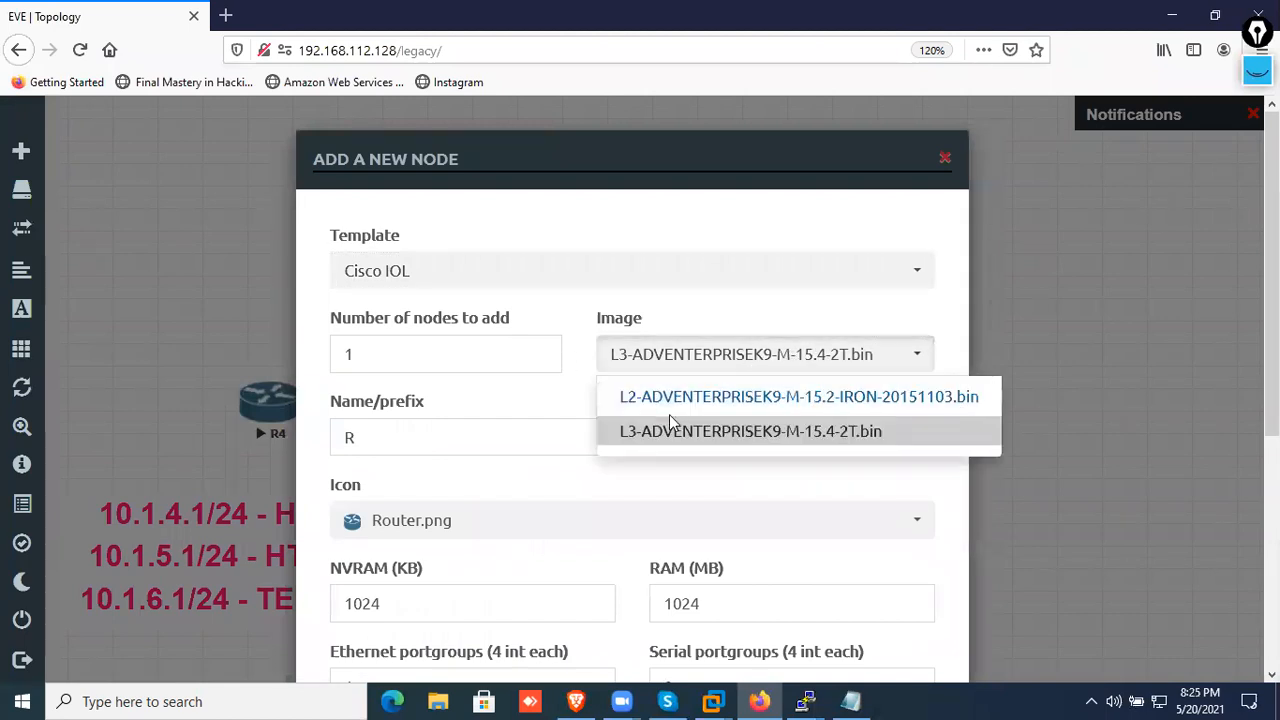
pyautogui.click(669, 400)
pyautogui.click(450, 437)
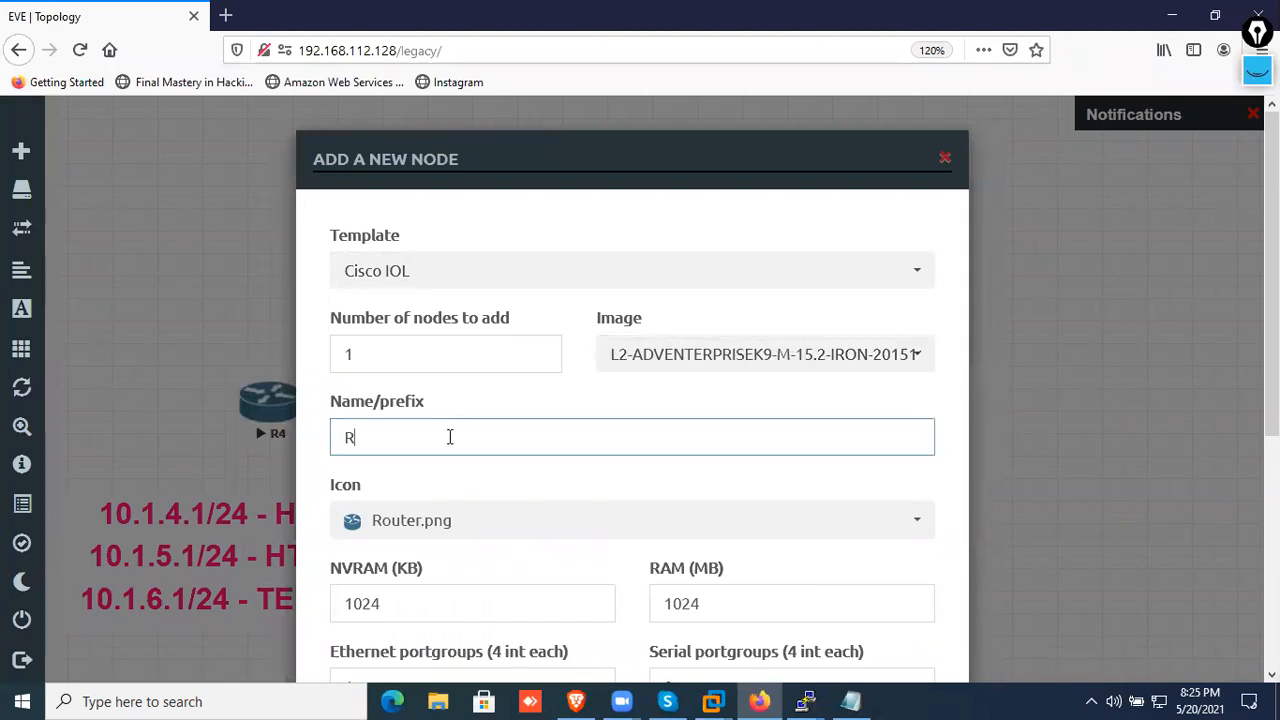
pyautogui.click(421, 347)
pyautogui.scroll(-5, 445, 395)
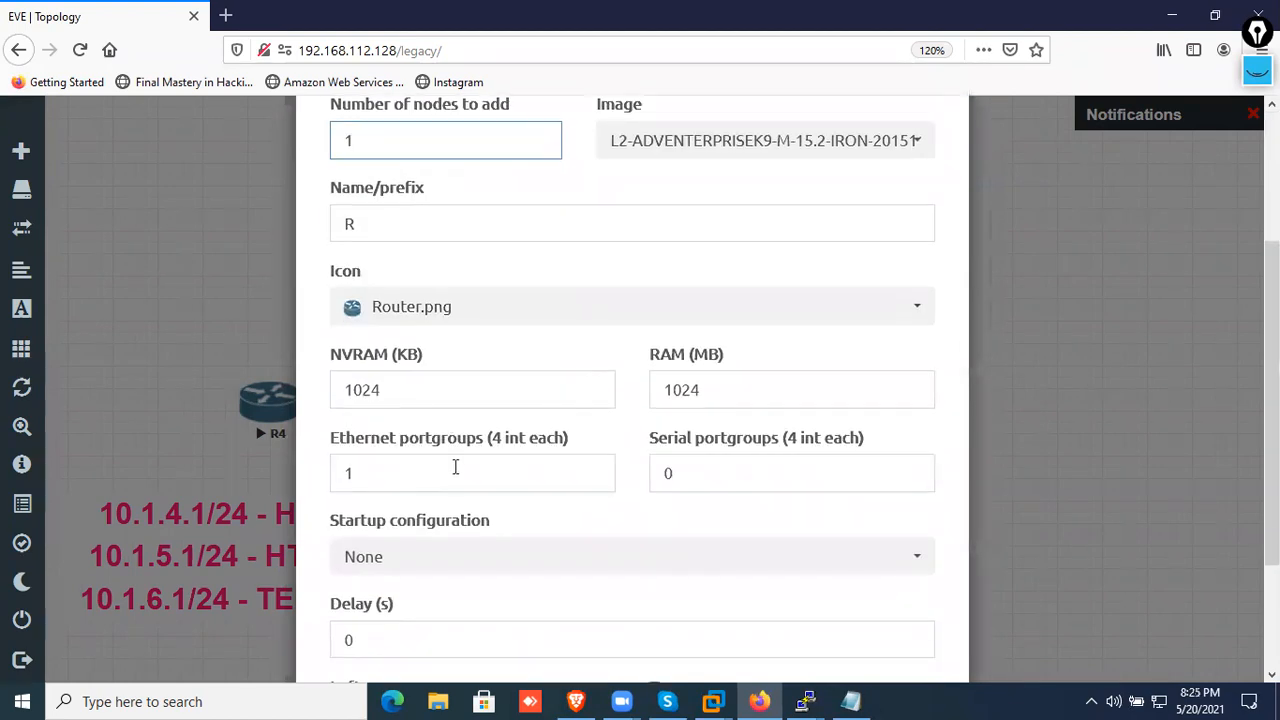
pyautogui.moveTo(436, 314); pyautogui.dragTo(165, 301)
pyautogui.write('2')
pyautogui.click(697, 362)
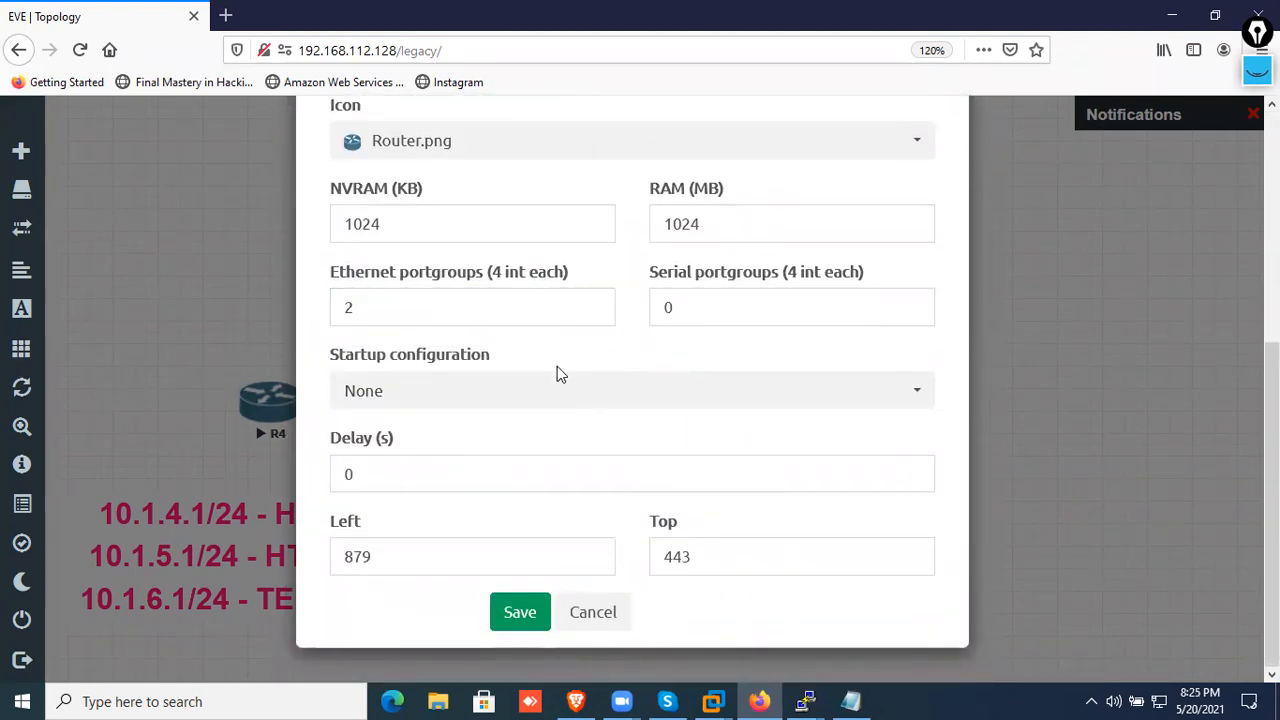
# Name the new node SW1 and save it to the lab
pyautogui.scroll(5, 520, 380)
pyautogui.moveTo(420, 389); pyautogui.dragTo(262, 387)
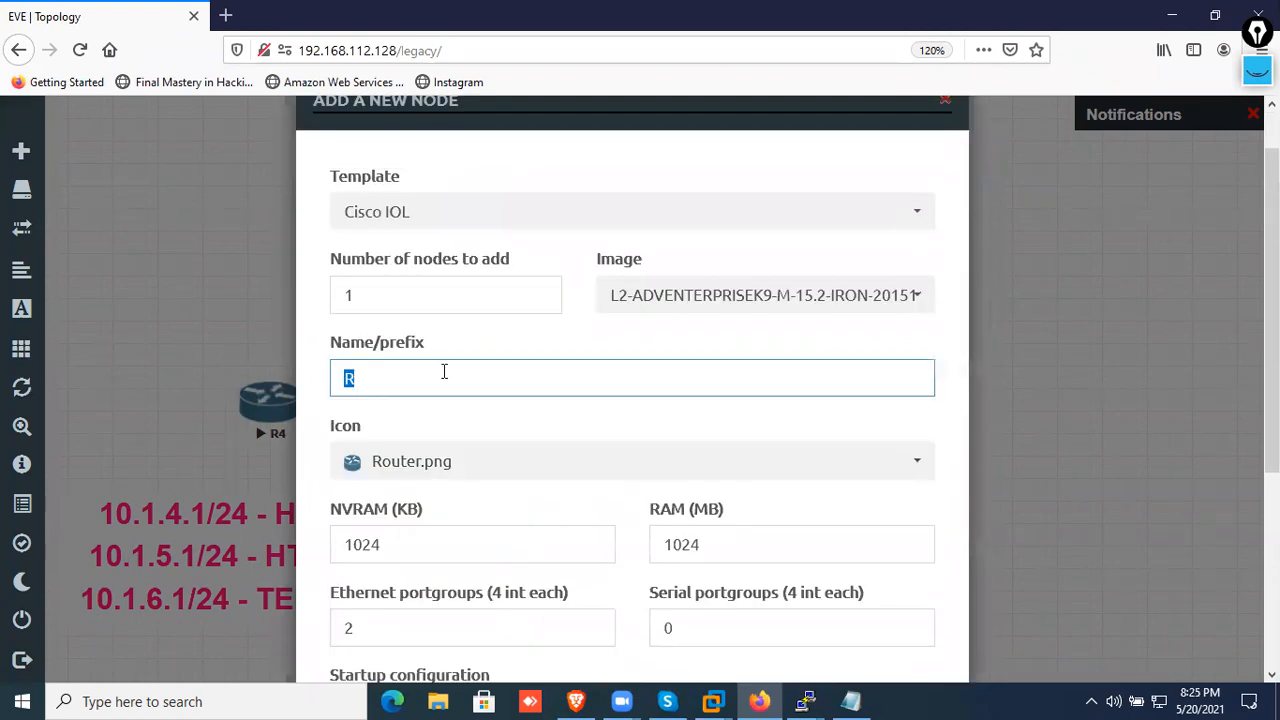
pyautogui.write('SW1')
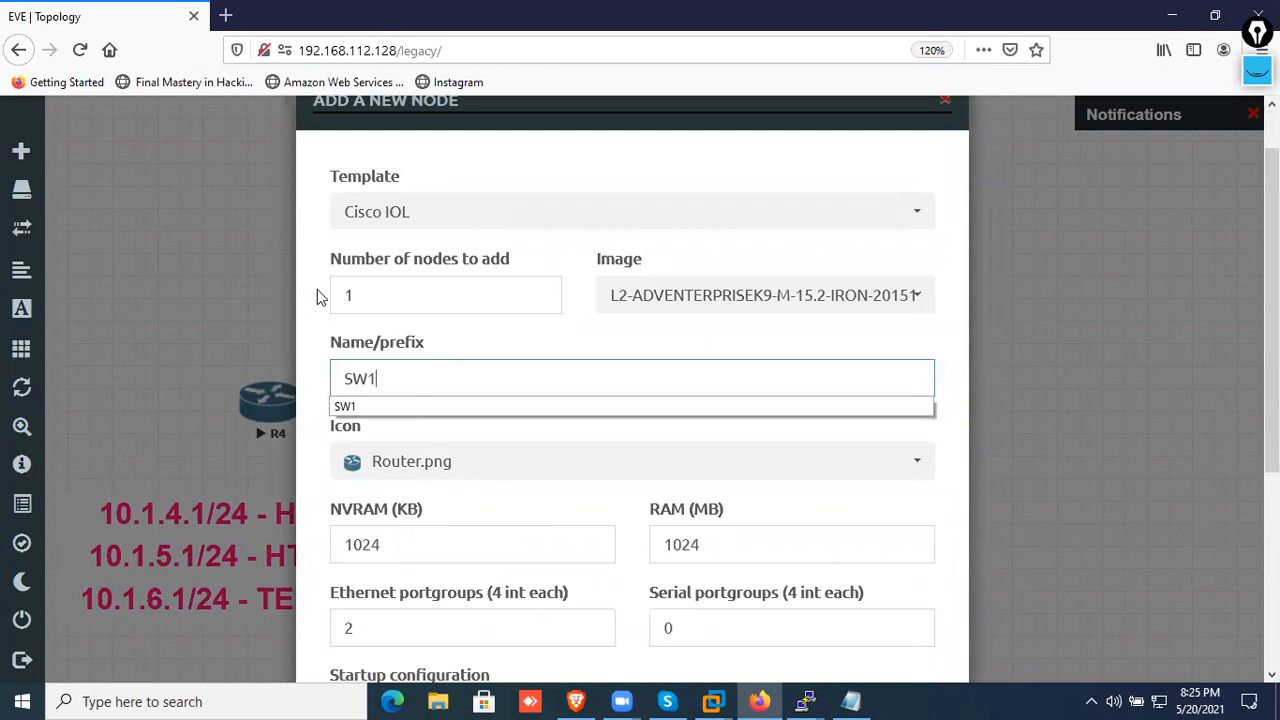
pyautogui.click(444, 412)
pyautogui.scroll(-5, 500, 440)
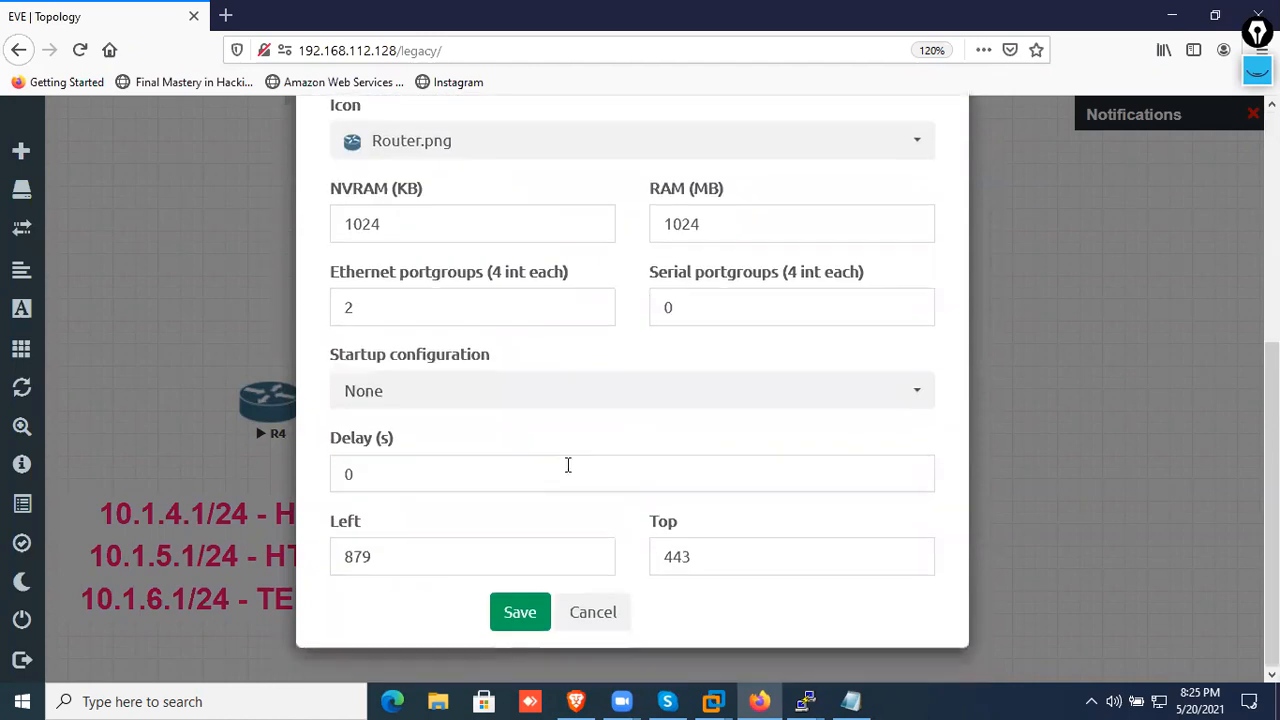
pyautogui.click(527, 613)
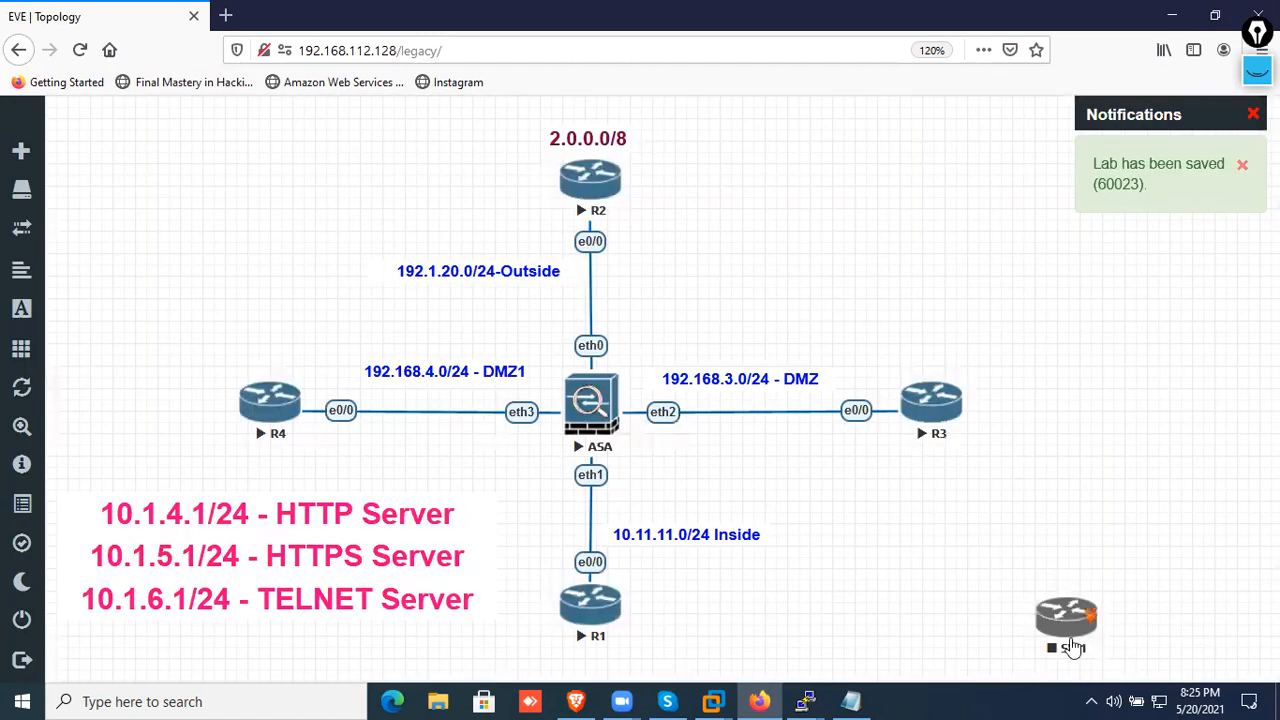
# Move the SW1 node beneath R3, then change its icon to Switch2.png and save the node
pyautogui.moveTo(1072, 648); pyautogui.dragTo(924, 631)
pyautogui.rightClick(920, 606)
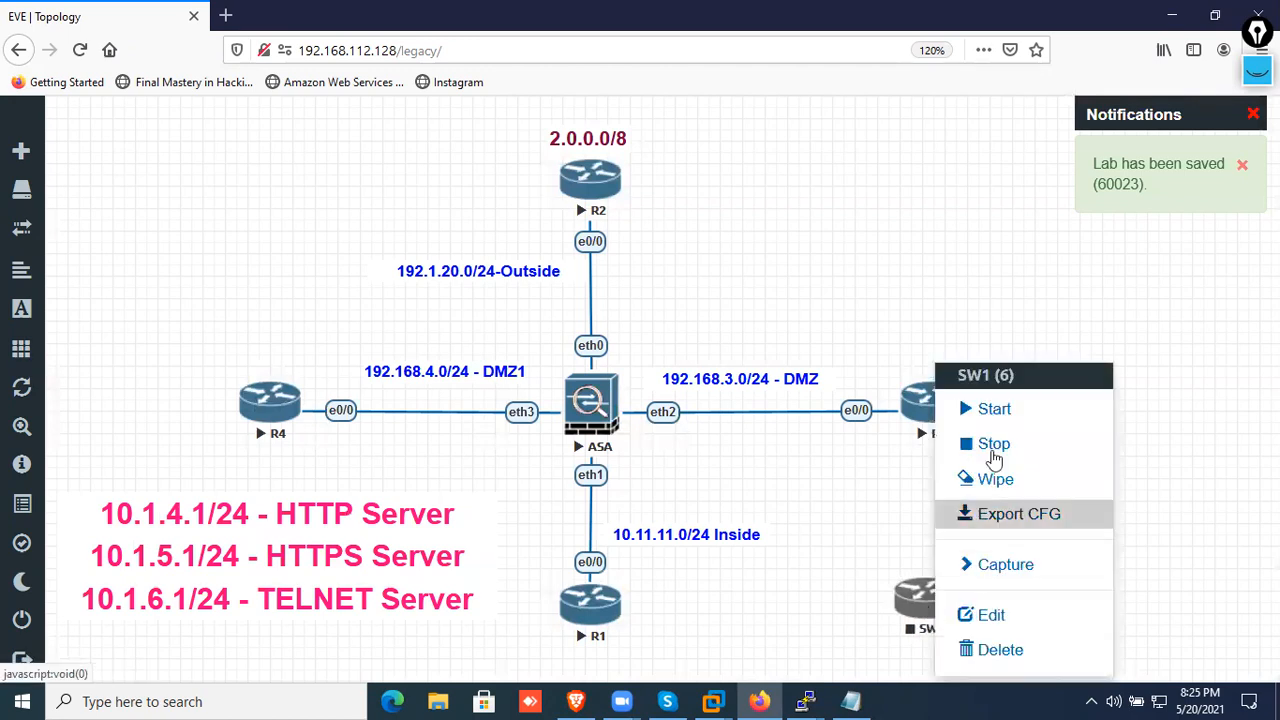
pyautogui.click(975, 612)
pyautogui.scroll(-4, 485, 392)
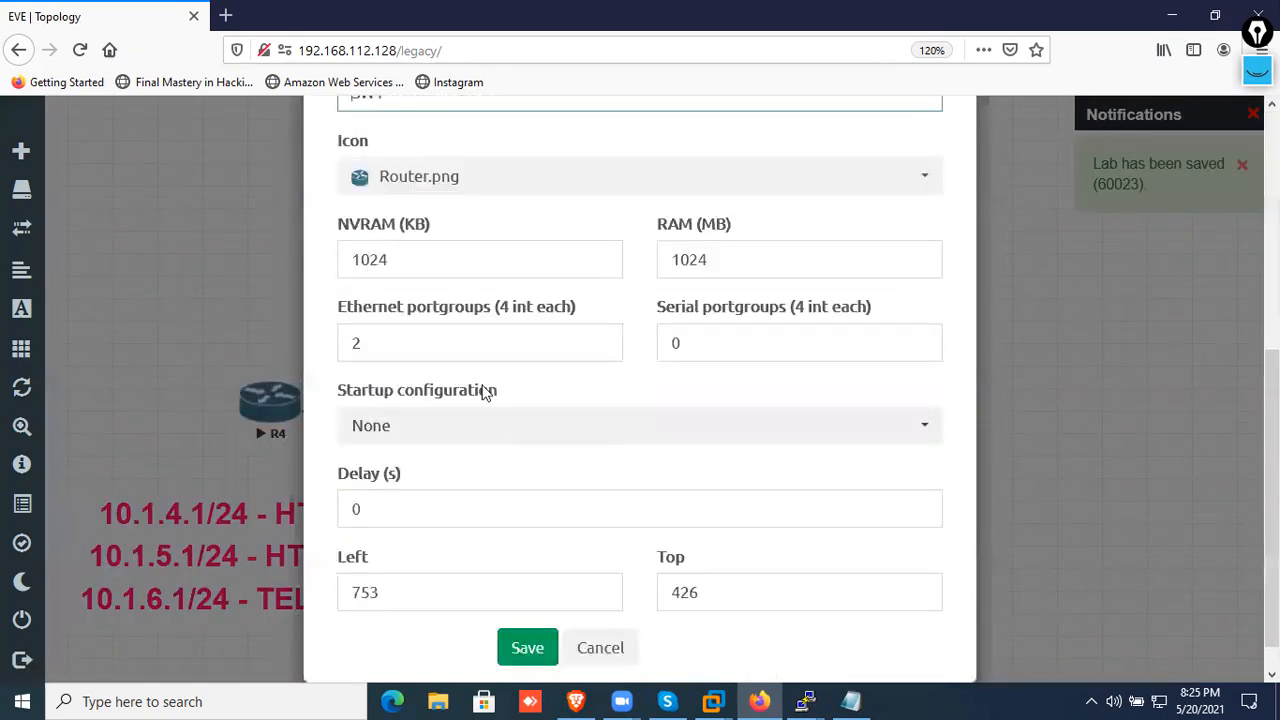
pyautogui.click(474, 180)
pyautogui.scroll(3, 471, 266)
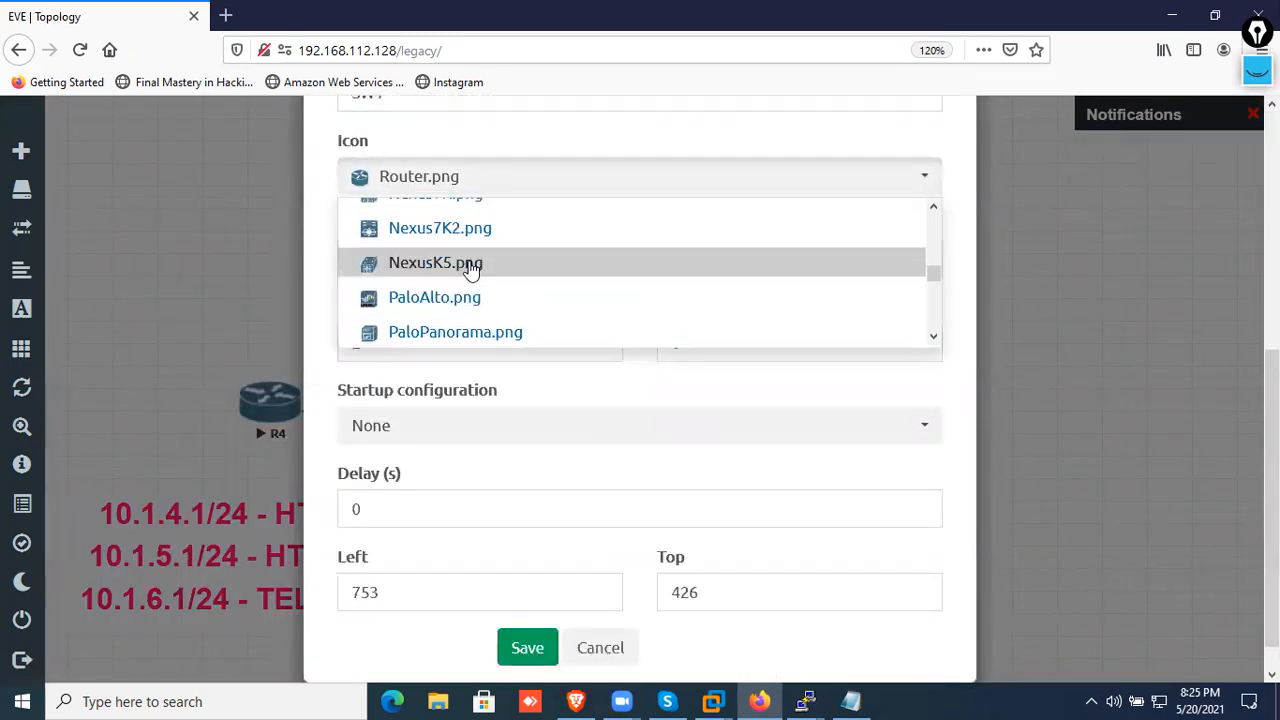
pyautogui.scroll(7, 471, 268)
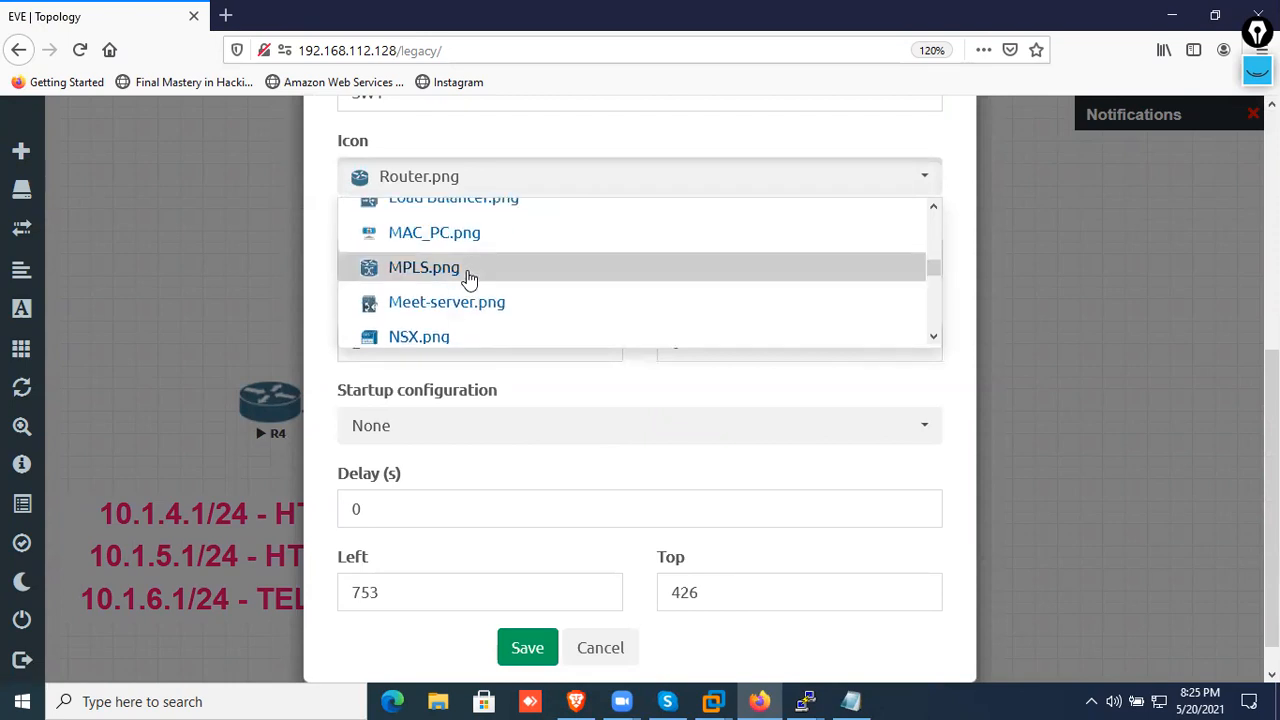
pyautogui.scroll(5, 465, 279)
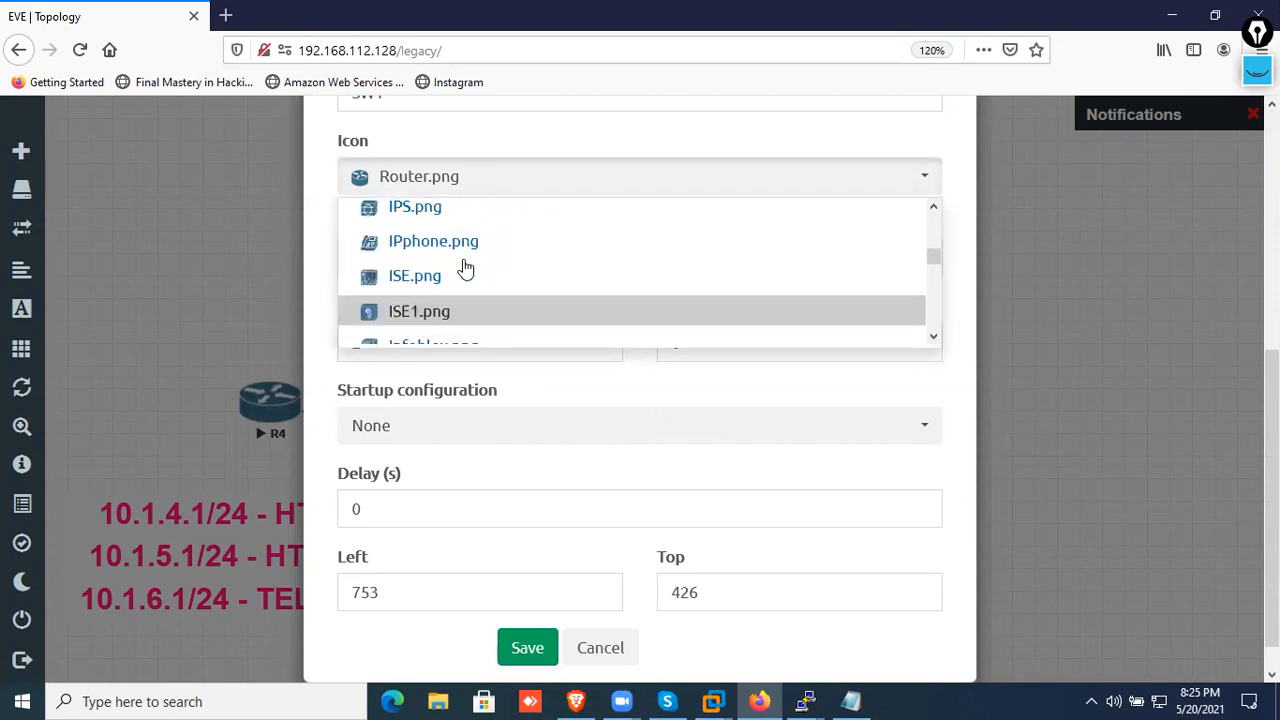
pyautogui.scroll(4, 464, 258)
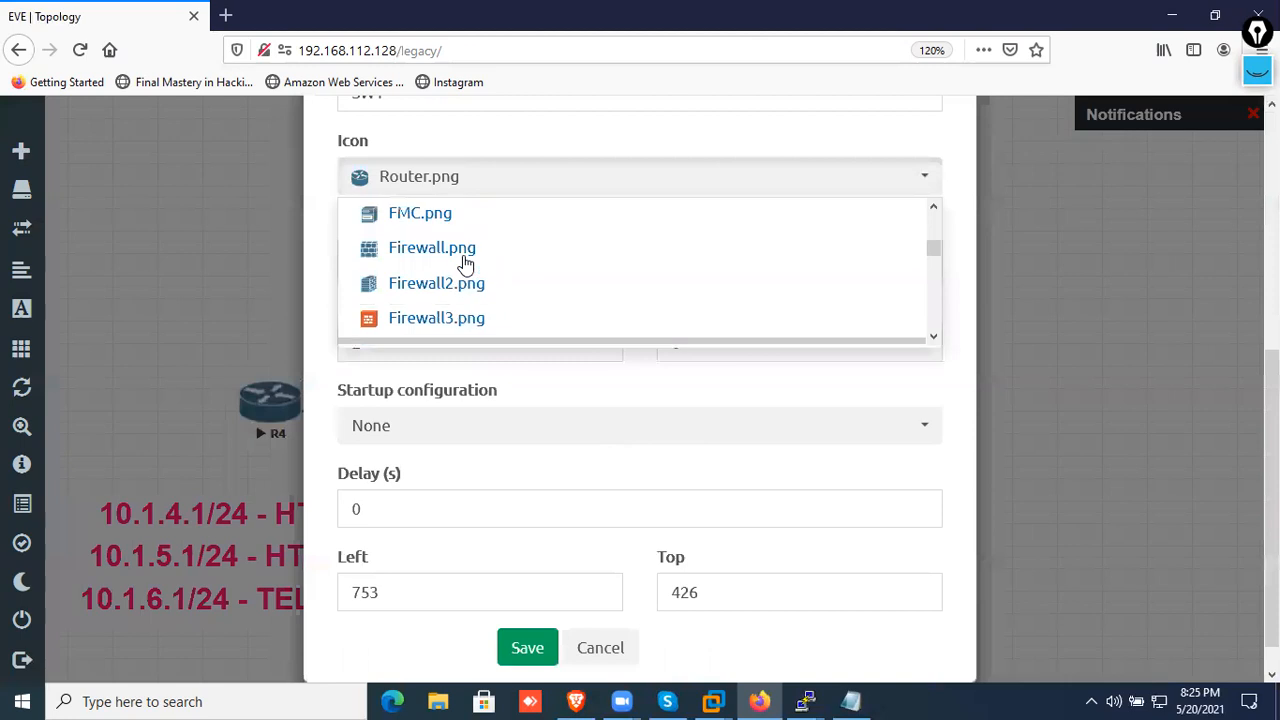
pyautogui.scroll(5, 465, 256)
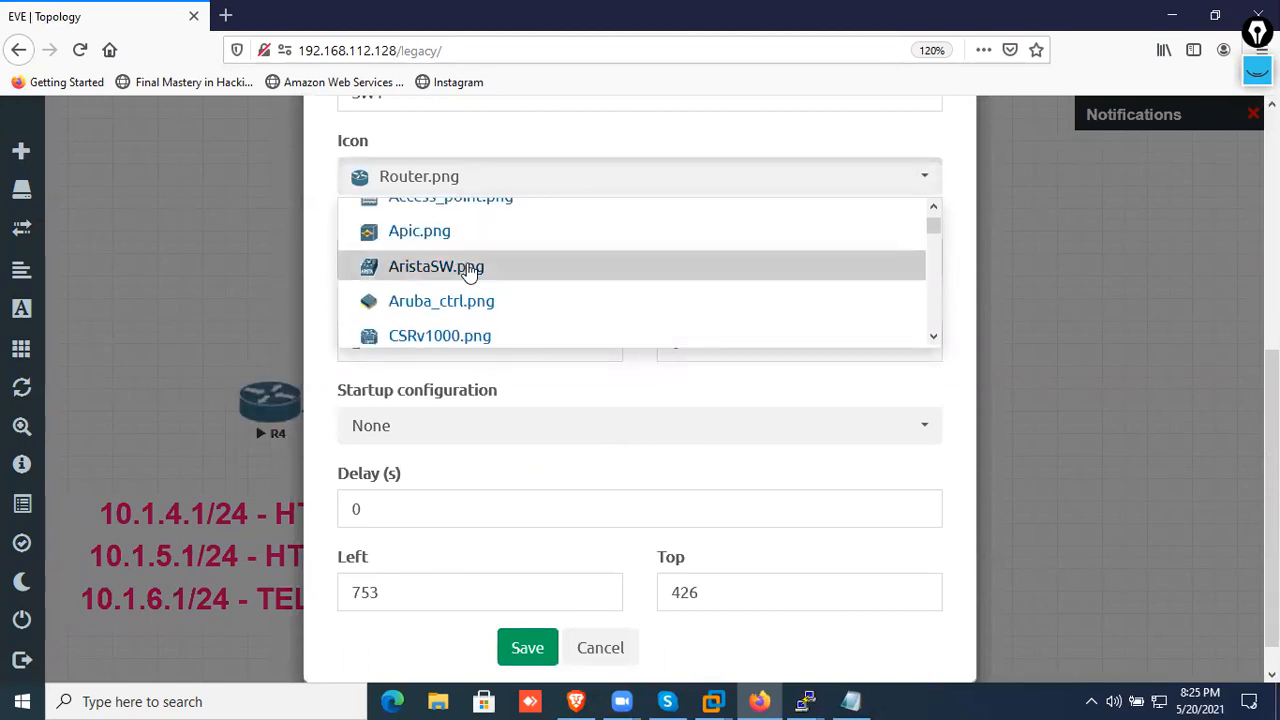
pyautogui.scroll(1, 468, 268)
pyautogui.scroll(1, 471, 273)
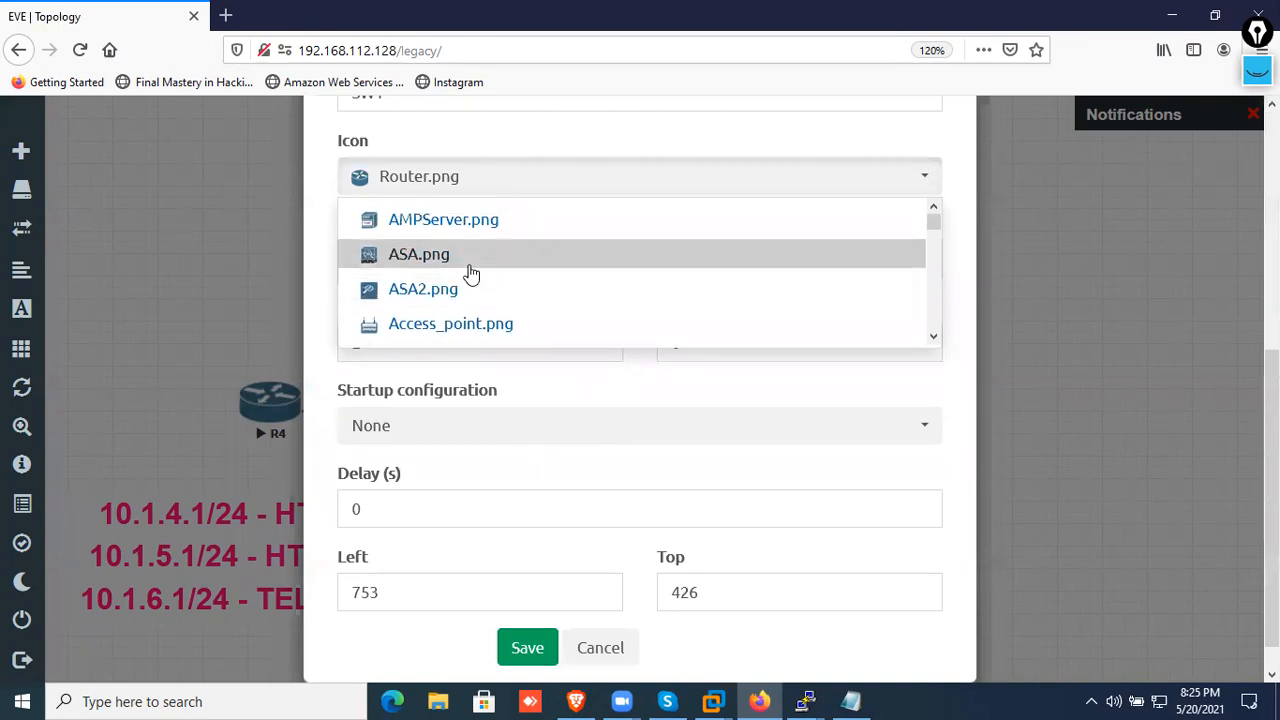
pyautogui.scroll(-12, 471, 273)
pyautogui.scroll(-5, 468, 278)
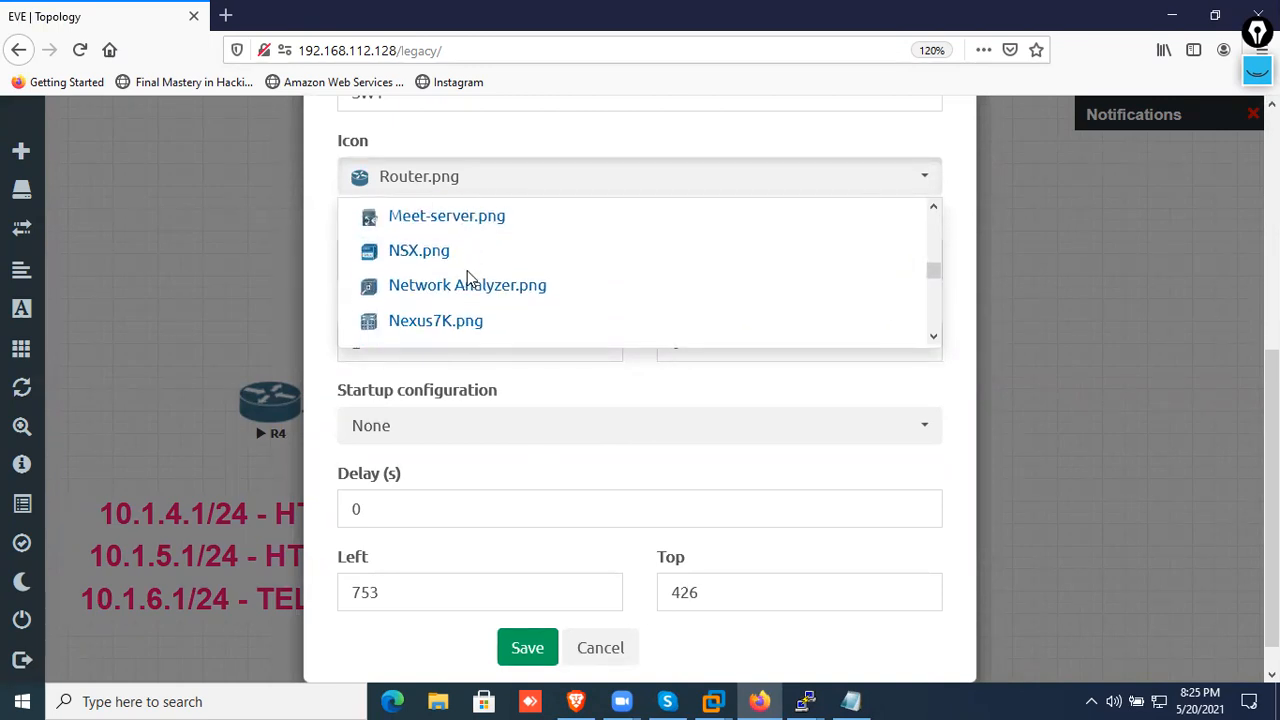
pyautogui.scroll(-4, 468, 280)
pyautogui.scroll(-5, 461, 287)
pyautogui.scroll(-2, 453, 283)
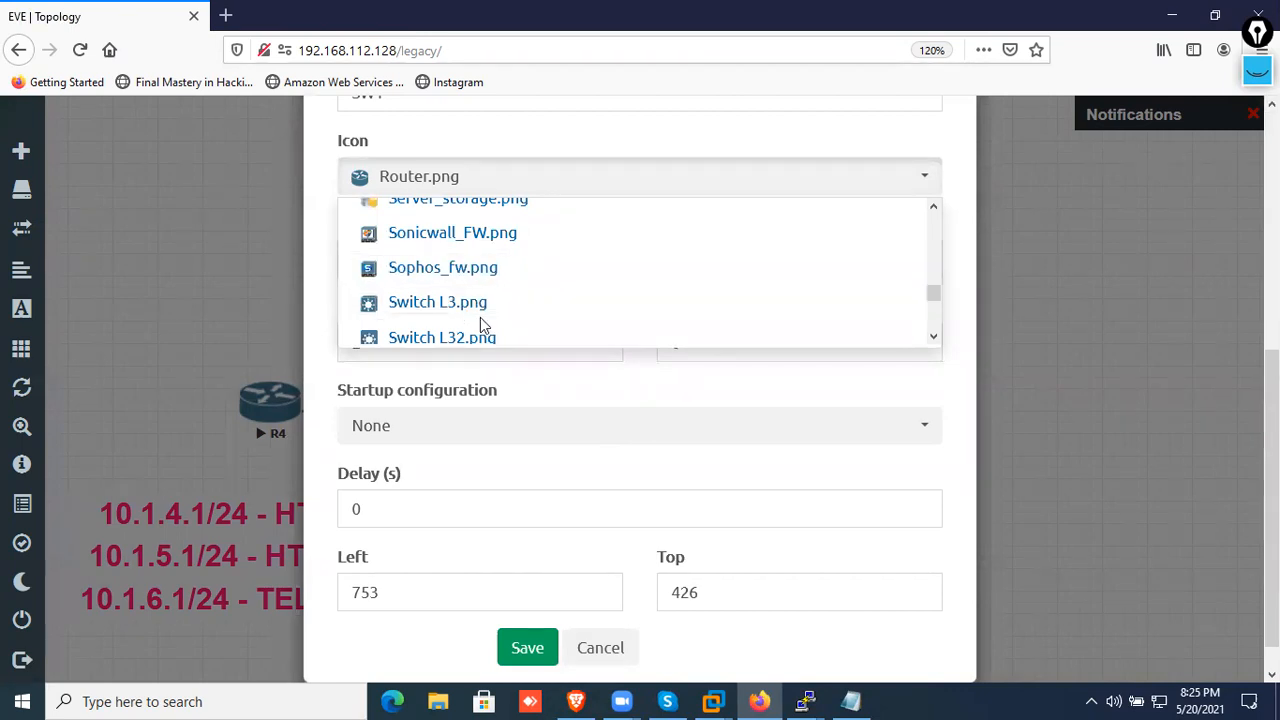
pyautogui.scroll(-2, 545, 335)
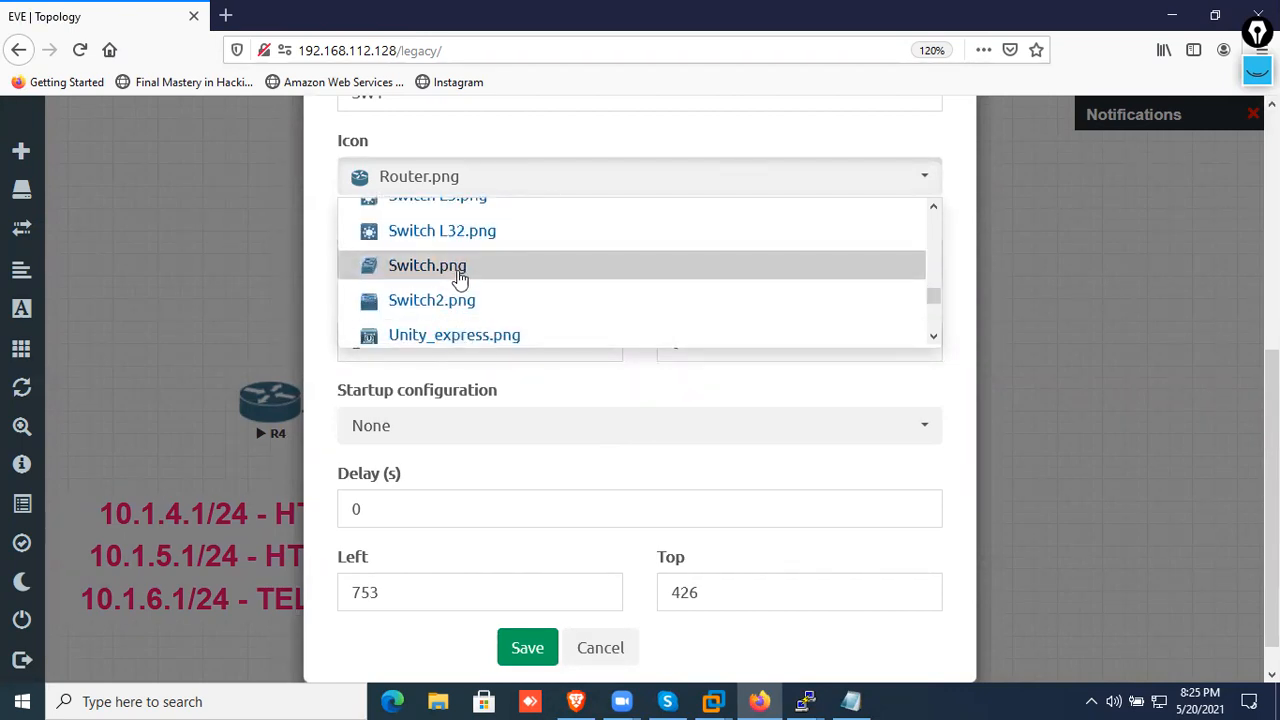
pyautogui.click(475, 310)
pyautogui.click(530, 652)
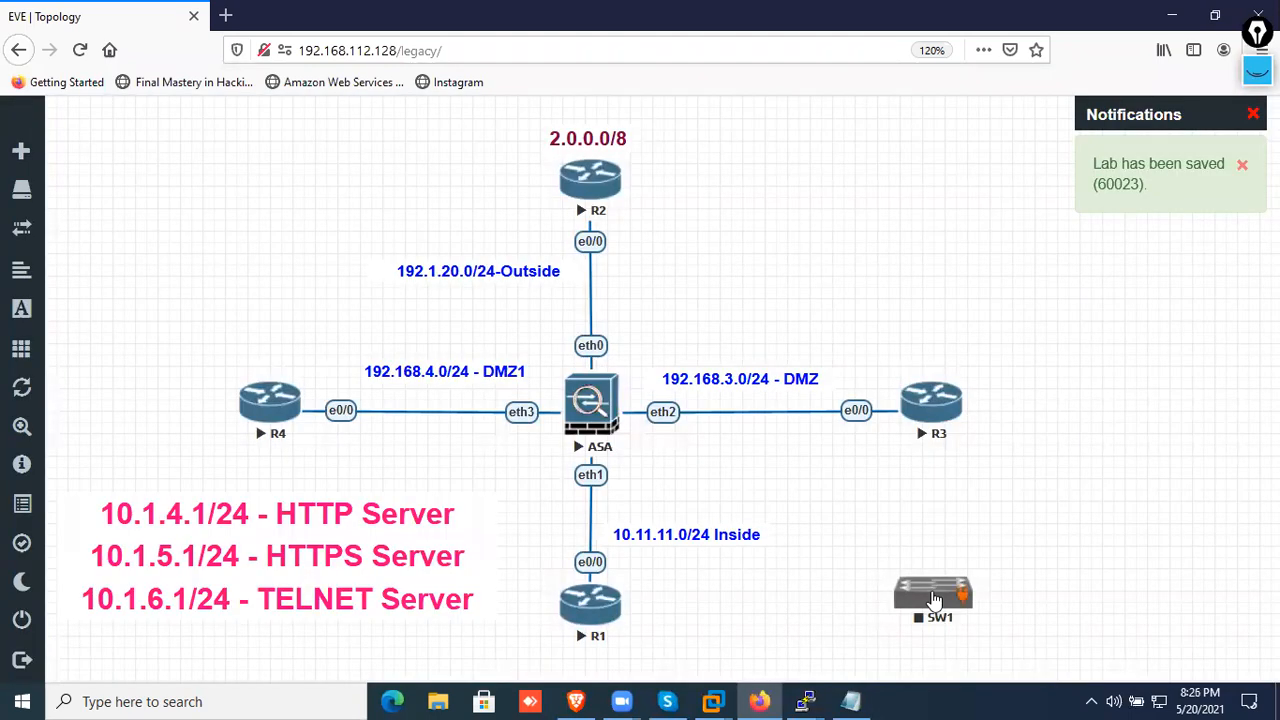
# Reposition the SW1 node between R3 and the bottom of the topology, then start adding a new node from the Cisco IOL template
pyautogui.moveTo(932, 598); pyautogui.dragTo(895, 535)
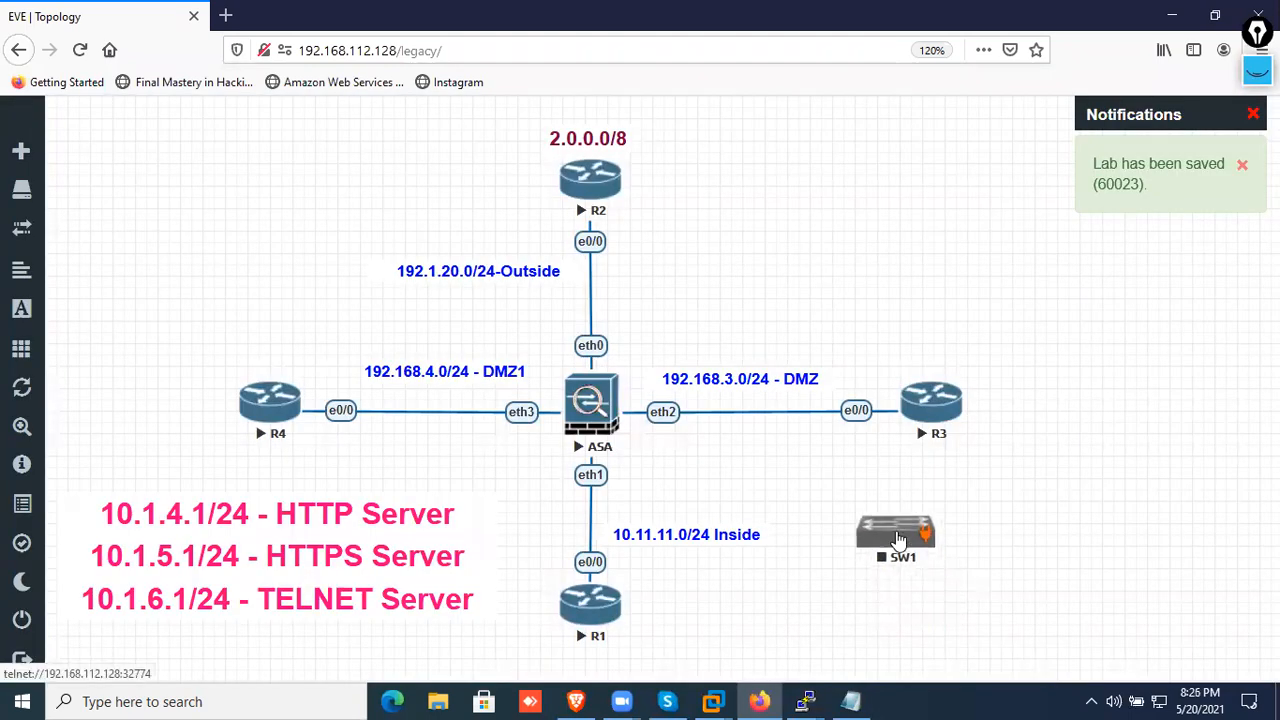
pyautogui.rightClick(926, 184)
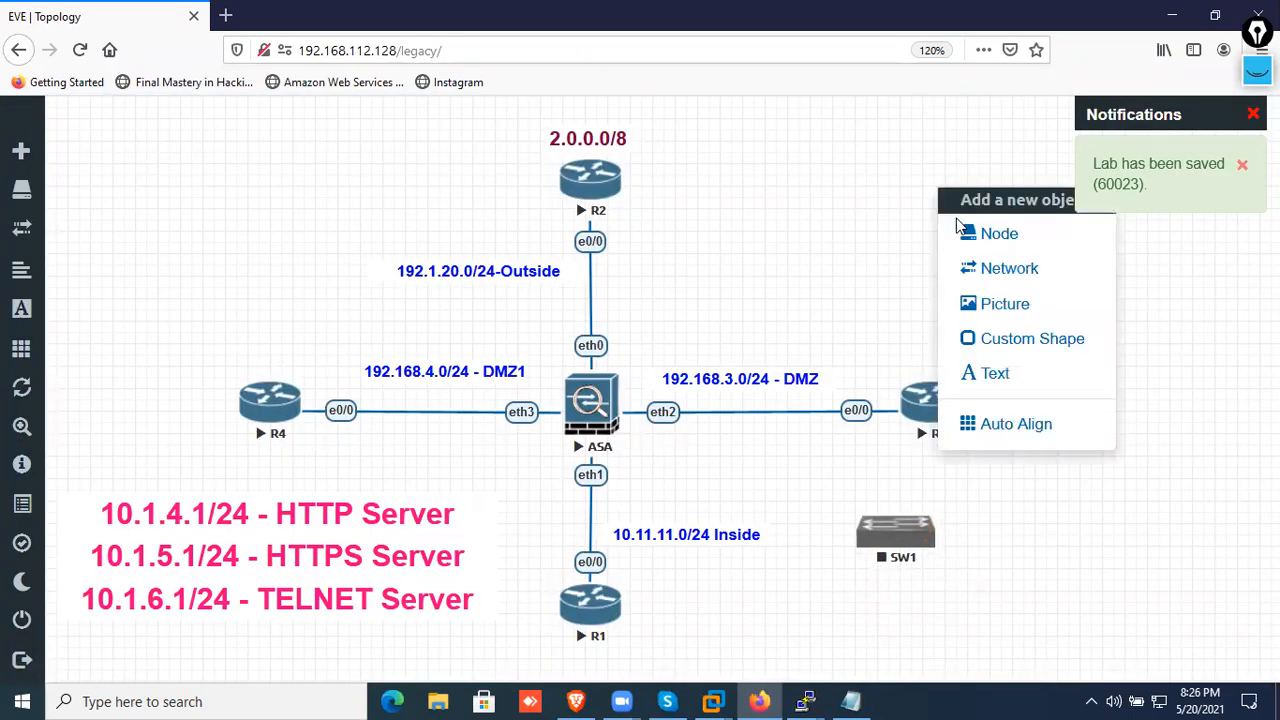
pyautogui.click(815, 222)
pyautogui.rightClick(815, 222)
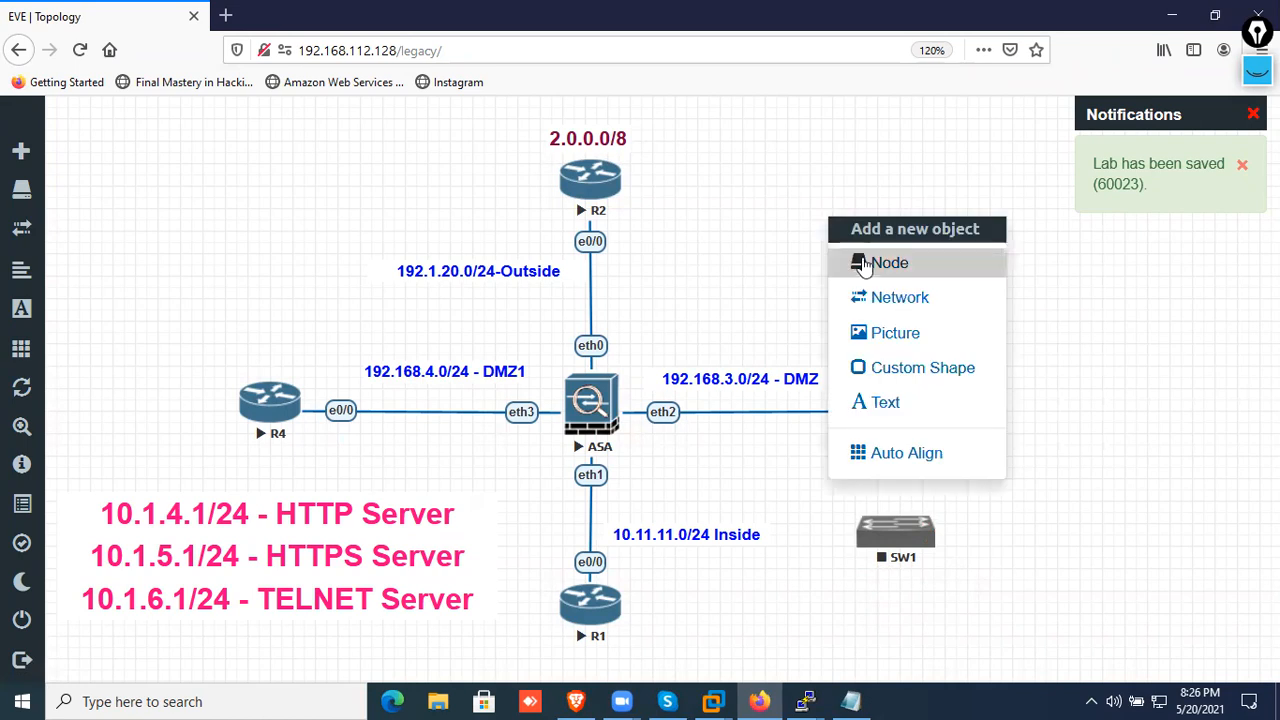
pyautogui.click(862, 262)
pyautogui.write('iol')
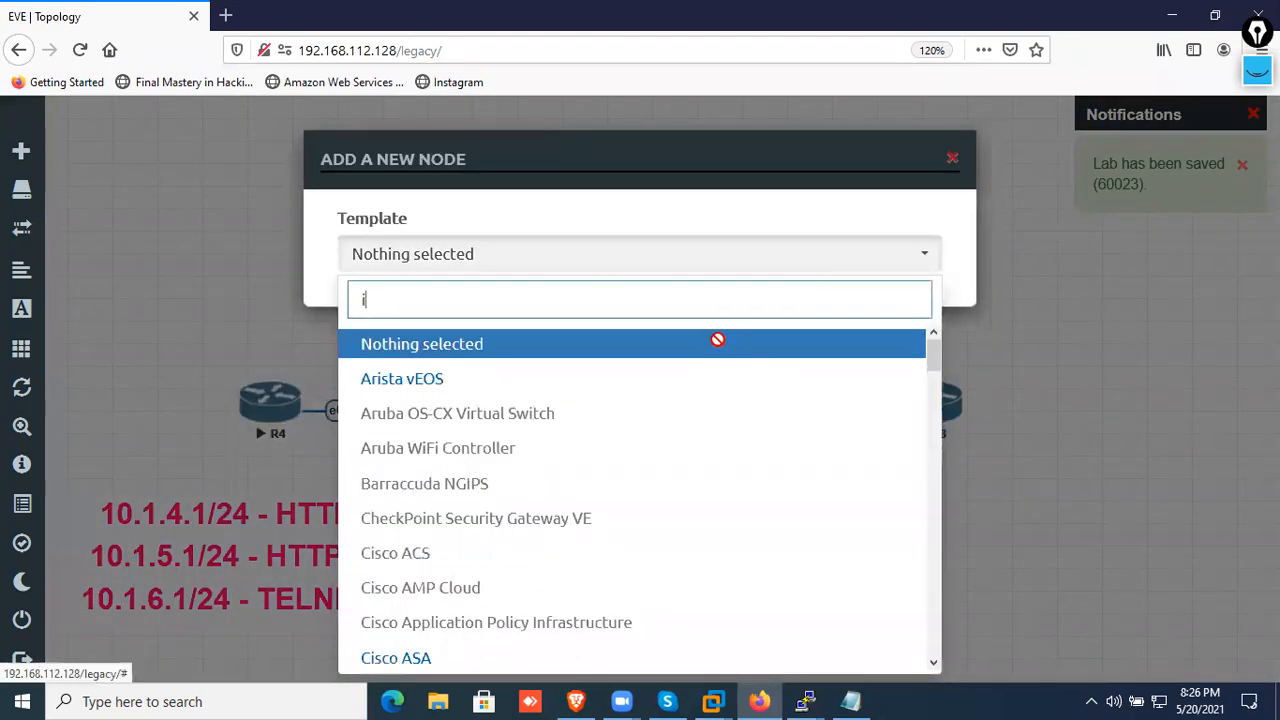
pyautogui.click(471, 346)
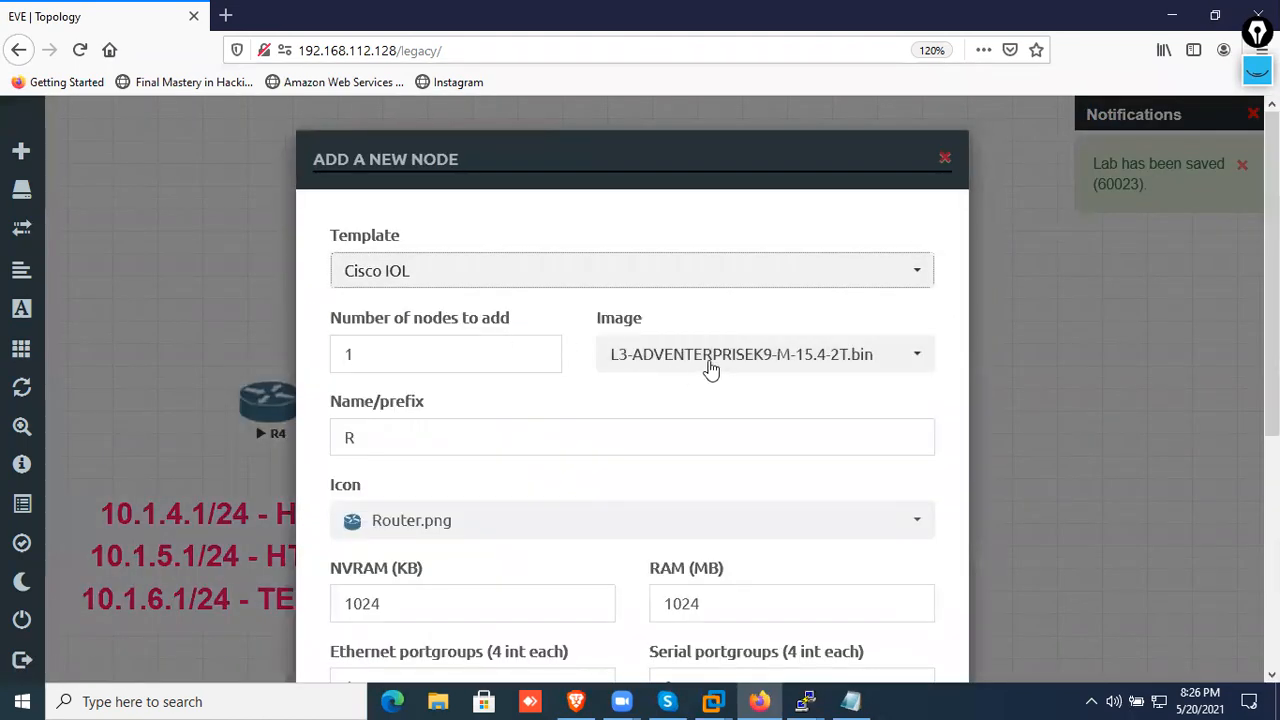
# Set the number of nodes to add to 3, keeping the L3-ADVENTERPRISEK9-M-15.4-2T.bin image and the R prefix, and save them to the lab
pyautogui.scroll(-5, 710, 370)
pyautogui.scroll(3, 409, 377)
pyautogui.click(348, 276)
pyautogui.doubleClick(429, 190)
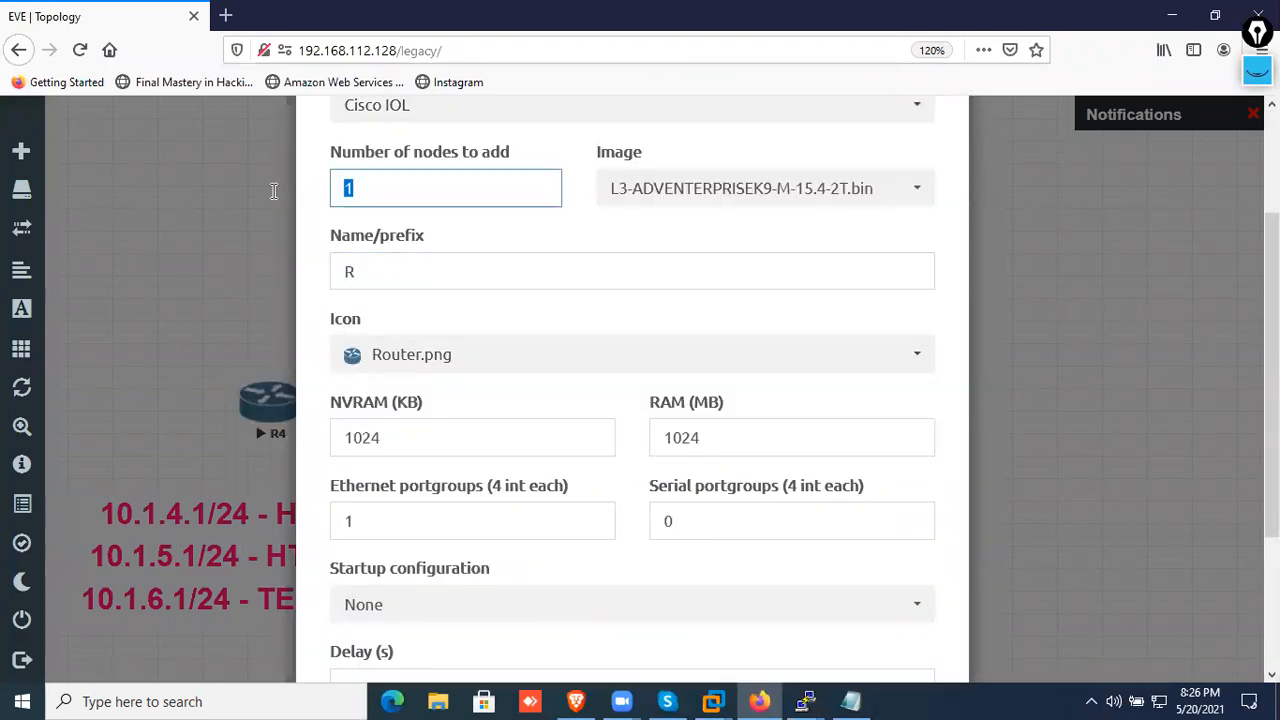
pyautogui.write('3')
pyautogui.click(608, 248)
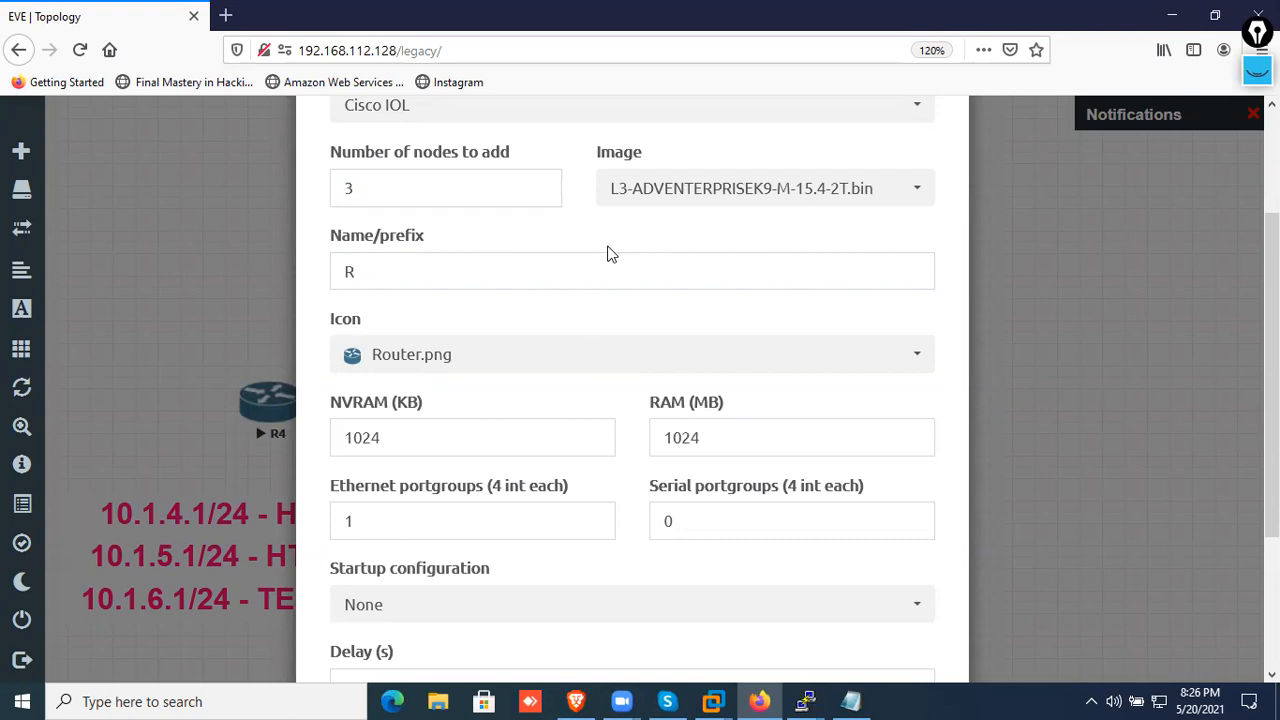
pyautogui.scroll(-3, 608, 252)
pyautogui.click(520, 611)
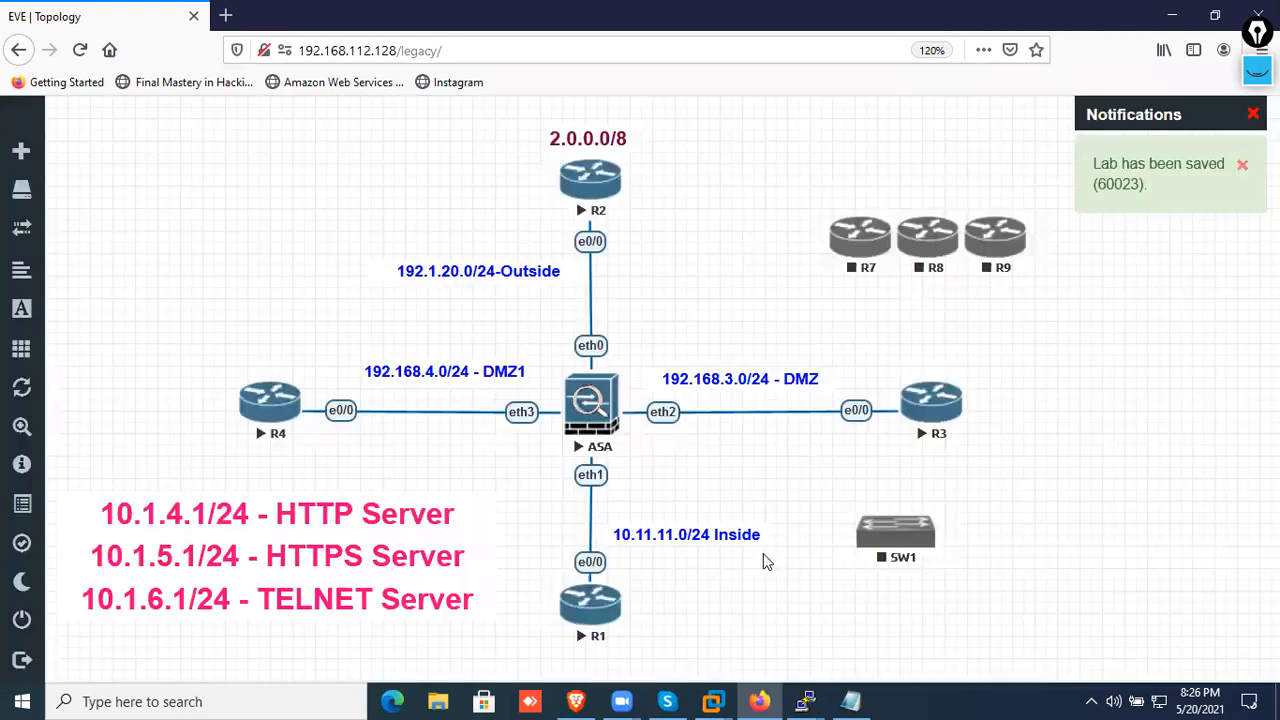
# Arrange the R7, R8 and R9 nodes in a row beneath SW1, reloading the topology page before placing R9
pyautogui.moveTo(843, 230); pyautogui.dragTo(731, 603)
pyautogui.moveTo(928, 237); pyautogui.dragTo(965, 613)
pyautogui.moveTo(980, 232); pyautogui.dragTo(1133, 477)
pyautogui.moveTo(968, 233); pyautogui.dragTo(1106, 424)
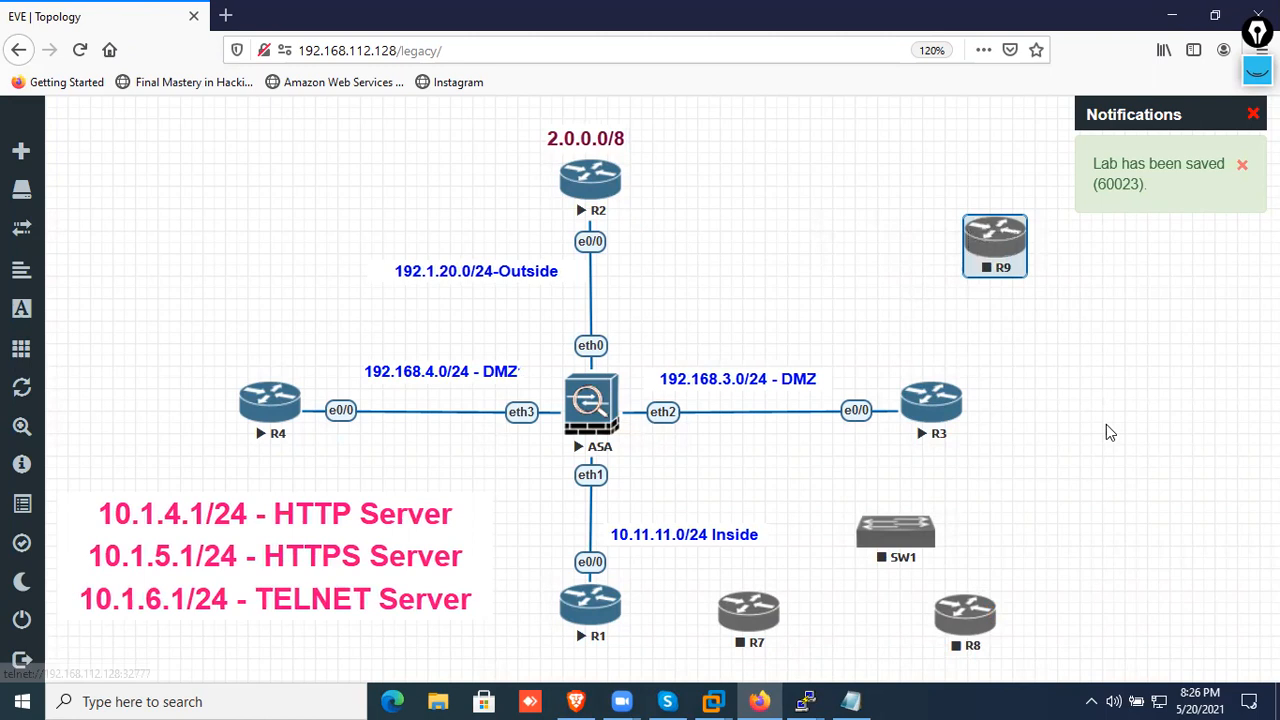
pyautogui.moveTo(994, 247); pyautogui.dragTo(1240, 500)
pyautogui.moveTo(1004, 241); pyautogui.dragTo(1158, 434)
pyautogui.moveTo(996, 242); pyautogui.dragTo(1078, 360)
pyautogui.click(80, 49)
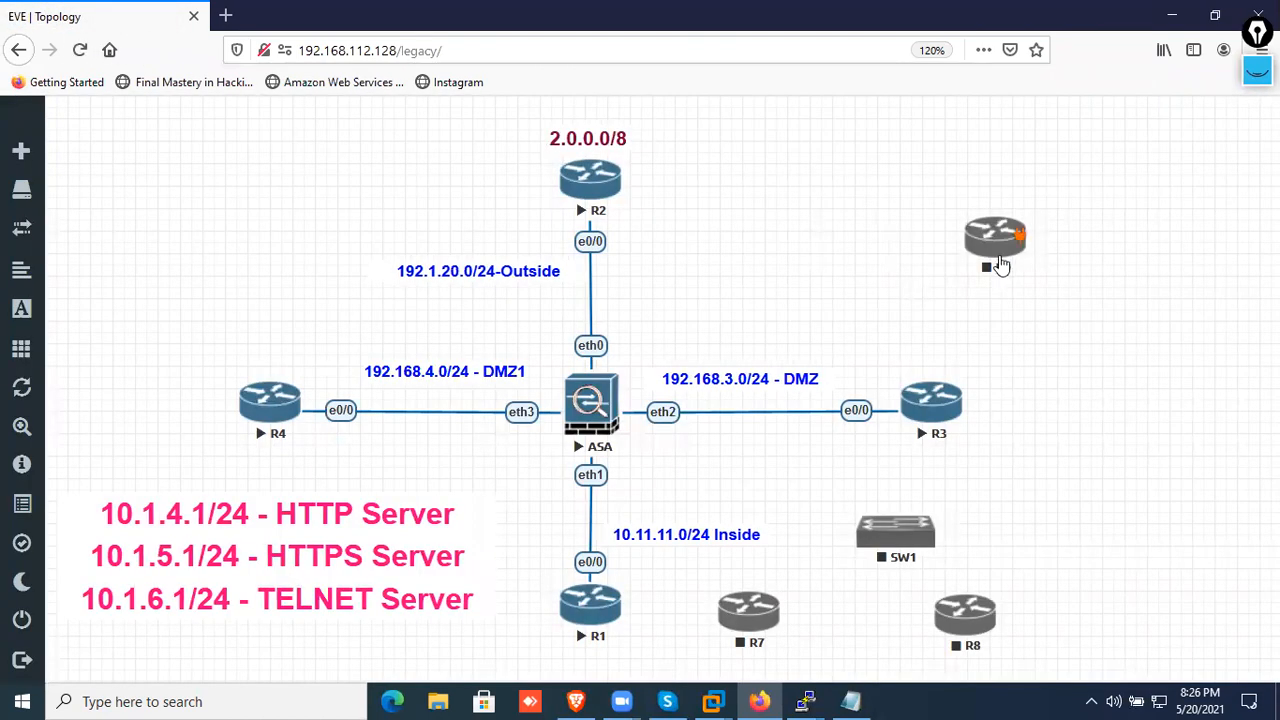
pyautogui.moveTo(1002, 262); pyautogui.dragTo(1155, 625)
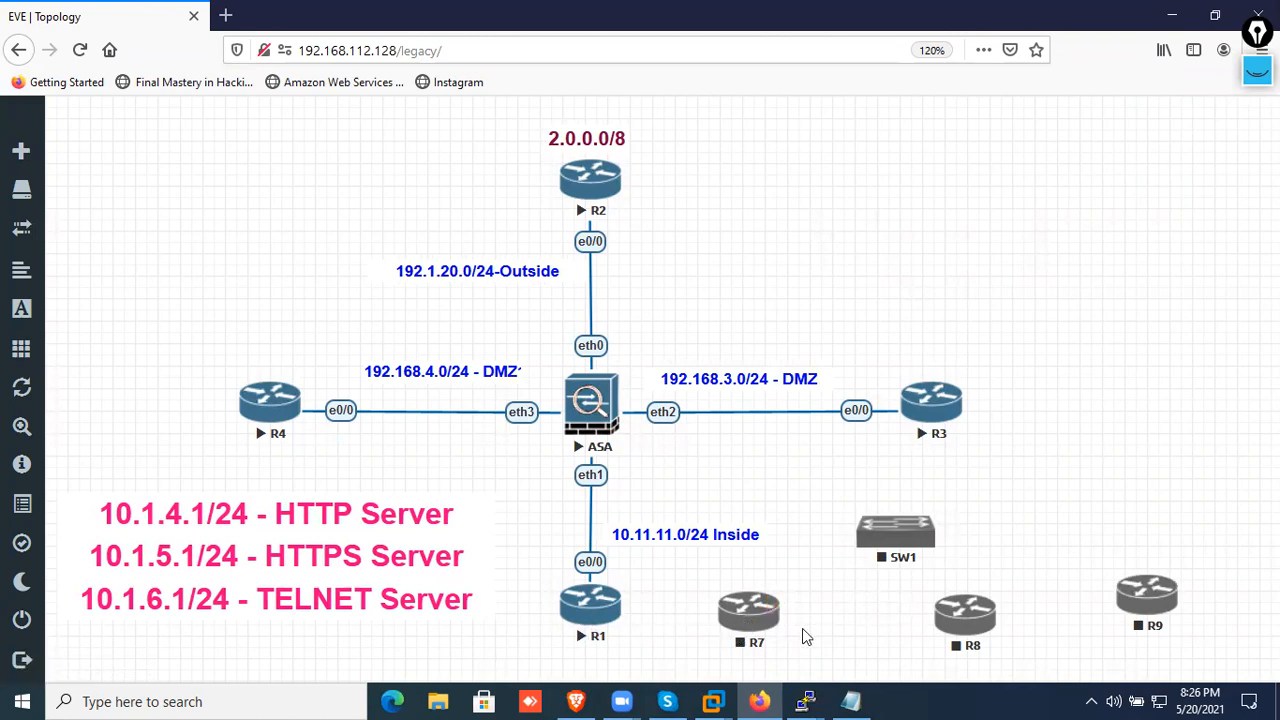
pyautogui.rightClick(745, 625)
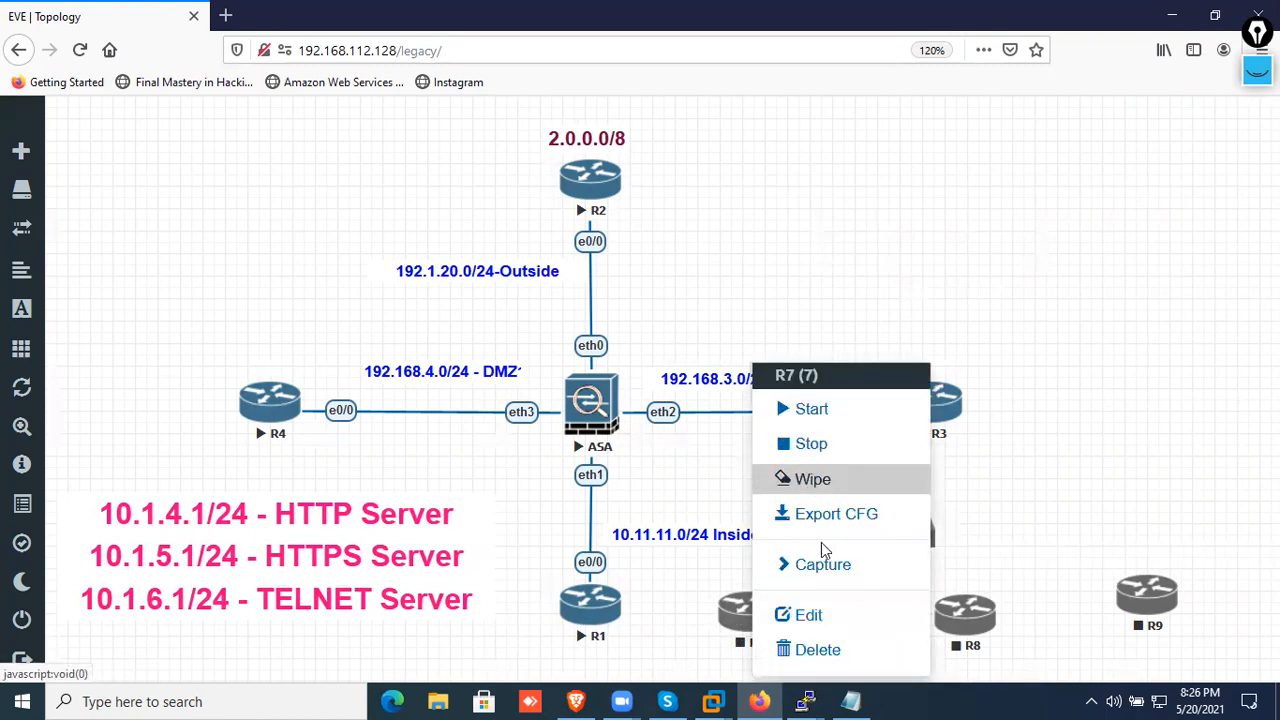
pyautogui.click(820, 615)
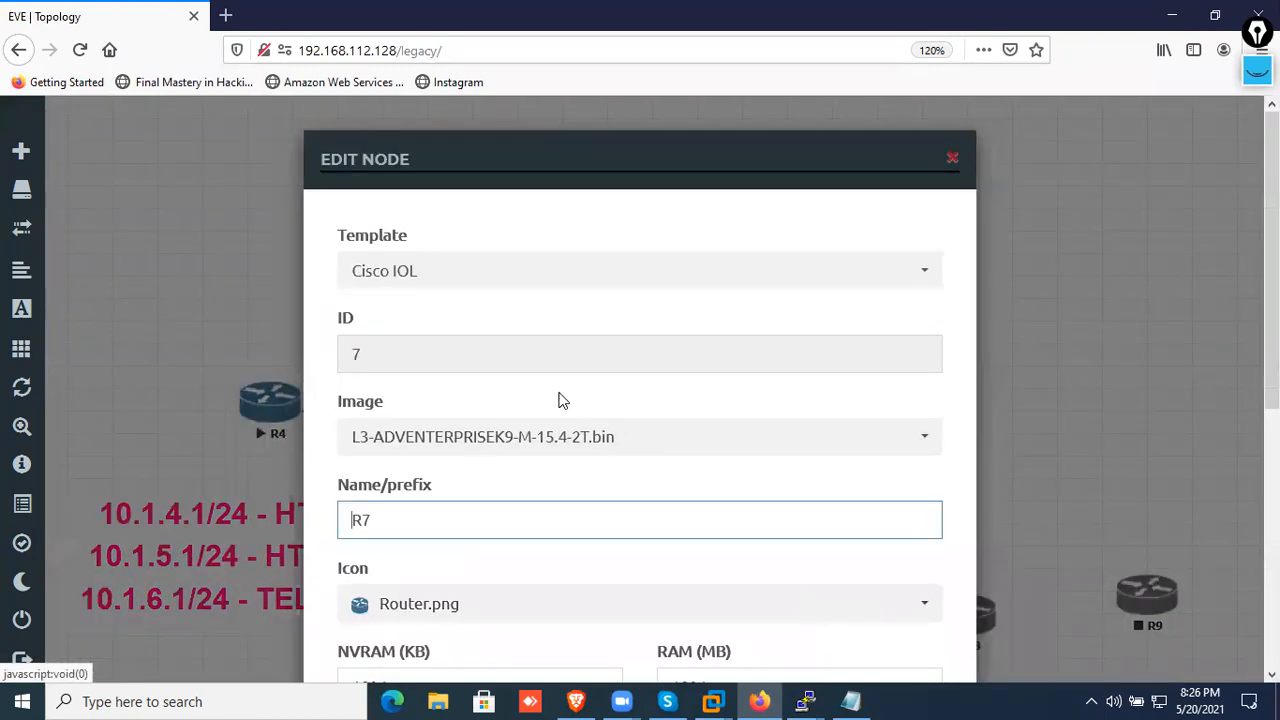
pyautogui.scroll(-2, 537, 432)
pyautogui.click(508, 408)
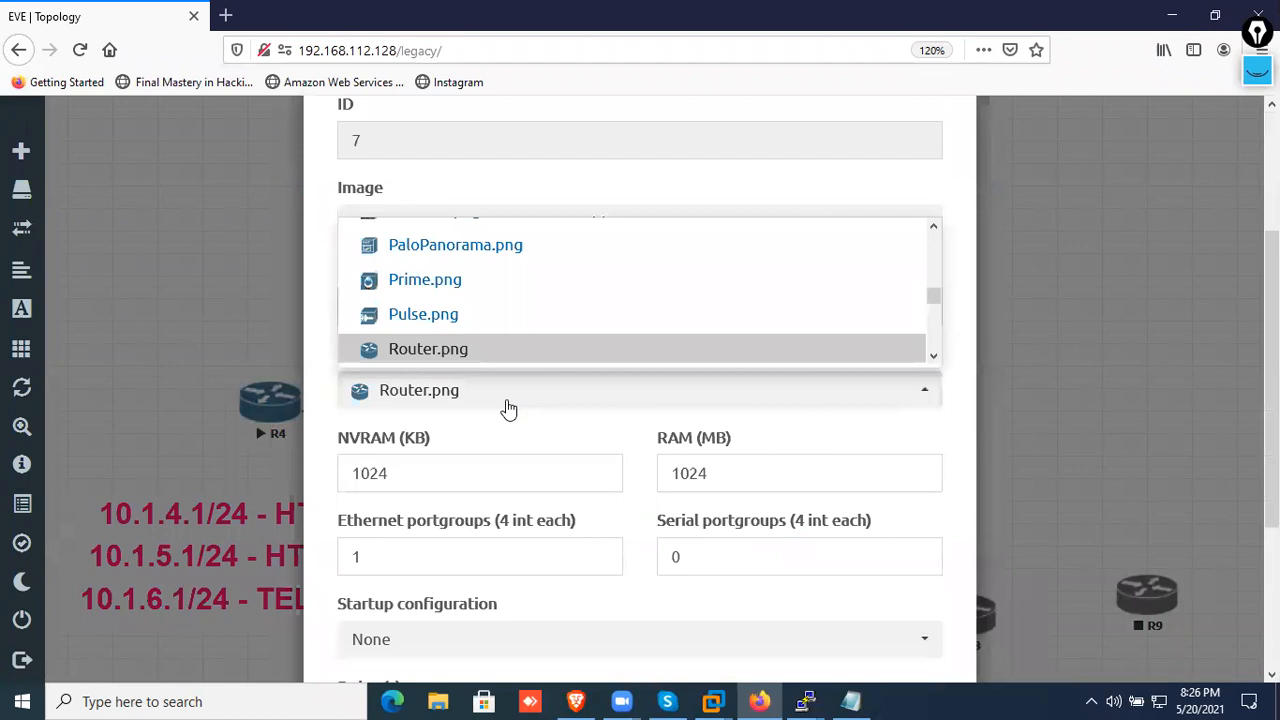
pyautogui.click(508, 408)
pyautogui.scroll(2, 1020, 190)
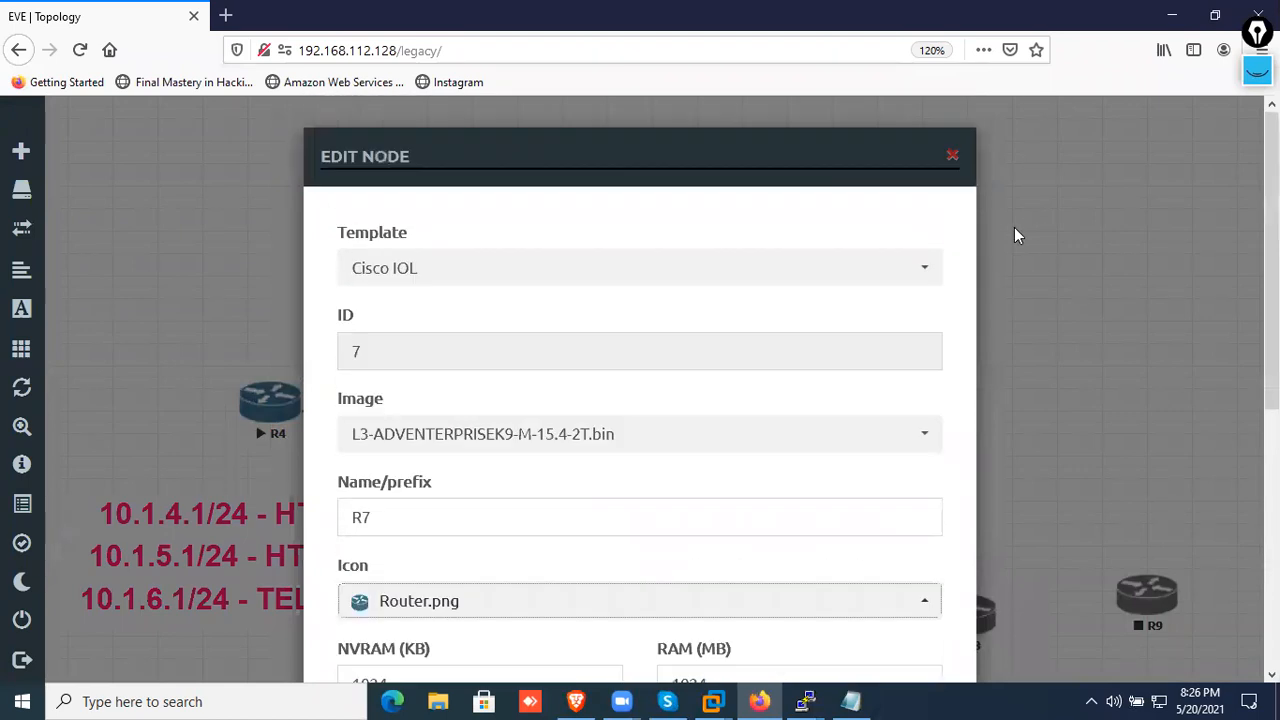
pyautogui.click(952, 158)
# Change the R7 node's icon to Desktop_Win.png and save the node
pyautogui.rightClick(755, 624)
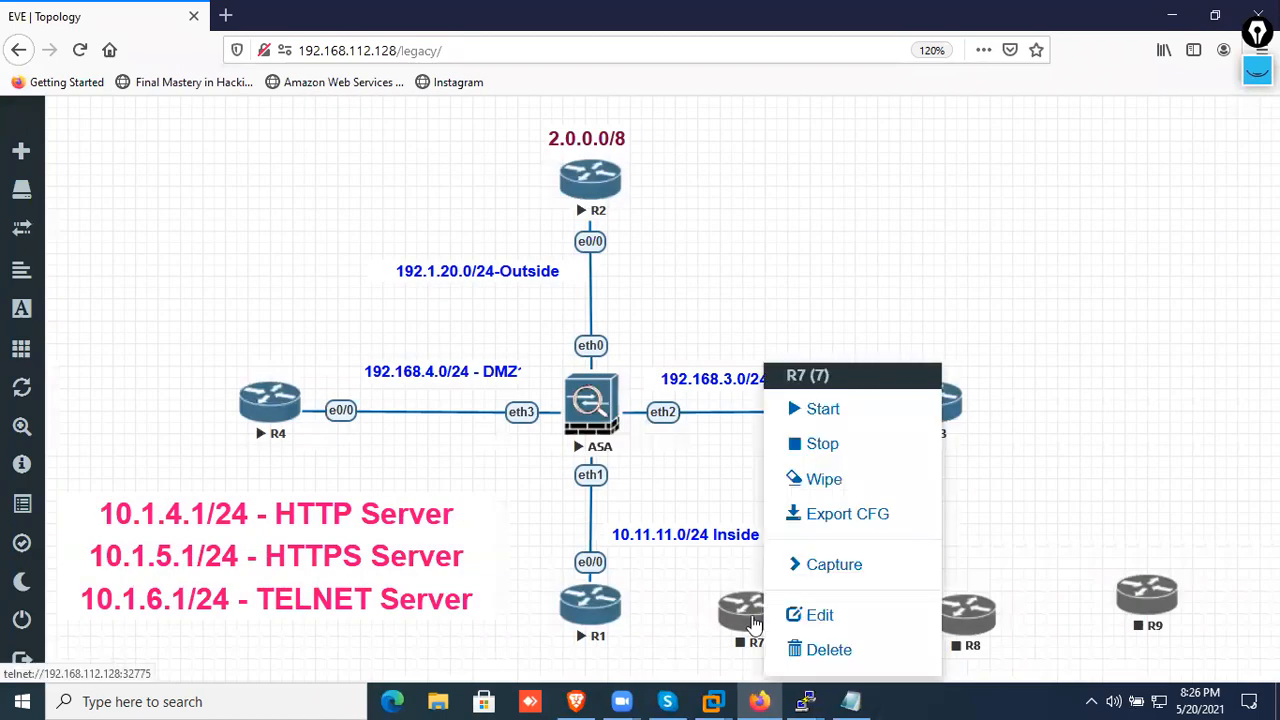
pyautogui.click(835, 614)
pyautogui.scroll(-3, 486, 494)
pyautogui.click(437, 408)
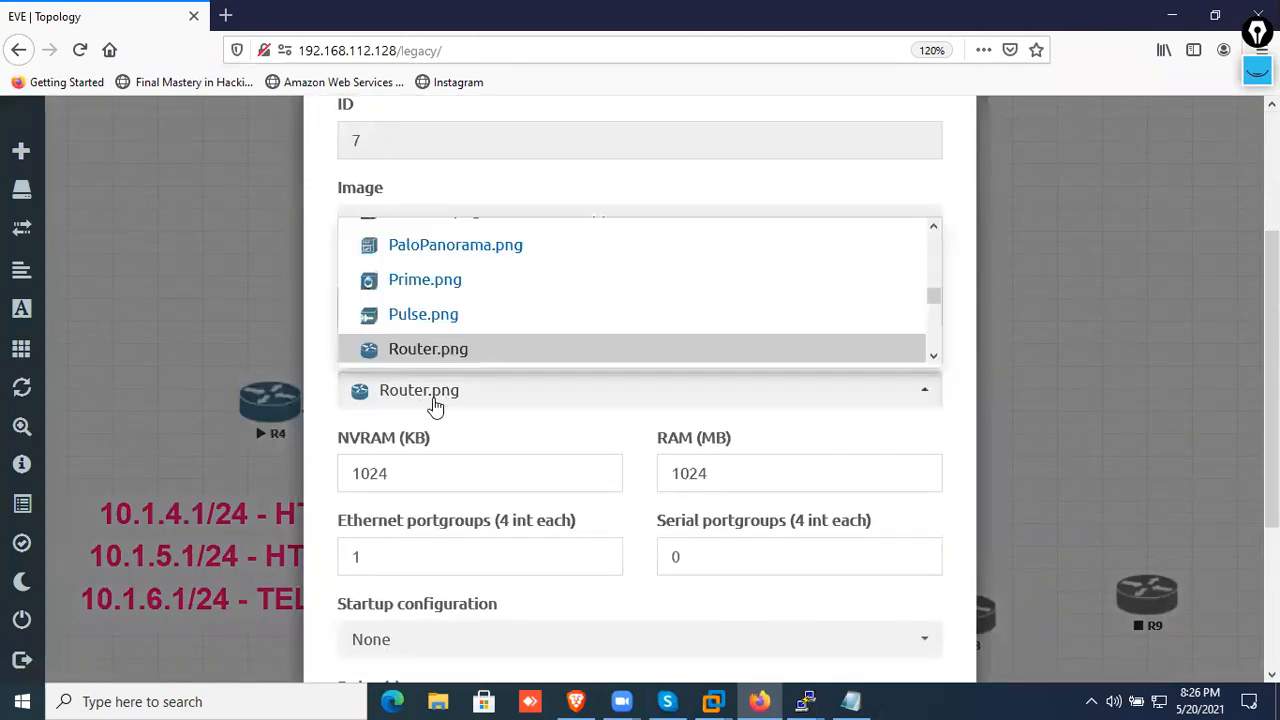
pyautogui.scroll(10, 437, 323)
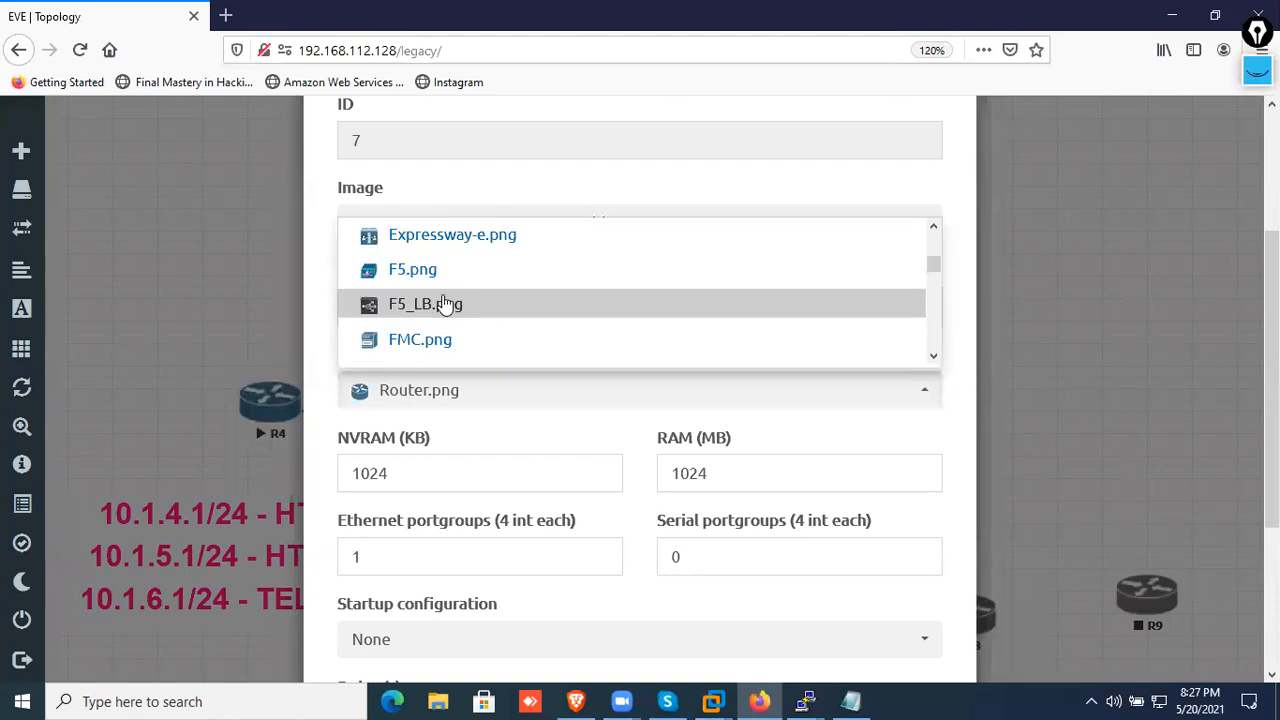
pyautogui.scroll(3, 443, 294)
pyautogui.scroll(-2, 434, 289)
pyautogui.scroll(1, 429, 297)
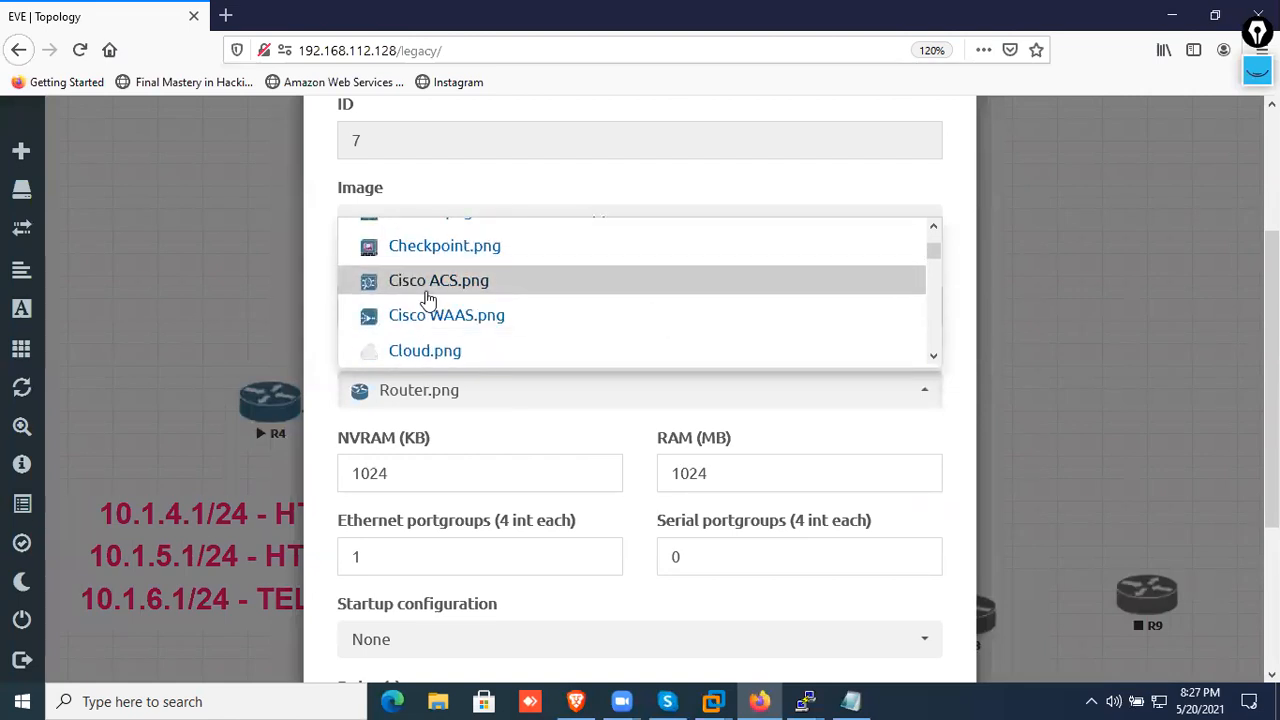
pyautogui.scroll(-2, 429, 325)
pyautogui.scroll(9, 427, 310)
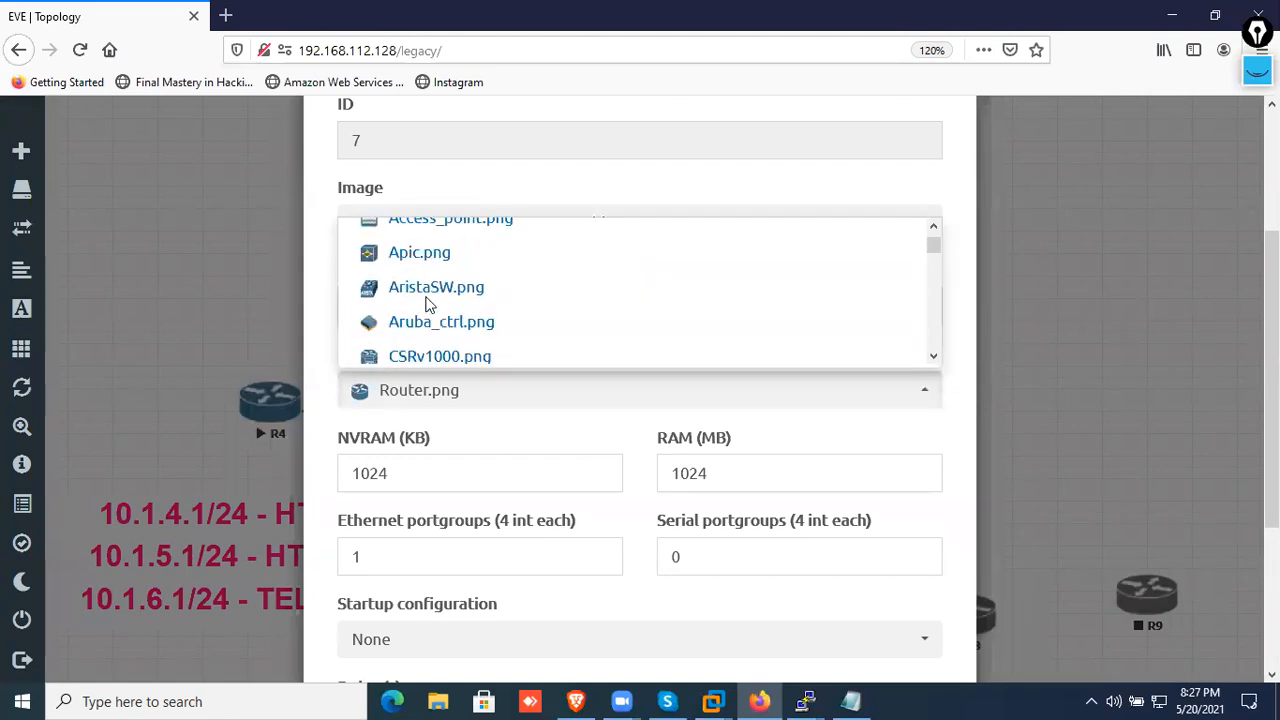
pyautogui.scroll(-8, 425, 300)
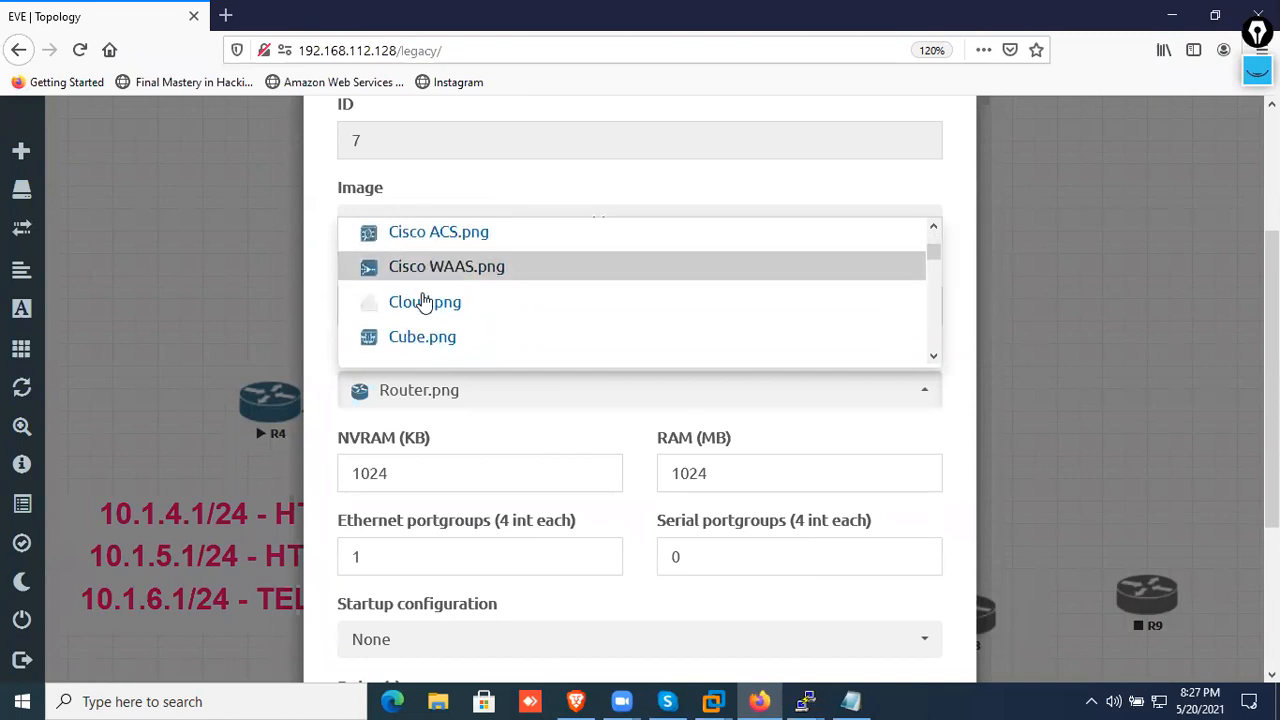
pyautogui.scroll(-2, 425, 300)
pyautogui.scroll(-6, 425, 298)
pyautogui.scroll(-3, 425, 296)
pyautogui.scroll(8, 427, 297)
pyautogui.scroll(2, 428, 297)
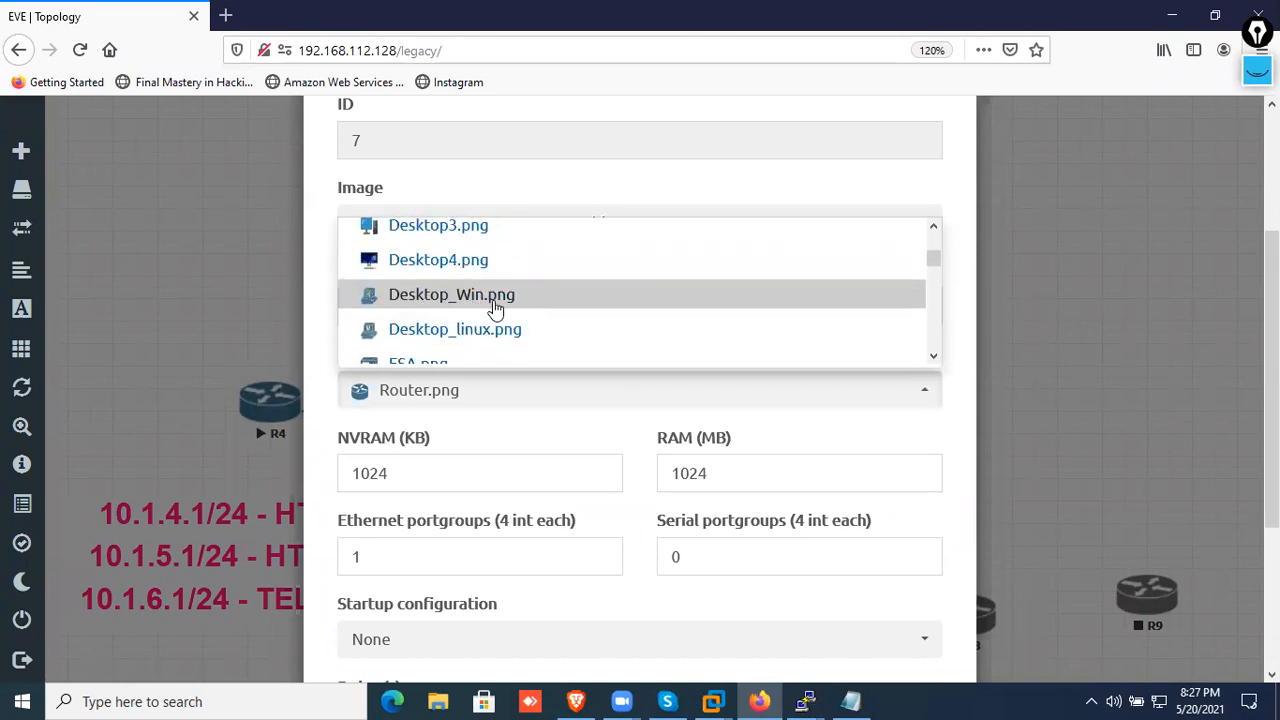
pyautogui.click(505, 300)
pyautogui.scroll(-4, 597, 389)
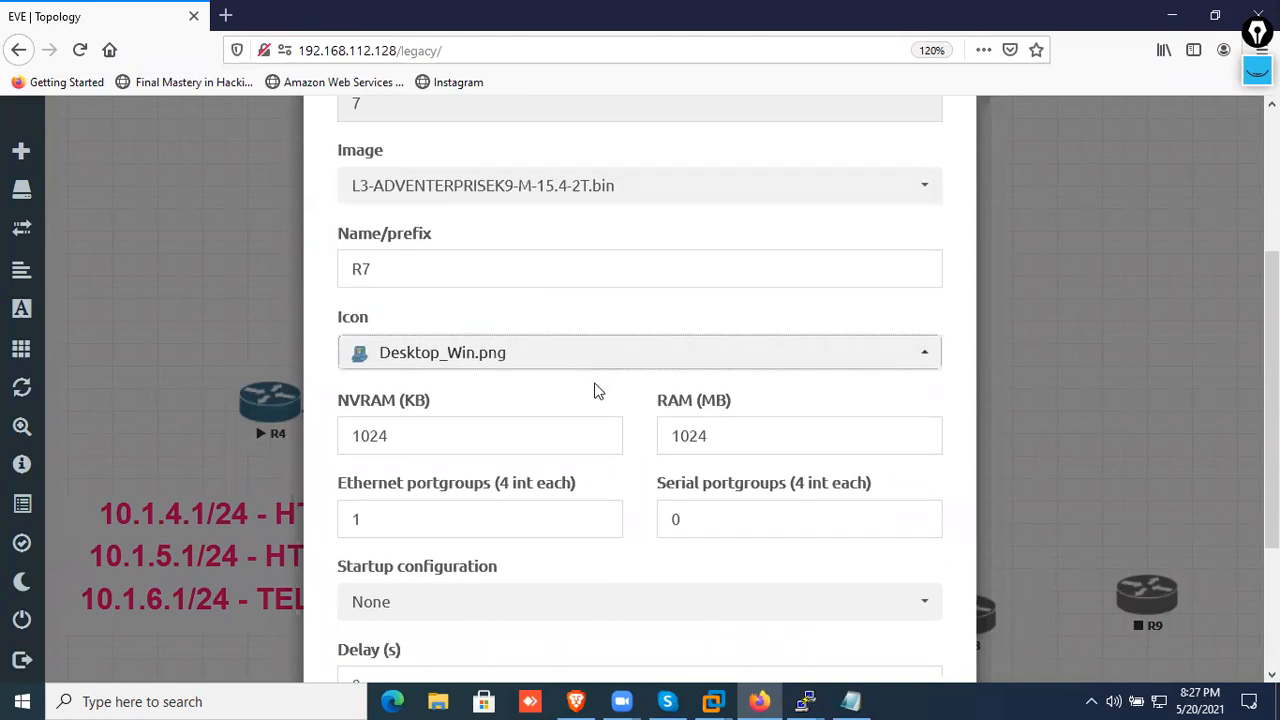
pyautogui.click(525, 612)
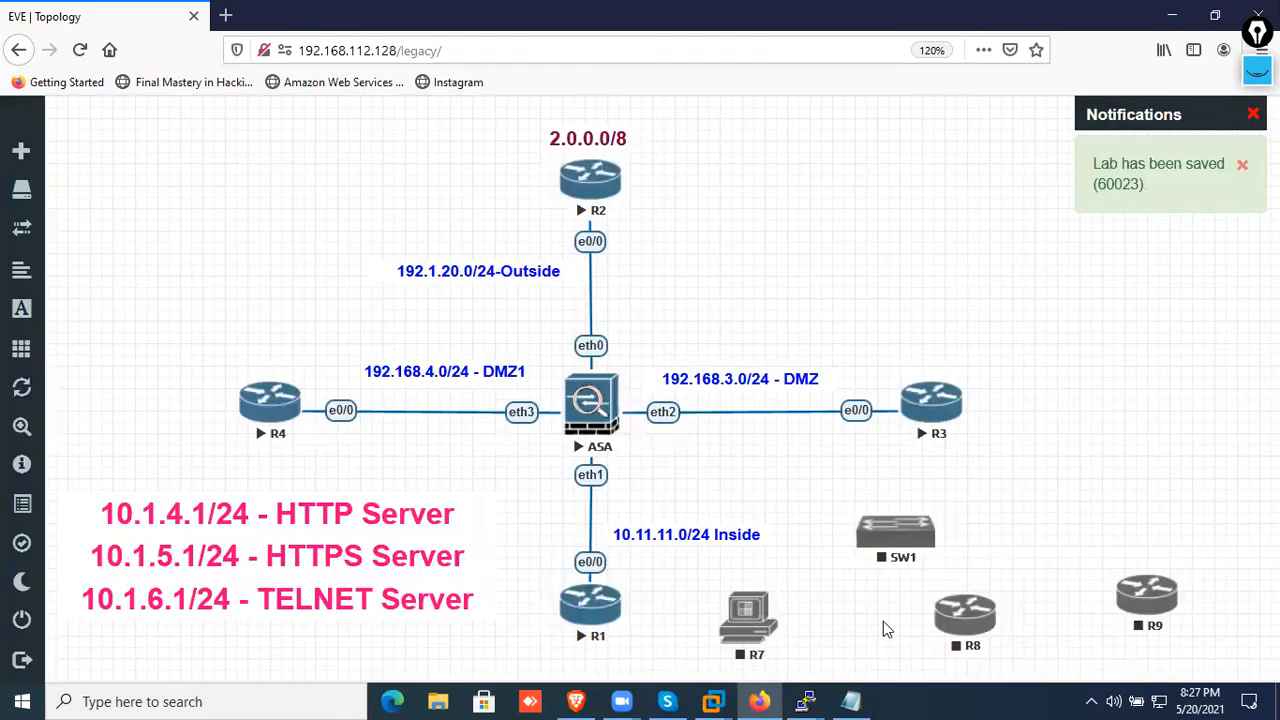
# Change the R8 node's icon to Laptop.png and save the node
pyautogui.click(966, 620)
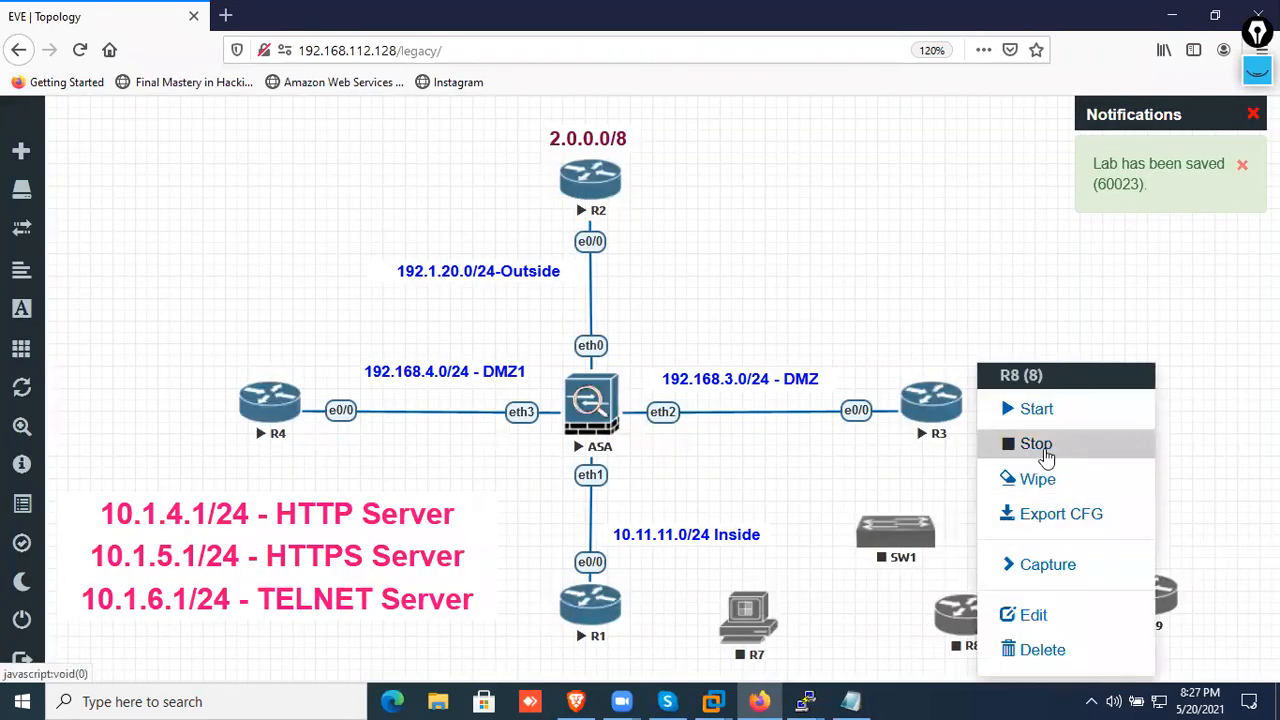
pyautogui.click(1025, 615)
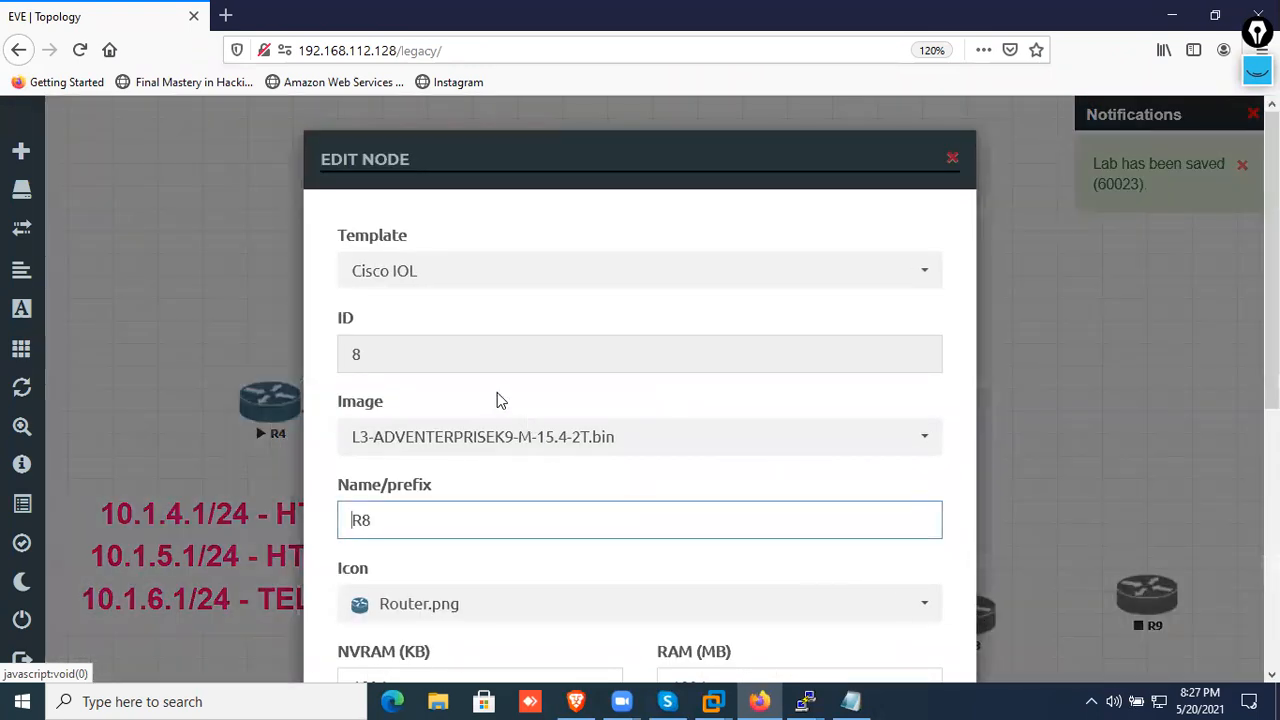
pyautogui.scroll(-3, 476, 503)
pyautogui.click(451, 393)
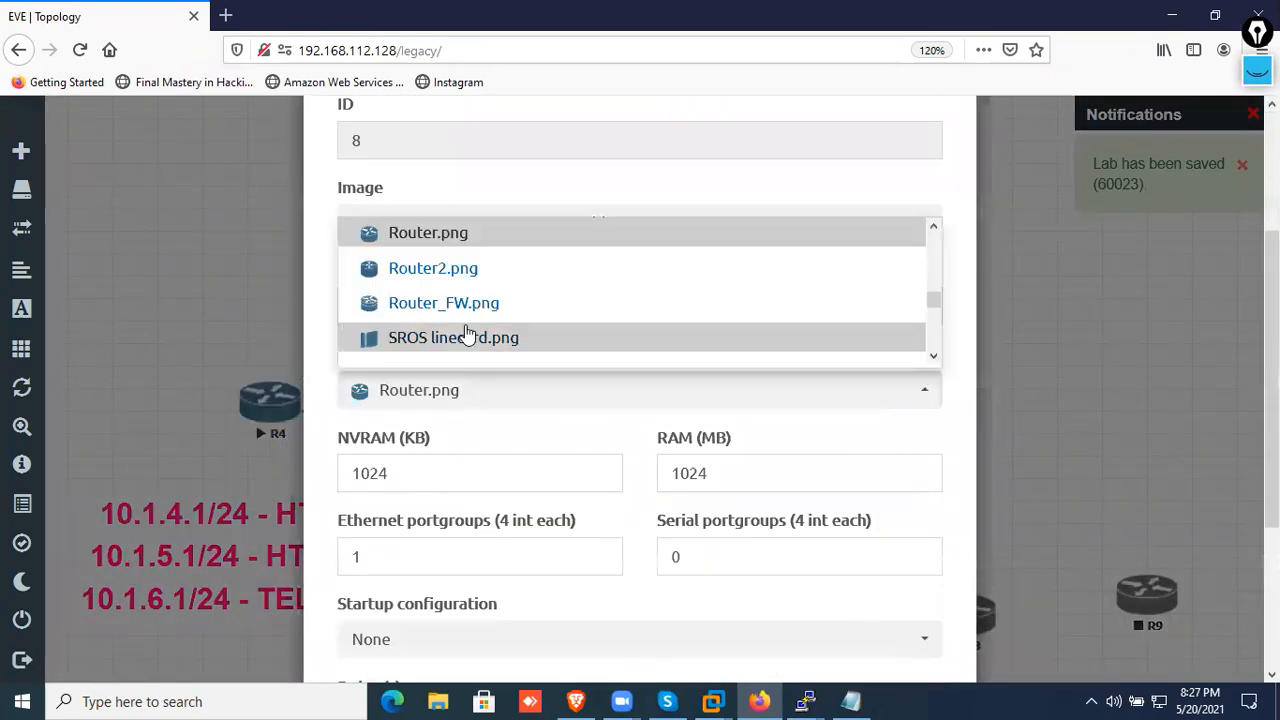
pyautogui.scroll(1, 465, 320)
pyautogui.scroll(5, 466, 315)
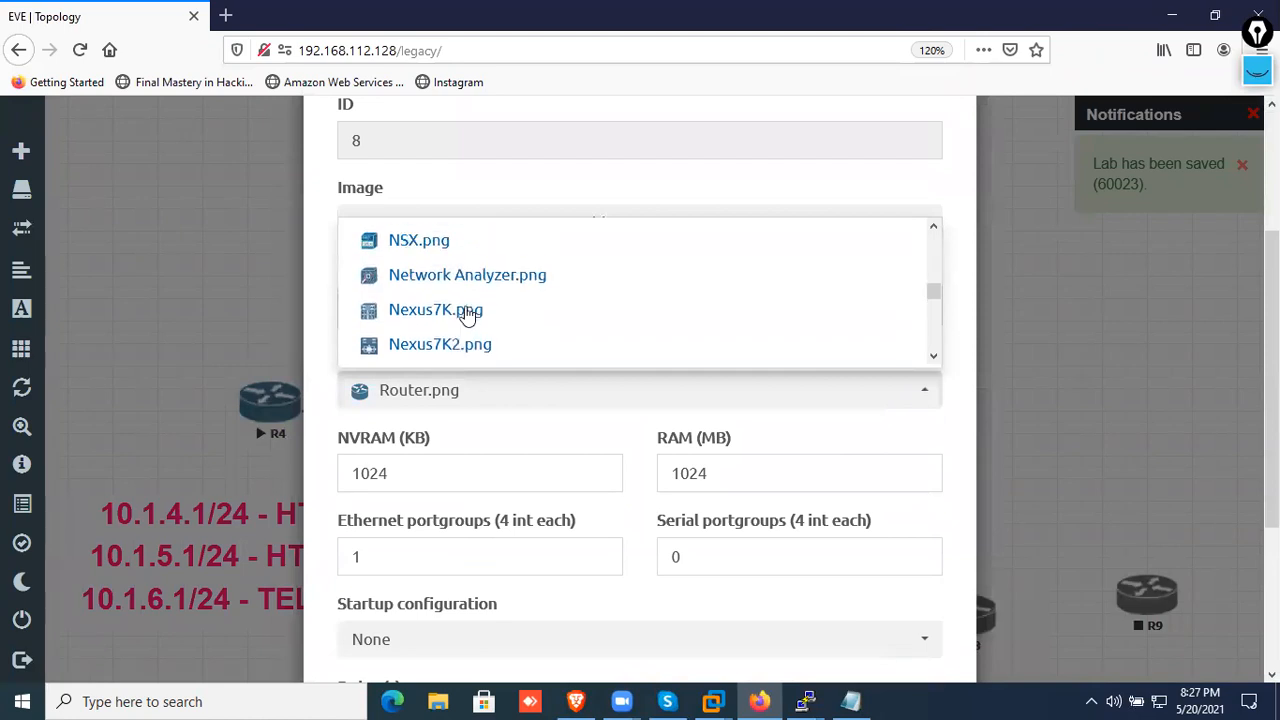
pyautogui.scroll(4, 466, 318)
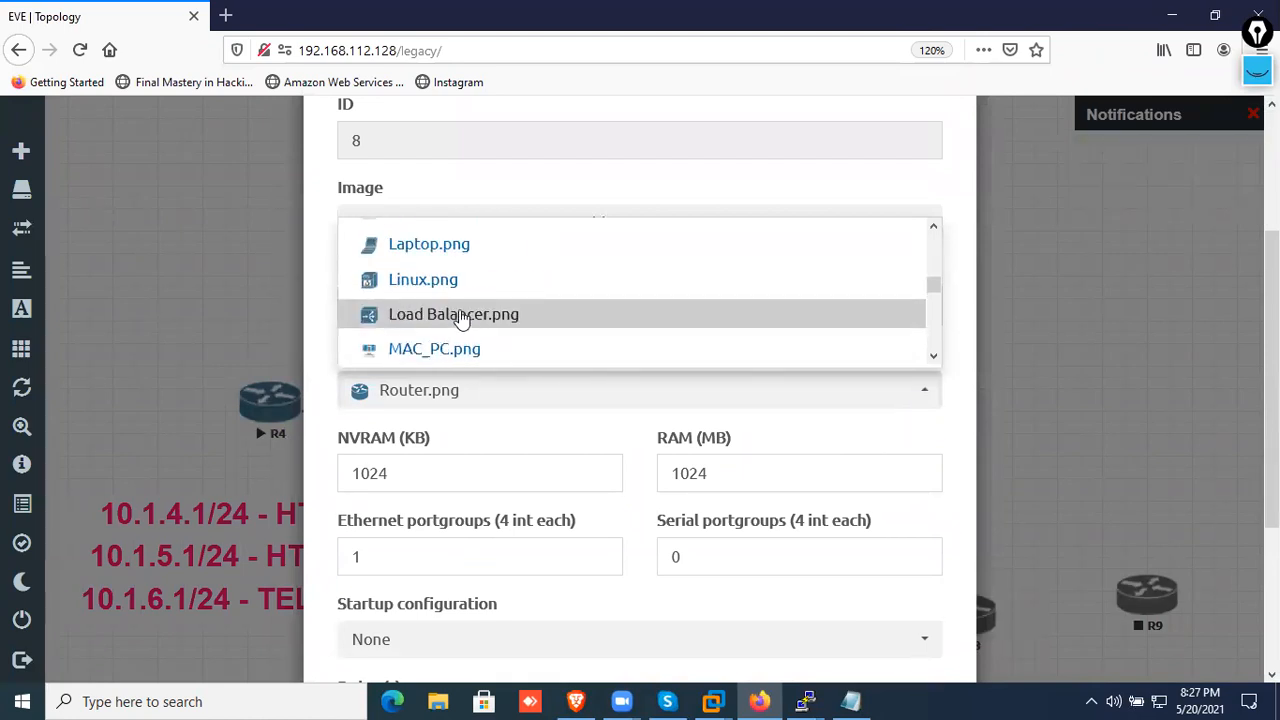
pyautogui.scroll(2, 460, 318)
pyautogui.click(436, 354)
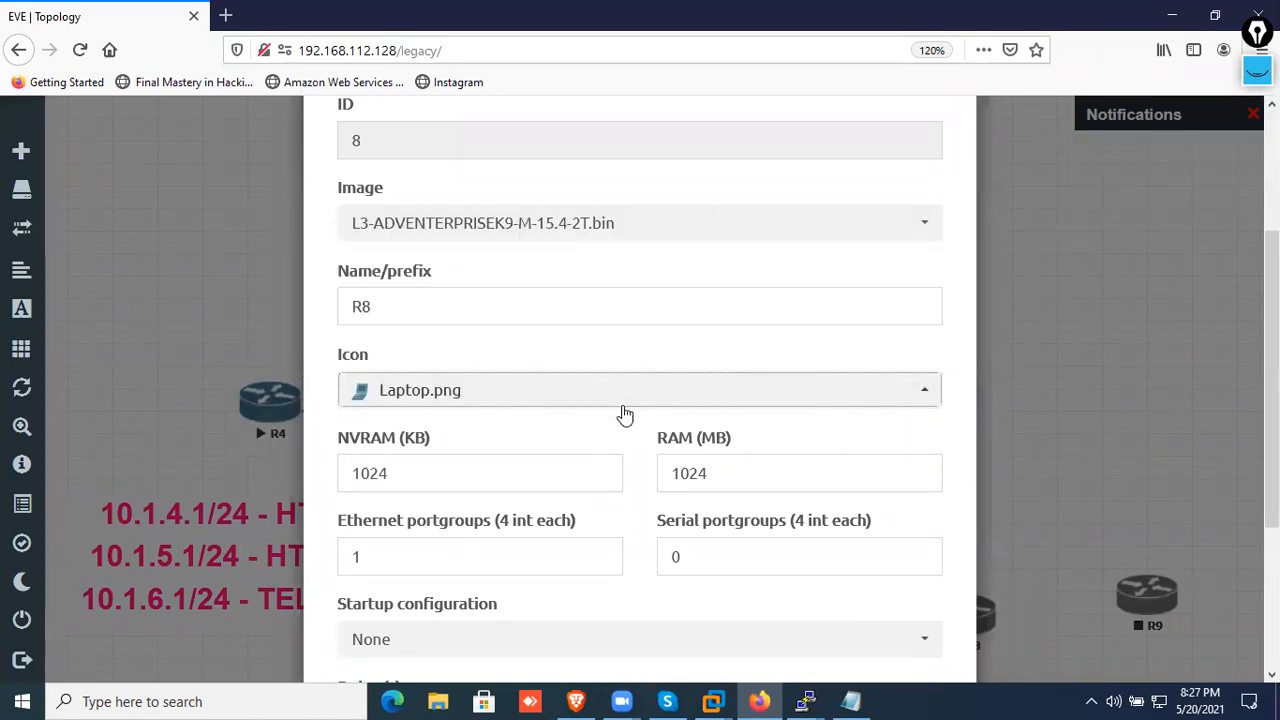
pyautogui.scroll(-4, 624, 414)
pyautogui.click(527, 612)
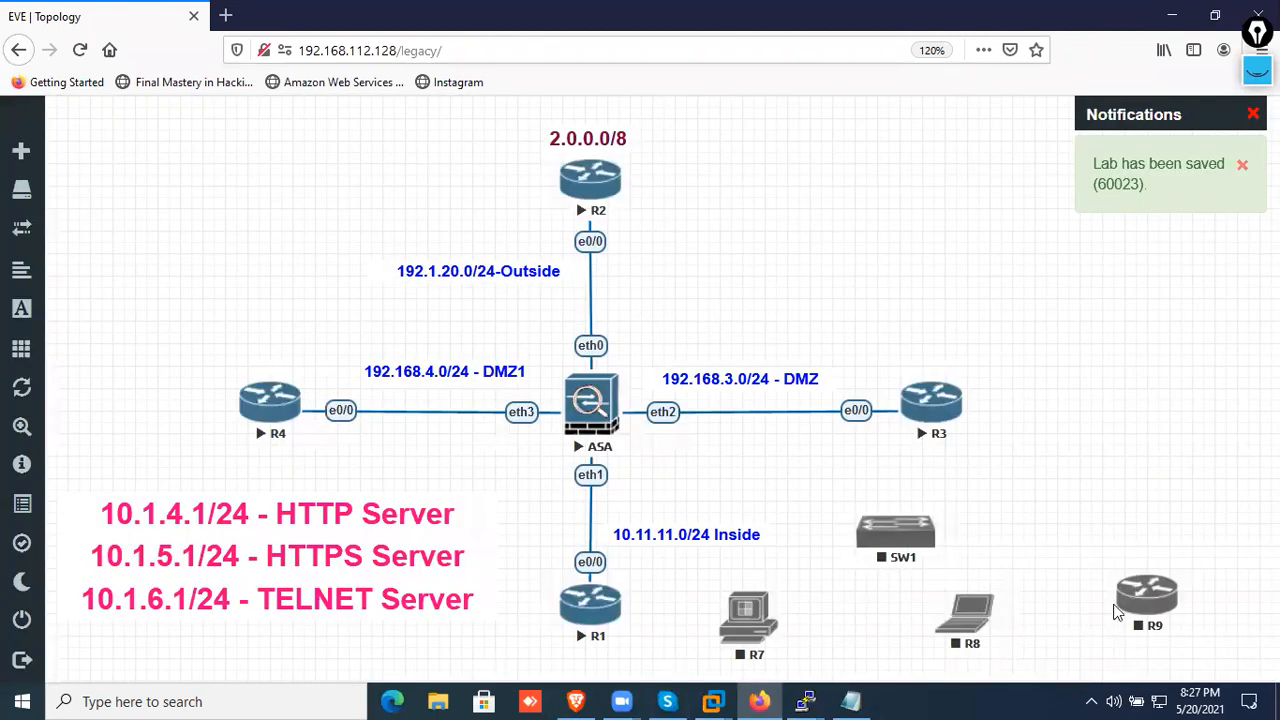
# Change the R9 node's icon to Laptop.png and save the node
pyautogui.rightClick(1140, 600)
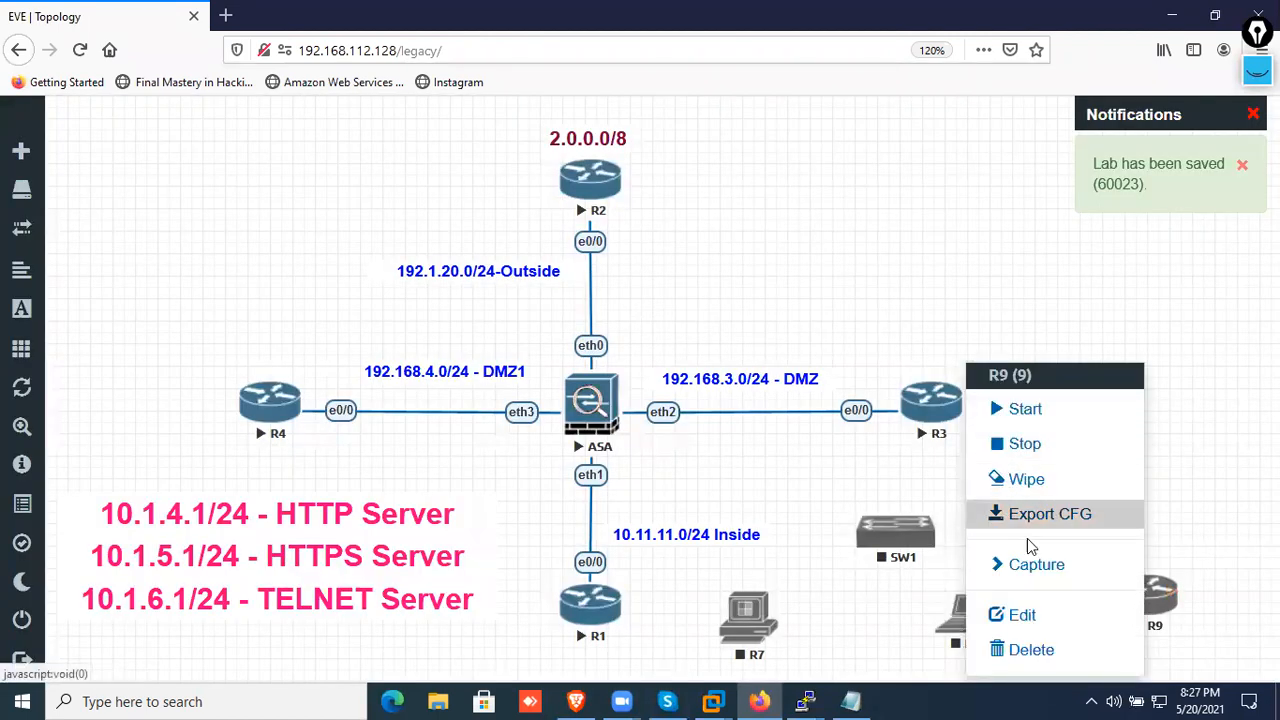
pyautogui.click(1018, 614)
pyautogui.scroll(-2, 537, 468)
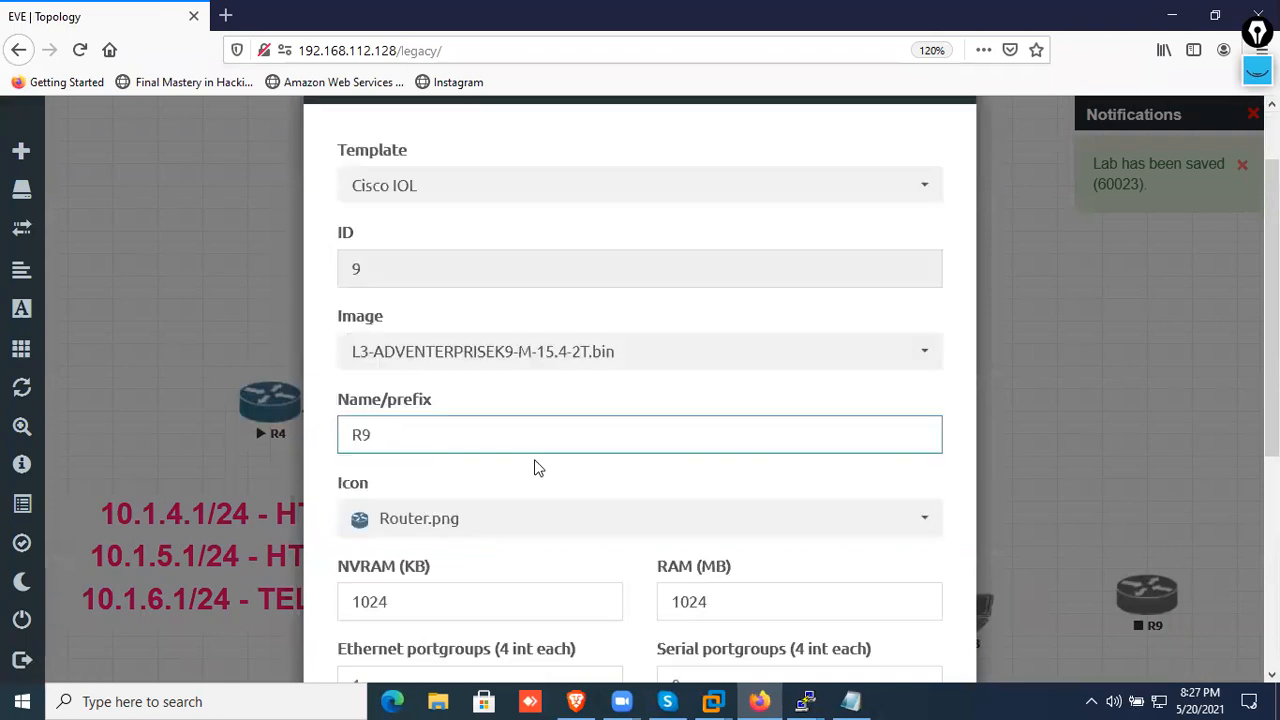
pyautogui.scroll(-2, 537, 468)
pyautogui.scroll(-1, 549, 418)
pyautogui.scroll(1, 520, 360)
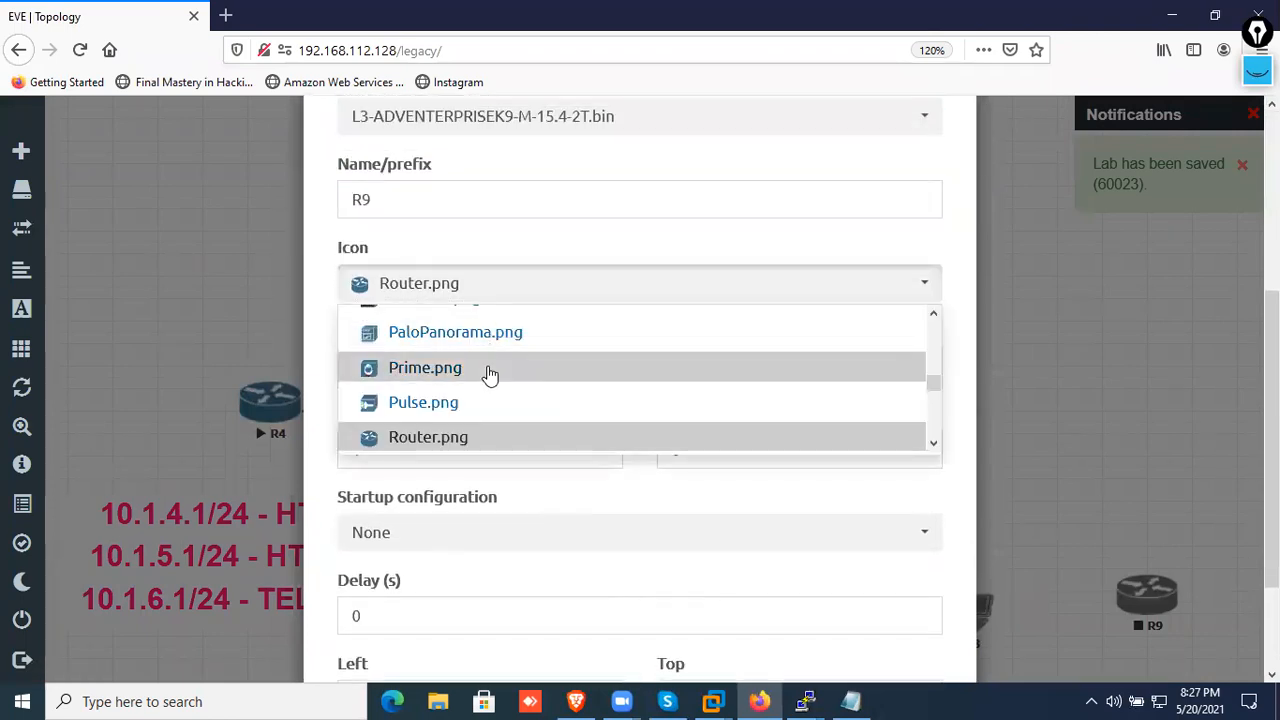
pyautogui.scroll(8, 488, 372)
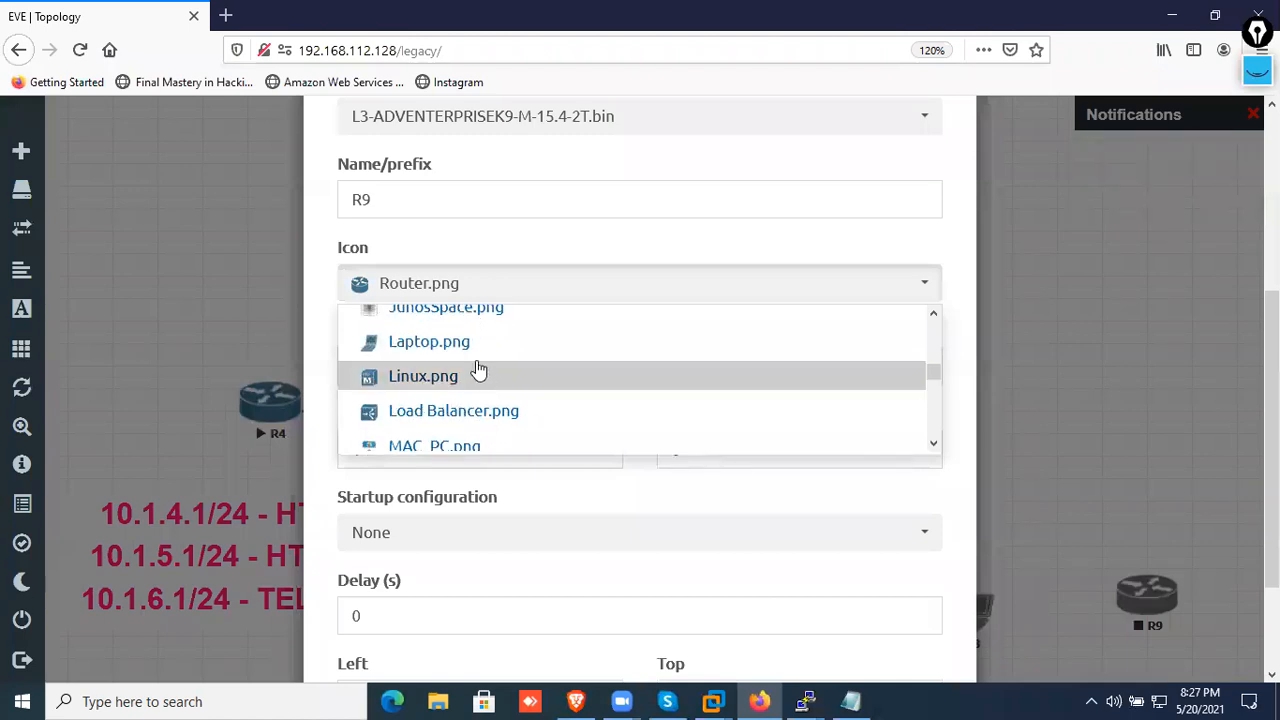
pyautogui.click(470, 342)
pyautogui.scroll(-3, 521, 367)
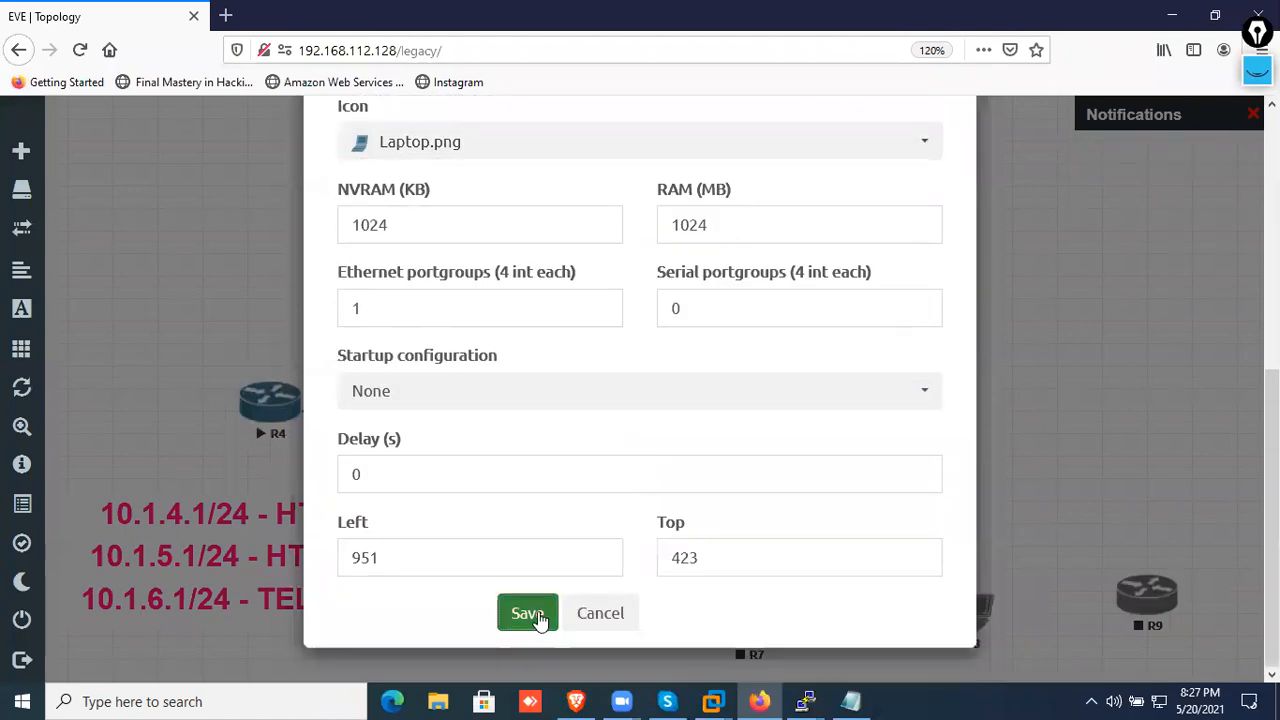
pyautogui.click(526, 611)
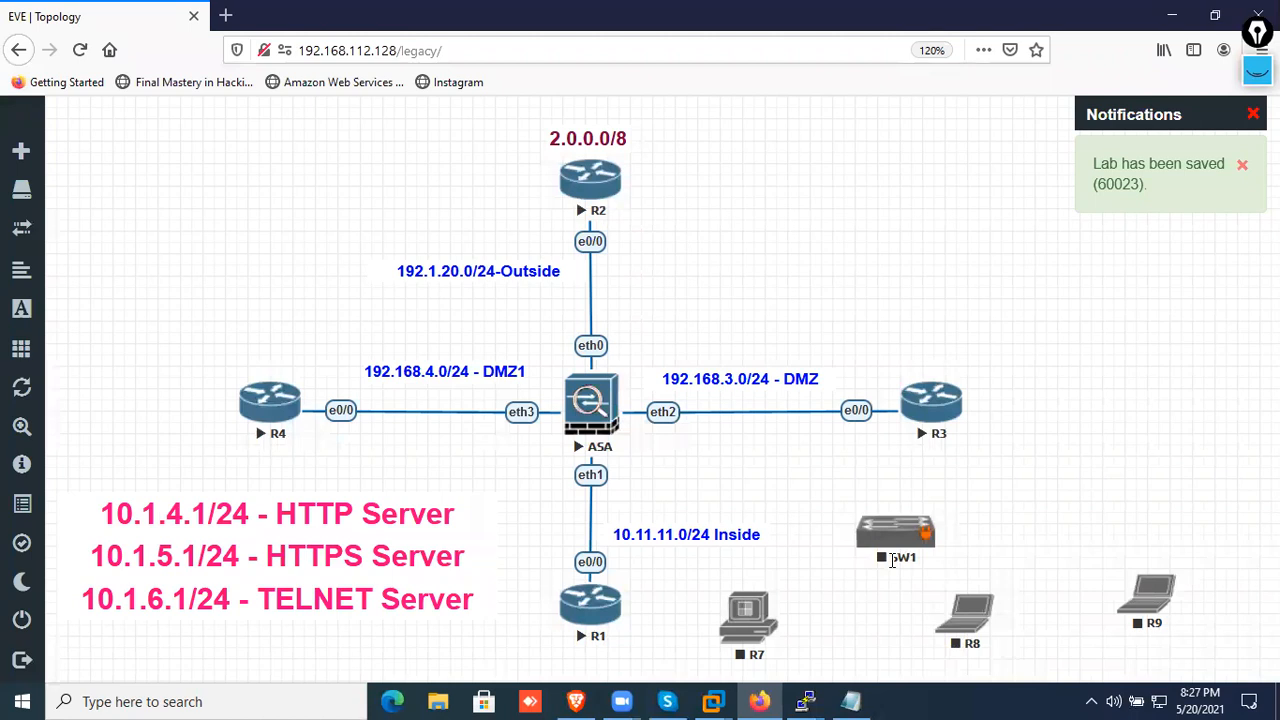
# Shift SW1 slightly and connect R7's e0/0 interface to SW1's e0/0 interface
pyautogui.moveTo(893, 561)
pyautogui.mouseDown()
pyautogui.moveTo(1005, 533)
pyautogui.moveTo(896, 538)
pyautogui.mouseUp()
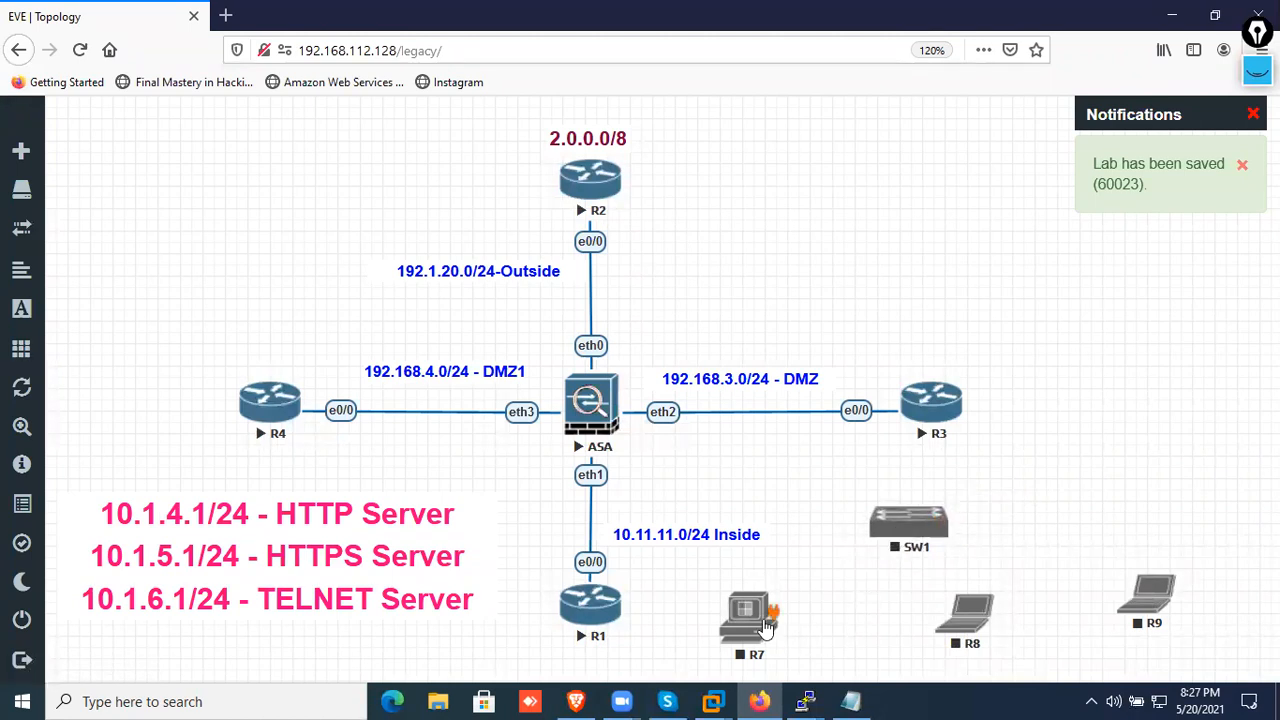
pyautogui.moveTo(772, 611); pyautogui.dragTo(886, 534)
pyautogui.scroll(-3, 766, 523)
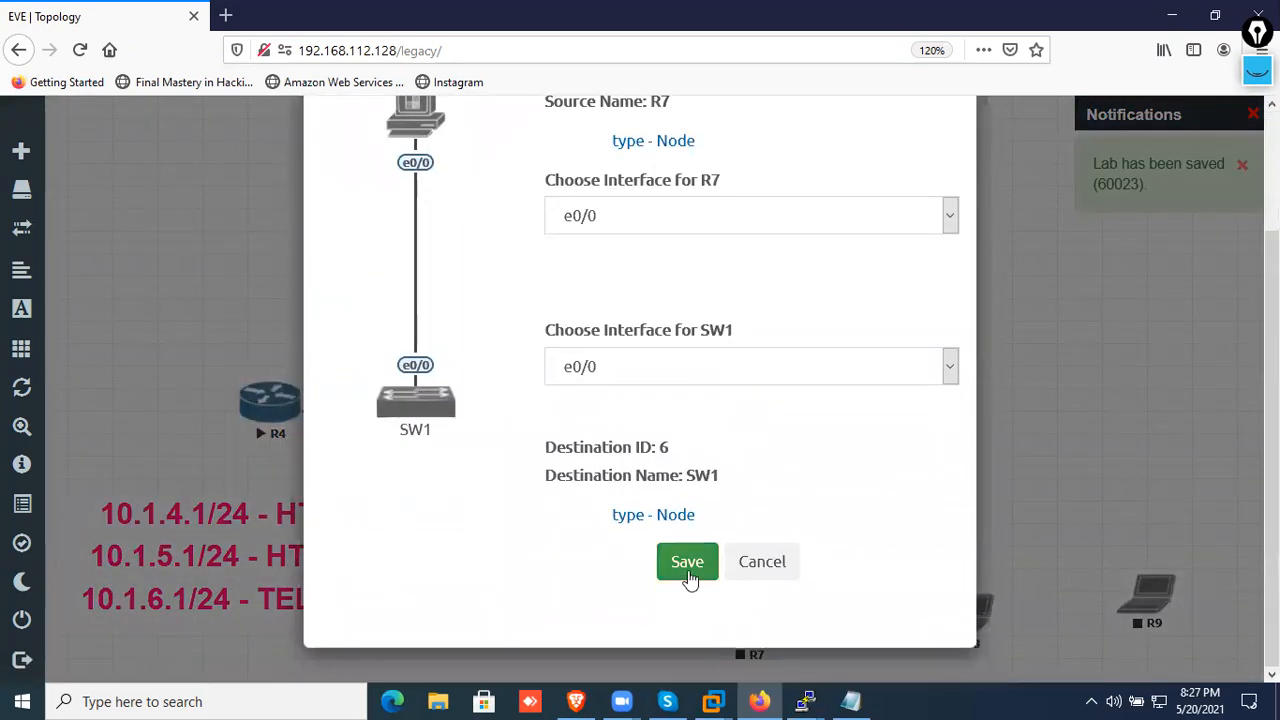
pyautogui.click(688, 563)
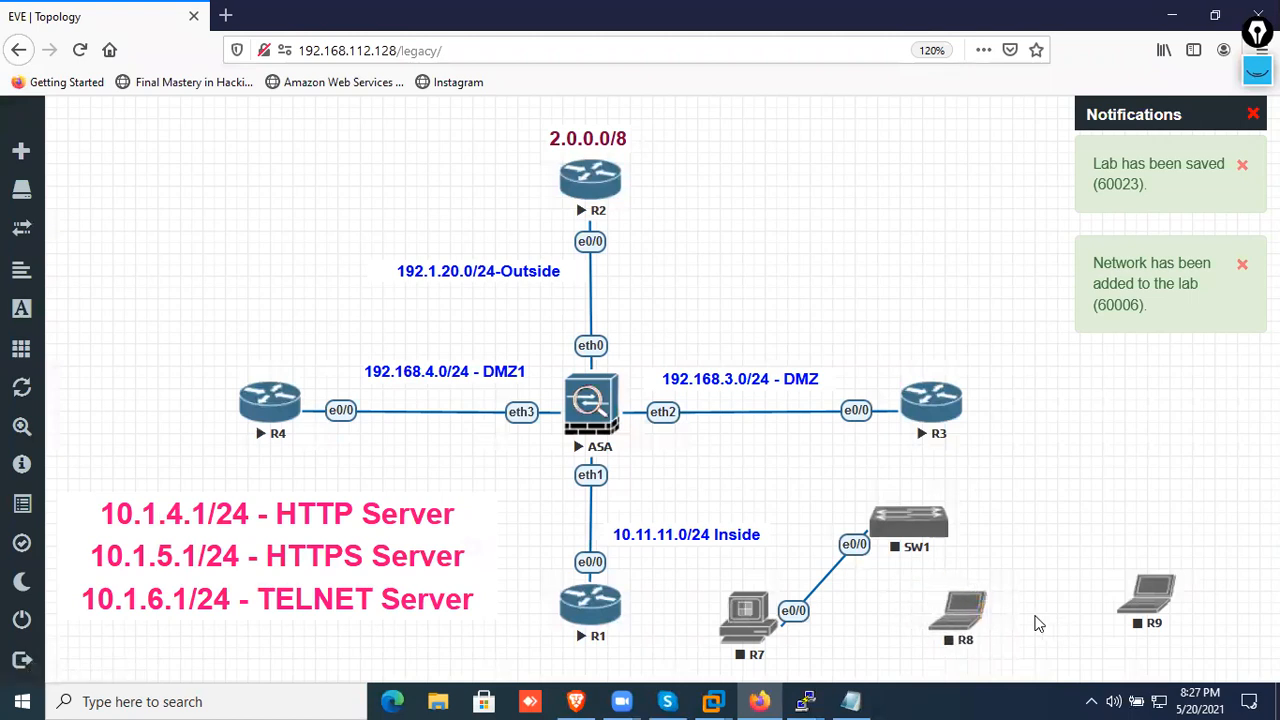
# Connect R8's e0/0 to SW1's e0/1 and R9's e0/0 to SW1's e0/2
pyautogui.moveTo(975, 606); pyautogui.dragTo(897, 545)
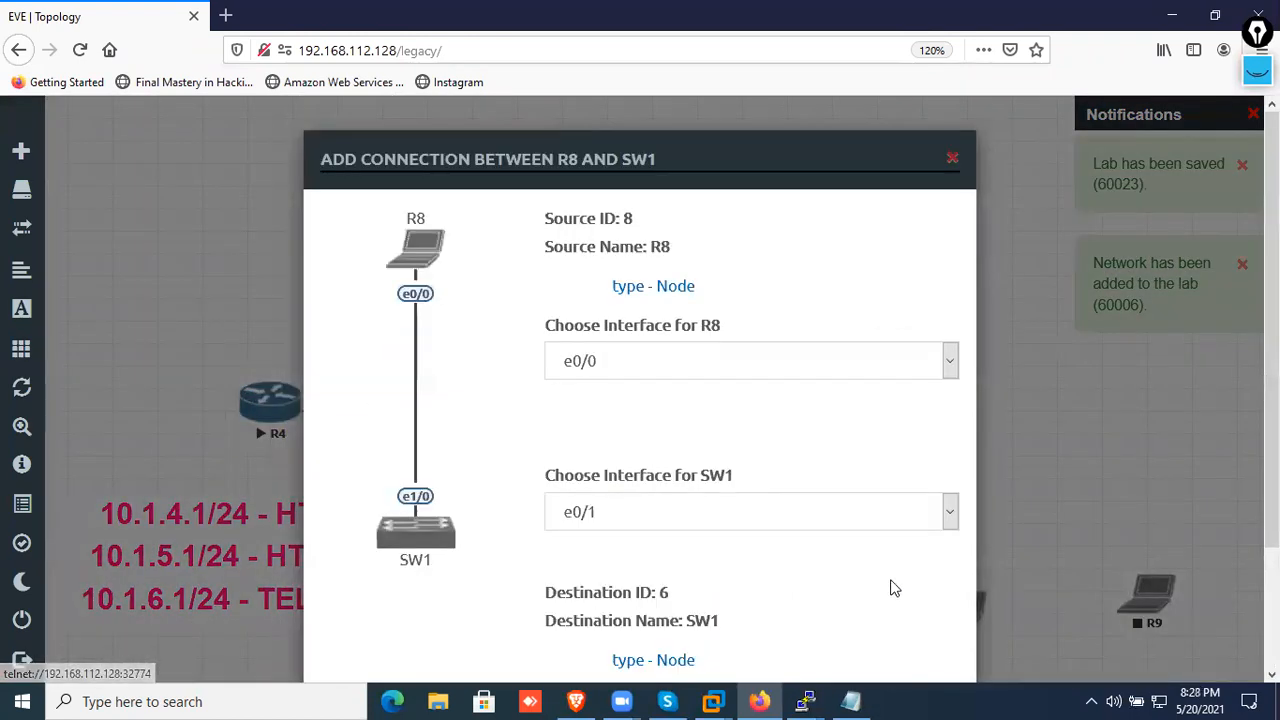
pyautogui.scroll(-3, 703, 611)
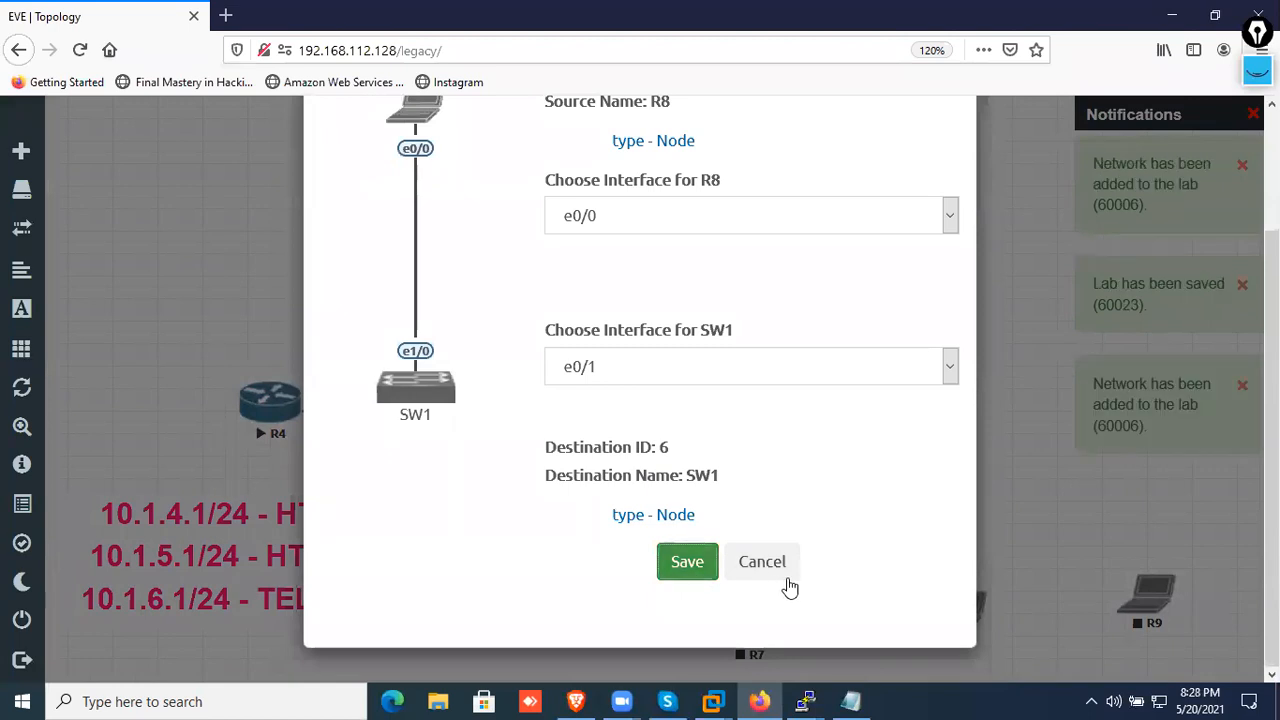
pyautogui.click(789, 578)
pyautogui.moveTo(1170, 598); pyautogui.dragTo(920, 532)
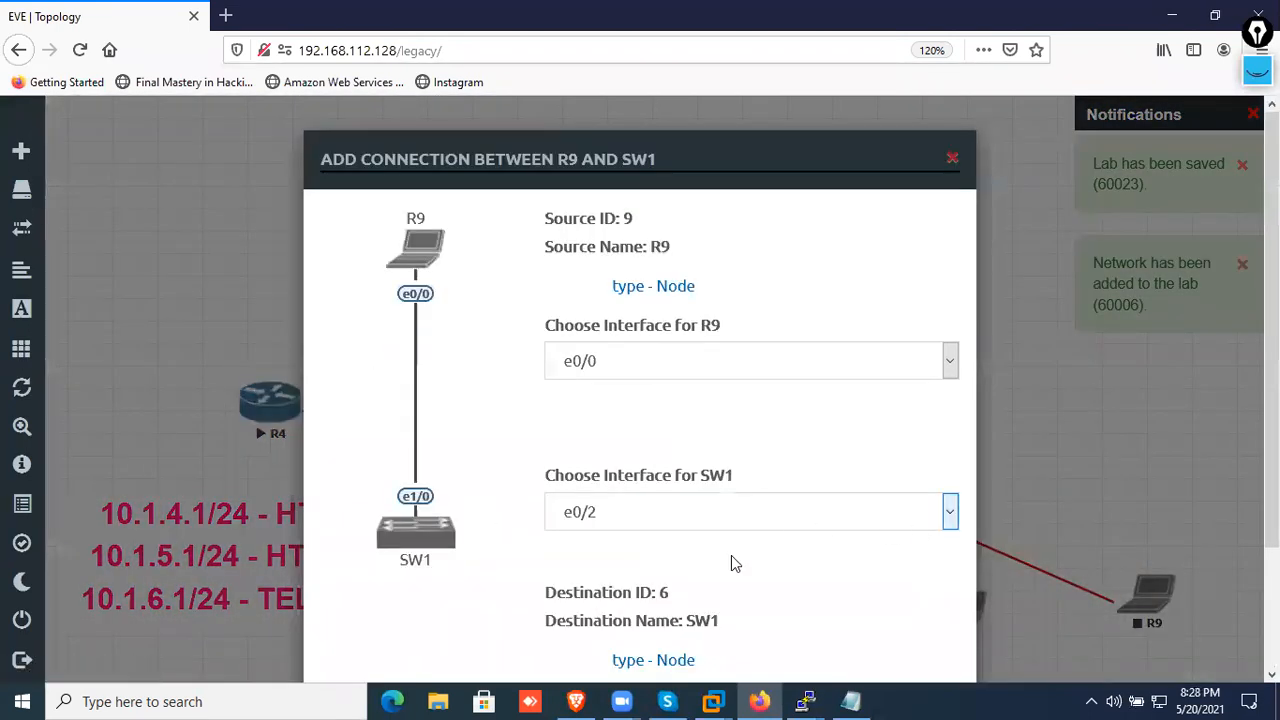
pyautogui.scroll(-3, 731, 563)
pyautogui.click(689, 564)
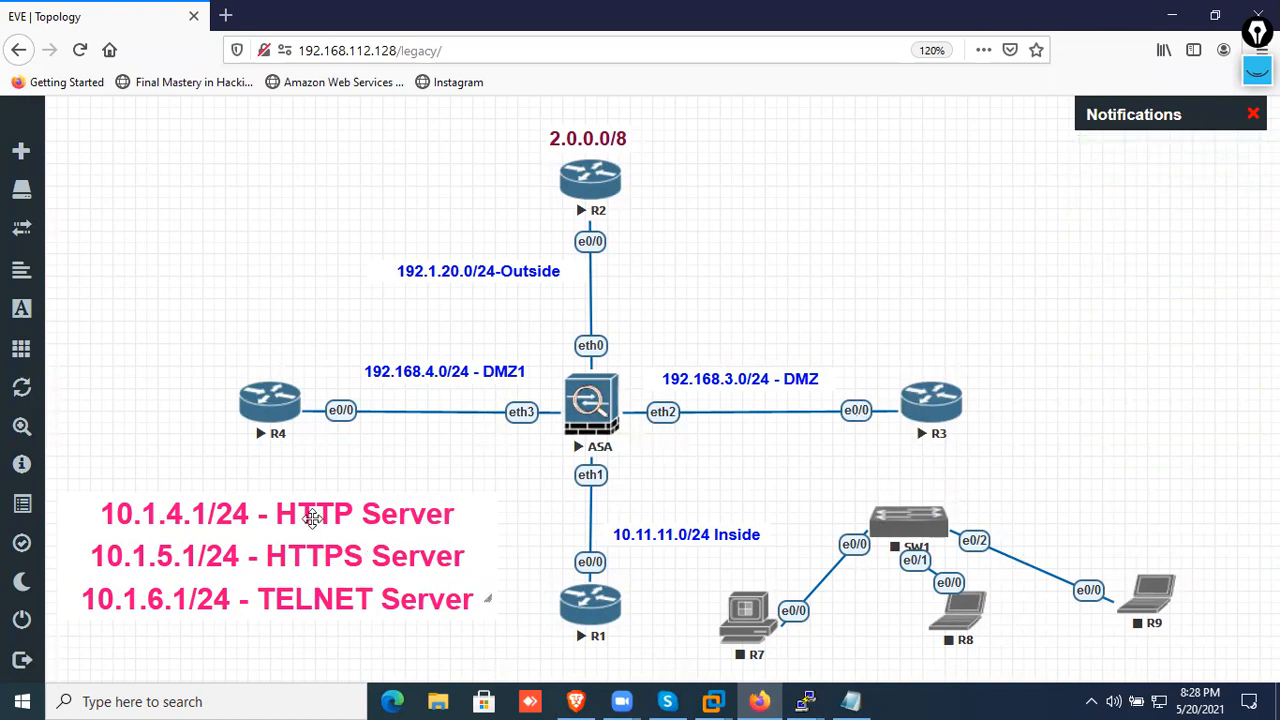
# Add a text label reading 192.168.10.2 beside R8 in the default font settings and reload the topology page
pyautogui.rightClick(866, 634)
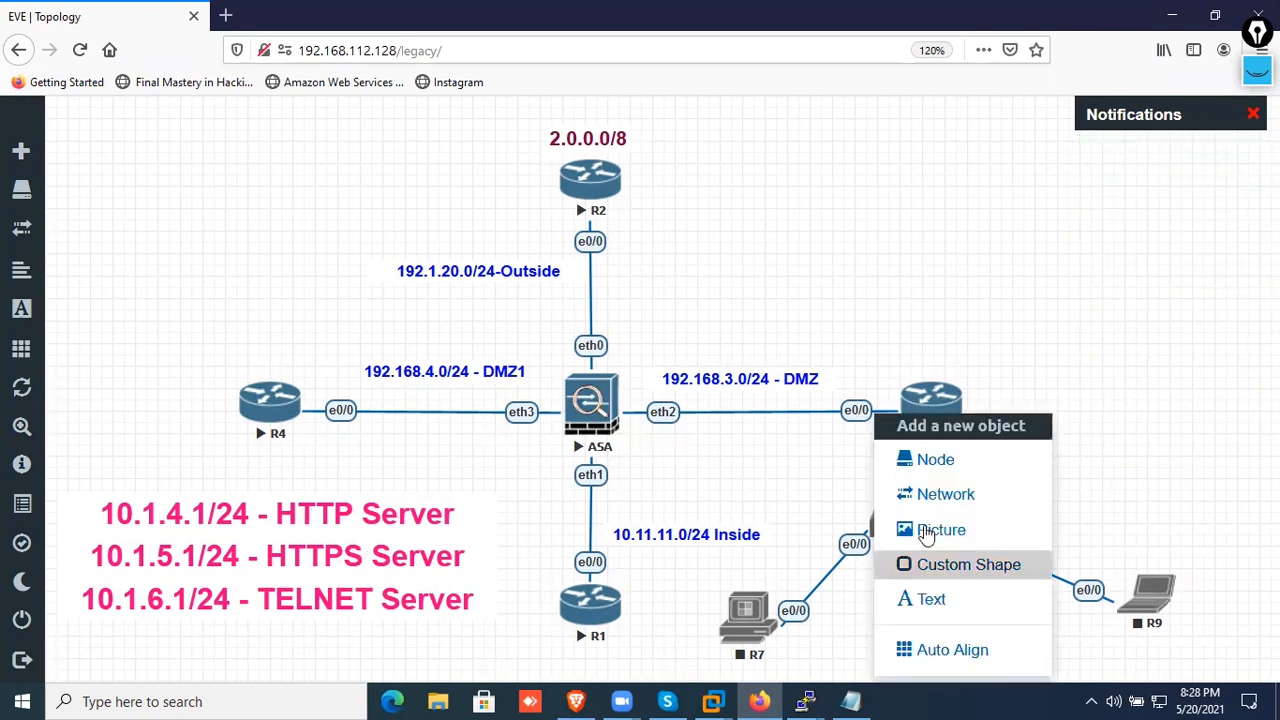
pyautogui.click(912, 598)
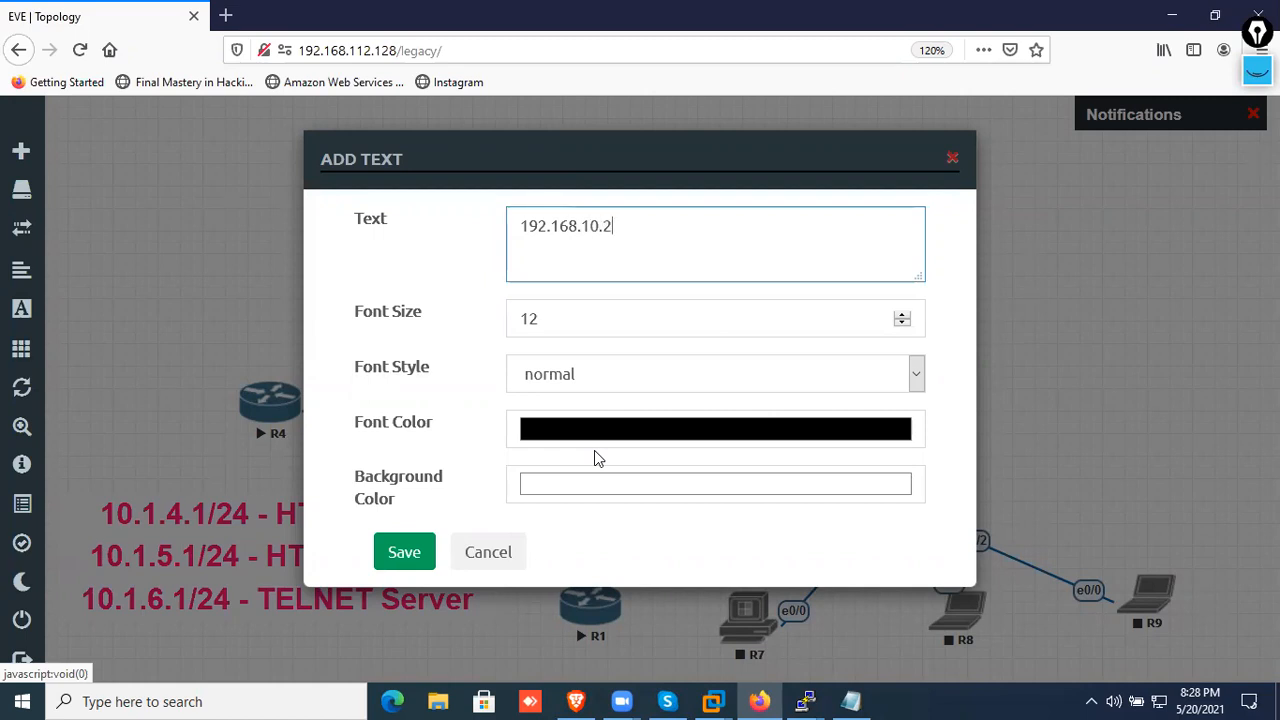
pyautogui.click(430, 552)
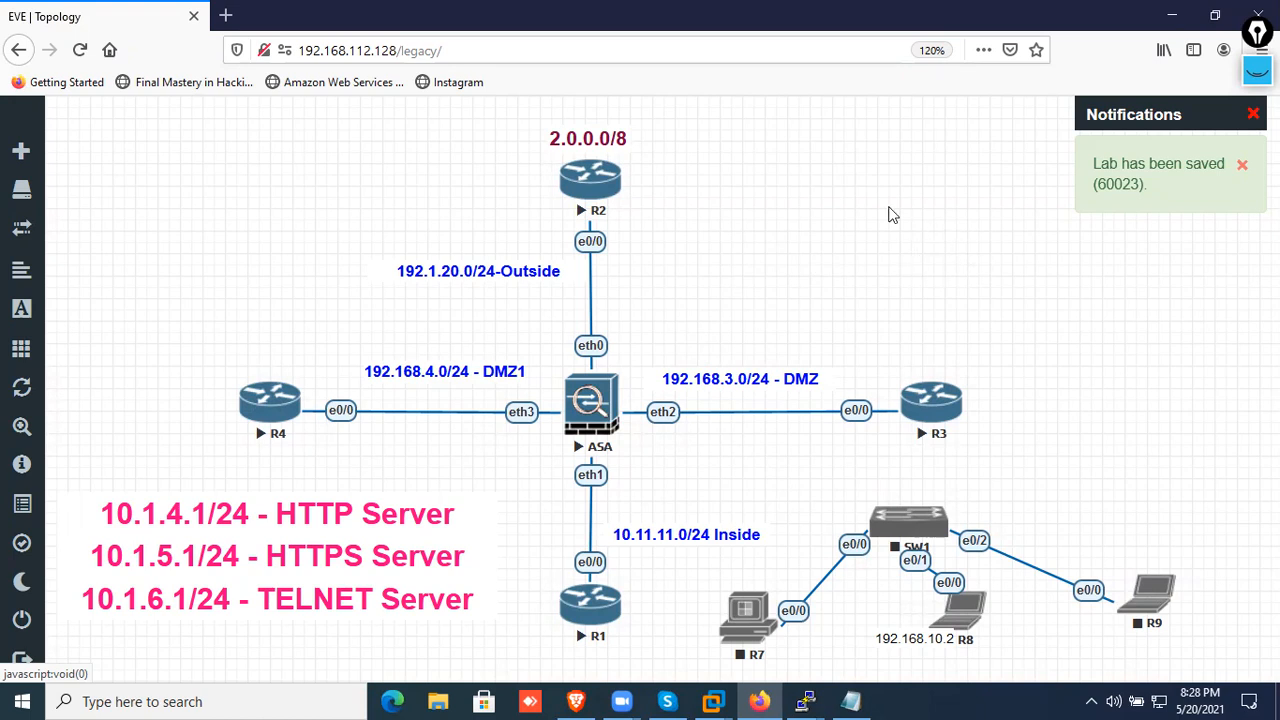
pyautogui.click(80, 50)
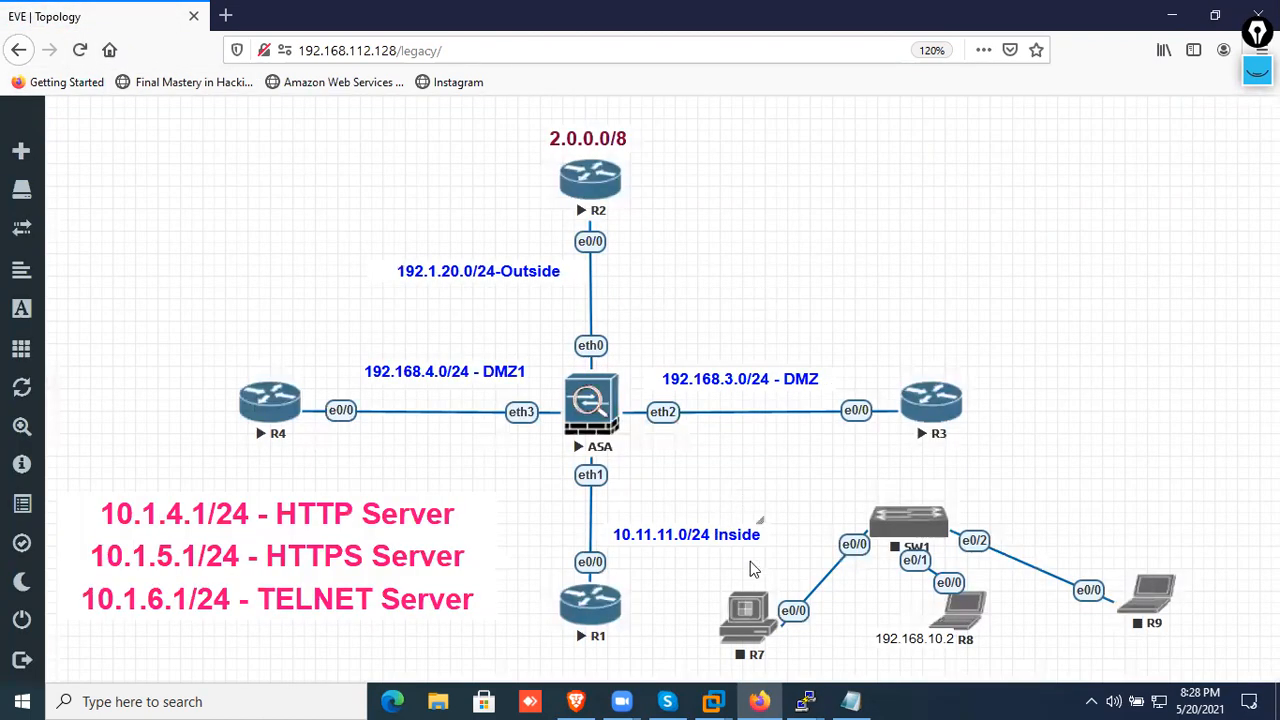
pyautogui.rightClick(812, 192)
pyautogui.click(880, 375)
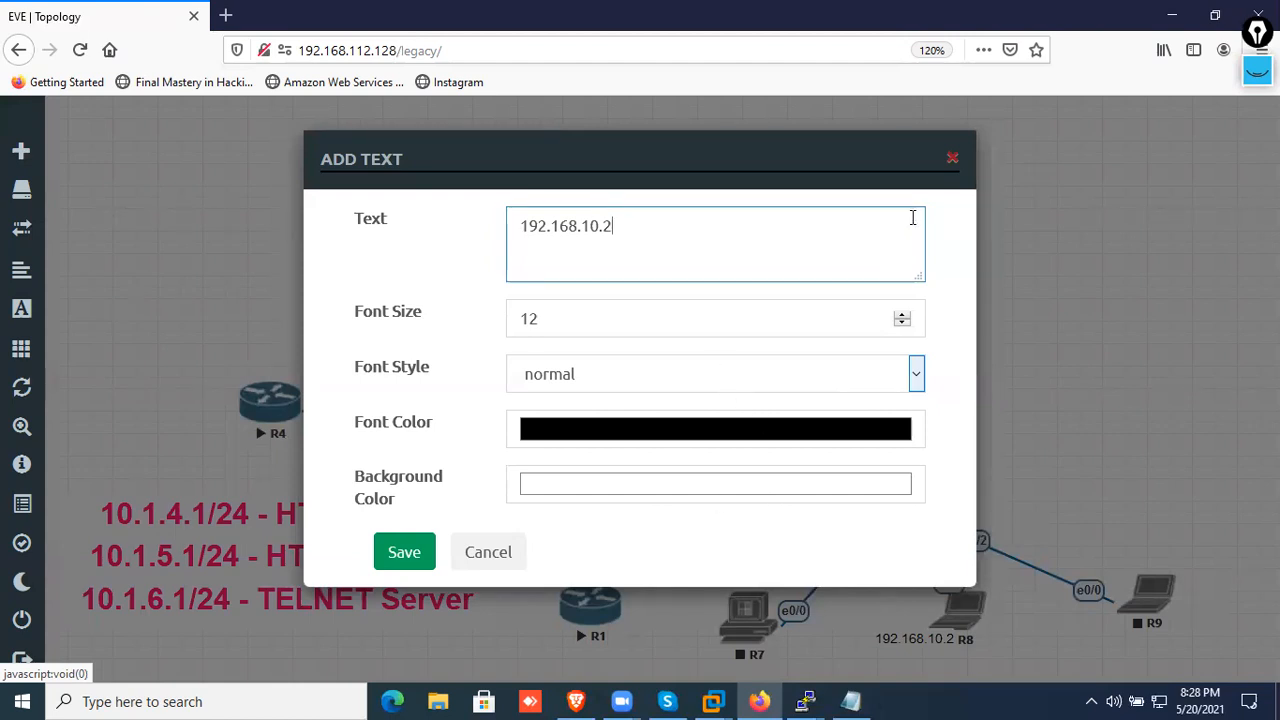
pyautogui.click(952, 159)
# Move the 192.168.10.2 label above R7 and duplicate it twice
pyautogui.moveTo(915, 635); pyautogui.dragTo(762, 573)
pyautogui.rightClick(775, 573)
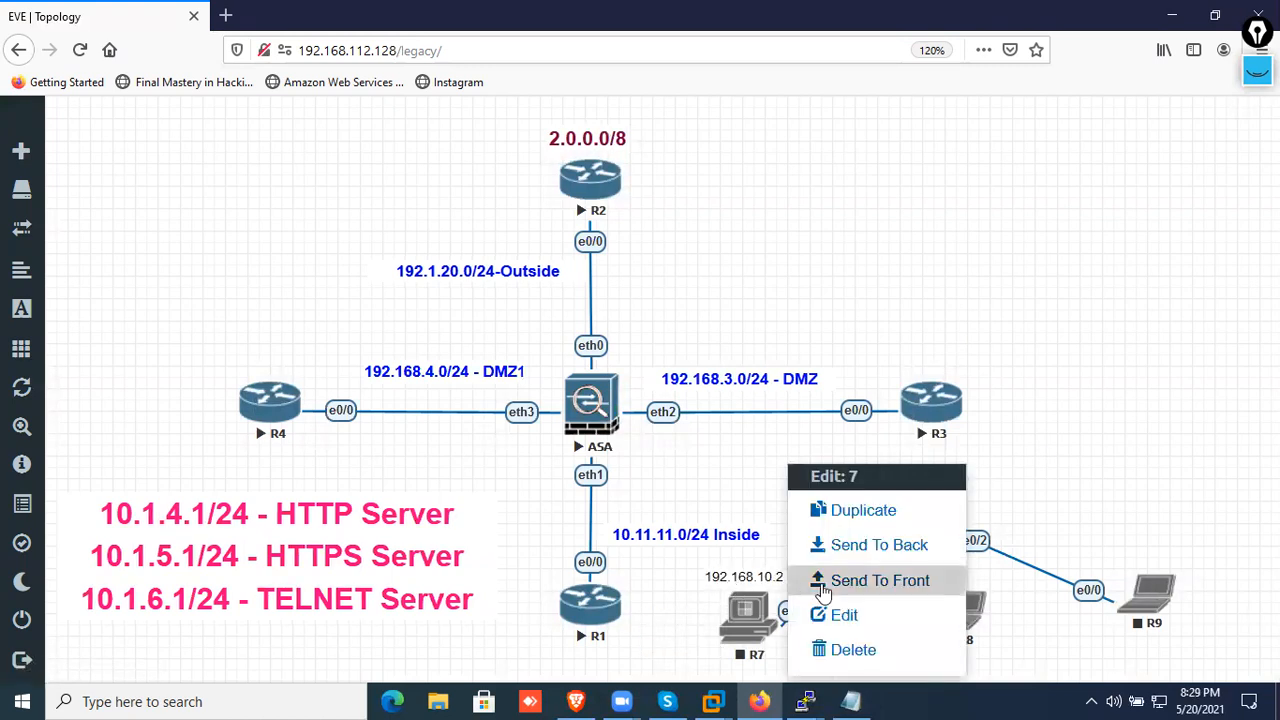
pyautogui.click(818, 508)
pyautogui.rightClick(773, 574)
pyautogui.click(812, 512)
# Place one copy of the 192.168.10.2 label beside R8 and the other beside R9
pyautogui.moveTo(762, 632); pyautogui.dragTo(889, 617)
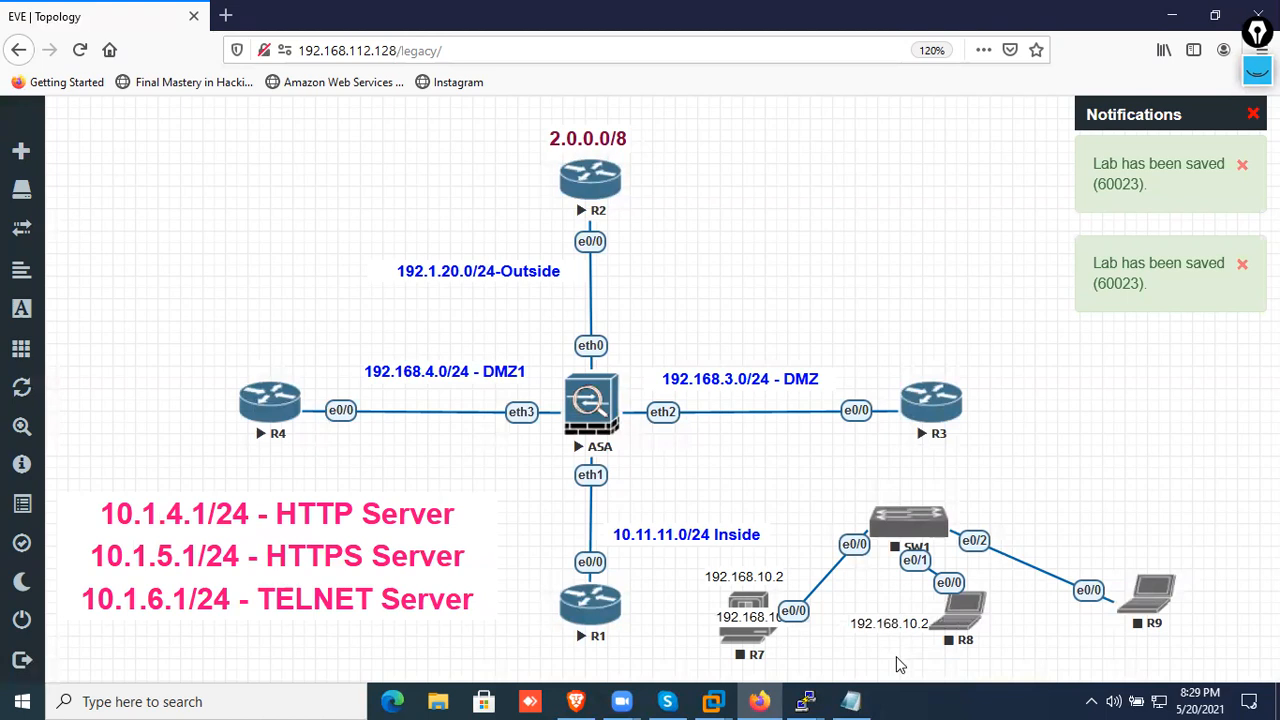
pyautogui.moveTo(749, 622); pyautogui.dragTo(1085, 663)
pyautogui.moveTo(915, 648); pyautogui.dragTo(898, 648)
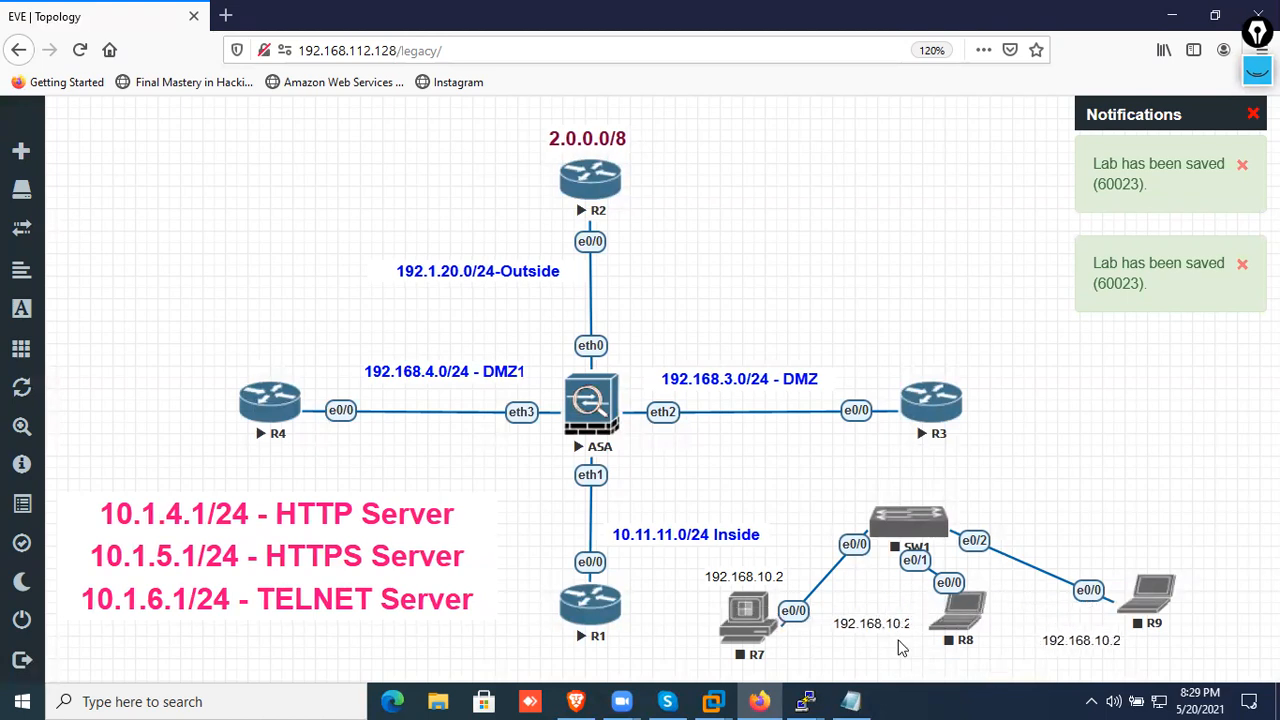
# Edit the labels beside R8 and R9 to read 192.168.10.3 and move R9's label slightly closer to its node
pyautogui.doubleClick(908, 624)
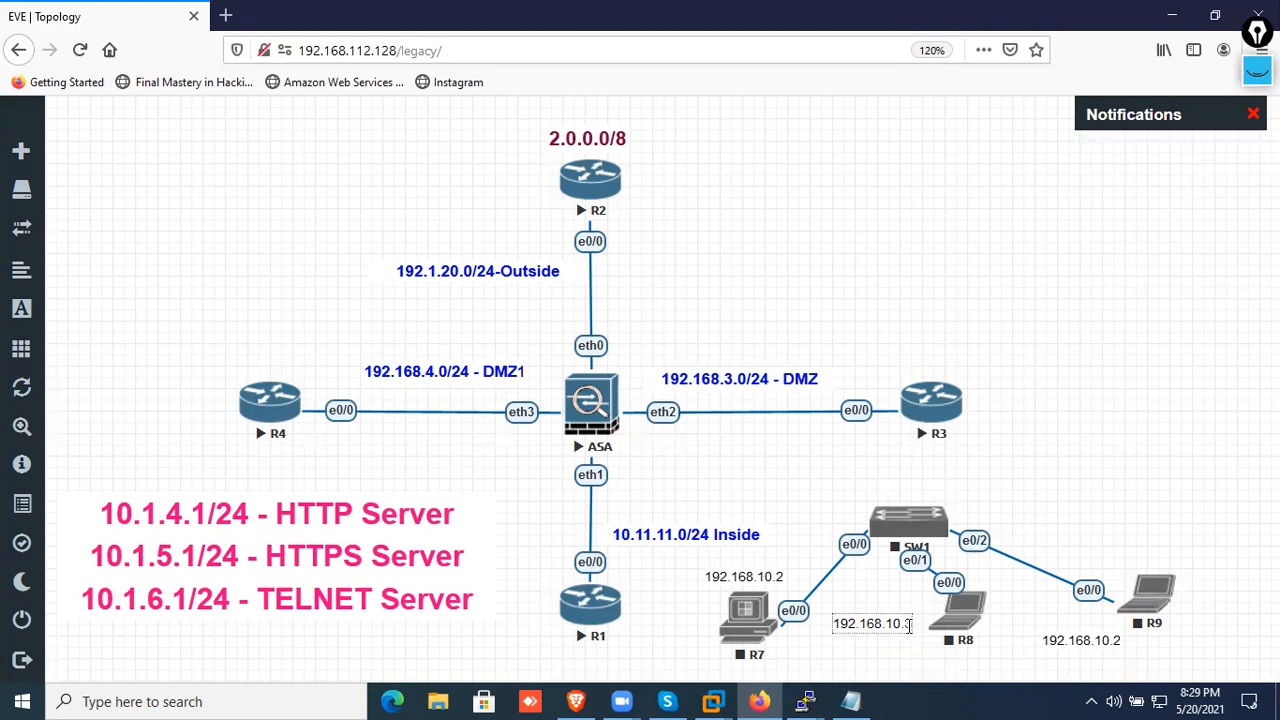
pyautogui.click(1040, 672)
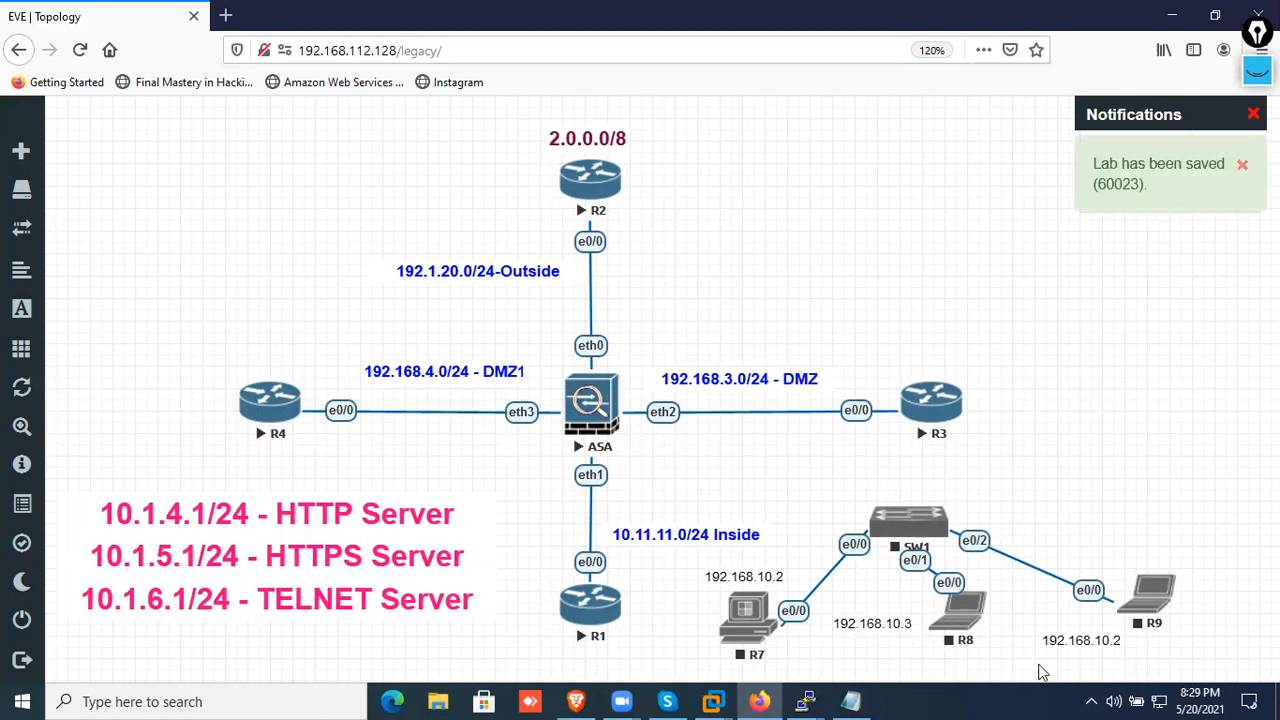
pyautogui.doubleClick(1115, 640)
pyautogui.click(1155, 665)
pyautogui.moveTo(1107, 647); pyautogui.dragTo(1140, 645)
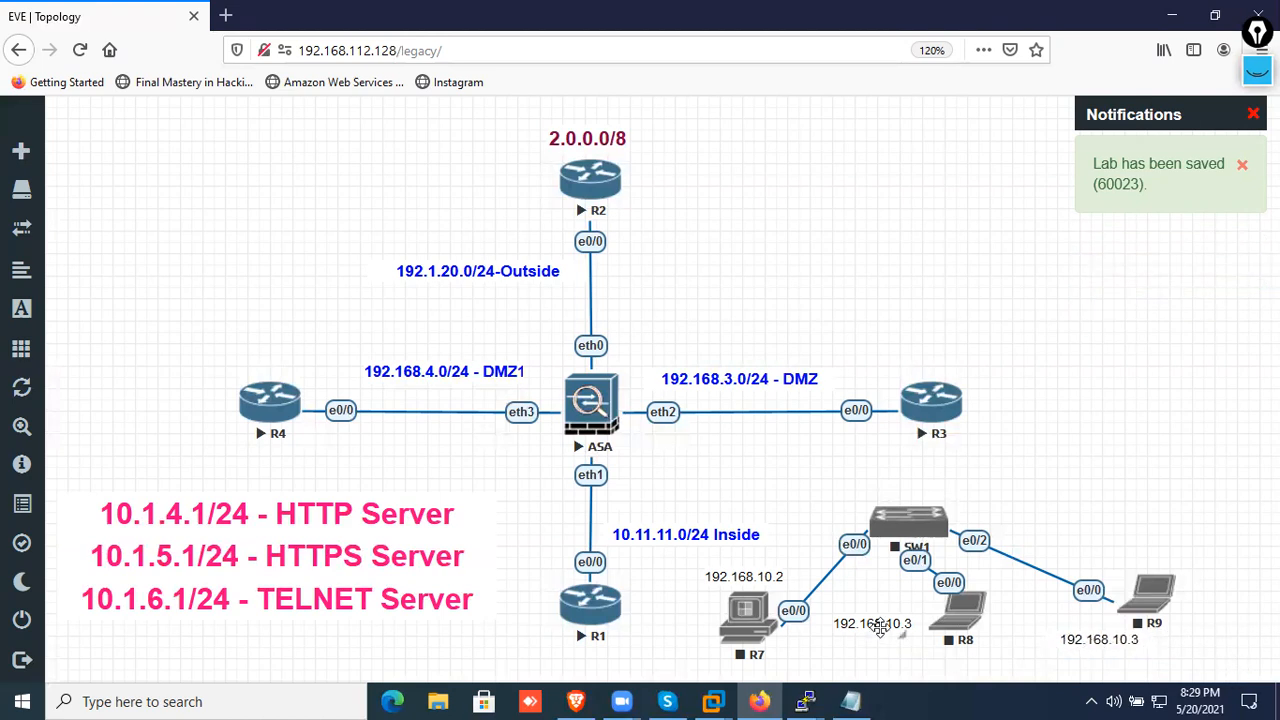
# Change R9's label to 192.168.10.4 and adjust the placement of the R8, R9 and 10.11.11.0/24 Inside labels
pyautogui.moveTo(910, 630)
pyautogui.mouseDown()
pyautogui.moveTo(938, 628)
pyautogui.moveTo(890, 636)
pyautogui.moveTo(907, 653)
pyautogui.mouseUp()
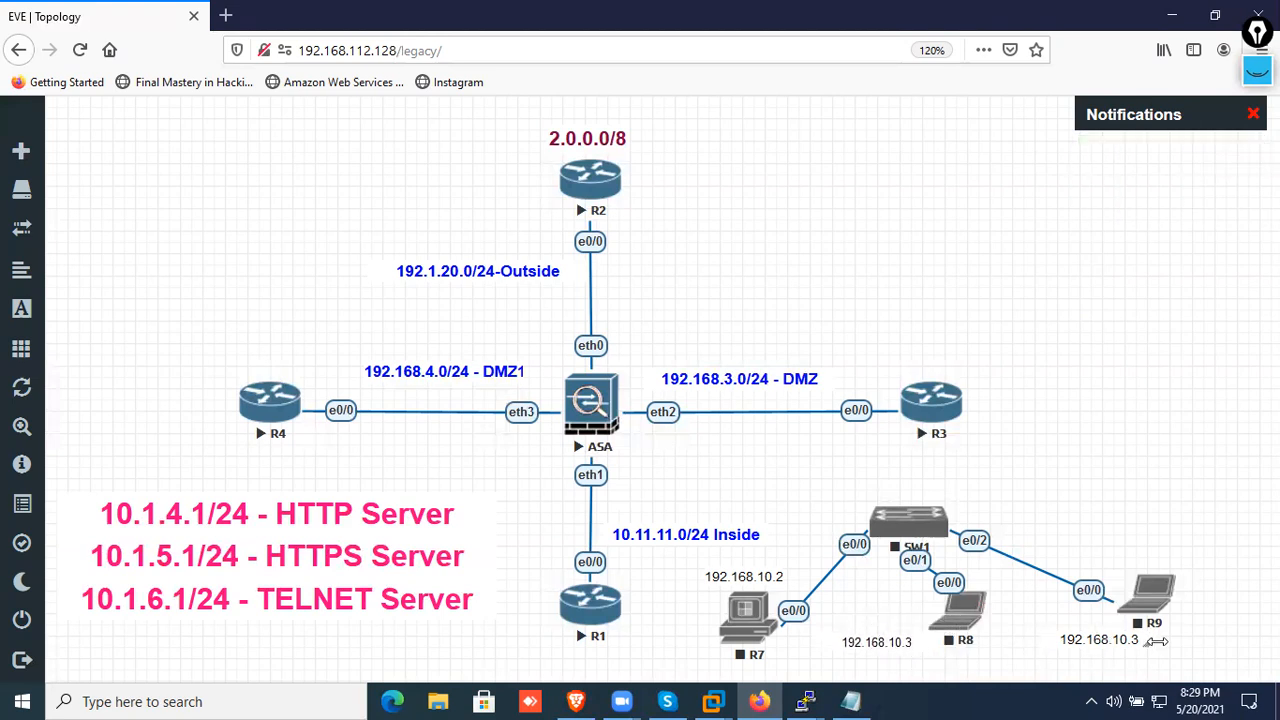
pyautogui.moveTo(1156, 641); pyautogui.dragTo(1137, 642)
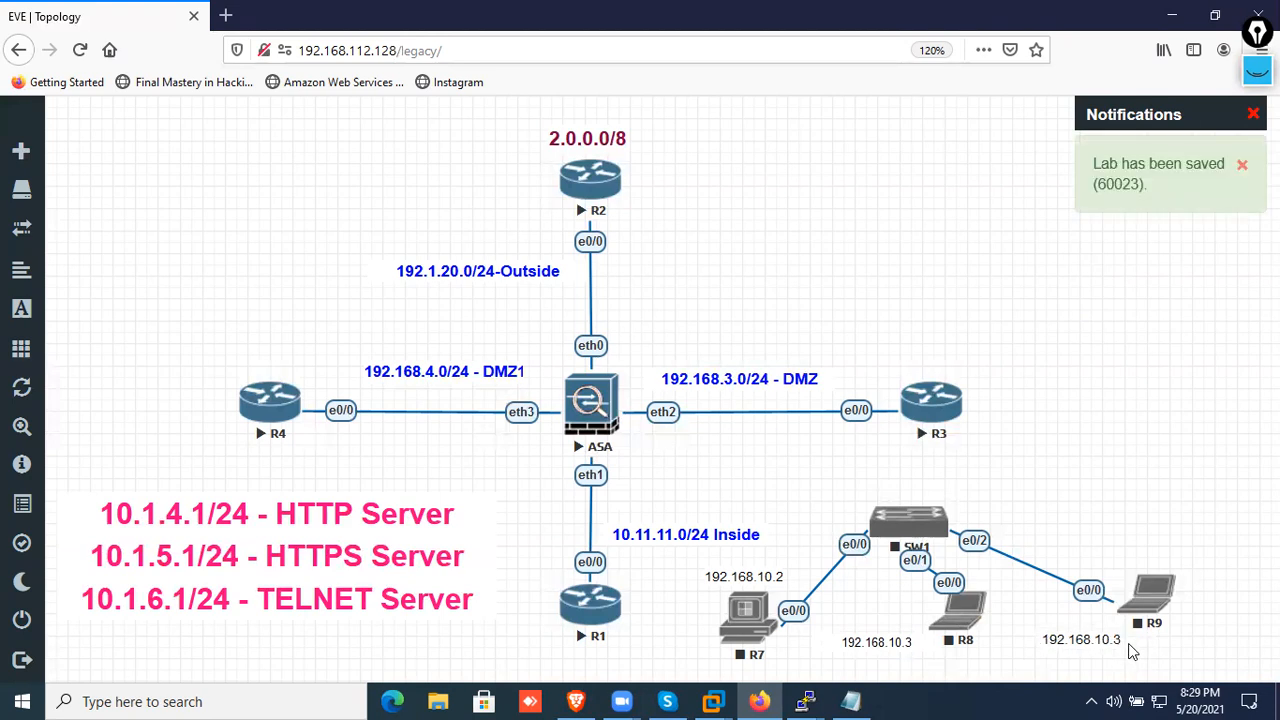
pyautogui.doubleClick(1108, 640)
pyautogui.click(1181, 521)
pyautogui.moveTo(677, 534); pyautogui.dragTo(648, 549)
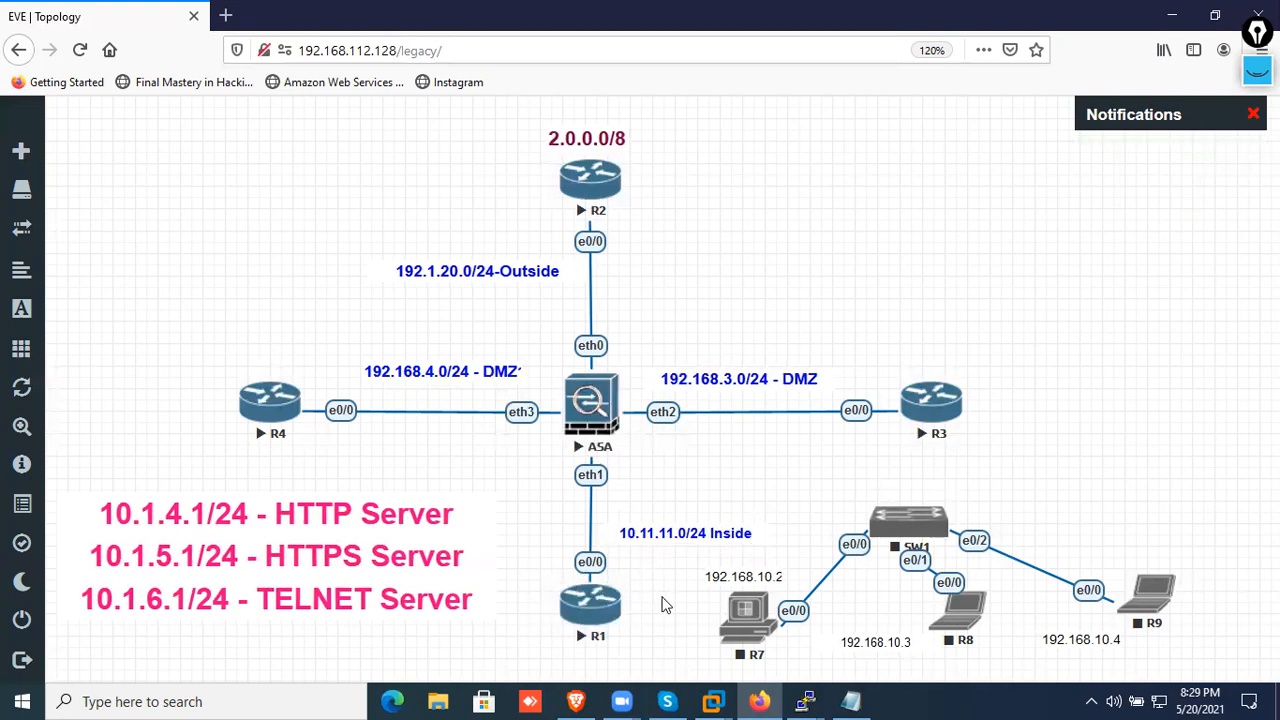
# Stop router R1 and connect its e0/1 interface to SW1's e0/3 interface
pyautogui.rightClick(600, 612)
pyautogui.click(658, 522)
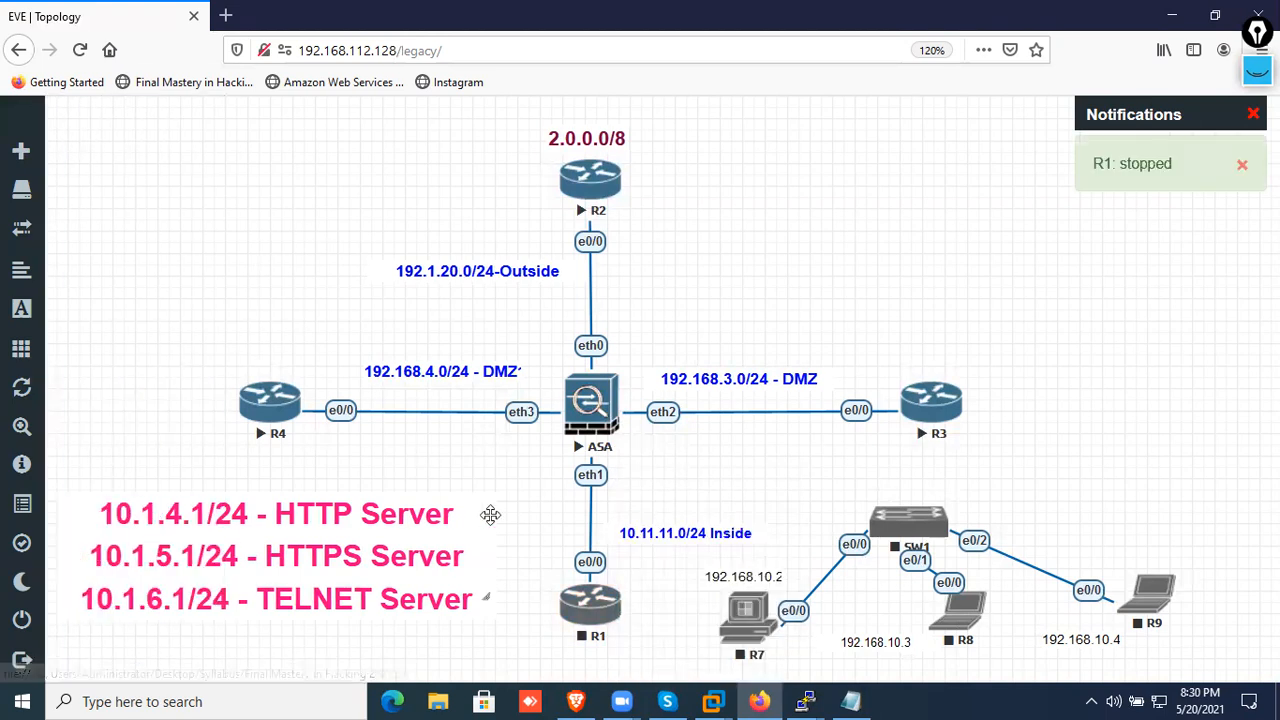
pyautogui.moveTo(620, 603); pyautogui.dragTo(908, 524)
pyautogui.scroll(-3, 834, 388)
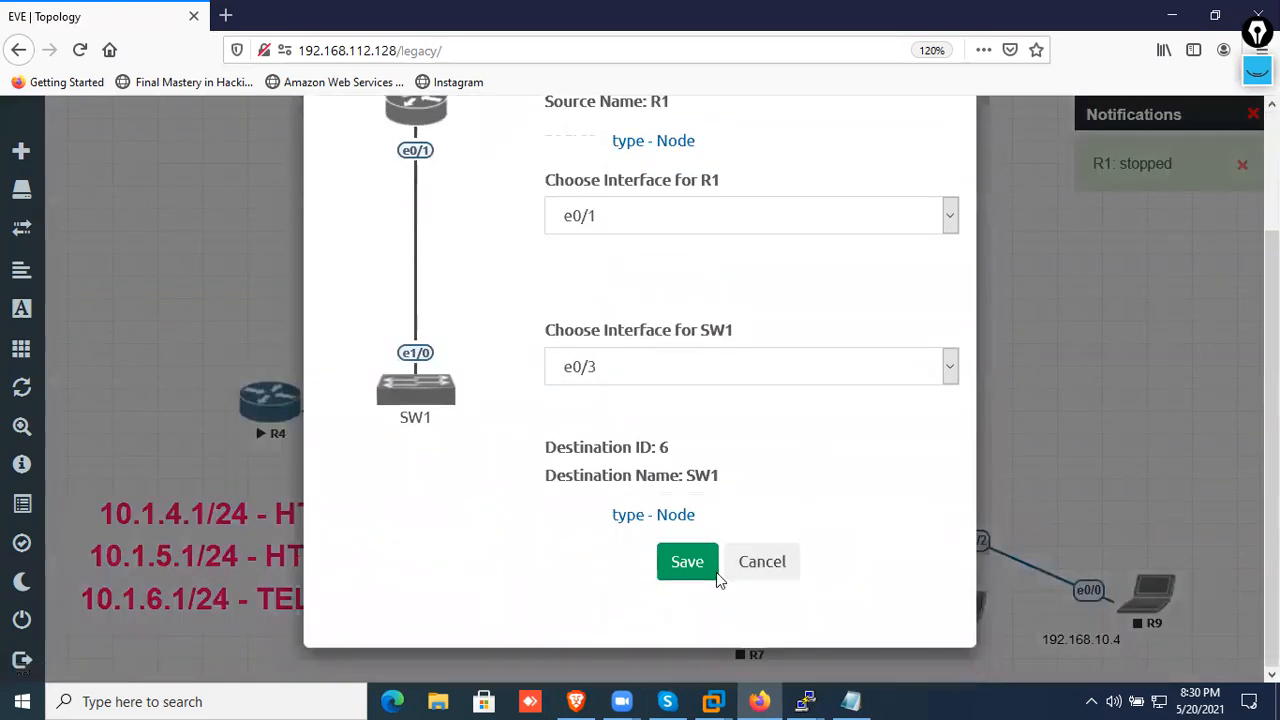
pyautogui.click(686, 570)
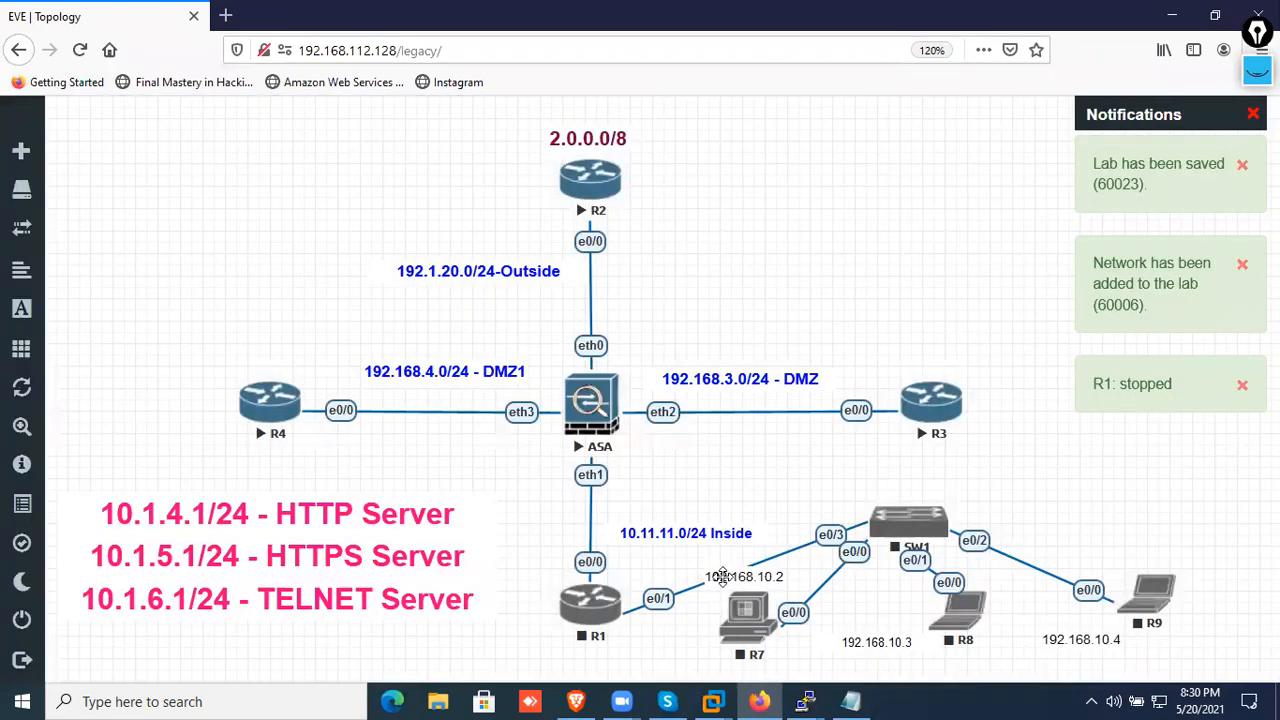
# Shift R1 slightly away from R7, and start the R1 and R7 nodes
pyautogui.moveTo(580, 625); pyautogui.dragTo(545, 610)
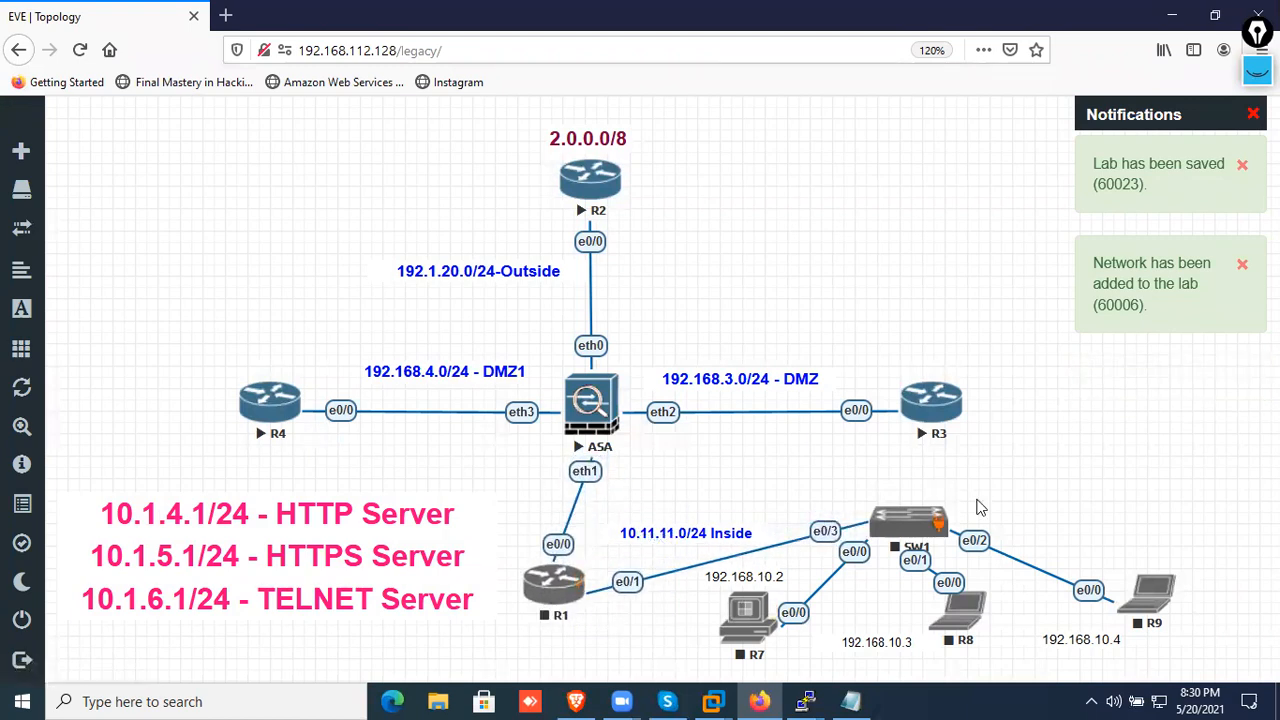
pyautogui.rightClick(568, 605)
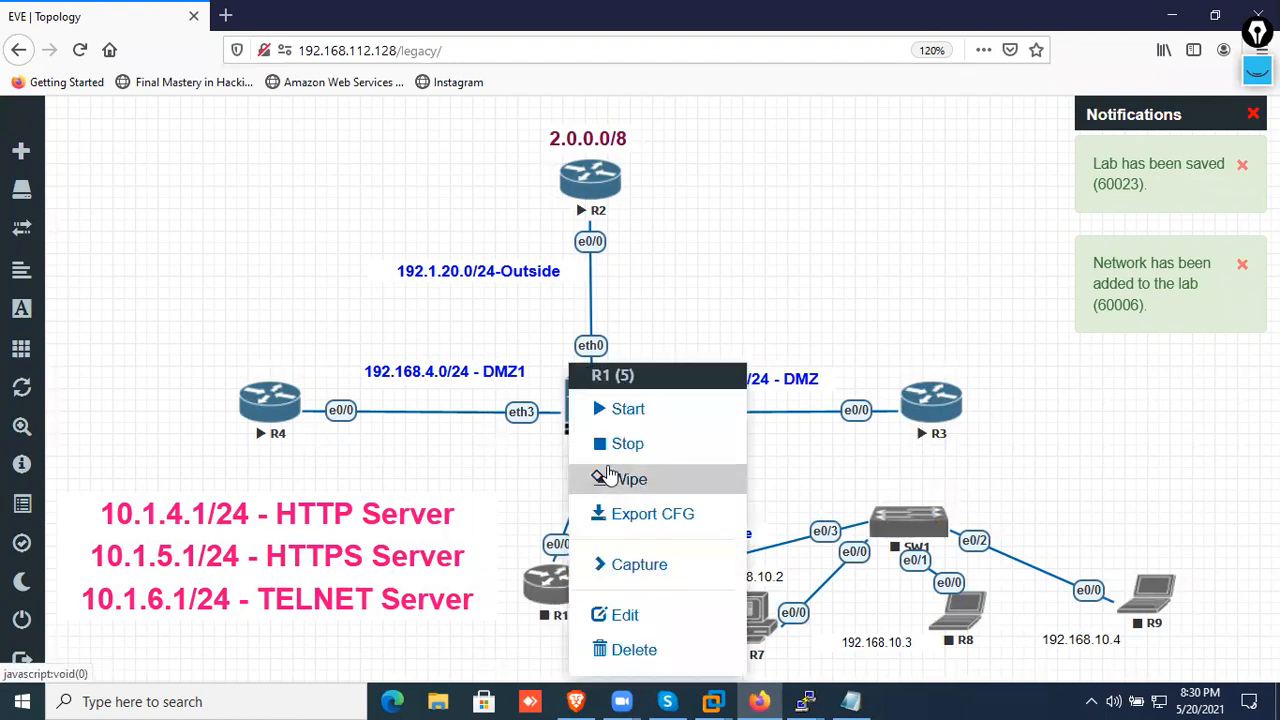
pyautogui.click(605, 409)
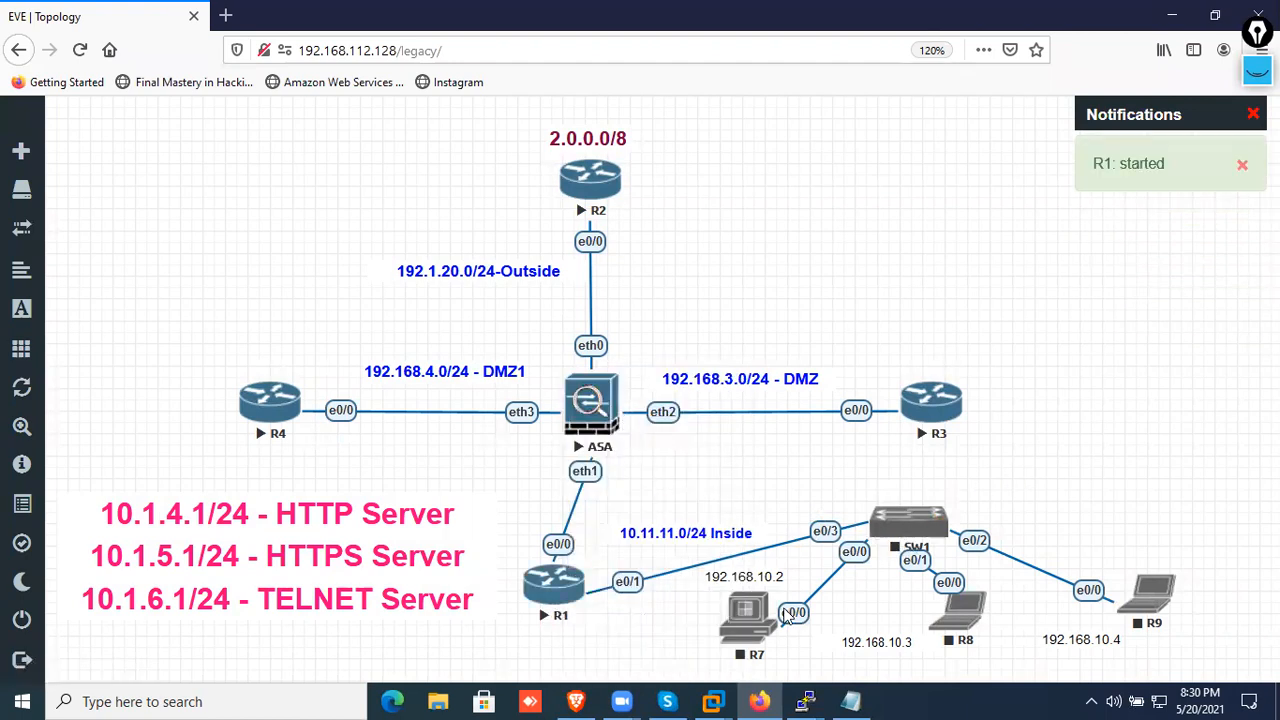
pyautogui.rightClick(756, 628)
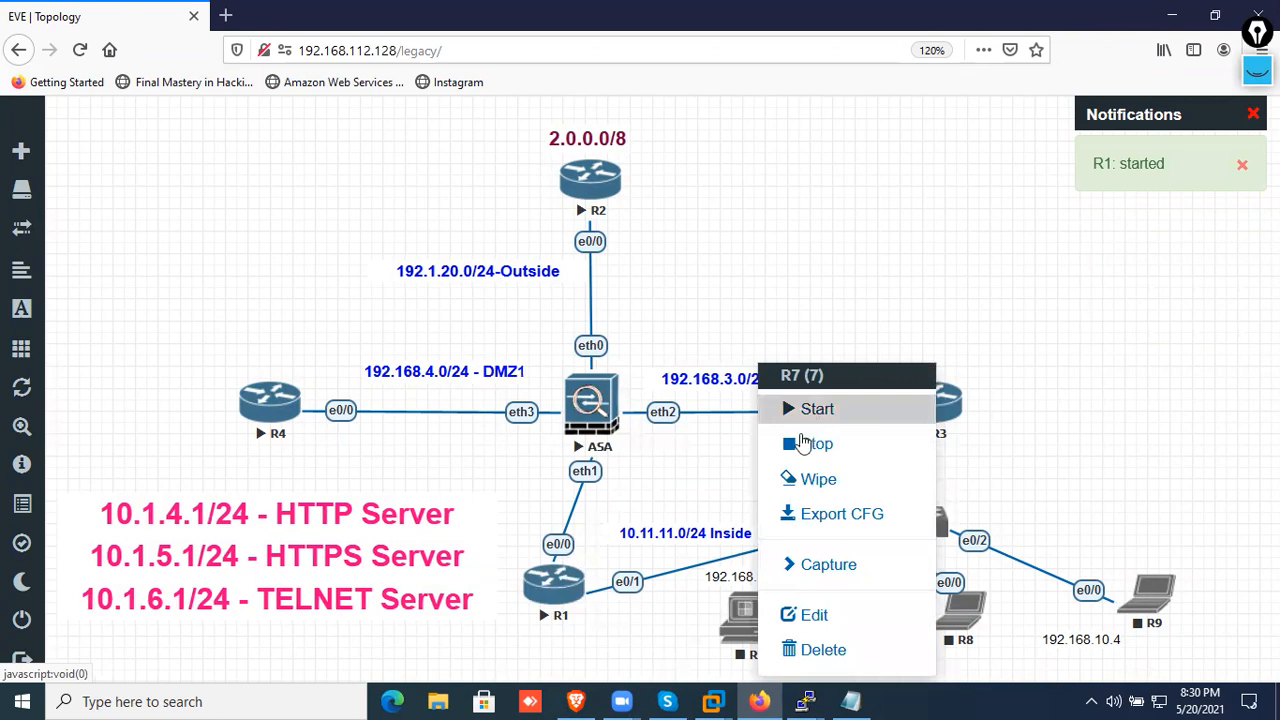
pyautogui.click(828, 412)
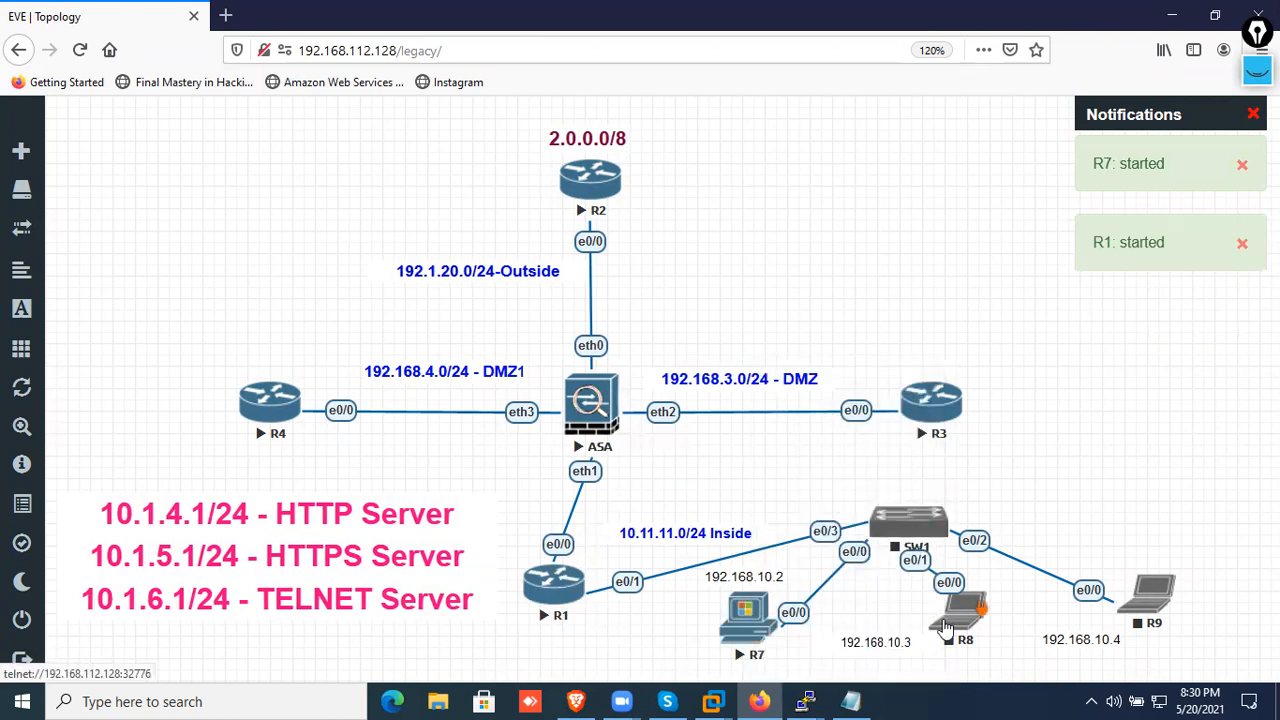
# Start the R8, R9 and SW1 nodes
pyautogui.rightClick(948, 620)
pyautogui.click(972, 420)
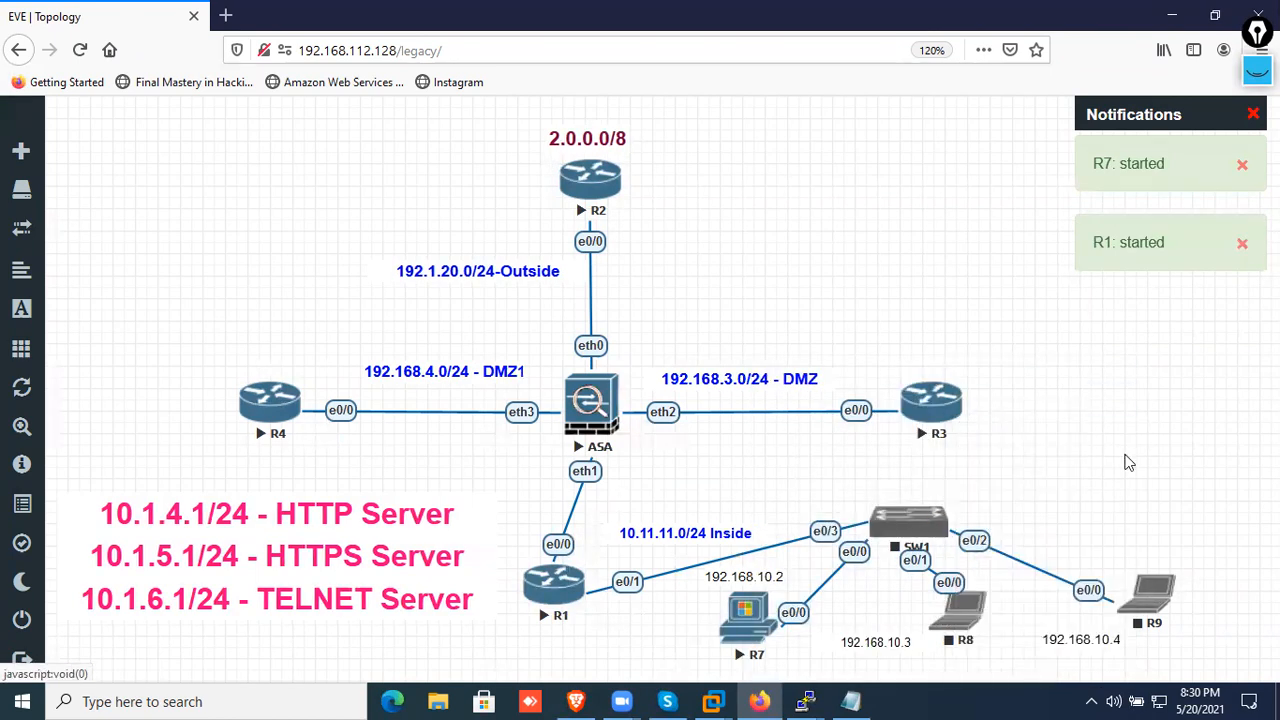
pyautogui.rightClick(1155, 597)
pyautogui.click(1040, 410)
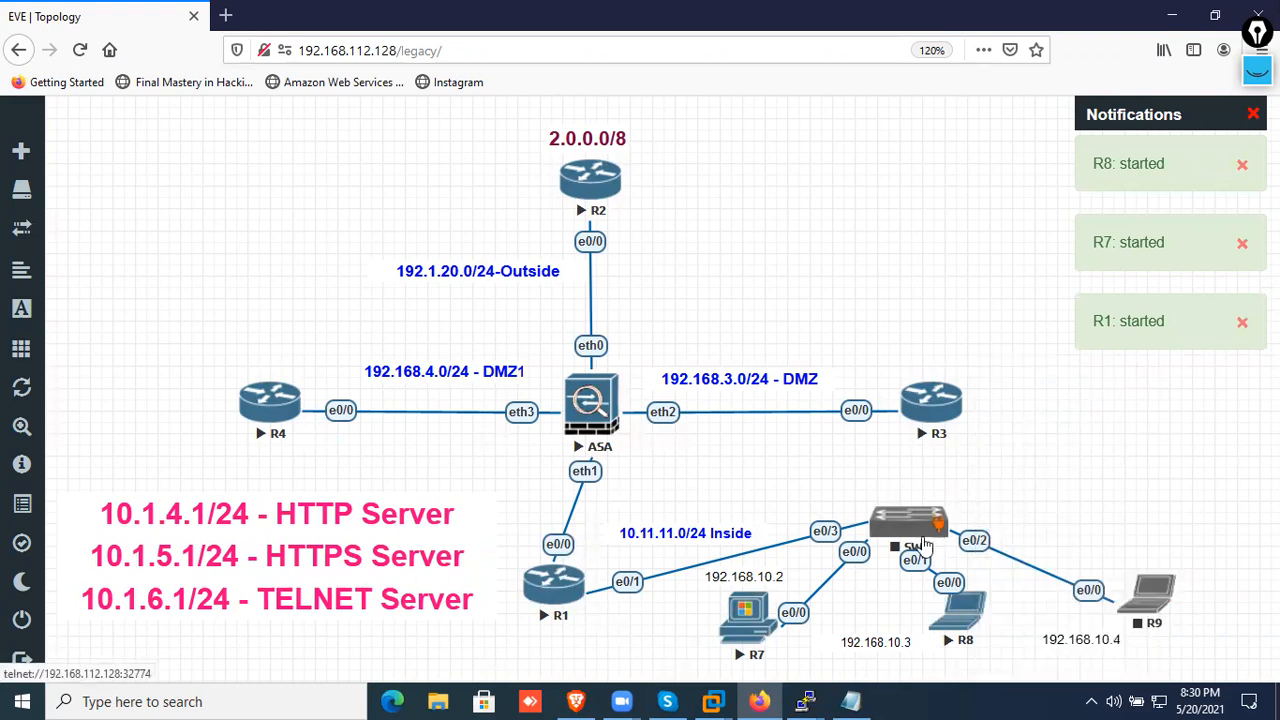
pyautogui.rightClick(910, 530)
pyautogui.click(943, 412)
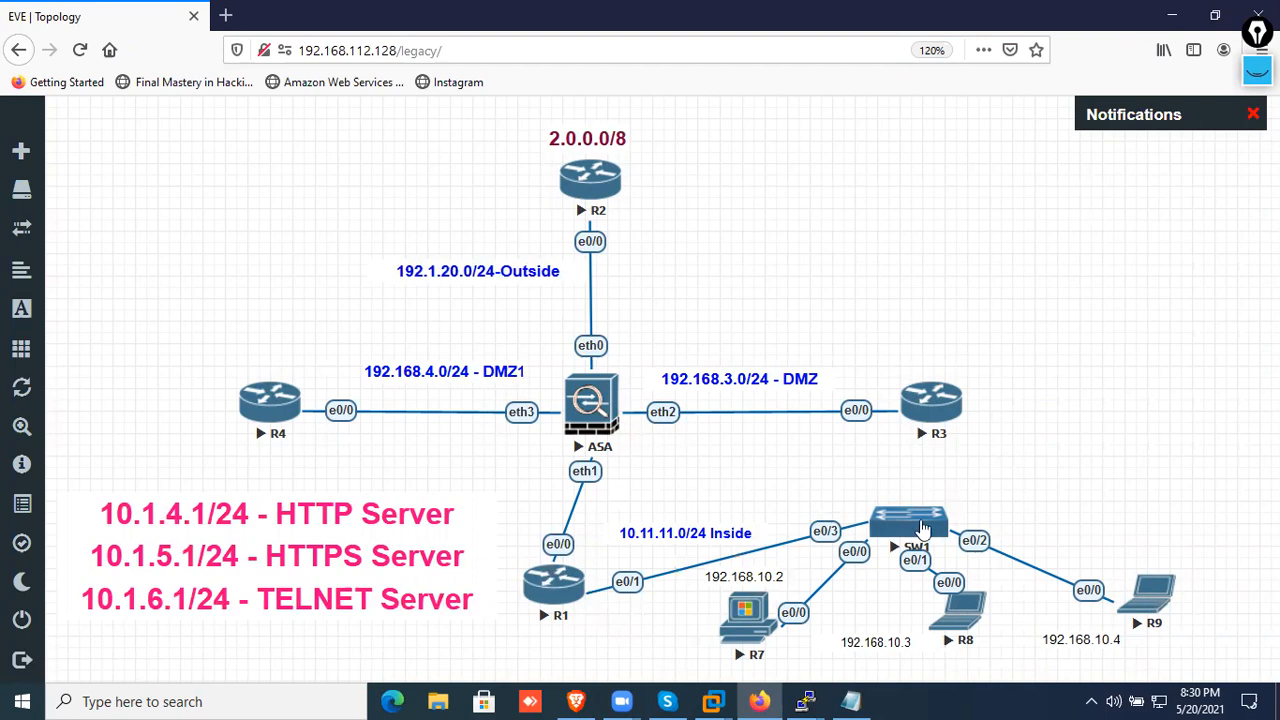
# Open R1's console and enter privileged mode followed by global configuration mode
pyautogui.moveTo(815, 699)
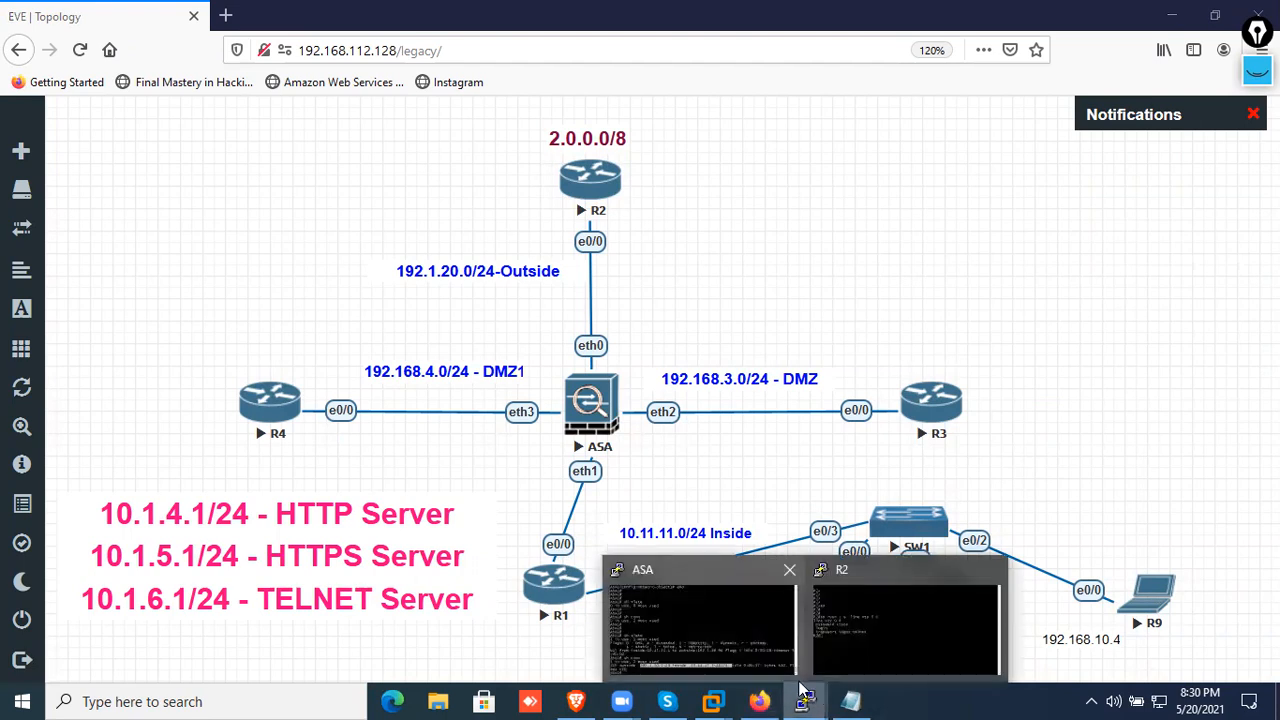
pyautogui.click(541, 604)
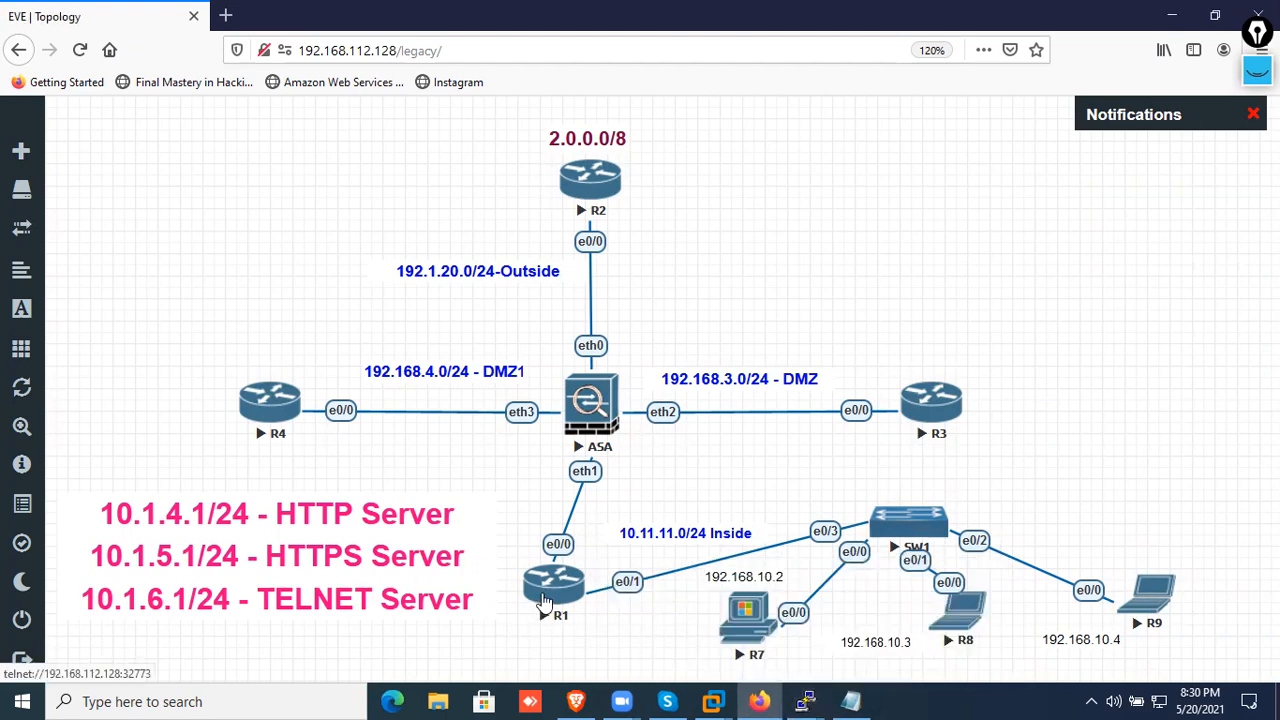
pyautogui.moveTo(564, 105); pyautogui.dragTo(605, 114)
pyautogui.press('Return')
pyautogui.press('Return')
pyautogui.press('Return')
pyautogui.press('Return')
pyautogui.press('Return')
pyautogui.write('en')
pyautogui.press('Return')
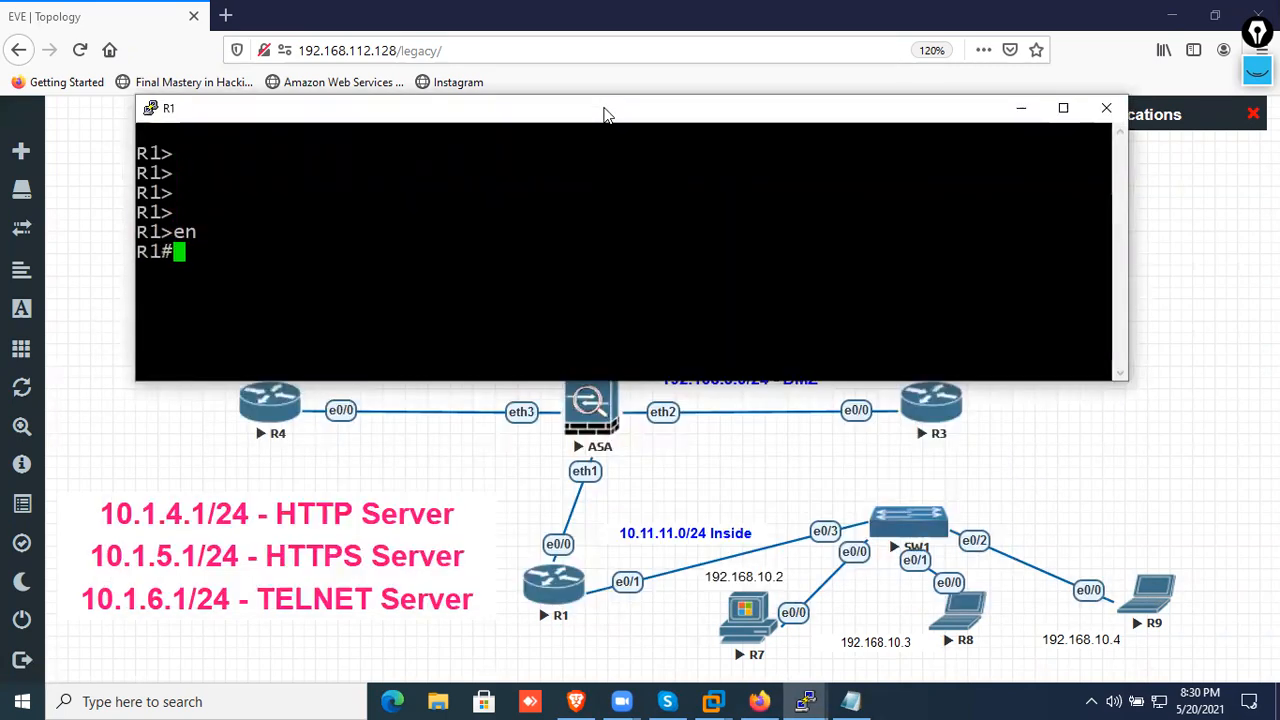
pyautogui.press('Return')
pyautogui.press('Return')
pyautogui.press('Return')
pyautogui.write('conf ')
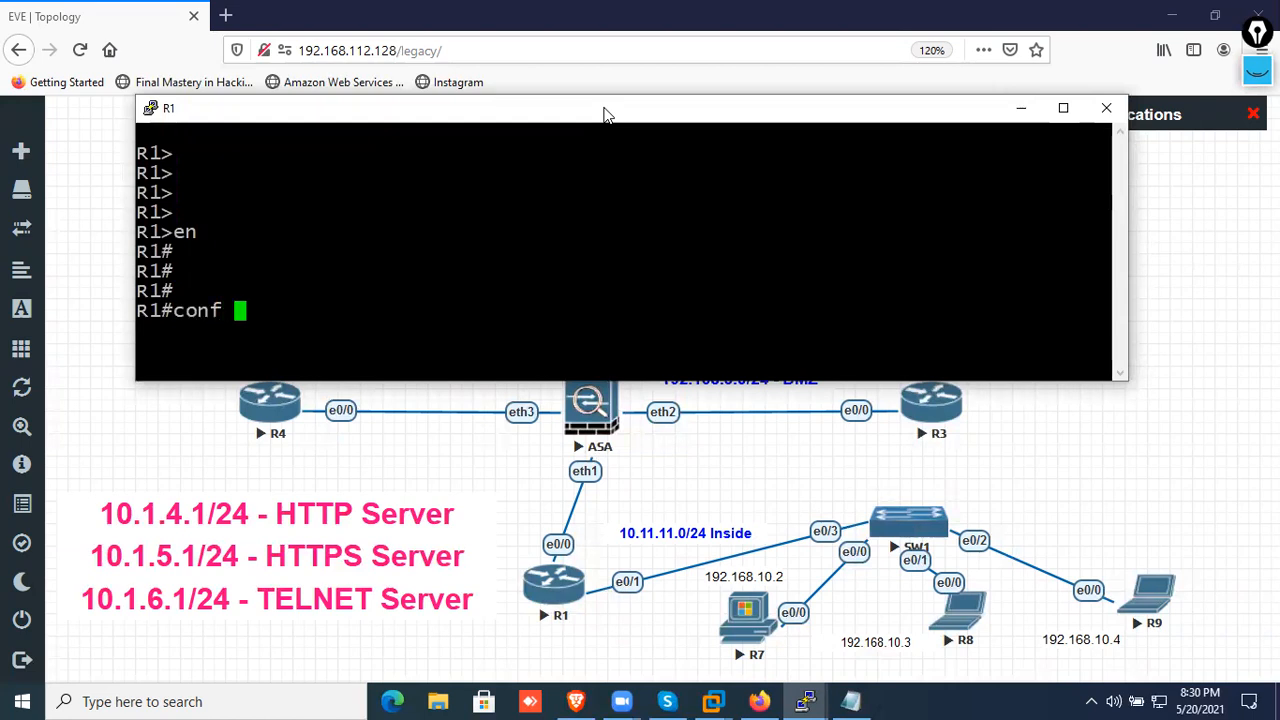
pyautogui.write('t')
pyautogui.press('Return')
pyautogui.press('Return')
pyautogui.press('Return')
pyautogui.press('Return')
# Assign 192.168.10.1 with mask 255.255.255.0 to R1's e0/1 interface and enable the interface
pyautogui.write('int e0/')
pyautogui.write('1')
pyautogui.write('ip add 192.168')
pyautogui.write('.10.1')
pyautogui.write(' 255.255.255')
pyautogui.write('.0')
pyautogui.press('Return')
pyautogui.write('no sh')
pyautogui.press('Return')
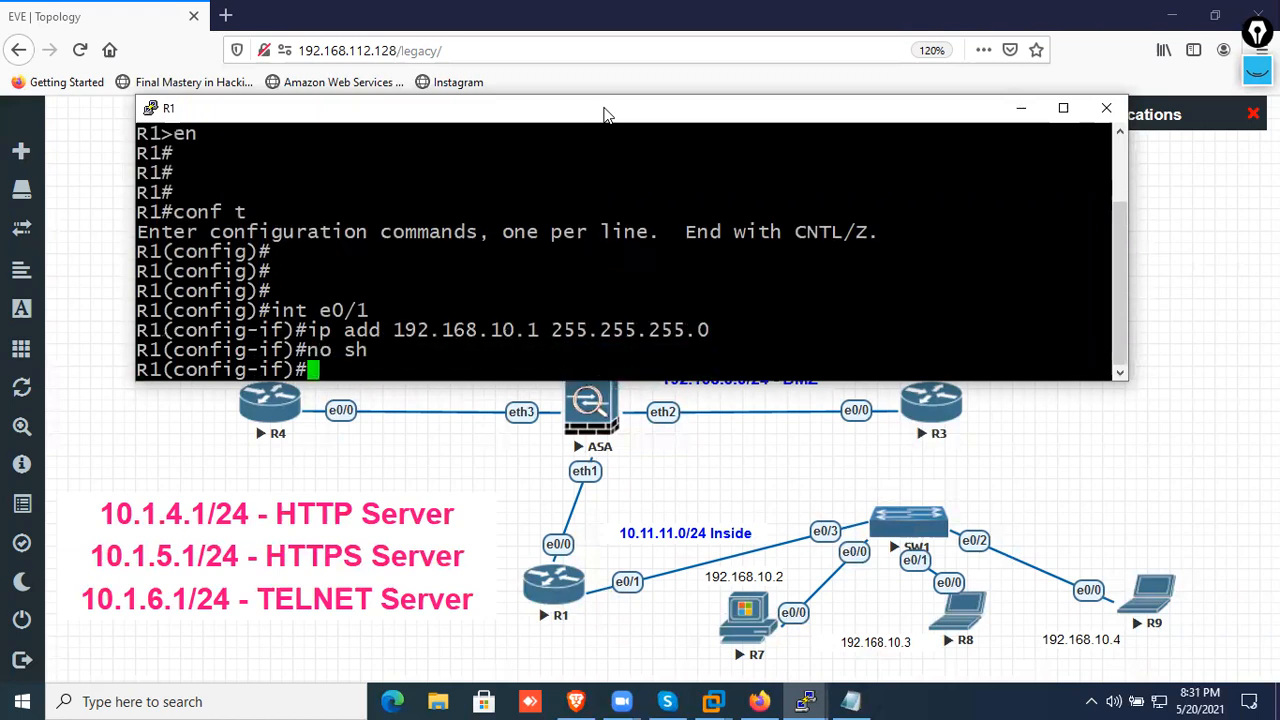
# Add a default route on R1 with next hop 192.1.10.2
pyautogui.press('Return')
pyautogui.press('Return')
pyautogui.press('Return')
pyautogui.write('ip route 0.0.0.0 0.0.0.0 192.1.10.')
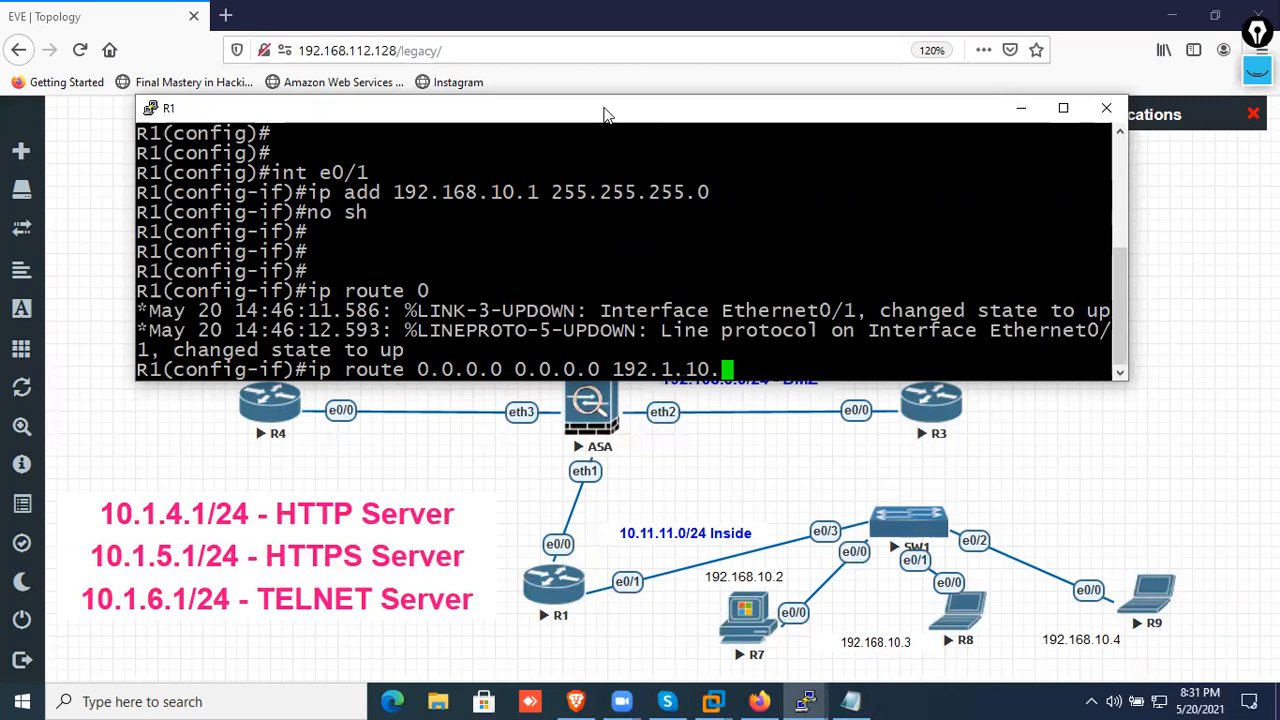
pyautogui.write('100')
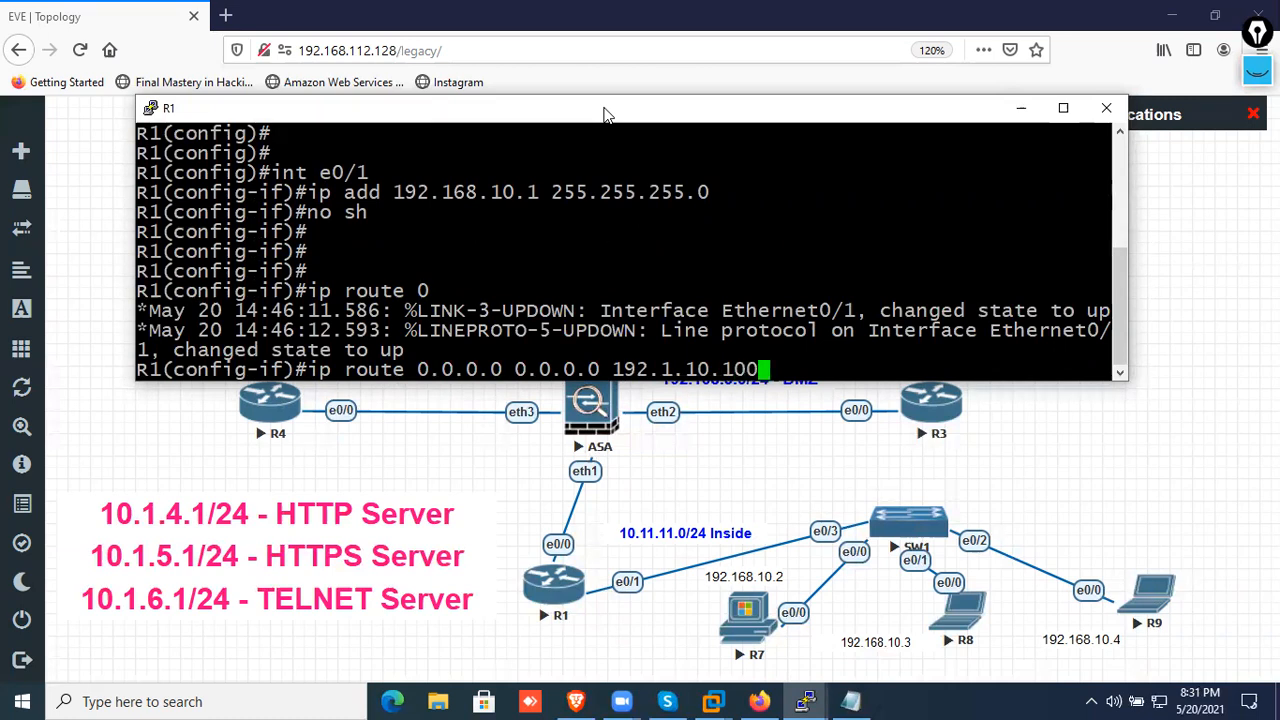
pyautogui.press('BackSpace')
pyautogui.press('BackSpace')
pyautogui.press('BackSpace')
pyautogui.write('2')
pyautogui.press('Return')
pyautogui.press('Return')
pyautogui.press('Return')
pyautogui.press('Return')
pyautogui.press('Return')
pyautogui.press('Return')
# Display R1's brief IP interface list and its routing table
pyautogui.write('do sh ip ')
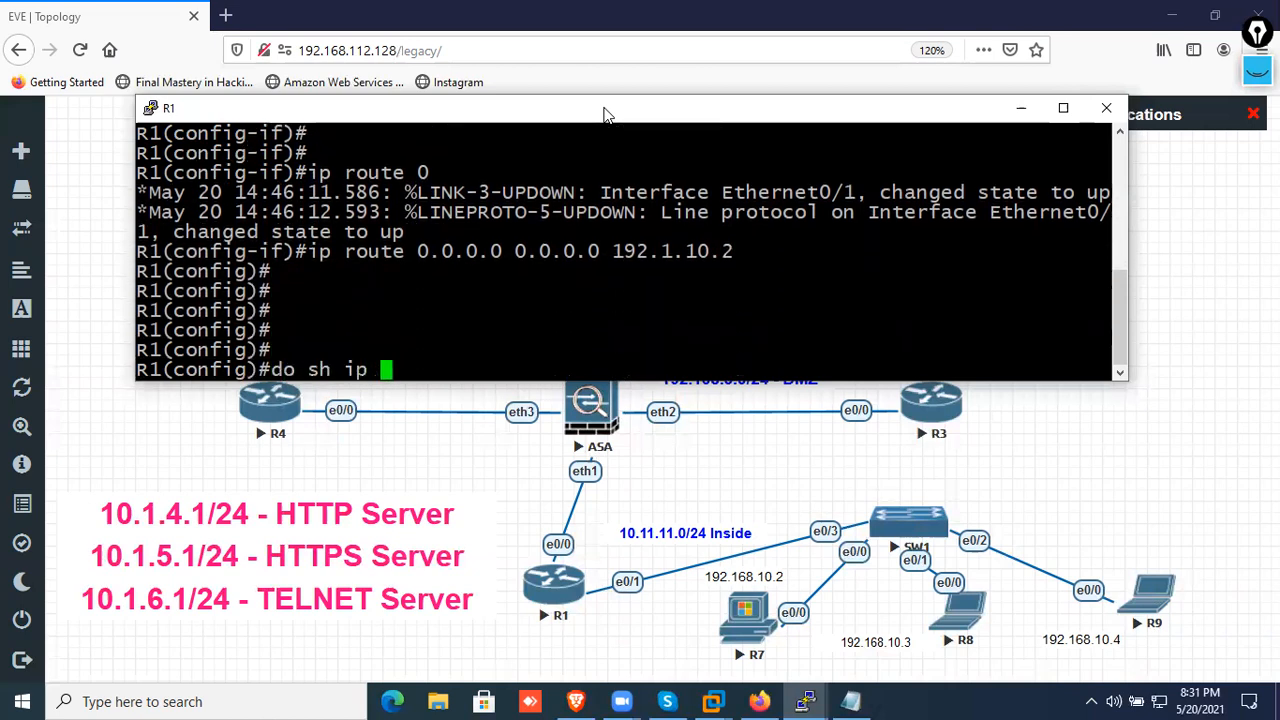
pyautogui.write('int br')
pyautogui.press('Return')
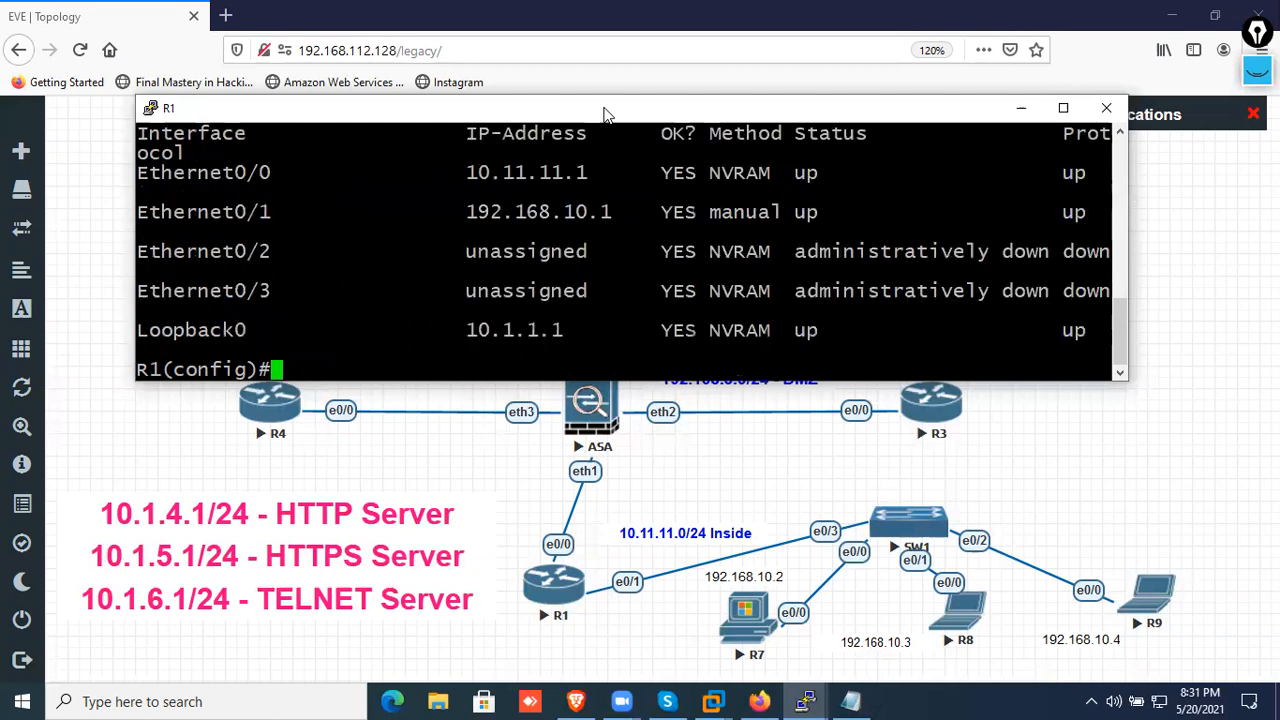
pyautogui.write('do sh ip rouyt')
pyautogui.press('BackSpace')
pyautogui.press('BackSpace')
pyautogui.write('te')
pyautogui.press('Return')
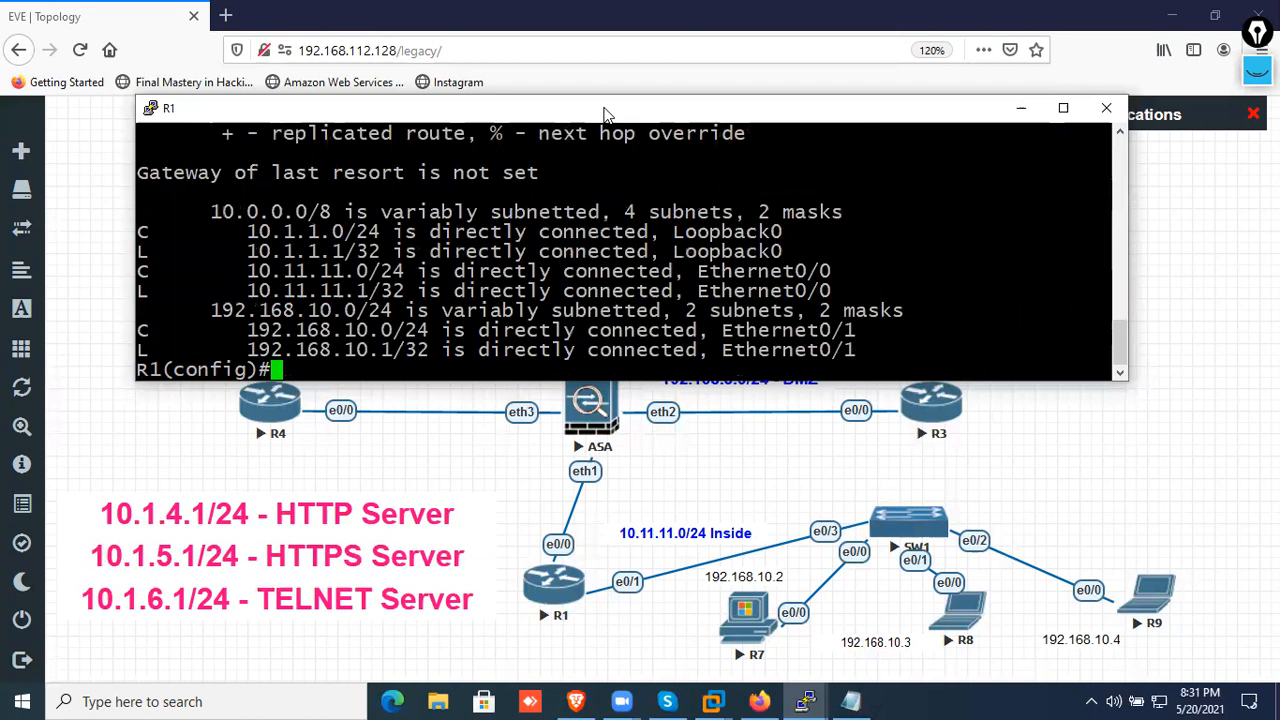
# Add a default route on R1 with next hop 10.11.11.2
pyautogui.write('ip rout')
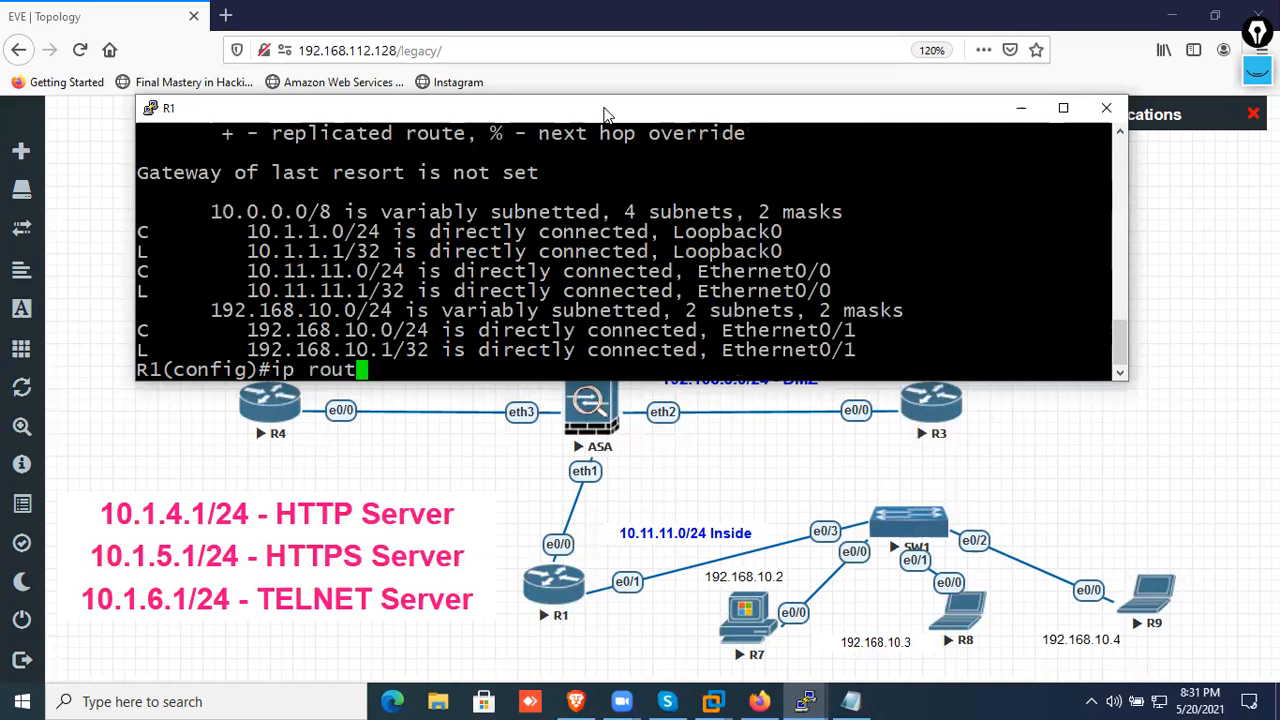
pyautogui.write('e 0.0.0.0 0')
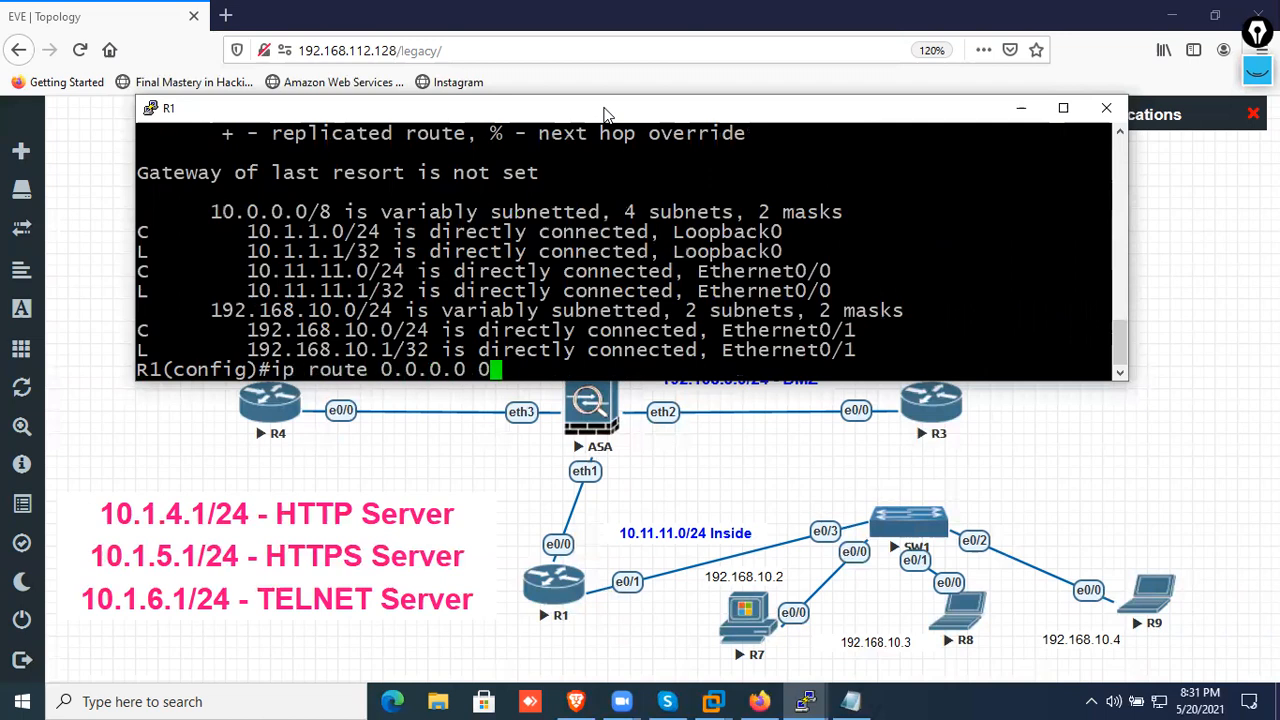
pyautogui.write('.0.0.0 10.11.11.2')
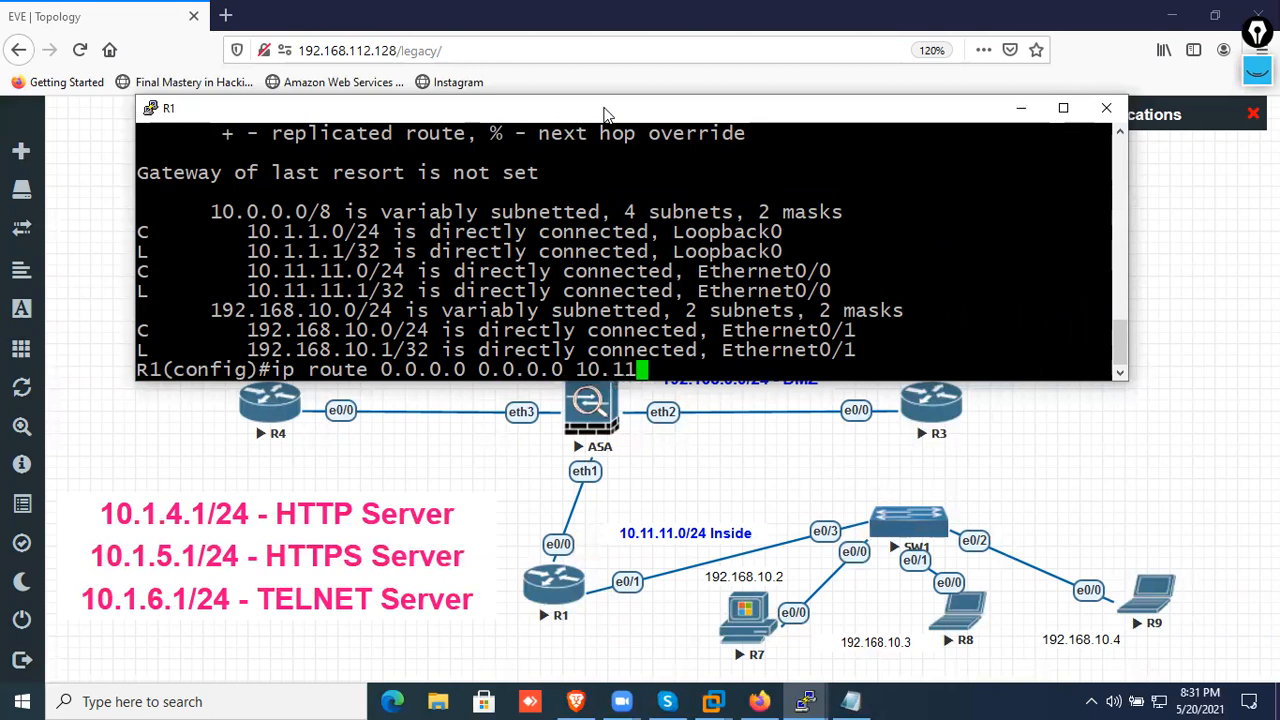
pyautogui.press('Return')
# Leave configuration mode on R1, display the IP routing table and highlight the static default route
pyautogui.press('Return')
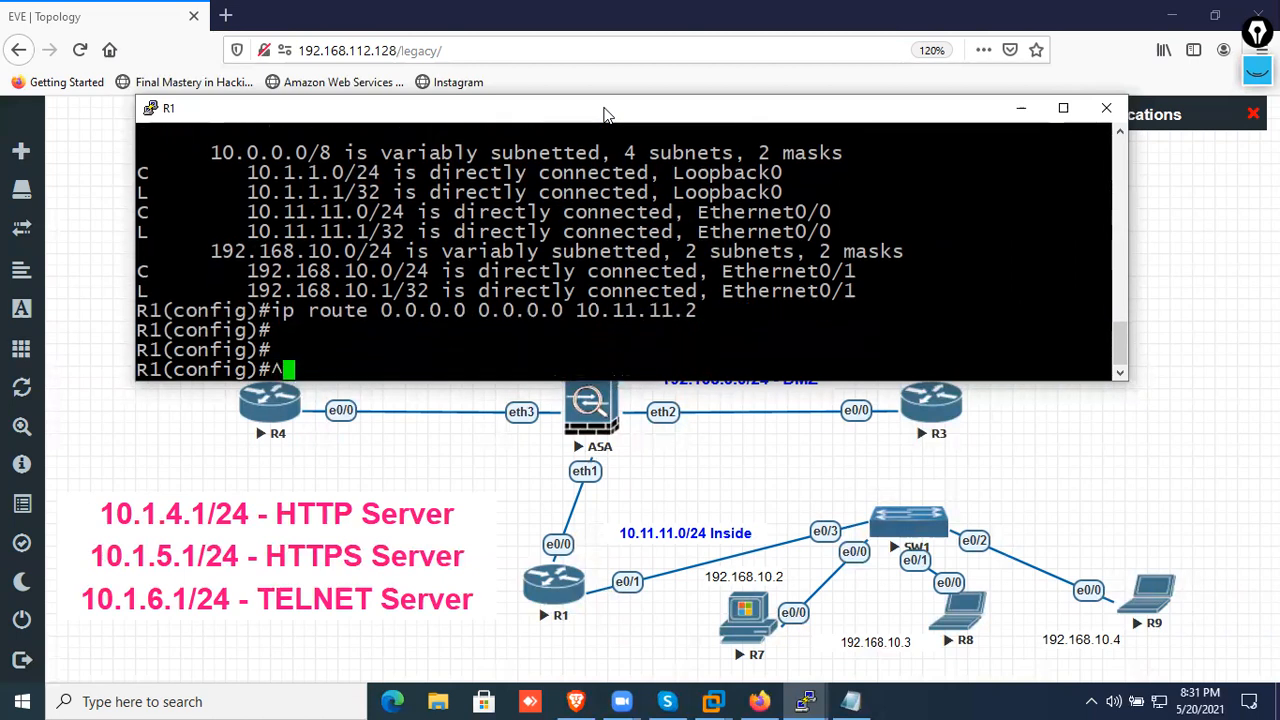
pyautogui.hotkey('ctrl', 'z')
pyautogui.press('Return')
pyautogui.press('Return')
pyautogui.write('sh ip rout')
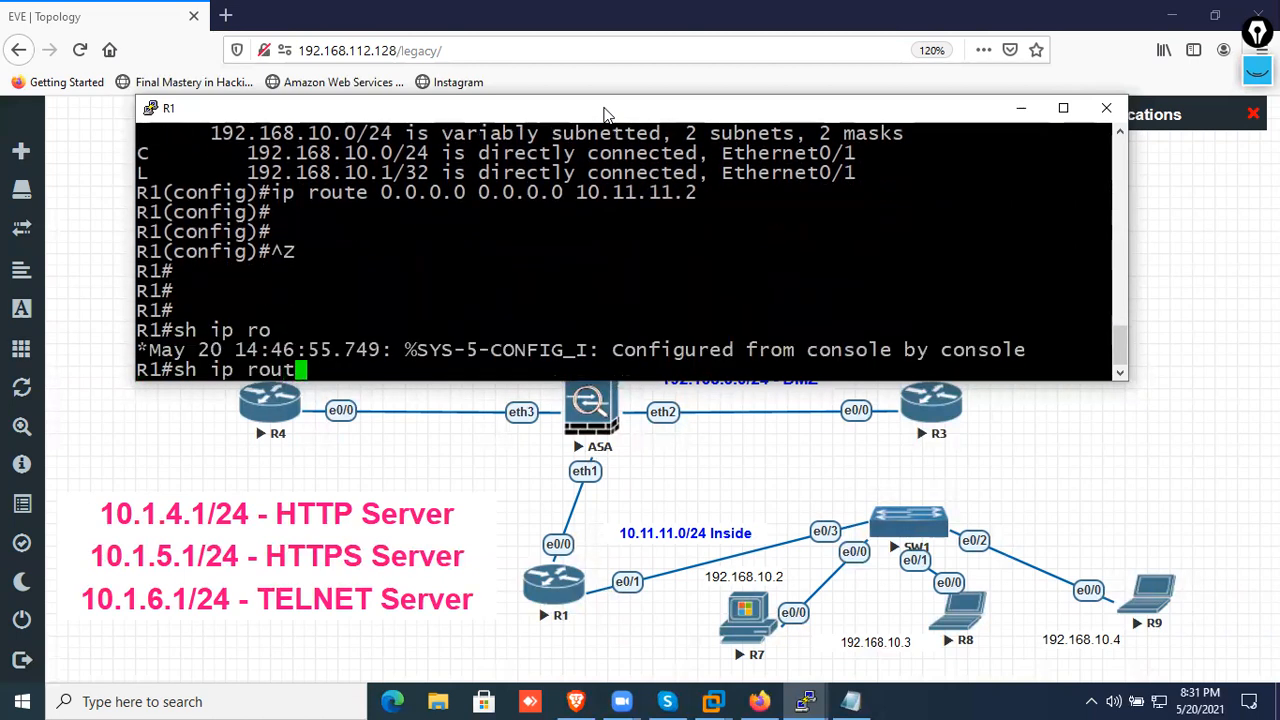
pyautogui.press('Return')
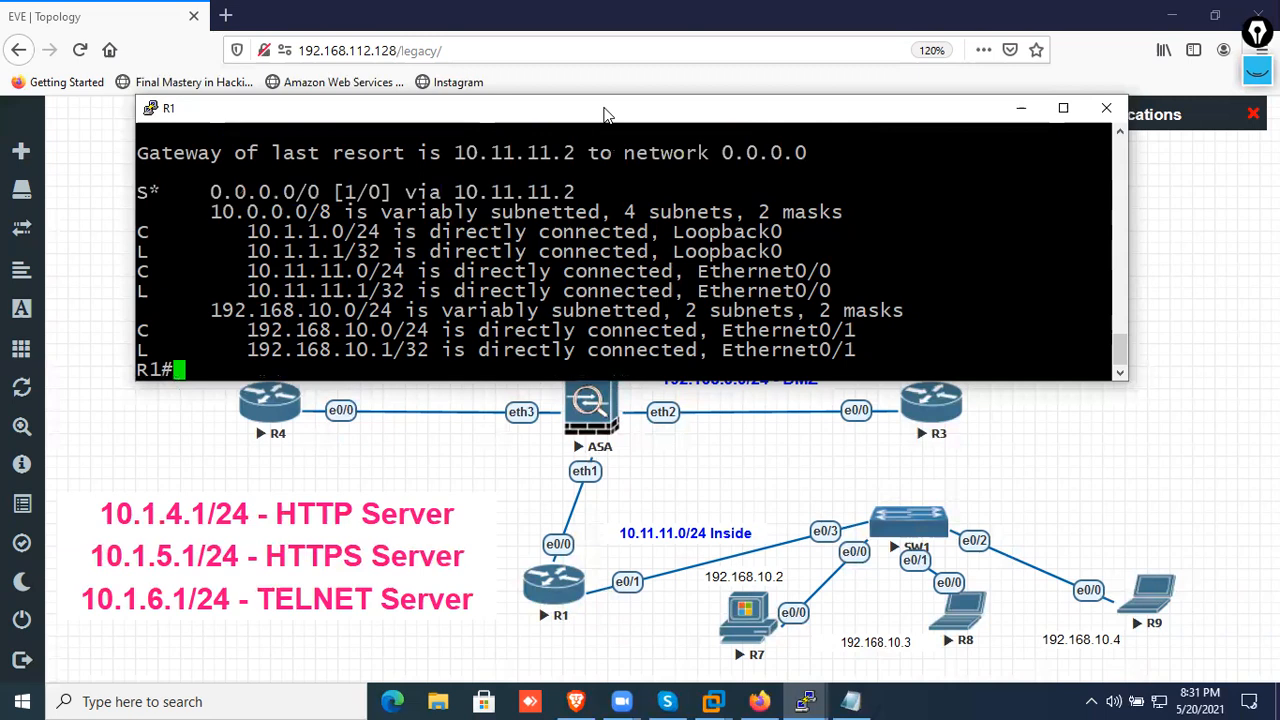
pyautogui.moveTo(578, 192); pyautogui.dragTo(129, 189)
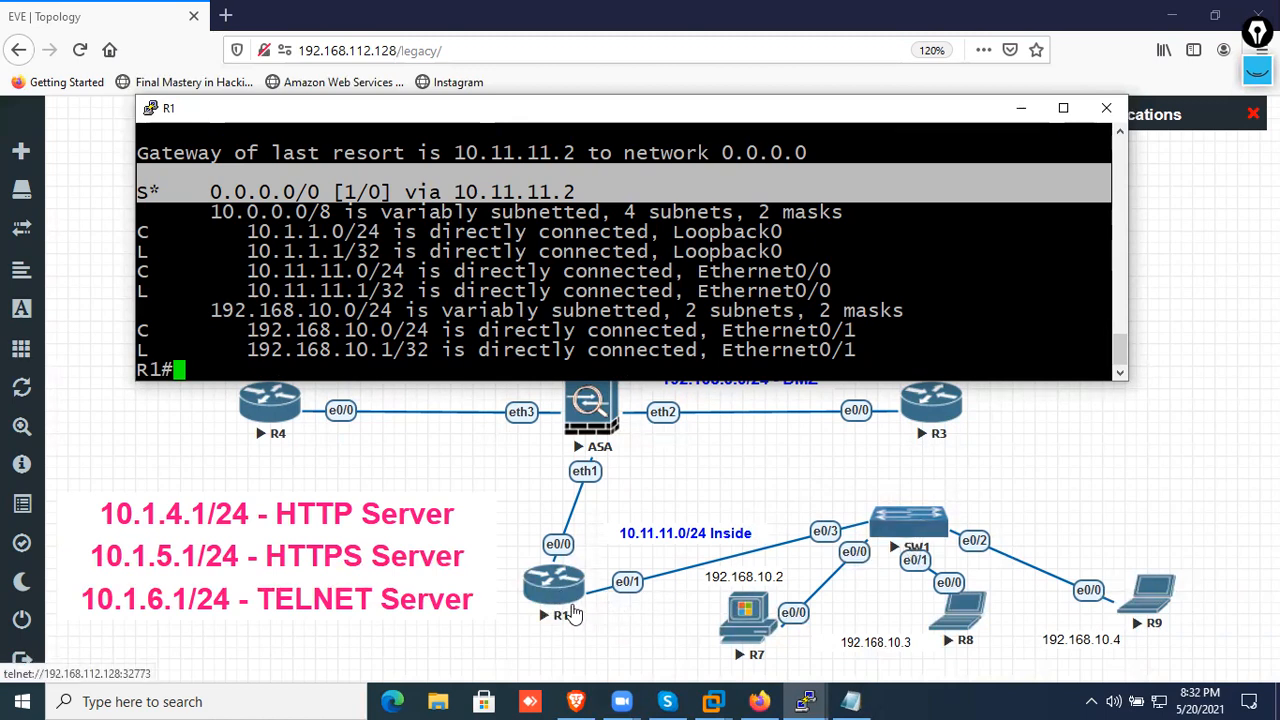
# Stop router R1 and delete it from the topology
pyautogui.click(590, 648)
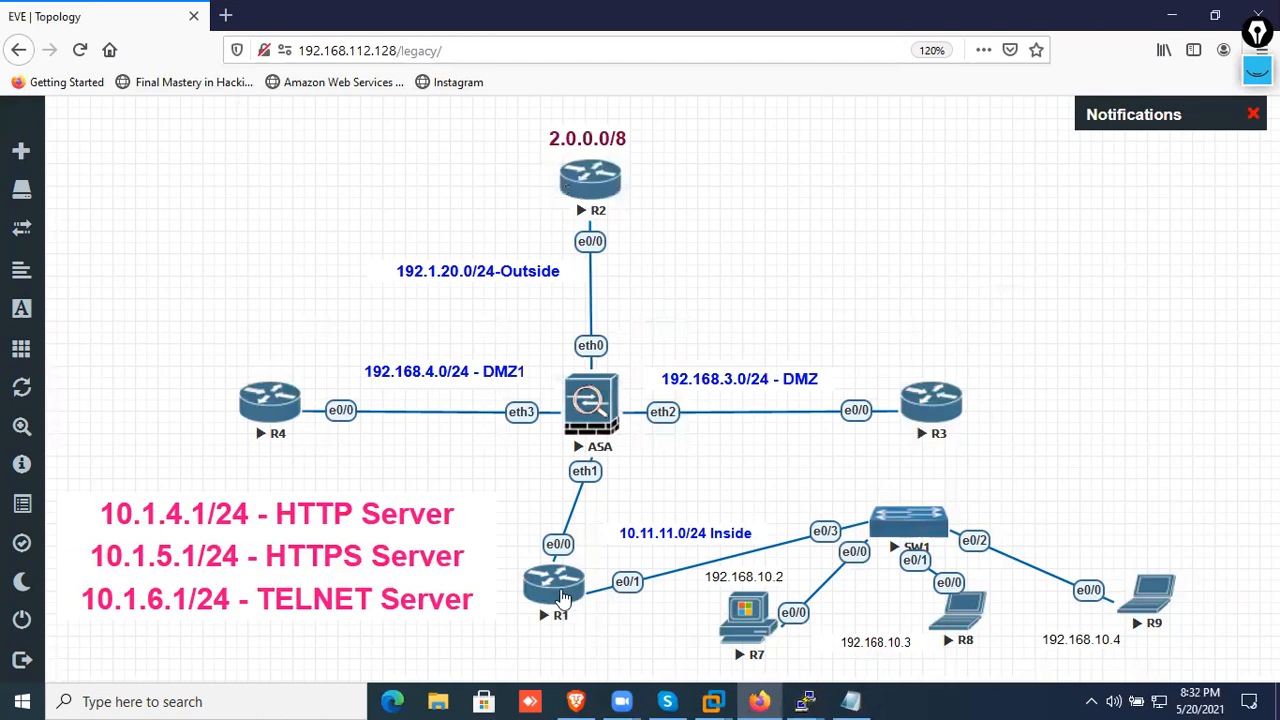
pyautogui.rightClick(565, 600)
pyautogui.click(625, 518)
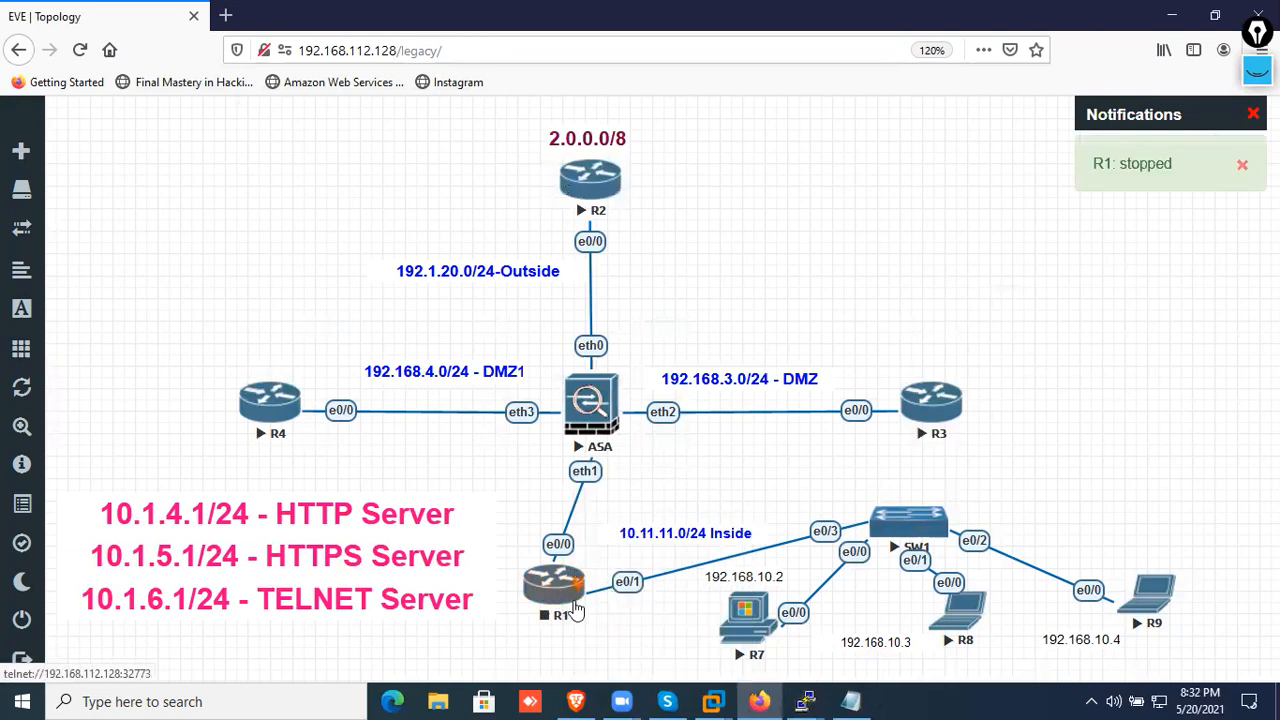
pyautogui.rightClick(560, 583)
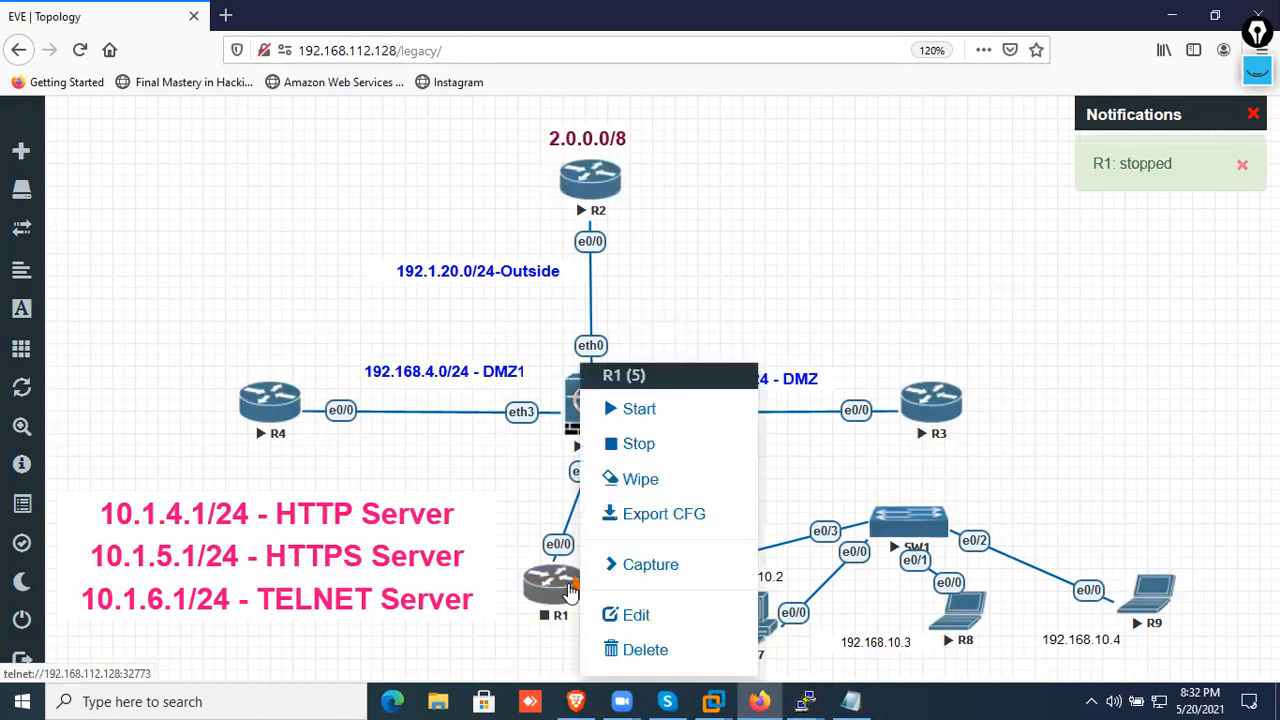
pyautogui.click(612, 650)
pyautogui.click(575, 262)
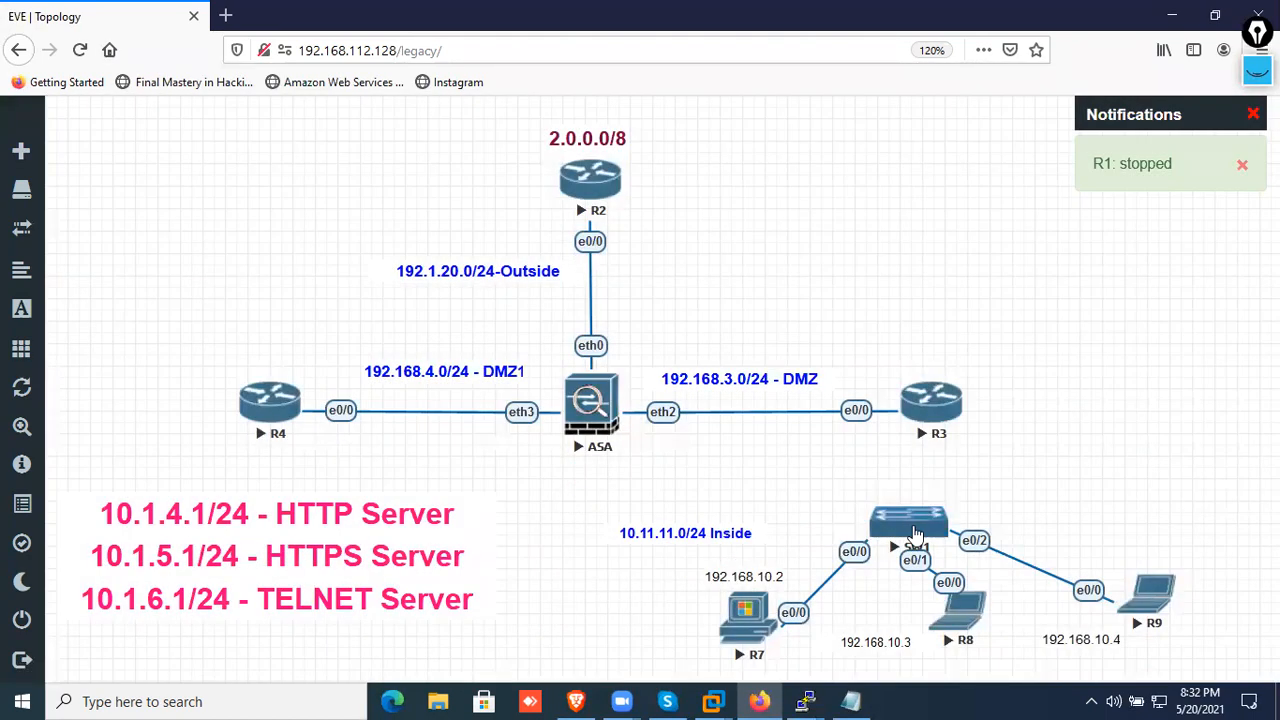
# Stop the SW1 and ASA nodes
pyautogui.rightClick(910, 530)
pyautogui.click(975, 514)
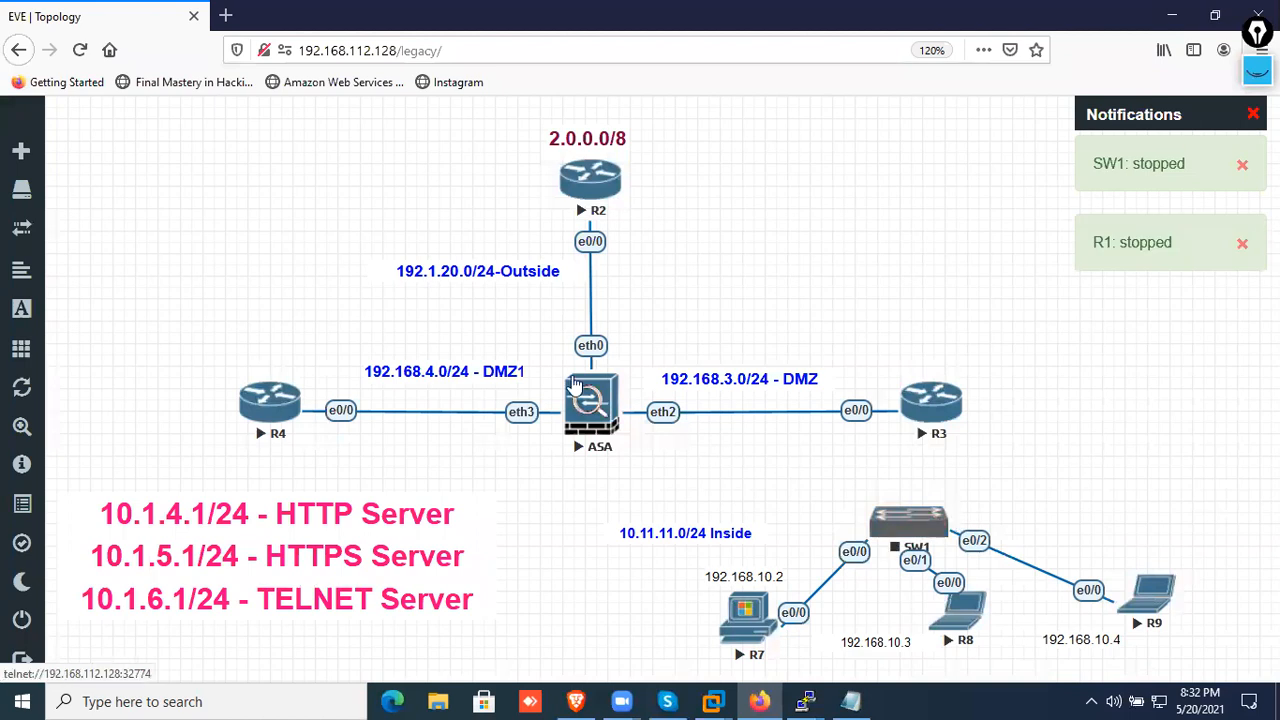
pyautogui.rightClick(607, 408)
pyautogui.click(658, 451)
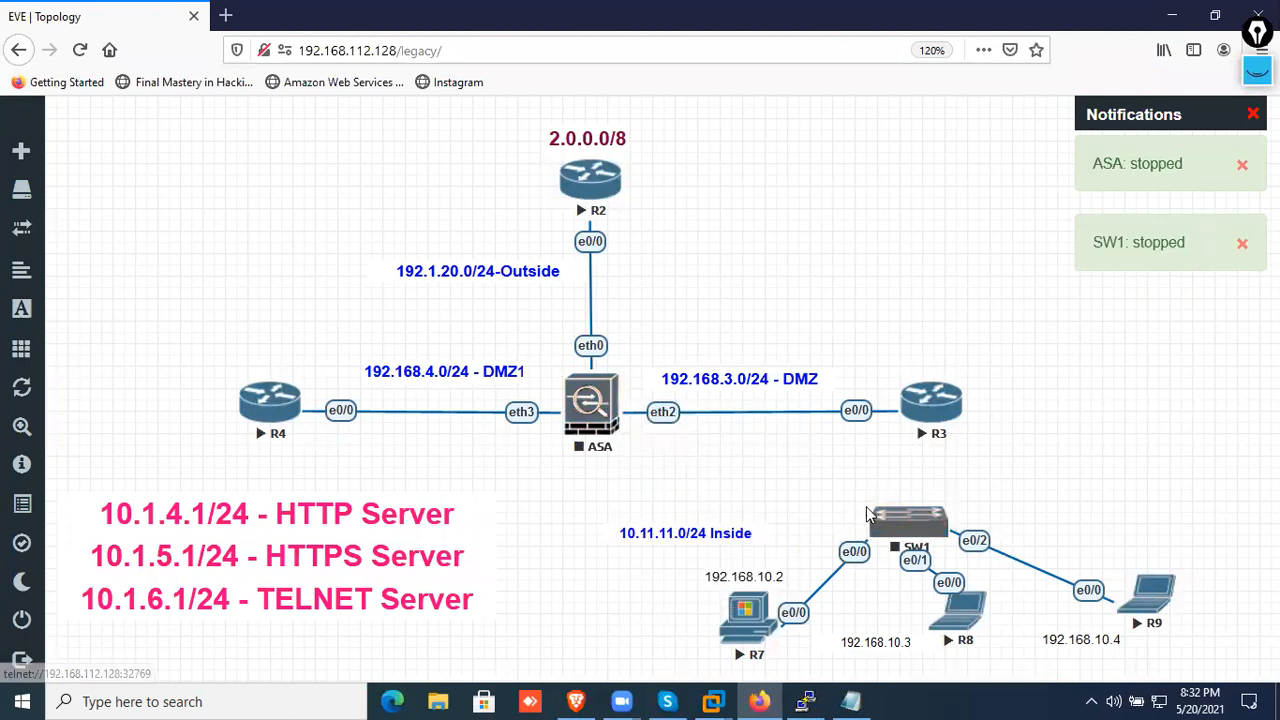
# Try to connect the ASA to SW1's e1/0 interface
pyautogui.rightClick(622, 406)
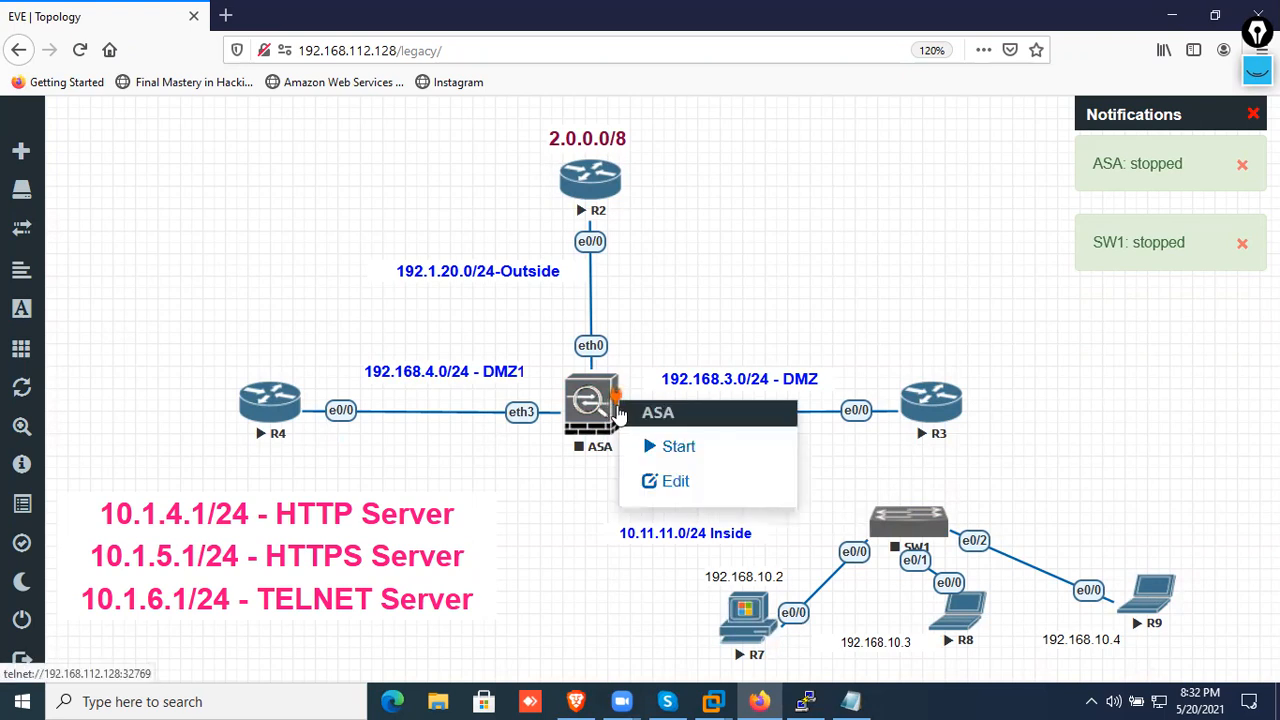
pyautogui.moveTo(620, 400); pyautogui.dragTo(880, 525)
pyautogui.scroll(-3, 860, 520)
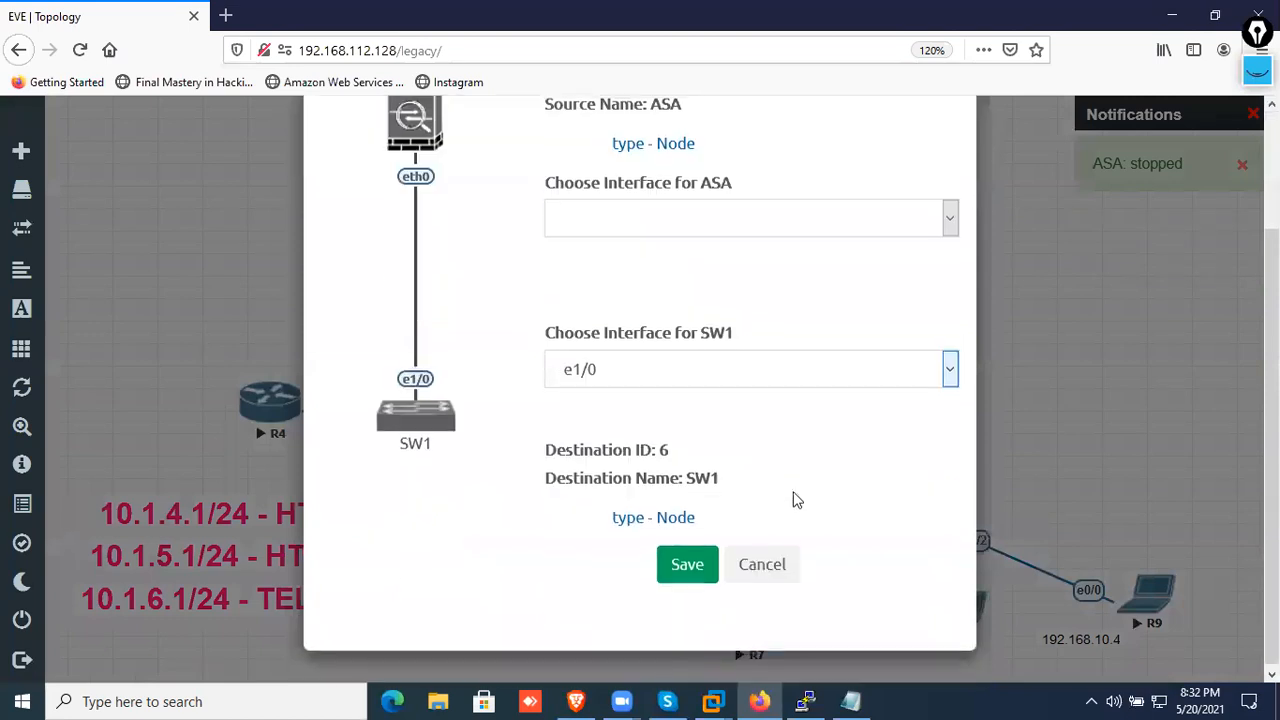
pyautogui.click(688, 564)
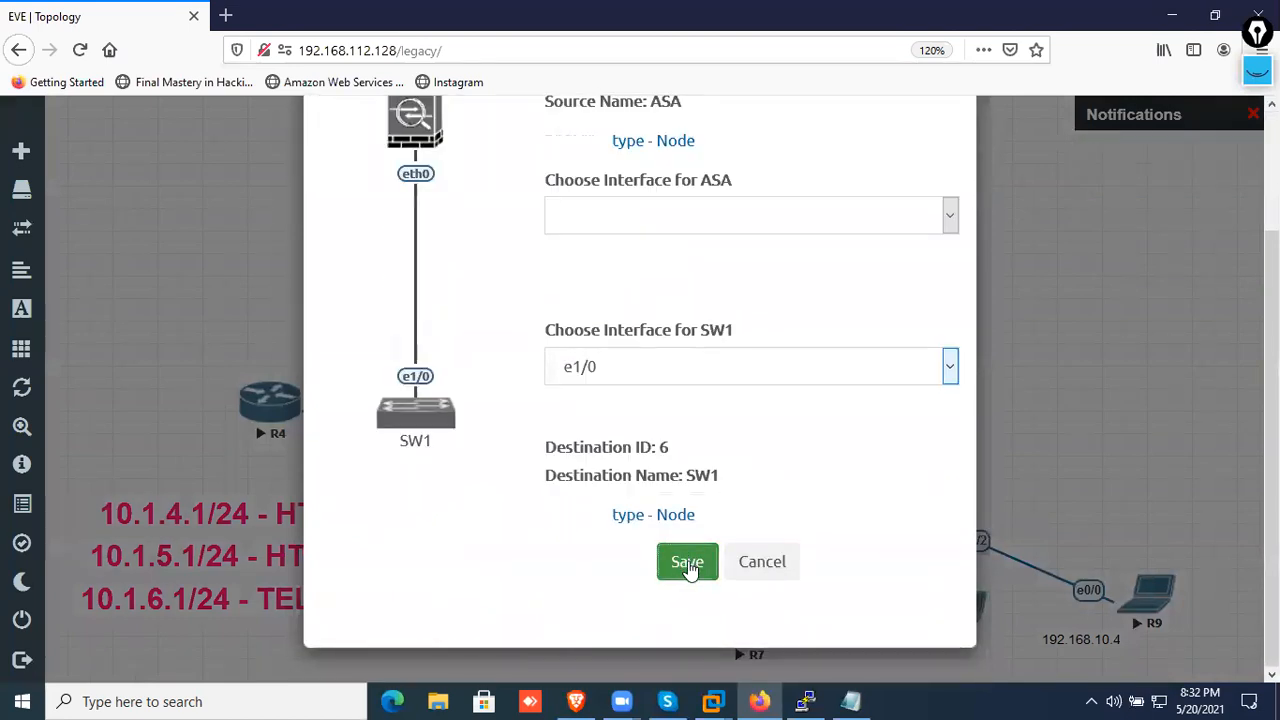
pyautogui.scroll(3, 706, 570)
pyautogui.click(948, 362)
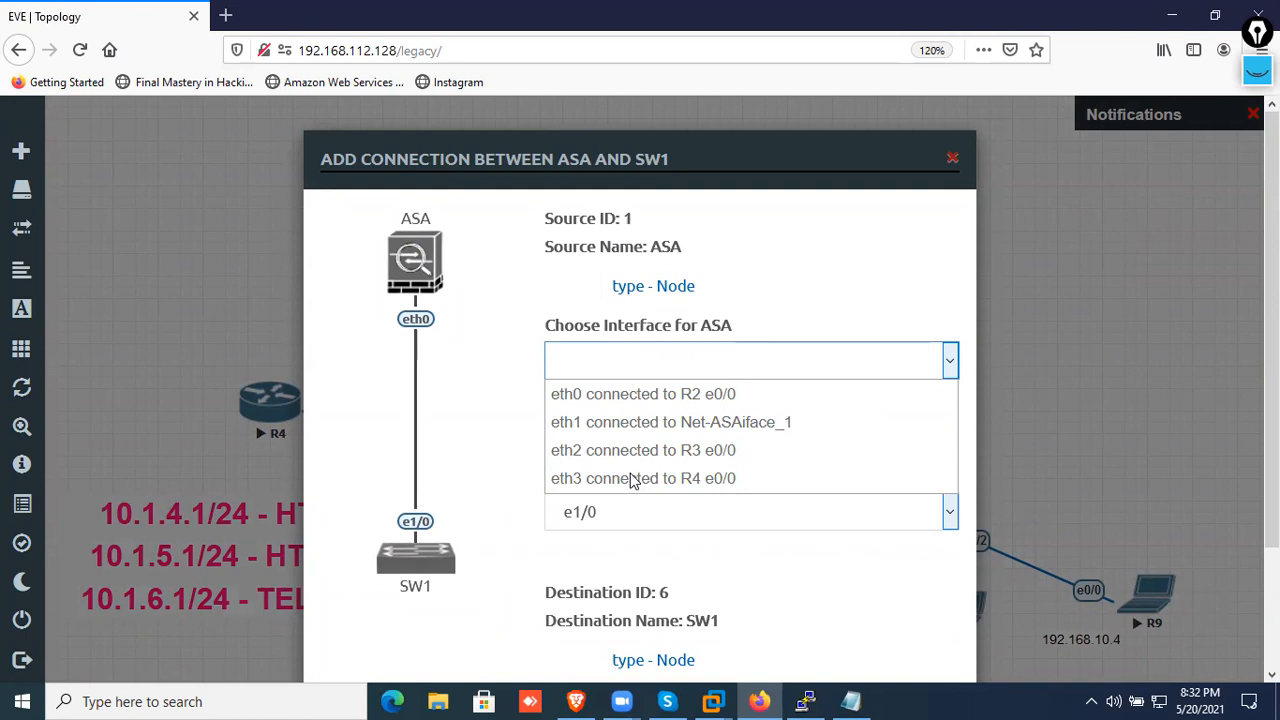
pyautogui.click(952, 160)
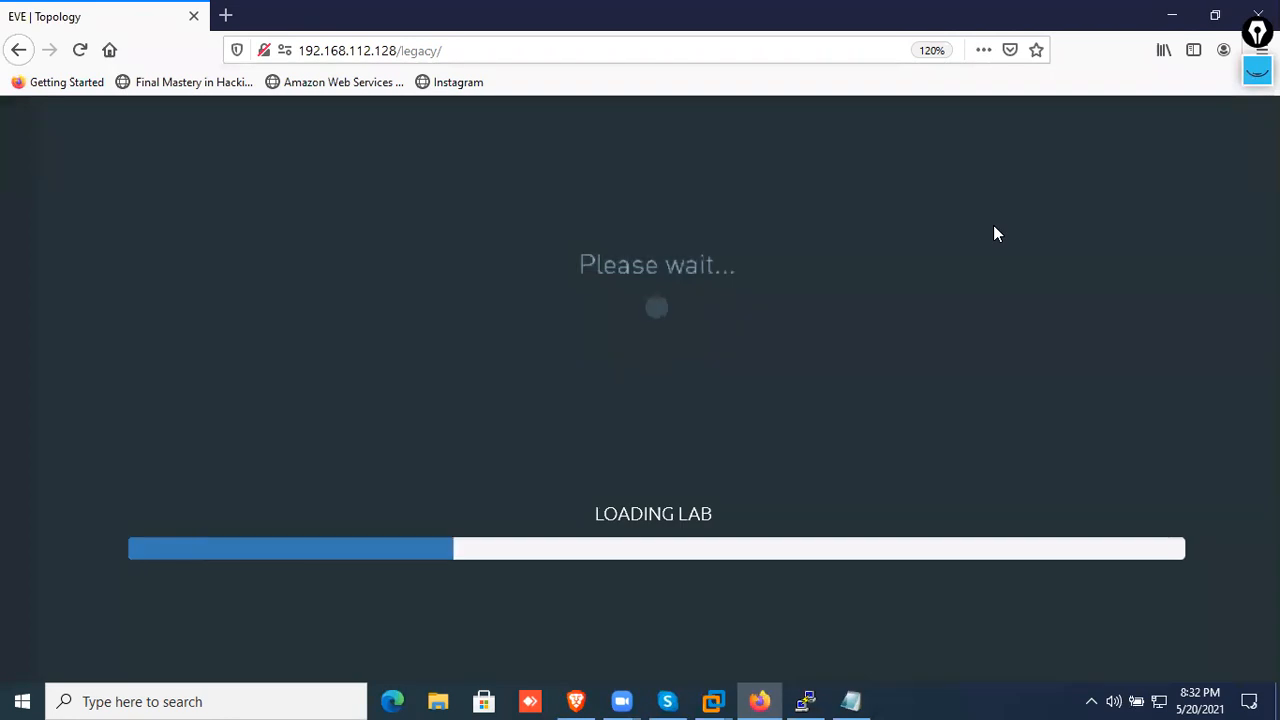
pyautogui.moveTo(770, 460); pyautogui.dragTo(905, 500)
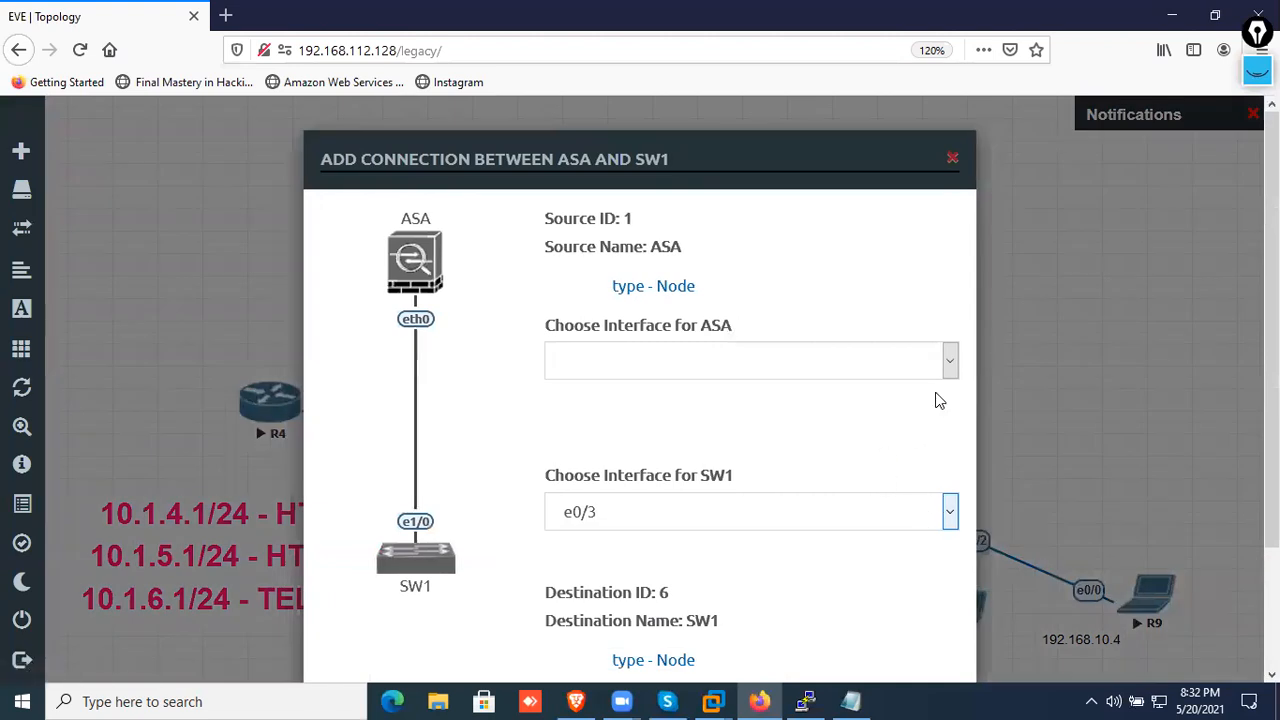
pyautogui.click(950, 368)
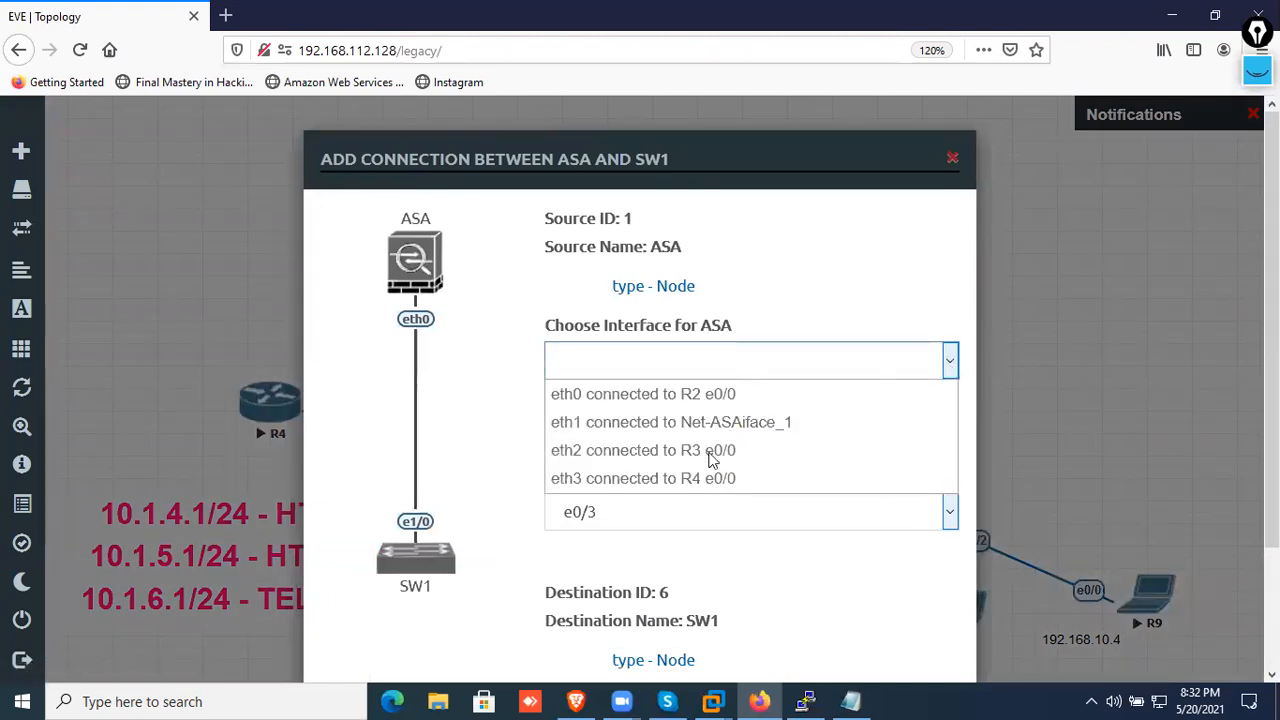
pyautogui.click(952, 159)
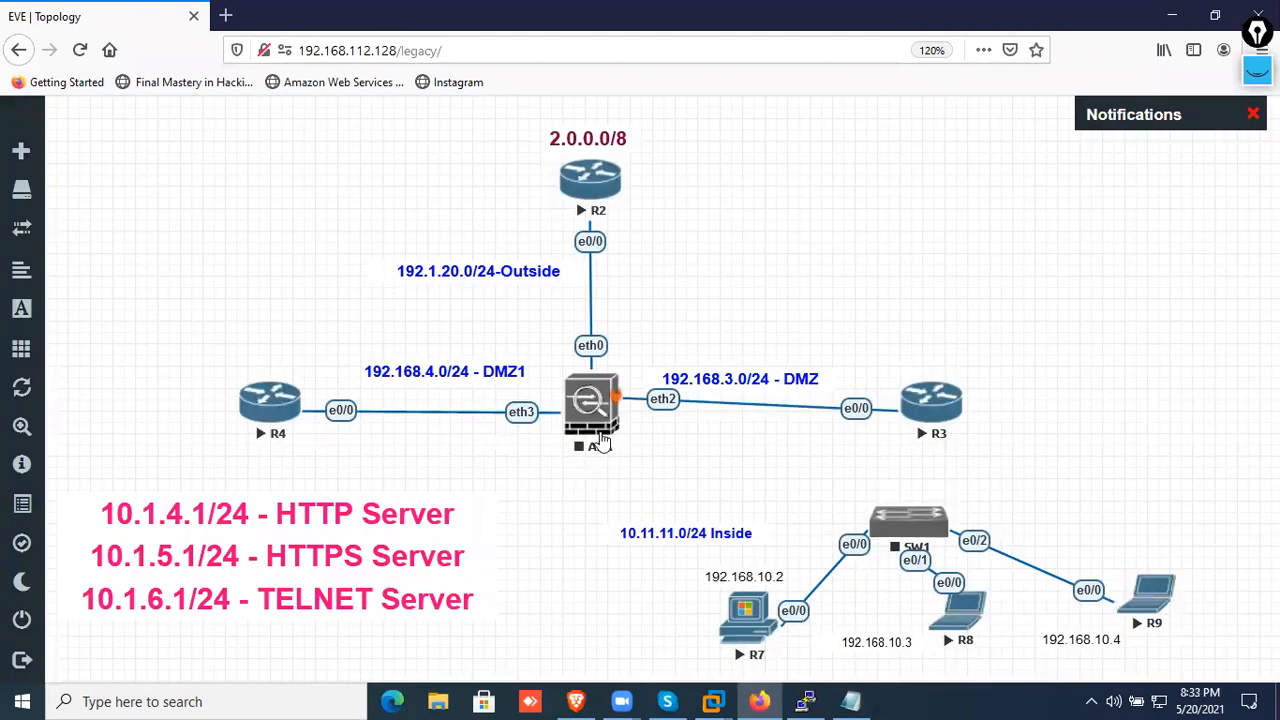
# Connect the ASA's eth1 interface to SW1's e0/3 interface and save the connection
pyautogui.moveTo(619, 402); pyautogui.dragTo(905, 525)
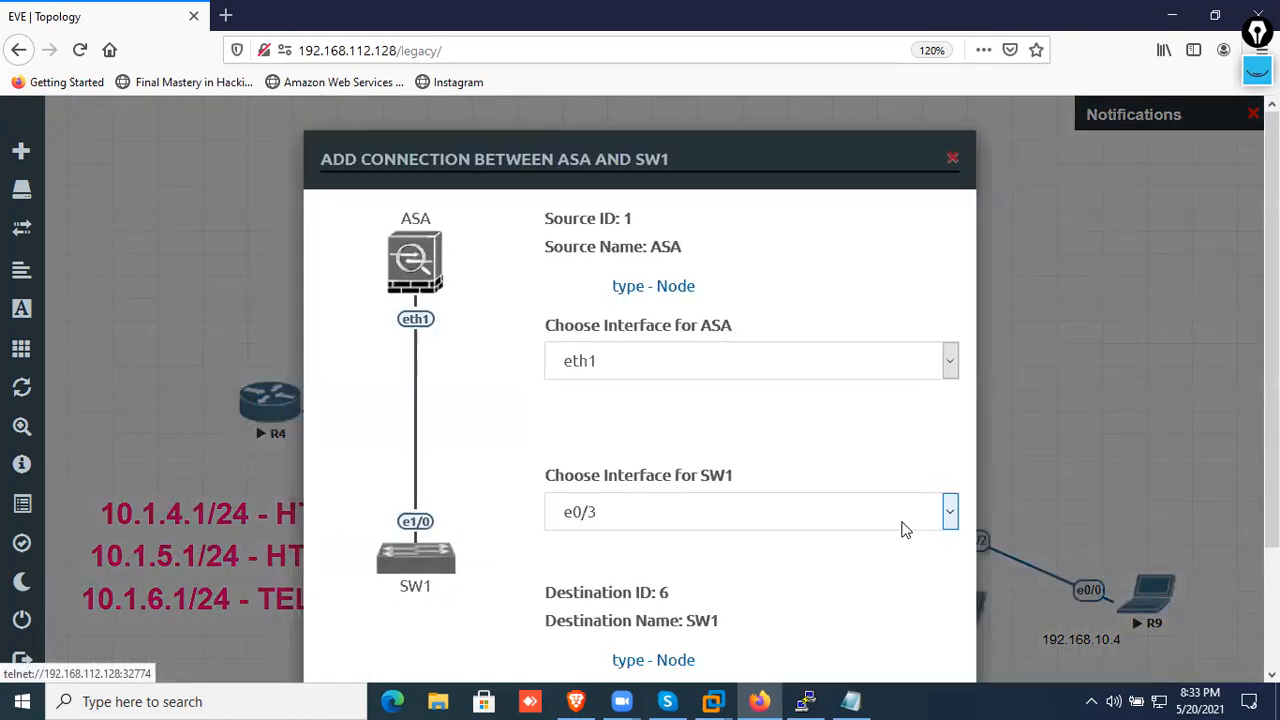
pyautogui.scroll(-3, 891, 498)
pyautogui.click(687, 563)
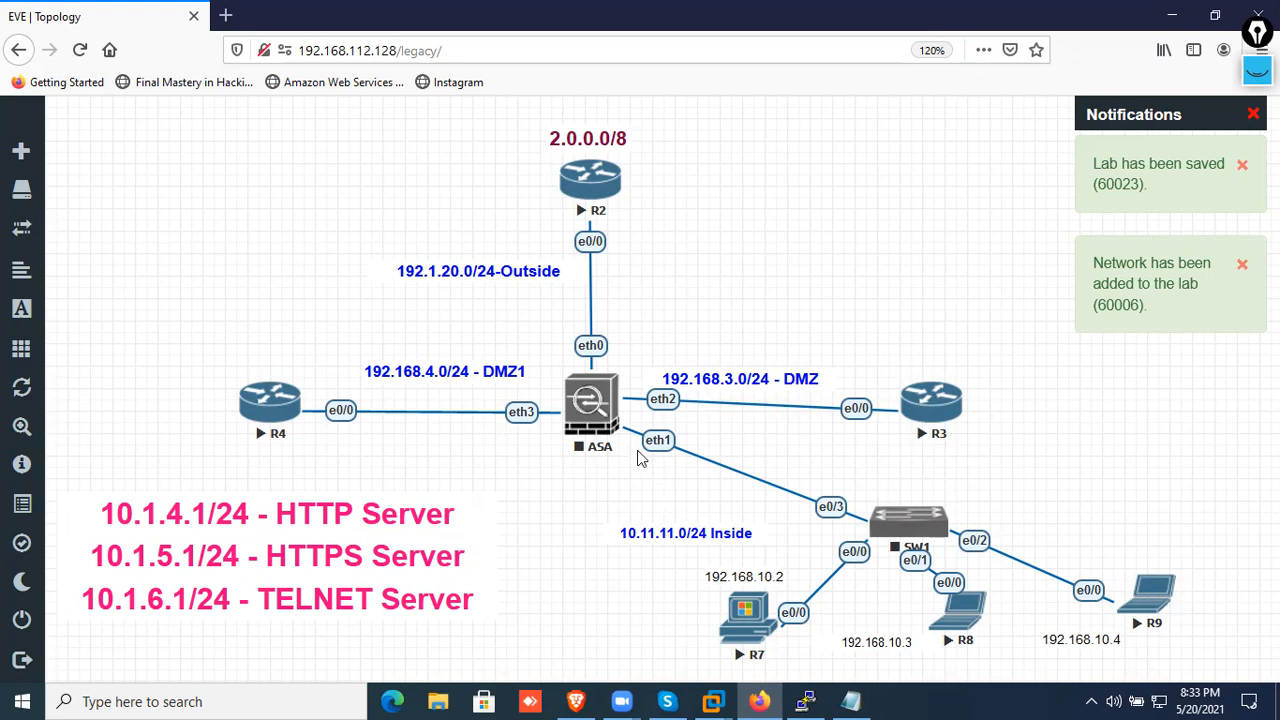
# Start the ASA and SW1 nodes in the topology
pyautogui.rightClick(604, 415)
pyautogui.click(642, 421)
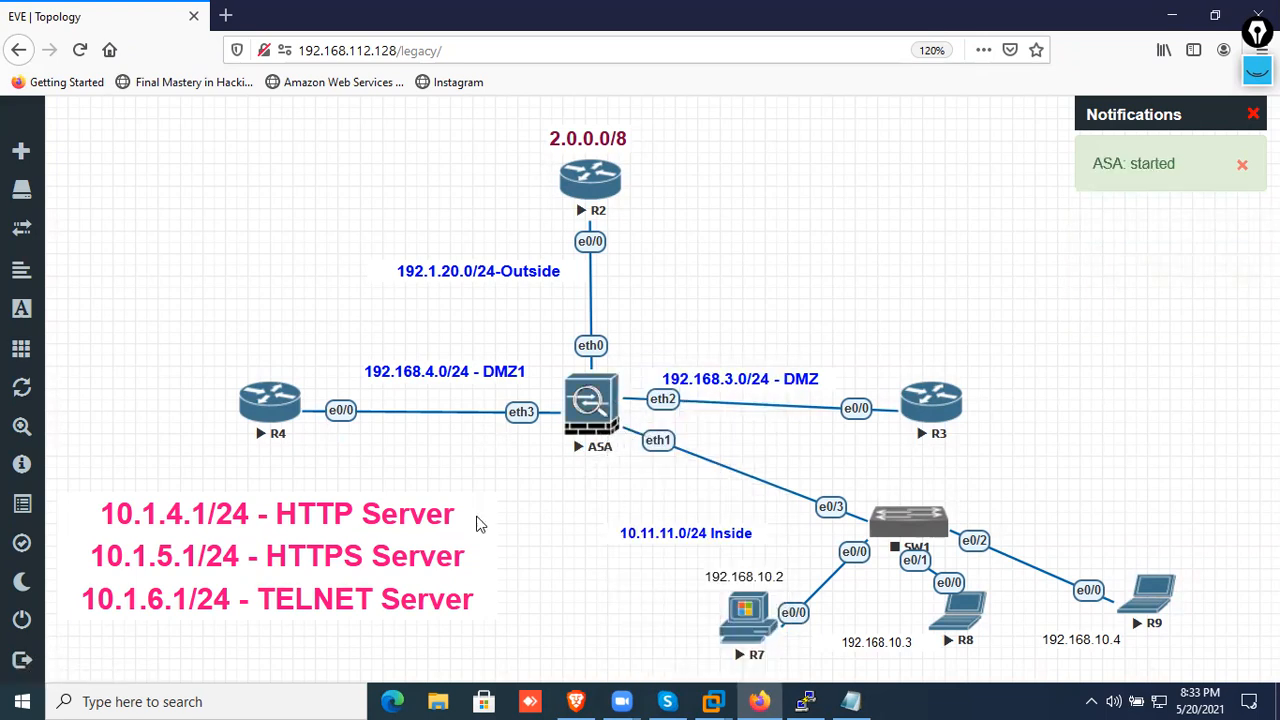
pyautogui.rightClick(910, 530)
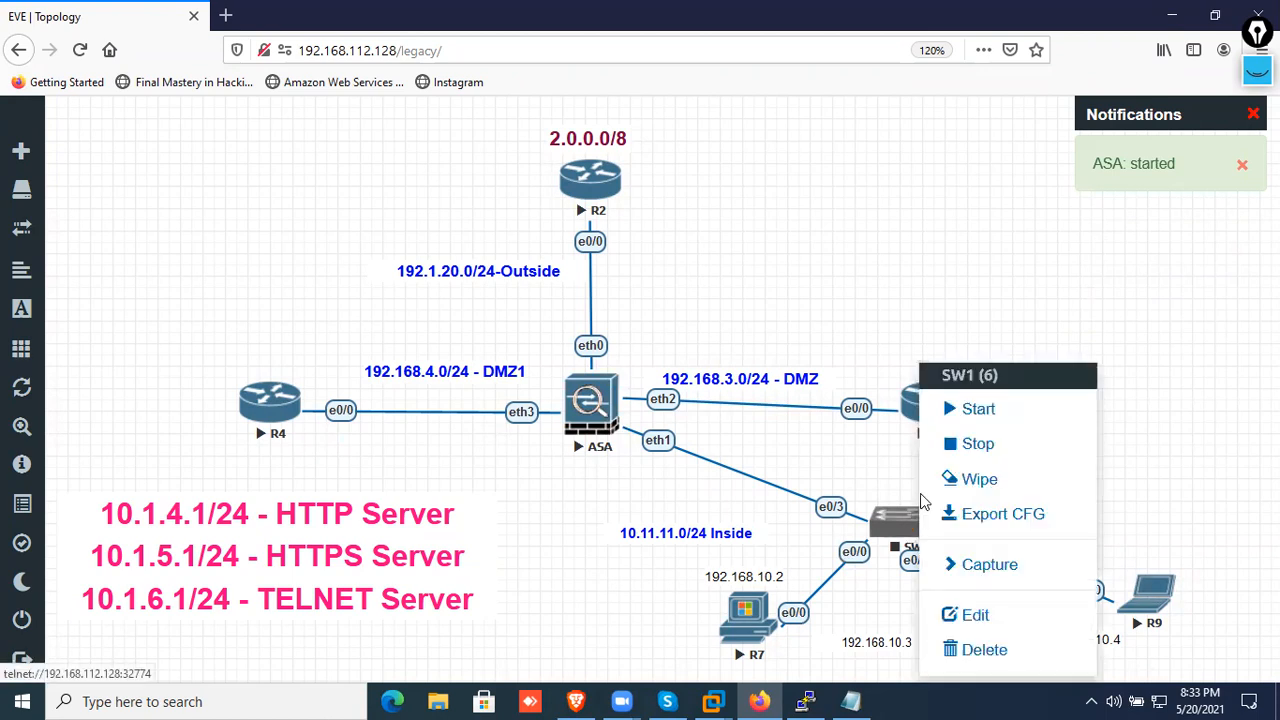
pyautogui.click(945, 408)
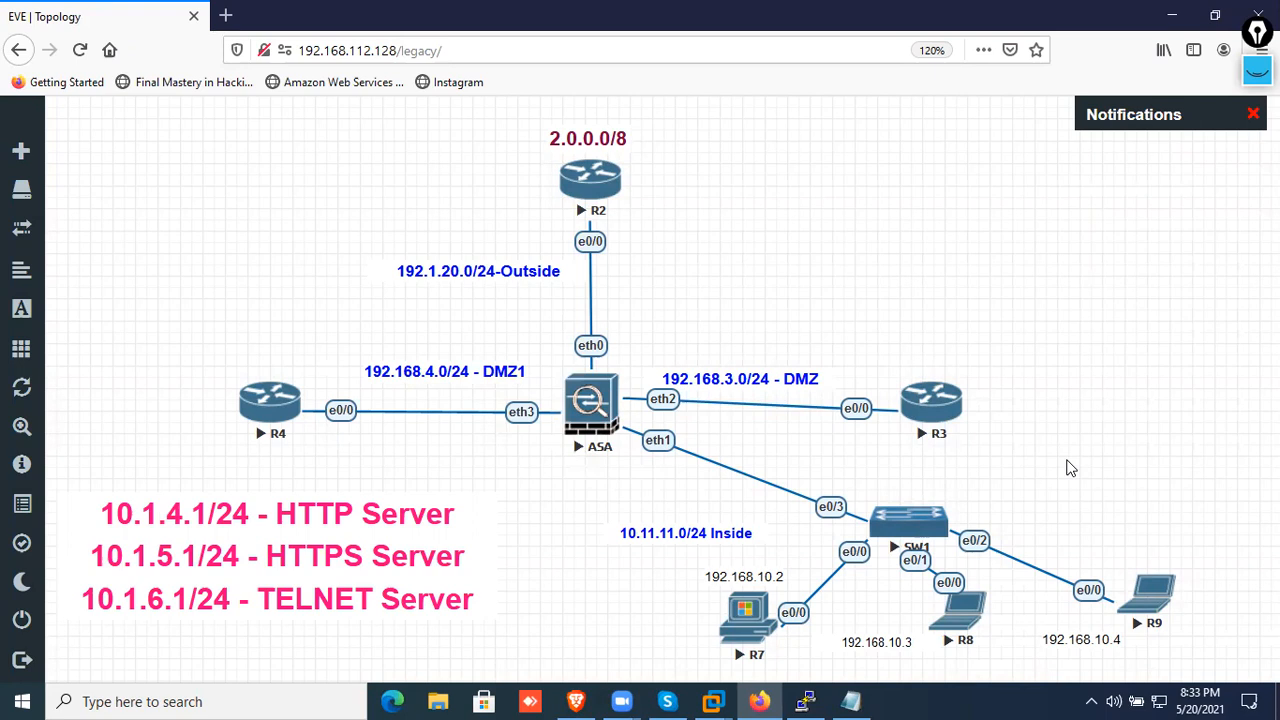
# Open R7's console and decline the initial configuration dialog to reach the router prompt
pyautogui.click(746, 630)
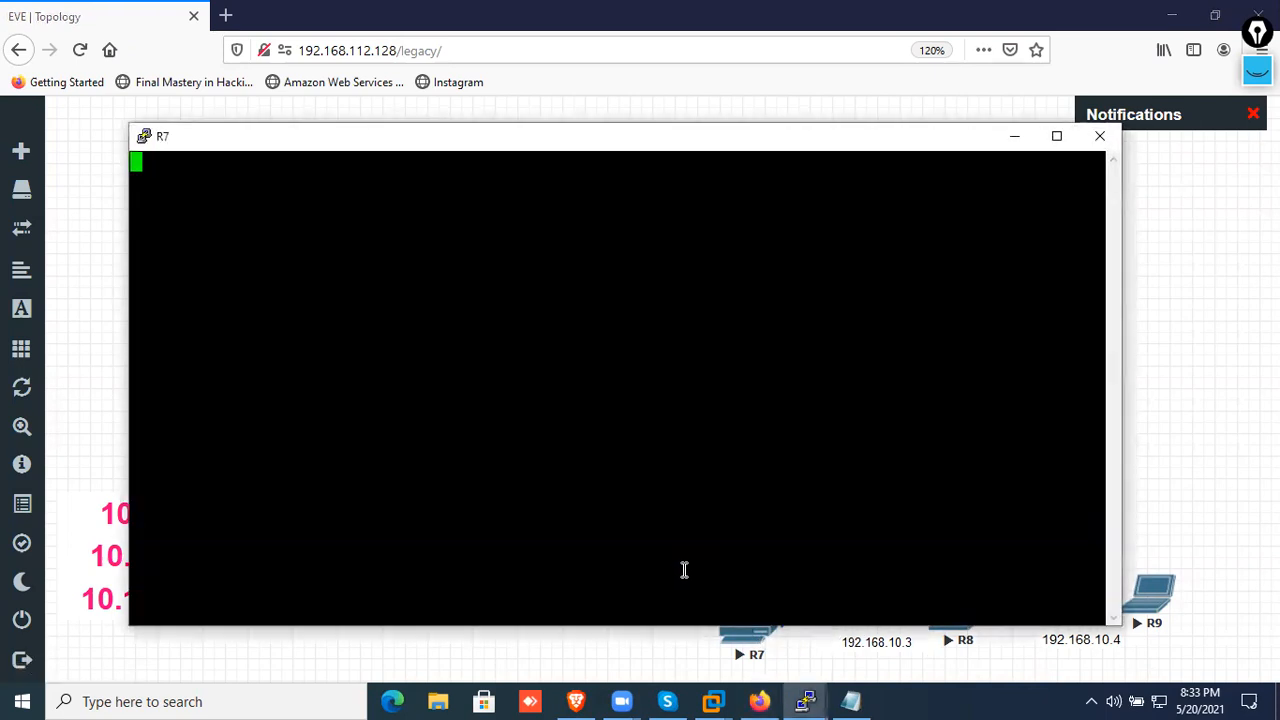
pyautogui.press('Return')
pyautogui.press('Return')
pyautogui.press('Return')
pyautogui.press('Return')
pyautogui.write('no')
pyautogui.press('Return')
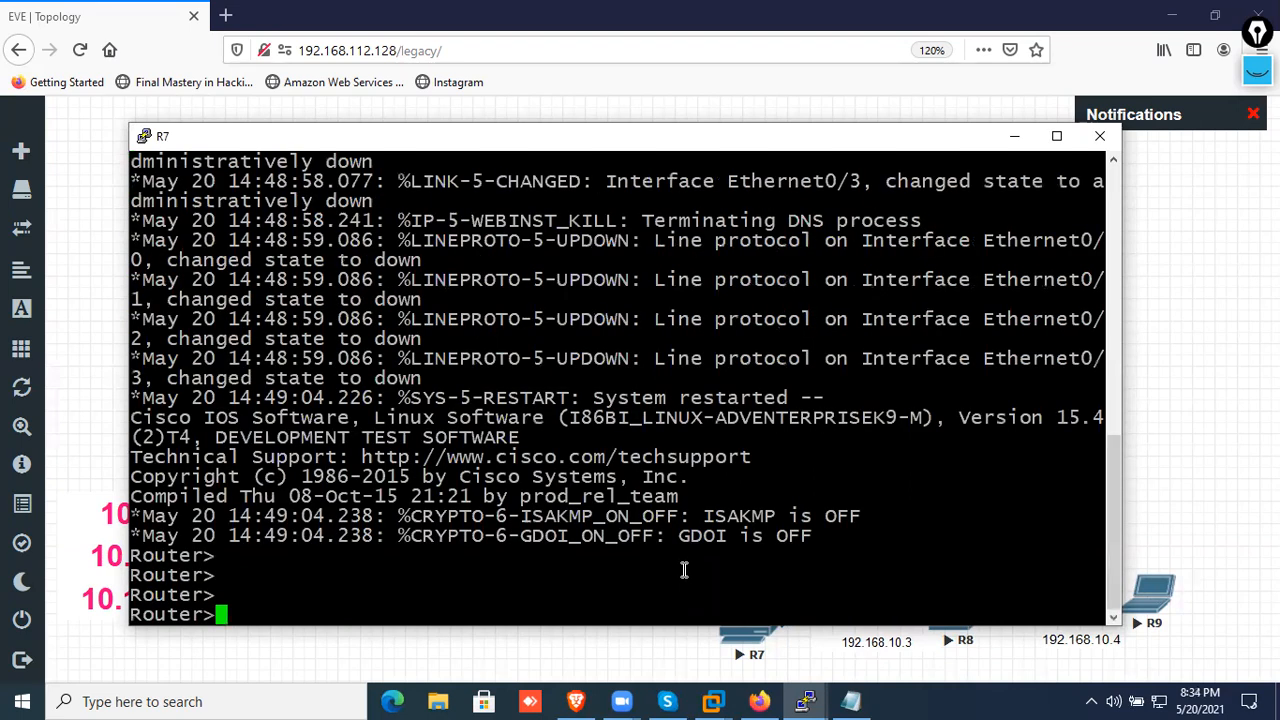
pyautogui.press('Return')
pyautogui.press('Return')
pyautogui.press('Return')
pyautogui.press('Return')
pyautogui.press('Return')
pyautogui.press('Return')
pyautogui.press('Return')
pyautogui.press('Return')
pyautogui.press('Return')
pyautogui.press('Return')
pyautogui.press('Return')
pyautogui.press('Return')
pyautogui.press('Return')
pyautogui.press('Return')
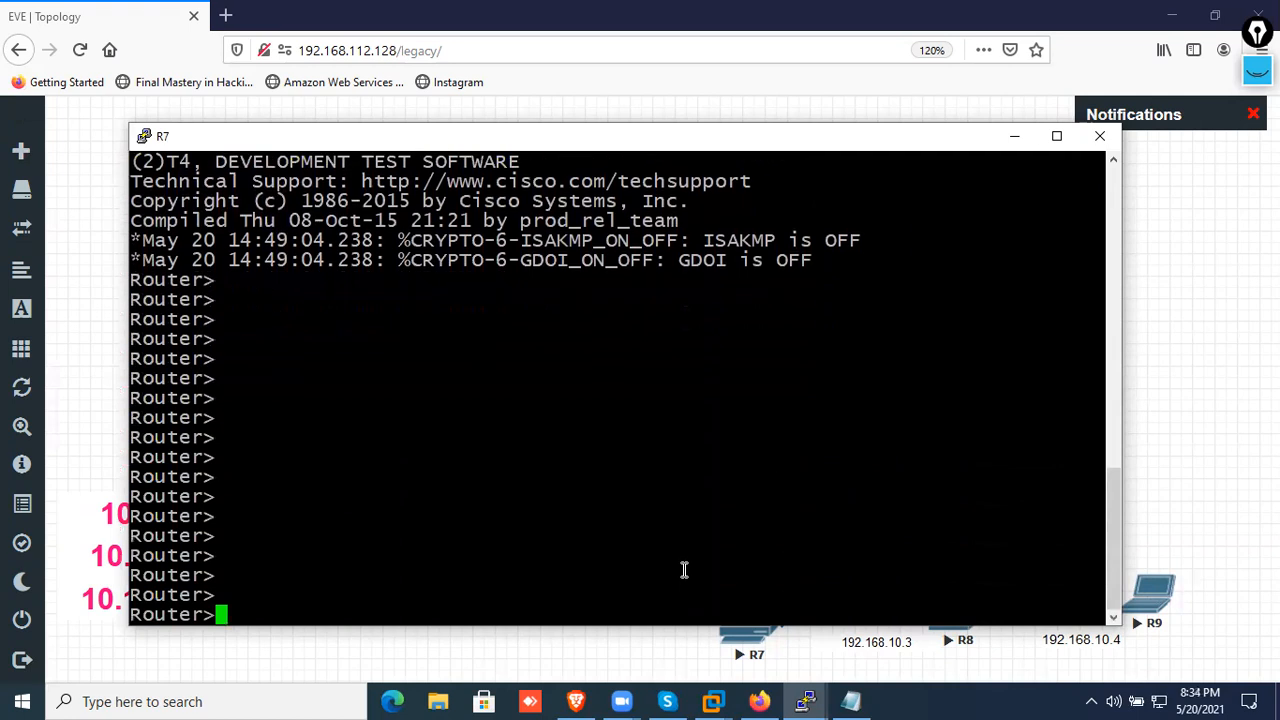
# Enter global configuration mode on R7 and set its hostname to PC1
pyautogui.write('en')
pyautogui.press('Return')
pyautogui.press('Return')
pyautogui.write('conf t')
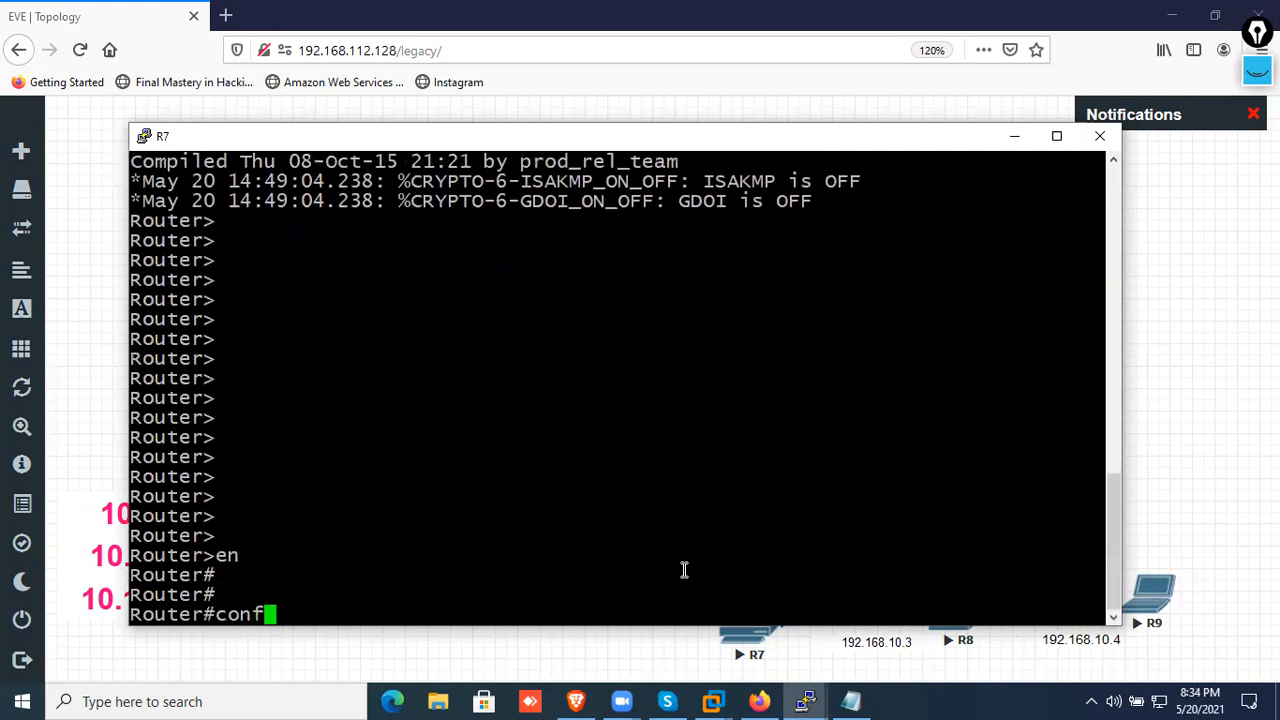
pyautogui.press('Return')
pyautogui.press('Return')
pyautogui.write('ho')
pyautogui.press('Tab')
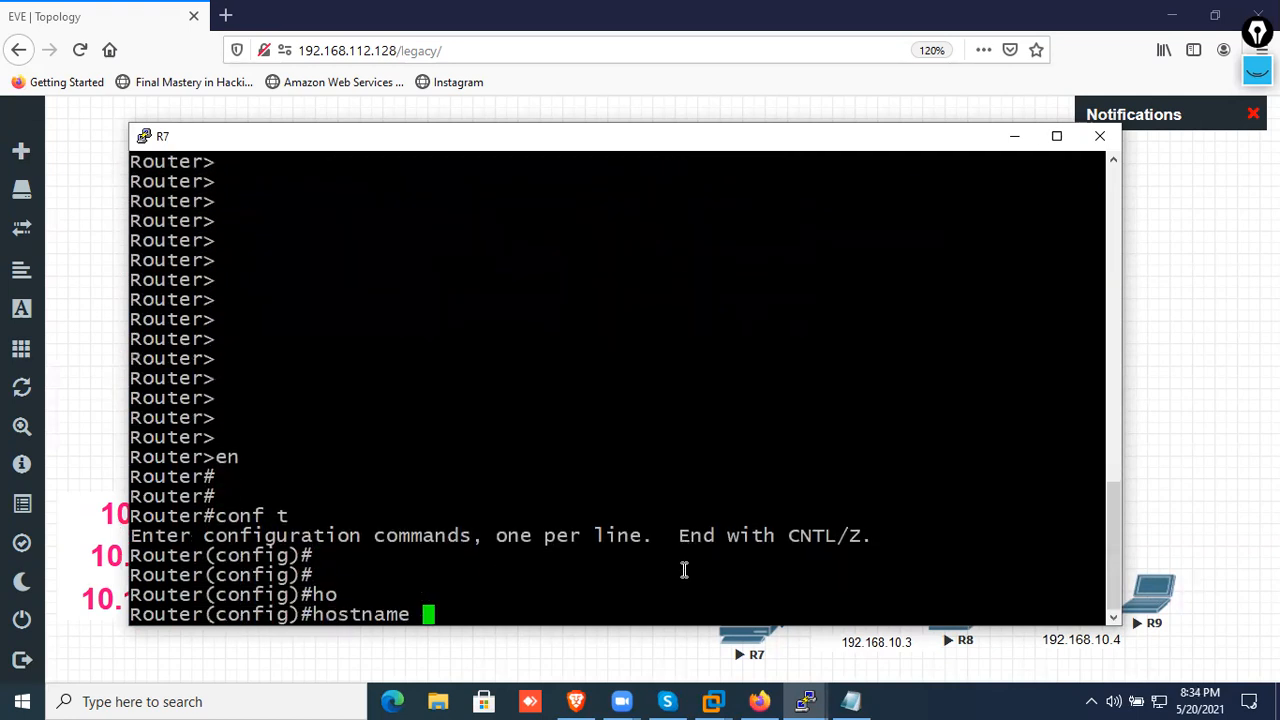
pyautogui.write('PC1')
pyautogui.press('Return')
pyautogui.press('Return')
pyautogui.press('Return')
pyautogui.press('Return')
pyautogui.press('Return')
pyautogui.press('Return')
pyautogui.press('Return')
pyautogui.press('Return')
pyautogui.press('Return')
pyautogui.press('Return')
pyautogui.press('Return')
pyautogui.press('Return')
pyautogui.press('Return')
pyautogui.press('Return')
pyautogui.press('Return')
pyautogui.press('Return')
pyautogui.press('Return')
pyautogui.press('Return')
pyautogui.press('Return')
pyautogui.press('Return')
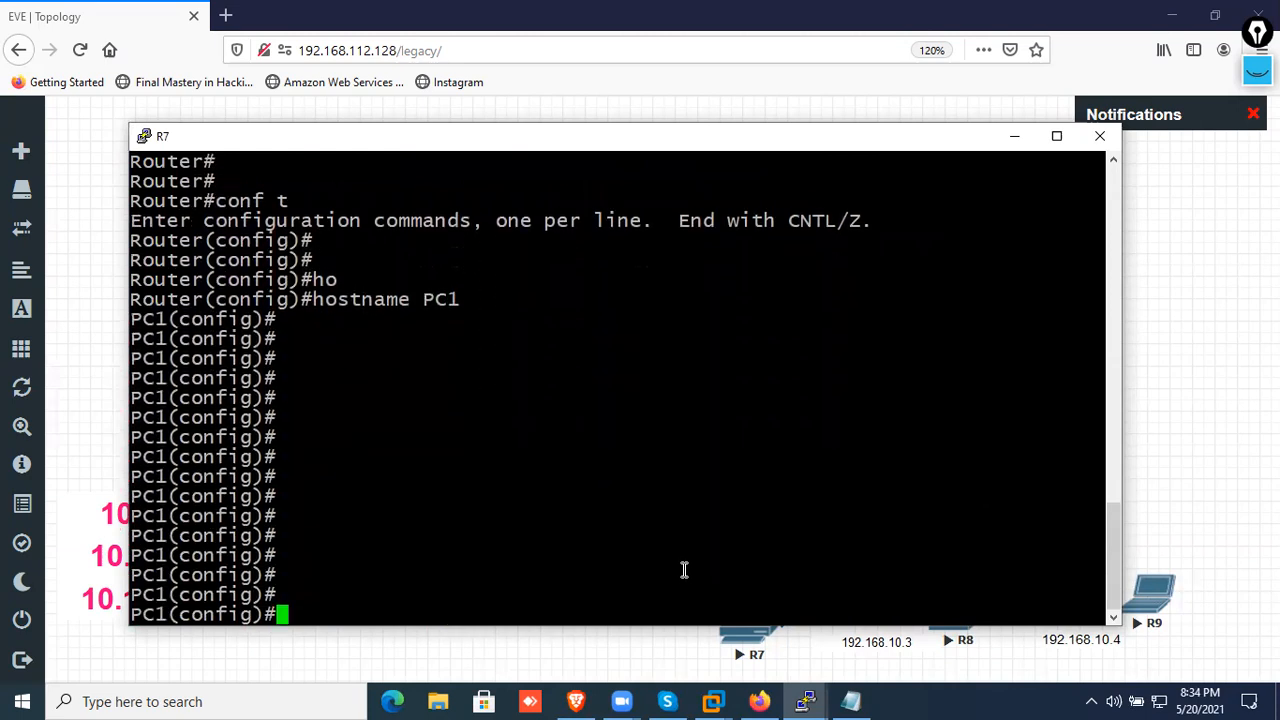
# Show the brief IP interface list on PC1 and enable interface e0/0
pyautogui.write('do sh i')
pyautogui.write('p int br')
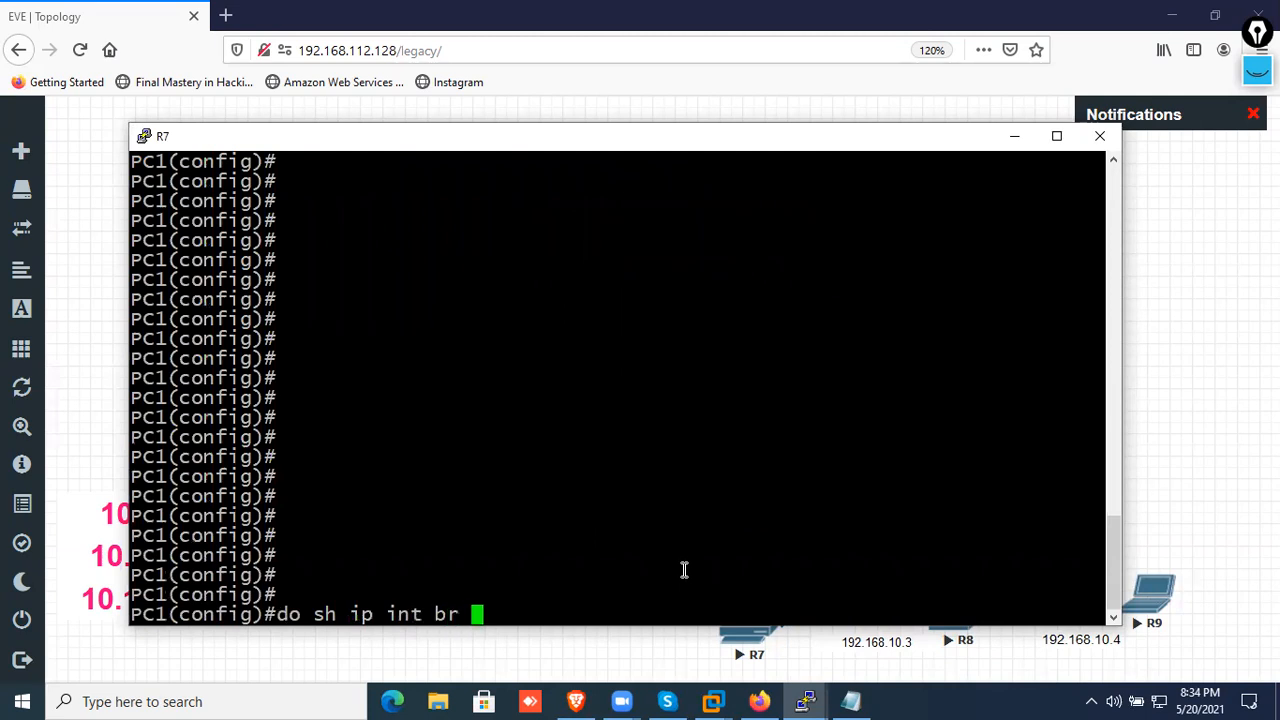
pyautogui.press('Return')
pyautogui.press('Return')
pyautogui.write('int e0/0')
pyautogui.press('Return')
pyautogui.write('no sh')
pyautogui.press('Return')
# Assign IP address 192.168.10.2 with mask 255.255.255.0 to PC1's e0/0 interface
pyautogui.write('ip add 192.168.10.2 2')
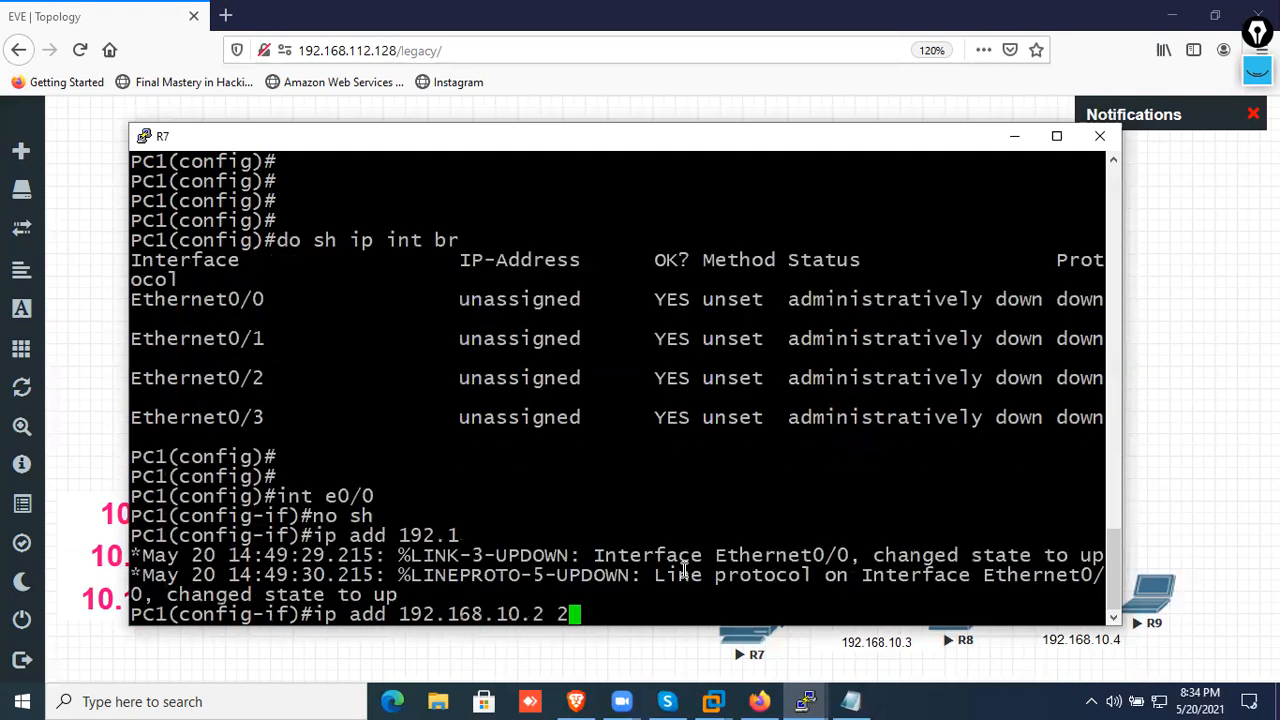
pyautogui.write('55.255.255.0')
pyautogui.press('Return')
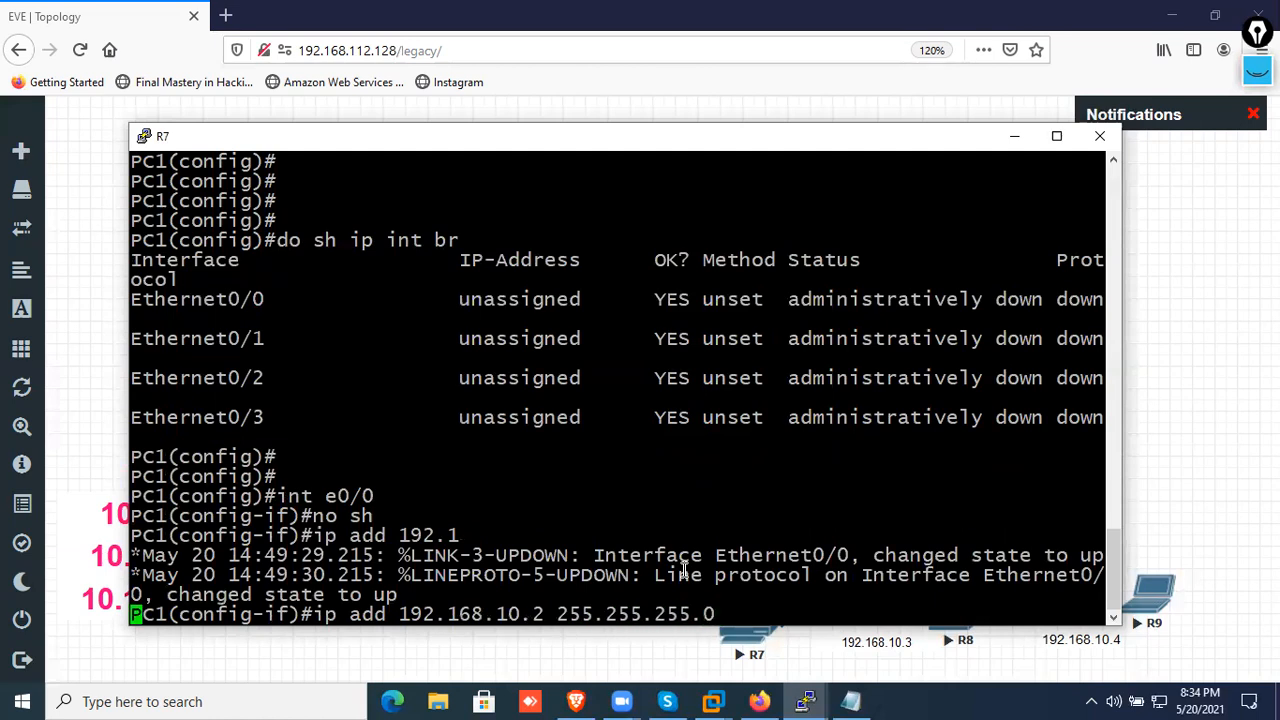
pyautogui.press('Return')
pyautogui.press('Return')
# Try to add a default route on PC1 with next hop 192.168.10.2
pyautogui.write('ip ro')
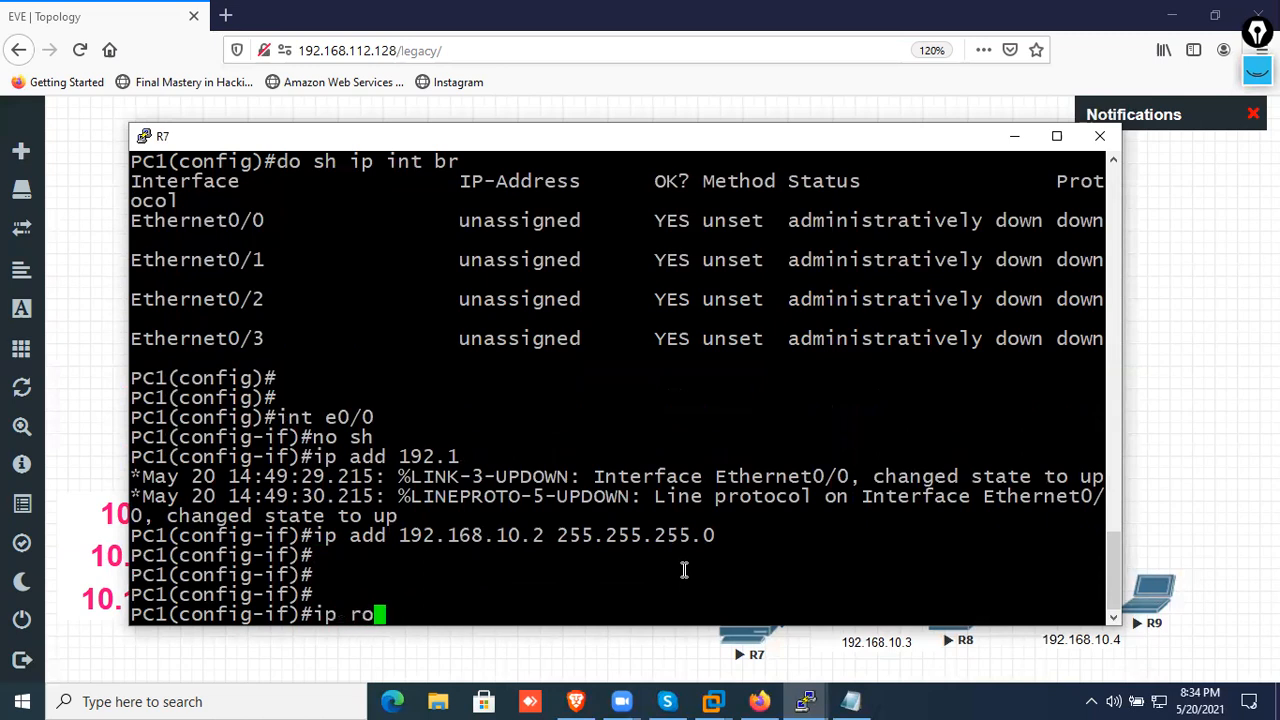
pyautogui.write('ute 0.0.0.0 ')
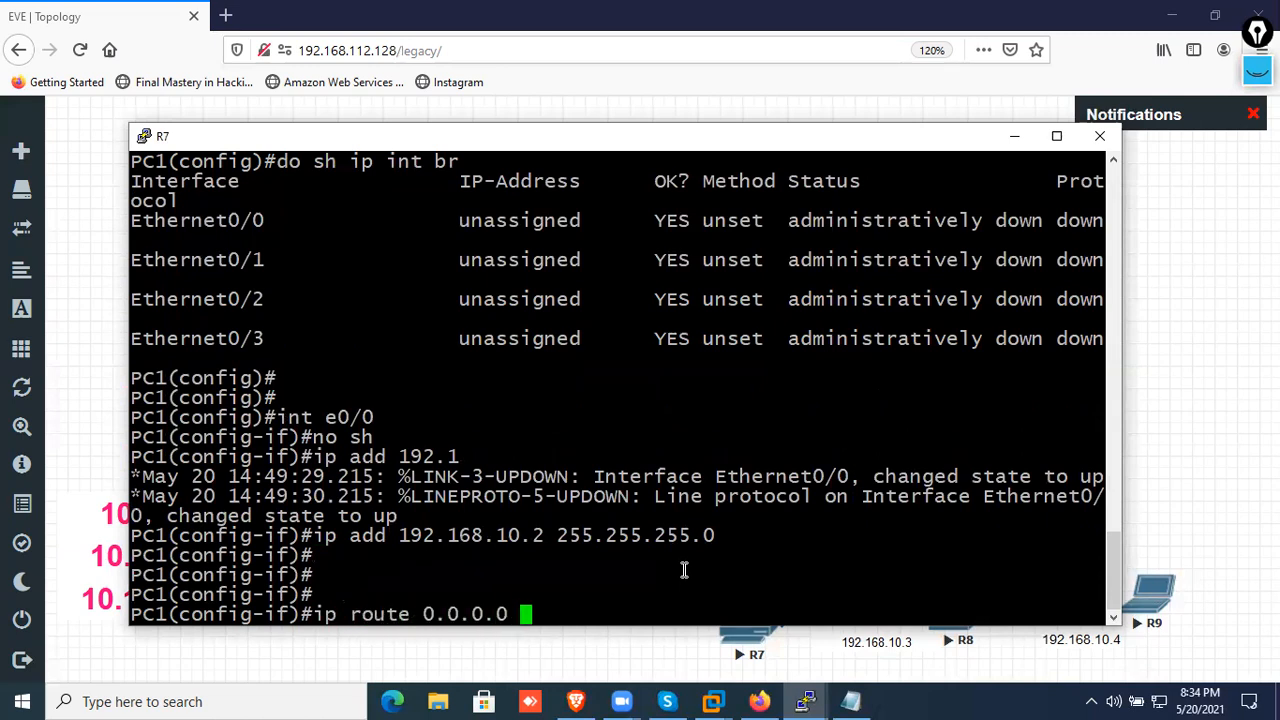
pyautogui.write('0.0.0.0 192.1.')
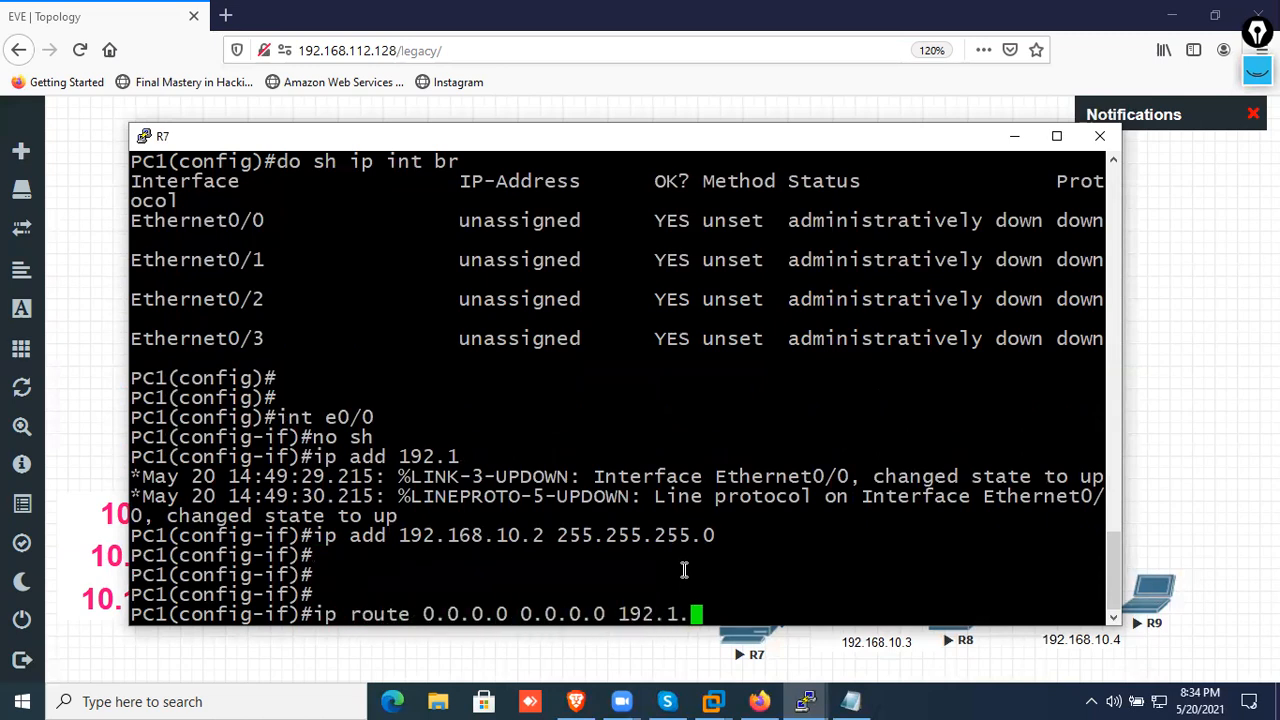
pyautogui.press('BackSpace')
pyautogui.write('68.10.2')
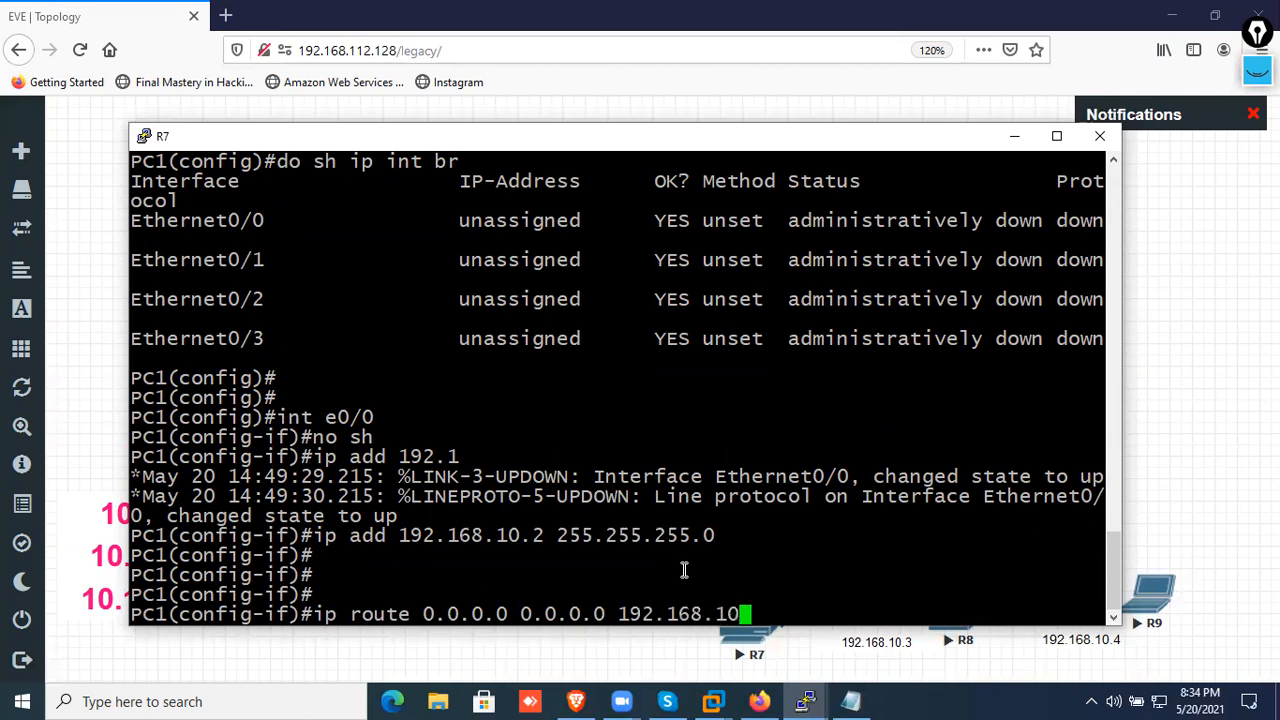
pyautogui.press('Return')
# Add the default route 0.0.0.0 0.0.0.0 on PC1 with next hop 192.168.10.1
pyautogui.press('Up')
pyautogui.press('BackSpace')
pyautogui.write('1')
pyautogui.press('Return')
pyautogui.press('Return')
pyautogui.press('Return')
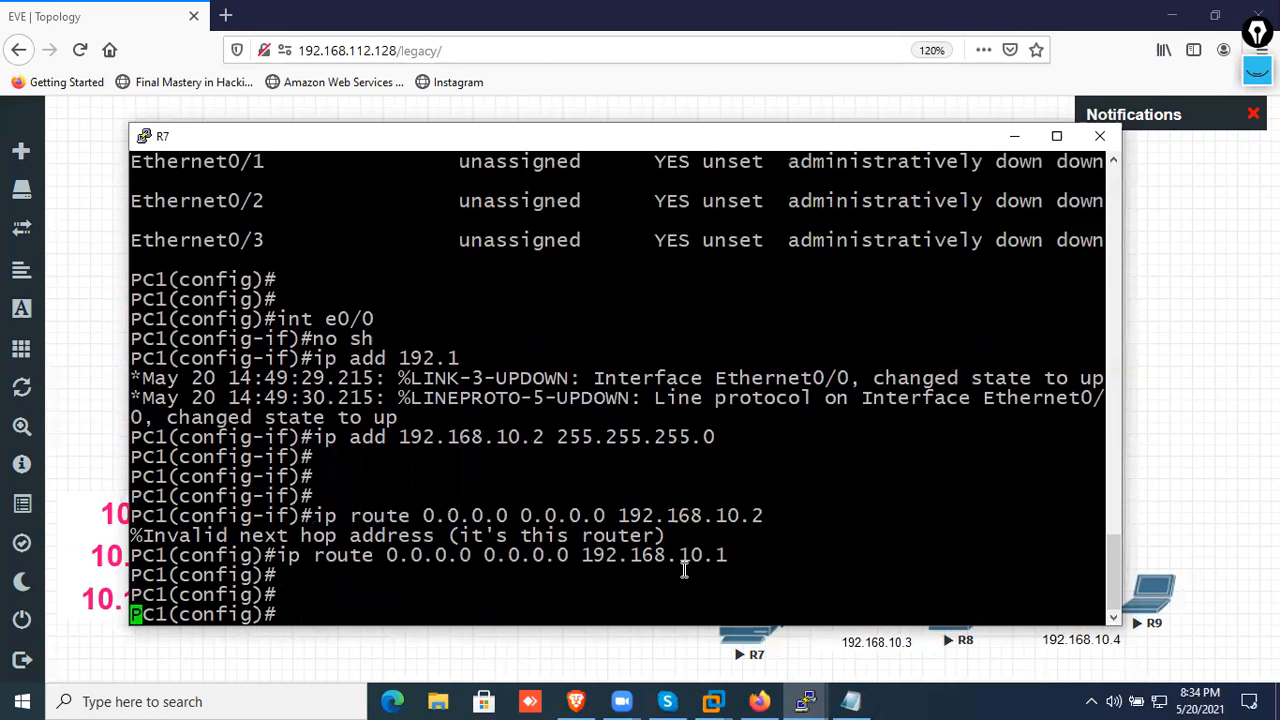
pyautogui.press('Return')
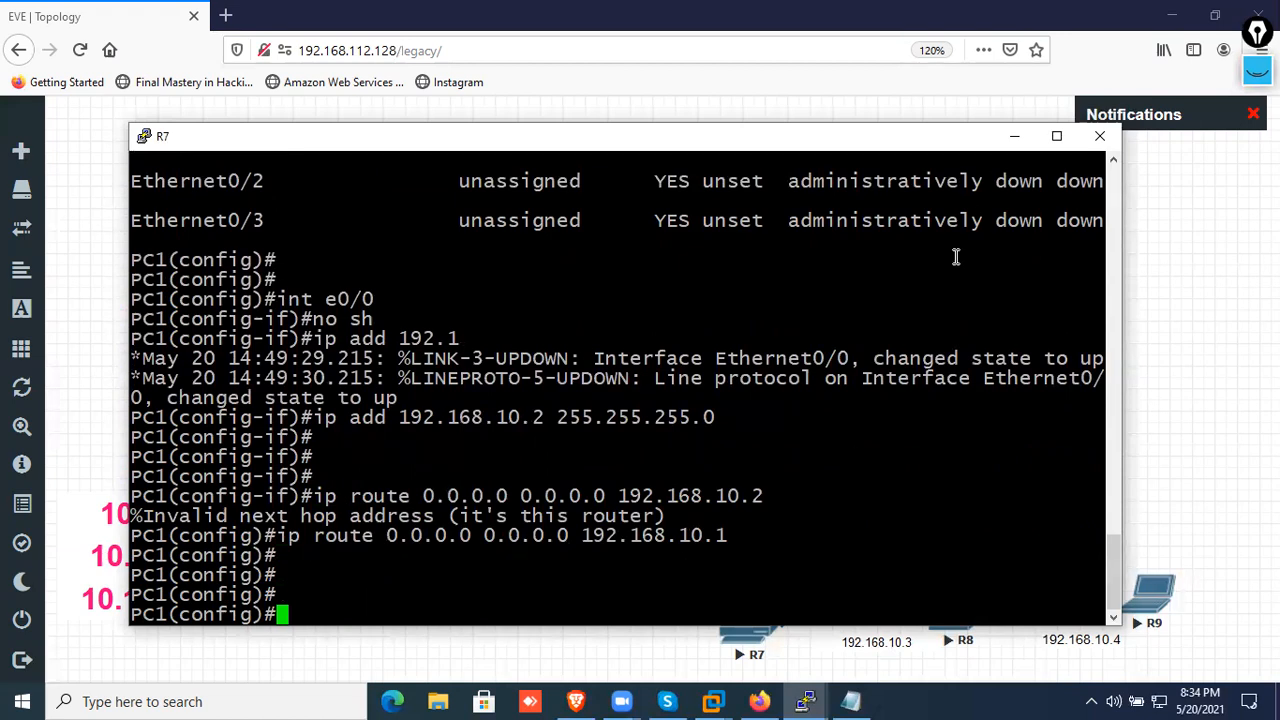
# Display PC1's routing table, highlight the static default route entry and return to the topology
pyautogui.write('o sh ip route')
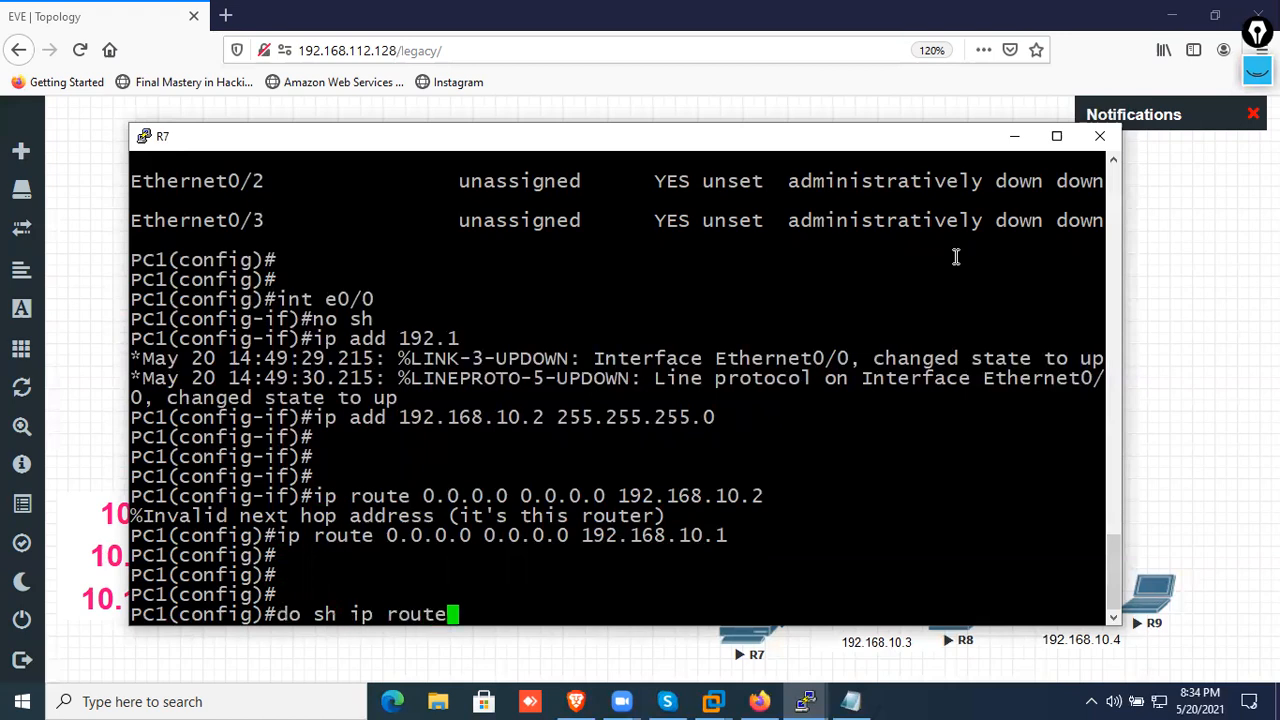
pyautogui.press('Return')
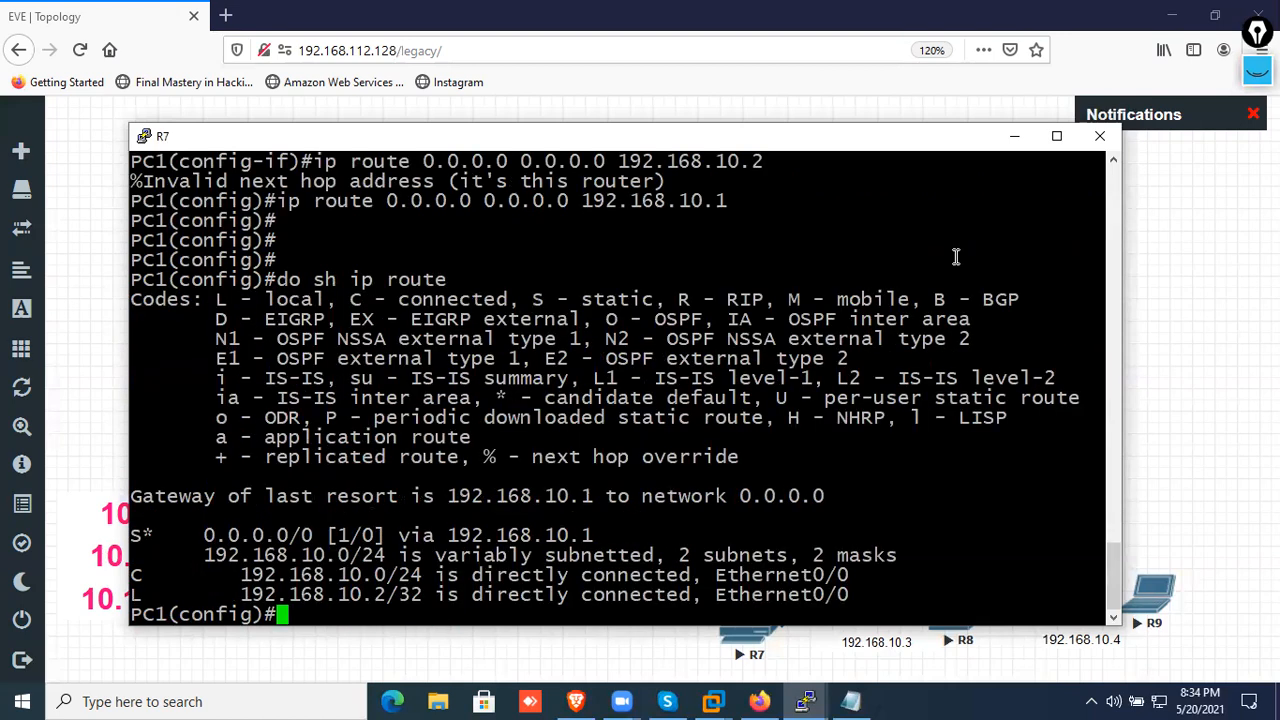
pyautogui.moveTo(661, 527); pyautogui.dragTo(88, 541)
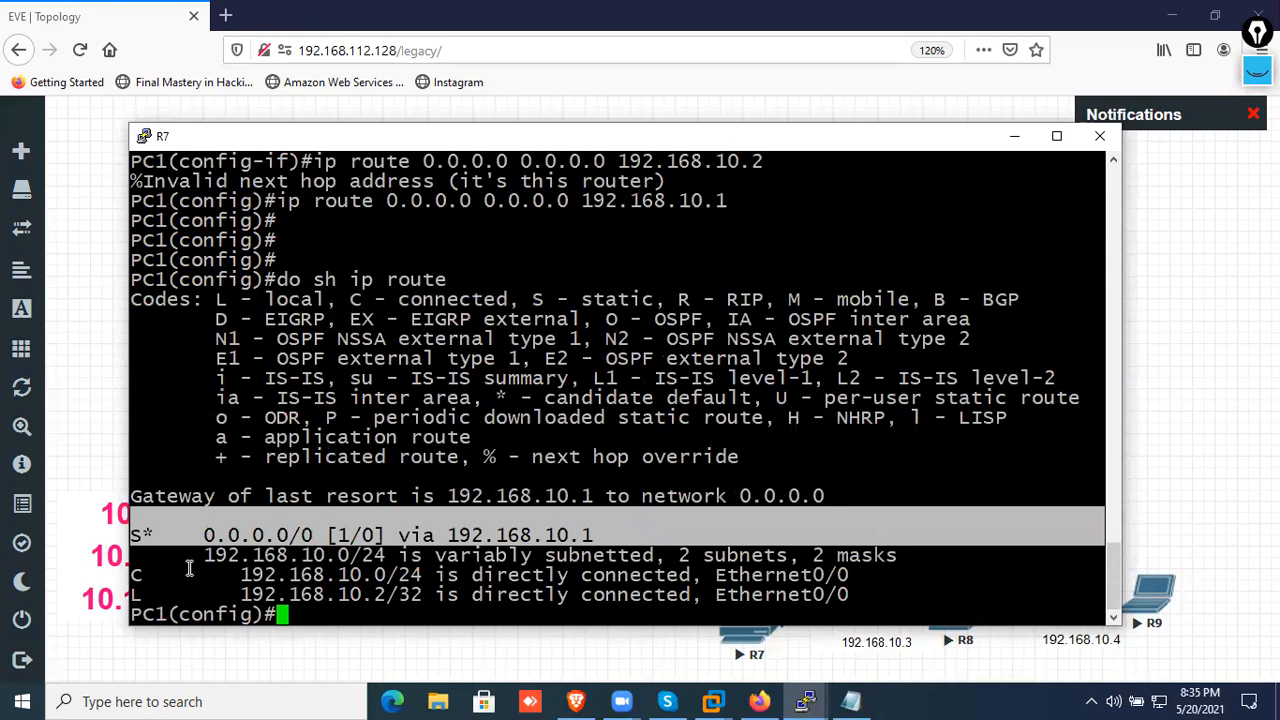
pyautogui.click(1014, 137)
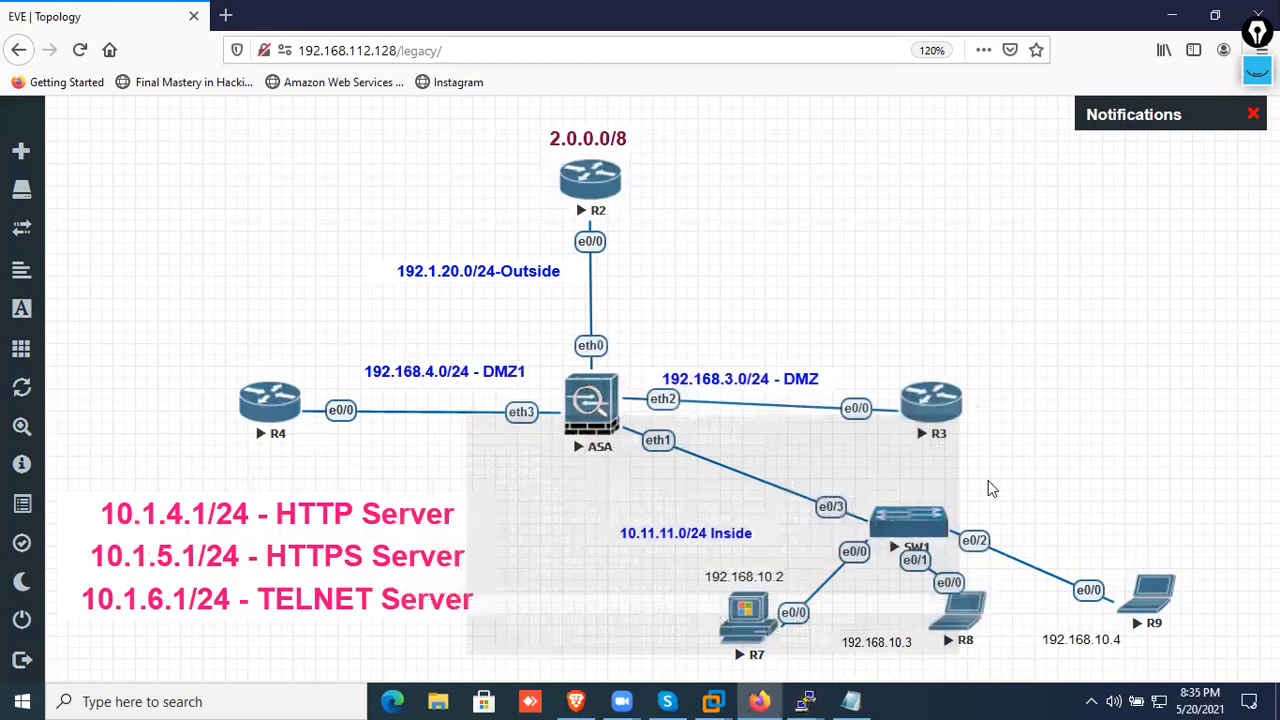
# Open R8's console and decline the initial configuration dialog
pyautogui.click(955, 630)
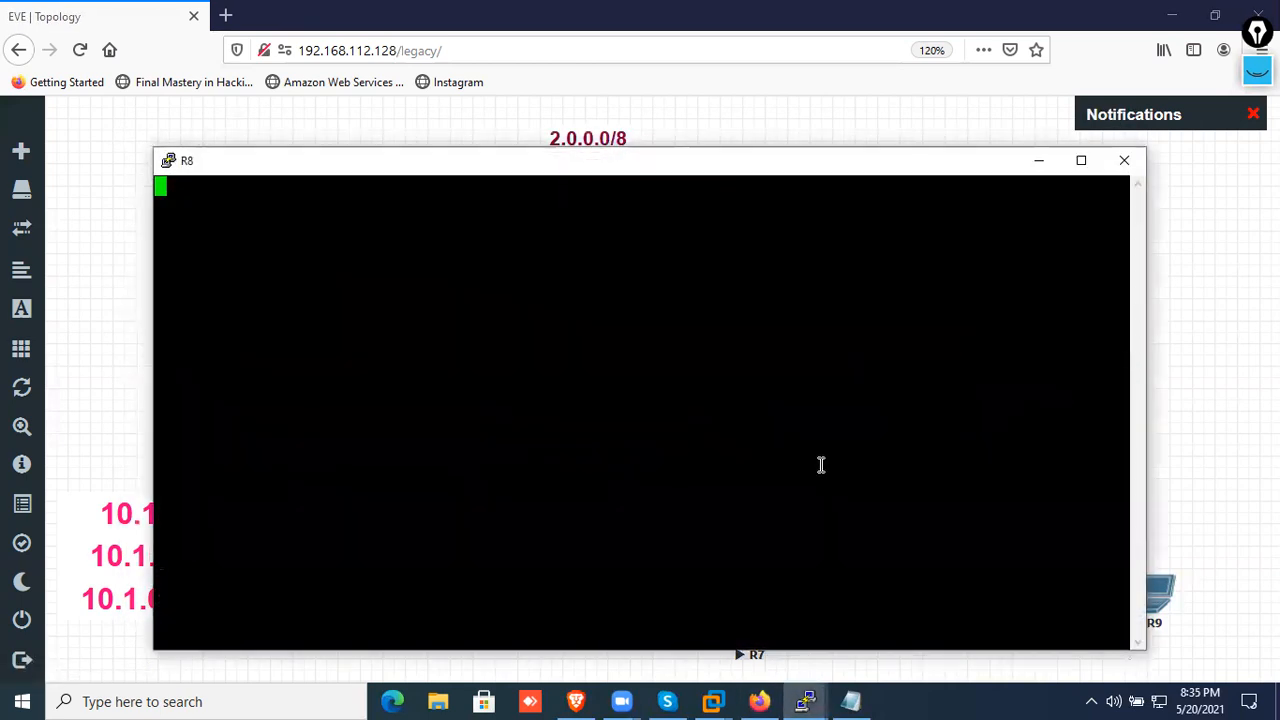
pyautogui.press('Return')
pyautogui.write('no')
pyautogui.press('Return')
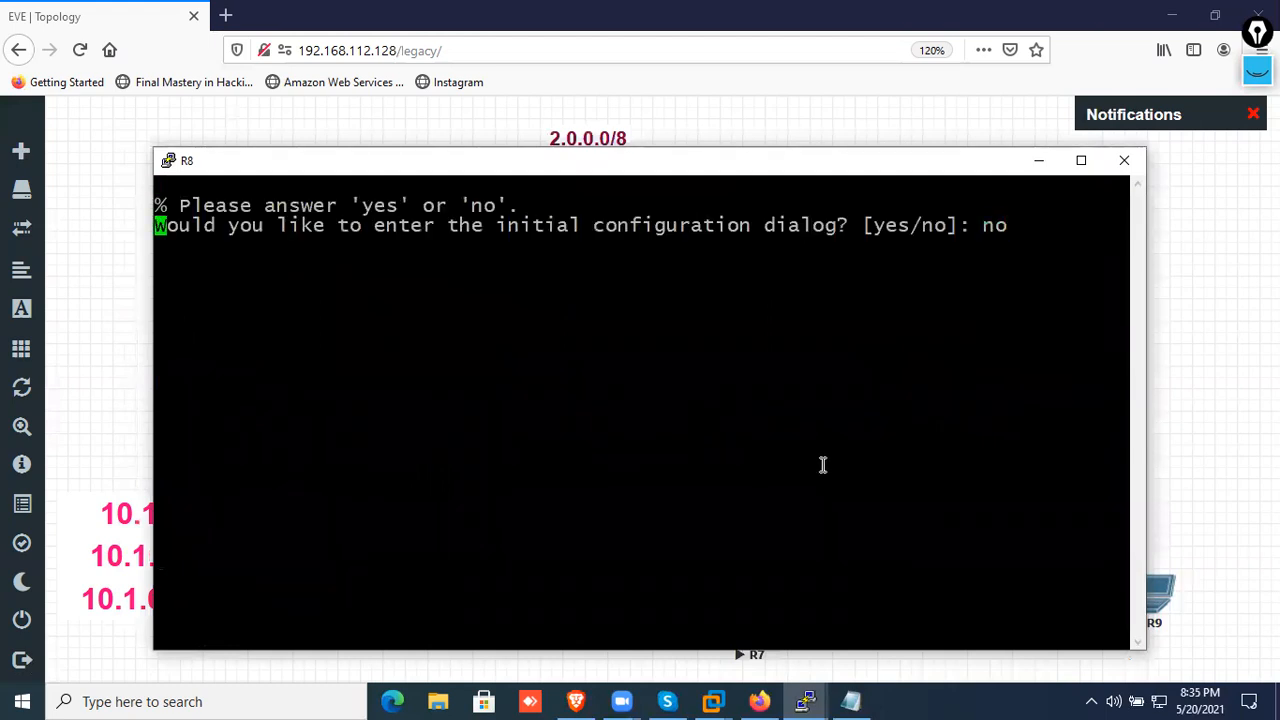
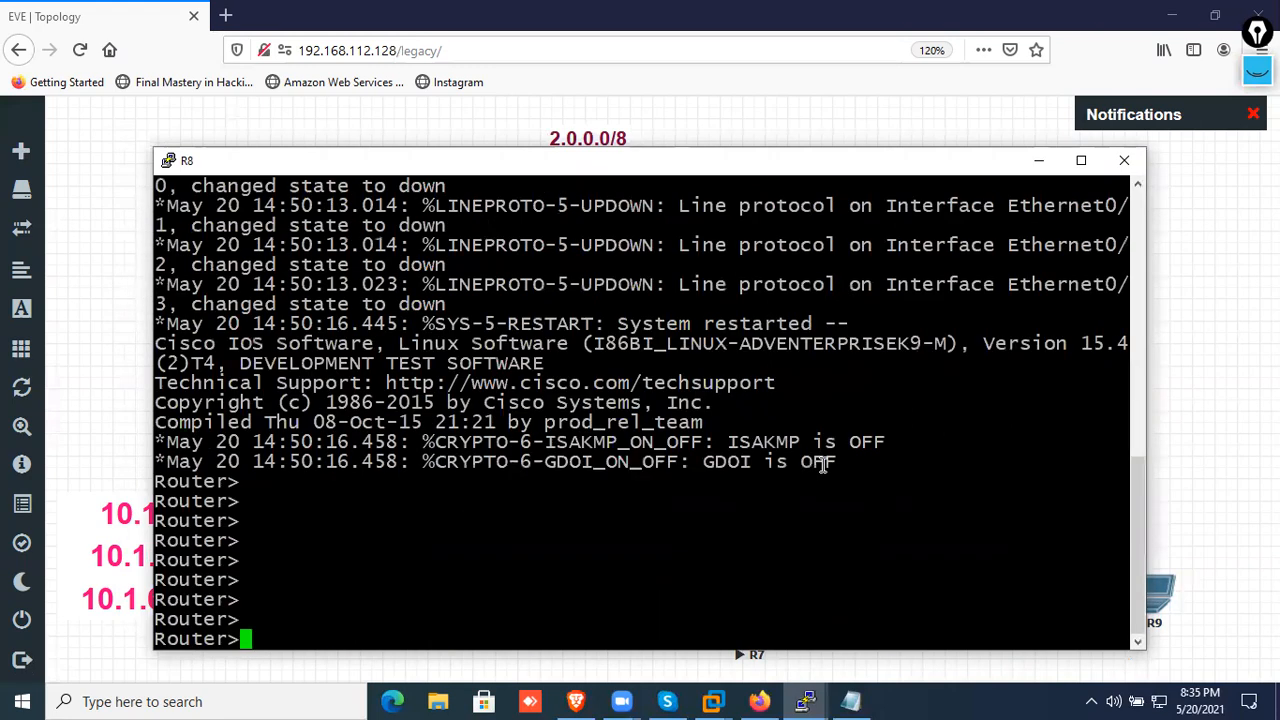
# Enter global configuration mode on R8 and set its hostname to PC2
pyautogui.write('en')
pyautogui.press('Return')
pyautogui.press('Return')
pyautogui.press('Return')
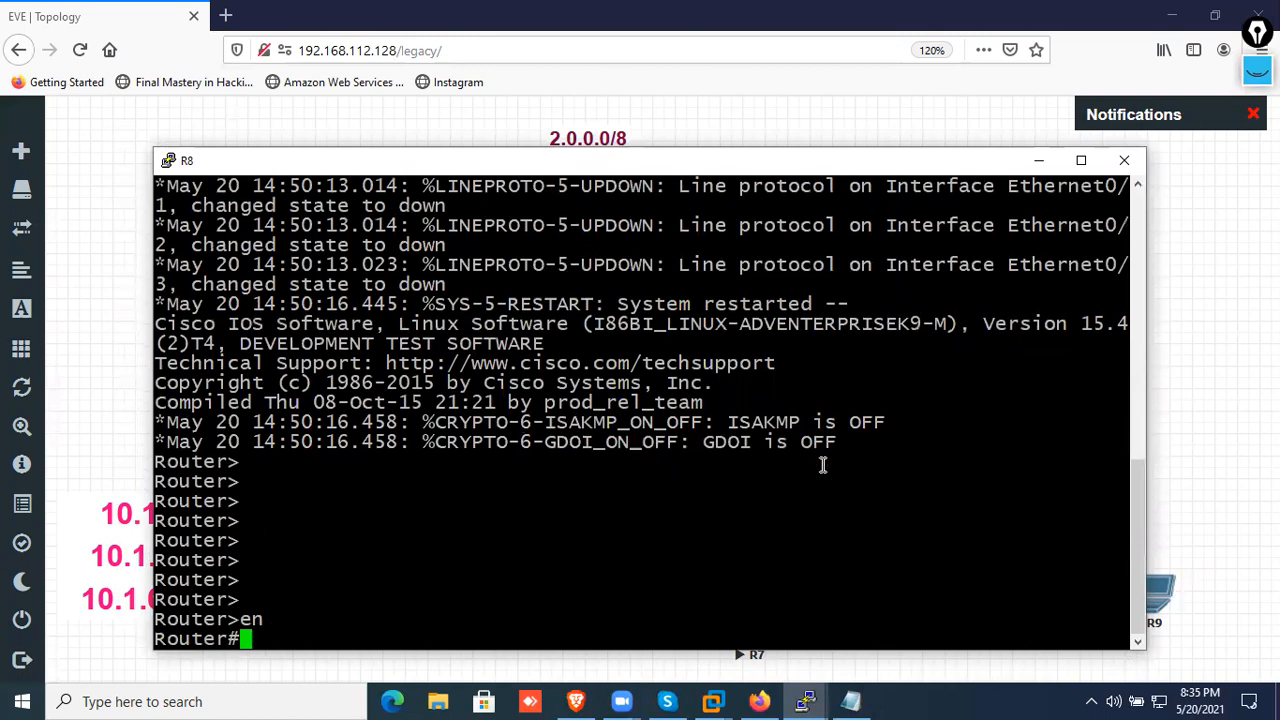
pyautogui.write('conf t')
pyautogui.press('Return')
pyautogui.press('Return')
pyautogui.press('Return')
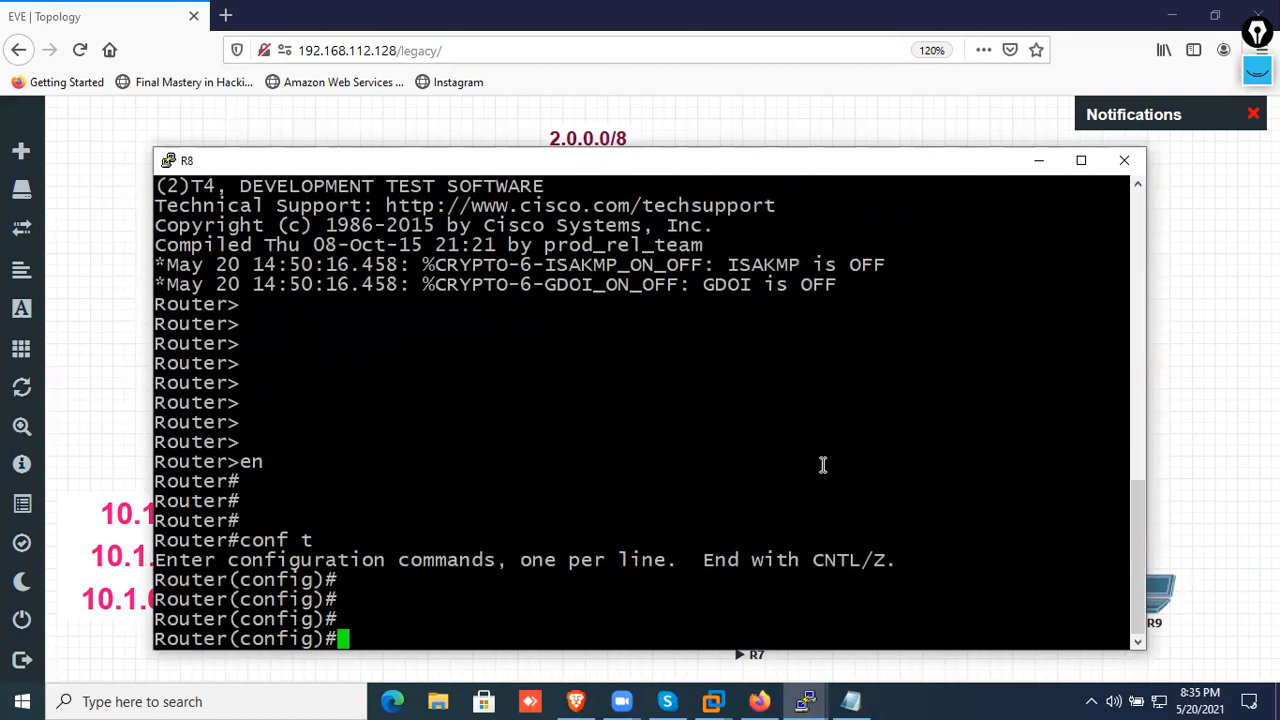
pyautogui.write('ho')
pyautogui.press('Tab')
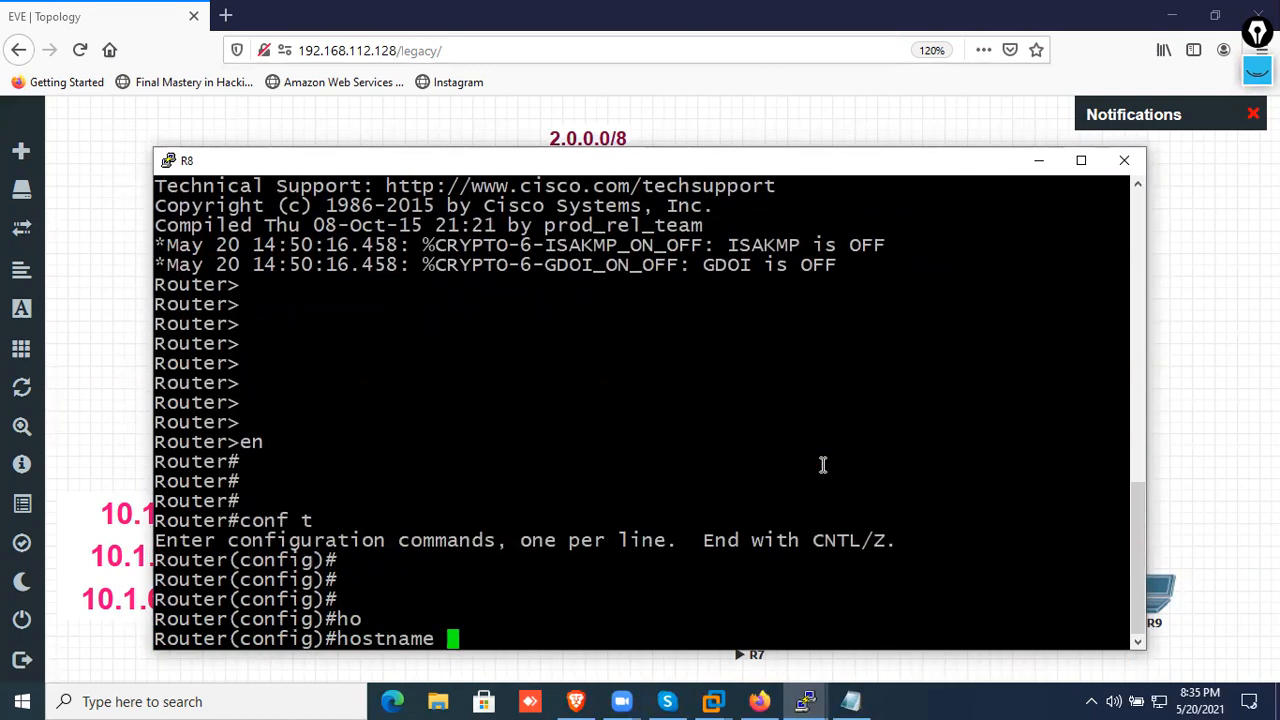
pyautogui.write('PC2')
pyautogui.press('Return')
pyautogui.press('Return')
pyautogui.press('Return')
pyautogui.press('Return')
# Enable interface e0/0 on PC2 and assign it the address 192.168.10.3 with mask 255.255.255.0
pyautogui.write('int e0/0')
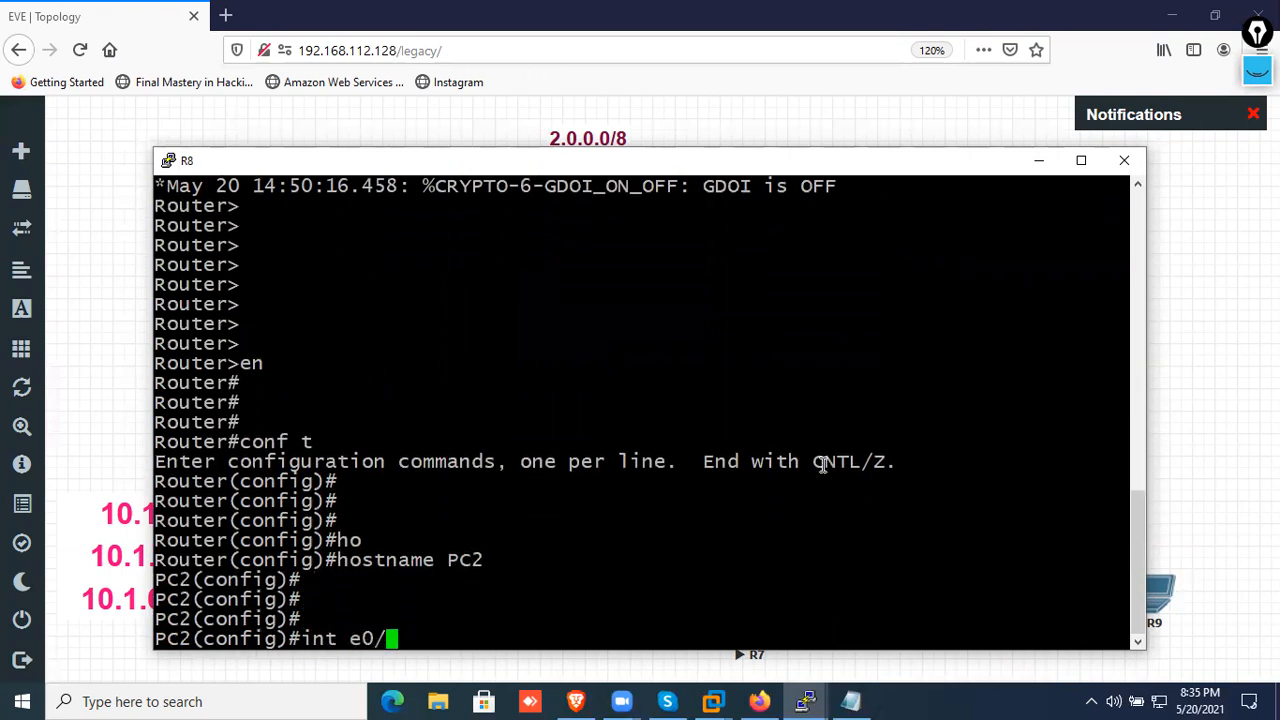
pyautogui.press('Return')
pyautogui.write('no sh')
pyautogui.press('Return')
pyautogui.write('ip add')
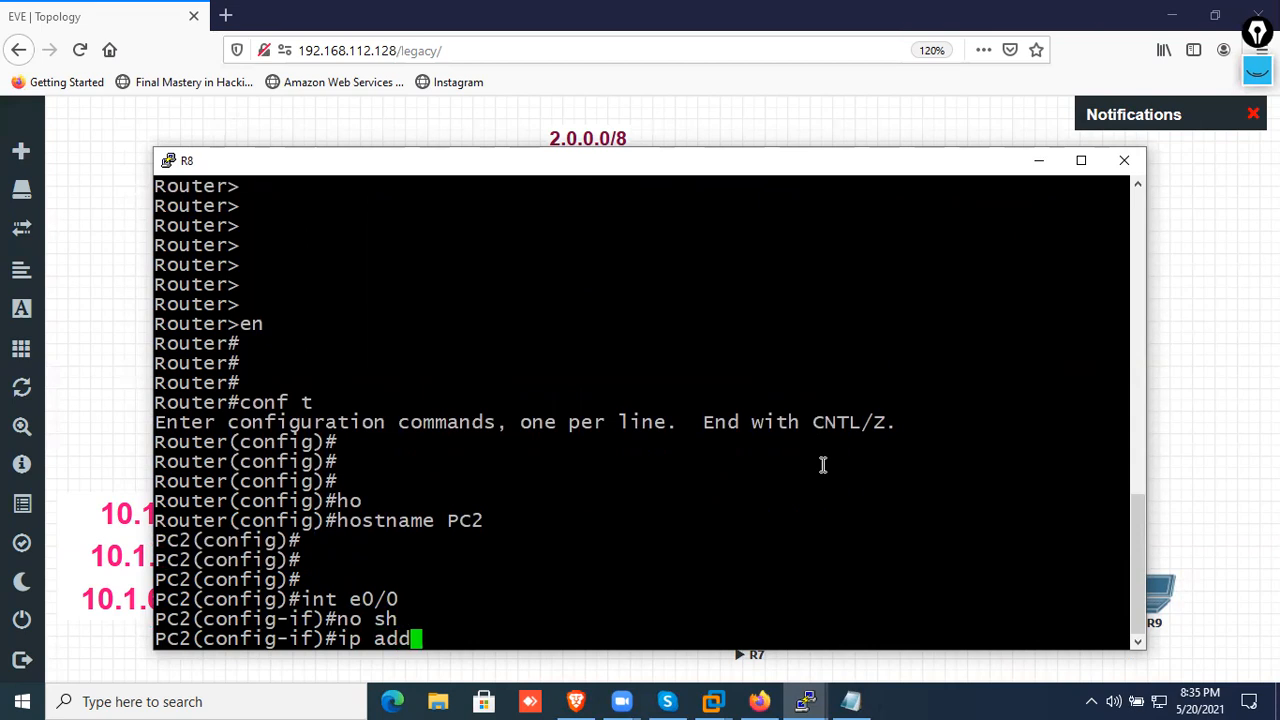
pyautogui.write(' 192.168.10.3')
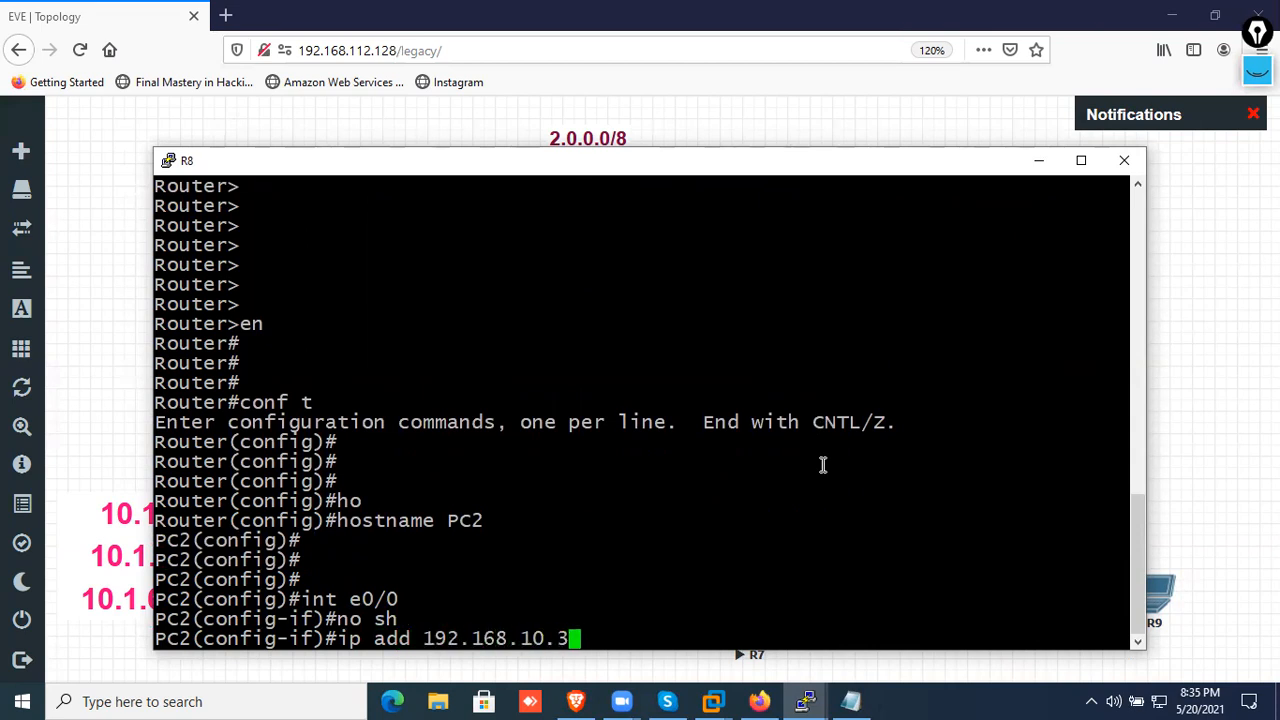
pyautogui.write(' 255.255.255.255.0')
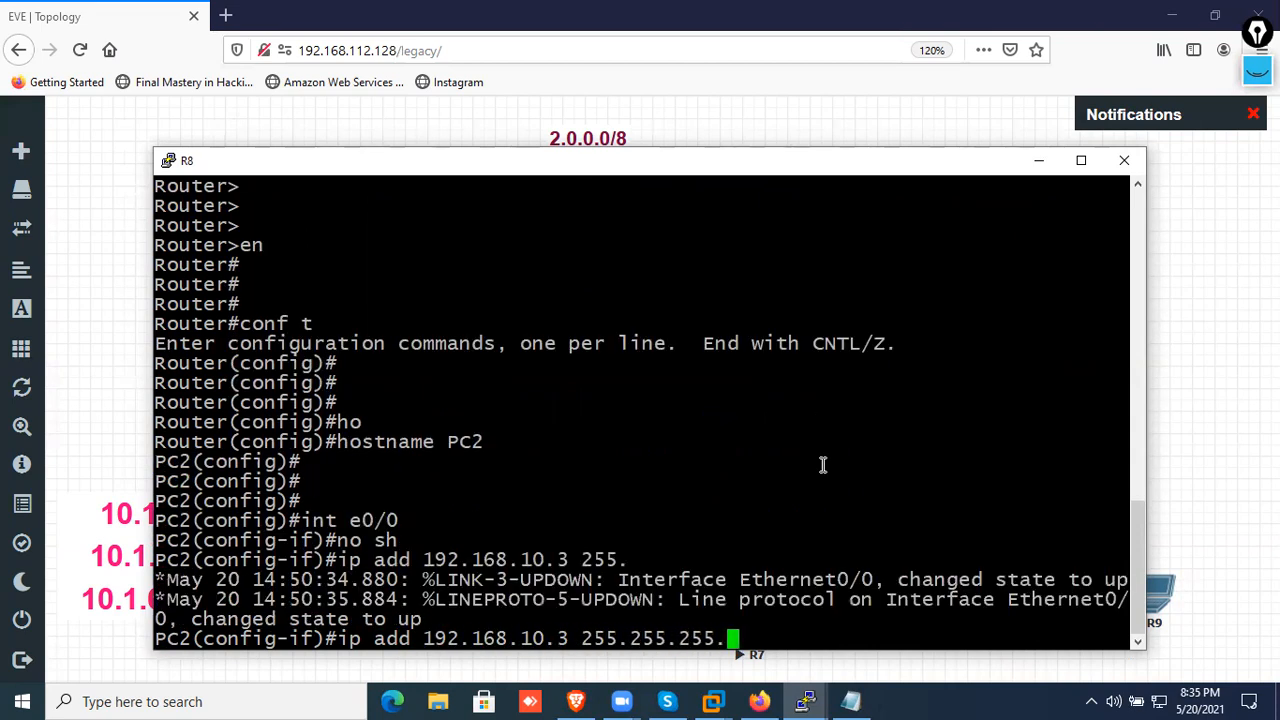
pyautogui.press('Return')
pyautogui.write('no sh')
pyautogui.press('Return')
pyautogui.press('Return')
# Add the default route 0.0.0.0 0.0.0.0 on PC2 with next hop 192.168.10.1
pyautogui.write('ip r')
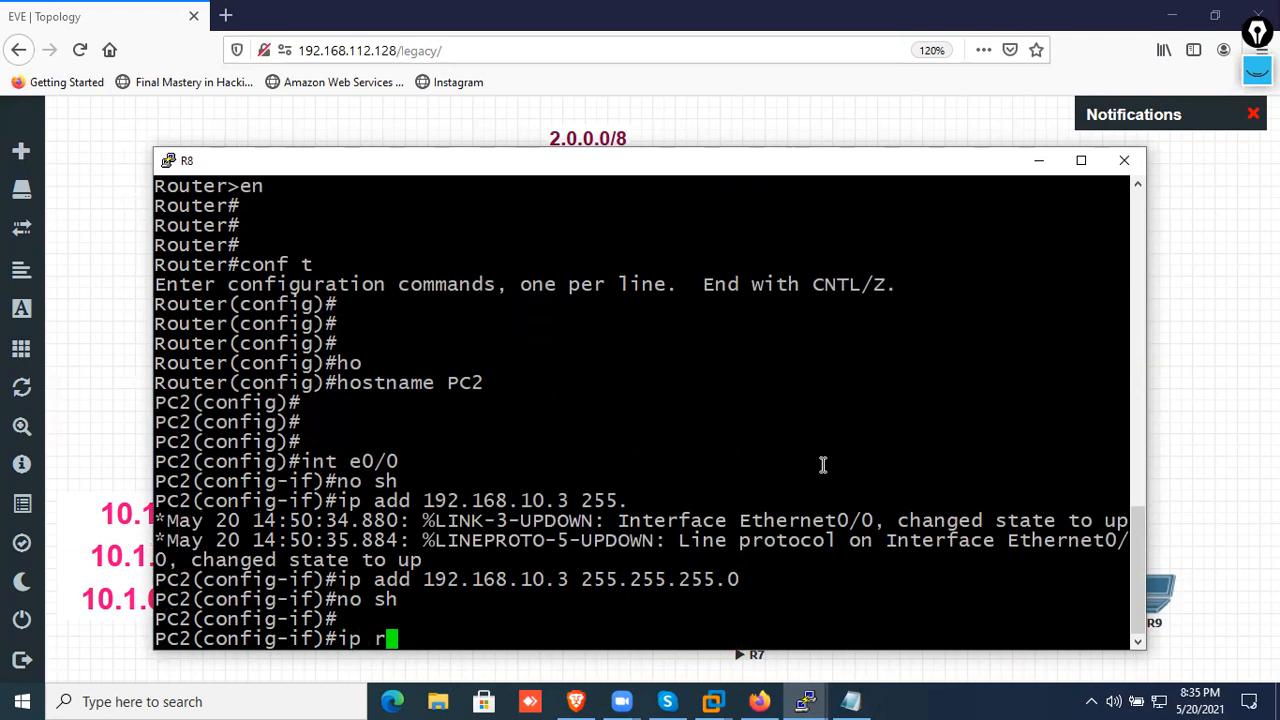
pyautogui.write('oute 0.0.0')
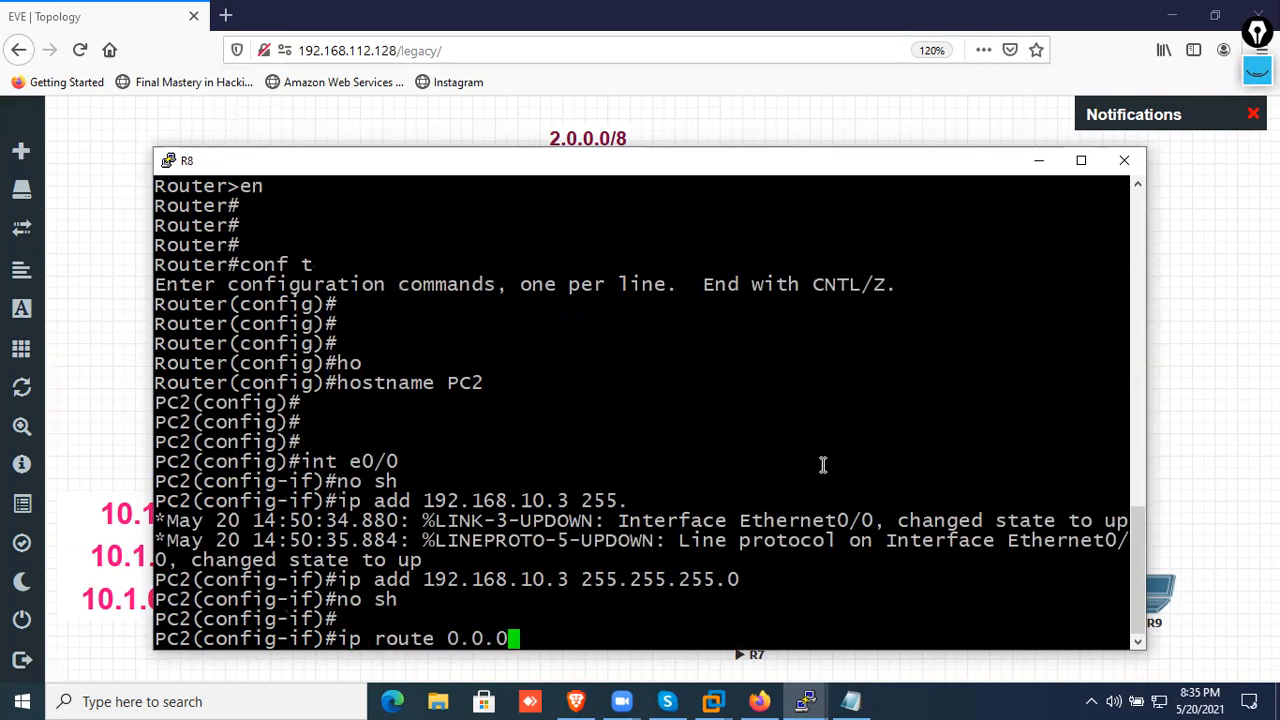
pyautogui.write('.0 0.0.0.0 ')
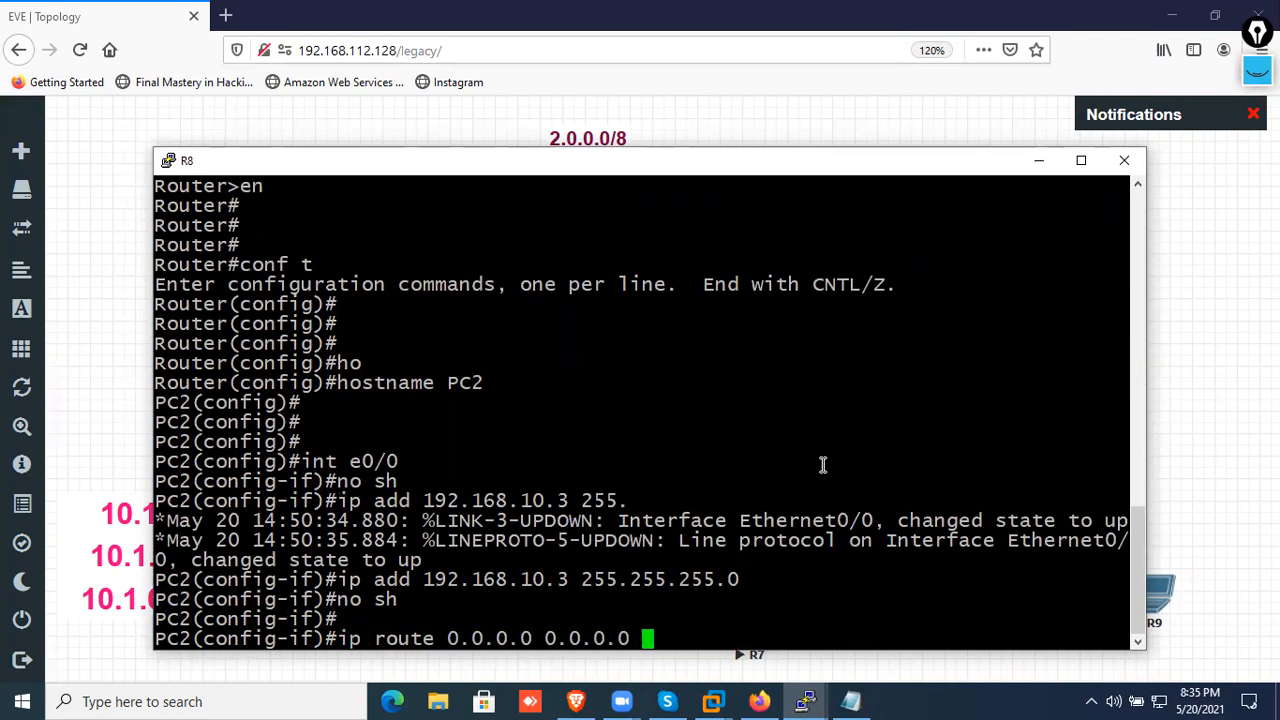
pyautogui.write('192.168.10.')
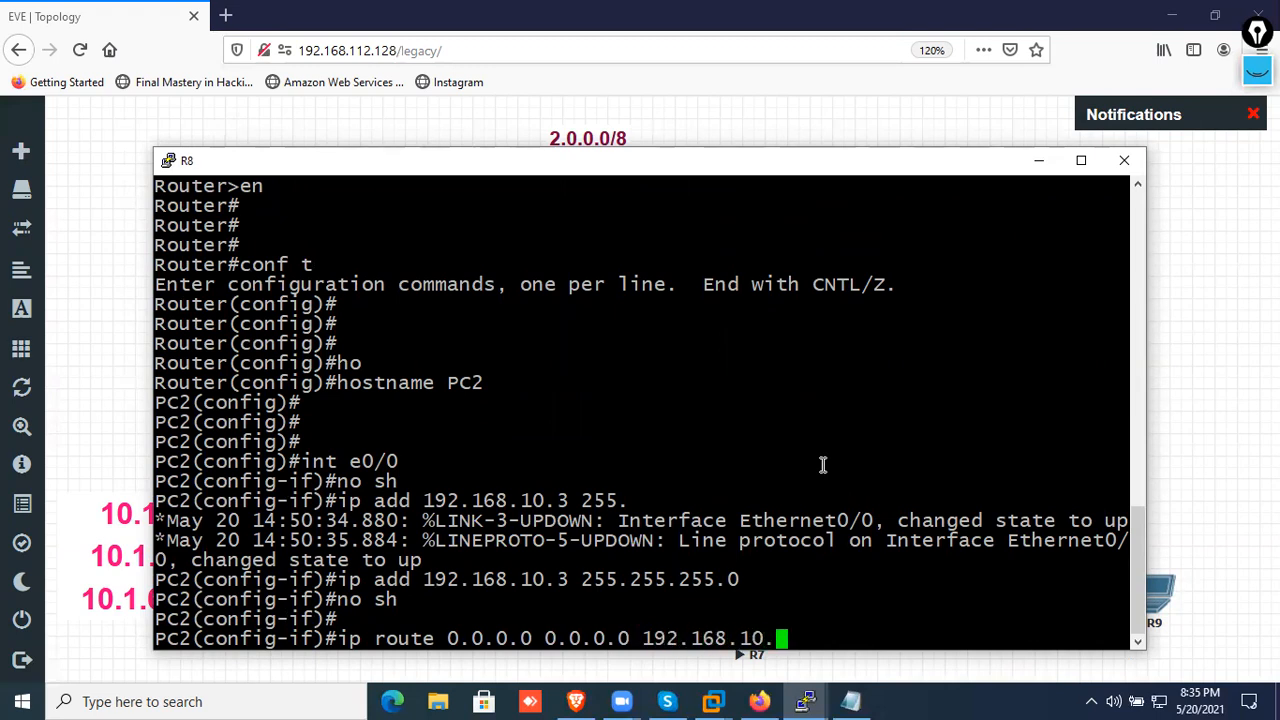
pyautogui.write('1')
pyautogui.press('Return')
pyautogui.press('Return')
pyautogui.press('Return')
pyautogui.press('Return')
pyautogui.press('Return')
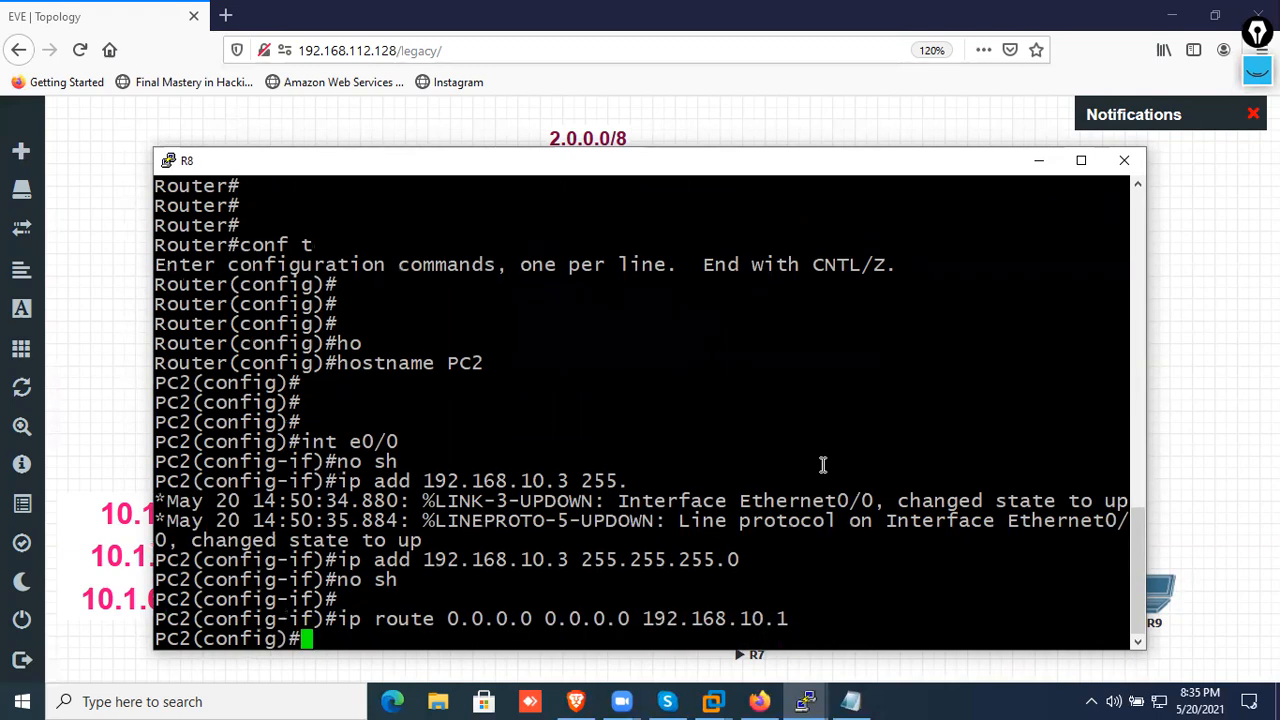
# Leave configuration mode on PC2 and display its IP routing table
pyautogui.hotkey('ctrl', 'z')
pyautogui.press('Return')
pyautogui.press('Return')
pyautogui.write('sh ip route')
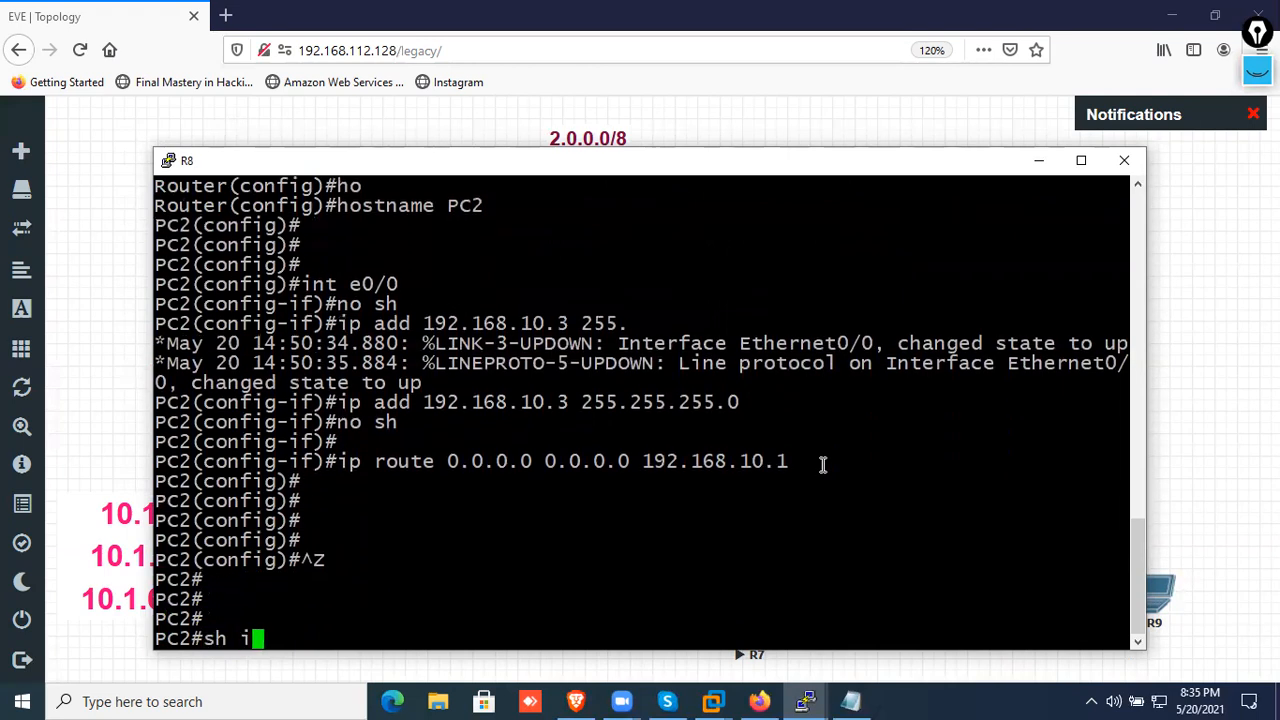
pyautogui.press('Return')
# Display PC2's brief IP interface summary and return to the topology
pyautogui.press('Return')
pyautogui.press('Return')
pyautogui.write('sh ip int br')
pyautogui.press('Return')
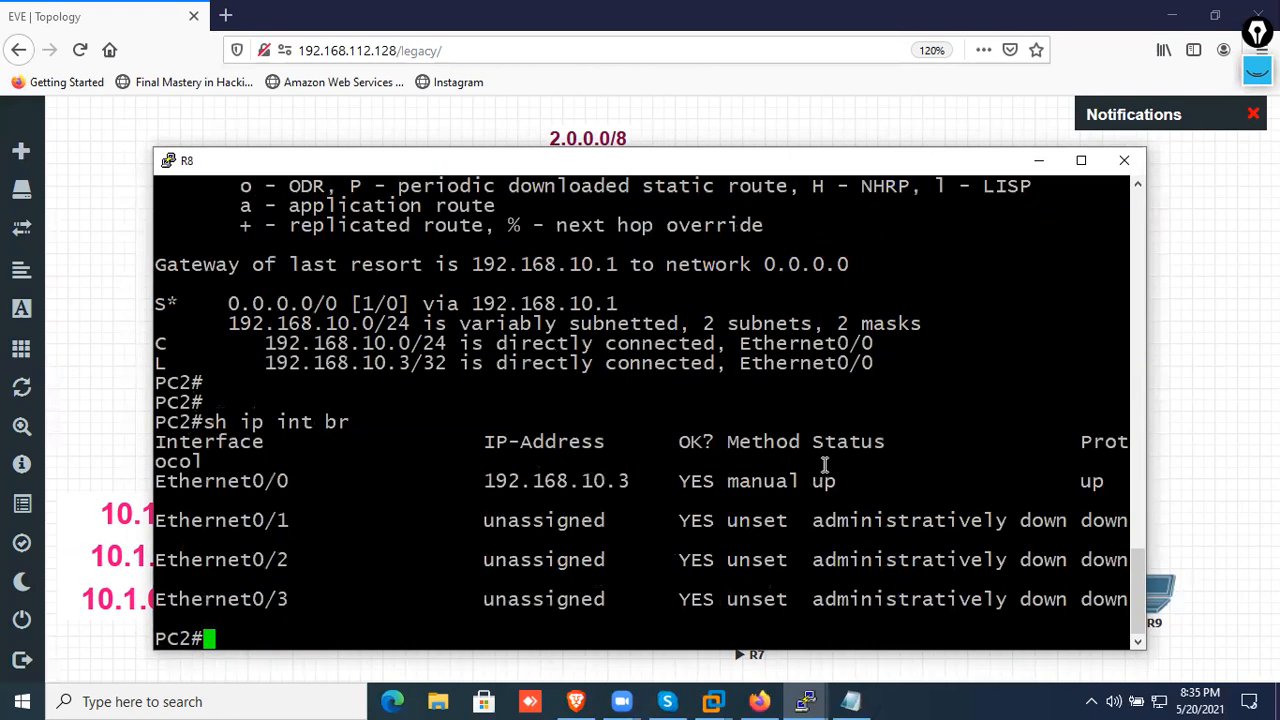
pyautogui.click(1039, 160)
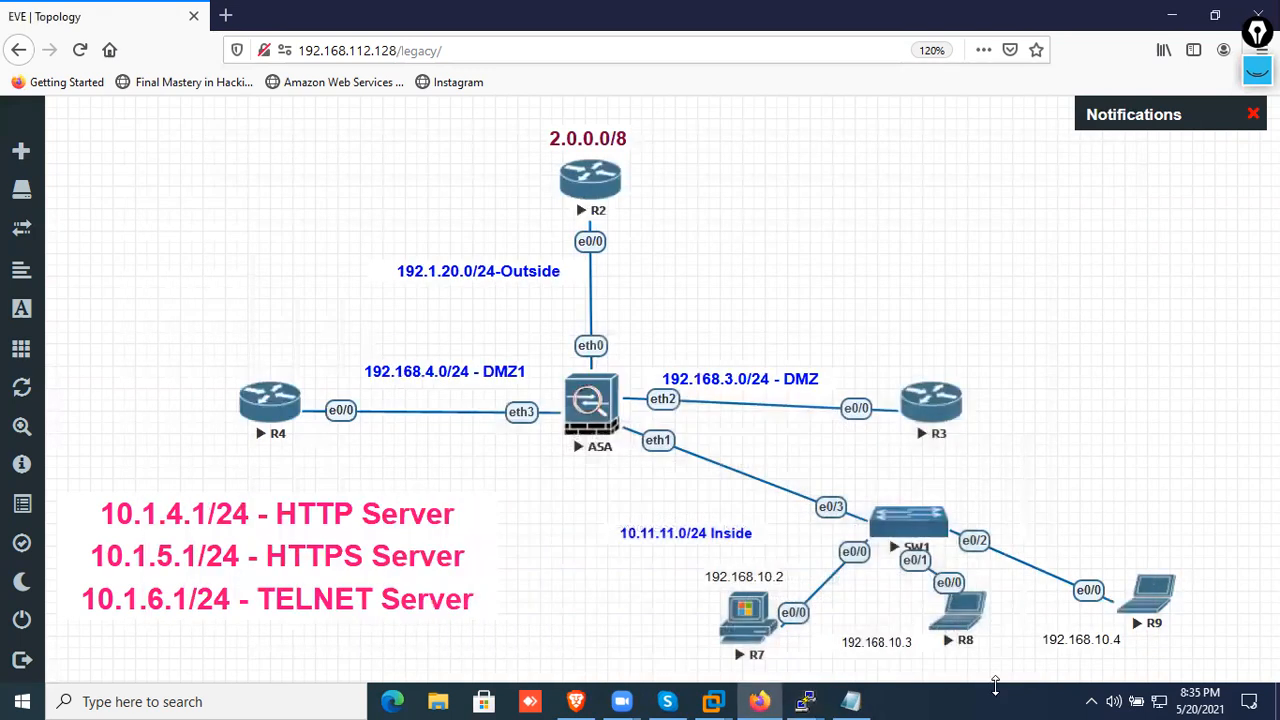
# Open R9's console and decline the initial configuration dialog
pyautogui.click(1155, 600)
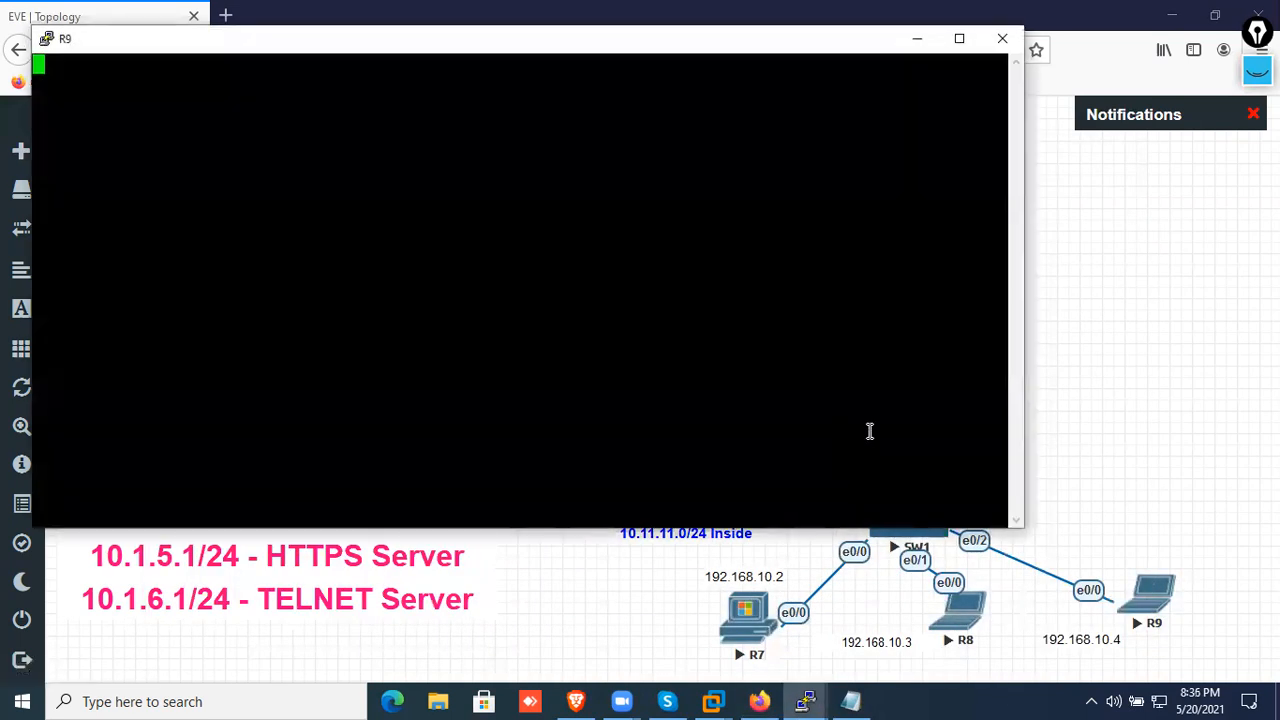
pyautogui.press('Return')
pyautogui.press('Return')
pyautogui.press('Return')
pyautogui.press('Return')
pyautogui.press('Return')
pyautogui.write('no')
pyautogui.press('Return')
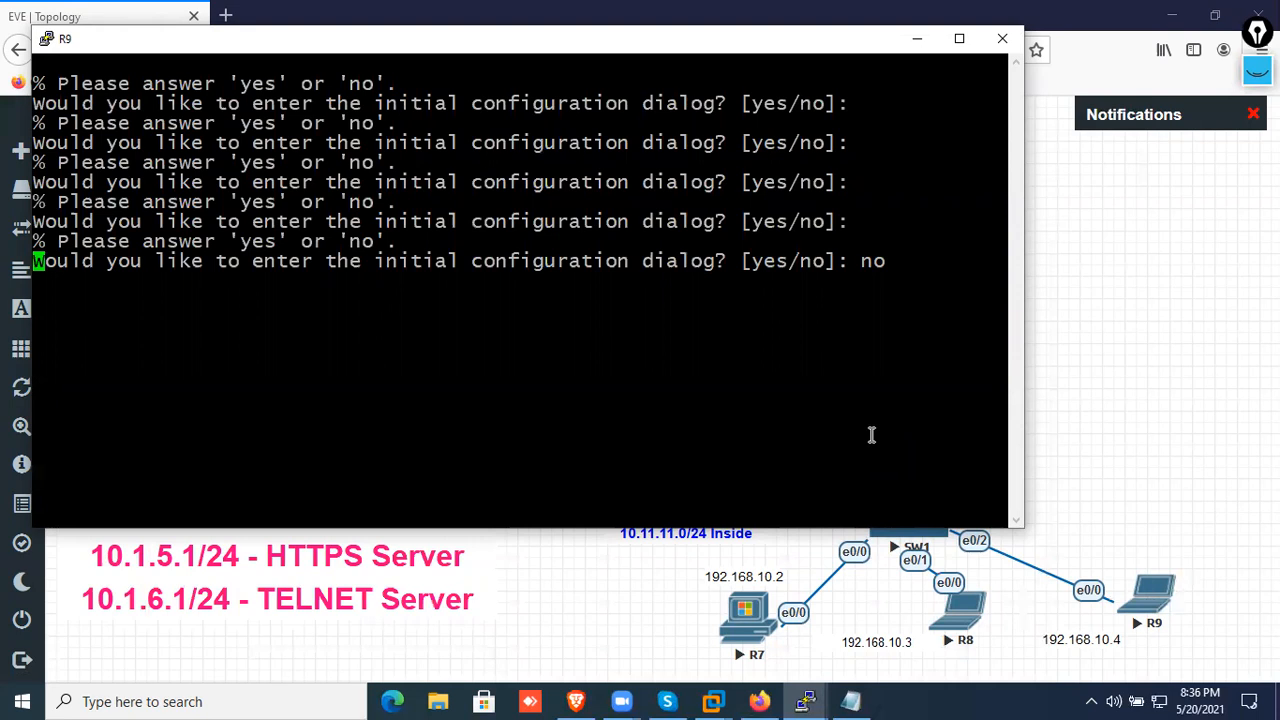
pyautogui.press('Return')
pyautogui.press('Return')
pyautogui.press('Return')
pyautogui.press('Return')
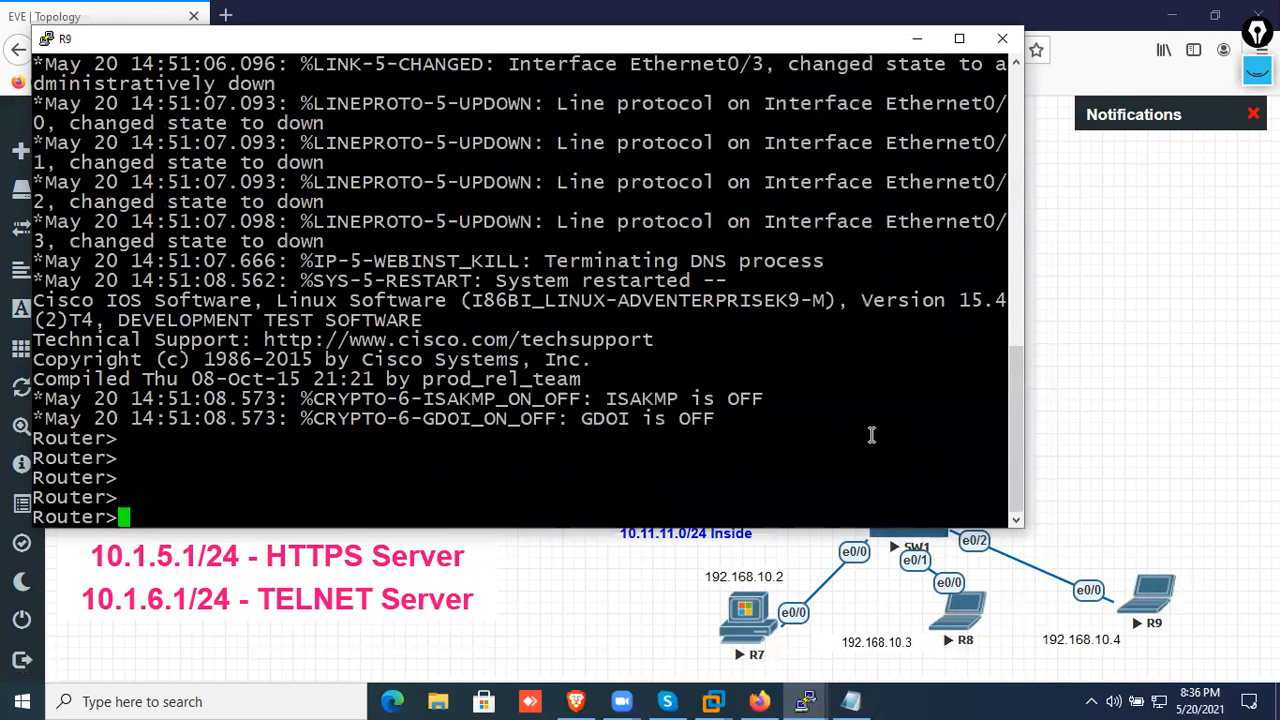
# Enter global configuration mode on R9 and set its hostname to PC3
pyautogui.write('en')
pyautogui.press('Return')
pyautogui.press('Return')
pyautogui.press('Return')
pyautogui.press('Return')
pyautogui.write('conf t')
pyautogui.press('Return')
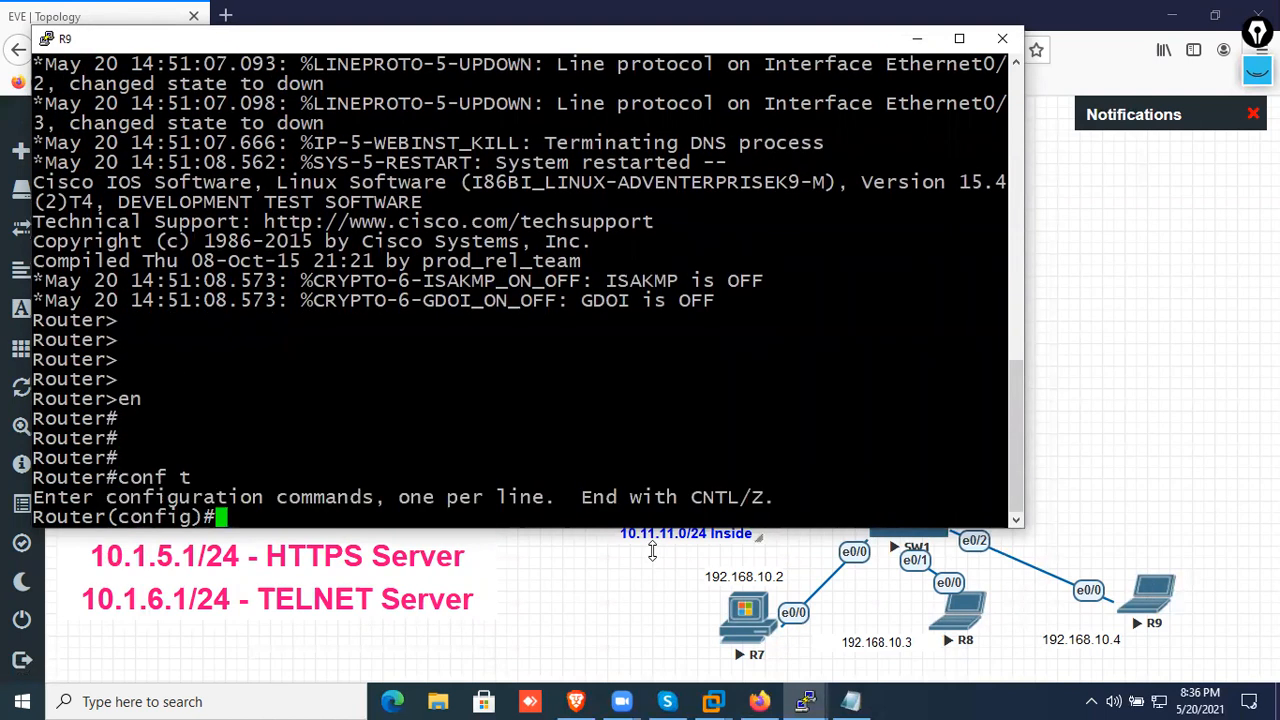
pyautogui.press('Return')
pyautogui.press('Return')
pyautogui.write('ho')
pyautogui.press('Tab')
pyautogui.write('PC3')
pyautogui.press('Return')
pyautogui.press('Return')
pyautogui.press('Return')
pyautogui.press('Return')
pyautogui.press('Return')
# Enable interface e0/0 on PC3 and assign it the address 192.168.10.4 with mask 255.255.255.0
pyautogui.write('int e0/0')
pyautogui.press('Return')
pyautogui.write('no sh')
pyautogui.press('Return')
pyautogui.write('ip add 192.168.10.')
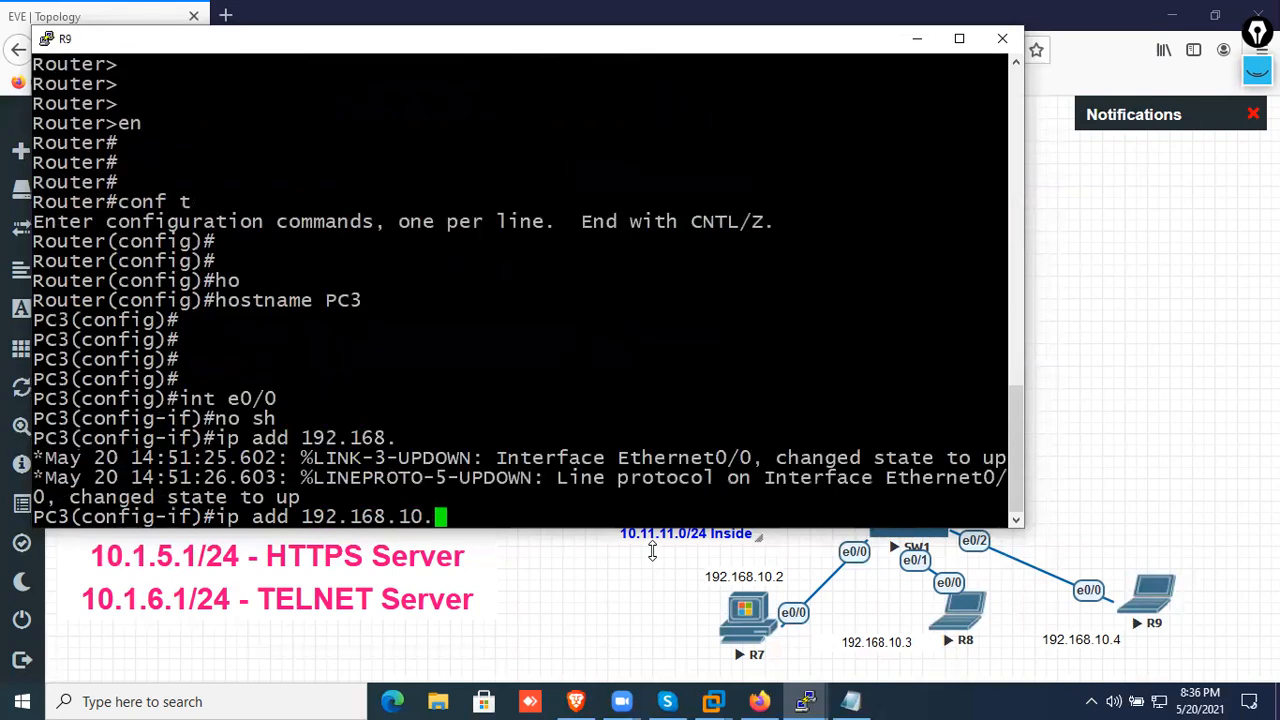
pyautogui.write('4 255.2')
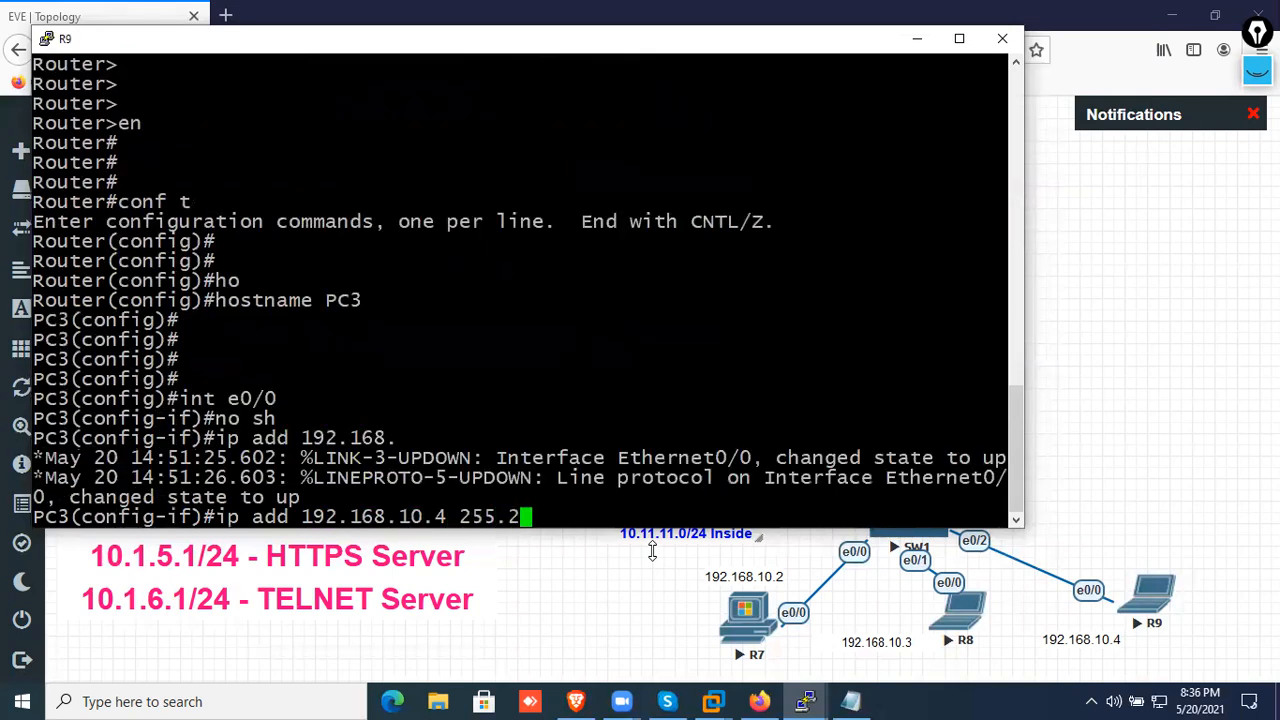
pyautogui.write('55.255.0')
pyautogui.press('Return')
pyautogui.write('no sh')
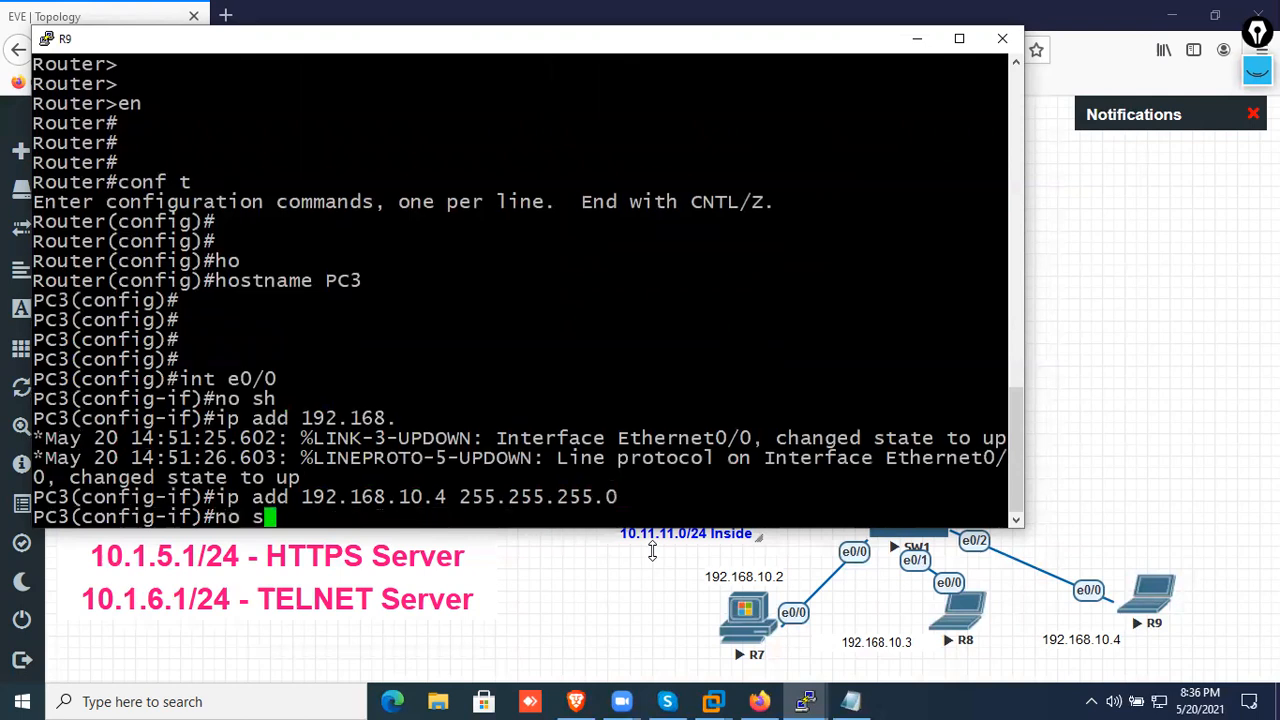
pyautogui.press('Return')
pyautogui.press('Return')
pyautogui.press('Return')
# Add the default route 0.0.0.0 0.0.0.0 on PC3 with next hop 192.168.10.1
pyautogui.write('ip route')
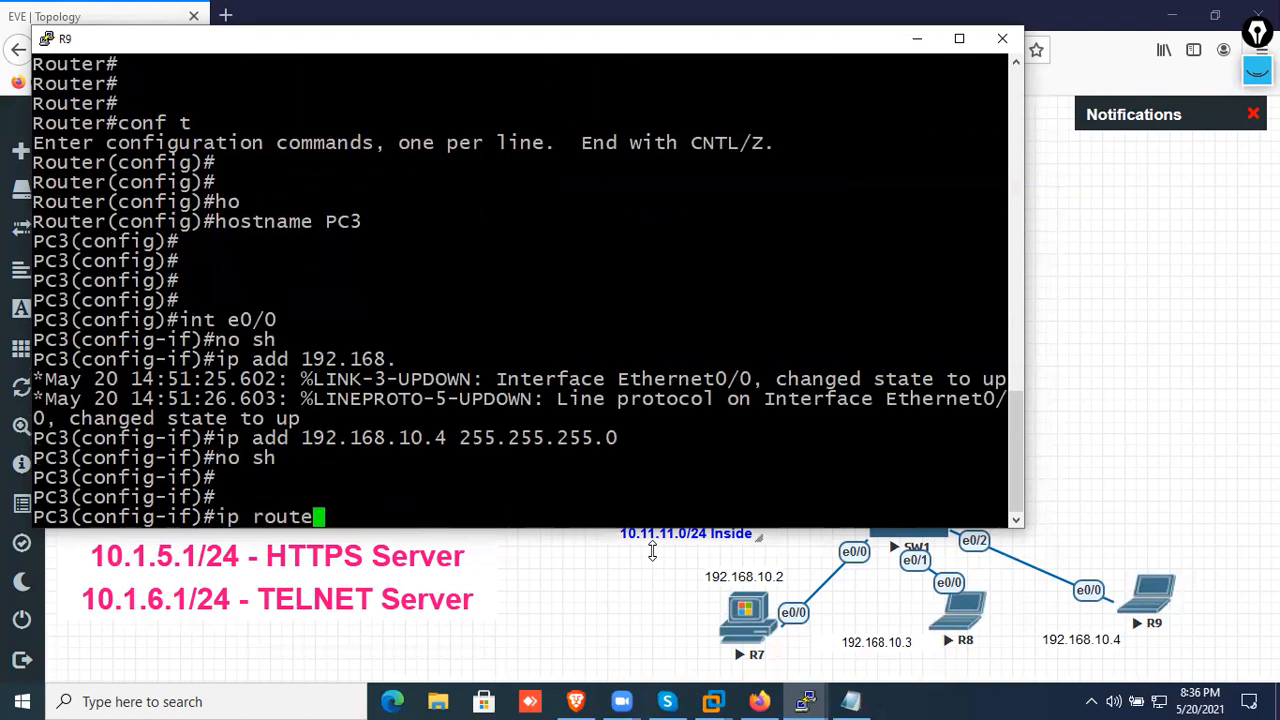
pyautogui.write(' 0.0.0.0 0.0.0.0 192.168.10.2')
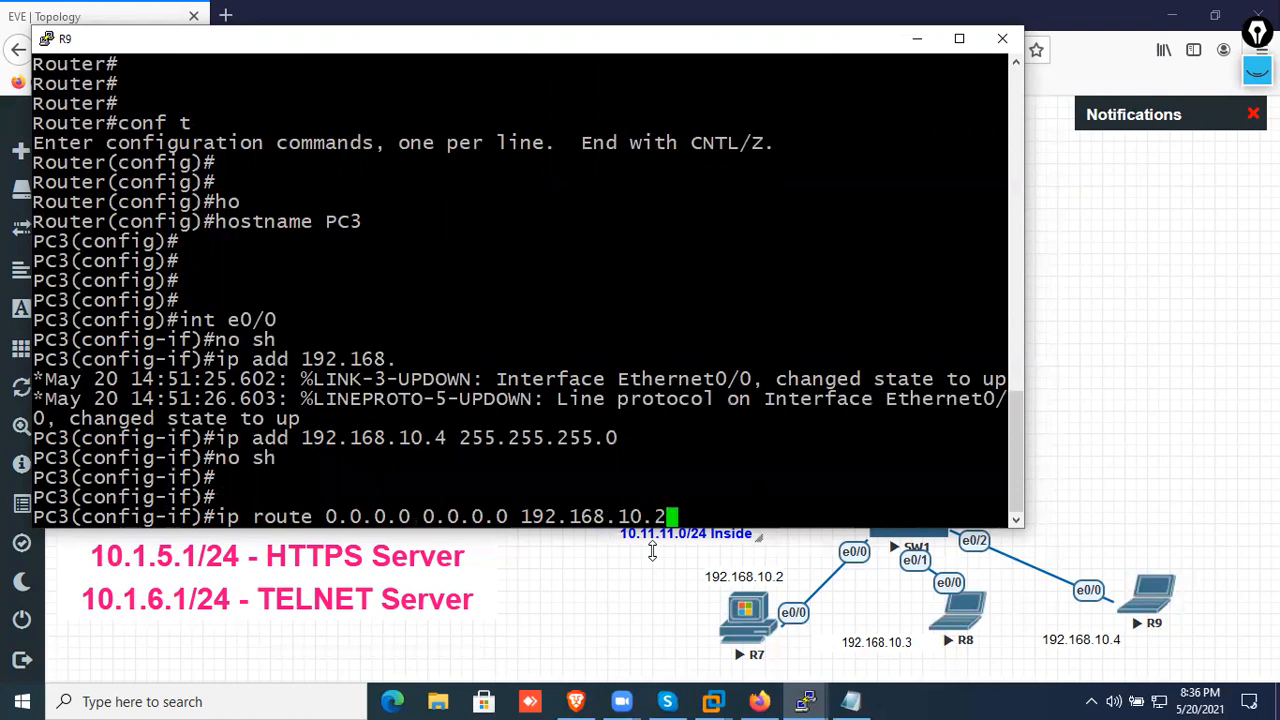
pyautogui.press('BackSpace')
pyautogui.write('1')
pyautogui.press('Return')
pyautogui.press('Return')
pyautogui.press('Return')
pyautogui.press('Return')
# Leave configuration mode on PC3 and display its IP routing table
pyautogui.hotkey('ctrl', 'z')
pyautogui.press('Return')
pyautogui.press('Return')
pyautogui.press('Return')
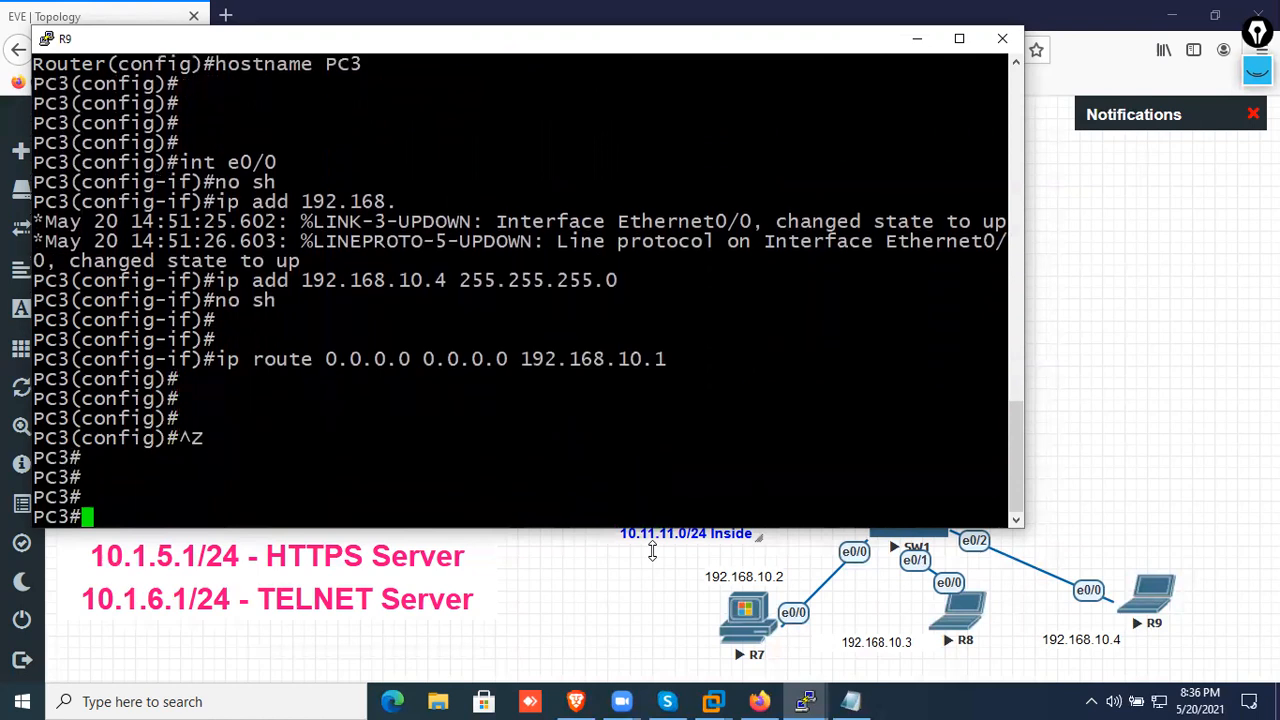
pyautogui.press('Return')
pyautogui.write('sh ip rpu')
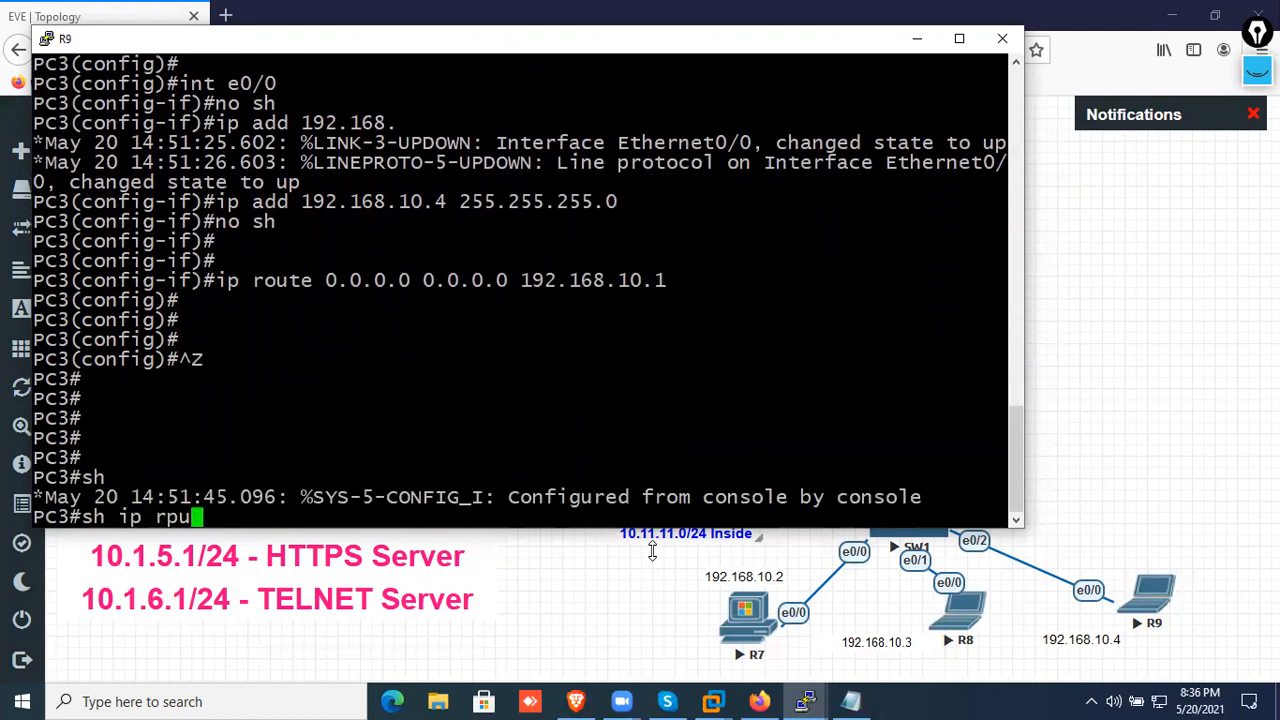
pyautogui.write('te')
pyautogui.press('Return')
pyautogui.press('Up')
pyautogui.press('Left')
pyautogui.press('Left')
pyautogui.press('Left')
pyautogui.press('BackSpace')
pyautogui.press('Return')
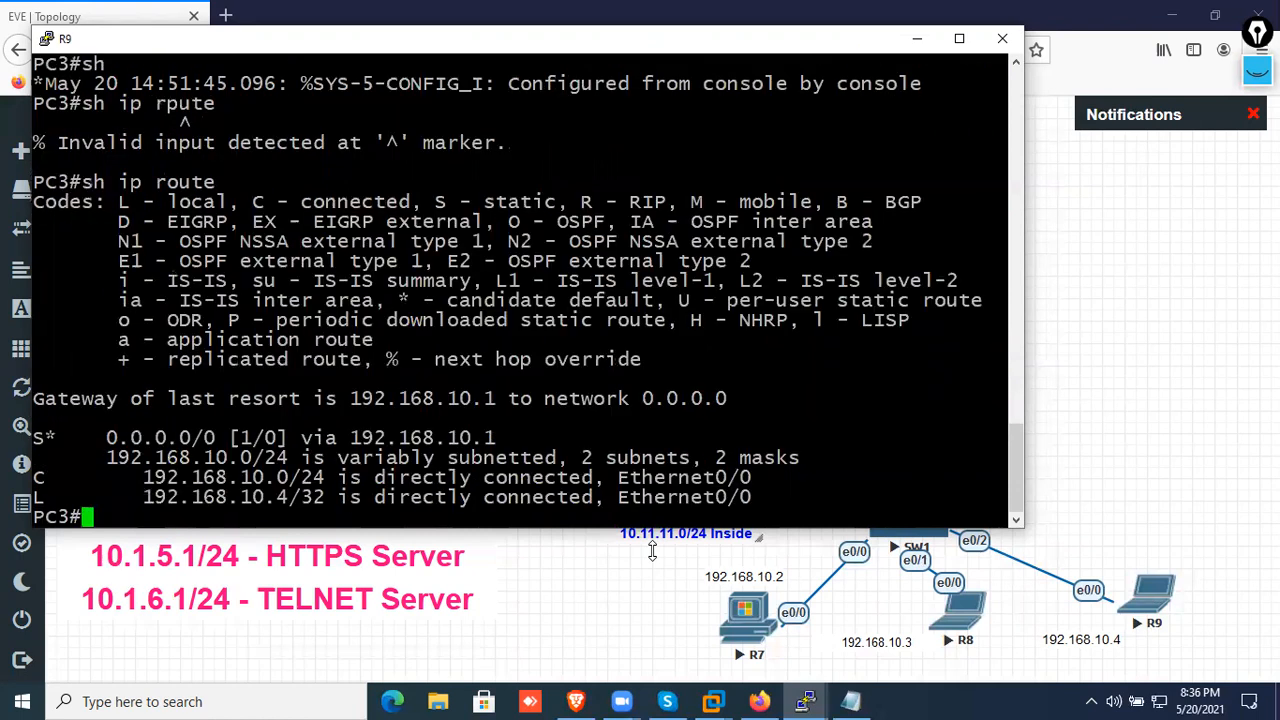
# Open the ASA's console from the topology and enter global configuration mode, leaving the enable password blank and skipping the anonymous reporting question
pyautogui.click(1167, 450)
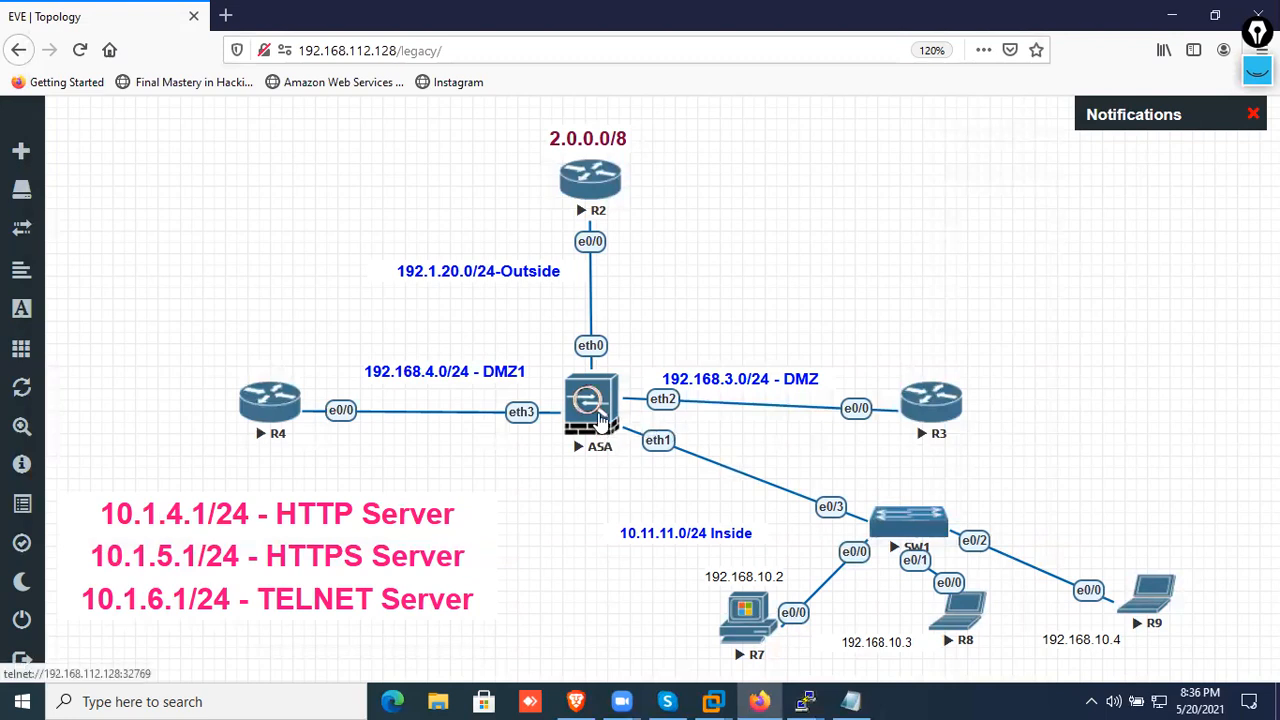
pyautogui.click(601, 420)
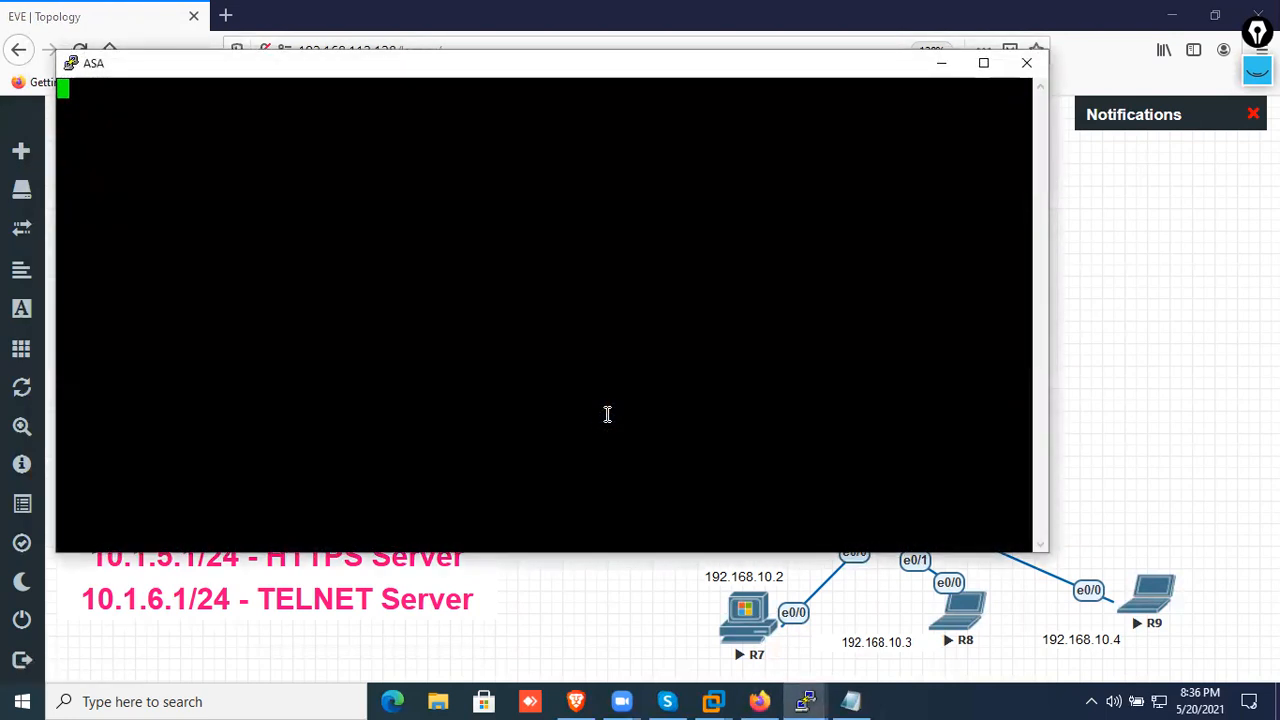
pyautogui.press('Return')
pyautogui.press('Return')
pyautogui.press('Return')
pyautogui.press('Return')
pyautogui.write('en')
pyautogui.press('Return')
pyautogui.press('Return')
pyautogui.press('Return')
pyautogui.press('Return')
pyautogui.write('conf t')
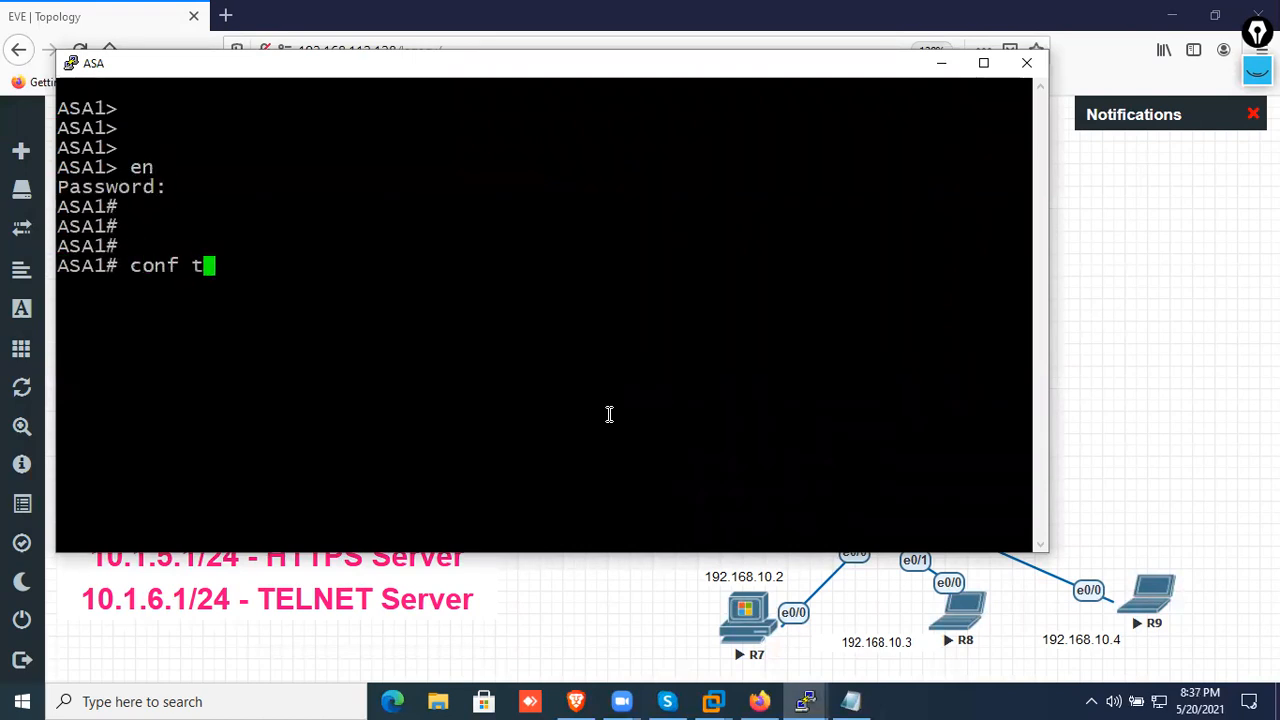
pyautogui.press('Return')
pyautogui.press('Return')
pyautogui.press('Return')
pyautogui.press('Return')
pyautogui.press('Return')
pyautogui.press('Return')
# Enable interface e1 on the ASA and remove its IP address
pyautogui.write('int e')
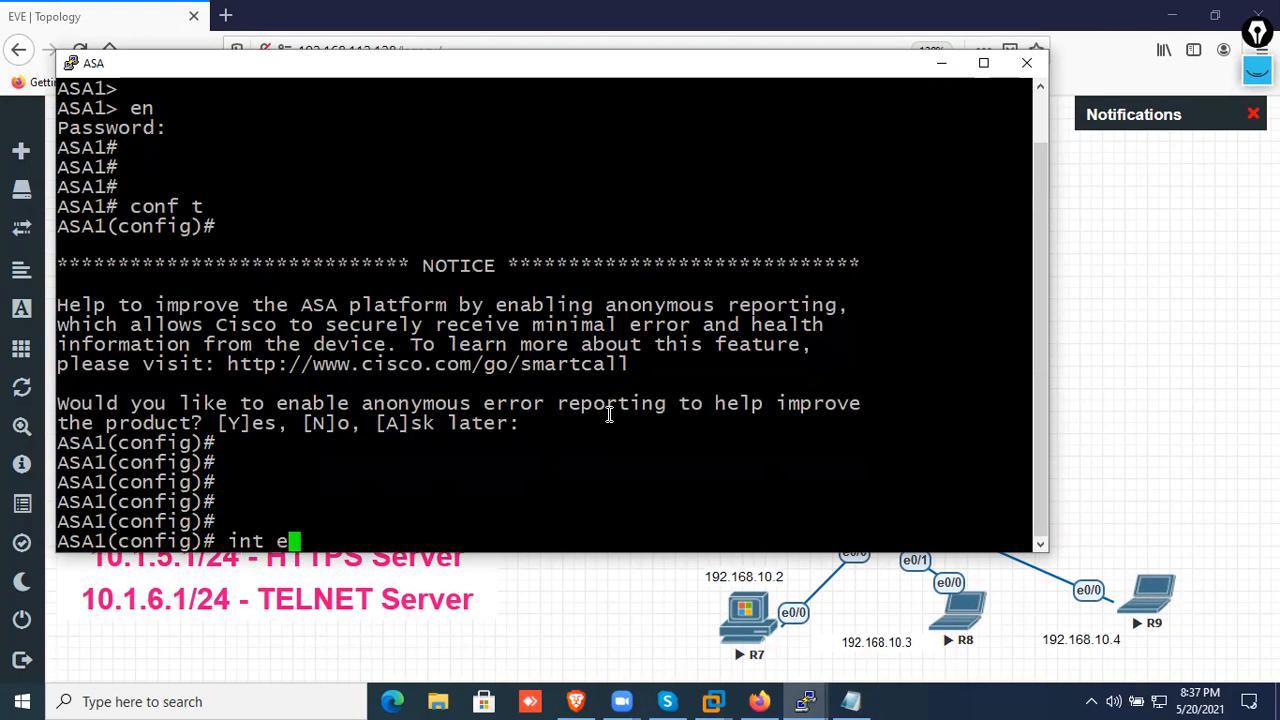
pyautogui.write('0/1')
pyautogui.press('BackSpace')
pyautogui.press('BackSpace')
pyautogui.press('BackSpace')
pyautogui.write('1')
pyautogui.press('Return')
pyautogui.write('no sh')
pyautogui.press('Return')
pyautogui.write('no ip add')
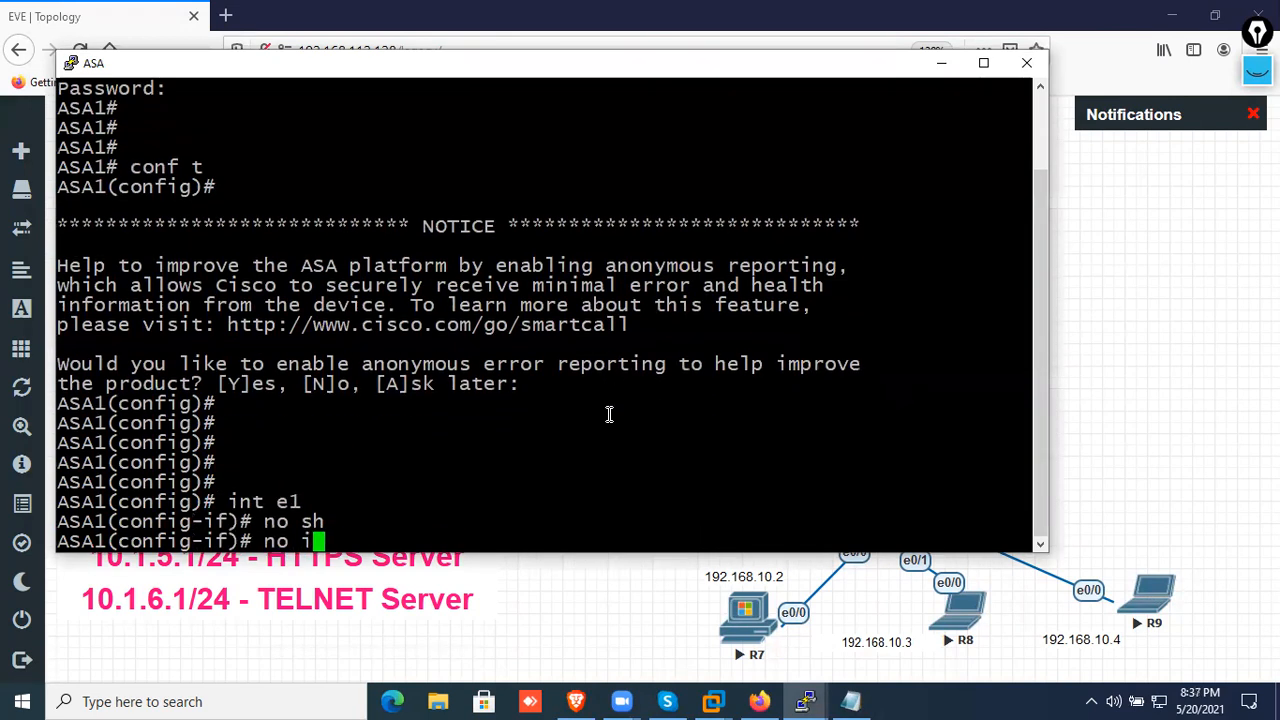
pyautogui.press('Return')
# Assign the IP address 192.168.10.1 with mask 255.255.255.0 to interface e1 on the ASA
pyautogui.write('192.1')
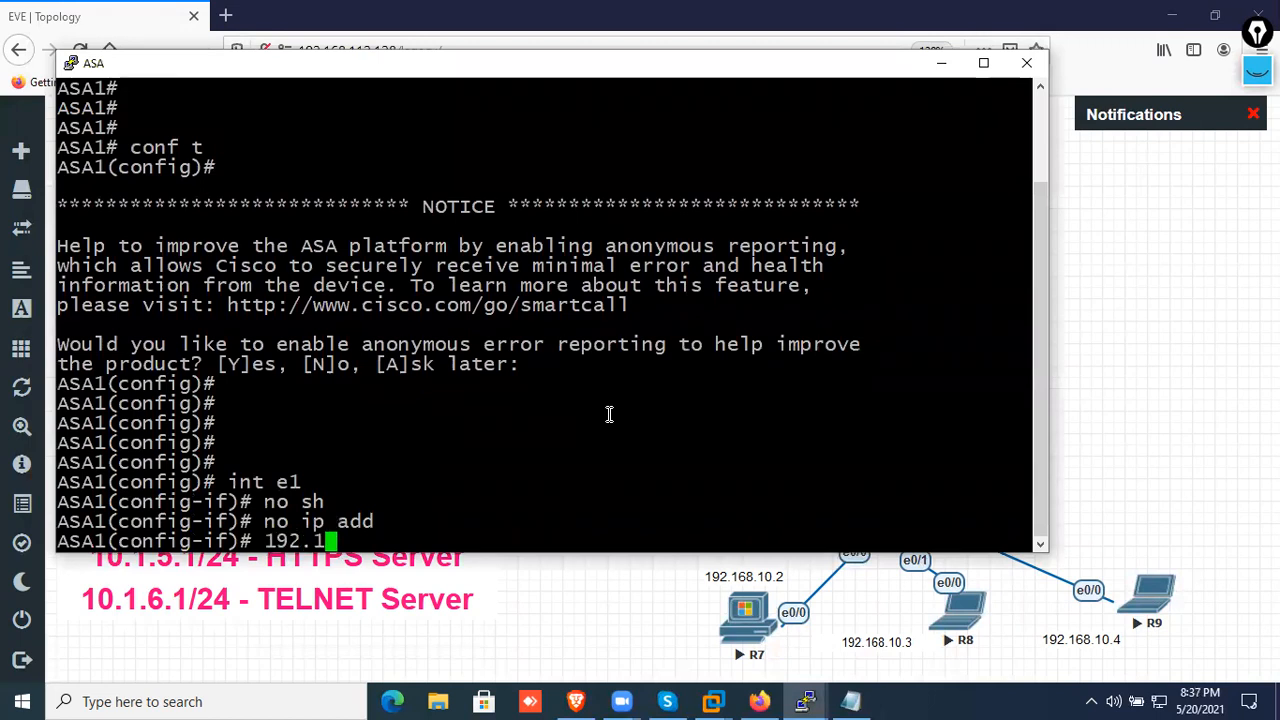
pyautogui.write('68.10.1')
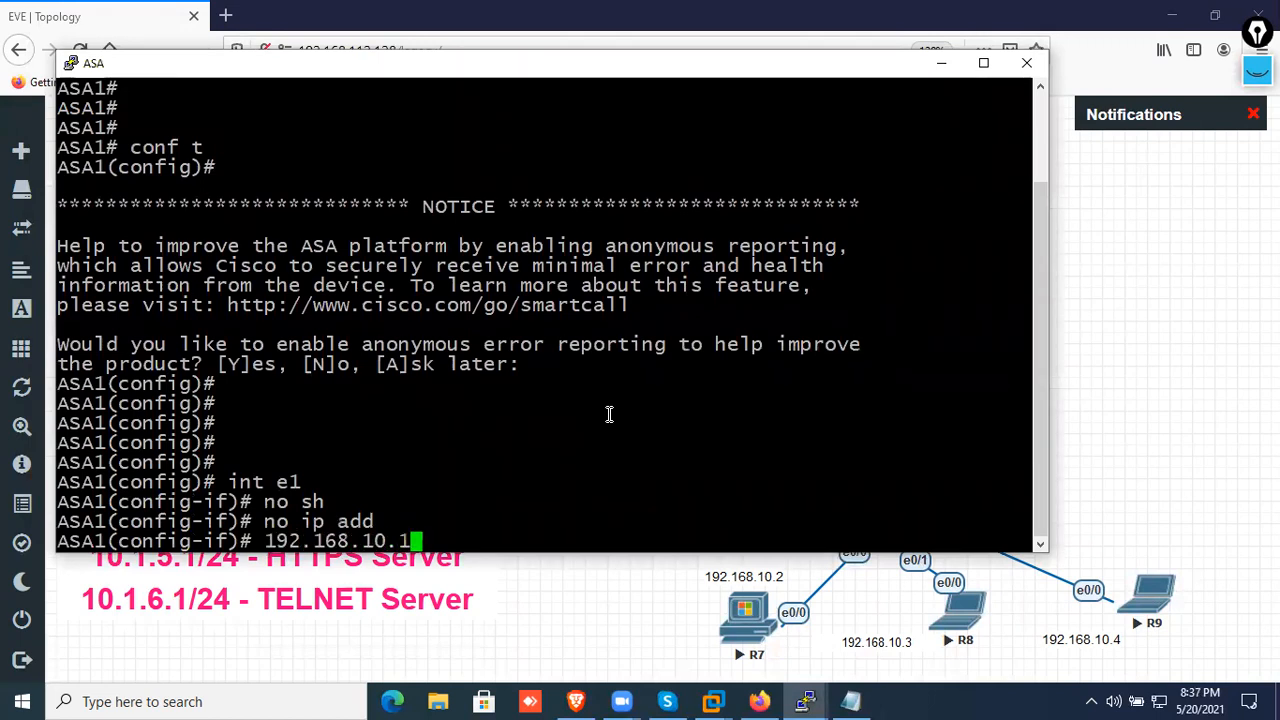
pyautogui.write(' 255.255.255.255.0')
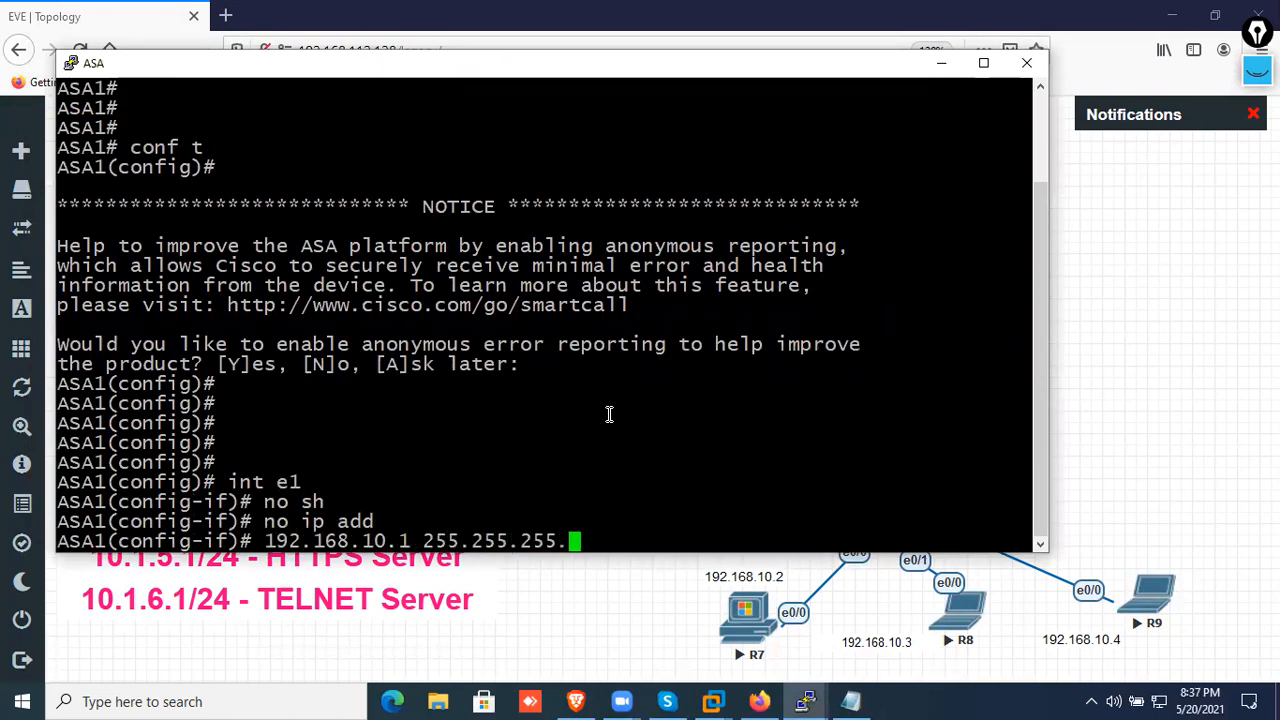
pyautogui.press('Return')
pyautogui.press('Up')
pyautogui.press('Left')
pyautogui.press('Left')
pyautogui.press('Left')
pyautogui.press('Left')
pyautogui.press('Left')
pyautogui.press('Left')
pyautogui.press('Left')
pyautogui.press('Left')
pyautogui.press('Left')
pyautogui.press('Left')
pyautogui.press('Left')
pyautogui.press('Left')
pyautogui.press('Left')
pyautogui.press('Left')
pyautogui.press('Left')
pyautogui.press('Left')
pyautogui.press('Left')
pyautogui.press('Left')
pyautogui.press('Left')
pyautogui.press('Left')
pyautogui.write('ip add')
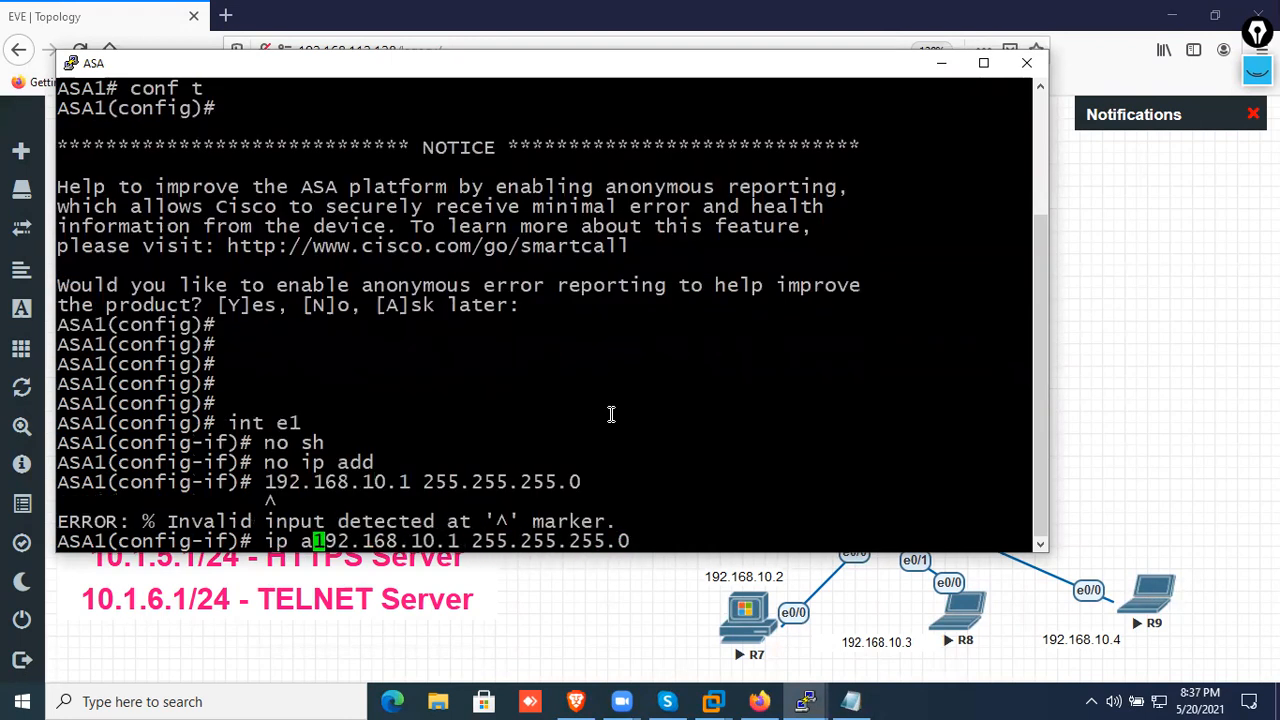
pyautogui.press('Return')
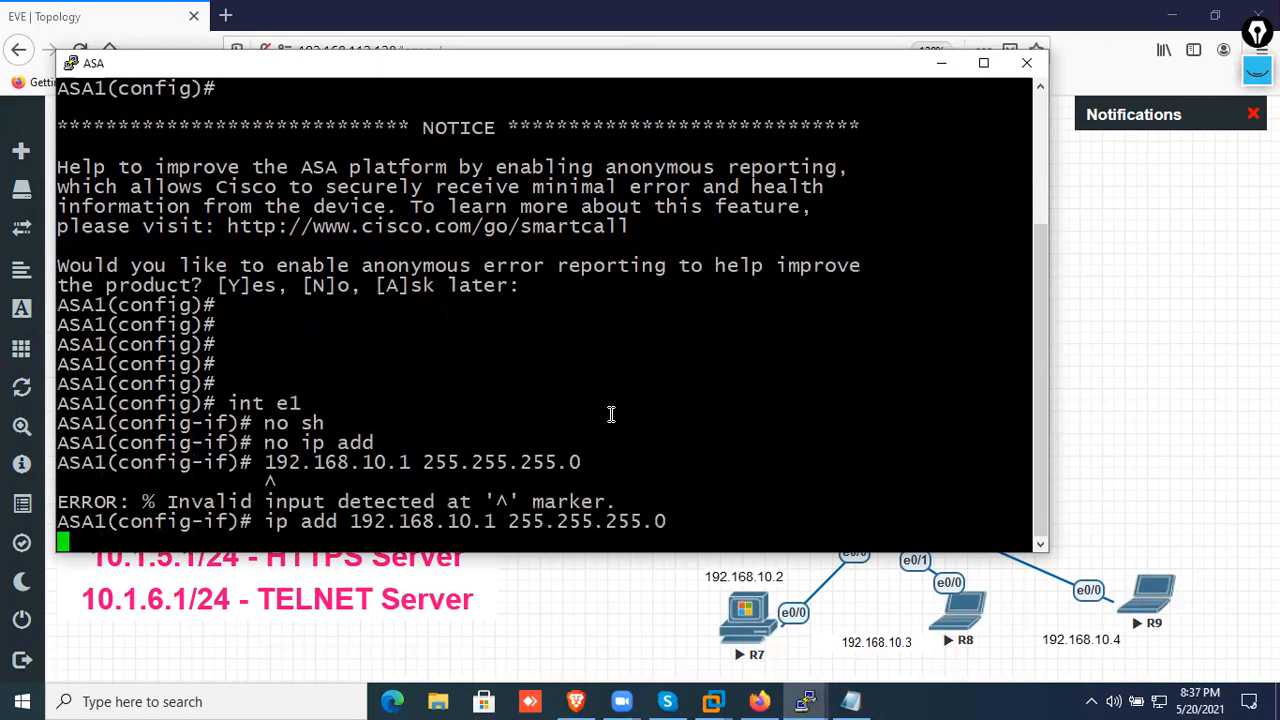
# Display the brief IP summary of the ASA's interfaces to check the address on e1
pyautogui.press('Return')
pyautogui.press('Return')
pyautogui.press('Return')
pyautogui.press('Return')
pyautogui.press('Return')
pyautogui.press('Return')
pyautogui.press('Return')
pyautogui.press('Return')
pyautogui.write('sh int ip br')
pyautogui.press('Return')
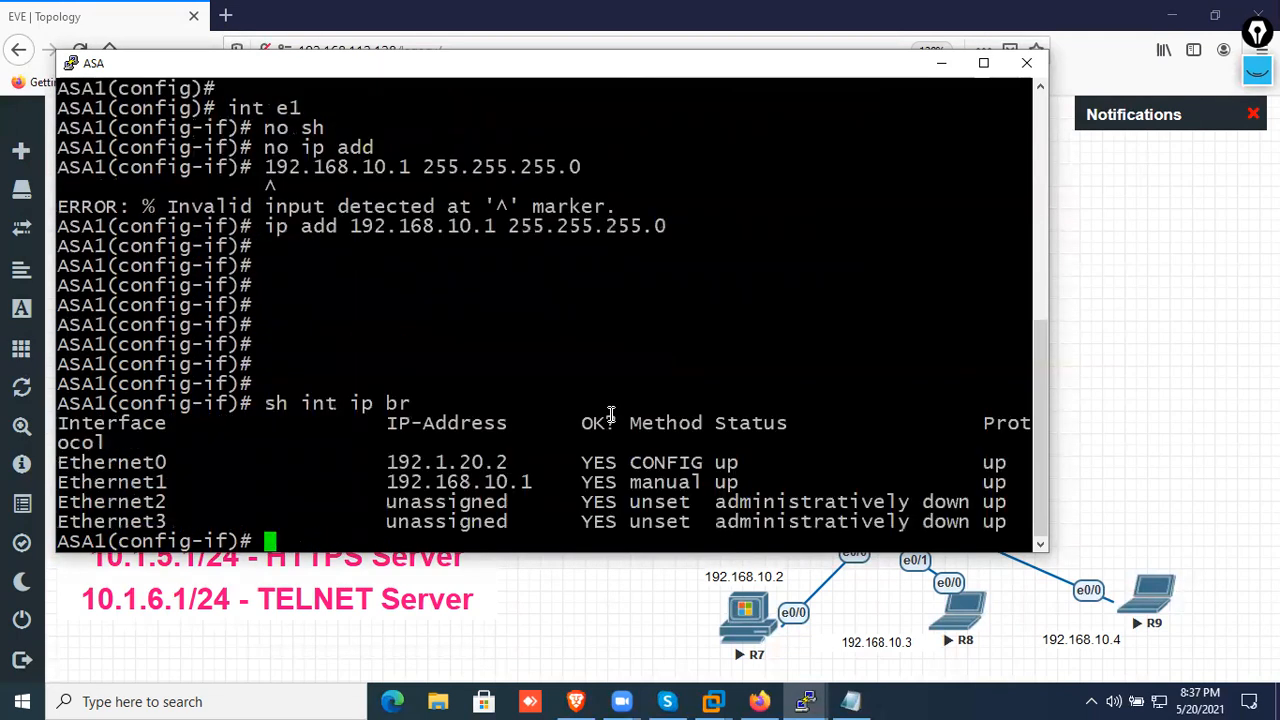
# Display the ASA's interface names and security levels with the nameif show command
pyautogui.press('Return')
pyautogui.press('Return')
pyautogui.press('Return')
pyautogui.write('sh nameif')
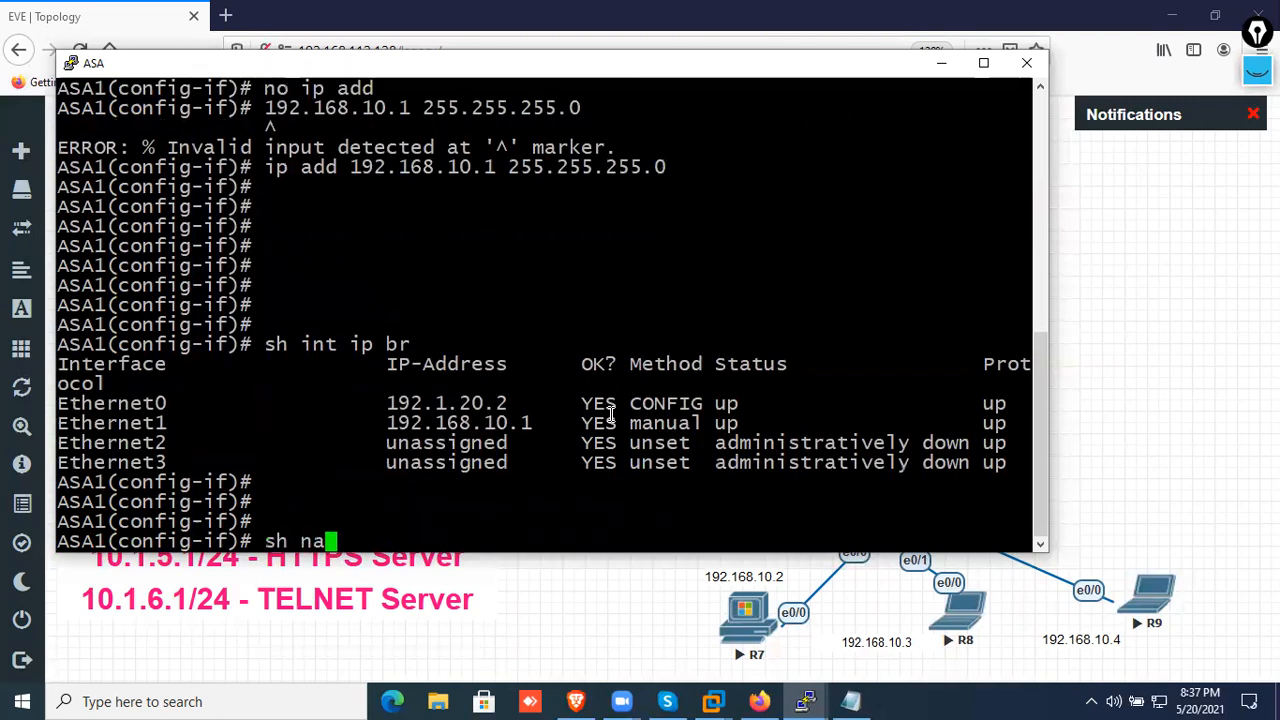
pyautogui.press('Return')
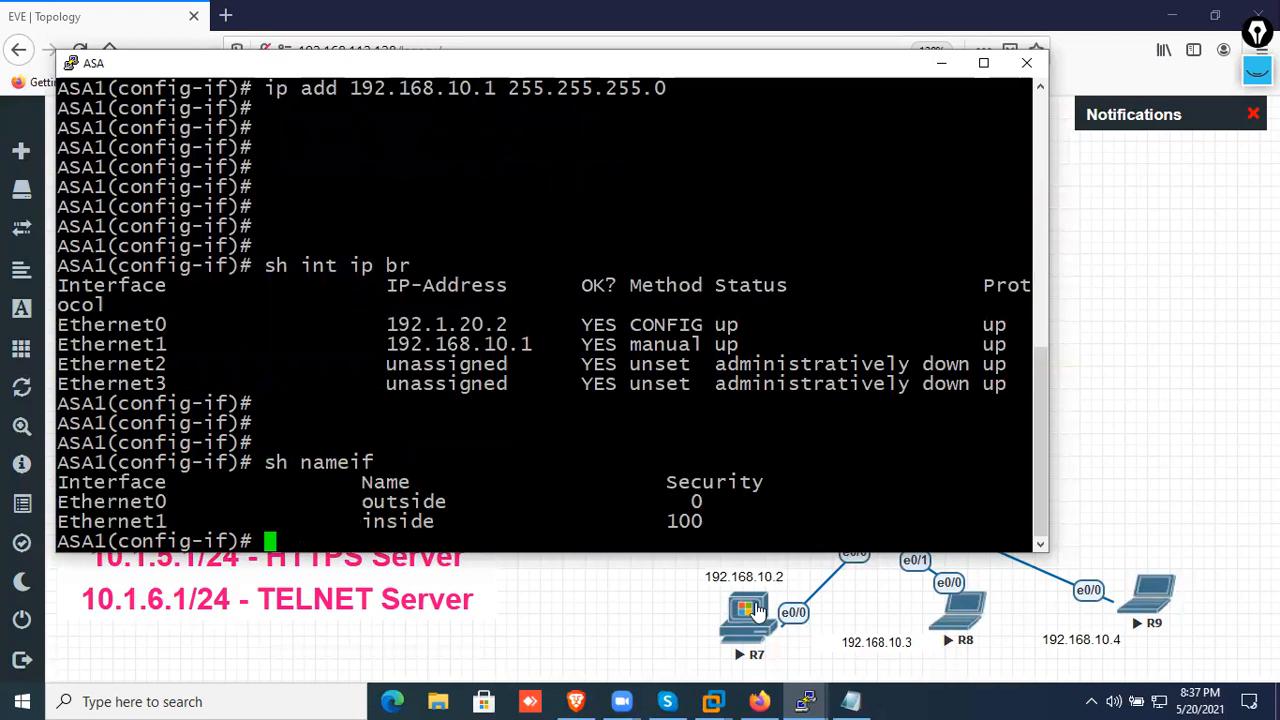
# Switch to PC2's console (R8), ping the gateway 192.168.10.1, and minimize the console
pyautogui.click(757, 612)
pyautogui.moveTo(812, 700)
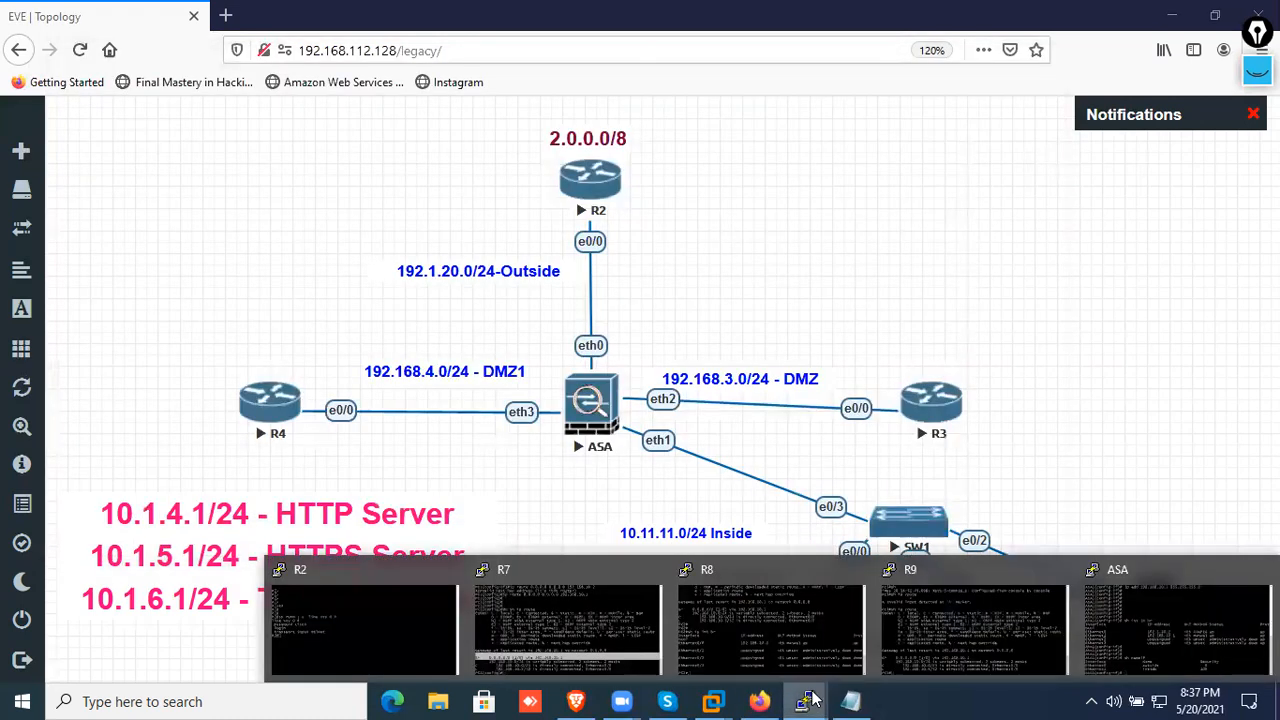
pyautogui.click(785, 645)
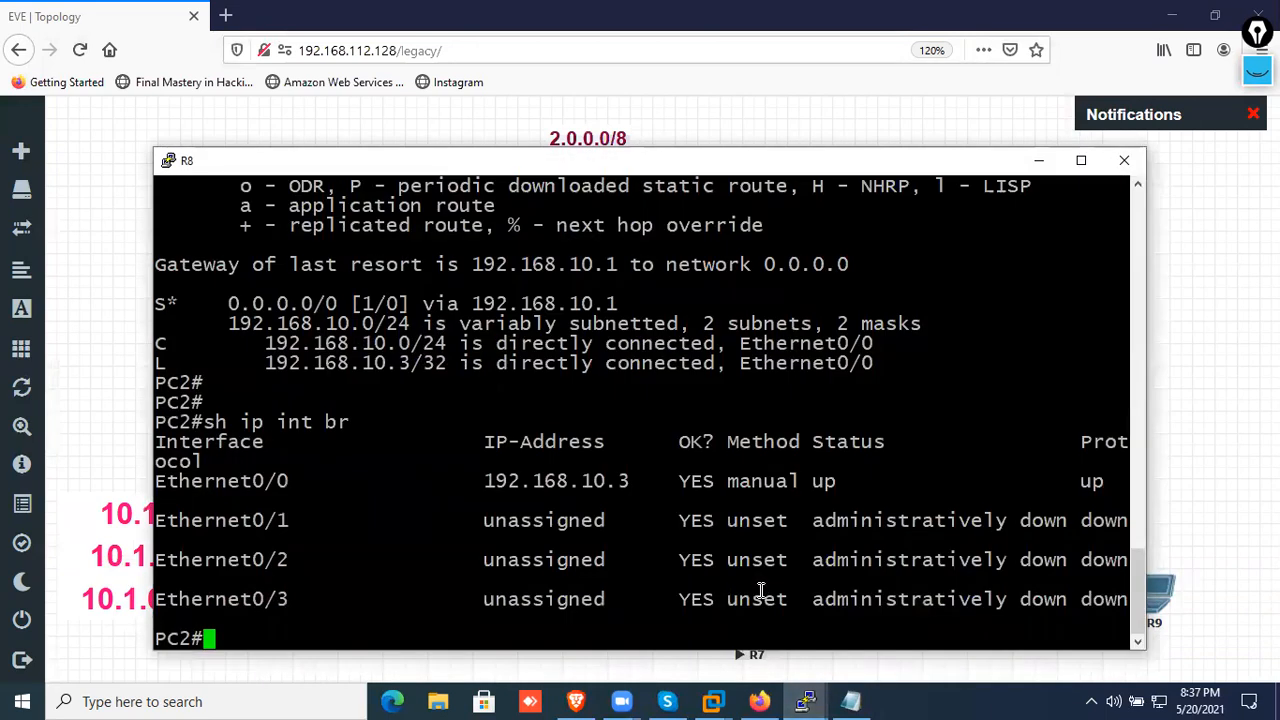
pyautogui.write('ping 192.1')
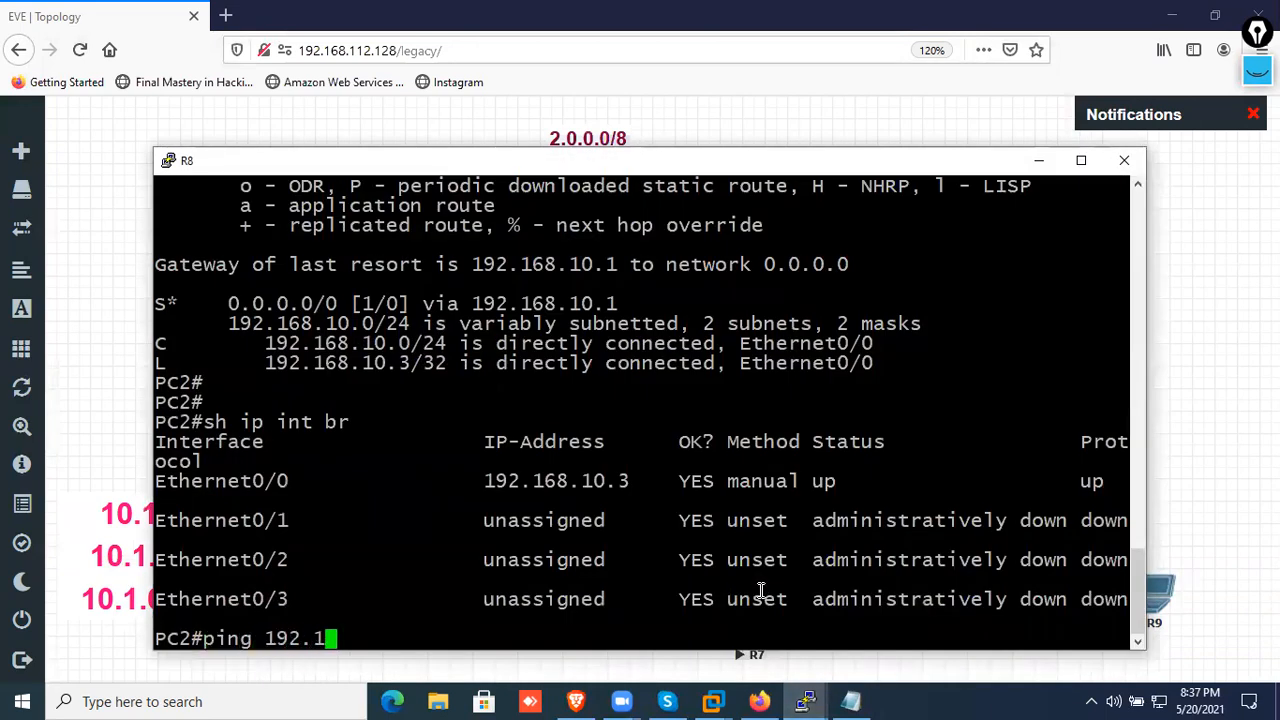
pyautogui.write('68.10.1')
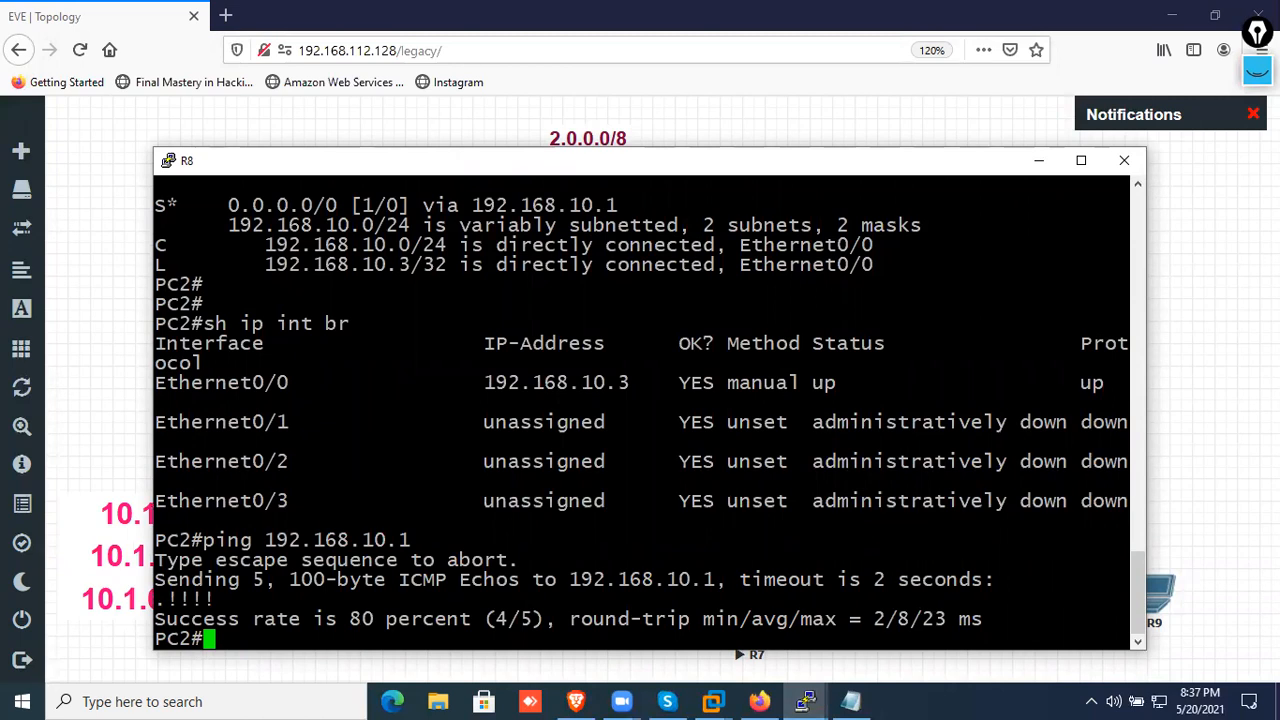
pyautogui.click(1039, 160)
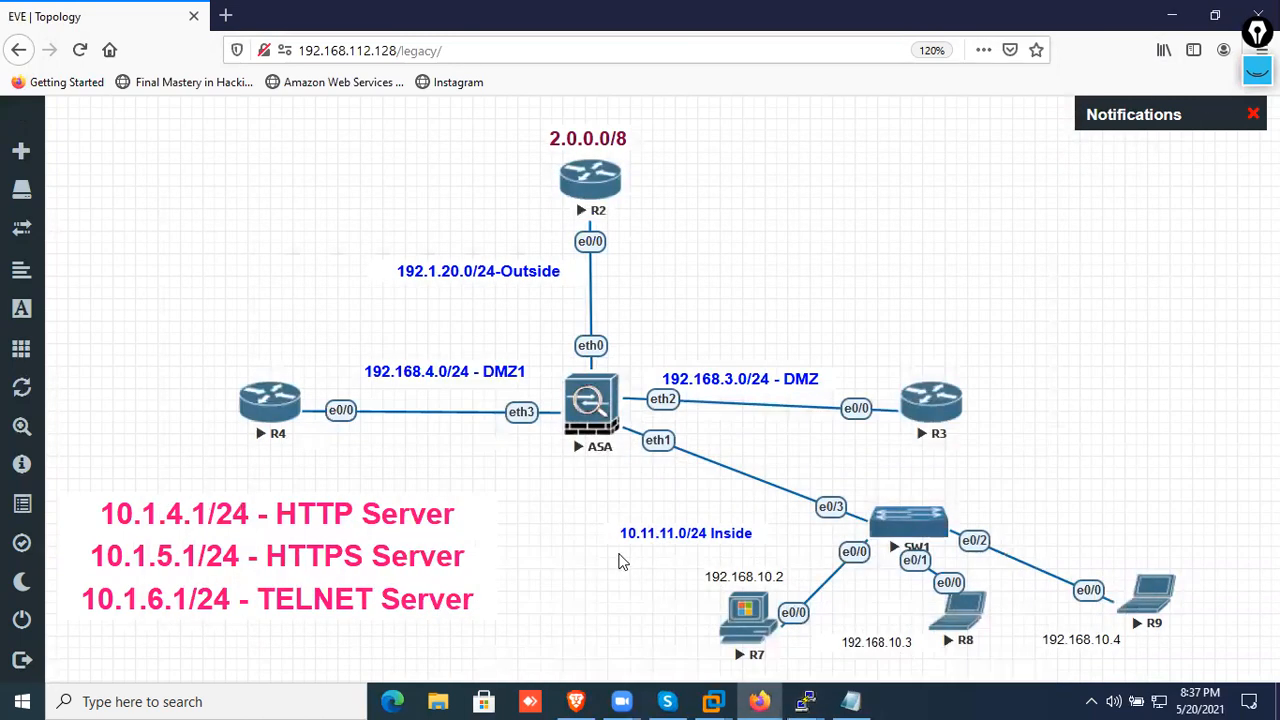
# In the Notepad notes, change the IN-NET object's subnet address to 192.168.10.0, keeping the mask 255.255.255.0
pyautogui.moveTo(812, 700)
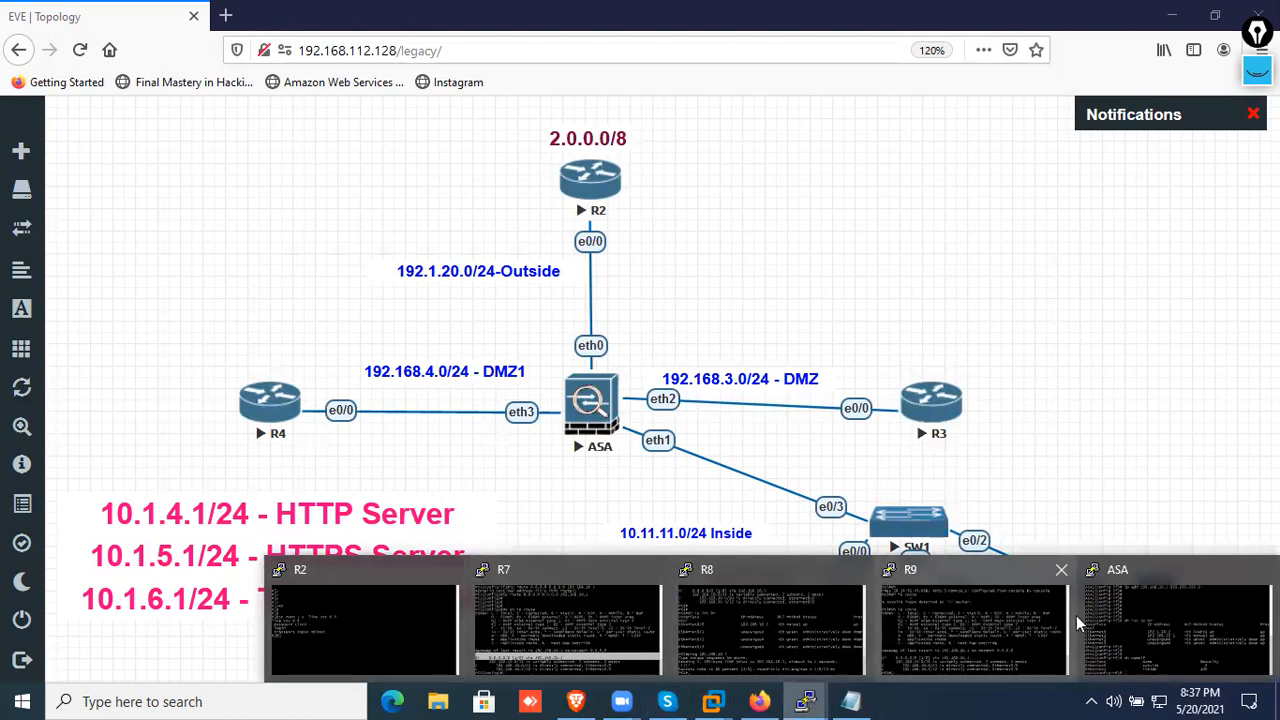
pyautogui.click(1106, 625)
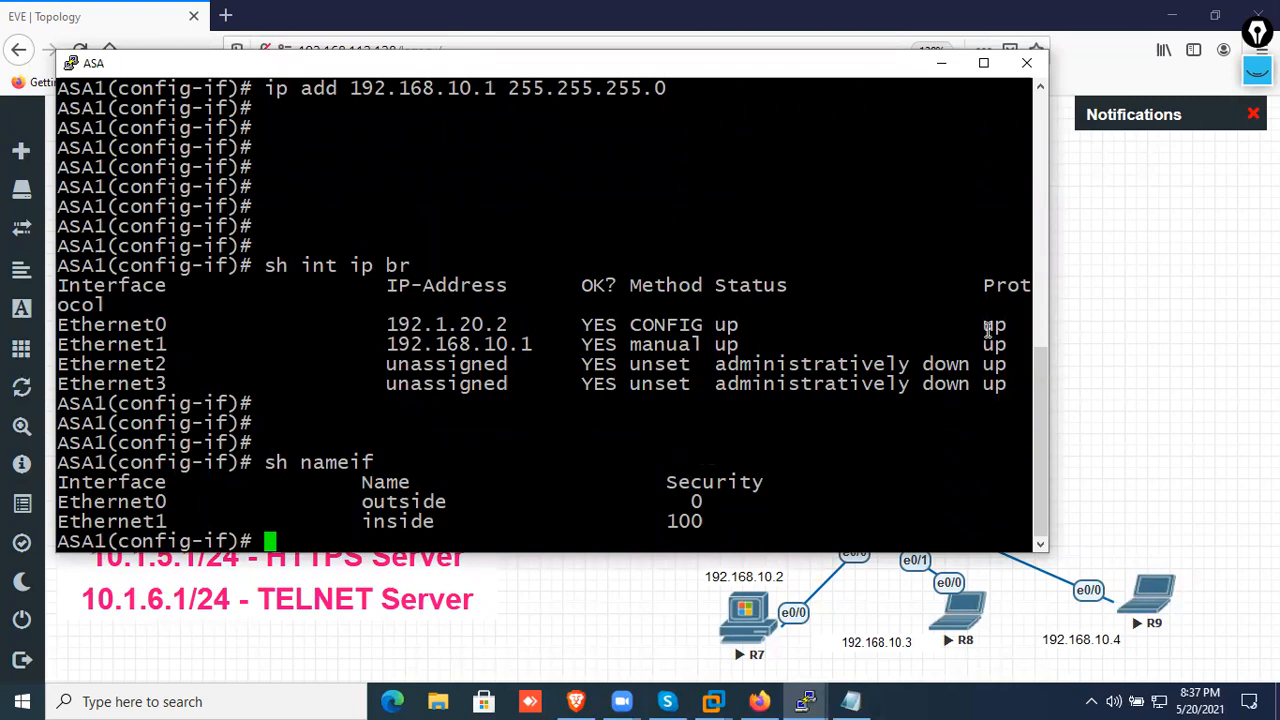
pyautogui.click(851, 701)
pyautogui.click(372, 472)
pyautogui.moveTo(348, 474); pyautogui.dragTo(155, 483)
pyautogui.write('192.168.')
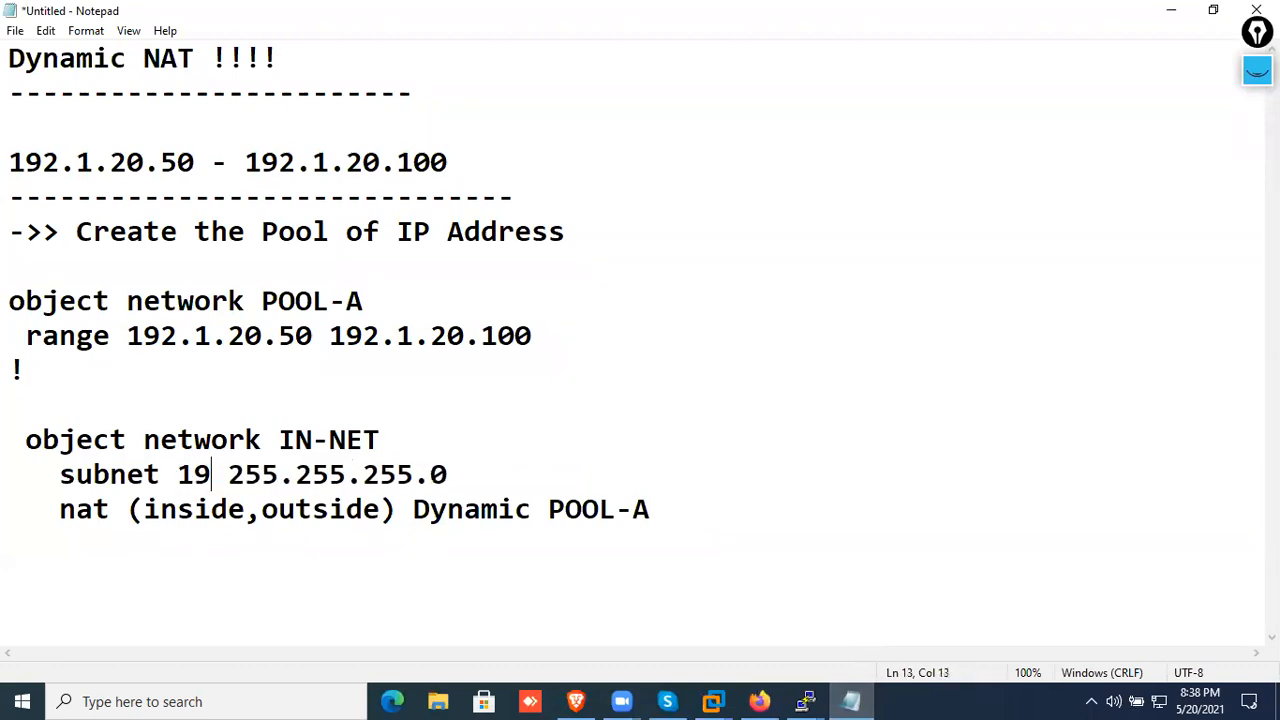
pyautogui.write('10.0')
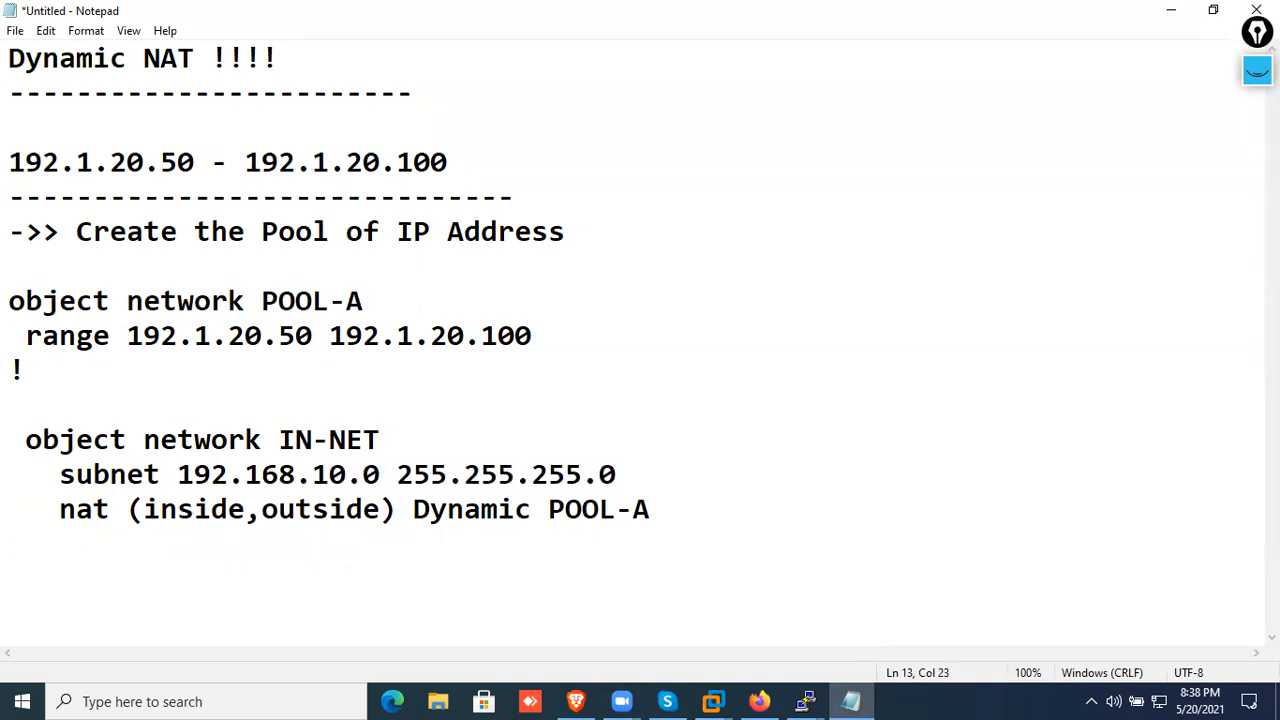
# Copy the POOL-A object and range commands from the notes and switch to the ASA's console
pyautogui.moveTo(636, 330); pyautogui.dragTo(8, 300)
pyautogui.rightClick(8, 318)
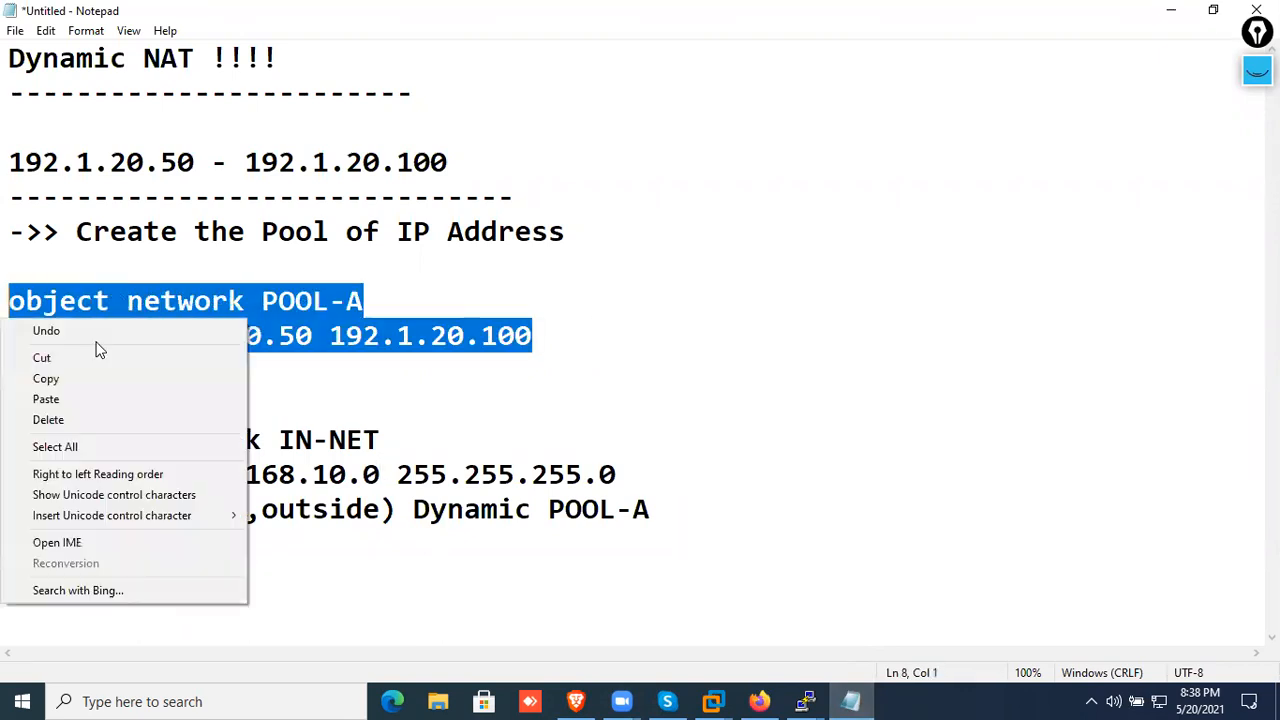
pyautogui.click(99, 377)
pyautogui.click(762, 701)
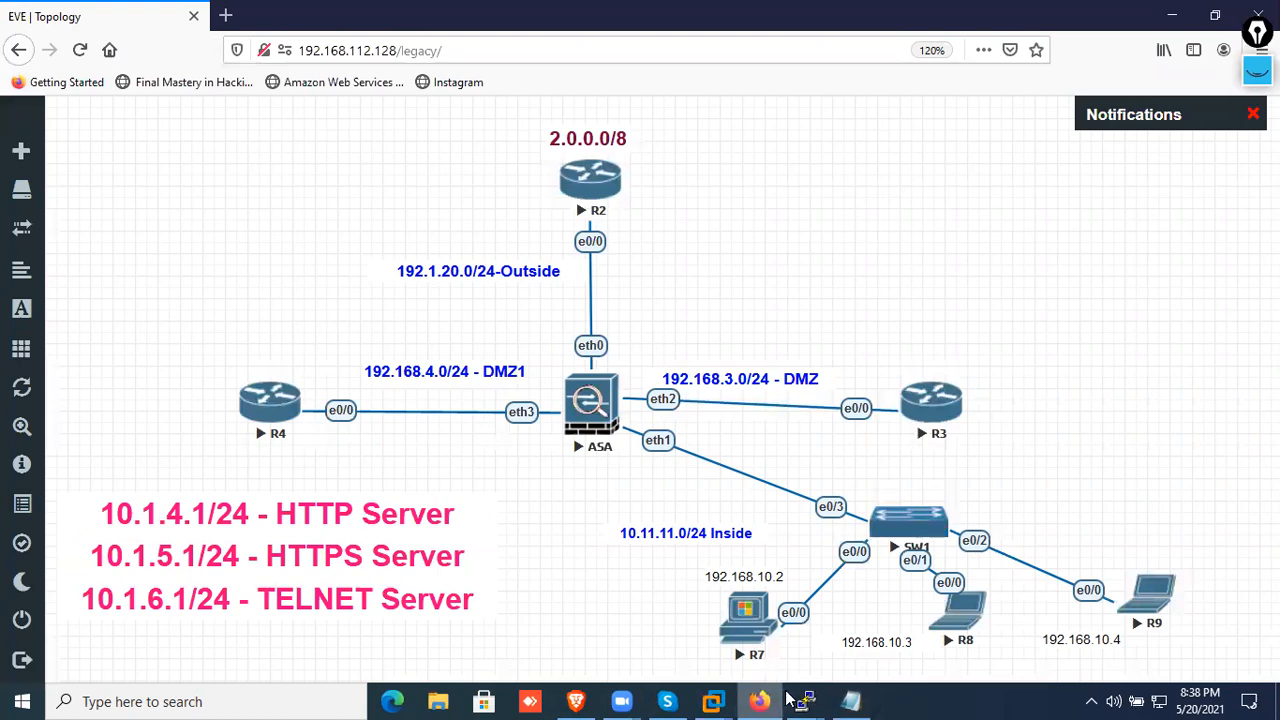
pyautogui.moveTo(805, 700)
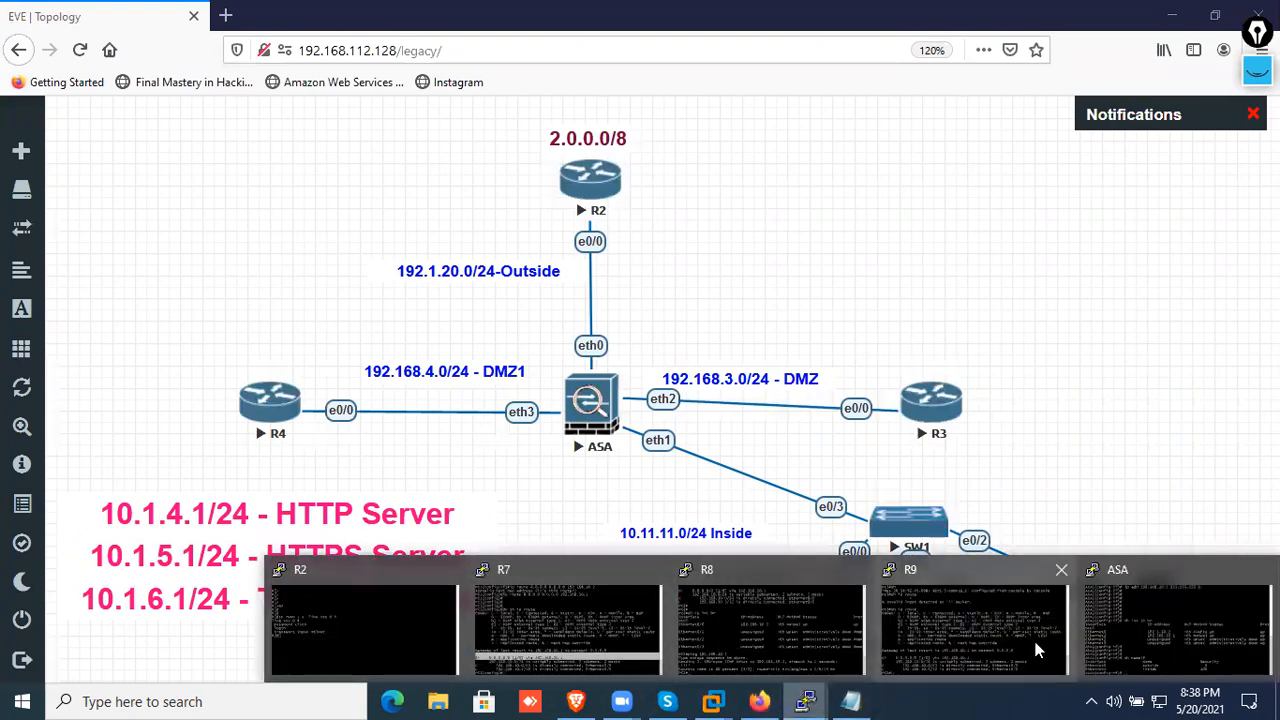
pyautogui.click(1175, 630)
# Leave interface configuration and paste the commands creating object network POOL-A with range 192.1.20.50 192.1.20.100
pyautogui.write('ex')
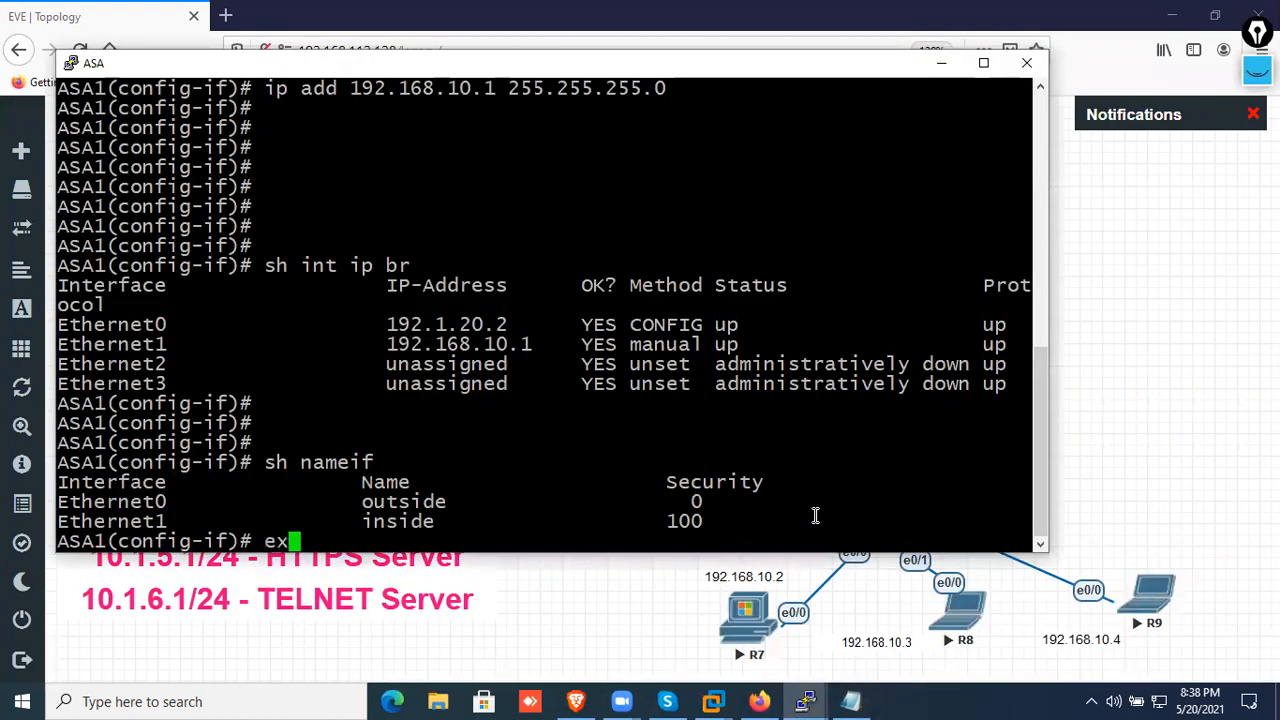
pyautogui.write('it')
pyautogui.press('Return')
pyautogui.press('Return')
pyautogui.press('Return')
pyautogui.press('Return')
pyautogui.press('Return')
pyautogui.press('Return')
pyautogui.press('Return')
pyautogui.press('Return')
pyautogui.press('Return')
pyautogui.press('Return')
pyautogui.press('Return')
pyautogui.press('Return')
pyautogui.press('Return')
pyautogui.press('Return')
pyautogui.press('Return')
pyautogui.press('Return')
pyautogui.press('Return')
pyautogui.press('Return')
pyautogui.press('Return')
pyautogui.press('Return')
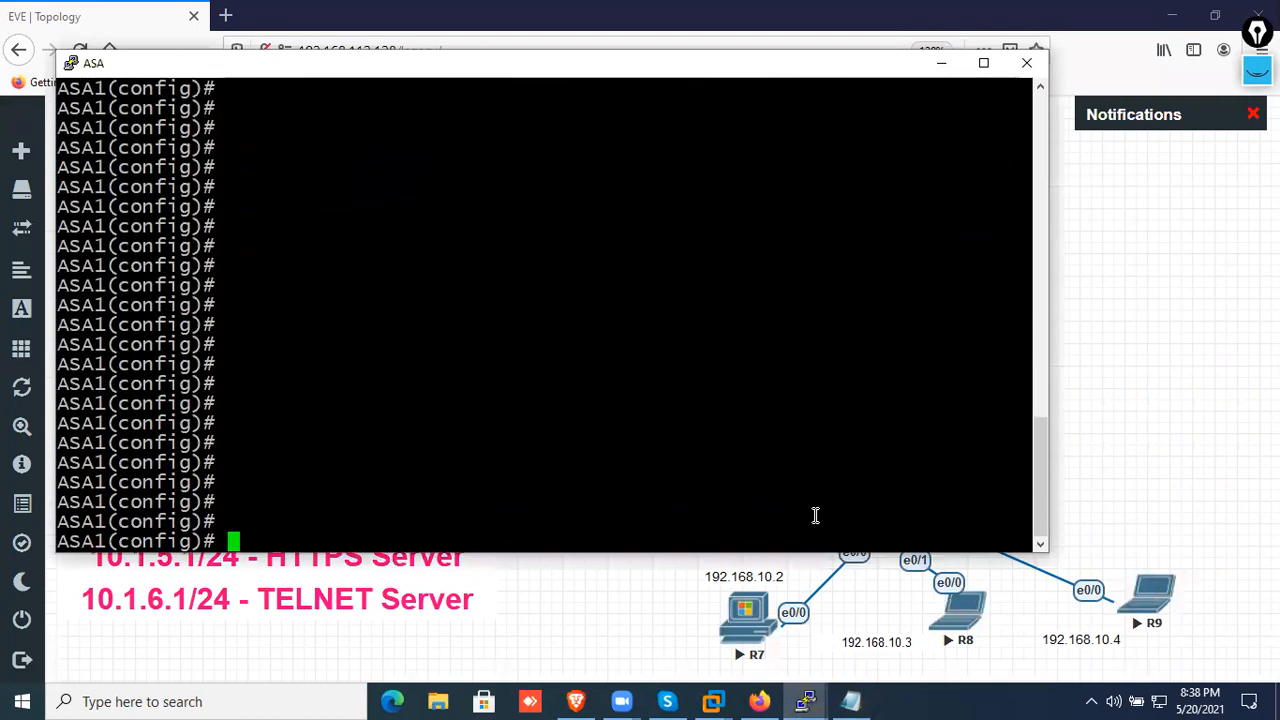
pyautogui.rightClick(684, 326)
pyautogui.press('Return')
pyautogui.press('Return')
pyautogui.press('Return')
pyautogui.press('Return')
pyautogui.press('Return')
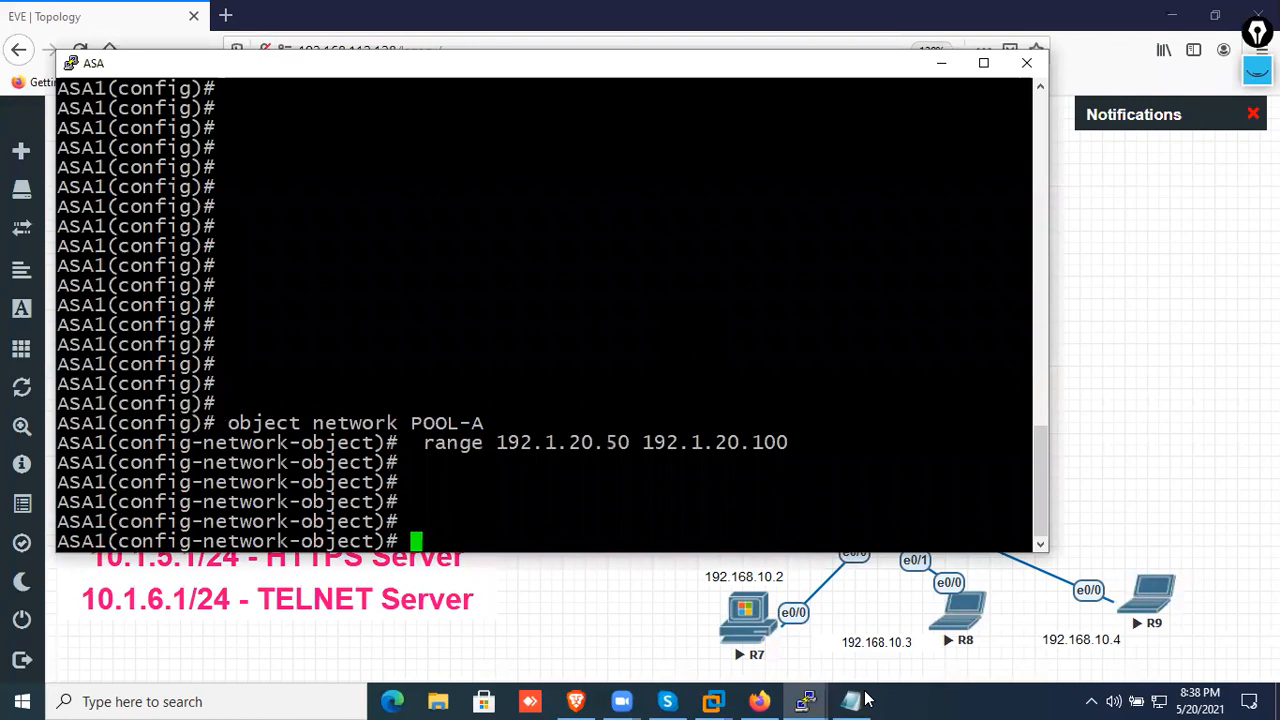
# Copy the IN-NET block from Notepad into the ASA, defining subnet 192.168.10.0 255.255.255.0 and nat (inside,outside) Dynamic POOL-A
pyautogui.click(860, 700)
pyautogui.moveTo(737, 563); pyautogui.dragTo(10, 442)
pyautogui.rightClick(118, 518)
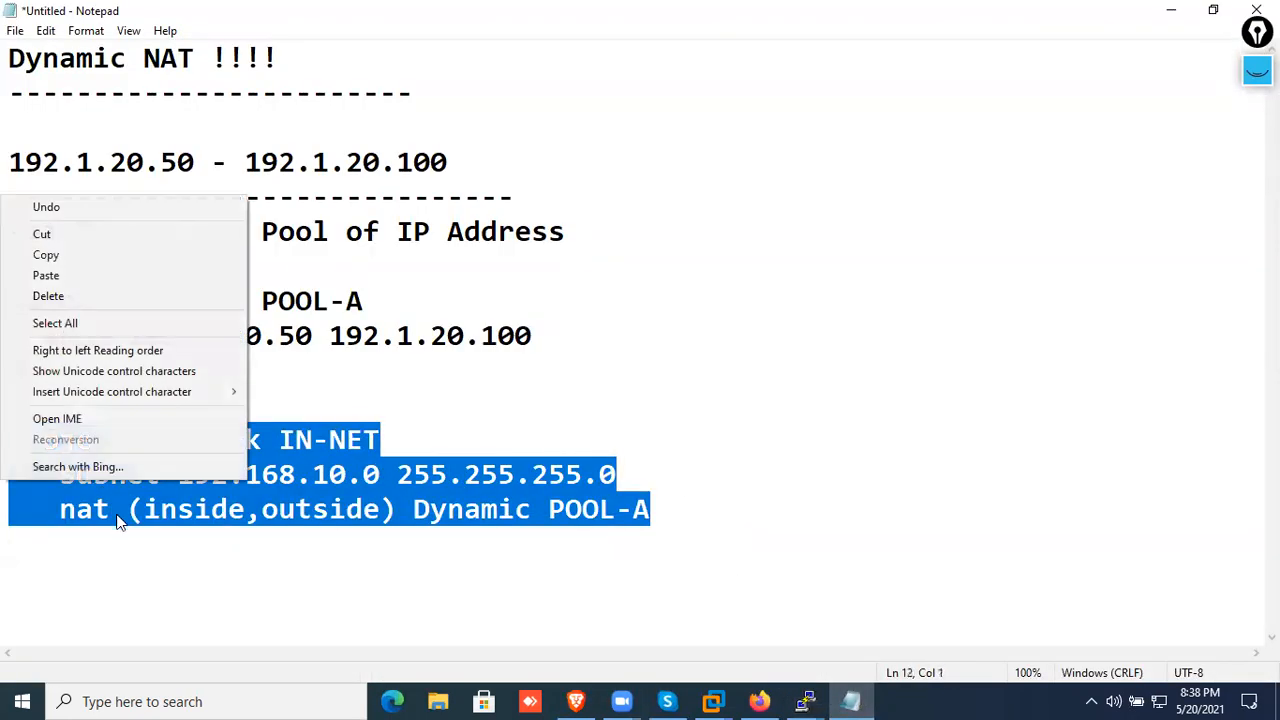
pyautogui.click(73, 251)
pyautogui.hotkey('alt', 'Tab')
pyautogui.rightClick(783, 476)
pyautogui.press('Return')
pyautogui.press('Return')
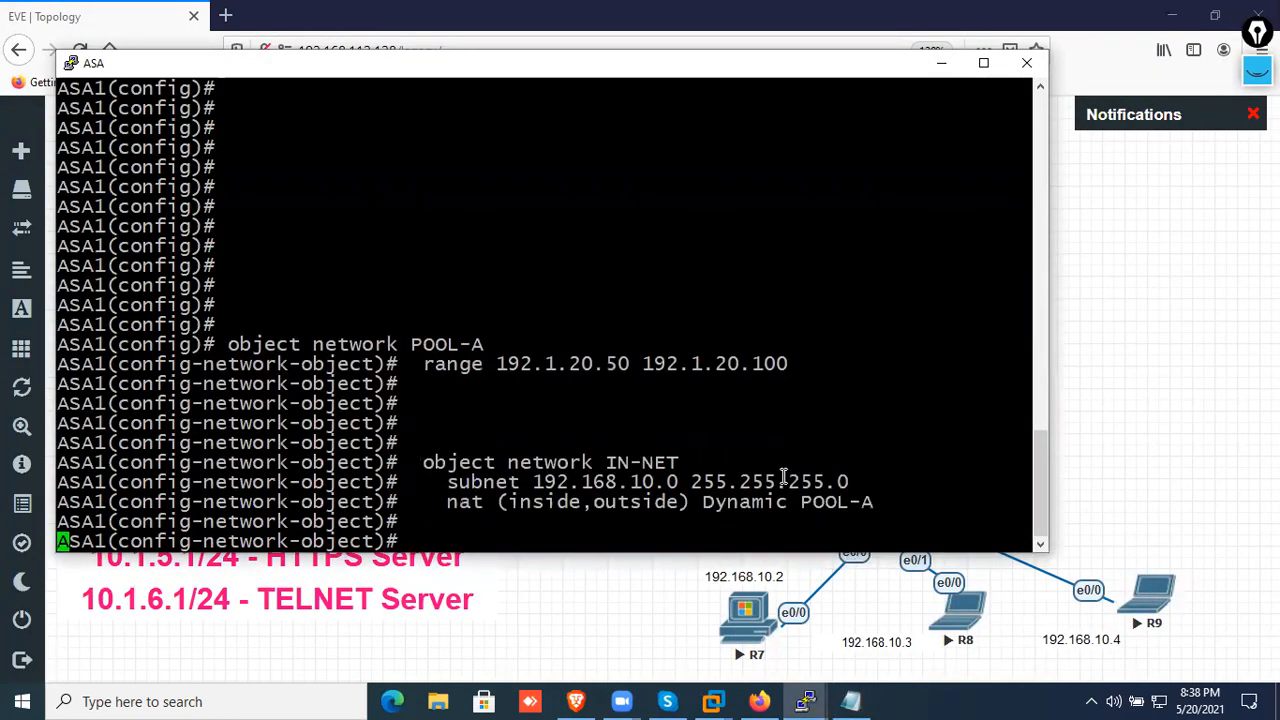
# Leave configuration mode on the ASA and display the running configuration of the network objects
pyautogui.write('end')
pyautogui.press('Return')
pyautogui.press('Return')
pyautogui.press('Return')
pyautogui.press('Return')
pyautogui.write('sh r')
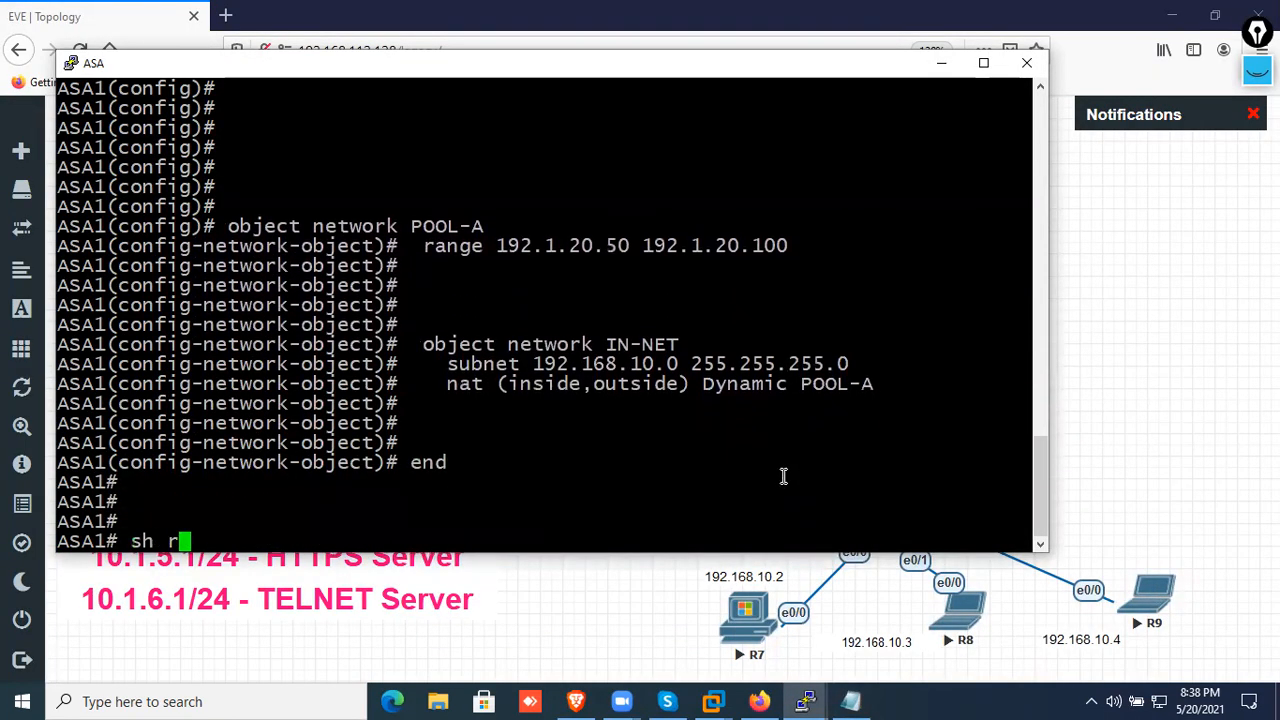
pyautogui.write('unn obje')
pyautogui.press('Tab')
pyautogui.press('Return')
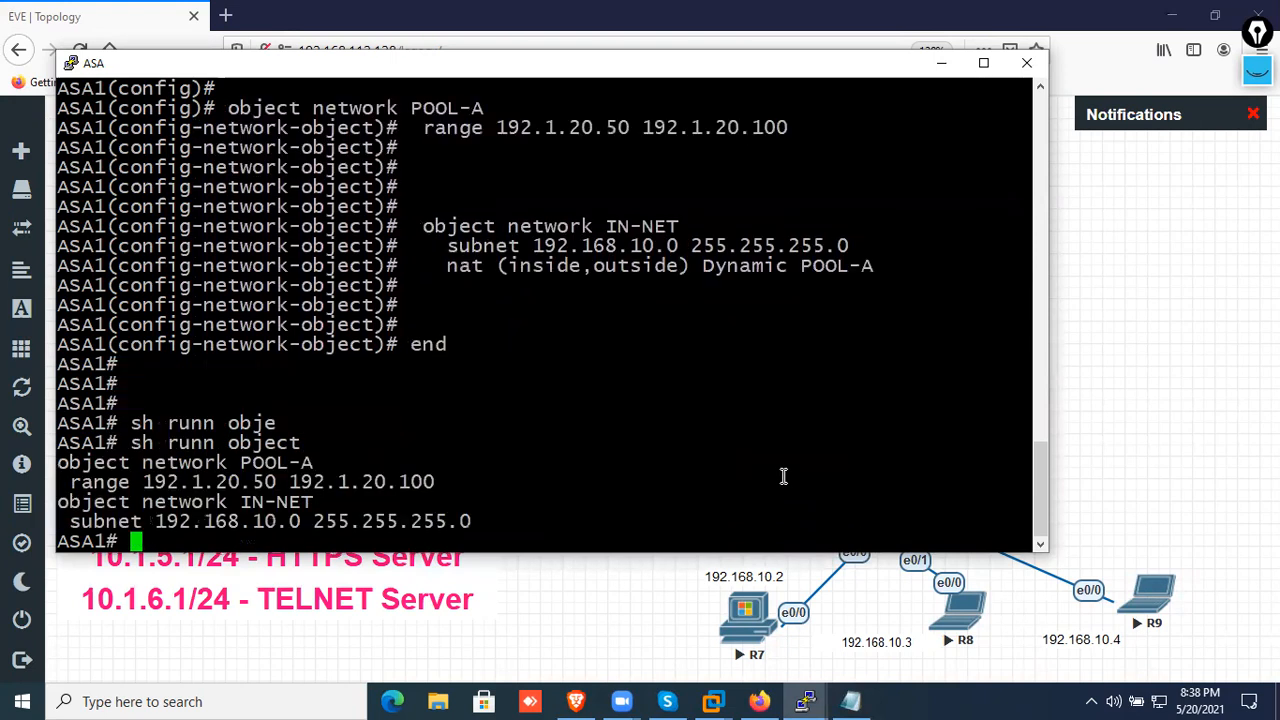
# Display the ASA's running NAT configuration and highlight it together with the object output for review
pyautogui.press('Return')
pyautogui.press('Return')
pyautogui.press('Return')
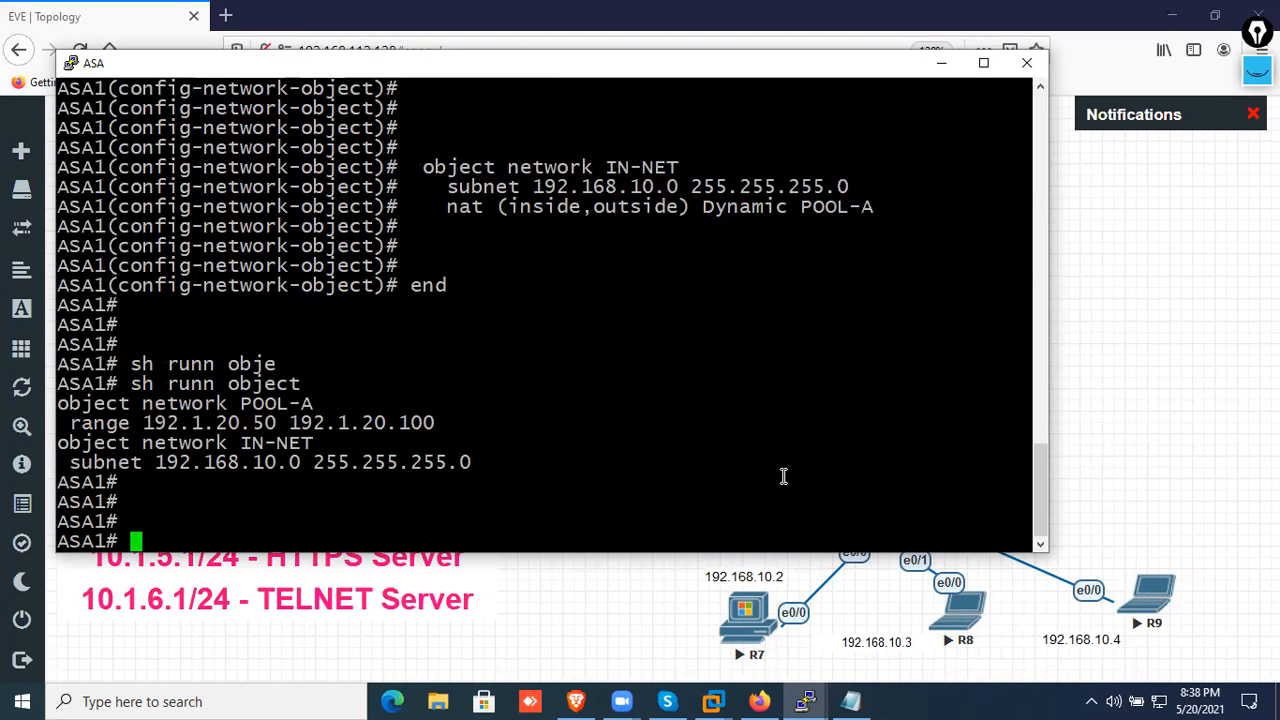
pyautogui.press('Up')
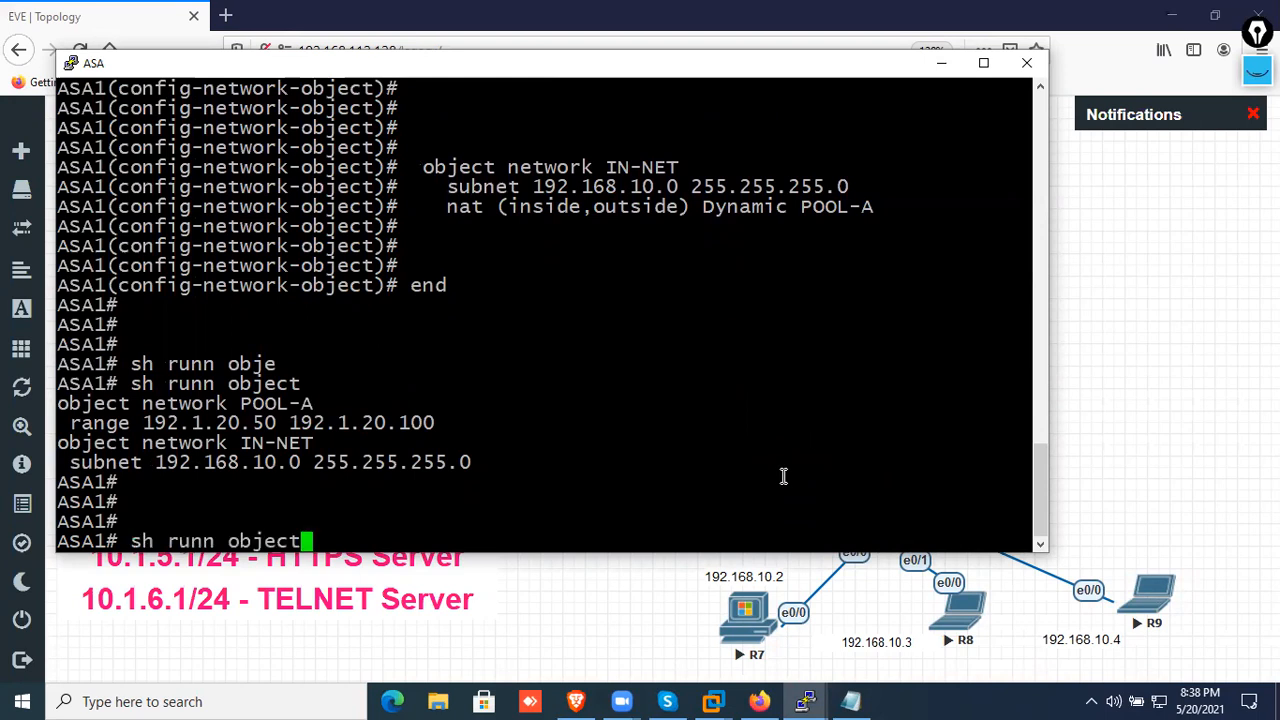
pyautogui.press('BackSpace')
pyautogui.press('BackSpace')
pyautogui.press('BackSpace')
pyautogui.press('BackSpace')
pyautogui.press('BackSpace')
pyautogui.press('BackSpace')
pyautogui.write('b')
pyautogui.press('BackSpace')
pyautogui.write('nat')
pyautogui.press('Return')
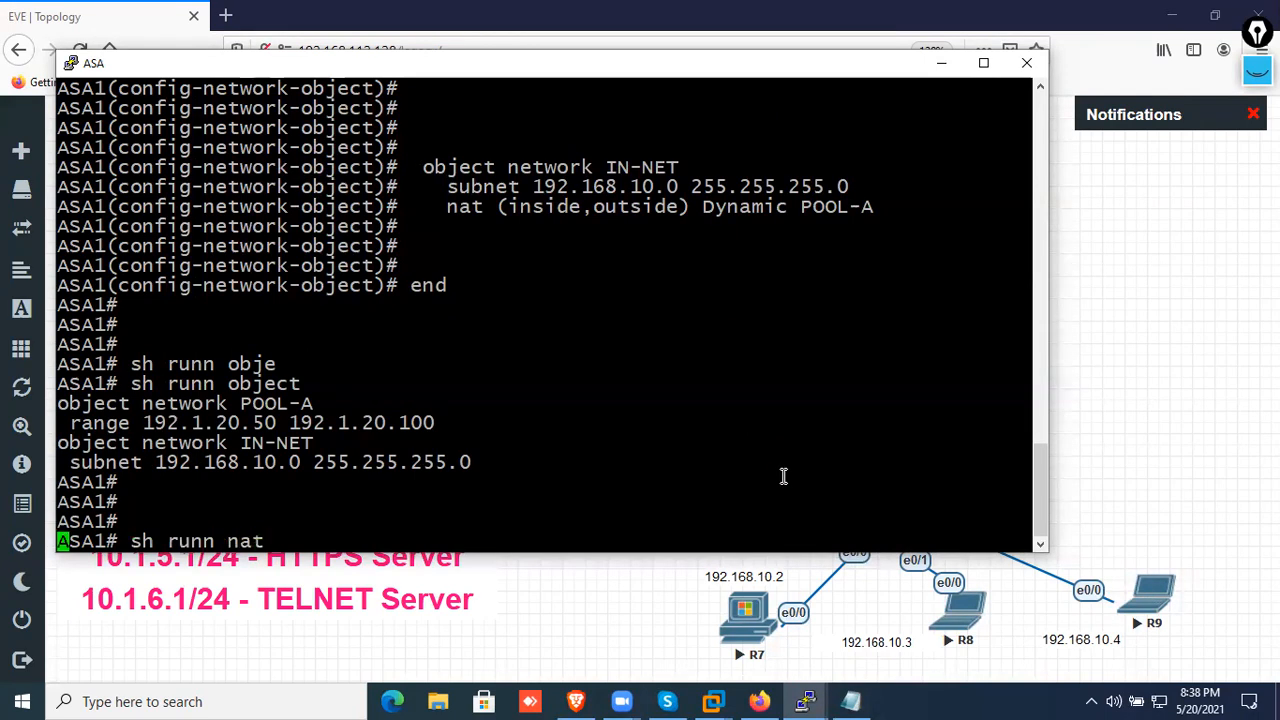
pyautogui.moveTo(611, 523); pyautogui.dragTo(55, 306)
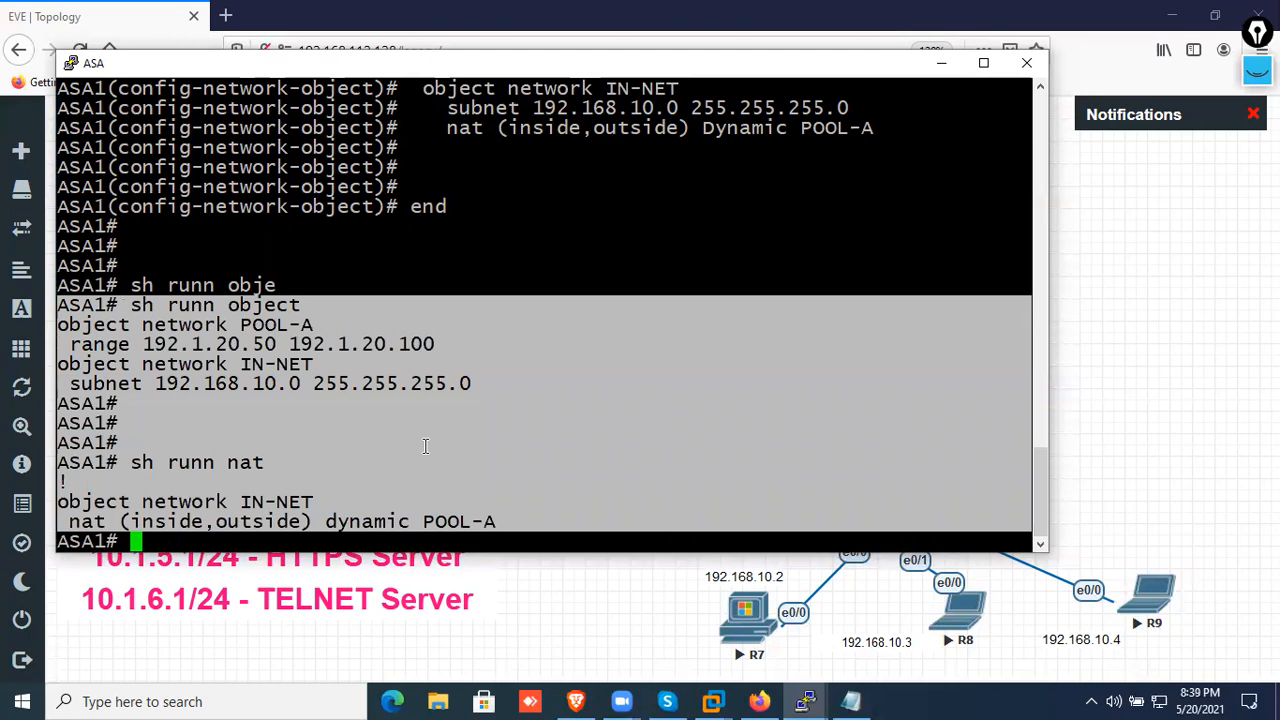
# Display the ASA's connection table
pyautogui.press('Return')
pyautogui.press('Return')
pyautogui.press('Return')
pyautogui.write('sh conn')
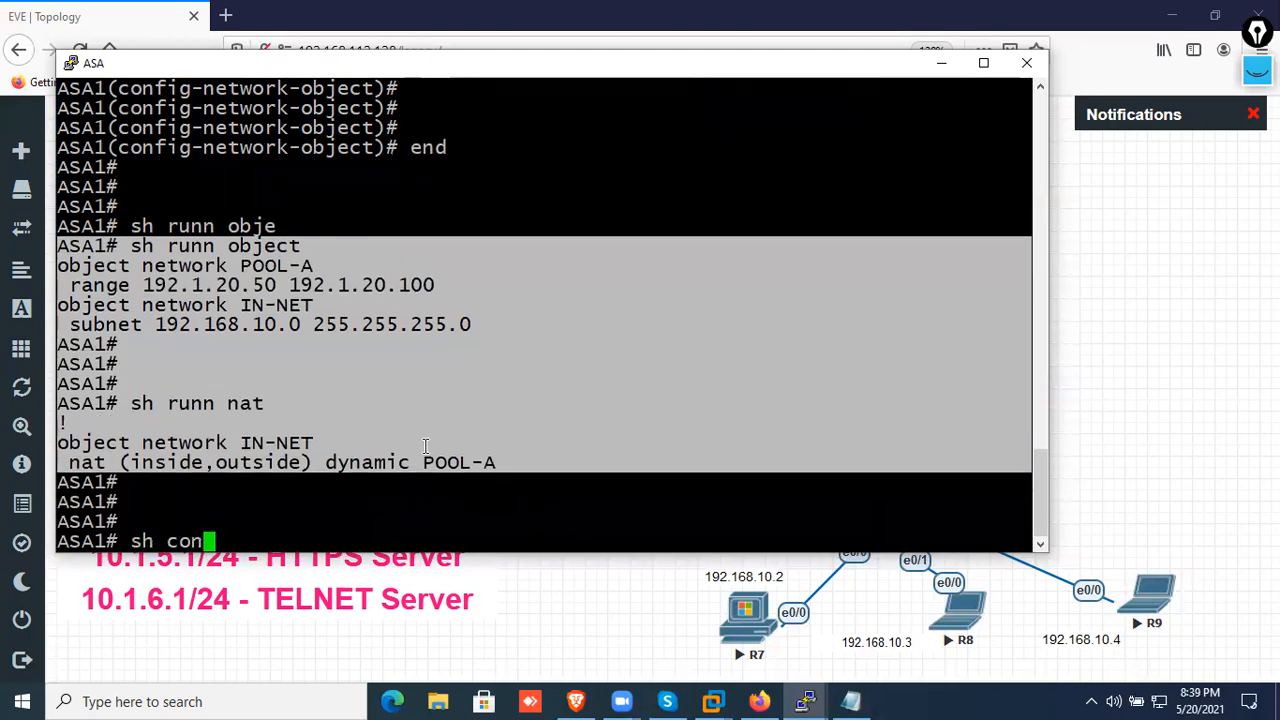
pyautogui.press('Return')
# Display the ASA's NAT translation table with the xlate show command
pyautogui.press('Return')
pyautogui.press('Return')
pyautogui.press('Return')
pyautogui.press('Return')
pyautogui.write('s')
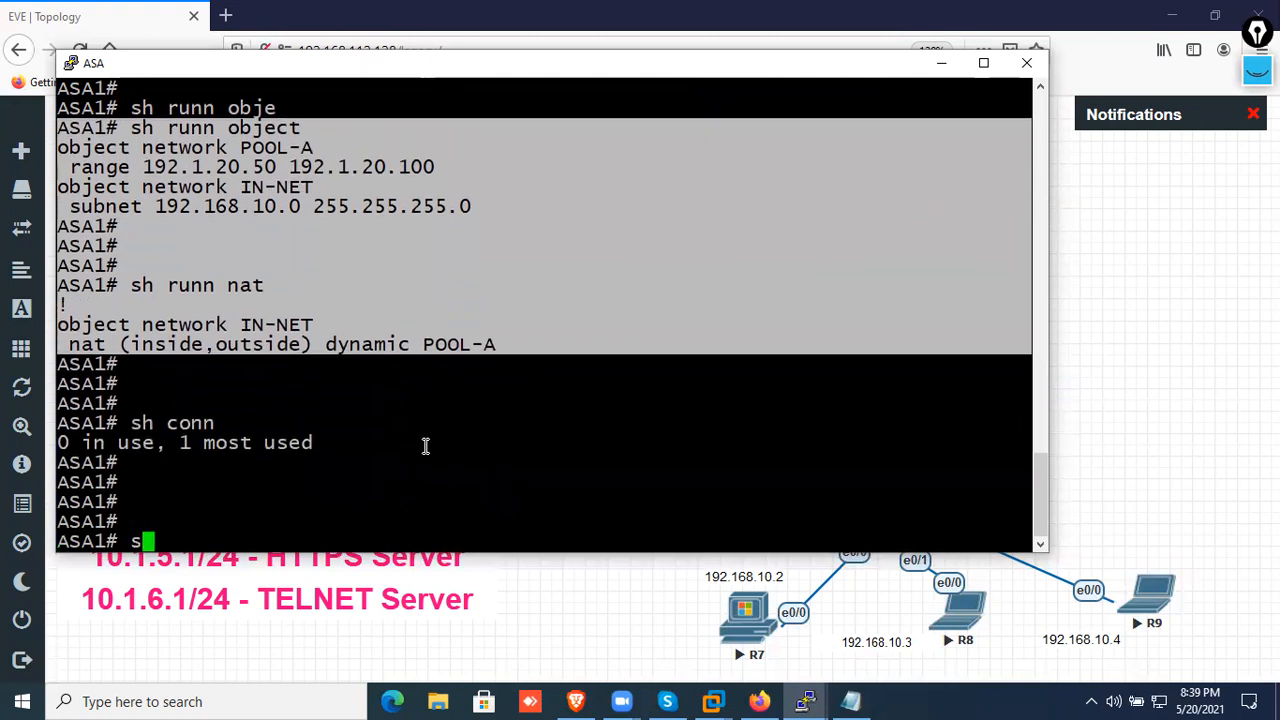
pyautogui.write('h xla')
pyautogui.press('Tab')
pyautogui.press('Return')
pyautogui.press('Return')
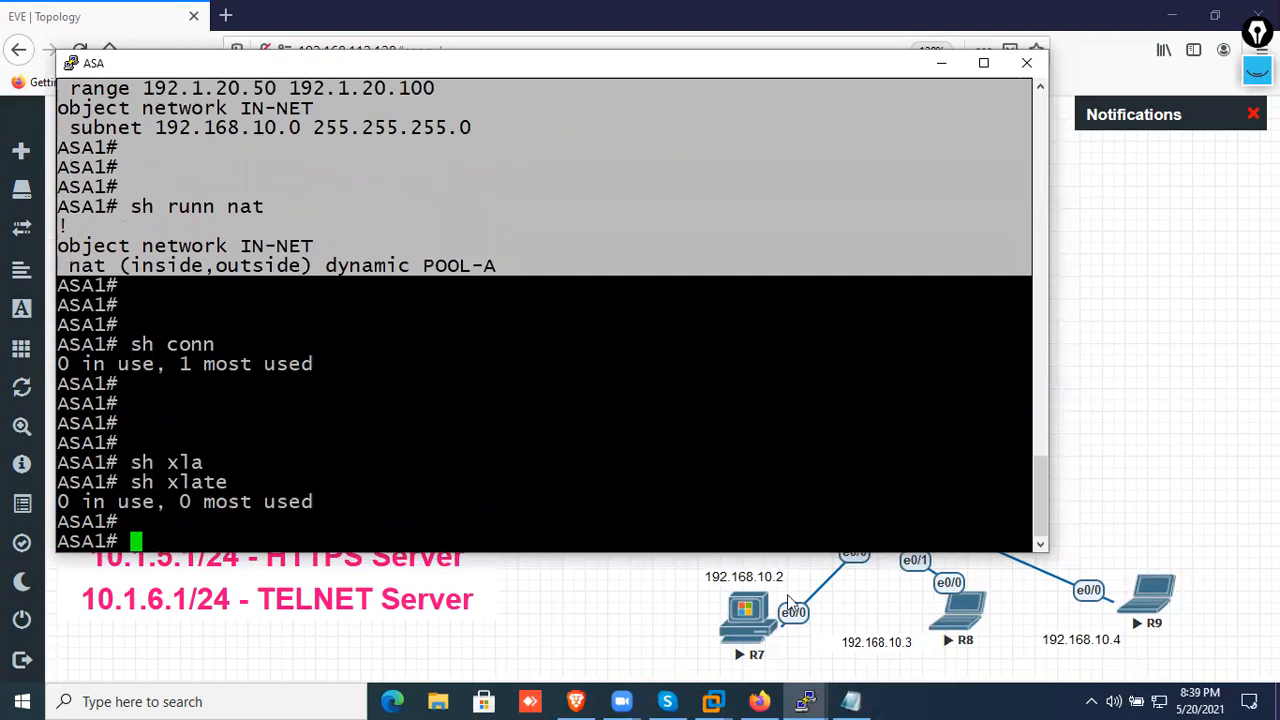
# Bring up the R7 console beside the ASA window and leave configuration mode on PC1
pyautogui.click(805, 700)
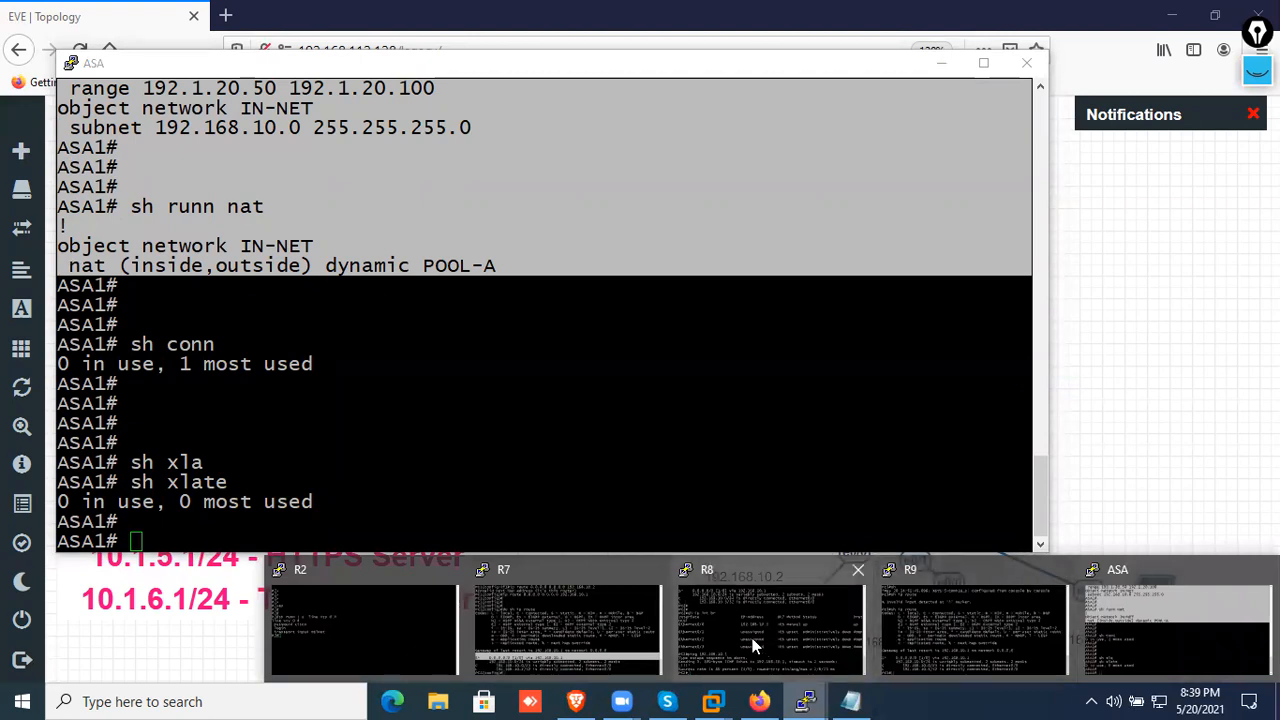
pyautogui.click(538, 630)
pyautogui.moveTo(460, 146); pyautogui.dragTo(836, 342)
pyautogui.write('end')
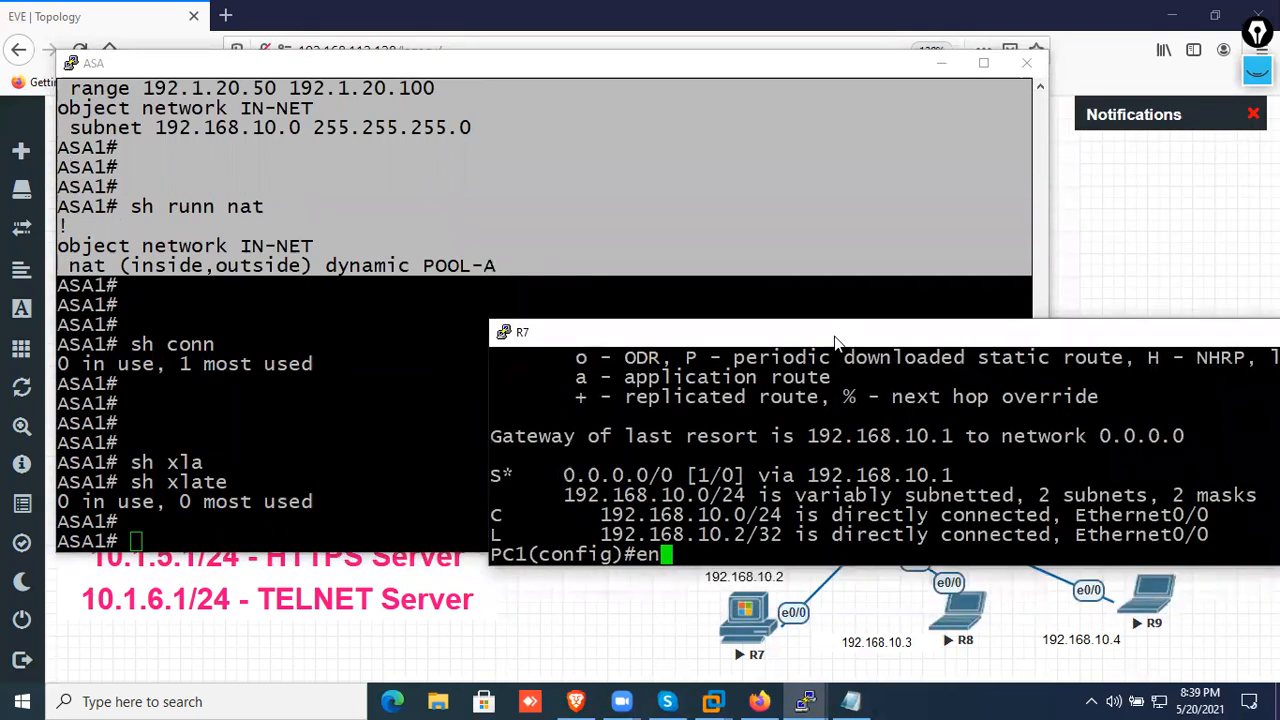
pyautogui.press('Return')
pyautogui.press('Return')
pyautogui.press('Return')
pyautogui.press('Return')
pyautogui.press('Return')
pyautogui.press('Return')
pyautogui.press('Return')
pyautogui.press('Return')
pyautogui.press('Return')
pyautogui.press('Return')
pyautogui.press('Return')
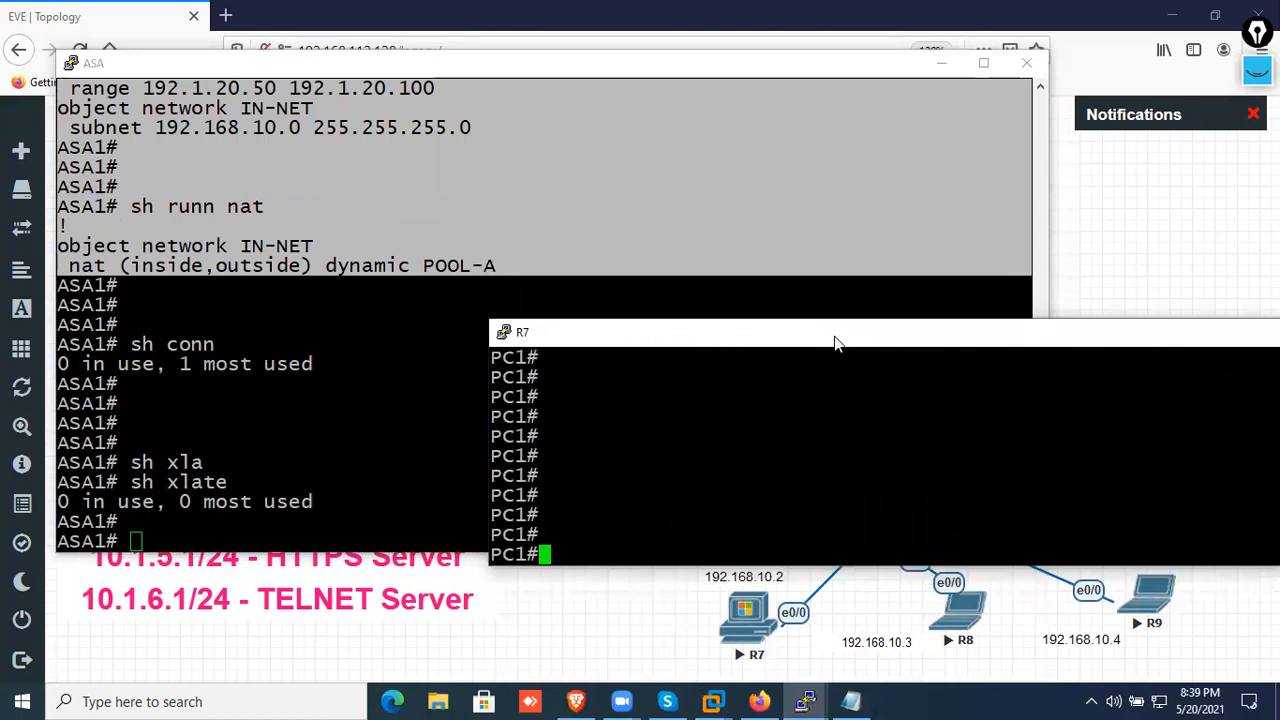
pyautogui.press('Return')
pyautogui.press('Return')
pyautogui.press('Return')
# Open a telnet session from PC1 to 192.1.20.1 and log in with the access password
pyautogui.write('teln')
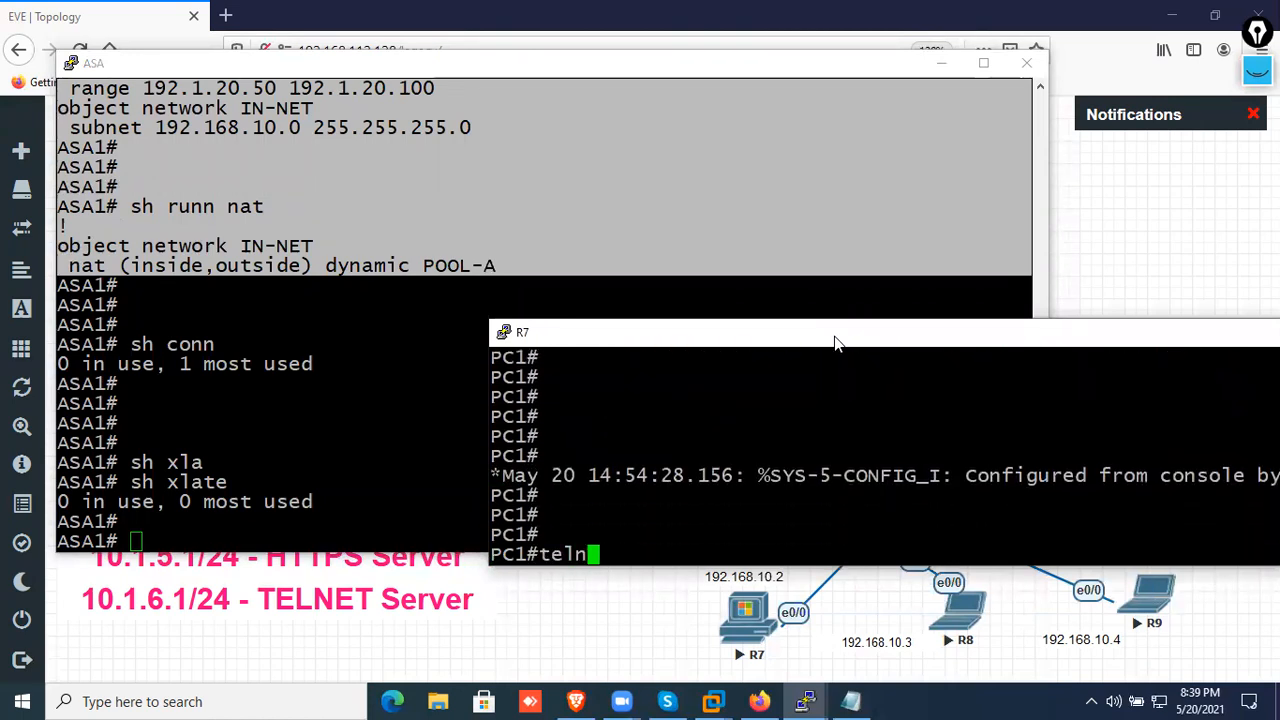
pyautogui.write('et 192.1.20.1')
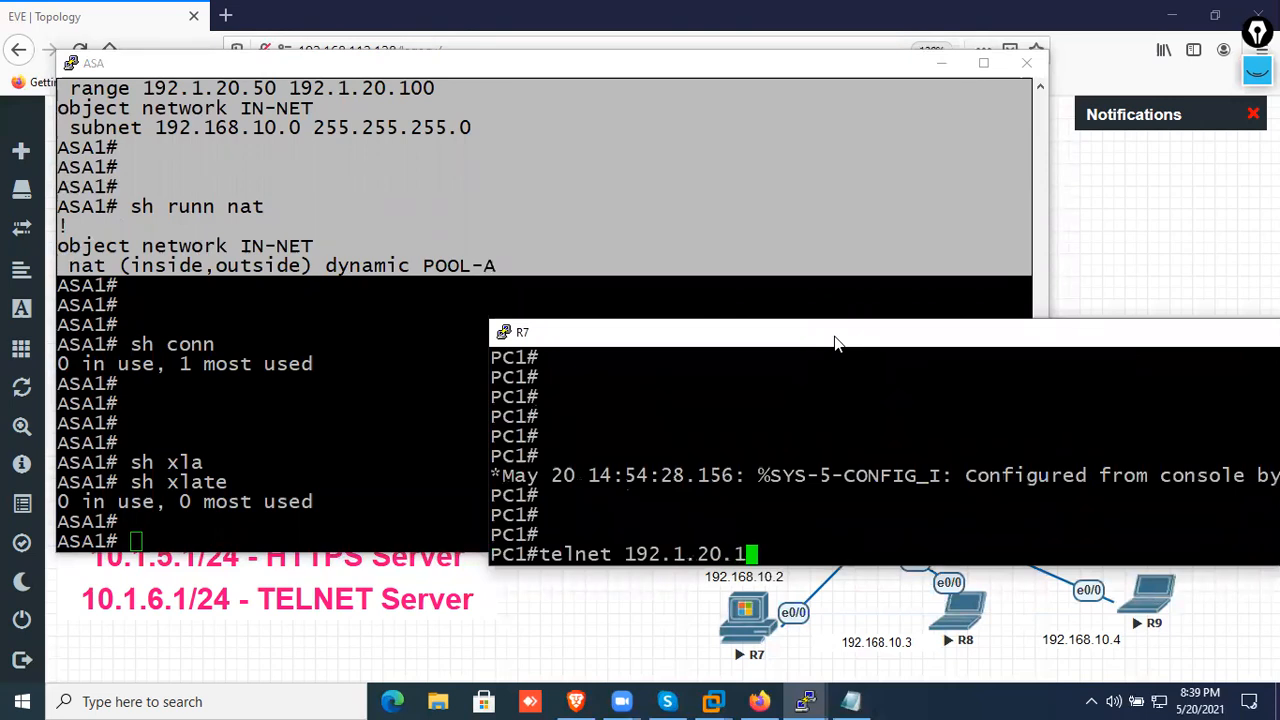
pyautogui.press('Return')
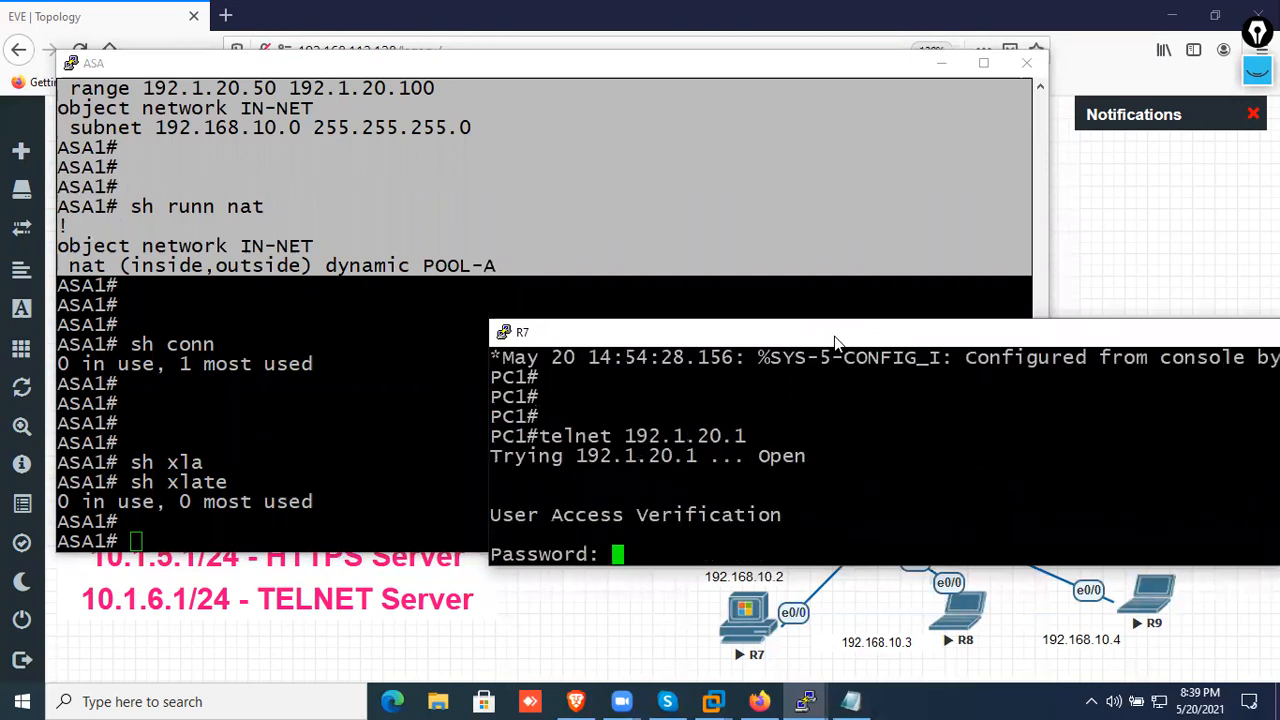
pyautogui.press('Return')
pyautogui.press('Return')
# List the logged-in users on R2 from PC1's telnet session and highlight the vty 0 entry with its source location
pyautogui.press('Return')
pyautogui.write('sh users')
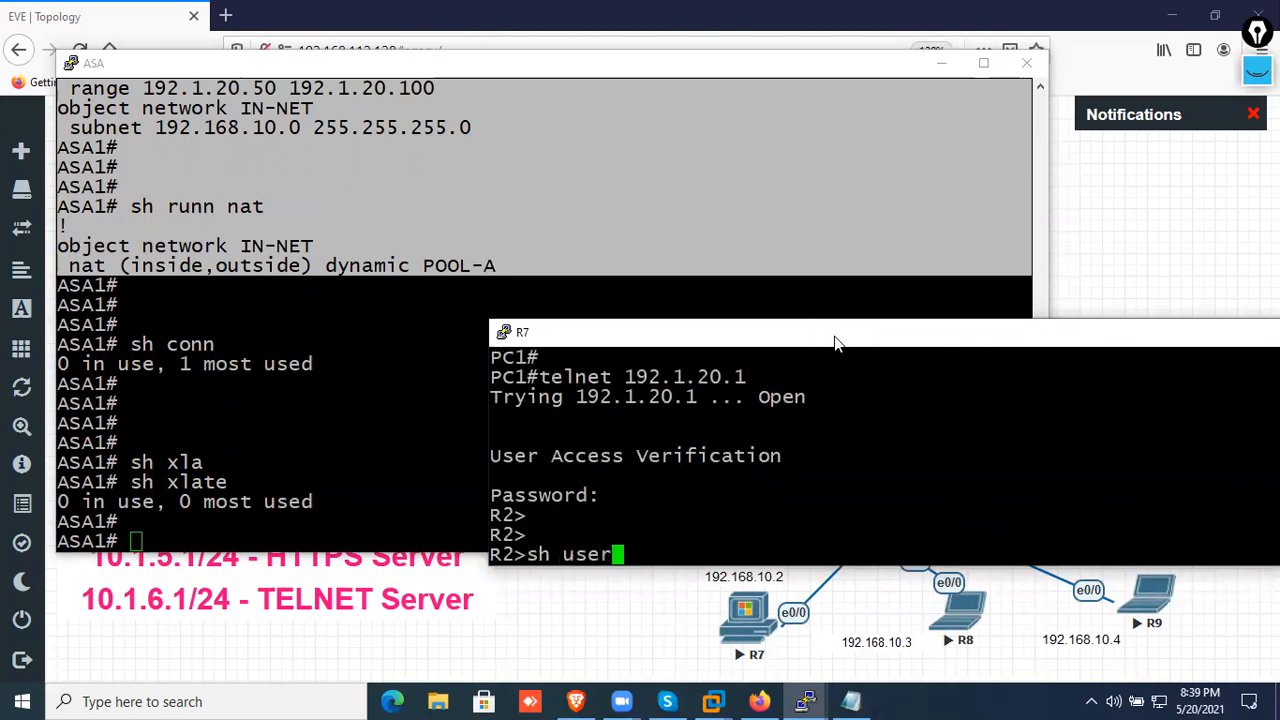
pyautogui.press('Return')
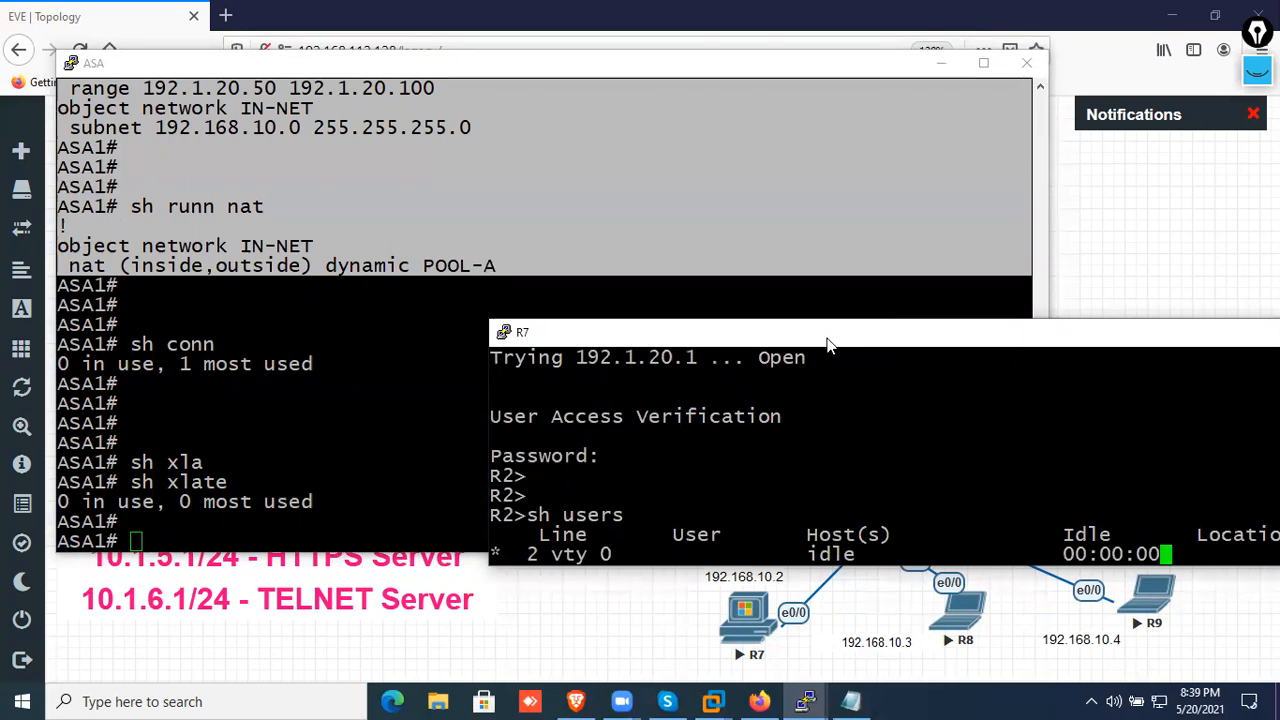
pyautogui.moveTo(836, 343); pyautogui.dragTo(708, 335)
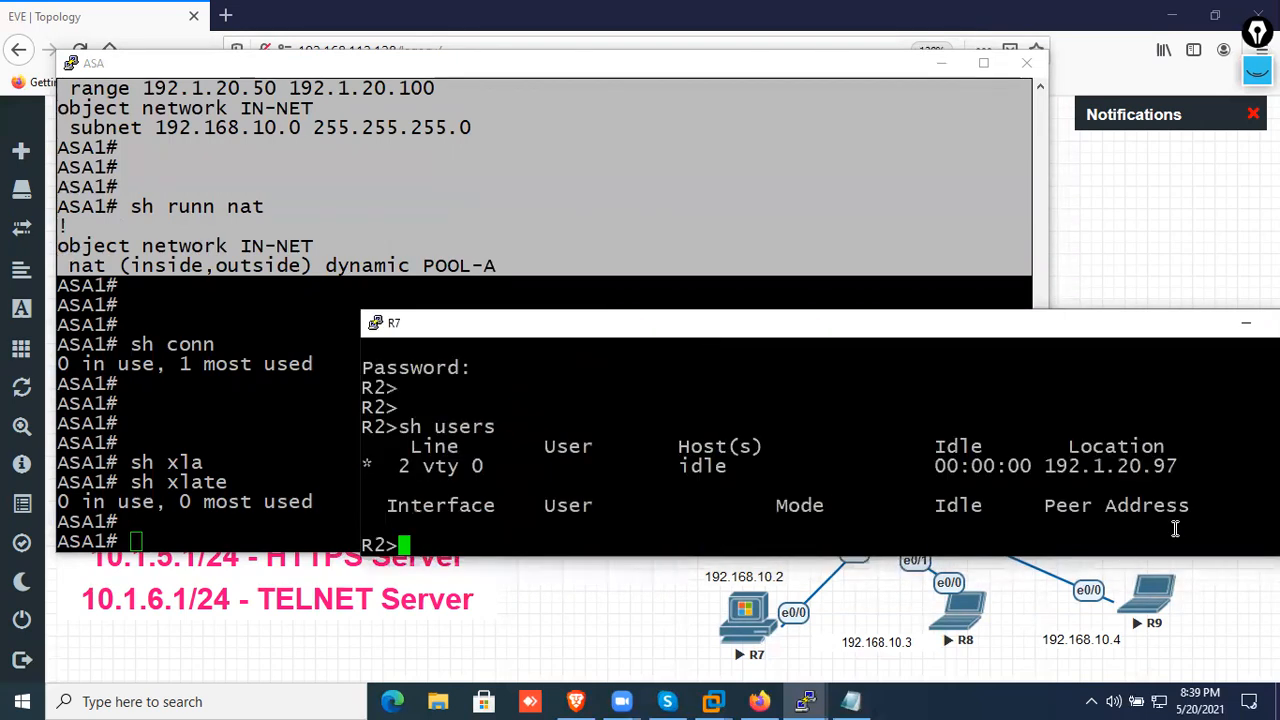
pyautogui.moveTo(1190, 472); pyautogui.dragTo(370, 462)
# Return to the ASA console and display its connection table for PC1's telnet session
pyautogui.click(313, 487)
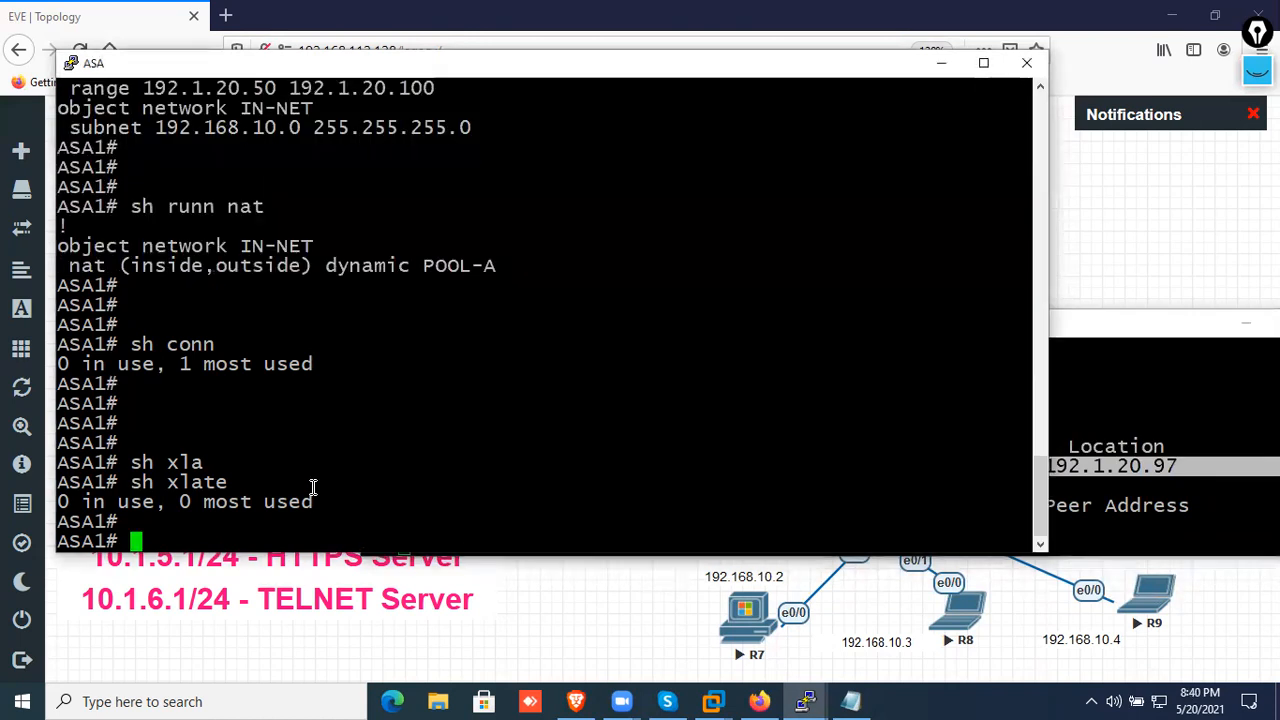
pyautogui.write('sh conn')
pyautogui.press('Return')
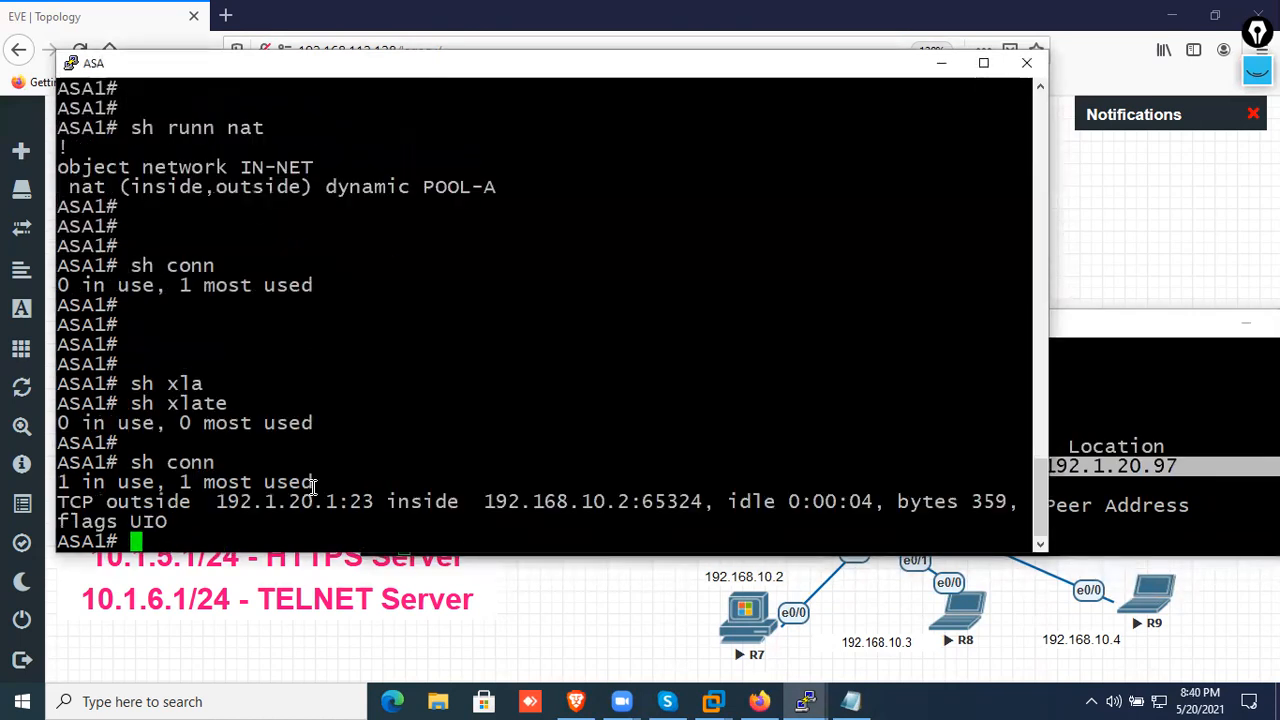
# Display the ASA's NAT translation table to check the entry for PC1
pyautogui.press('Return')
pyautogui.press('Return')
pyautogui.press('Return')
pyautogui.write('sh conn')
pyautogui.press('BackSpace')
pyautogui.press('BackSpace')
pyautogui.press('BackSpace')
pyautogui.press('BackSpace')
pyautogui.write('xl')
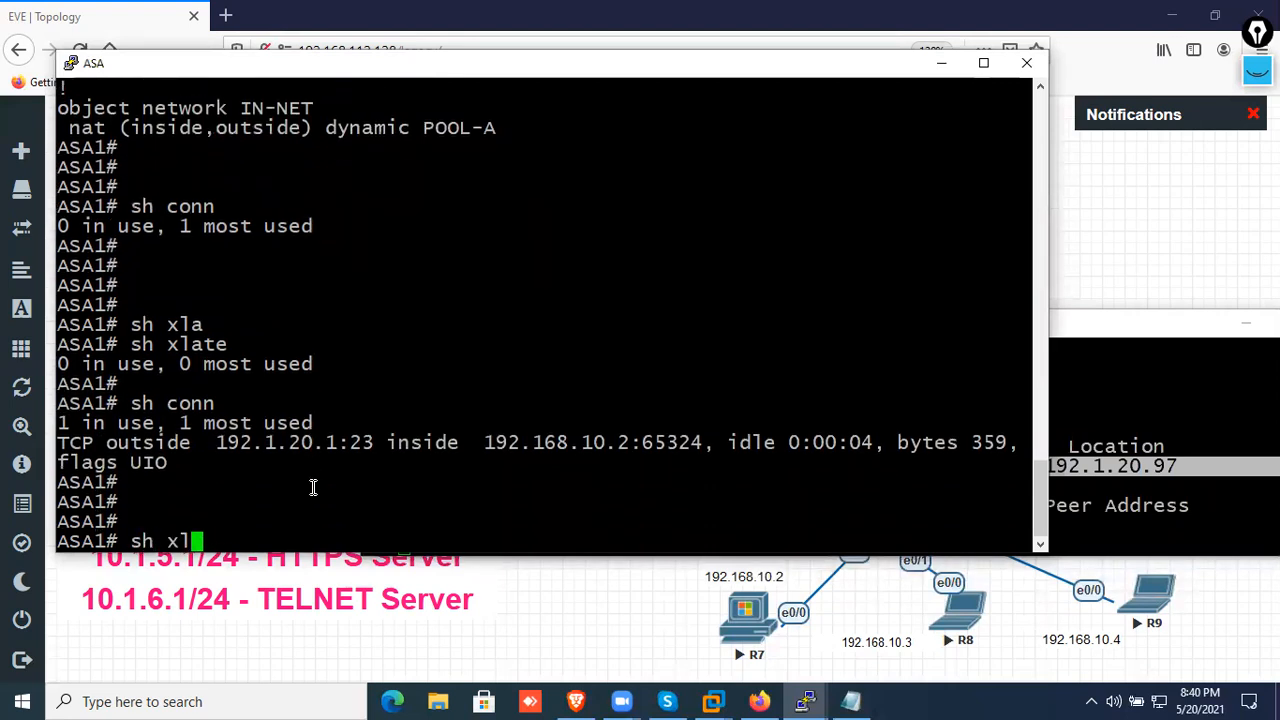
pyautogui.press('Return')
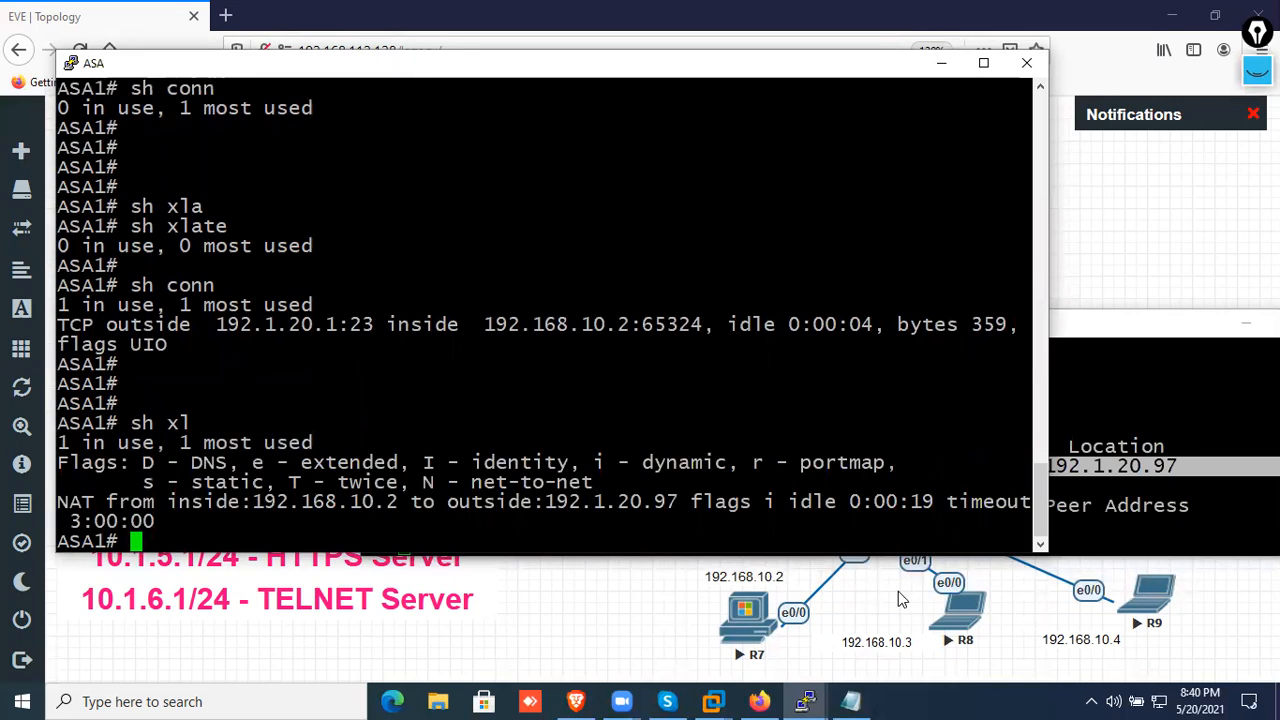
# Switch to the R8 console, telnet from PC2 to 192.1.20.1 and log in with the access password
pyautogui.click(808, 698)
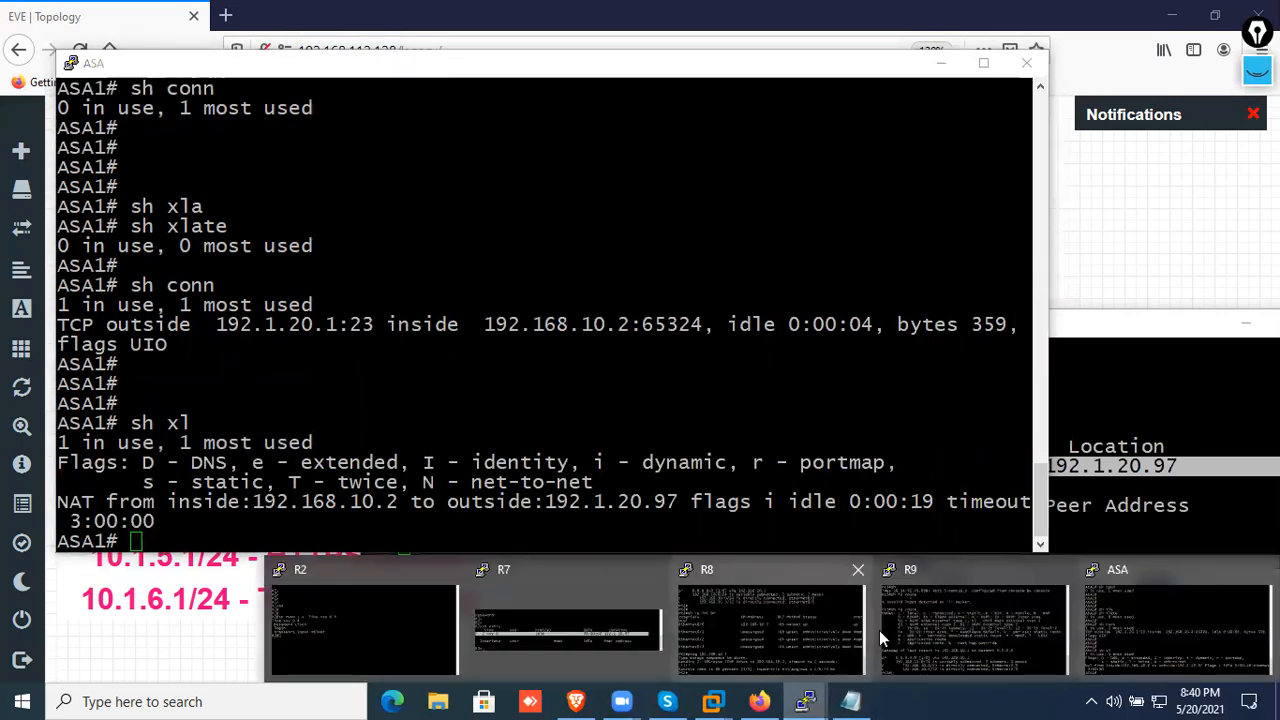
pyautogui.click(815, 630)
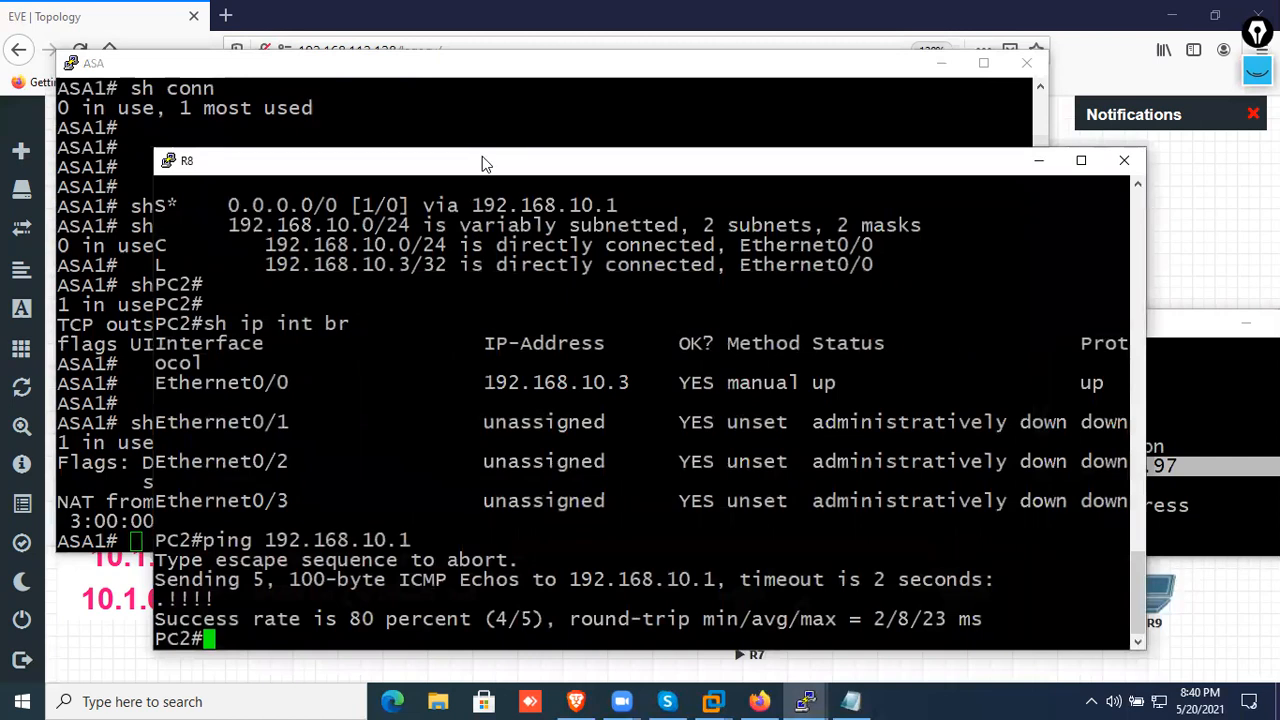
pyautogui.moveTo(481, 163); pyautogui.dragTo(805, 106)
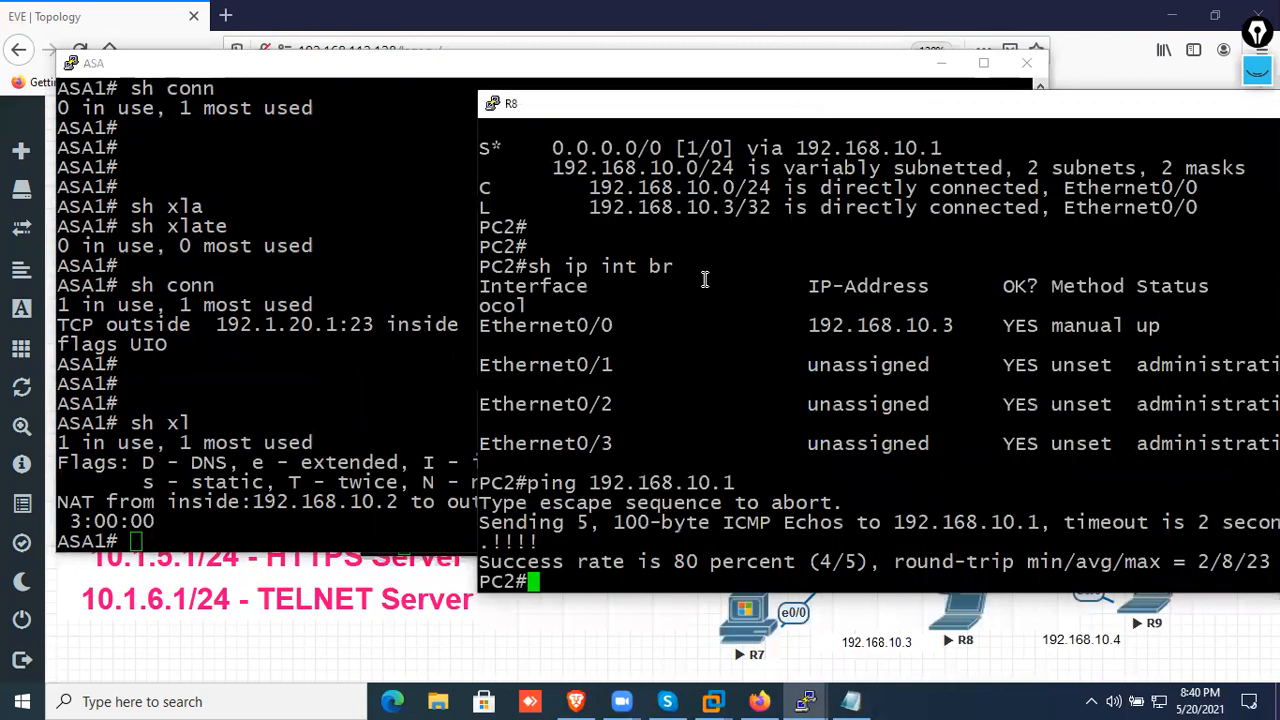
pyautogui.press('Return')
pyautogui.press('Return')
pyautogui.press('Return')
pyautogui.write('tl')
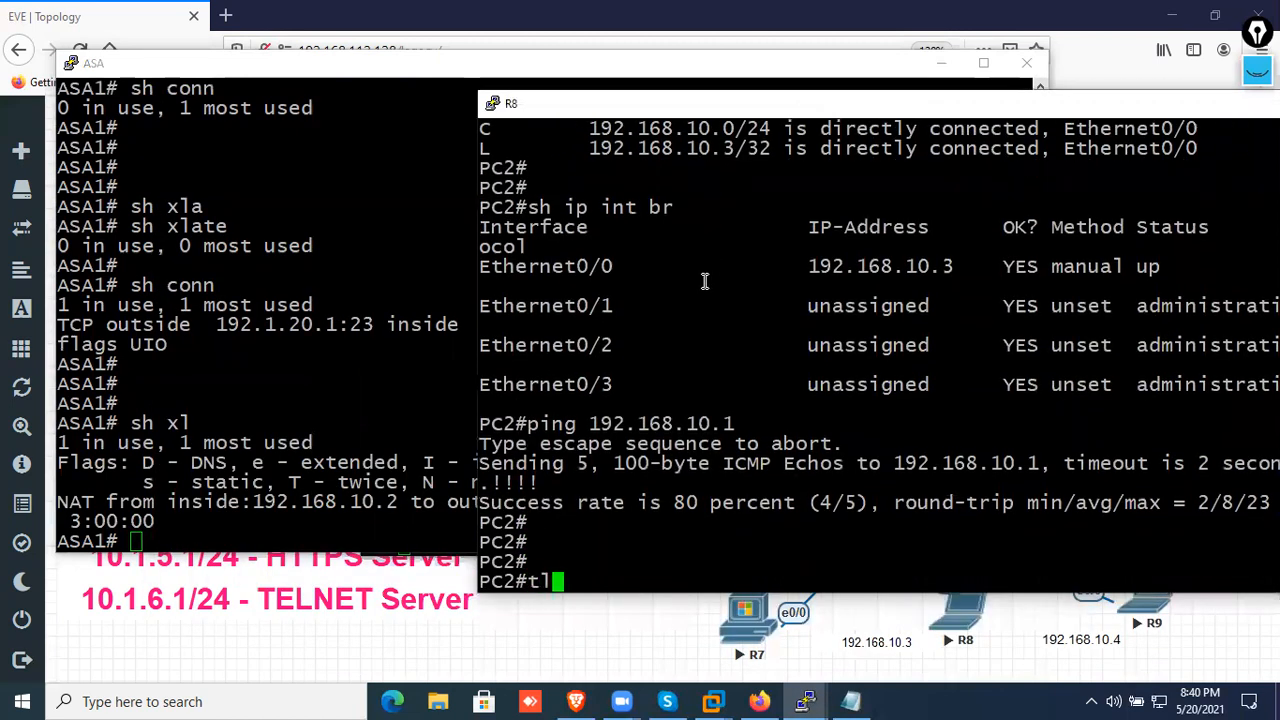
pyautogui.press('BackSpace')
pyautogui.write('elnet 192.1.20.1')
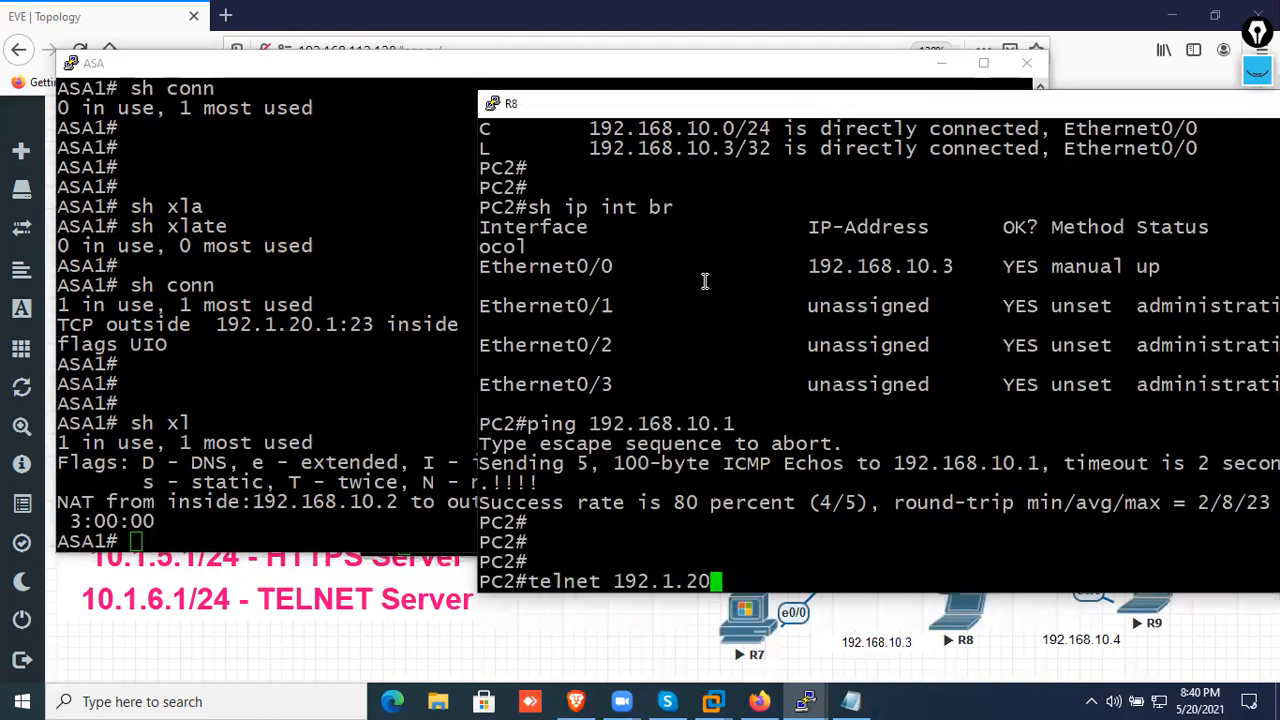
pyautogui.press('Return')
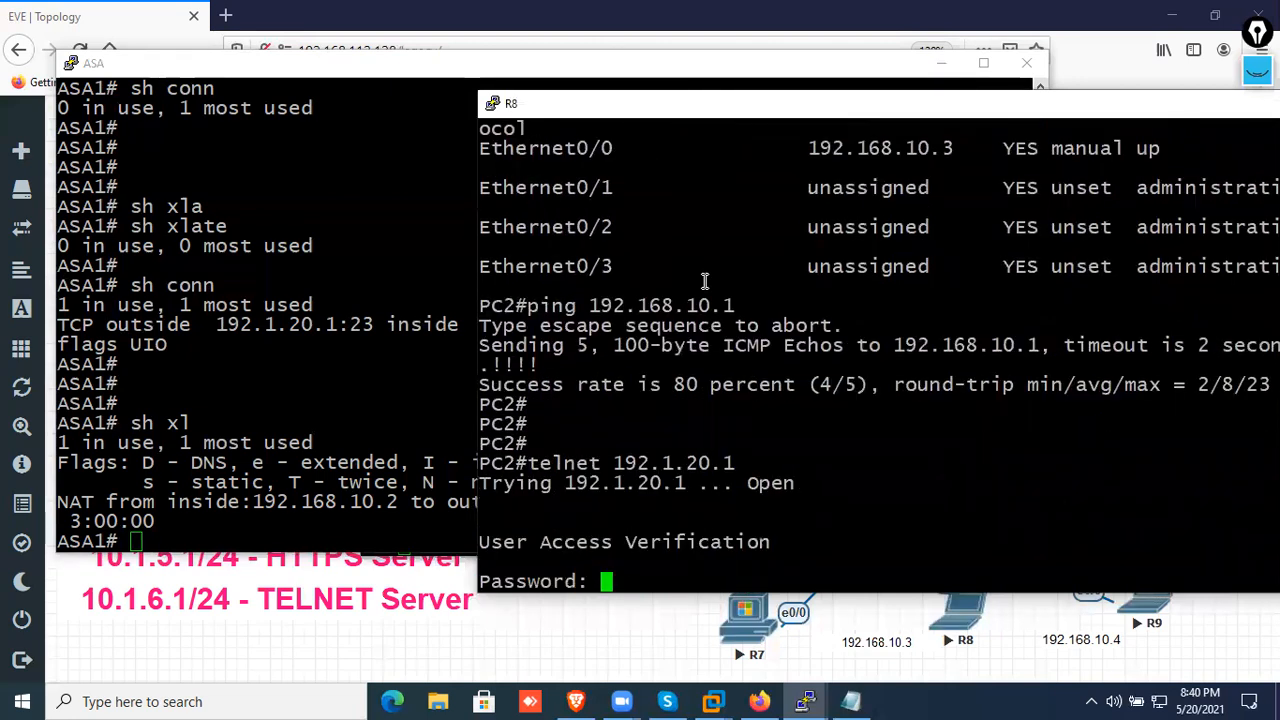
pyautogui.press('Return')
# List the logged-in users on R2 from PC2's telnet session and highlight the vty 0 and vty 1 entries
pyautogui.press('Return')
pyautogui.press('Return')
pyautogui.press('Return')
pyautogui.write('sh users')
pyautogui.press('Return')
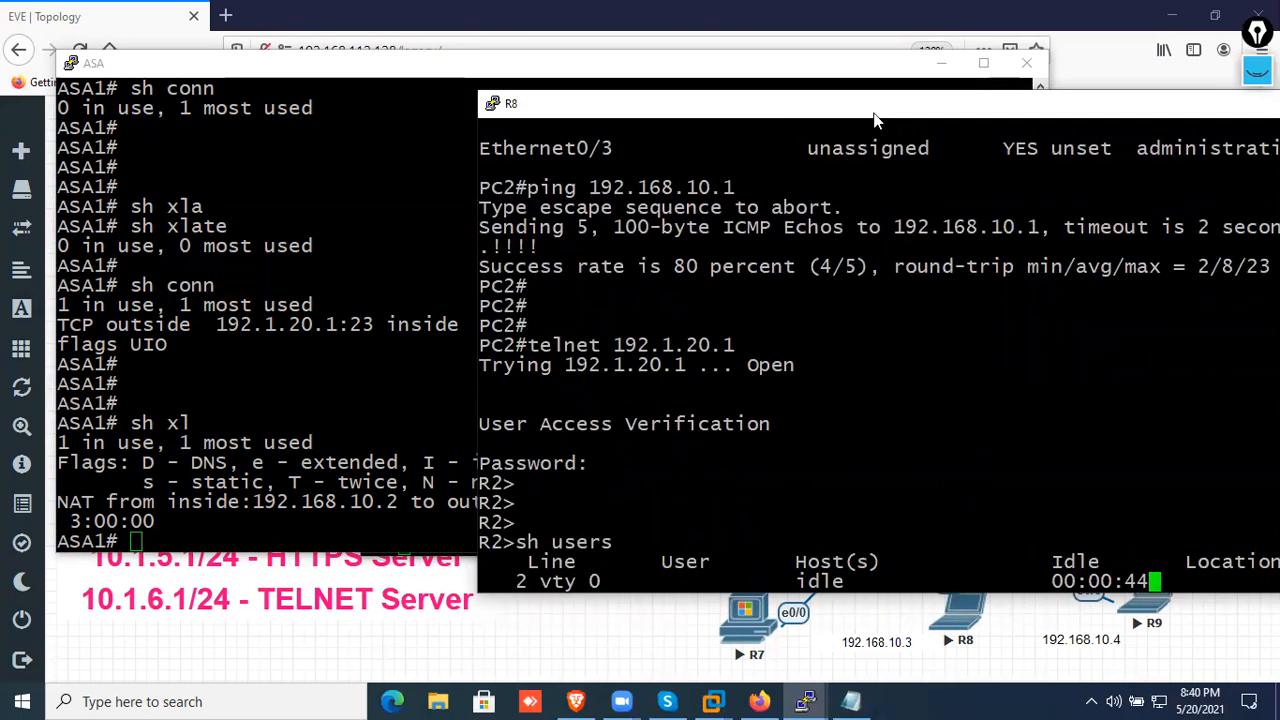
pyautogui.moveTo(871, 120); pyautogui.dragTo(717, 119)
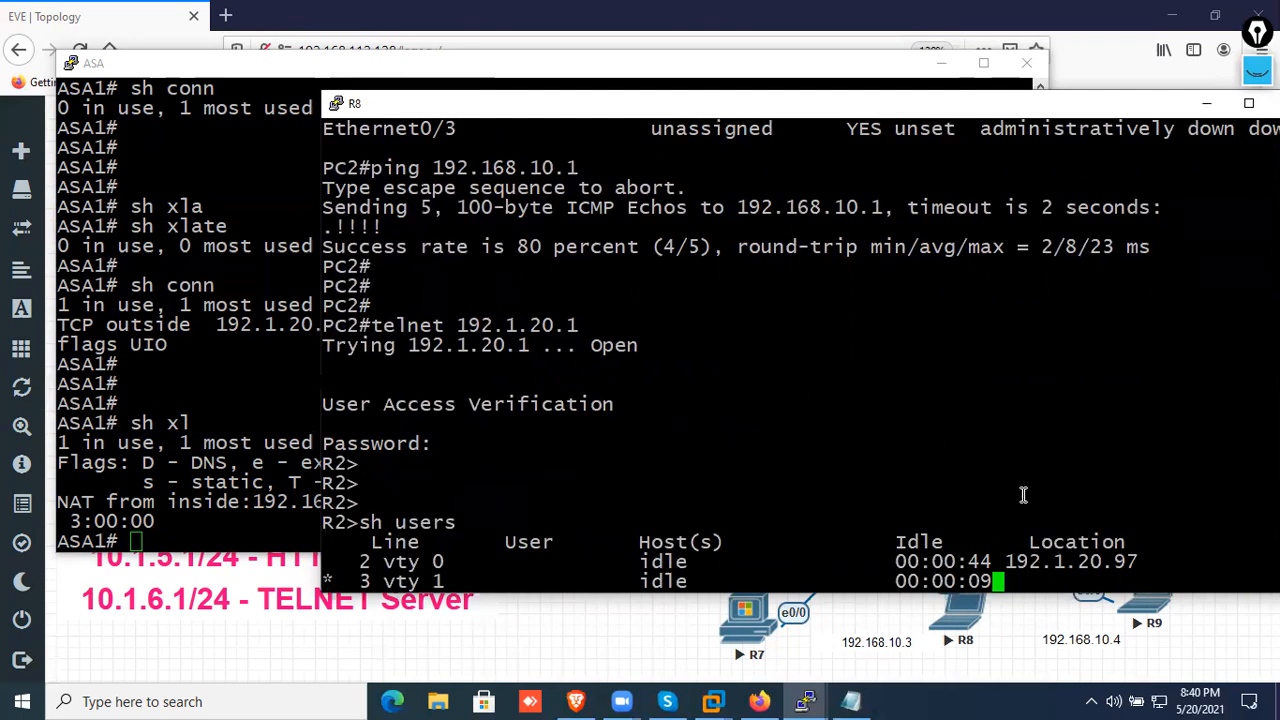
pyautogui.moveTo(1143, 561); pyautogui.dragTo(327, 572)
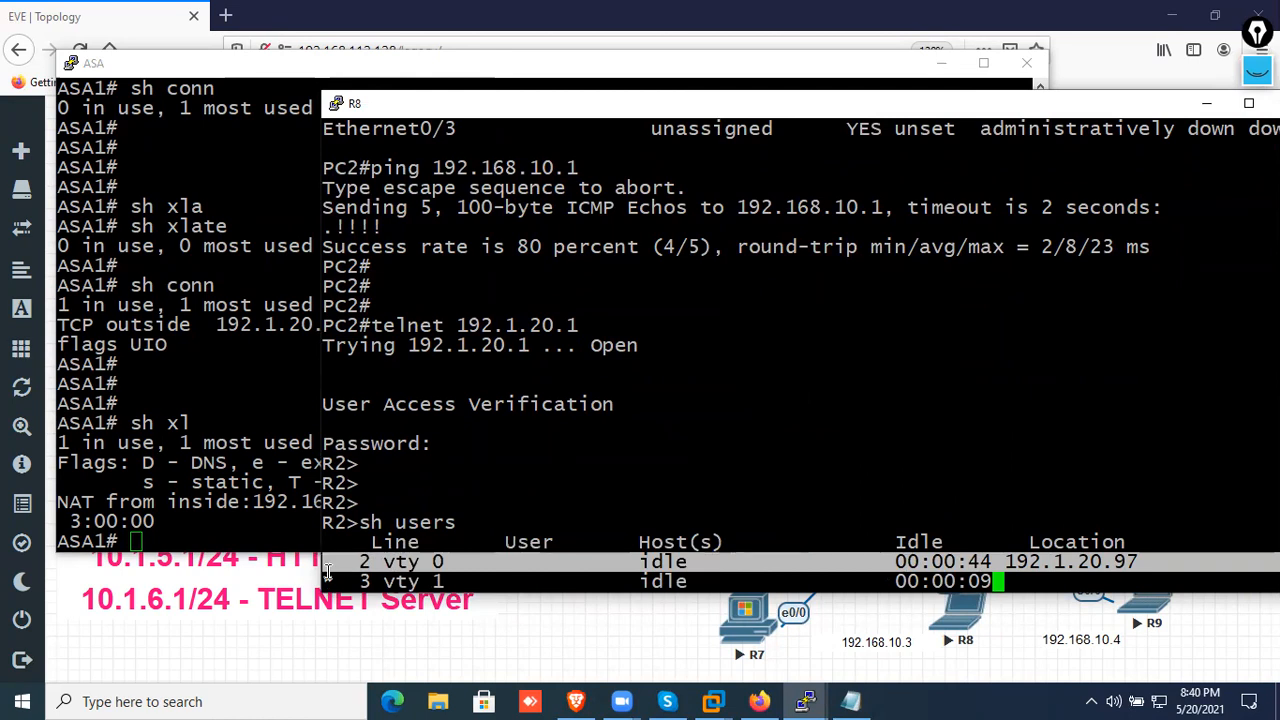
pyautogui.moveTo(1159, 501); pyautogui.dragTo(326, 481)
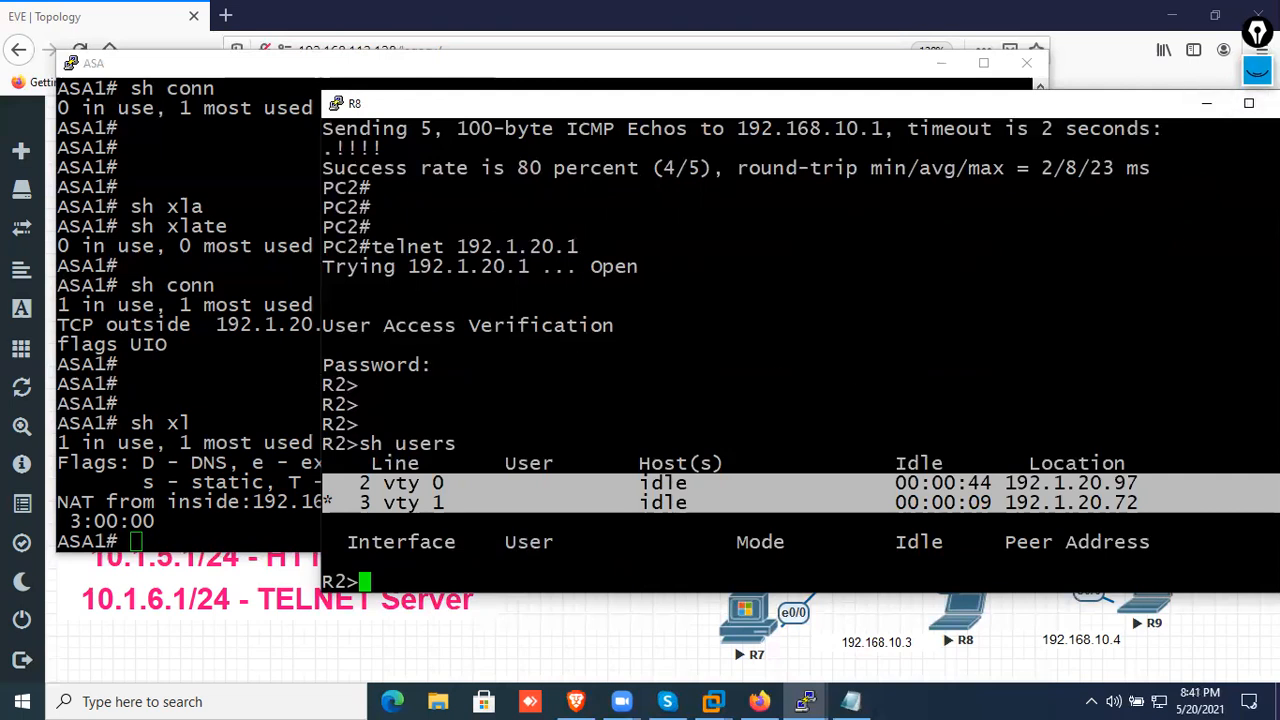
# Circle the asterisk beside the vty 1 entry with screen ink and erase the annotation
pyautogui.click(1257, 72)
pyautogui.click(1257, 265)
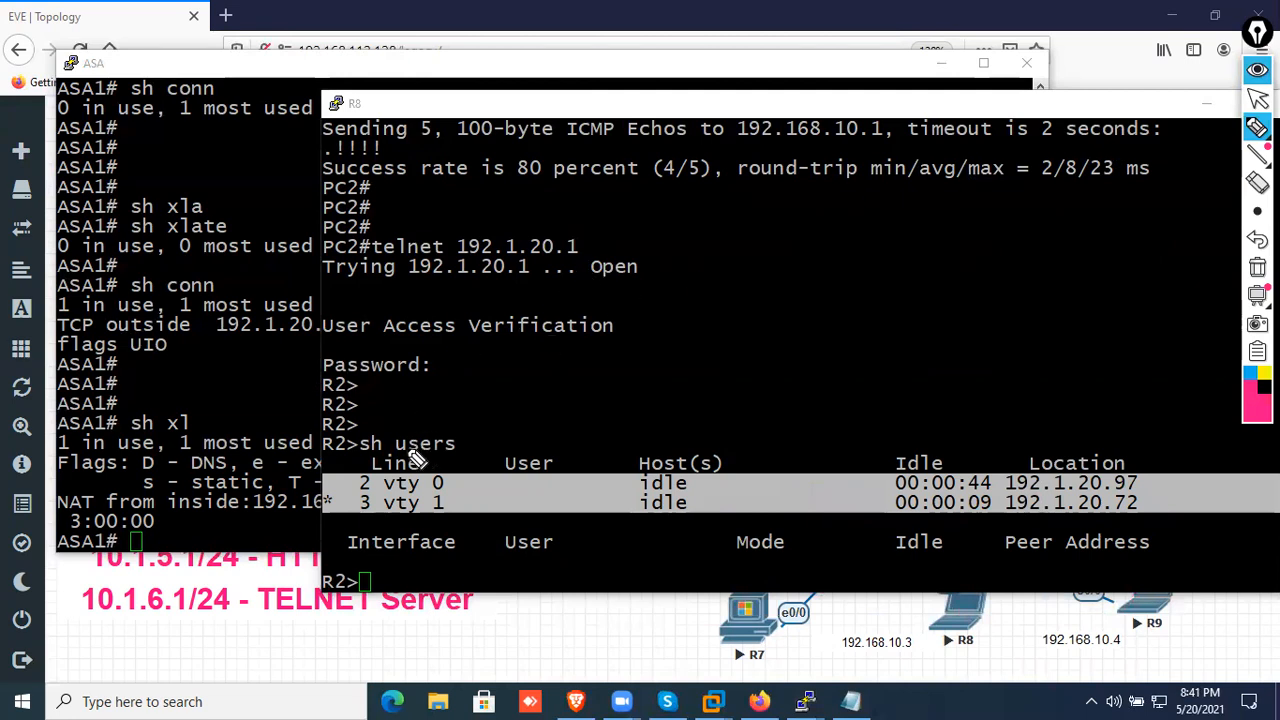
pyautogui.moveTo(296, 540)
pyautogui.mouseDown()
pyautogui.moveTo(355, 512)
pyautogui.moveTo(335, 530)
pyautogui.mouseUp()
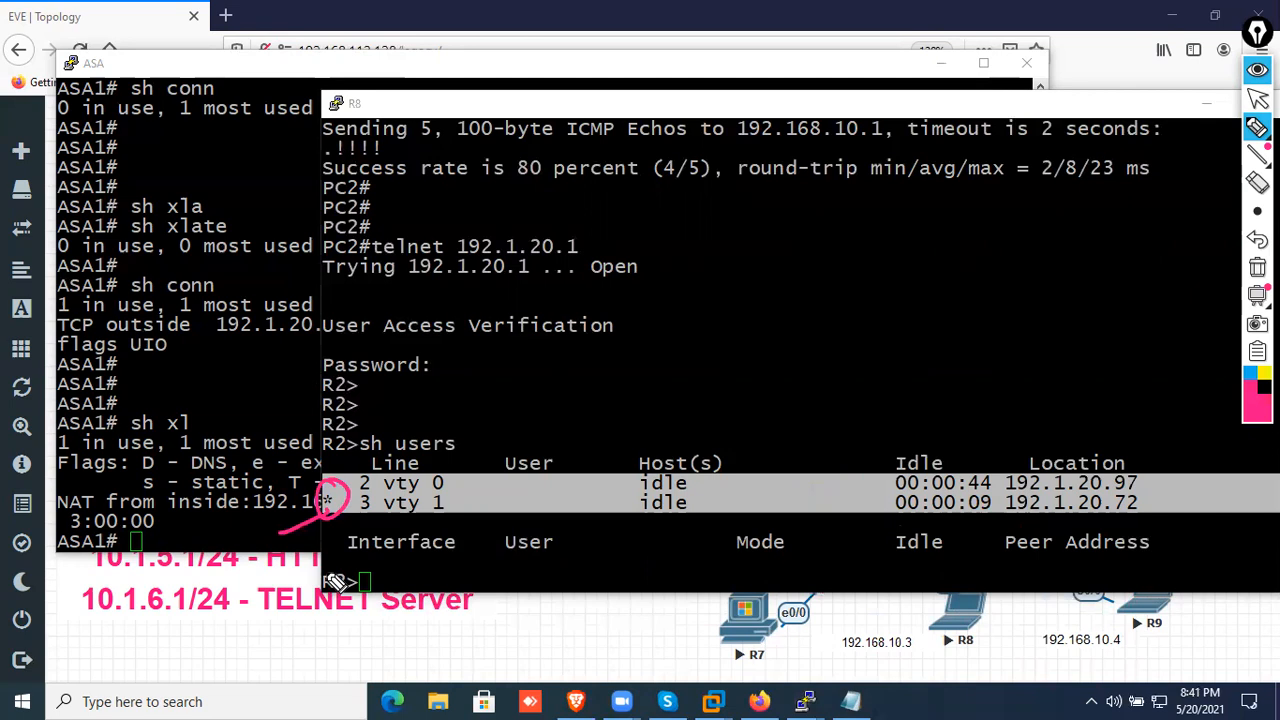
pyautogui.click(1257, 267)
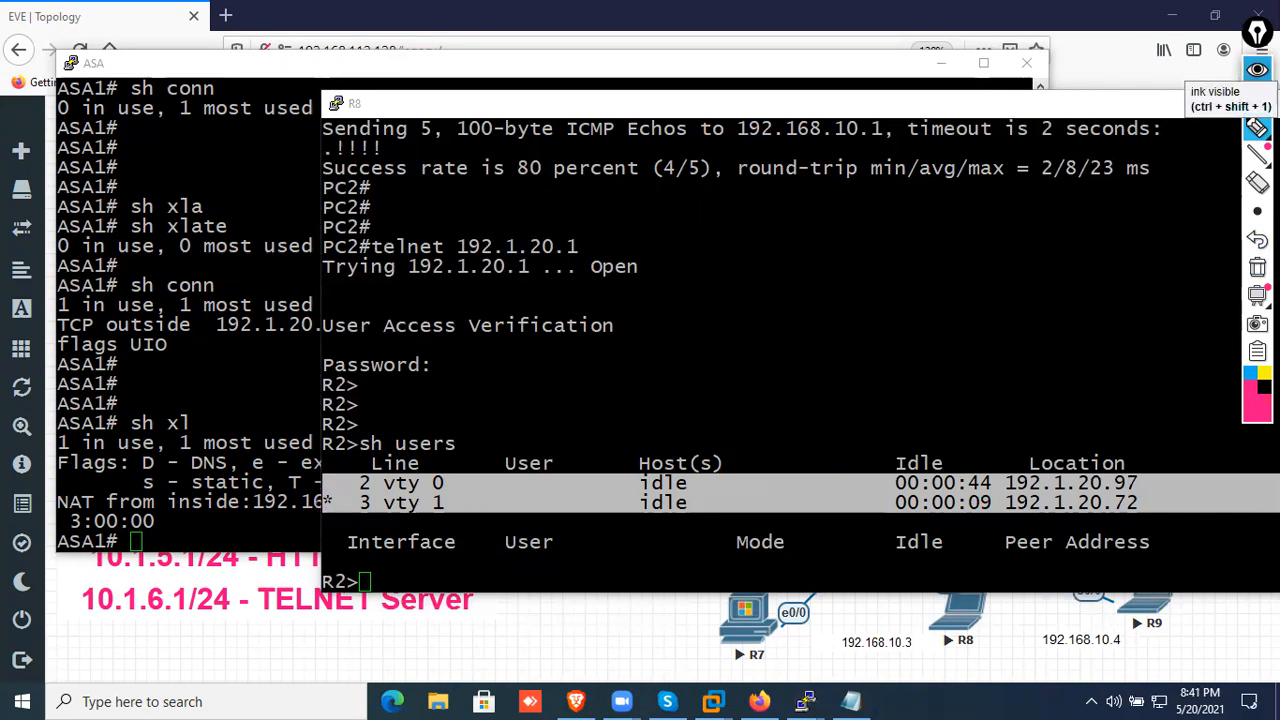
pyautogui.click(1257, 69)
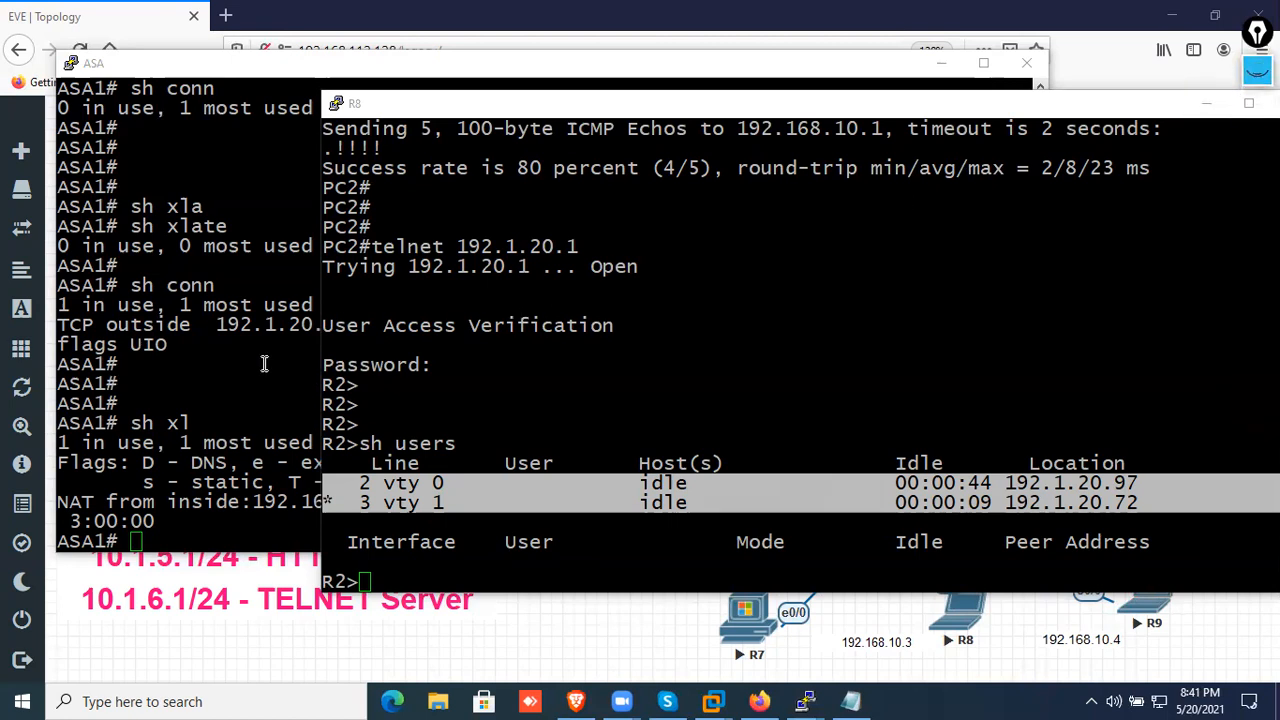
# Return to the ASA console and display the NAT translations for both PC1 and PC2
pyautogui.click(264, 363)
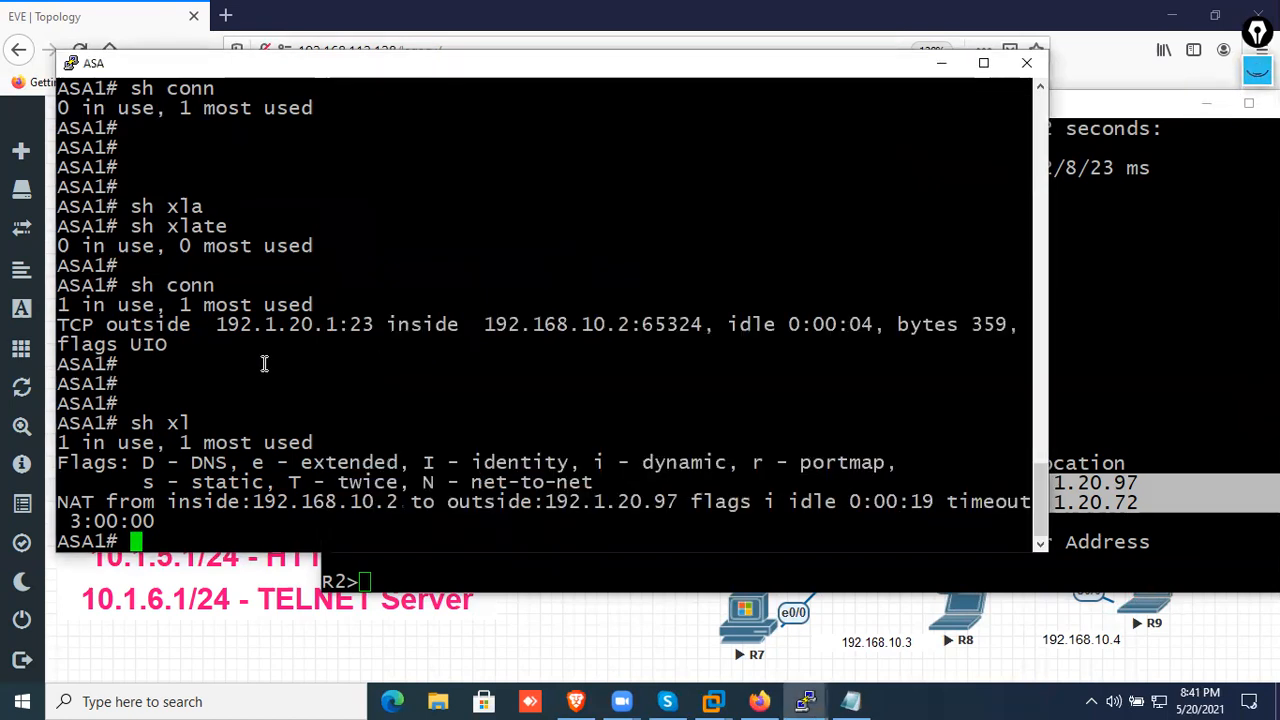
pyautogui.press('Return')
pyautogui.press('Return')
pyautogui.write('sh xl')
pyautogui.press('Return')
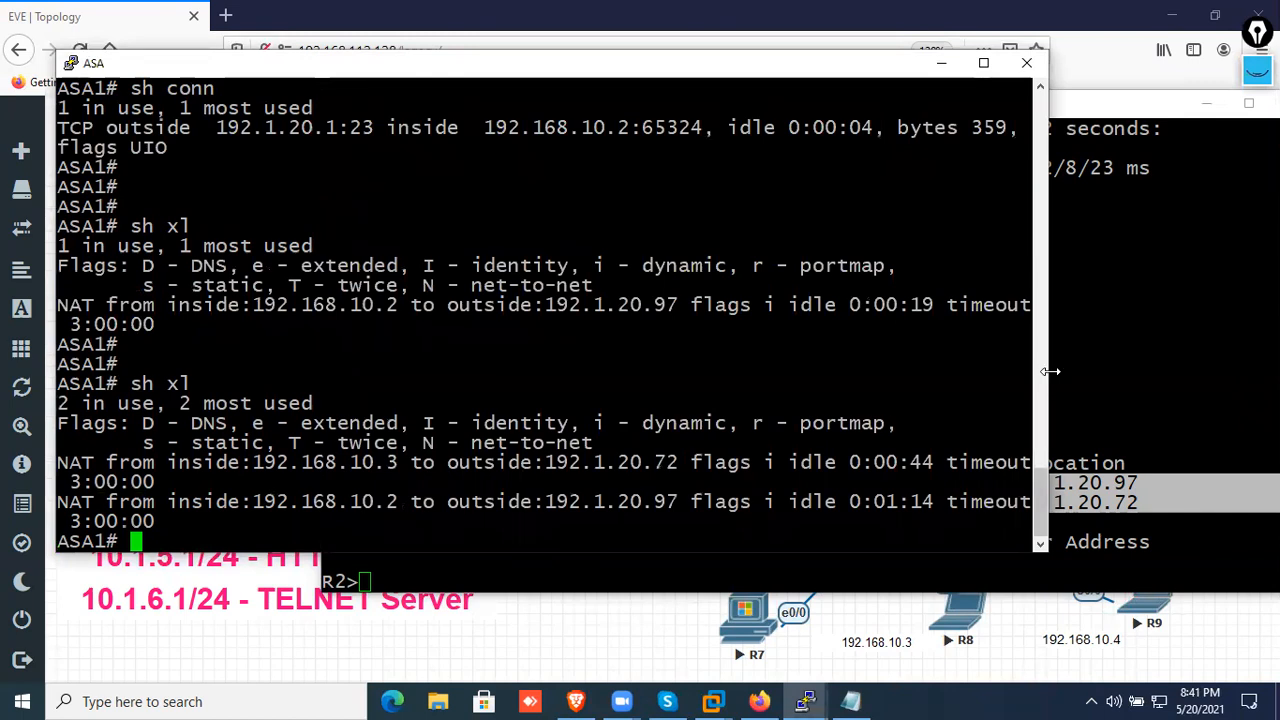
# Widen the ASA console so each translation fits on one line, and redisplay the translation table on a cleared area
pyautogui.moveTo(1050, 371); pyautogui.dragTo(1244, 385)
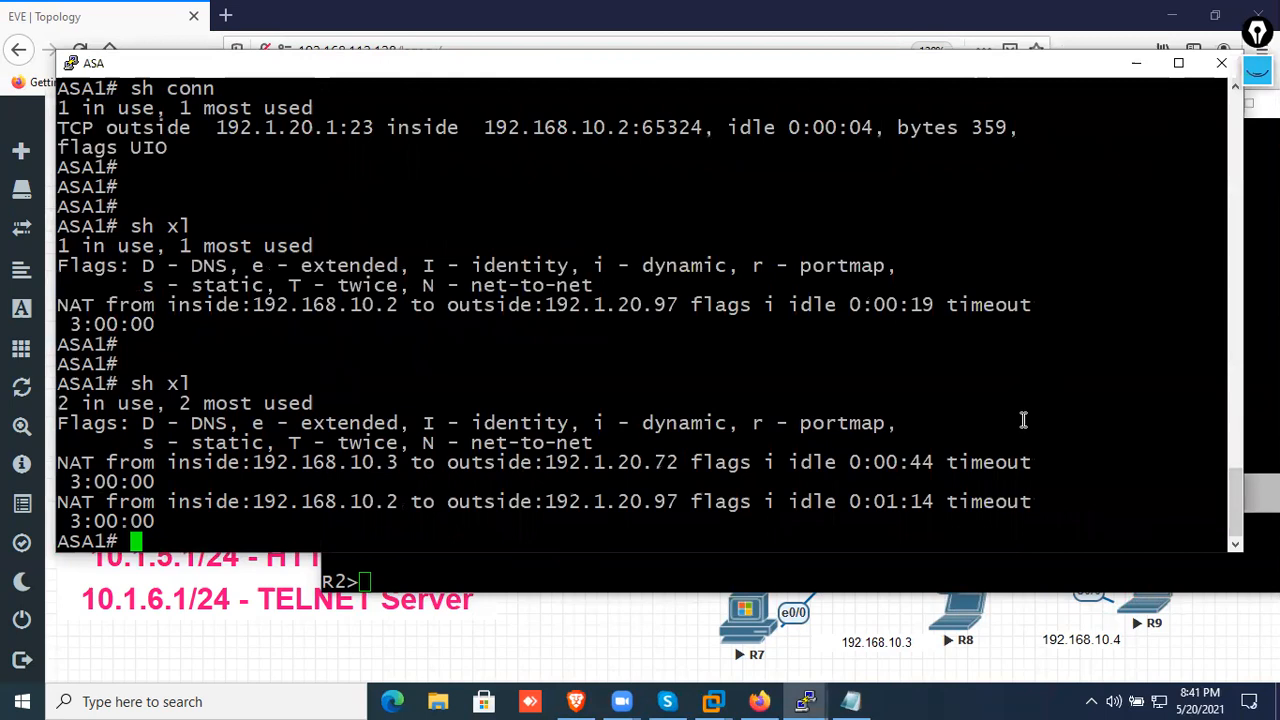
pyautogui.write('sh xl')
pyautogui.press('Return')
pyautogui.press('Return')
pyautogui.press('Return')
pyautogui.press('Return')
pyautogui.press('Return')
pyautogui.press('Return')
pyautogui.press('Return')
pyautogui.press('Return')
pyautogui.press('Return')
pyautogui.press('Return')
pyautogui.press('Return')
pyautogui.press('Return')
pyautogui.press('Return')
pyautogui.press('Return')
pyautogui.press('Return')
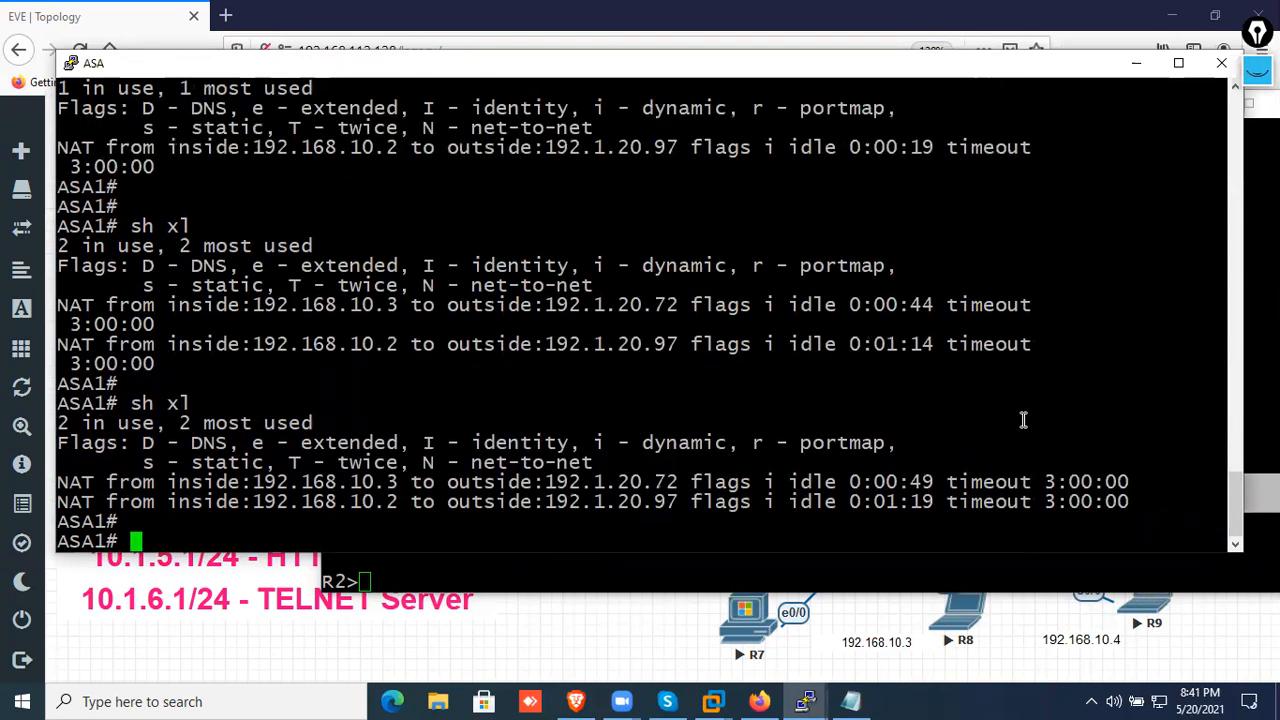
pyautogui.press('Return')
pyautogui.press('Return')
pyautogui.press('Return')
pyautogui.press('Return')
pyautogui.press('Return')
pyautogui.press('Return')
pyautogui.press('Return')
pyautogui.press('Return')
pyautogui.press('Return')
pyautogui.press('Return')
pyautogui.write('sh xl')
# Display the ASA's connection table covering both PCs' telnet sessions
pyautogui.press('Return')
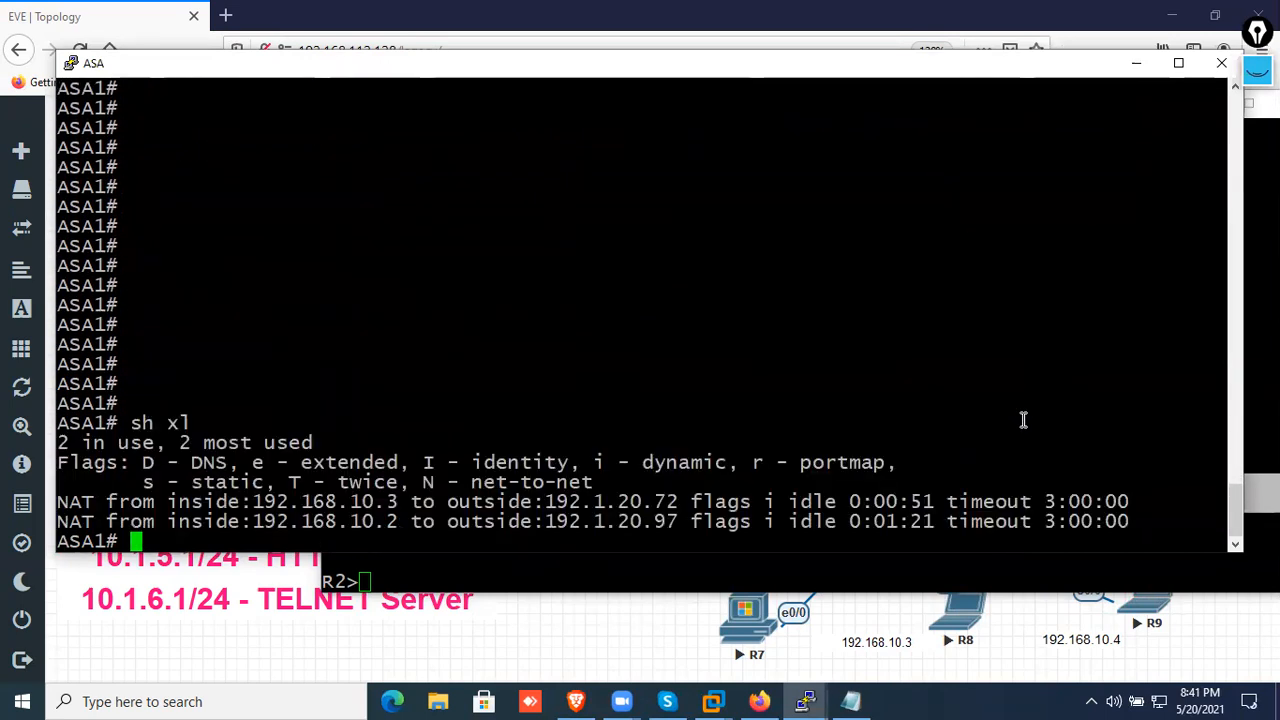
pyautogui.press('Return')
pyautogui.write('sh conn')
pyautogui.press('Return')
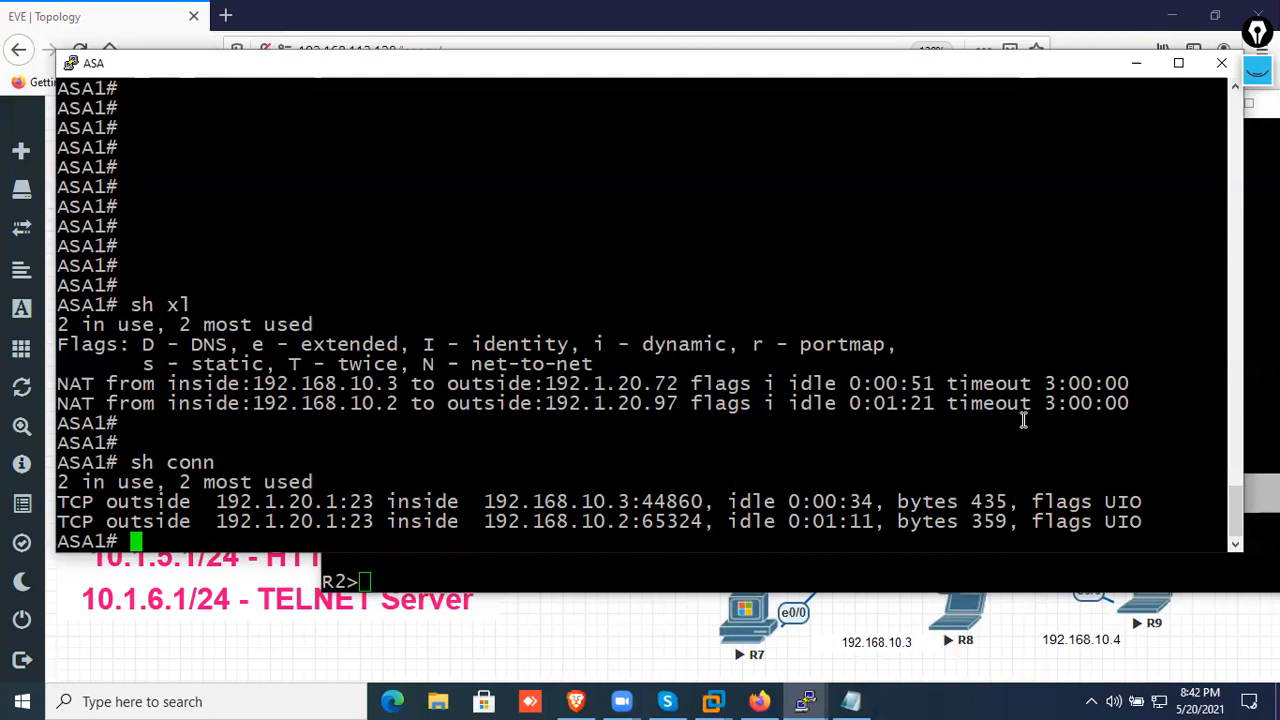
# Run the full show xlate command on the ASA and repeat it below blank prompt lines for a clean view
pyautogui.write('sh xl')
pyautogui.press('Tab')
pyautogui.press('Return')
pyautogui.press('Return')
pyautogui.press('Return')
pyautogui.press('Return')
pyautogui.press('Return')
pyautogui.press('Return')
pyautogui.press('Return')
pyautogui.press('Return')
pyautogui.press('Return')
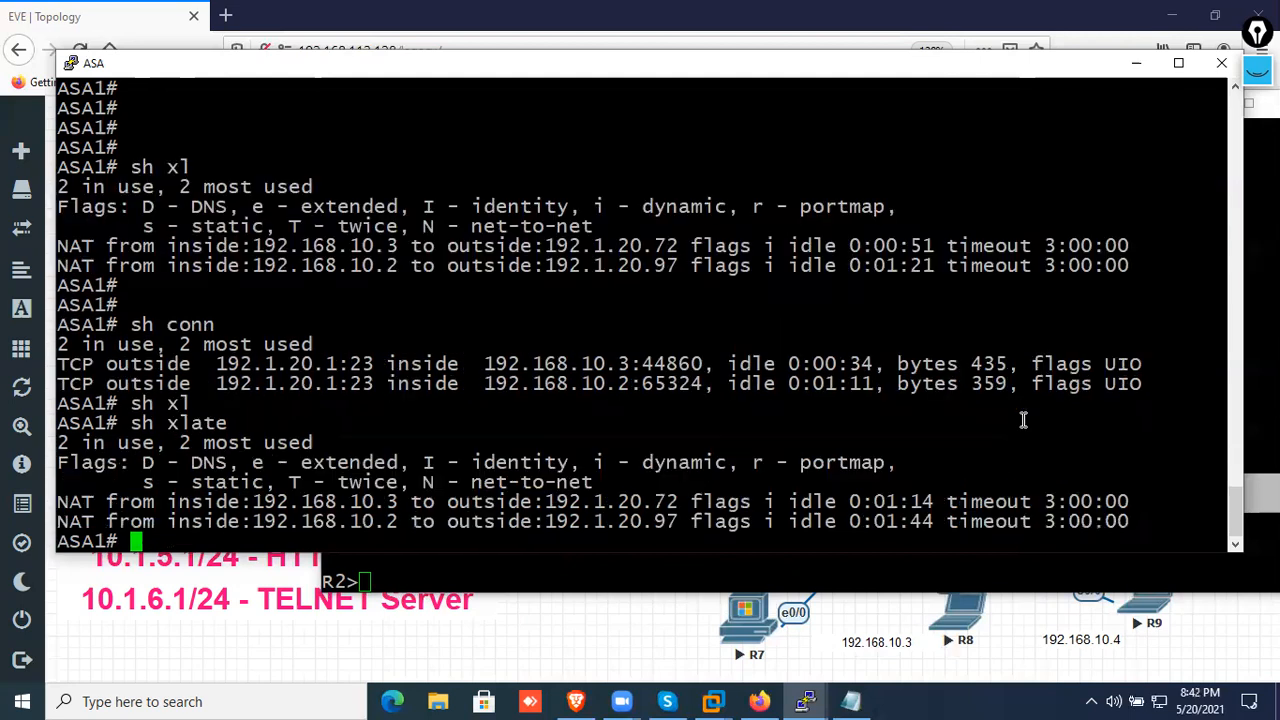
pyautogui.press('Return')
pyautogui.press('Return')
pyautogui.press('Return')
pyautogui.press('Return')
pyautogui.press('Return')
pyautogui.press('Return')
pyautogui.press('Return')
pyautogui.press('Return')
pyautogui.press('Return')
pyautogui.press('Return')
pyautogui.press('Return')
pyautogui.press('Return')
pyautogui.press('Return')
pyautogui.press('Return')
pyautogui.press('Return')
pyautogui.press('Up')
pyautogui.press('Return')
# Clear all NAT translations on the ASA with the clear xlate command
pyautogui.write('cle')
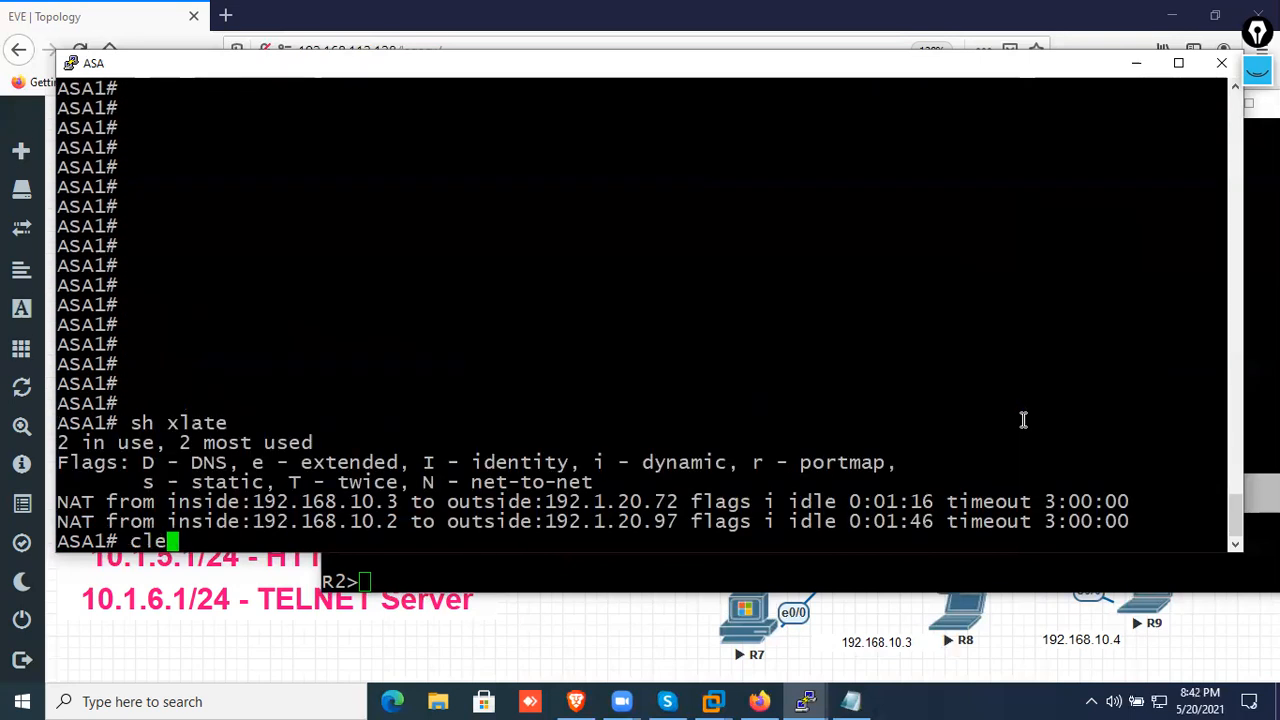
pyautogui.press('Tab')
pyautogui.write('xl')
pyautogui.press('Tab')
pyautogui.press('Return')
pyautogui.press('Return')
pyautogui.press('Return')
pyautogui.press('Return')
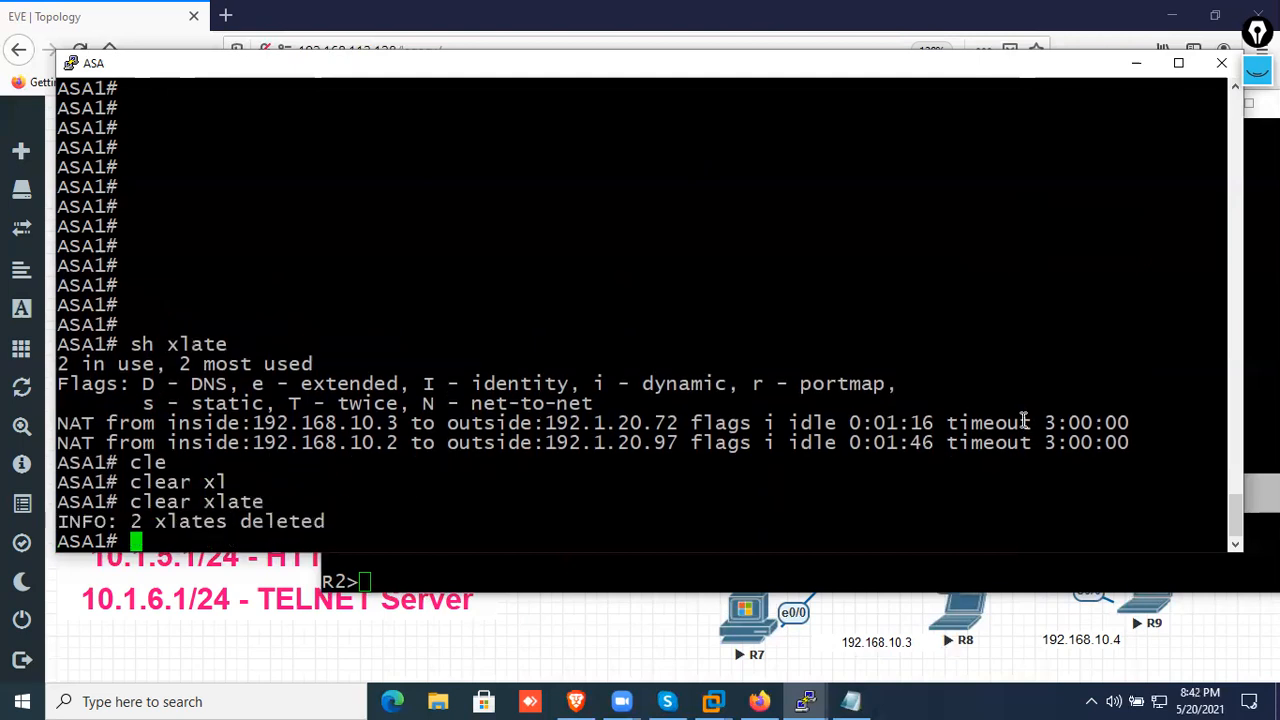
# Display the ASA's translation table again with show xlate to check the cleared entries
pyautogui.write('c')
pyautogui.press('Up')
pyautogui.press('Up')
pyautogui.press('Return')
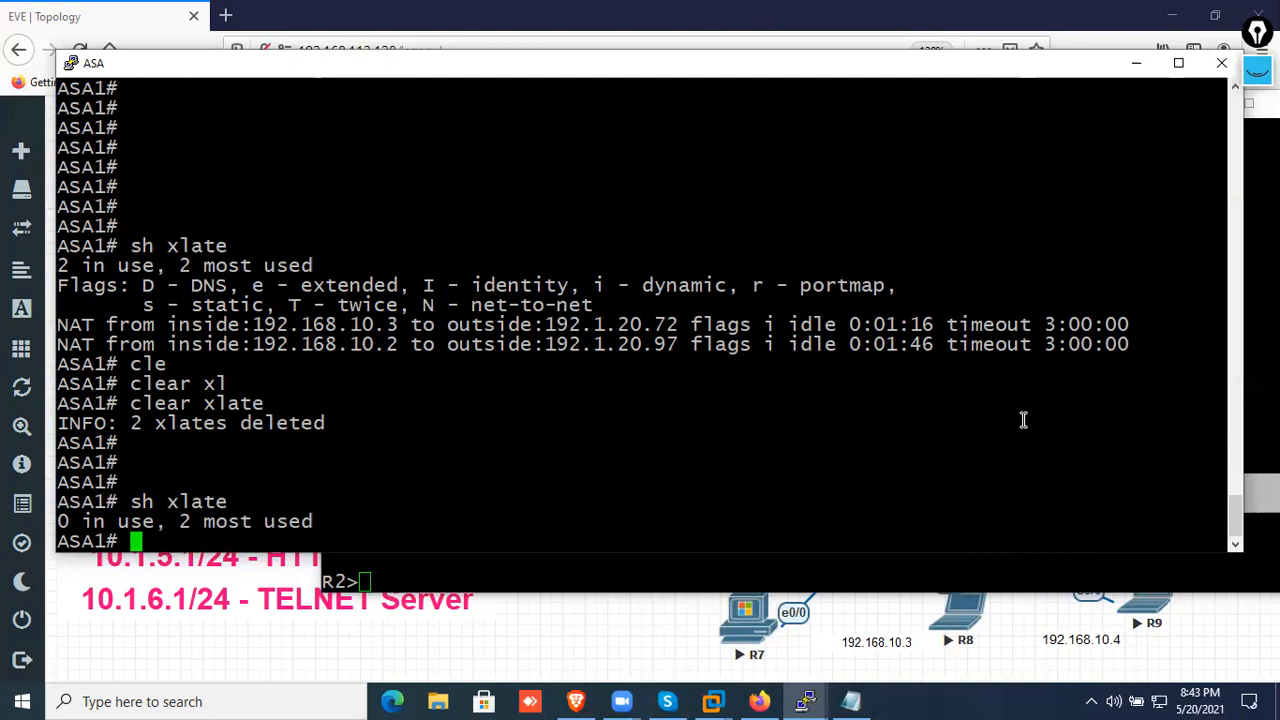
# Display the ASA's connection table and fill the console with blank prompt lines
pyautogui.press('Return')
pyautogui.press('Return')
pyautogui.press('Return')
pyautogui.write('sh conn')
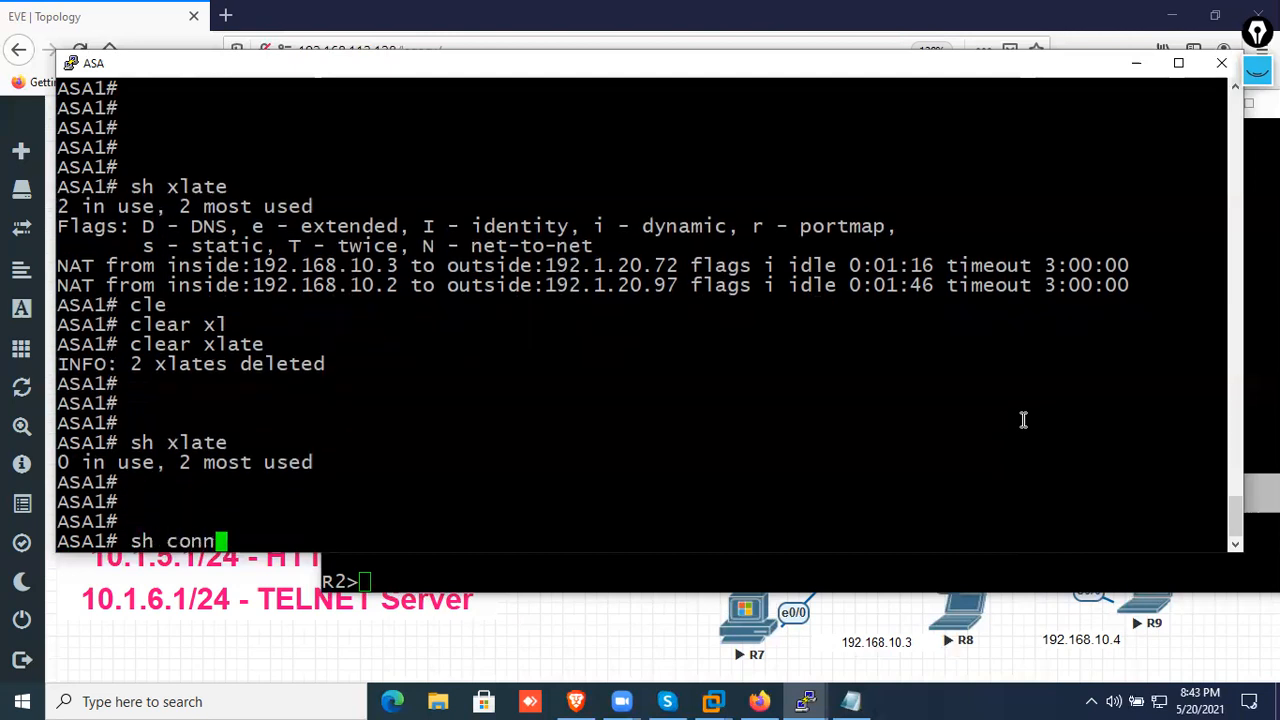
pyautogui.press('Return')
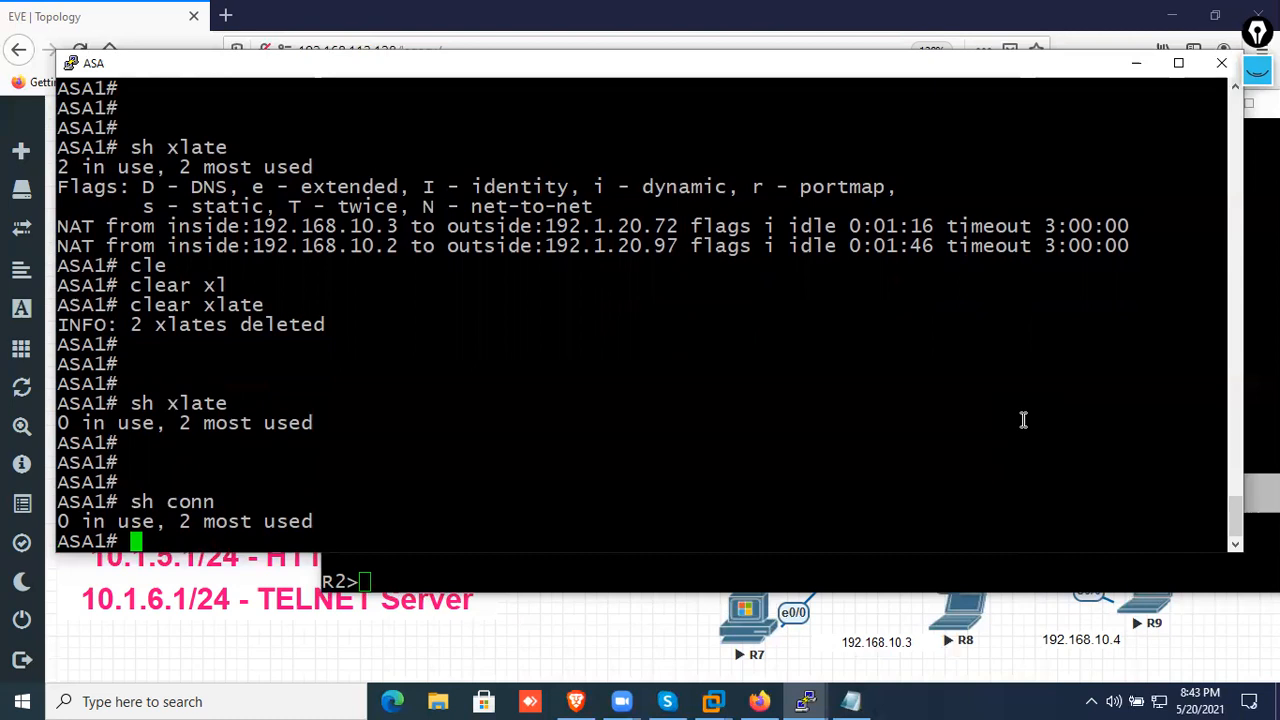
pyautogui.press('Return')
pyautogui.press('Return')
pyautogui.press('Return')
pyautogui.press('Return')
pyautogui.press('Return')
pyautogui.press('Return')
pyautogui.press('Return')
pyautogui.press('Return')
pyautogui.press('Return')
pyautogui.press('Return')
pyautogui.press('Return')
pyautogui.press('Return')
pyautogui.press('Return')
pyautogui.press('Return')
pyautogui.press('Return')
pyautogui.press('Return')
pyautogui.press('Return')
pyautogui.press('Return')
pyautogui.press('Return')
pyautogui.press('Return')
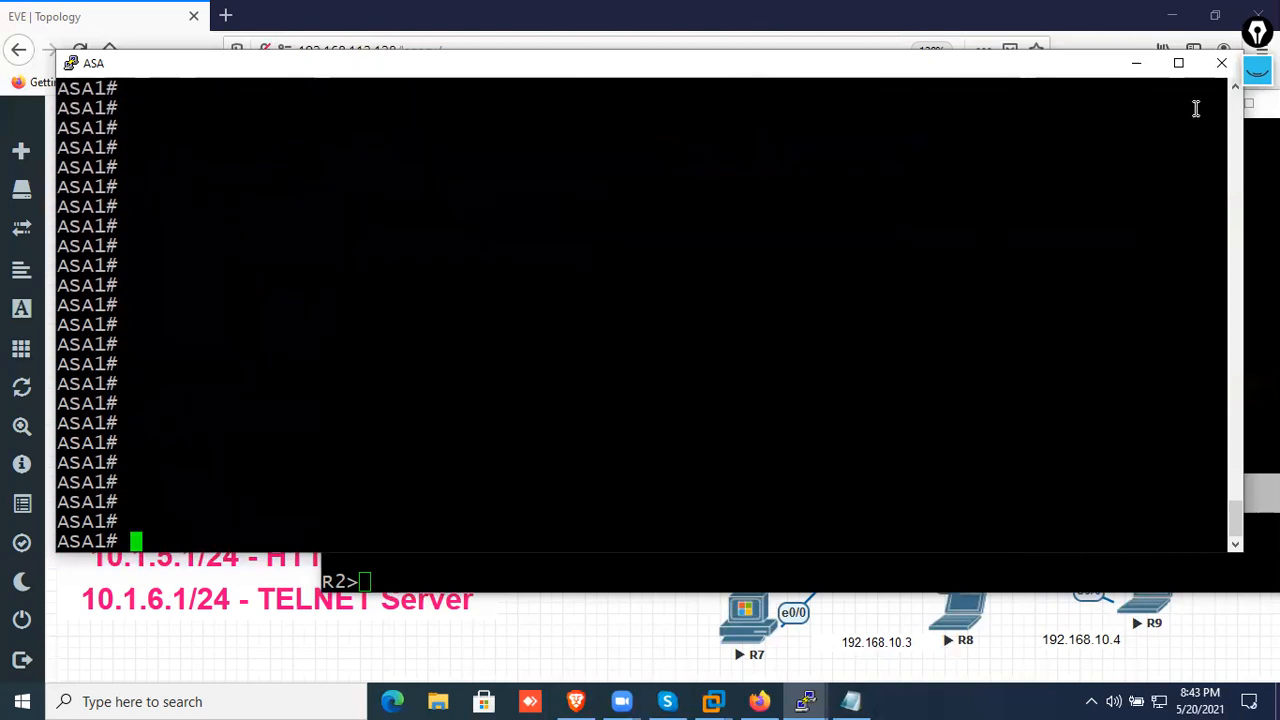
# Turn on the screen annotation pen and sketch a cloud labelled isp linked to a server labelled fb.com
pyautogui.click(1257, 71)
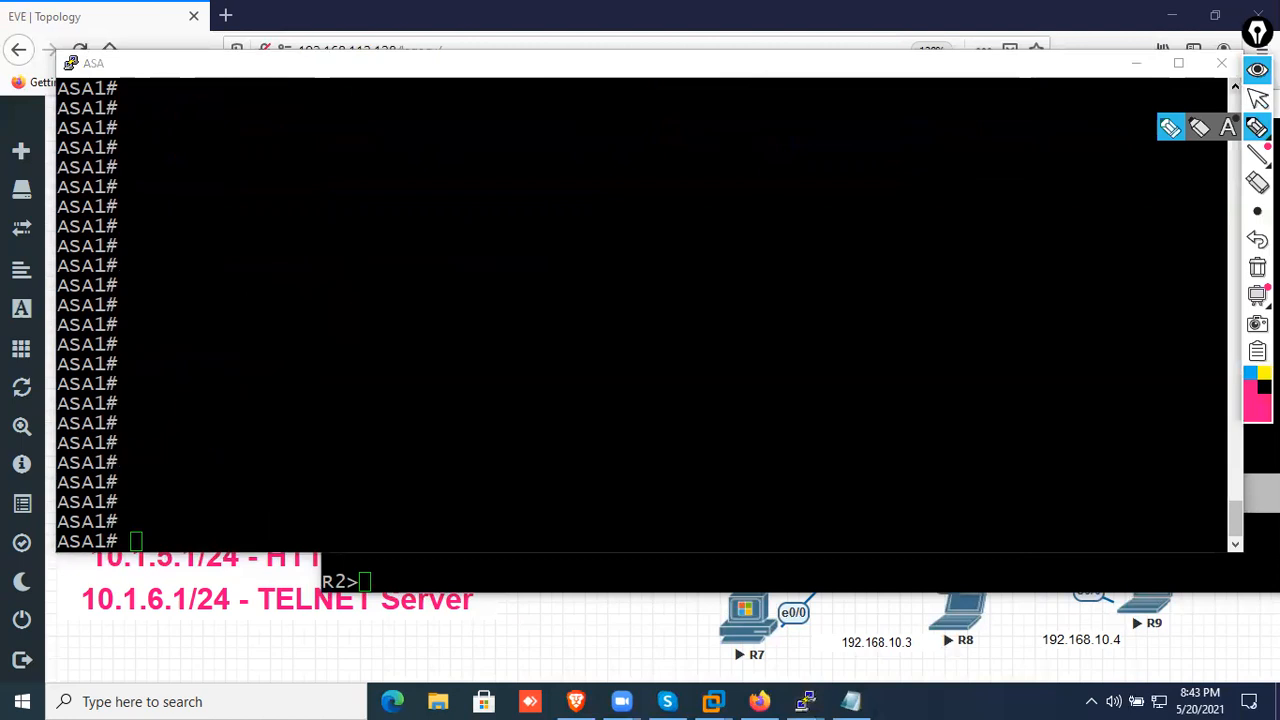
pyautogui.moveTo(680, 126)
pyautogui.mouseDown()
pyautogui.moveTo(548, 172)
pyautogui.moveTo(751, 200)
pyautogui.moveTo(663, 166)
pyautogui.moveTo(707, 176)
pyautogui.mouseUp()
pyautogui.moveTo(787, 144); pyautogui.dragTo(866, 150)
pyautogui.moveTo(854, 124)
pyautogui.mouseDown()
pyautogui.moveTo(855, 184)
pyautogui.moveTo(890, 112)
pyautogui.mouseUp()
pyautogui.moveTo(876, 114)
pyautogui.mouseDown()
pyautogui.moveTo(882, 166)
pyautogui.moveTo(858, 177)
pyautogui.moveTo(944, 154)
pyautogui.moveTo(972, 168)
pyautogui.moveTo(1078, 158)
pyautogui.mouseUp()
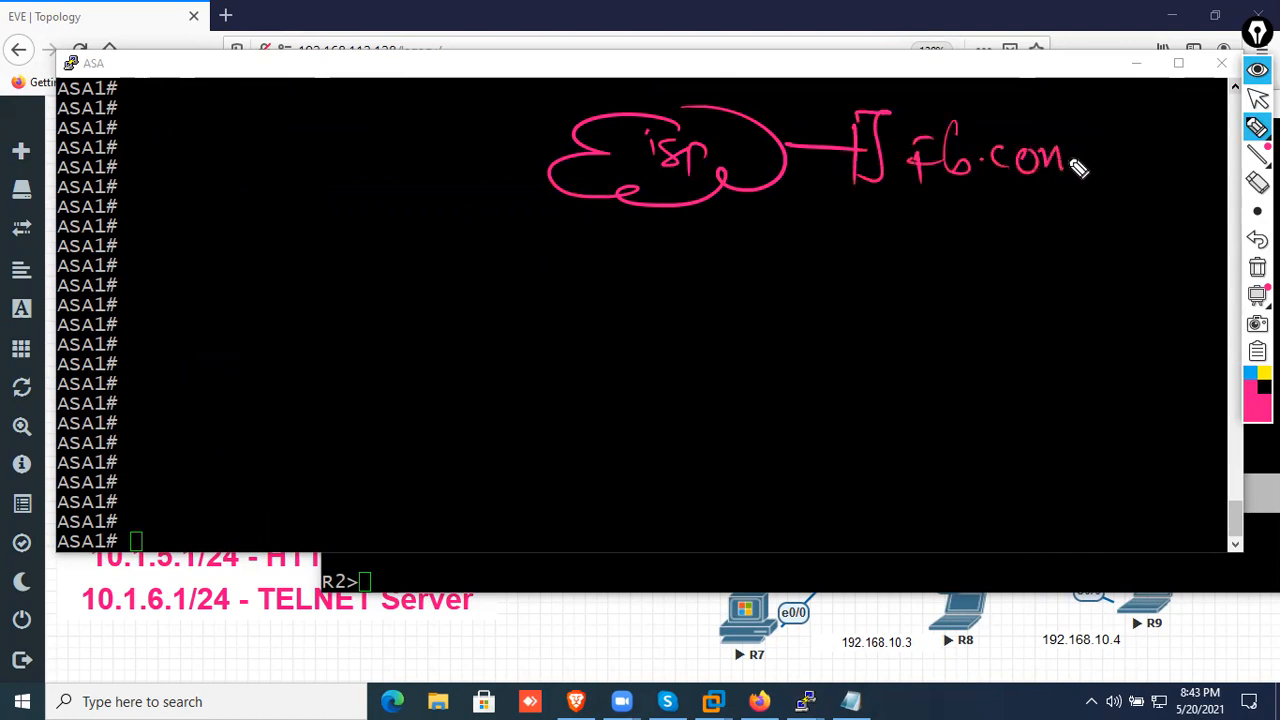
# Sketch a firewall below the isp cloud, with a switch beneath it connected to four PCs
pyautogui.moveTo(676, 210)
pyautogui.mouseDown()
pyautogui.moveTo(676, 302)
pyautogui.moveTo(614, 333)
pyautogui.moveTo(686, 323)
pyautogui.moveTo(651, 323)
pyautogui.mouseUp()
pyautogui.moveTo(700, 360)
pyautogui.mouseDown()
pyautogui.moveTo(703, 392)
pyautogui.moveTo(662, 400)
pyautogui.moveTo(752, 418)
pyautogui.moveTo(640, 405)
pyautogui.mouseUp()
pyautogui.moveTo(668, 484)
pyautogui.mouseDown()
pyautogui.moveTo(636, 490)
pyautogui.moveTo(685, 520)
pyautogui.mouseUp()
pyautogui.moveTo(752, 482)
pyautogui.mouseDown()
pyautogui.moveTo(742, 496)
pyautogui.moveTo(764, 516)
pyautogui.mouseUp()
pyautogui.moveTo(856, 464)
pyautogui.mouseDown()
pyautogui.moveTo(832, 482)
pyautogui.moveTo(838, 510)
pyautogui.mouseUp()
pyautogui.moveTo(958, 457)
pyautogui.mouseDown()
pyautogui.moveTo(929, 491)
pyautogui.moveTo(962, 490)
pyautogui.mouseUp()
pyautogui.moveTo(705, 424); pyautogui.dragTo(668, 492)
pyautogui.moveTo(705, 424)
pyautogui.mouseDown()
pyautogui.moveTo(760, 510)
pyautogui.moveTo(858, 466)
pyautogui.mouseUp()
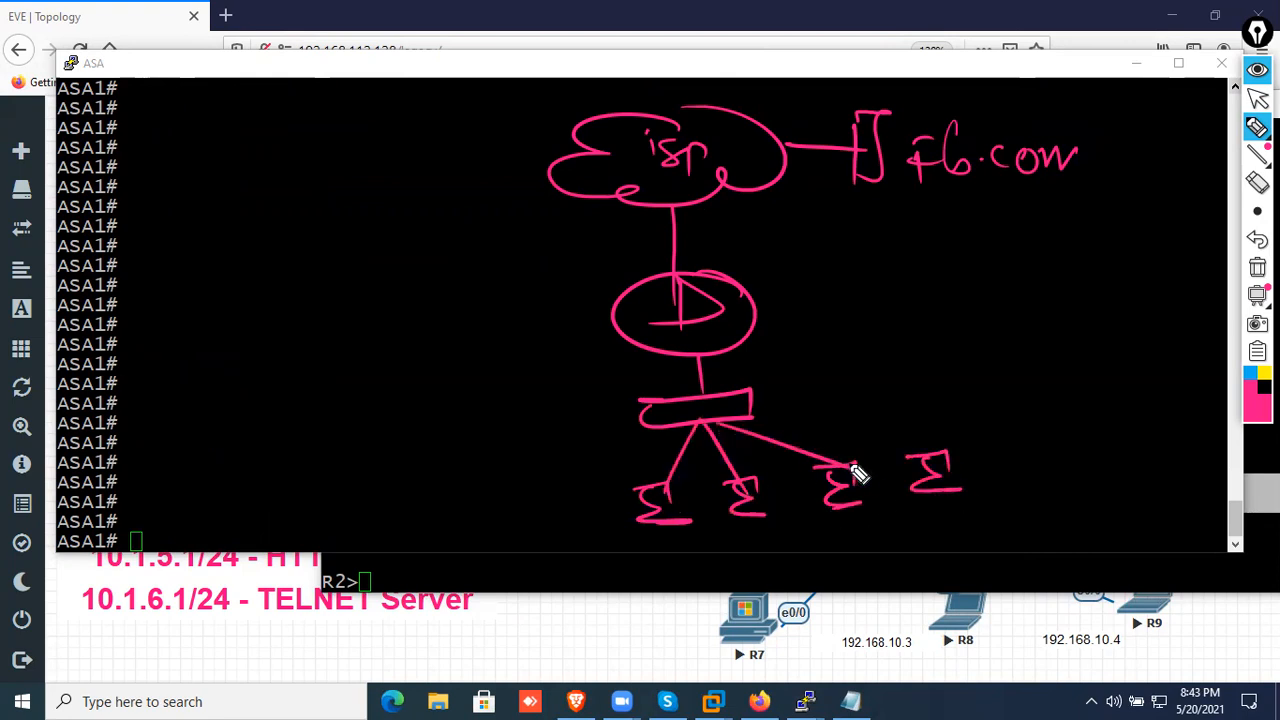
pyautogui.moveTo(712, 422); pyautogui.dragTo(966, 461)
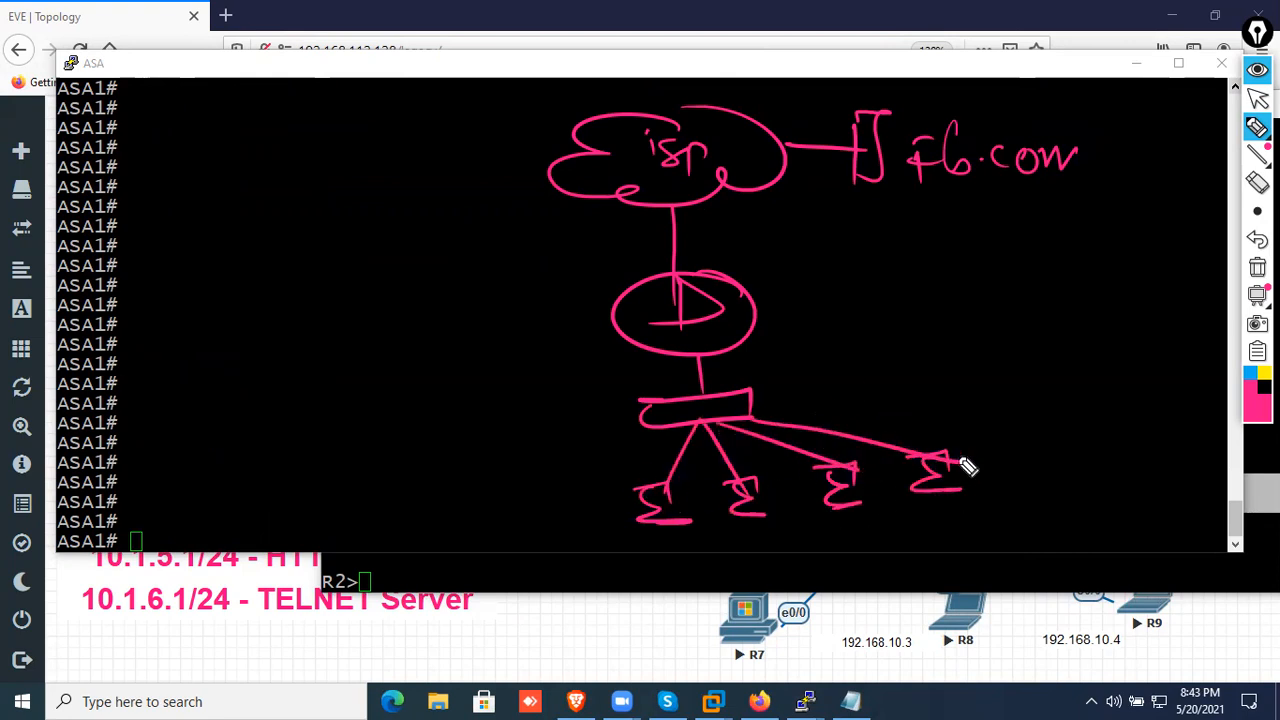
# In yellow ink, circle the first PC and trace its path through the firewall to fb.com
pyautogui.click(1264, 372)
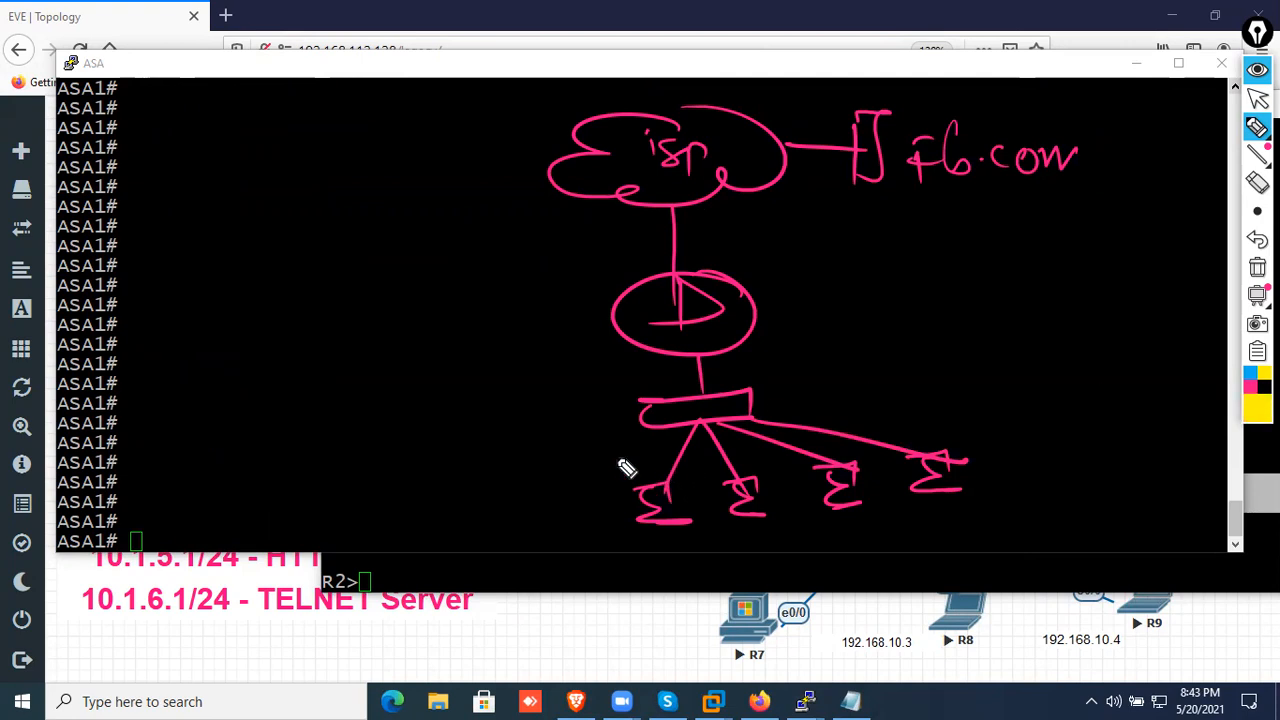
pyautogui.moveTo(625, 465); pyautogui.dragTo(655, 492)
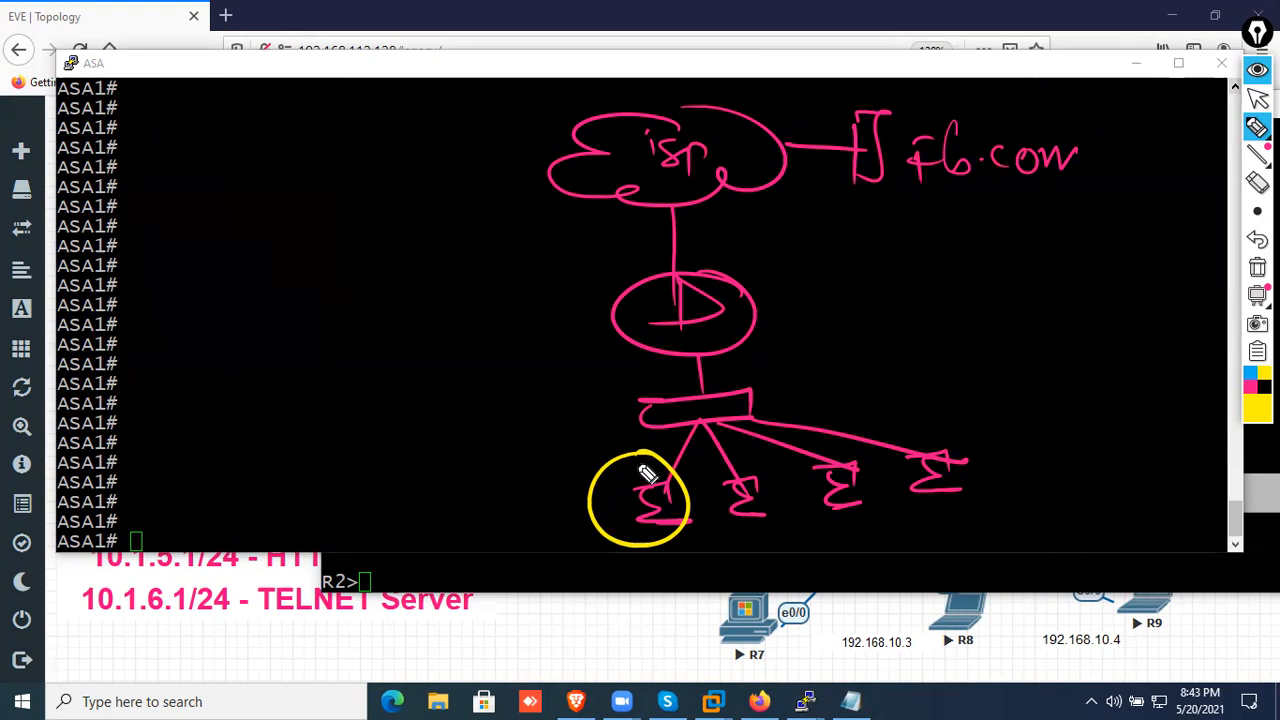
pyautogui.moveTo(634, 465)
pyautogui.mouseDown()
pyautogui.moveTo(700, 166)
pyautogui.moveTo(908, 146)
pyautogui.mouseUp()
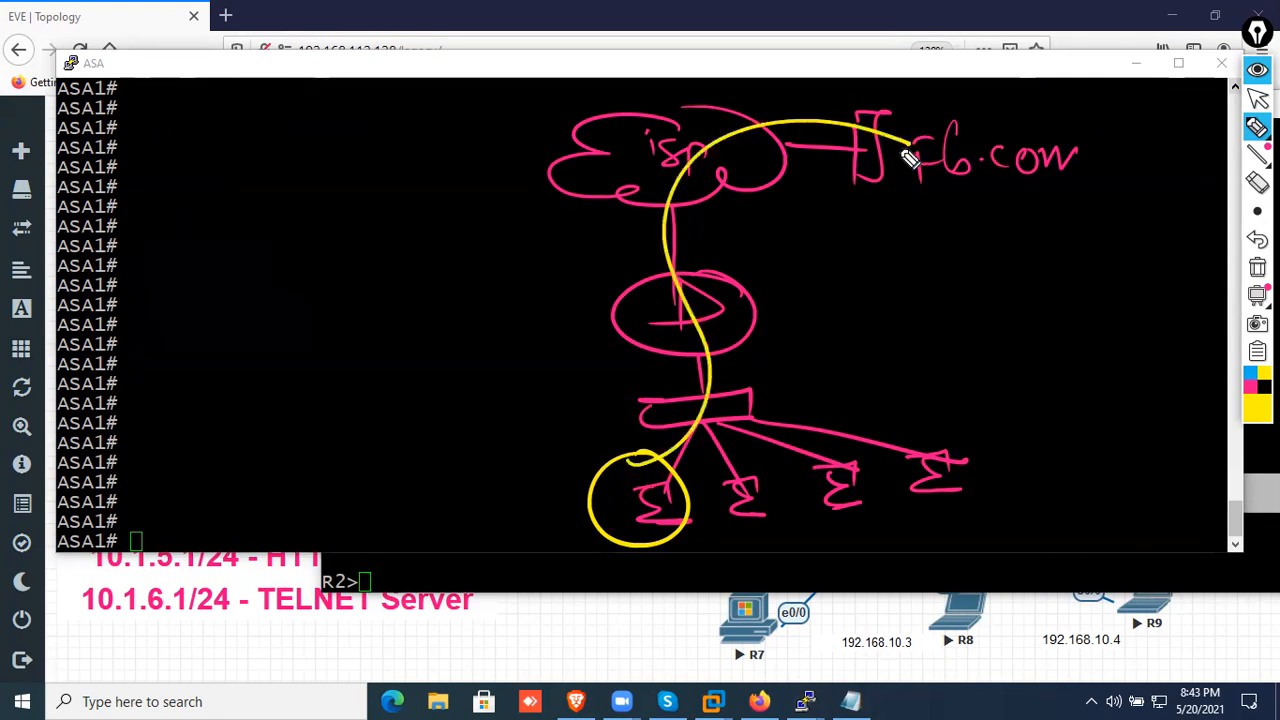
# Write an underlined C.T beside the firewall, label its outside, and trace the return path from fb.com to the first PC
pyautogui.moveTo(812, 280)
pyautogui.mouseDown()
pyautogui.moveTo(808, 303)
pyautogui.moveTo(851, 298)
pyautogui.mouseUp()
pyautogui.click(825, 294)
pyautogui.moveTo(838, 287); pyautogui.dragTo(864, 286)
pyautogui.moveTo(790, 321); pyautogui.dragTo(893, 308)
pyautogui.moveTo(874, 300); pyautogui.dragTo(893, 310)
pyautogui.moveTo(948, 176)
pyautogui.mouseDown()
pyautogui.moveTo(903, 97)
pyautogui.moveTo(638, 150)
pyautogui.moveTo(722, 196)
pyautogui.mouseUp()
pyautogui.moveTo(948, 157); pyautogui.dragTo(960, 177)
pyautogui.moveTo(722, 196)
pyautogui.mouseDown()
pyautogui.moveTo(729, 257)
pyautogui.moveTo(712, 285)
pyautogui.moveTo(749, 263)
pyautogui.moveTo(766, 278)
pyautogui.moveTo(848, 230)
pyautogui.mouseUp()
pyautogui.moveTo(740, 272); pyautogui.dragTo(860, 244)
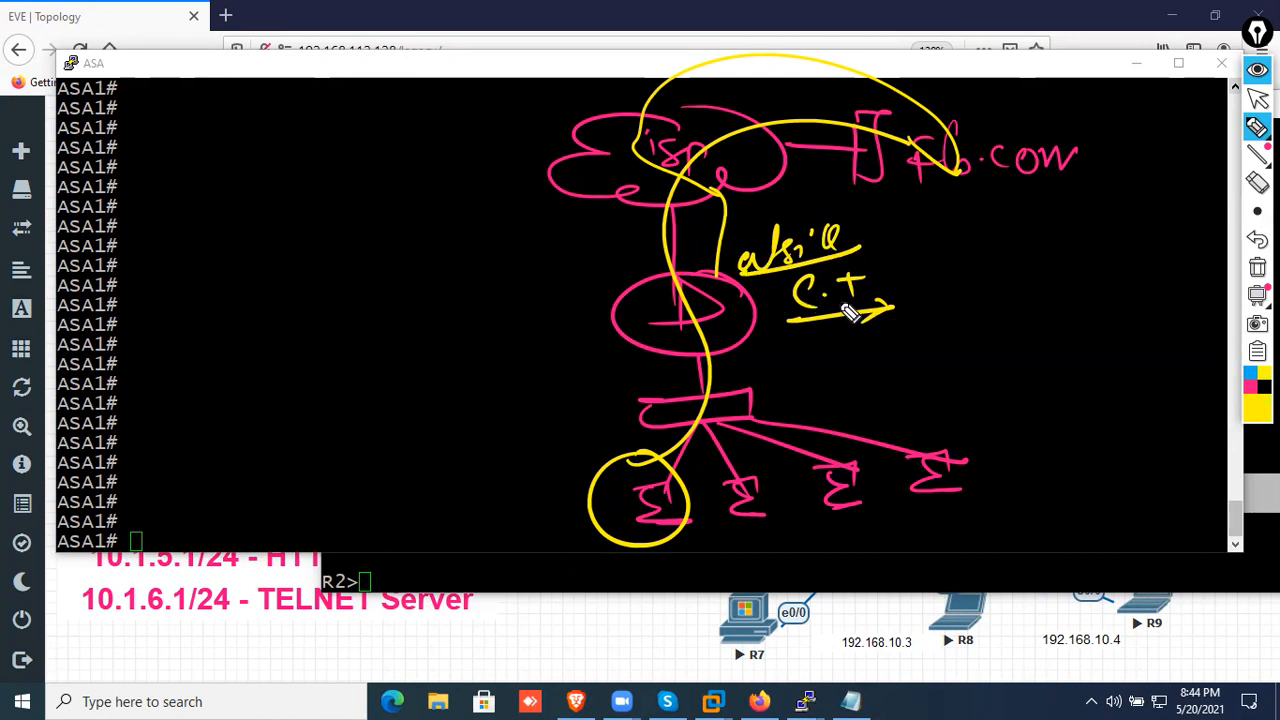
pyautogui.moveTo(724, 283)
pyautogui.mouseDown()
pyautogui.moveTo(686, 294)
pyautogui.moveTo(737, 434)
pyautogui.moveTo(600, 542)
pyautogui.mouseUp()
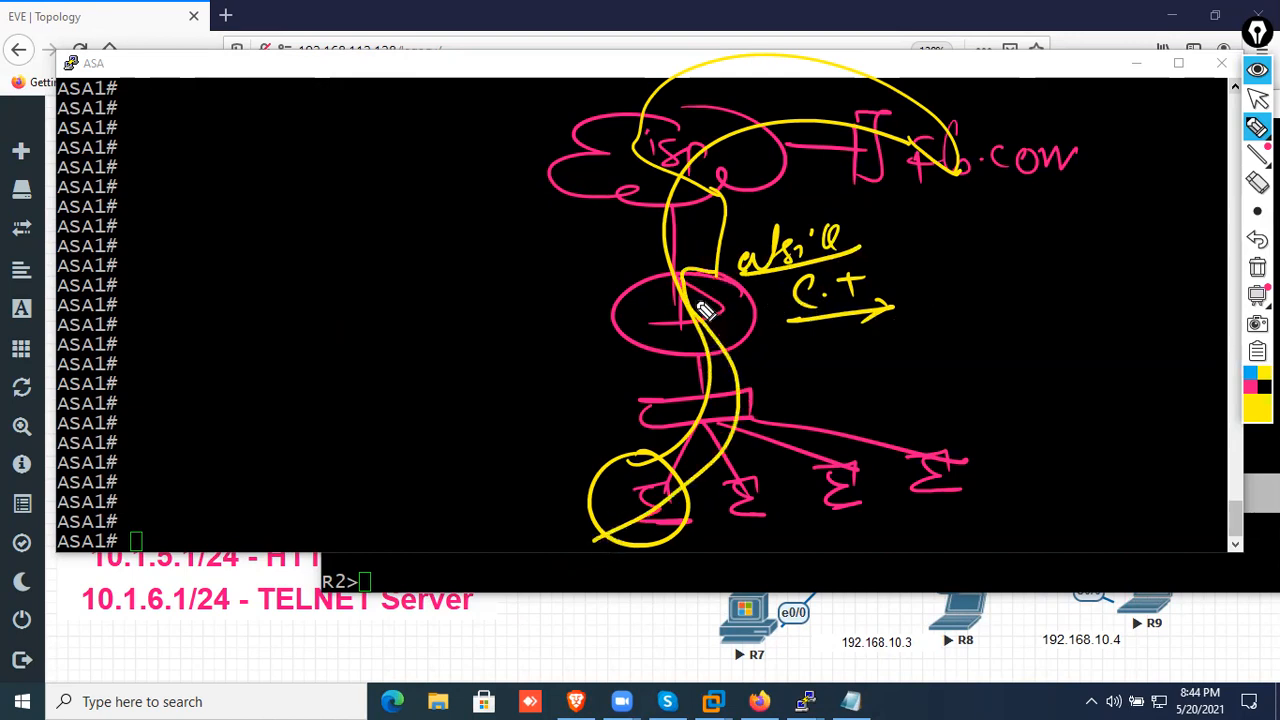
# Draw an arrow to the firewall and write "Stateful FW" above it, underlined with FW circled
pyautogui.moveTo(263, 367); pyautogui.dragTo(636, 321)
pyautogui.moveTo(636, 321); pyautogui.dragTo(609, 339)
pyautogui.moveTo(615, 318); pyautogui.dragTo(636, 321)
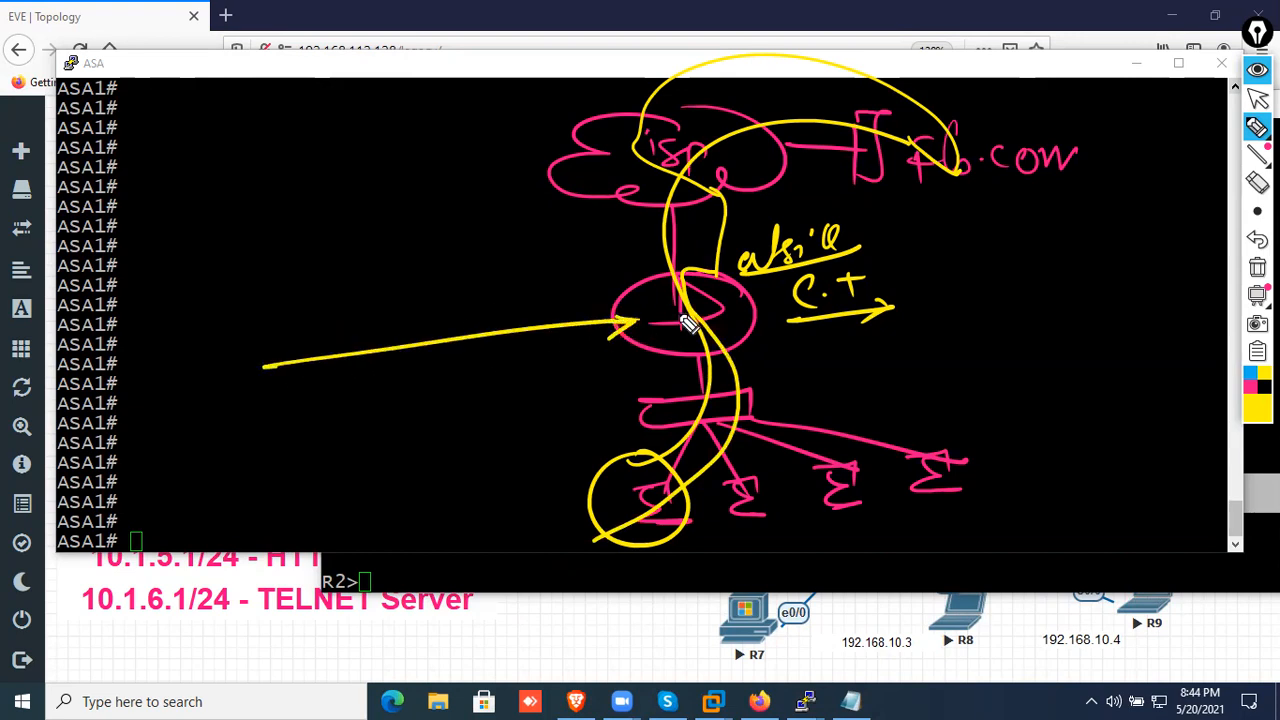
pyautogui.moveTo(236, 280)
pyautogui.mouseDown()
pyautogui.moveTo(260, 311)
pyautogui.moveTo(304, 272)
pyautogui.mouseUp()
pyautogui.moveTo(322, 287)
pyautogui.mouseDown()
pyautogui.moveTo(357, 232)
pyautogui.moveTo(358, 260)
pyautogui.mouseUp()
pyautogui.moveTo(315, 294); pyautogui.dragTo(219, 345)
pyautogui.moveTo(371, 280)
pyautogui.mouseDown()
pyautogui.moveTo(434, 263)
pyautogui.moveTo(420, 206)
pyautogui.moveTo(368, 230)
pyautogui.mouseUp()
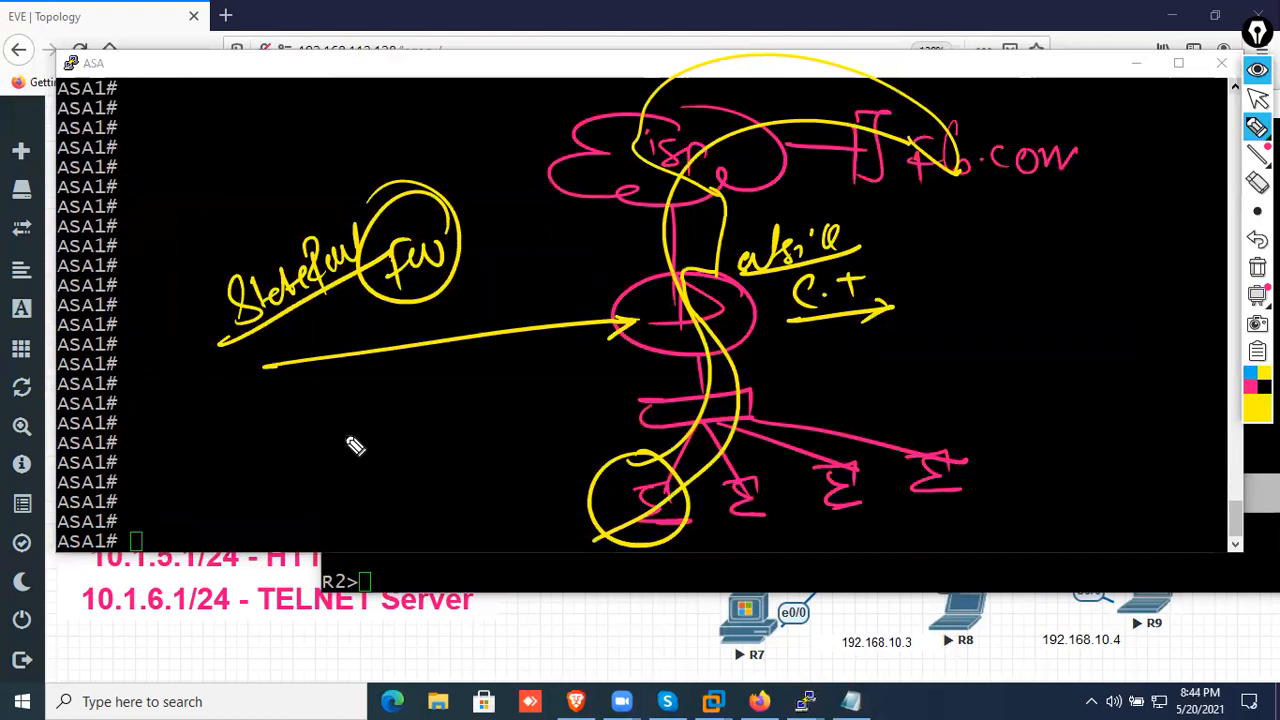
# Write 40/50/5 min next to C.T and trace another round trip between the first PC and fb.com
pyautogui.moveTo(932, 293); pyautogui.dragTo(1032, 292)
pyautogui.moveTo(1041, 280)
pyautogui.mouseDown()
pyautogui.moveTo(1105, 284)
pyautogui.moveTo(1146, 256)
pyautogui.mouseUp()
pyautogui.moveTo(1052, 345)
pyautogui.mouseDown()
pyautogui.moveTo(1062, 356)
pyautogui.moveTo(1158, 342)
pyautogui.moveTo(1158, 362)
pyautogui.mouseUp()
pyautogui.moveTo(1036, 380); pyautogui.dragTo(1160, 366)
pyautogui.moveTo(648, 540)
pyautogui.mouseDown()
pyautogui.moveTo(700, 330)
pyautogui.moveTo(805, 186)
pyautogui.mouseUp()
pyautogui.moveTo(750, 252); pyautogui.dragTo(714, 386)
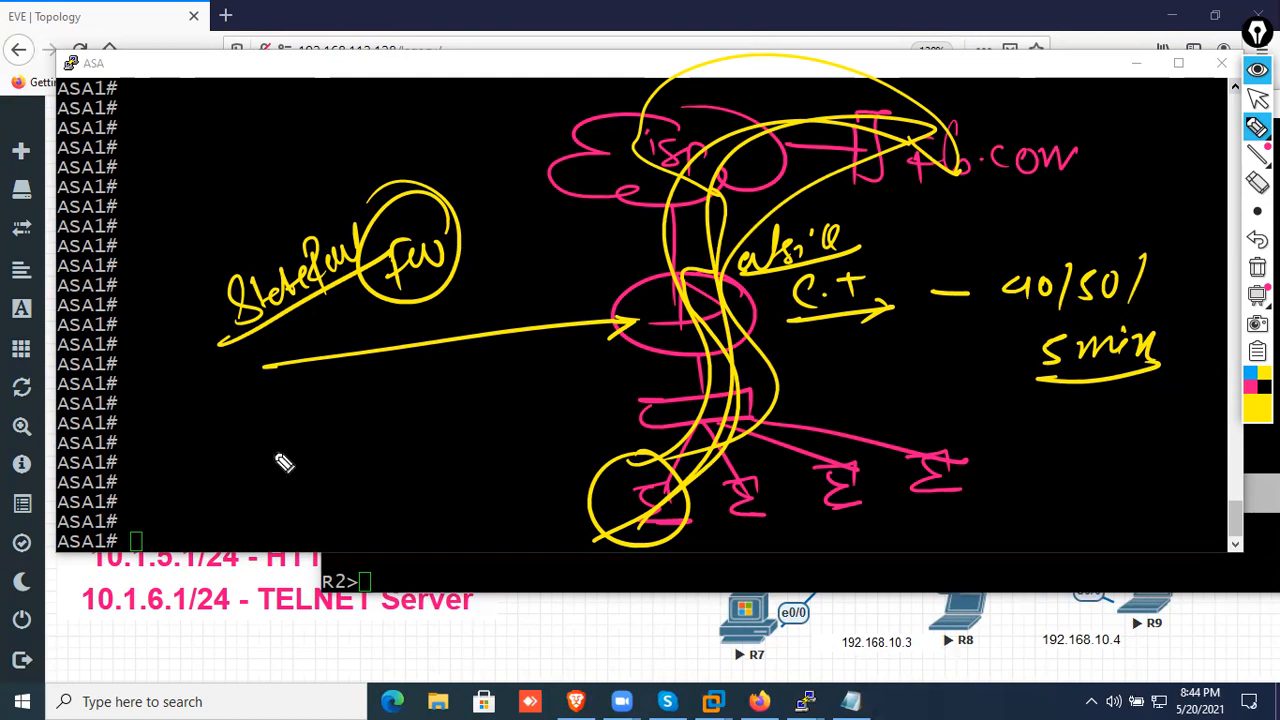
# Write "1 mili sec" below the stateful firewall note, underline and circle it, and erase all annotations
pyautogui.moveTo(259, 457); pyautogui.dragTo(267, 490)
pyautogui.click(266, 502)
pyautogui.moveTo(284, 478); pyautogui.dragTo(423, 380)
pyautogui.moveTo(266, 512); pyautogui.dragTo(432, 406)
pyautogui.moveTo(362, 330)
pyautogui.mouseDown()
pyautogui.moveTo(450, 372)
pyautogui.moveTo(292, 334)
pyautogui.mouseUp()
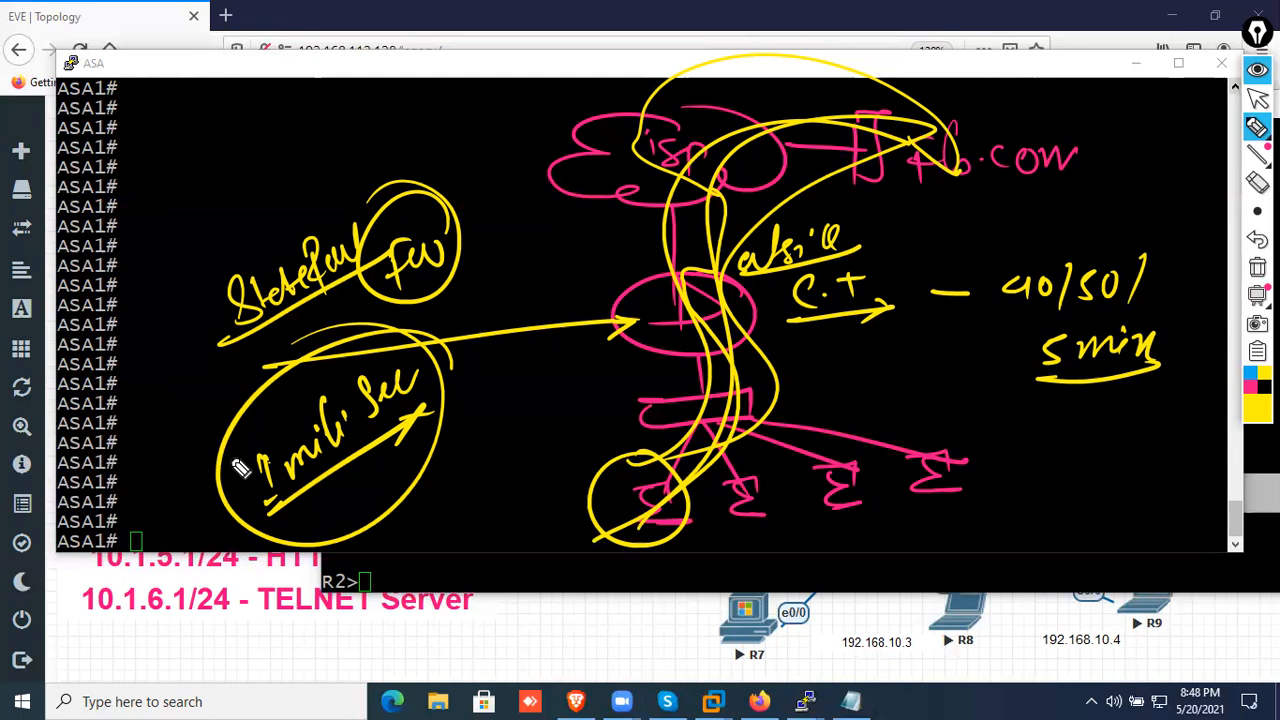
pyautogui.click(1257, 267)
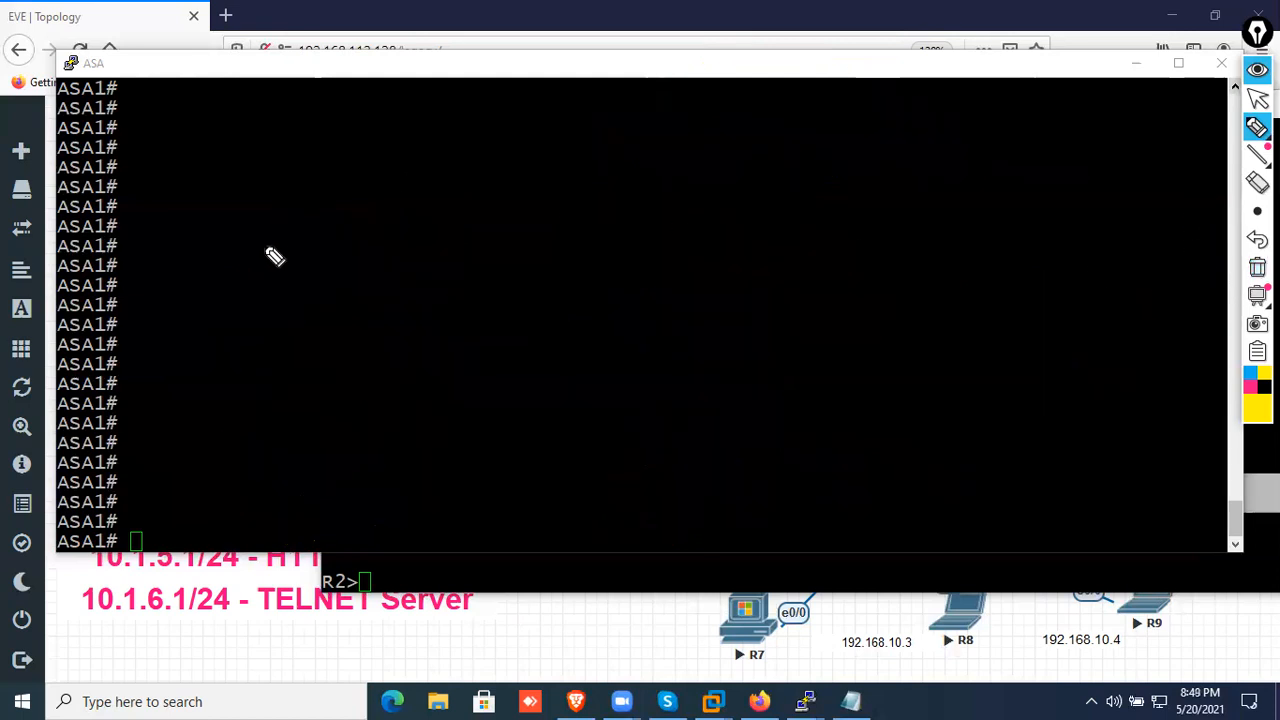
# Handwrite 192.168.10.0/24 in yellow with a long arrow beneath it and an implication arrow beside it
pyautogui.moveTo(222, 268)
pyautogui.mouseDown()
pyautogui.moveTo(223, 293)
pyautogui.moveTo(262, 292)
pyautogui.moveTo(411, 251)
pyautogui.mouseUp()
pyautogui.click(309, 268)
pyautogui.click(398, 253)
pyautogui.moveTo(421, 228); pyautogui.dragTo(458, 207)
pyautogui.click(440, 237)
pyautogui.moveTo(478, 152); pyautogui.dragTo(475, 268)
pyautogui.click(516, 200)
pyautogui.moveTo(490, 205)
pyautogui.mouseDown()
pyautogui.moveTo(512, 225)
pyautogui.moveTo(532, 210)
pyautogui.mouseUp()
pyautogui.moveTo(538, 185); pyautogui.dragTo(540, 228)
pyautogui.moveTo(178, 350); pyautogui.dragTo(557, 289)
pyautogui.moveTo(634, 208)
pyautogui.mouseDown()
pyautogui.moveTo(655, 221)
pyautogui.moveTo(625, 248)
pyautogui.mouseUp()
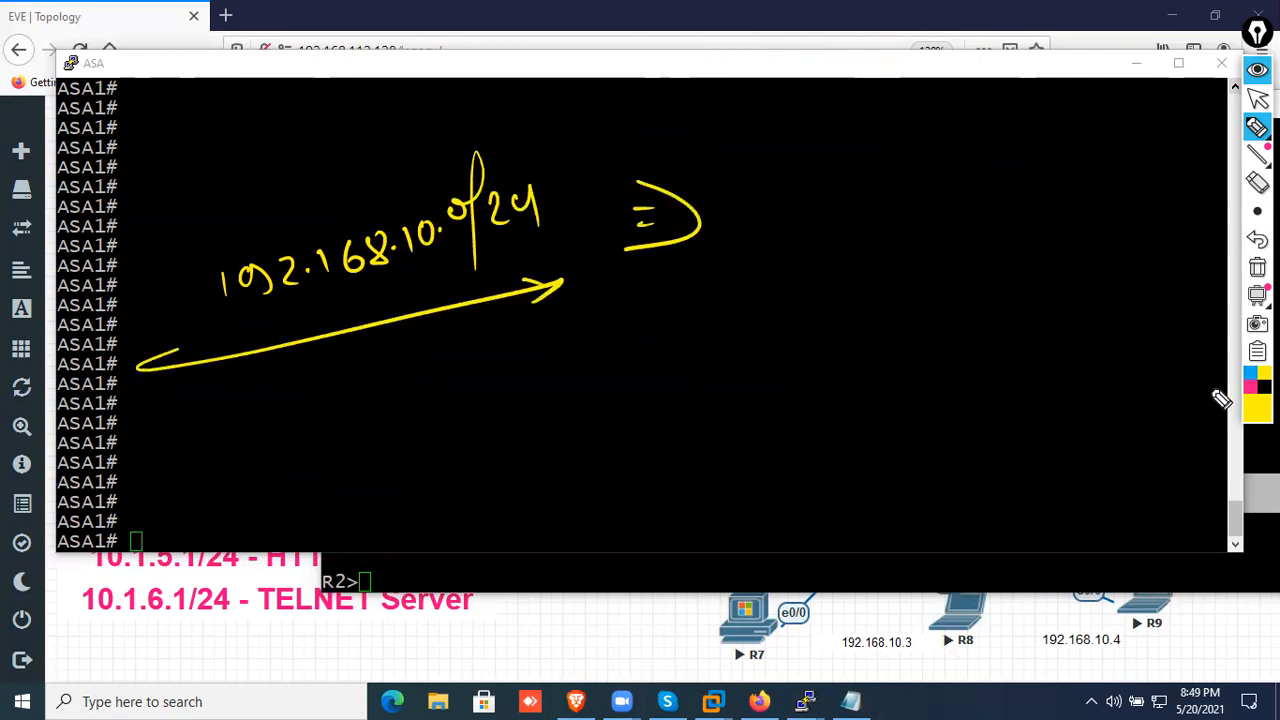
# Write the translated address 192.1.20.100 in pink opposite the inside network and underline it
pyautogui.click(1250, 387)
pyautogui.moveTo(814, 197)
pyautogui.mouseDown()
pyautogui.moveTo(816, 230)
pyautogui.moveTo(836, 216)
pyautogui.moveTo(838, 230)
pyautogui.mouseUp()
pyautogui.moveTo(855, 207)
pyautogui.mouseDown()
pyautogui.moveTo(878, 229)
pyautogui.moveTo(958, 228)
pyautogui.moveTo(976, 201)
pyautogui.moveTo(1022, 227)
pyautogui.mouseUp()
pyautogui.click(886, 216)
pyautogui.click(921, 214)
pyautogui.click(997, 206)
pyautogui.moveTo(1045, 190)
pyautogui.mouseDown()
pyautogui.moveTo(1040, 205)
pyautogui.moveTo(1048, 195)
pyautogui.mouseUp()
pyautogui.moveTo(1066, 188); pyautogui.dragTo(1068, 192)
pyautogui.moveTo(768, 243); pyautogui.dragTo(1133, 248)
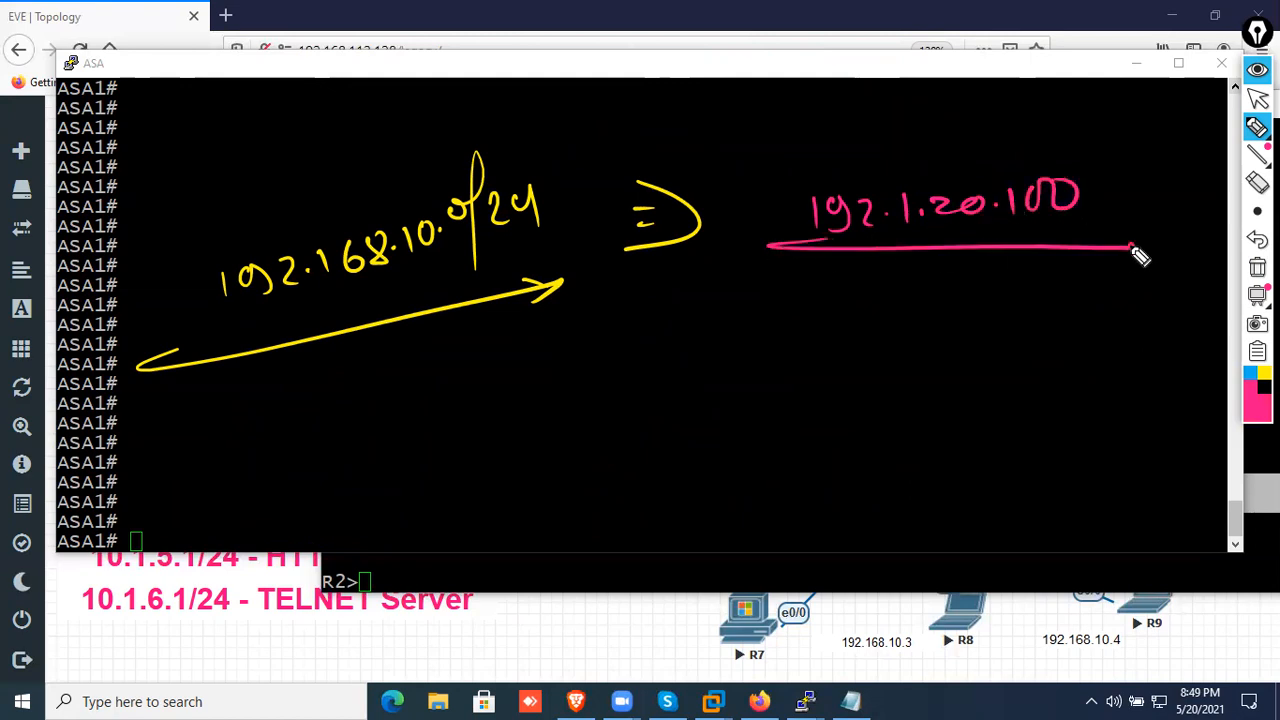
# Write the example port mapping from 192.168.10.2:2000 to 192.1.20.100:200 below the networks
pyautogui.moveTo(409, 366)
pyautogui.mouseDown()
pyautogui.moveTo(417, 391)
pyautogui.moveTo(440, 380)
pyautogui.moveTo(512, 392)
pyautogui.mouseUp()
pyautogui.click(487, 377)
pyautogui.moveTo(536, 360)
pyautogui.mouseDown()
pyautogui.moveTo(540, 389)
pyautogui.moveTo(592, 388)
pyautogui.mouseUp()
pyautogui.click(574, 380)
pyautogui.moveTo(607, 362); pyautogui.dragTo(616, 388)
pyautogui.click(628, 374)
pyautogui.moveTo(641, 356)
pyautogui.mouseDown()
pyautogui.moveTo(651, 383)
pyautogui.moveTo(664, 380)
pyautogui.mouseUp()
pyautogui.click(678, 352)
pyautogui.click(678, 373)
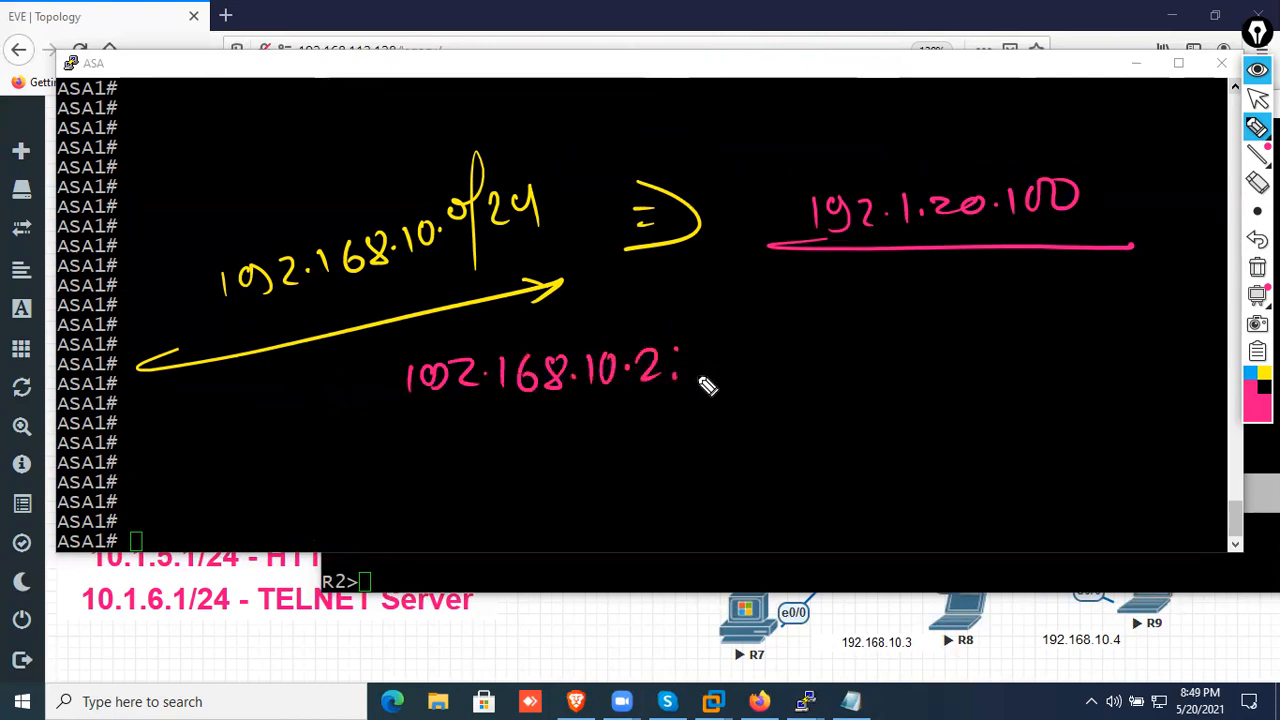
pyautogui.moveTo(700, 352); pyautogui.dragTo(722, 377)
pyautogui.moveTo(740, 350)
pyautogui.mouseDown()
pyautogui.moveTo(788, 370)
pyautogui.moveTo(838, 353)
pyautogui.moveTo(842, 368)
pyautogui.mouseUp()
pyautogui.moveTo(838, 326); pyautogui.dragTo(802, 383)
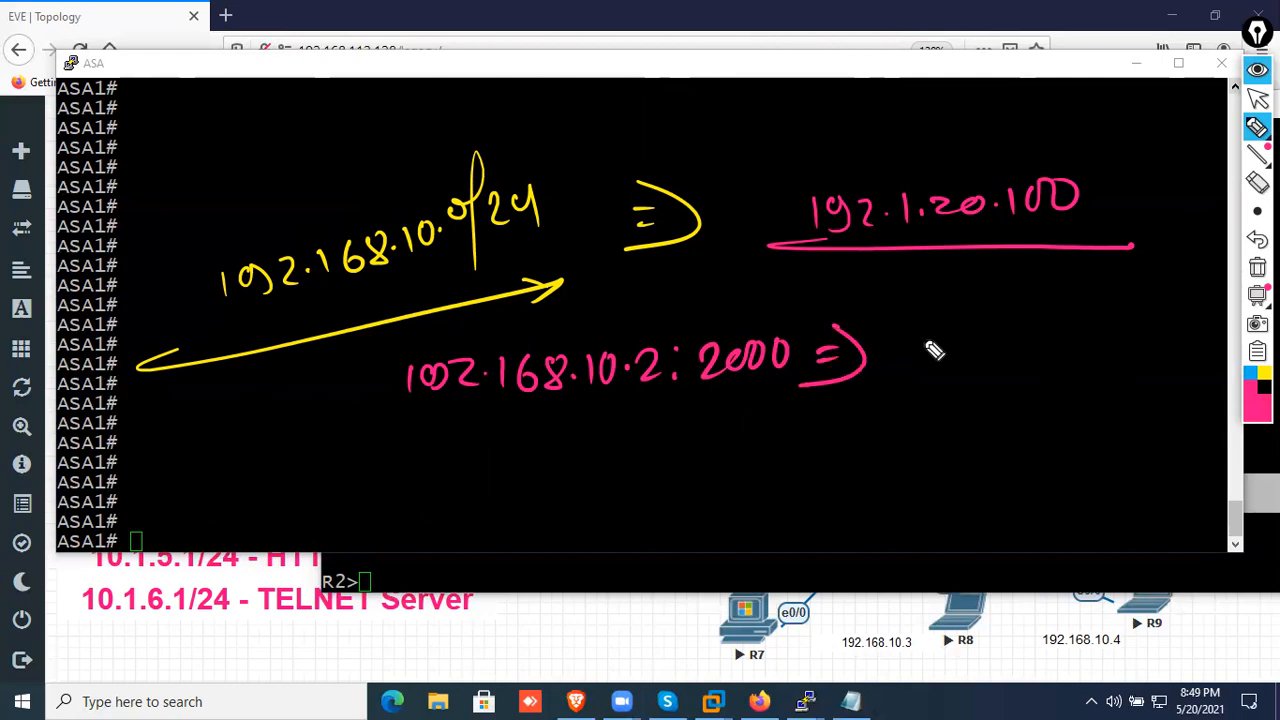
pyautogui.moveTo(897, 338)
pyautogui.mouseDown()
pyautogui.moveTo(972, 360)
pyautogui.moveTo(1012, 334)
pyautogui.moveTo(1108, 353)
pyautogui.moveTo(1200, 309)
pyautogui.mouseUp()
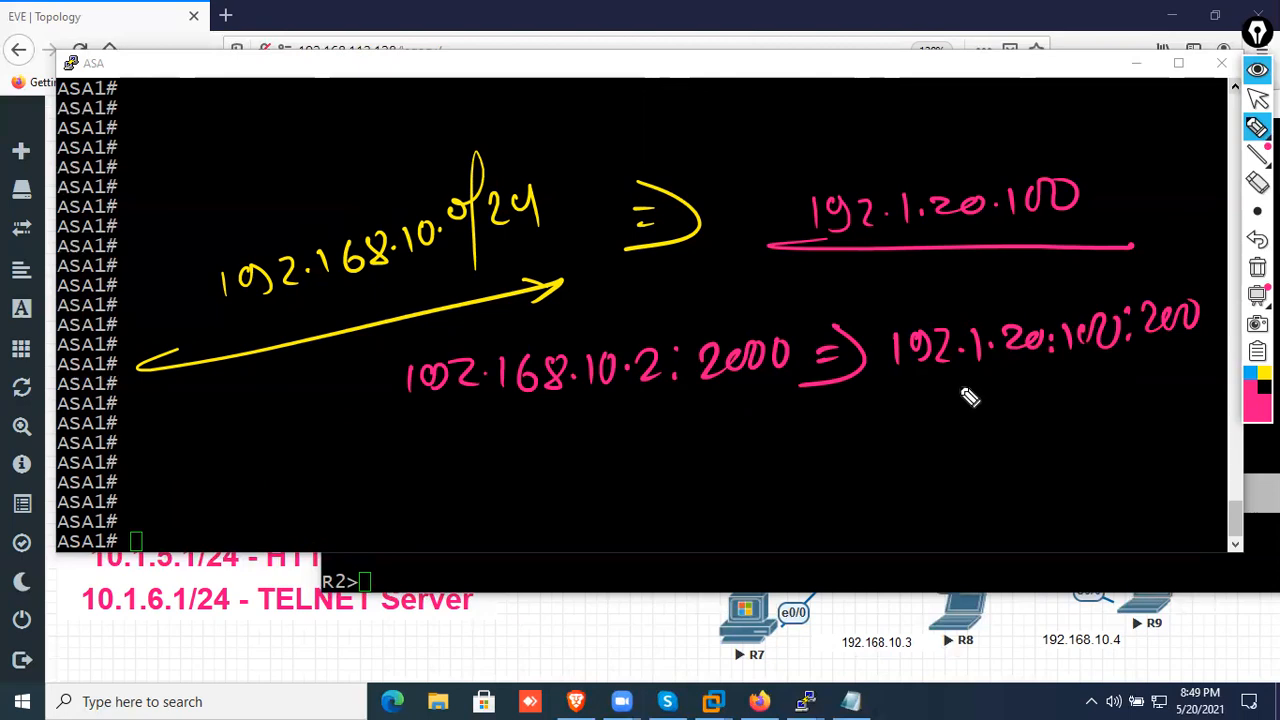
# Add mappings of 192.168.10.3:3000 and 192.168.10.4:4000 to separate ports of 192.1.20.100
pyautogui.moveTo(404, 426); pyautogui.dragTo(400, 456)
pyautogui.moveTo(446, 432); pyautogui.dragTo(440, 460)
pyautogui.moveTo(458, 430)
pyautogui.mouseDown()
pyautogui.moveTo(518, 455)
pyautogui.moveTo(618, 429)
pyautogui.moveTo(646, 443)
pyautogui.moveTo(666, 423)
pyautogui.moveTo(756, 432)
pyautogui.moveTo(740, 425)
pyautogui.moveTo(718, 452)
pyautogui.moveTo(800, 416)
pyautogui.moveTo(1034, 394)
pyautogui.moveTo(1112, 405)
pyautogui.moveTo(1211, 366)
pyautogui.mouseUp()
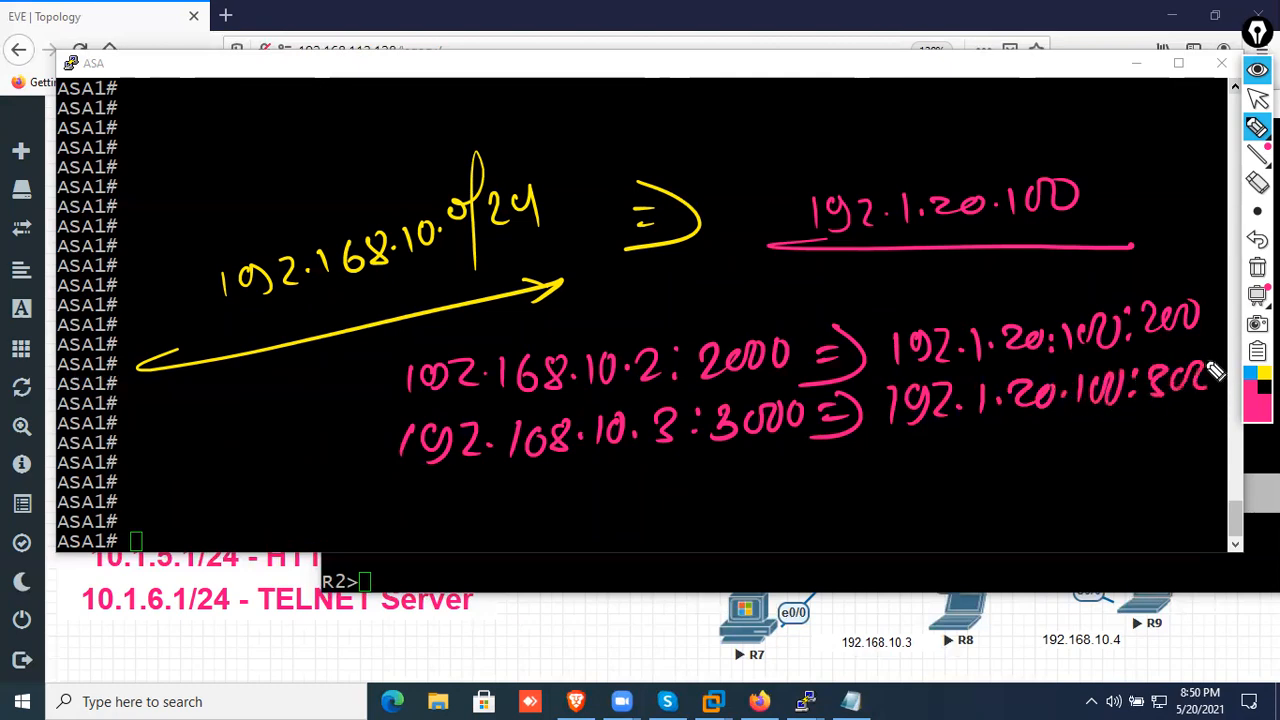
pyautogui.moveTo(400, 482)
pyautogui.mouseDown()
pyautogui.moveTo(434, 503)
pyautogui.moveTo(580, 486)
pyautogui.moveTo(647, 498)
pyautogui.moveTo(700, 480)
pyautogui.moveTo(760, 491)
pyautogui.moveTo(751, 463)
pyautogui.moveTo(820, 486)
pyautogui.moveTo(851, 471)
pyautogui.moveTo(897, 488)
pyautogui.moveTo(957, 449)
pyautogui.moveTo(1228, 446)
pyautogui.mouseUp()
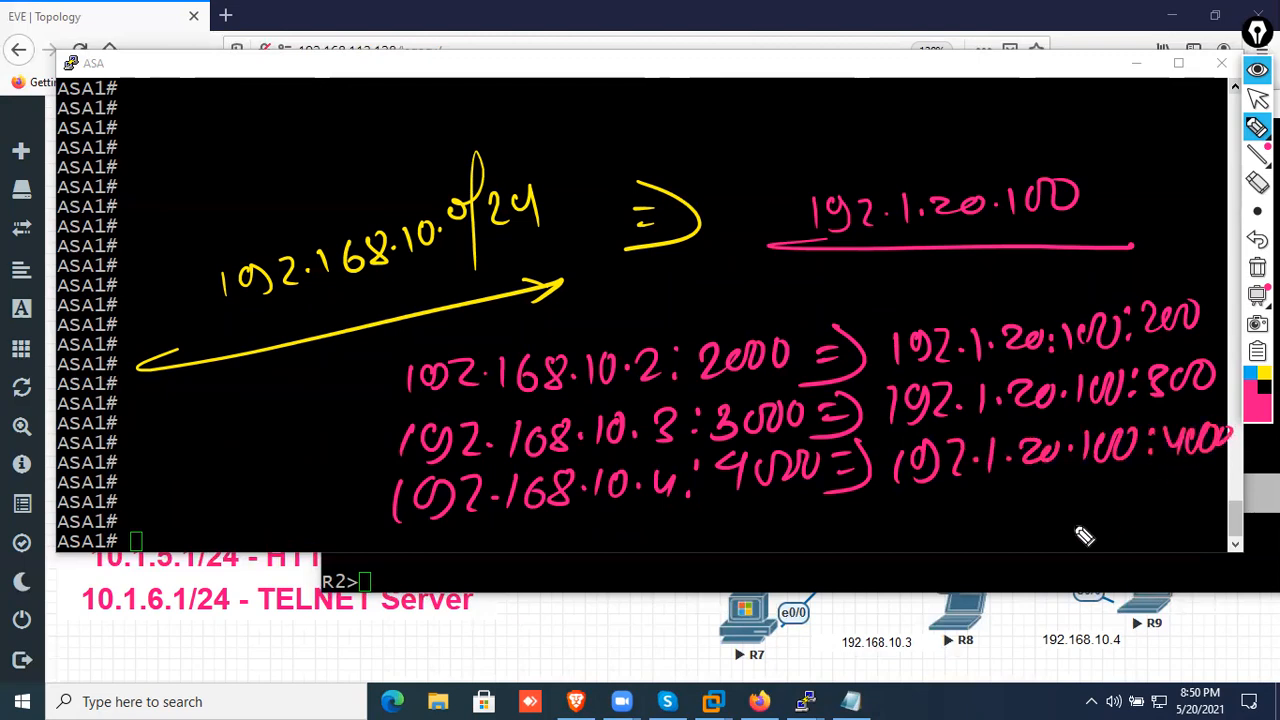
# Write the heading "Dynamic PAT" above 192.1.20.100 and underline it with an arrow
pyautogui.moveTo(714, 96)
pyautogui.mouseDown()
pyautogui.moveTo(771, 114)
pyautogui.moveTo(748, 160)
pyautogui.mouseUp()
pyautogui.moveTo(800, 115)
pyautogui.mouseDown()
pyautogui.moveTo(912, 108)
pyautogui.moveTo(976, 144)
pyautogui.moveTo(1012, 112)
pyautogui.moveTo(1046, 128)
pyautogui.moveTo(1080, 92)
pyautogui.mouseUp()
pyautogui.moveTo(1064, 94); pyautogui.dragTo(1062, 130)
pyautogui.moveTo(686, 152); pyautogui.dragTo(1108, 149)
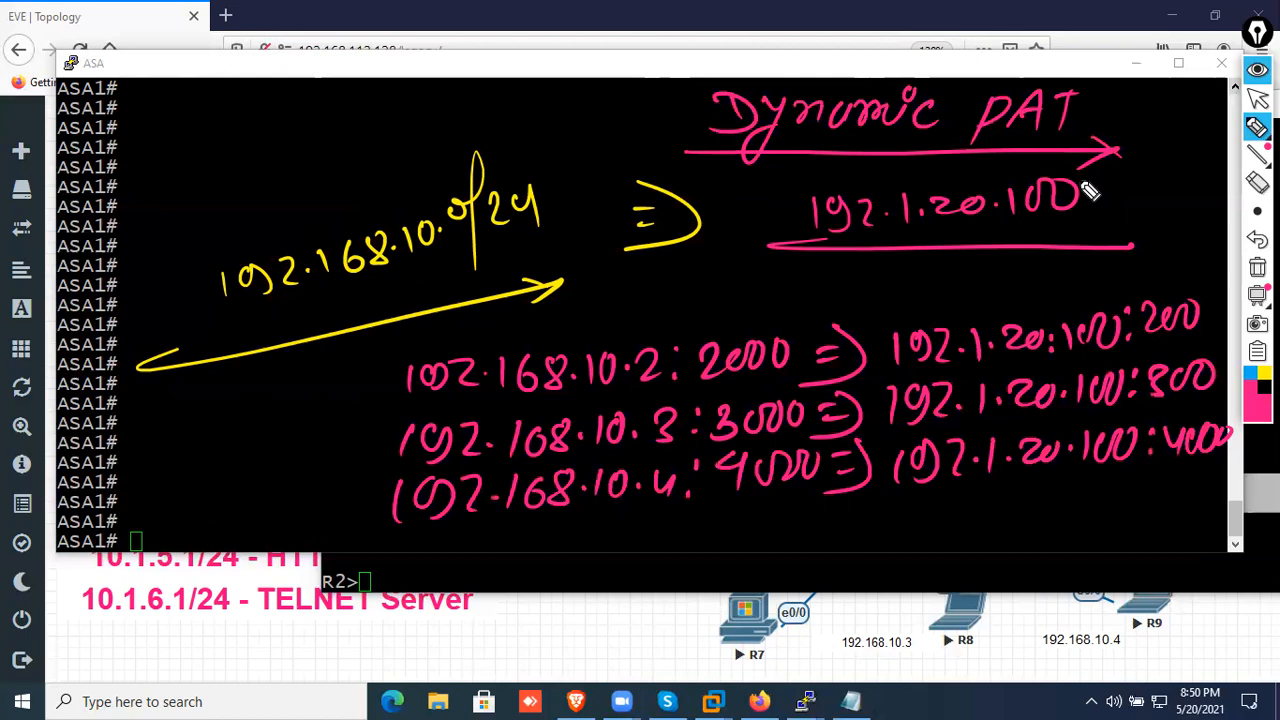
# Sketch a router in yellow above the inside network and label it D.PAT
pyautogui.click(1265, 372)
pyautogui.moveTo(300, 104)
pyautogui.mouseDown()
pyautogui.moveTo(312, 165)
pyautogui.moveTo(272, 128)
pyautogui.moveTo(322, 160)
pyautogui.mouseUp()
pyautogui.moveTo(344, 113); pyautogui.dragTo(343, 137)
pyautogui.moveTo(337, 113)
pyautogui.mouseDown()
pyautogui.moveTo(338, 138)
pyautogui.moveTo(388, 144)
pyautogui.moveTo(389, 132)
pyautogui.mouseUp()
pyautogui.click(373, 128)
pyautogui.moveTo(415, 112)
pyautogui.mouseDown()
pyautogui.moveTo(411, 134)
pyautogui.moveTo(432, 140)
pyautogui.moveTo(456, 108)
pyautogui.mouseUp()
pyautogui.moveTo(446, 110); pyautogui.dragTo(444, 142)
# Sketch a switch below the D.PAT router and connect four host devices around it
pyautogui.moveTo(285, 162)
pyautogui.mouseDown()
pyautogui.moveTo(285, 188)
pyautogui.moveTo(320, 189)
pyautogui.moveTo(315, 213)
pyautogui.mouseUp()
pyautogui.moveTo(239, 195); pyautogui.dragTo(315, 213)
pyautogui.moveTo(104, 243)
pyautogui.mouseDown()
pyautogui.moveTo(169, 243)
pyautogui.moveTo(168, 255)
pyautogui.mouseUp()
pyautogui.moveTo(112, 243); pyautogui.dragTo(158, 276)
pyautogui.moveTo(102, 272); pyautogui.dragTo(168, 254)
pyautogui.moveTo(120, 147)
pyautogui.mouseDown()
pyautogui.moveTo(163, 131)
pyautogui.moveTo(163, 172)
pyautogui.mouseUp()
pyautogui.moveTo(95, 186)
pyautogui.mouseDown()
pyautogui.moveTo(163, 172)
pyautogui.moveTo(163, 152)
pyautogui.mouseUp()
pyautogui.moveTo(355, 166)
pyautogui.mouseDown()
pyautogui.moveTo(404, 203)
pyautogui.moveTo(408, 181)
pyautogui.mouseUp()
pyautogui.moveTo(368, 203); pyautogui.dragTo(292, 206)
pyautogui.moveTo(272, 208)
pyautogui.mouseDown()
pyautogui.moveTo(199, 194)
pyautogui.moveTo(148, 152)
pyautogui.mouseUp()
pyautogui.moveTo(152, 270); pyautogui.dragTo(290, 207)
pyautogui.moveTo(268, 310)
pyautogui.mouseDown()
pyautogui.moveTo(334, 326)
pyautogui.moveTo(329, 365)
pyautogui.mouseUp()
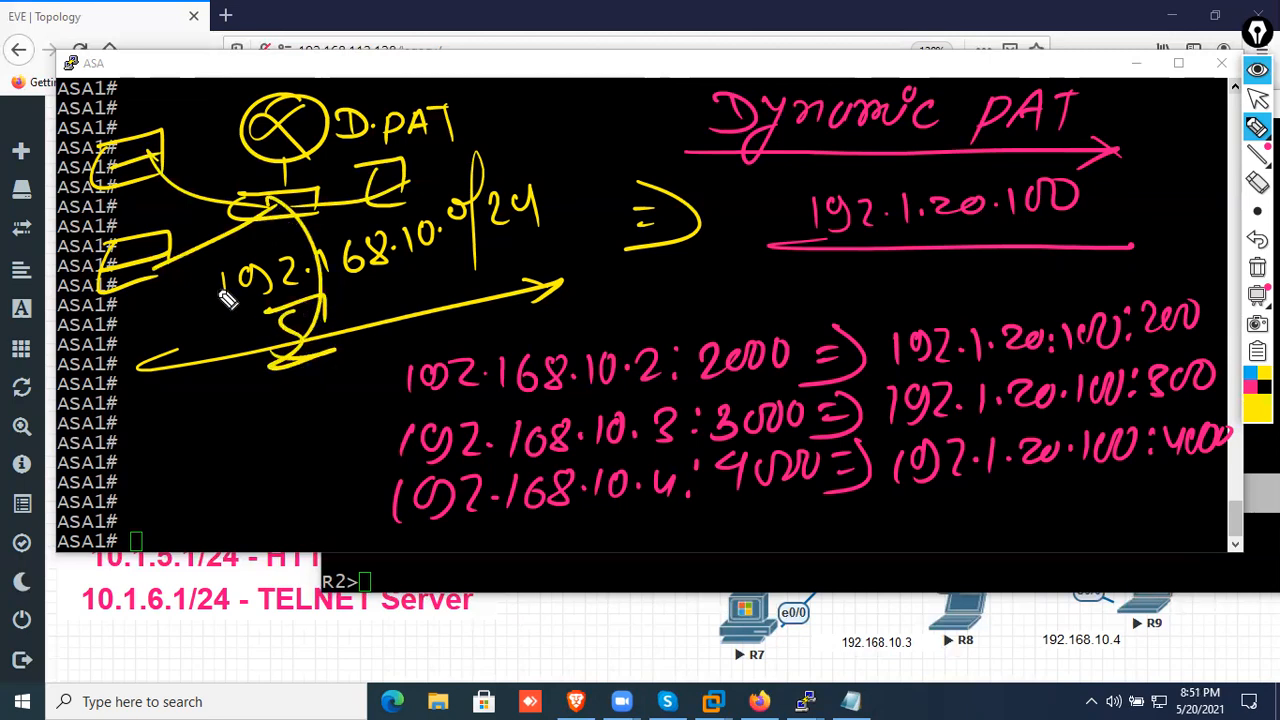
# Write a circled 1000 linked to the switch, then erase all annotations and close the annotation tools
pyautogui.moveTo(137, 478); pyautogui.dragTo(185, 446)
pyautogui.moveTo(152, 440); pyautogui.dragTo(172, 470)
pyautogui.moveTo(209, 426)
pyautogui.mouseDown()
pyautogui.moveTo(205, 452)
pyautogui.moveTo(243, 443)
pyautogui.moveTo(271, 414)
pyautogui.moveTo(277, 460)
pyautogui.mouseUp()
pyautogui.moveTo(172, 478); pyautogui.dragTo(274, 200)
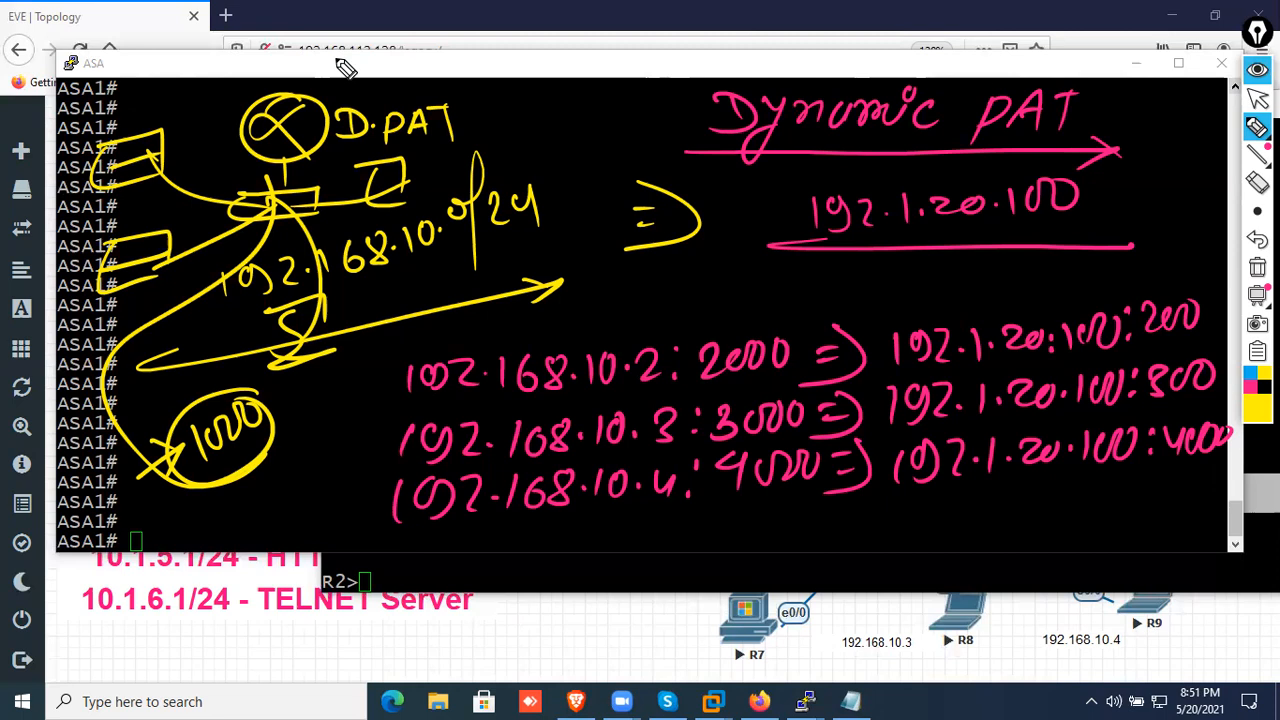
pyautogui.click(1257, 267)
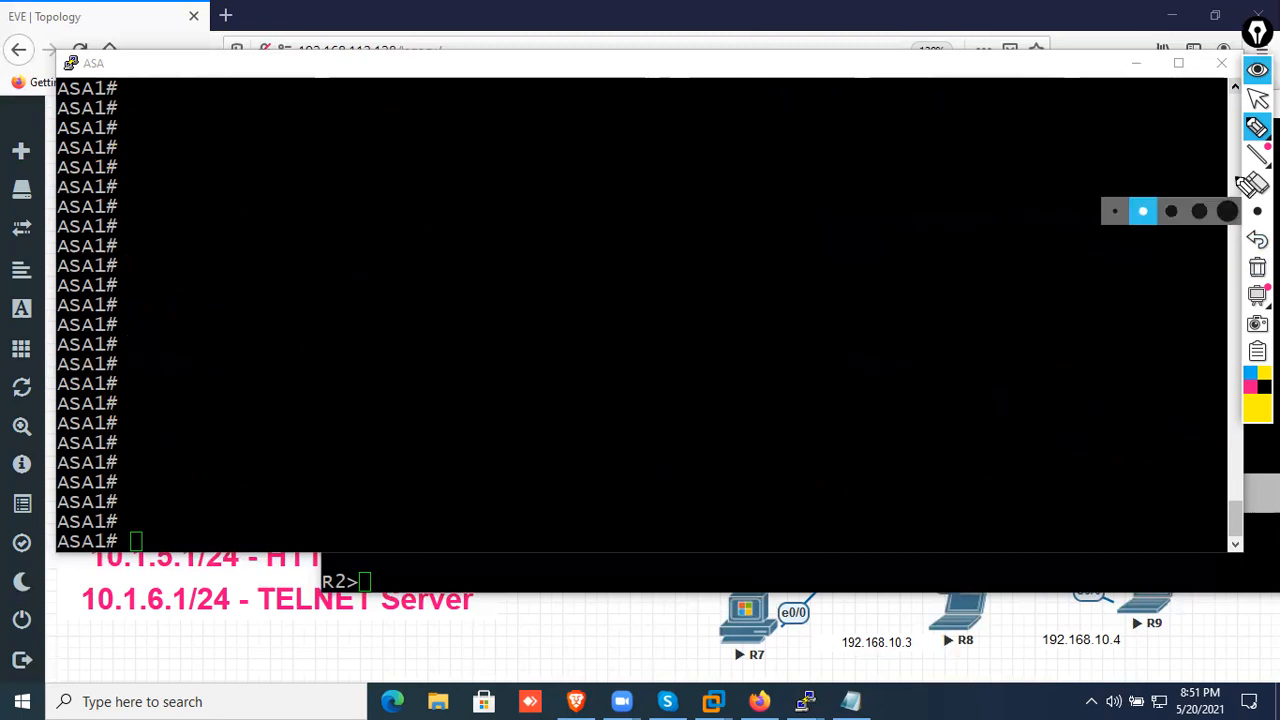
pyautogui.click(1257, 69)
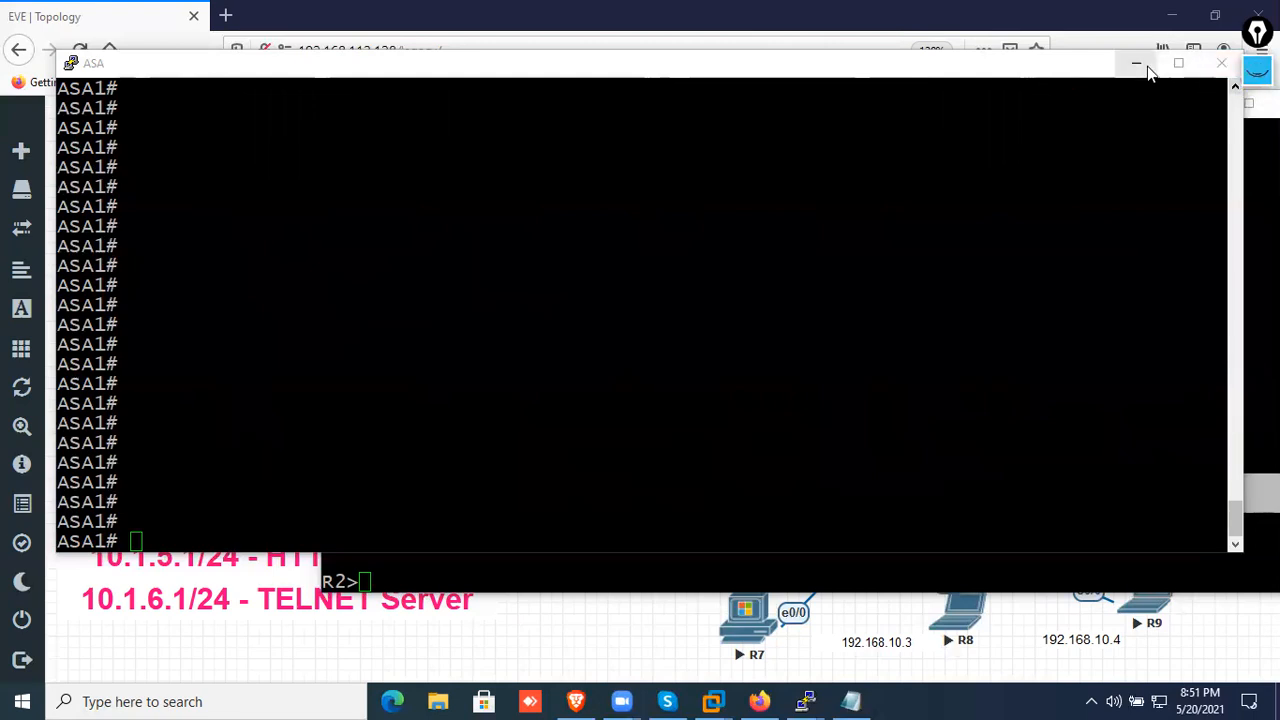
# Return to the ASA console and display its connection table with show conn
pyautogui.click(794, 290)
pyautogui.write('sh conn')
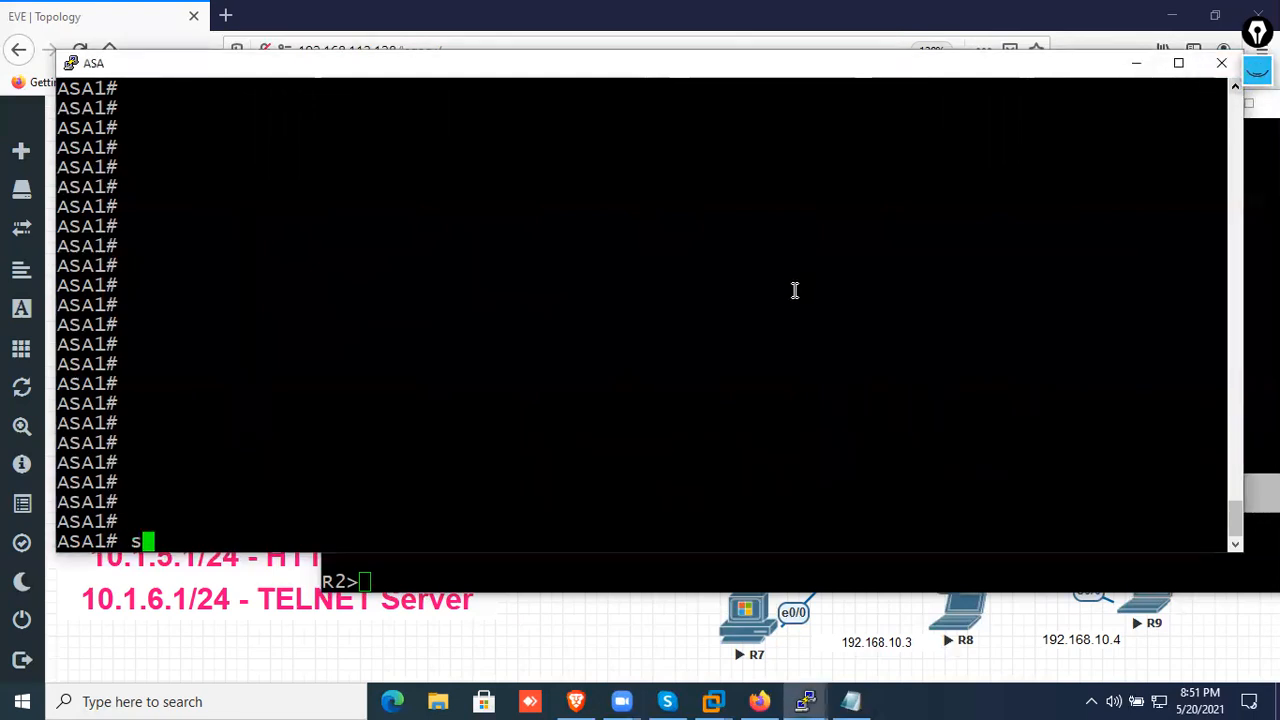
pyautogui.press('Return')
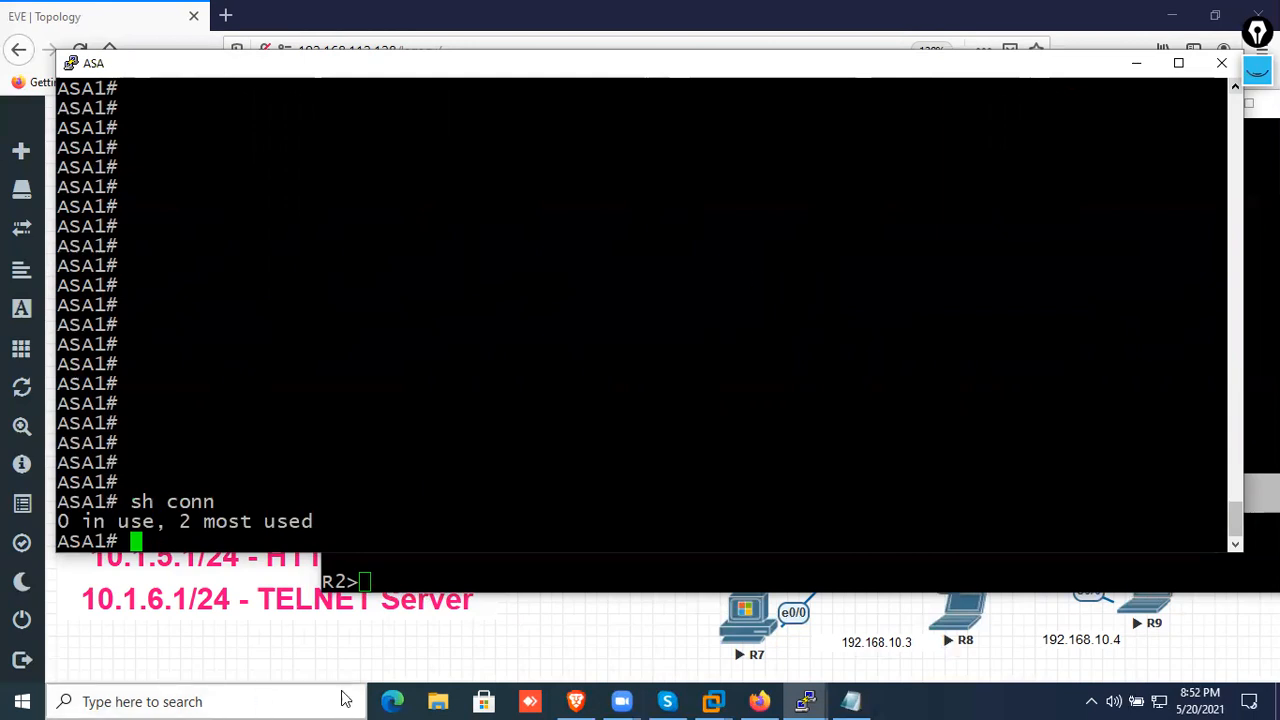
# End the closed R2 Telnet session in the R8 console with exit, and minimize that console window
pyautogui.click(392, 578)
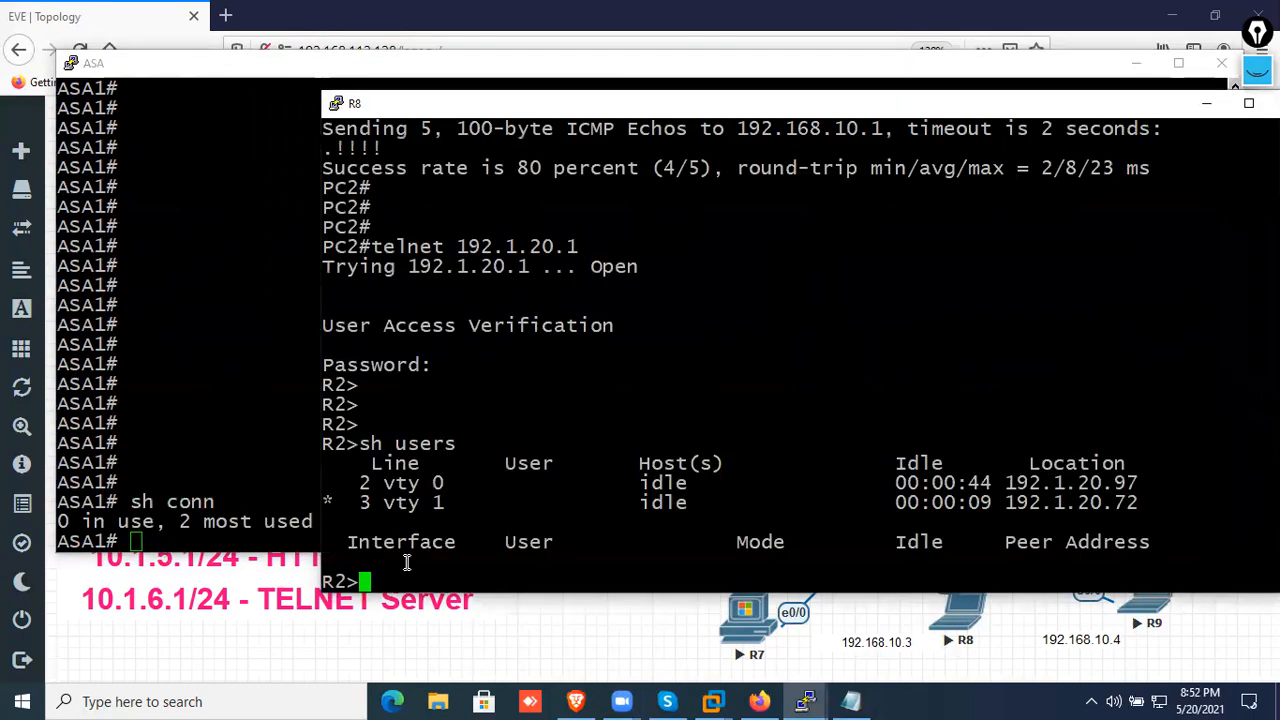
pyautogui.write('xit')
pyautogui.press('Return')
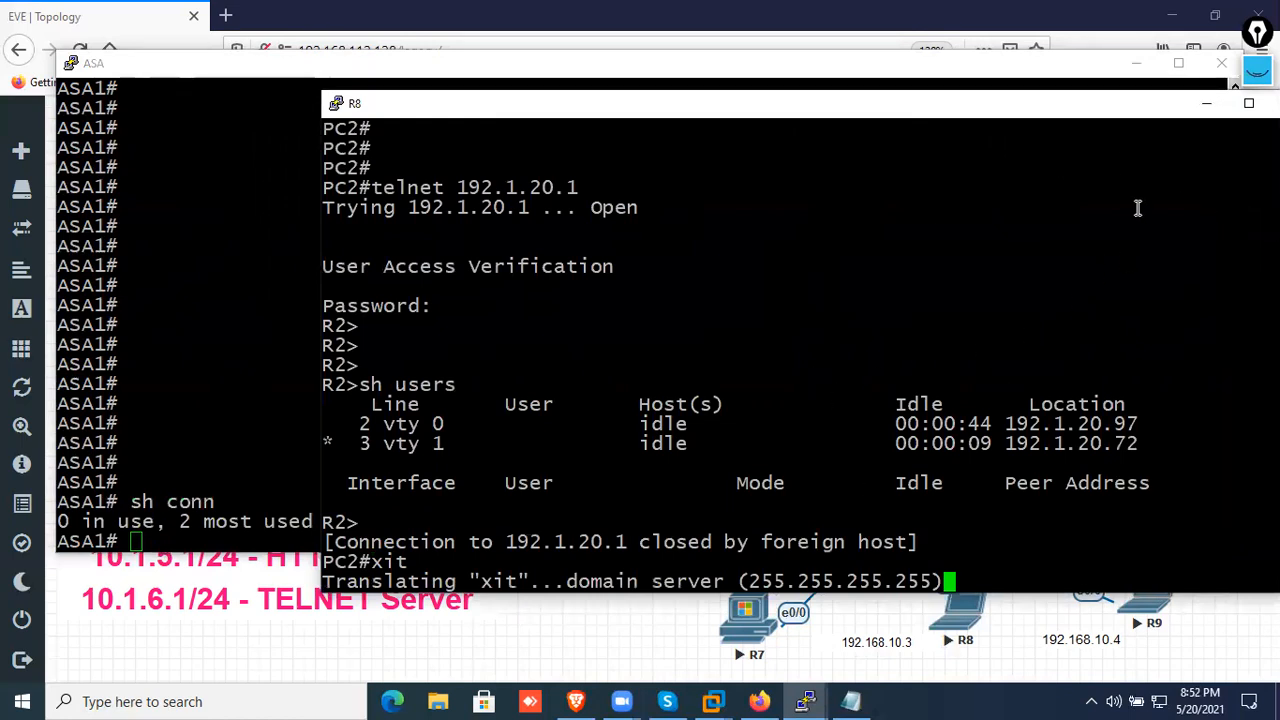
pyautogui.click(1206, 103)
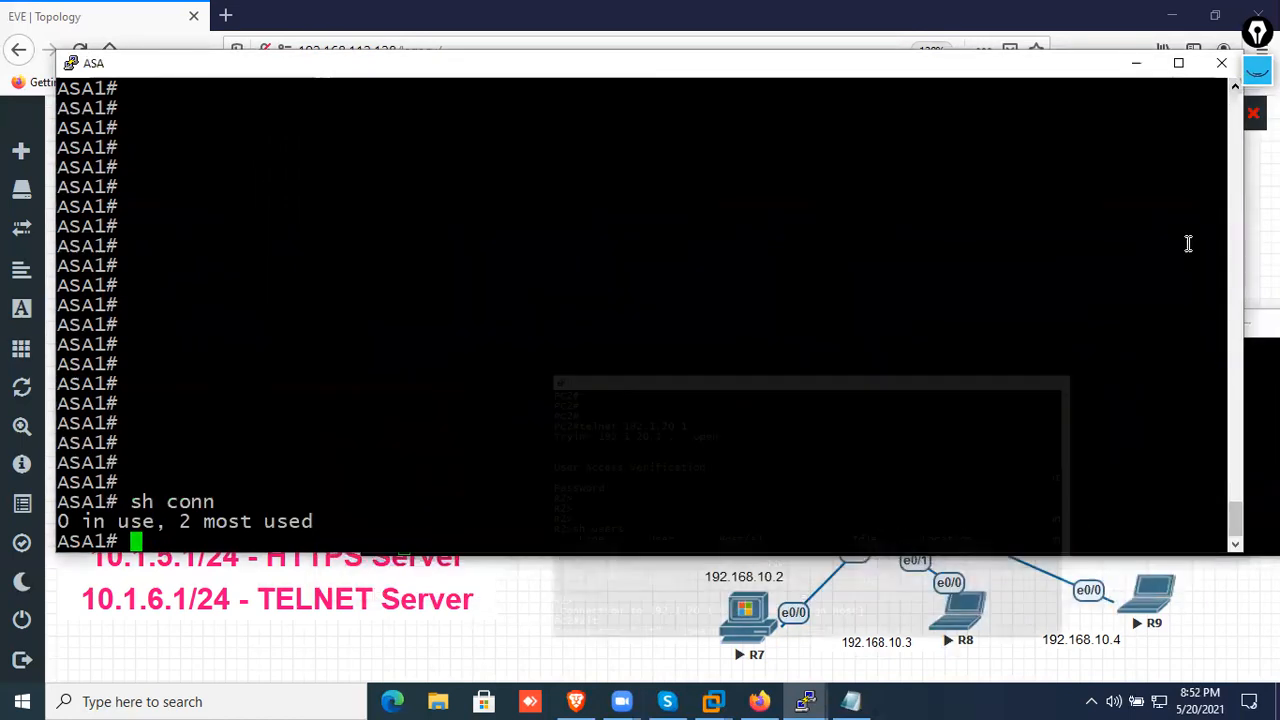
# Switch to the R7 console and open a Telnet session from PC1 to 192.1.20.1, repeating the attempt once
pyautogui.click(1240, 466)
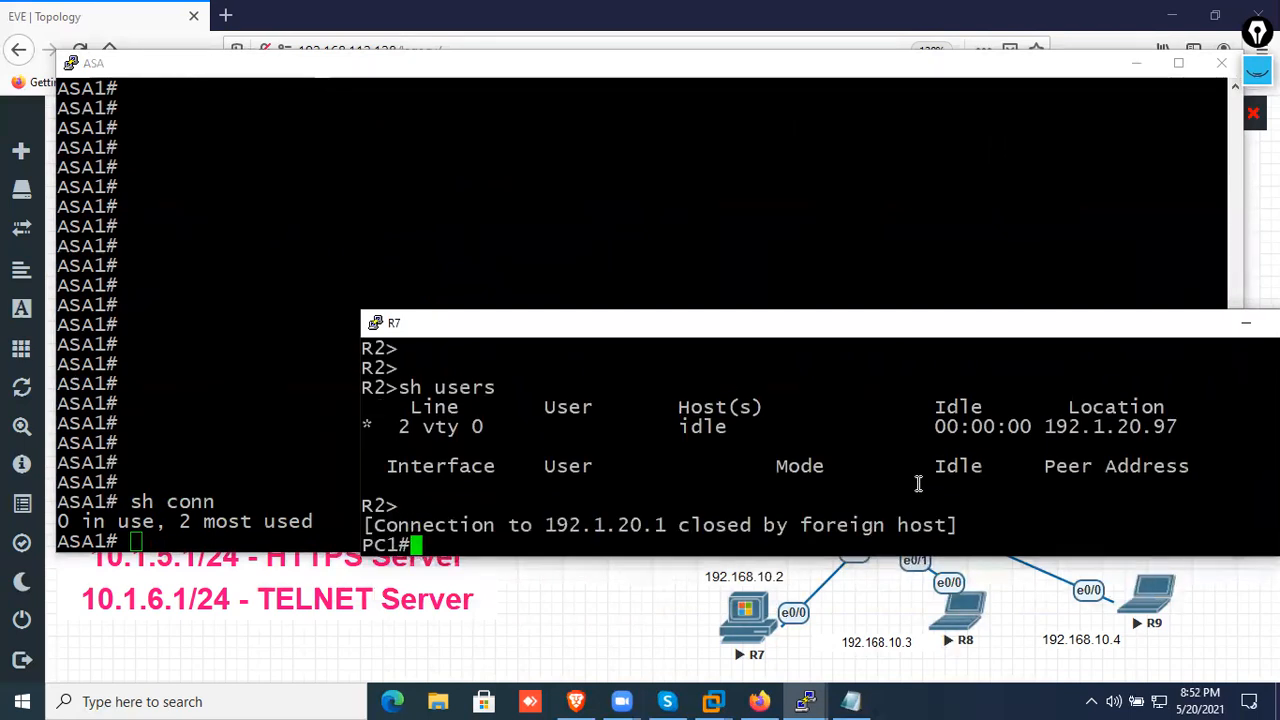
pyautogui.press('Return')
pyautogui.press('Return')
pyautogui.press('Return')
pyautogui.press('Return')
pyautogui.press('Return')
pyautogui.press('Return')
pyautogui.press('Return')
pyautogui.press('Return')
pyautogui.press('Return')
pyautogui.press('Return')
pyautogui.press('Up')
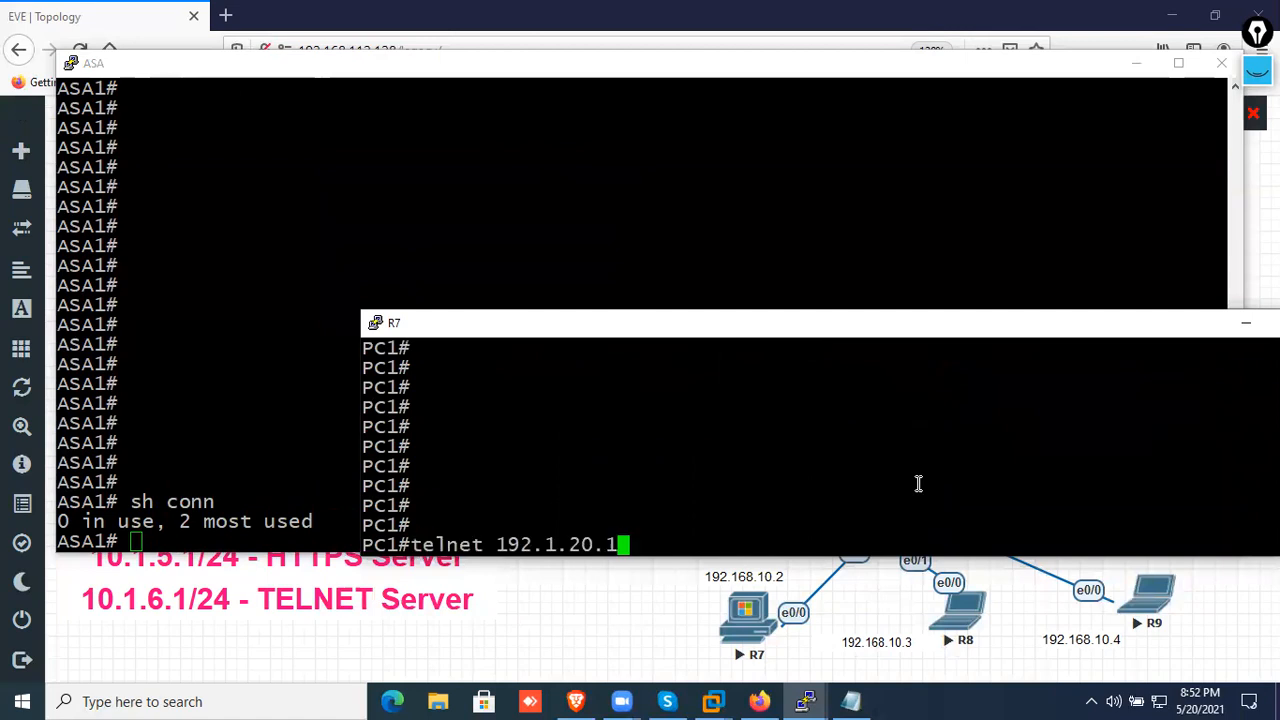
pyautogui.press('Return')
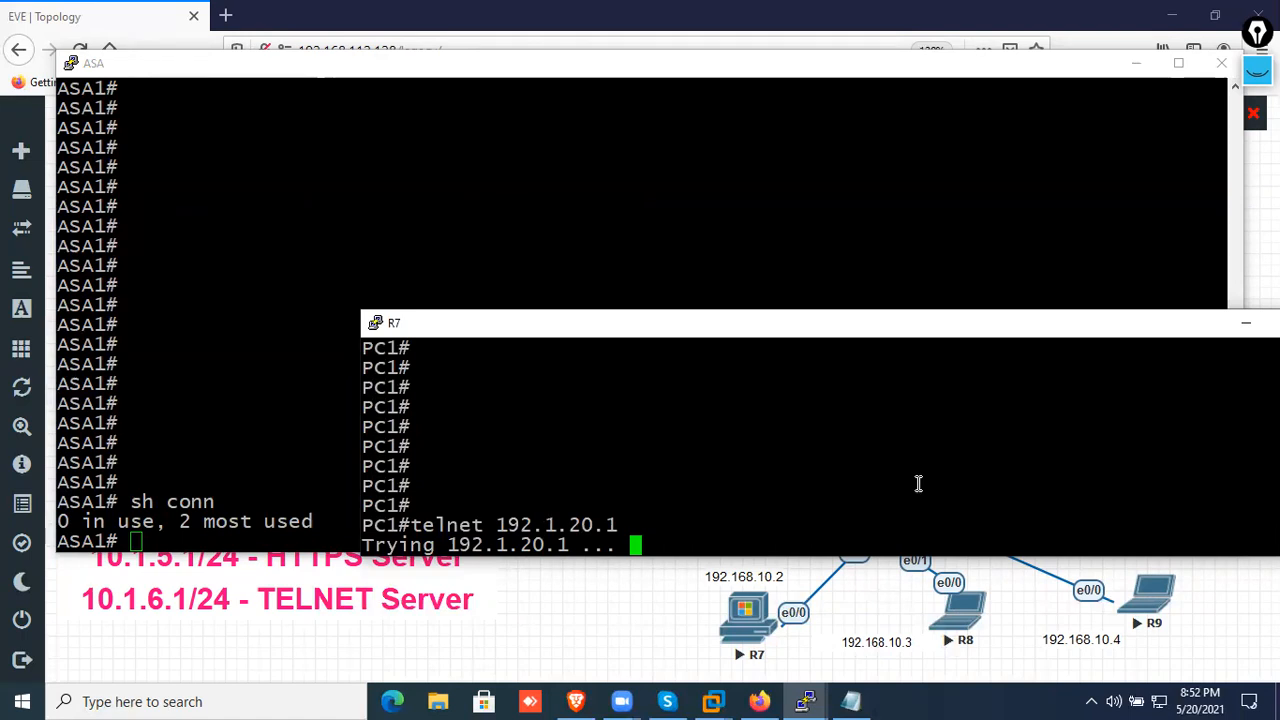
pyautogui.press('Up')
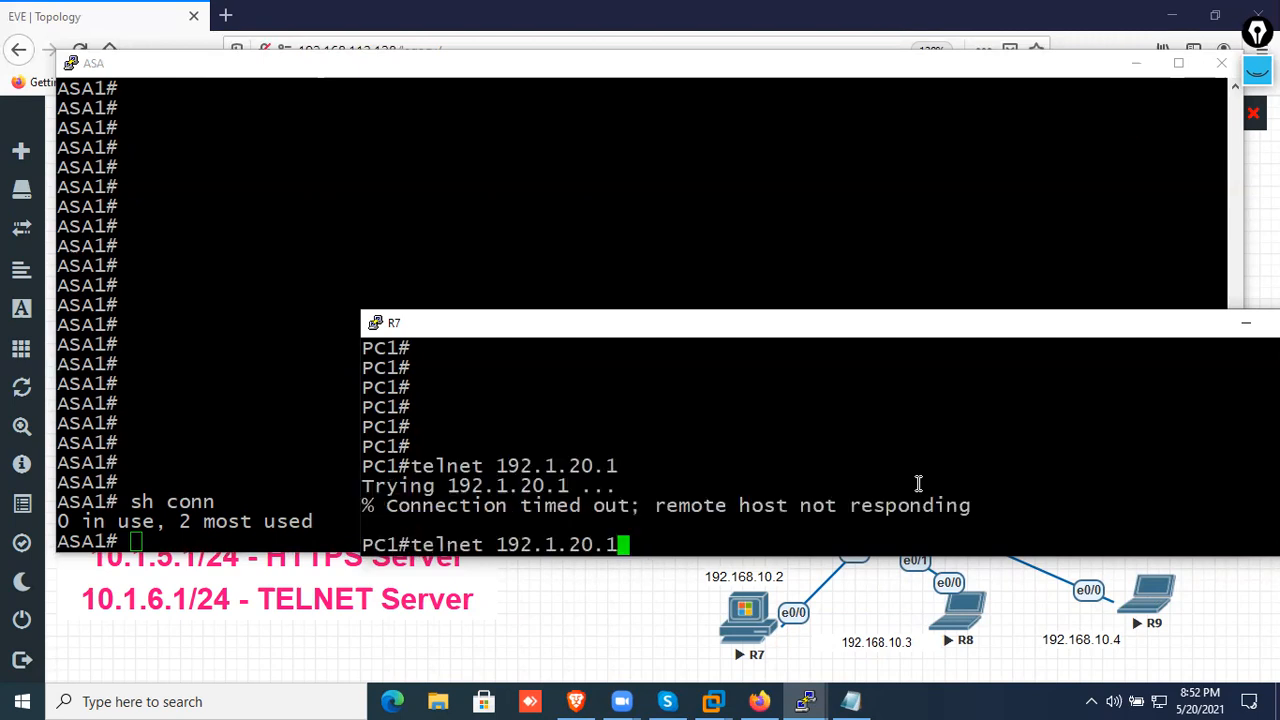
pyautogui.press('Return')
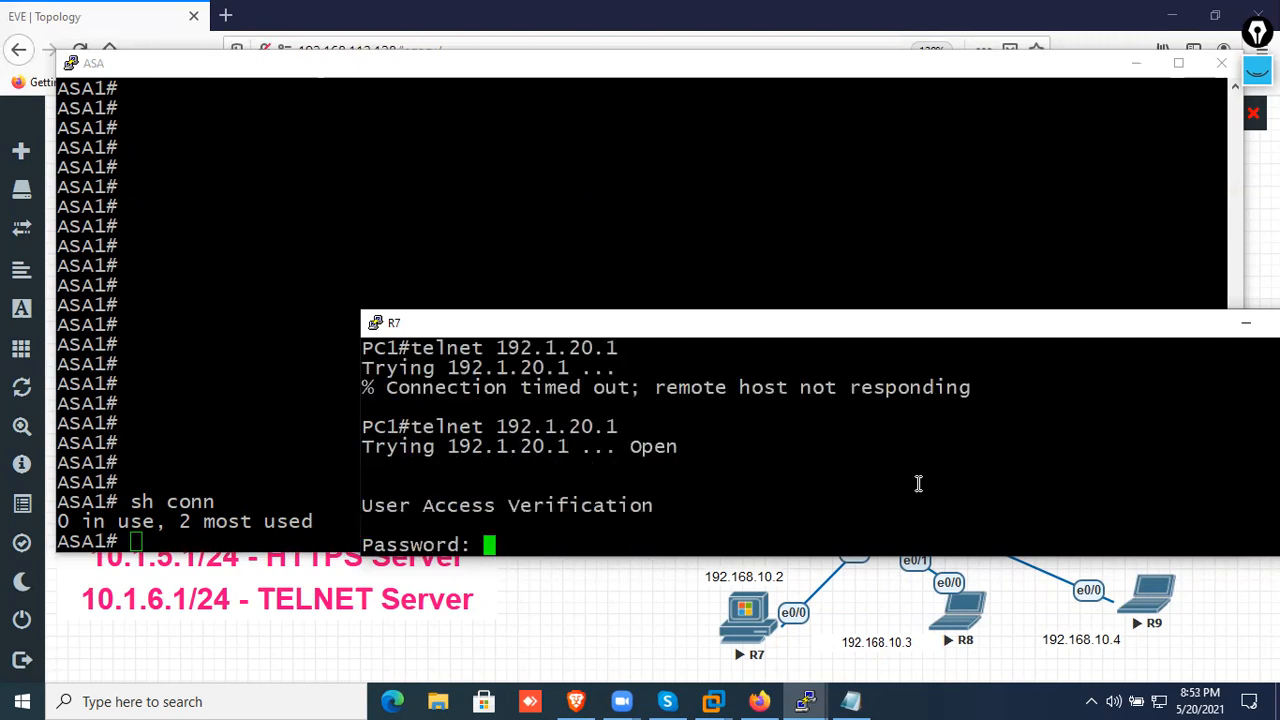
# Enter the Telnet password on R2 and list its logged-in sessions with sh users
pyautogui.press('Return')
pyautogui.press('Return')
pyautogui.press('Return')
pyautogui.press('Return')
pyautogui.press('Return')
pyautogui.write('sh users')
pyautogui.press('Return')
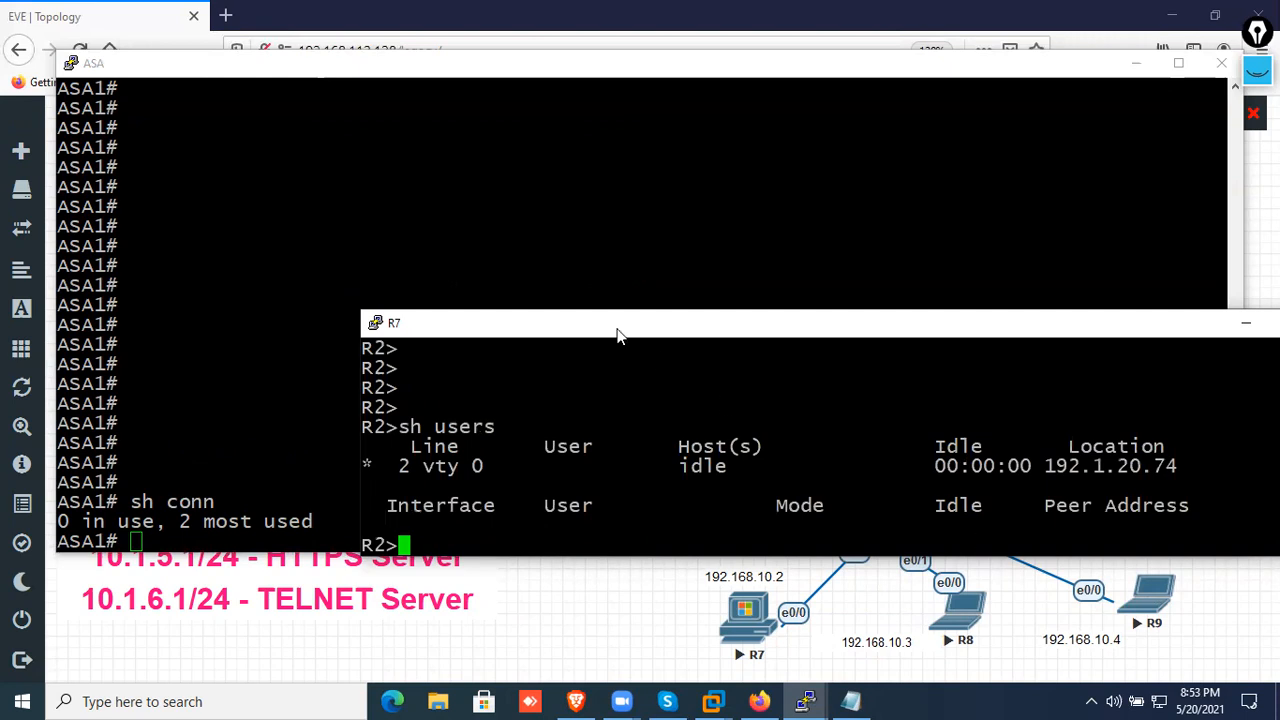
# Switch to the ASA console and display its connection table with sh conn
pyautogui.click(548, 268)
pyautogui.write('sh conn')
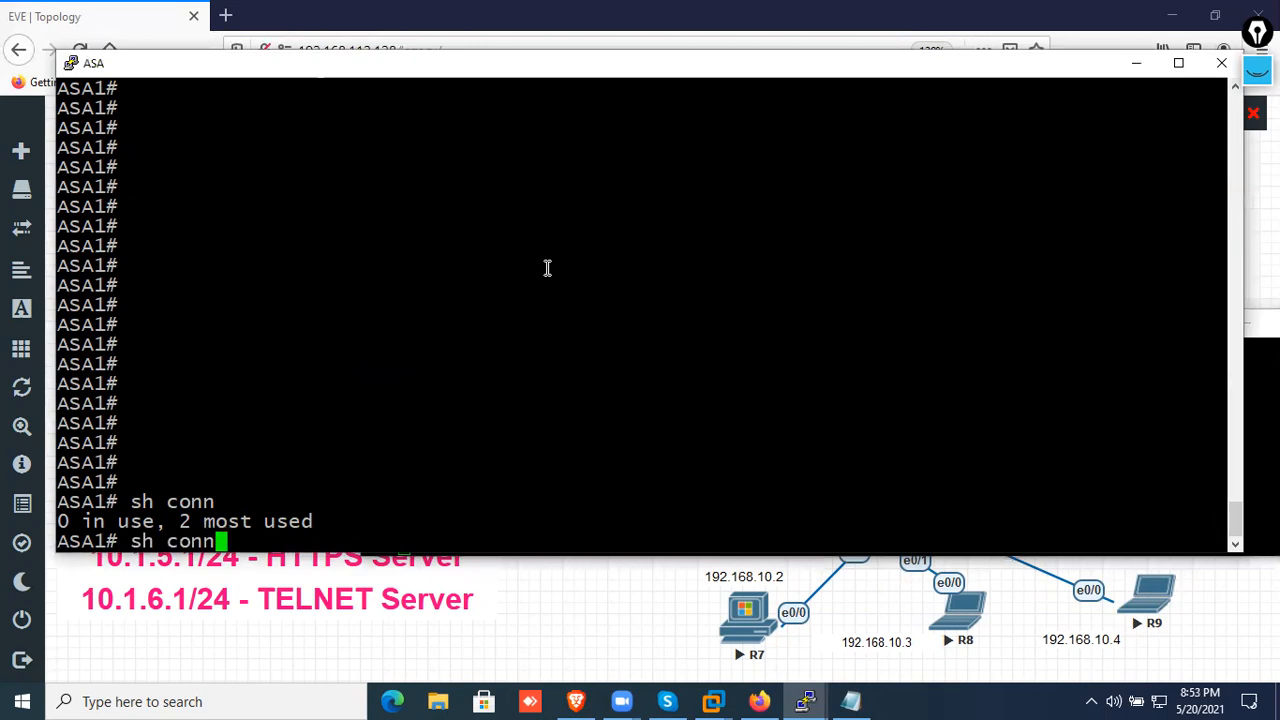
pyautogui.press('Return')
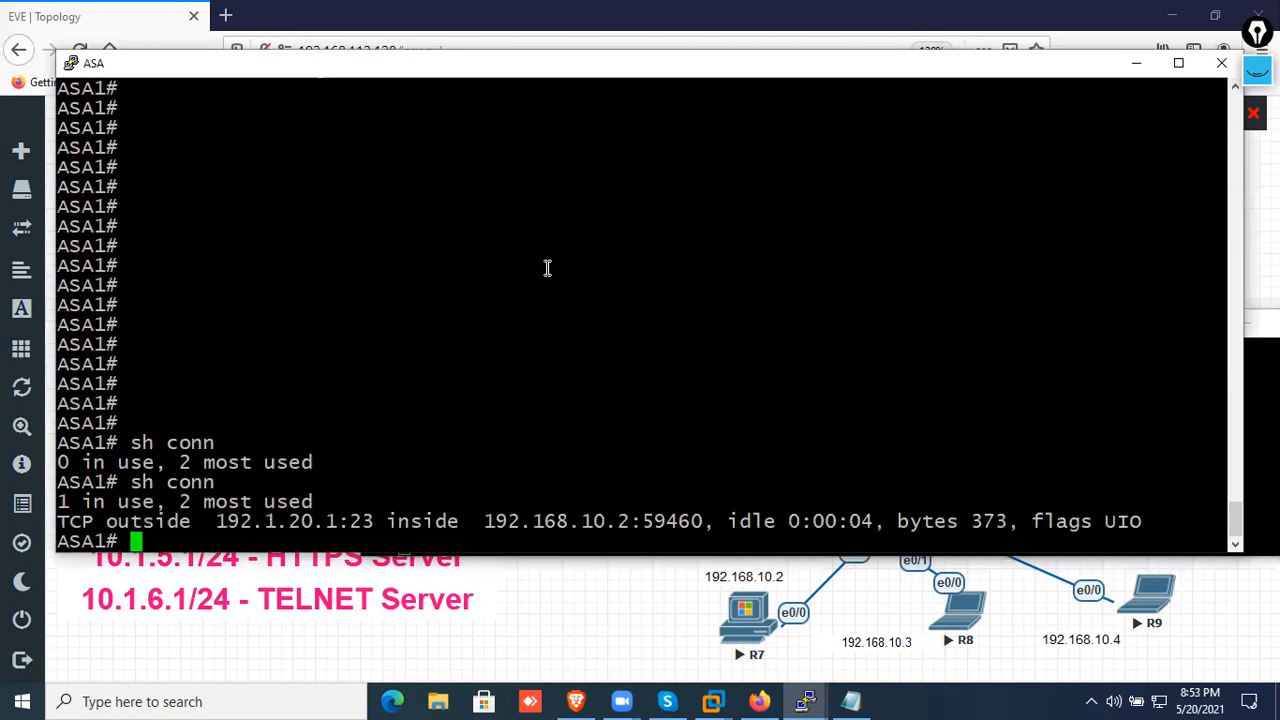
pyautogui.press('Return')
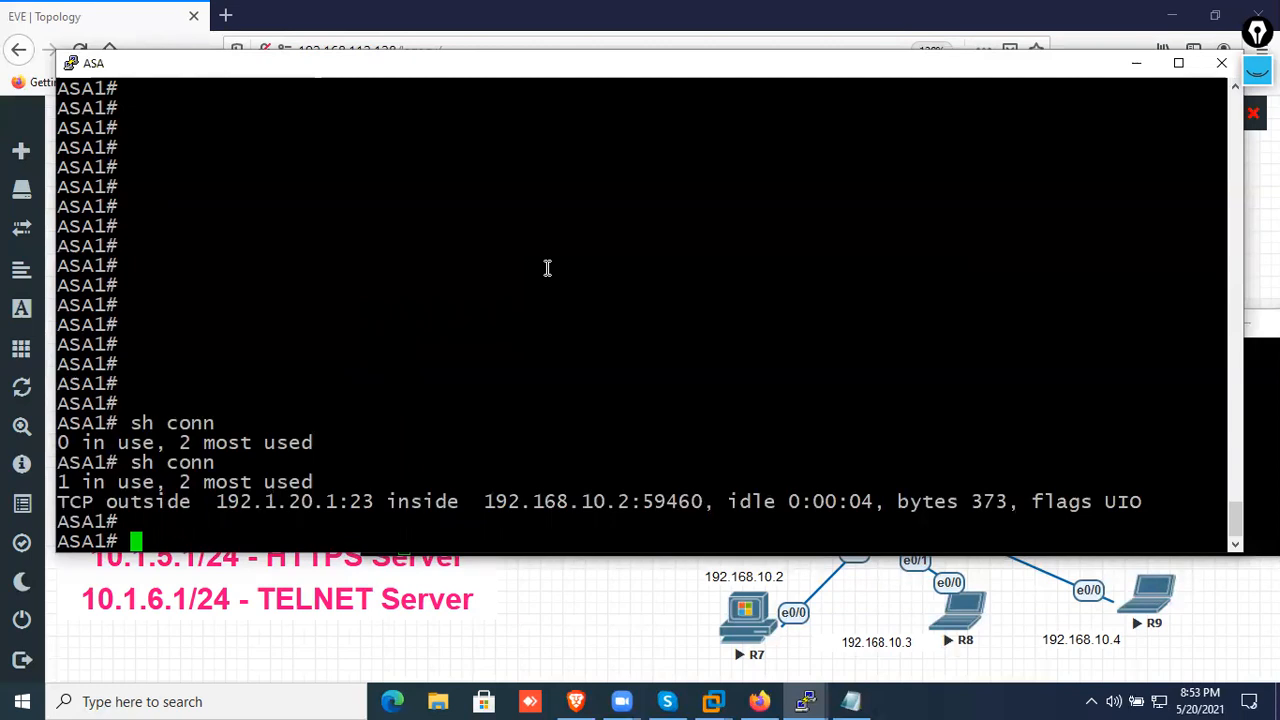
# Display the ASA's NAT translation table with sh xlate
pyautogui.write('sh xlate')
pyautogui.press('Return')
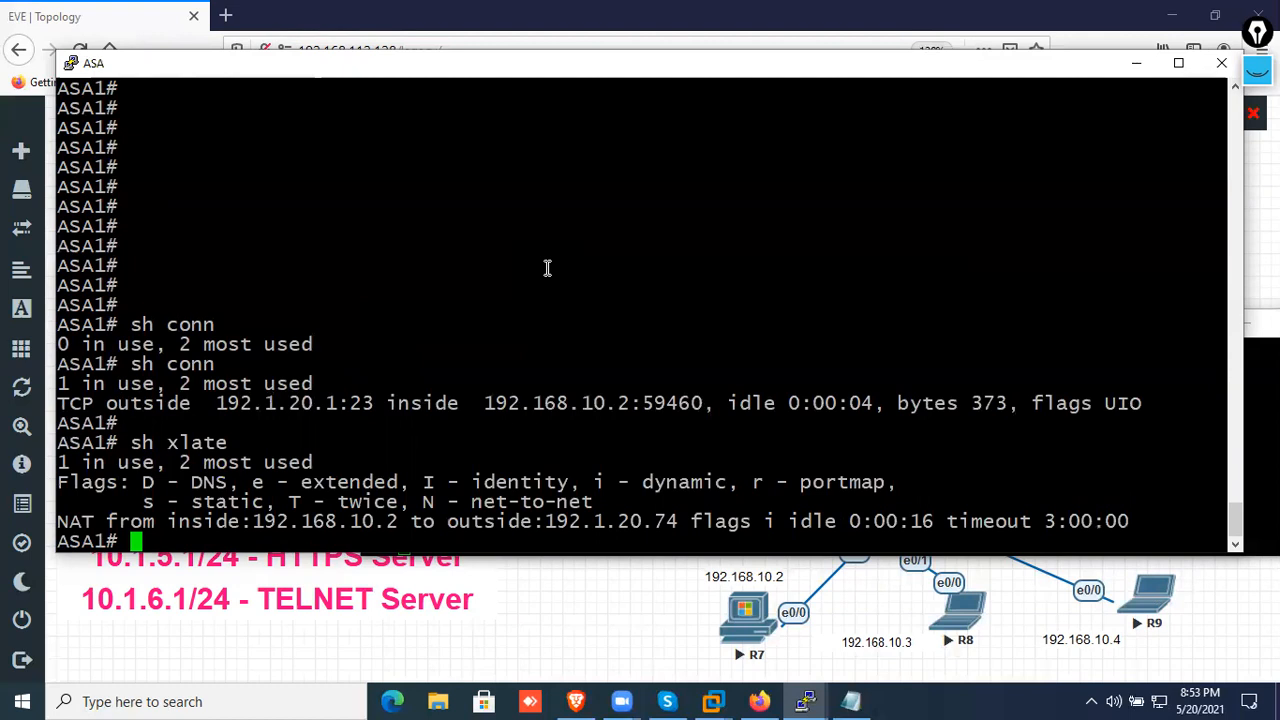
pyautogui.press('Return')
pyautogui.press('Return')
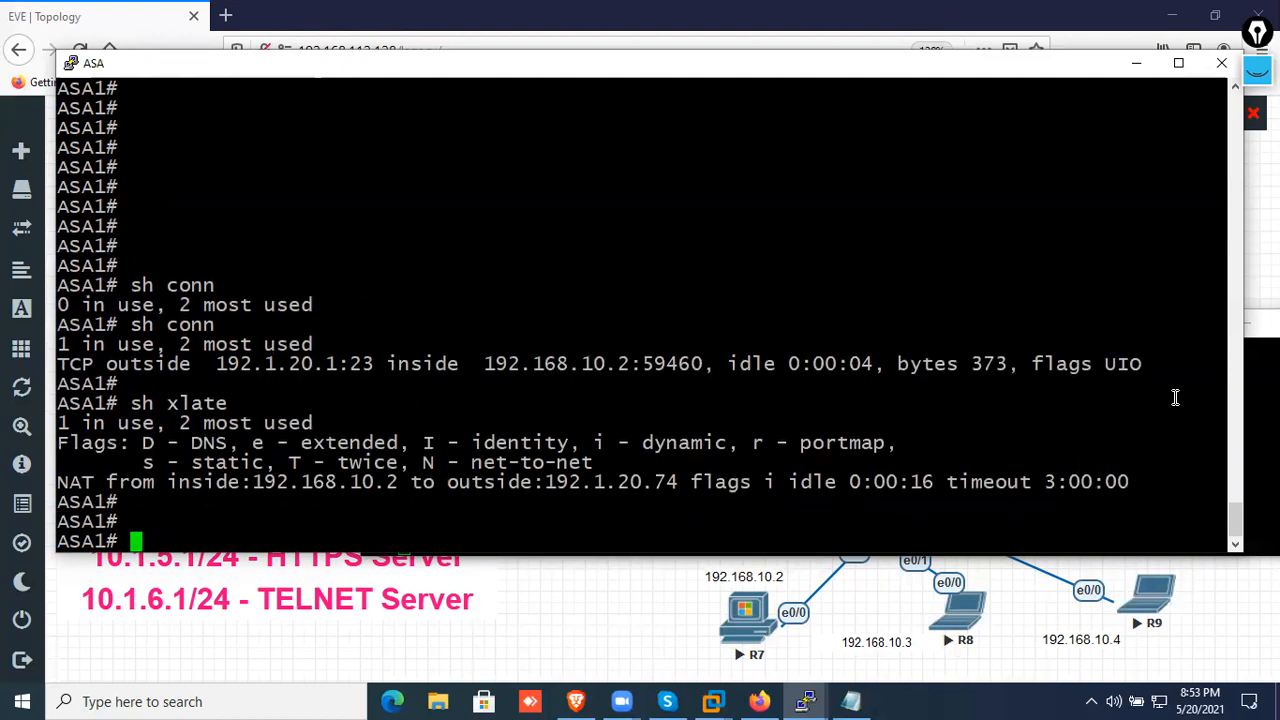
# Copy the sh conn and sh xlate output from the ASA console into the Notepad notes below a dashed separator line
pyautogui.moveTo(1166, 506); pyautogui.dragTo(46, 250)
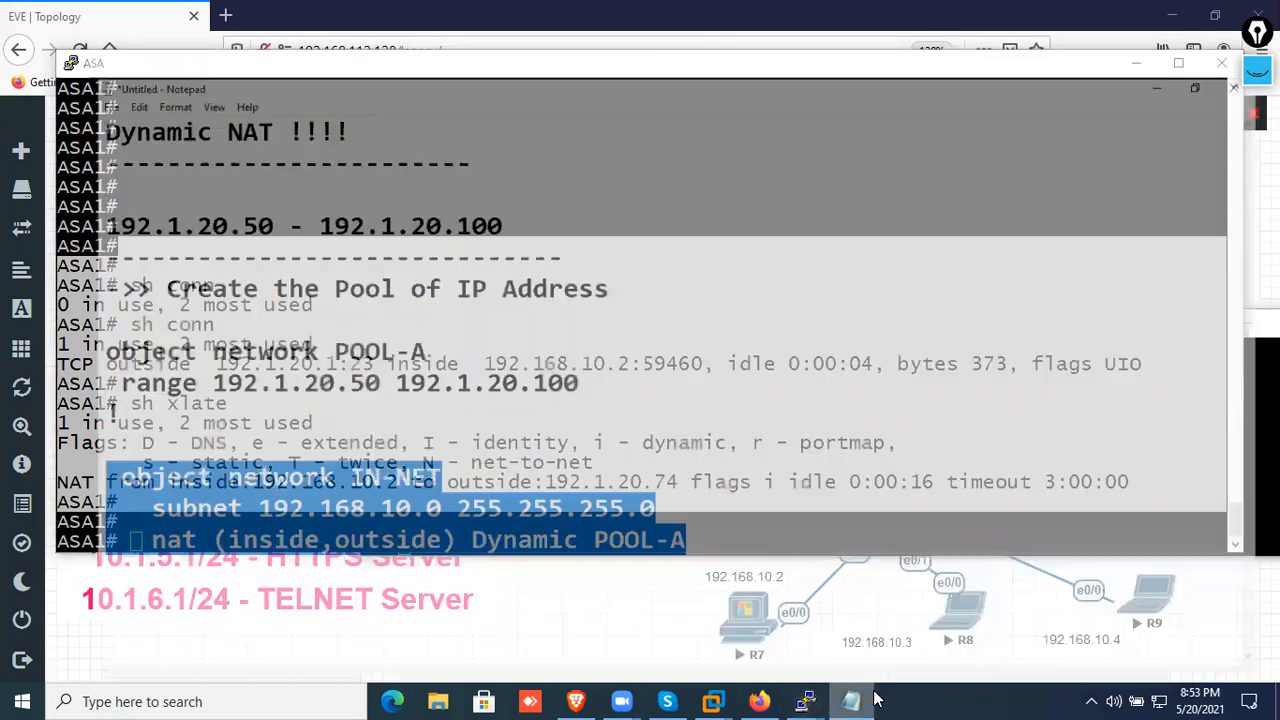
pyautogui.click(851, 701)
pyautogui.write('---------------------------------------------')
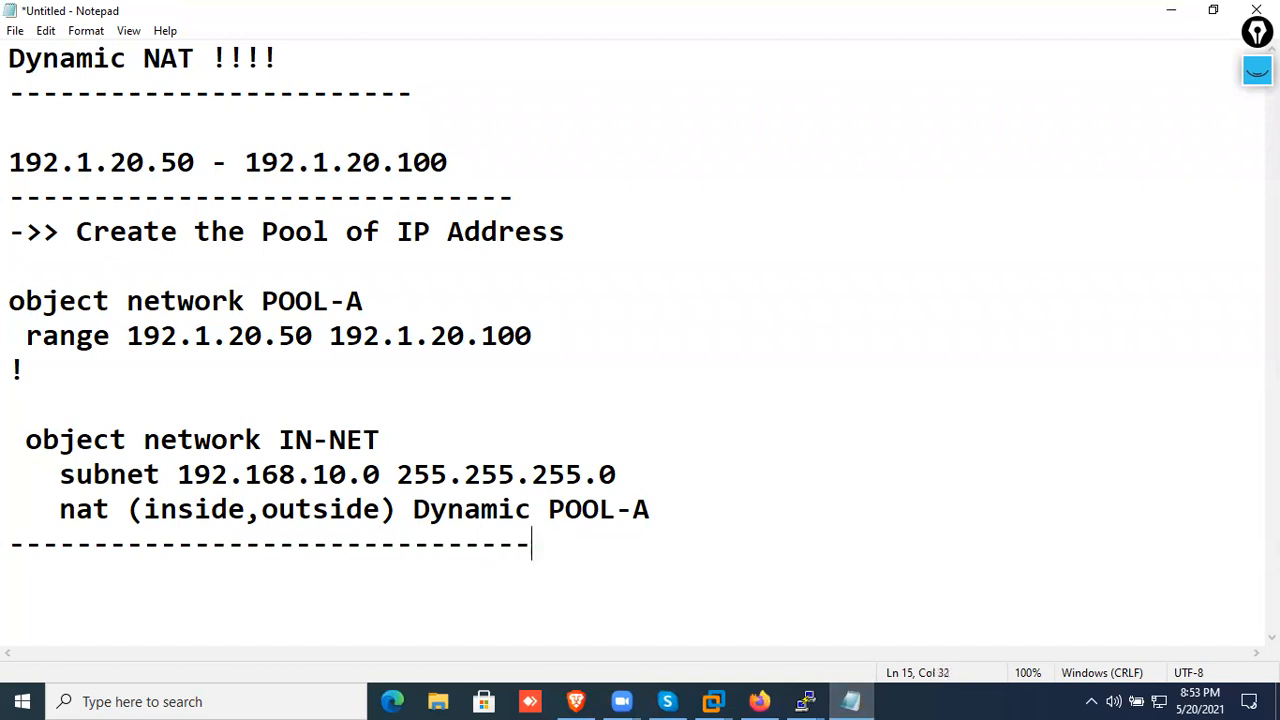
pyautogui.press('Return')
pyautogui.press('Return')
pyautogui.press('Return')
pyautogui.press('Return')
pyautogui.press('Return')
pyautogui.hotkey('ctrl', 'v')
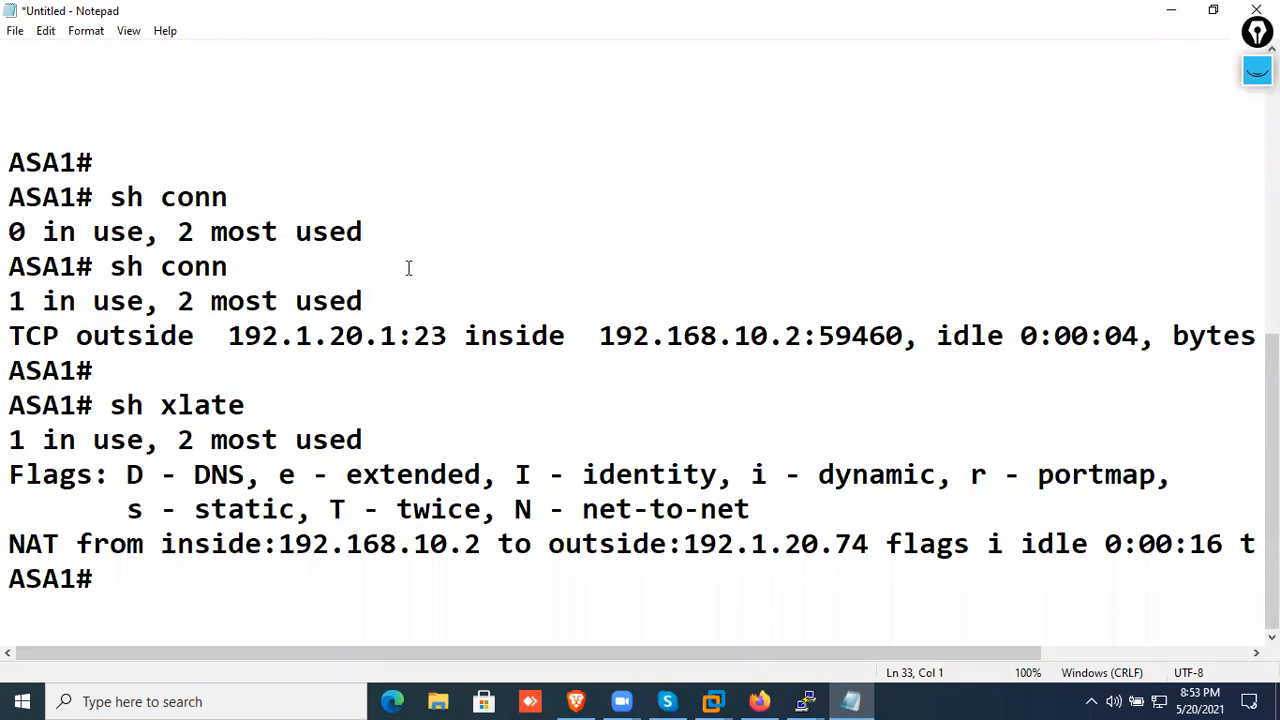
# Add blank lines and a long underscore divider above the pasted ASA output, leaving the insertion point below the Dynamic NAT section
pyautogui.scroll(6, 190, 292)
pyautogui.scroll(-2, 222, 490)
pyautogui.click(178, 450)
pyautogui.press('Return')
pyautogui.press('Return')
pyautogui.press('Return')
pyautogui.press('Down')
pyautogui.write('_')
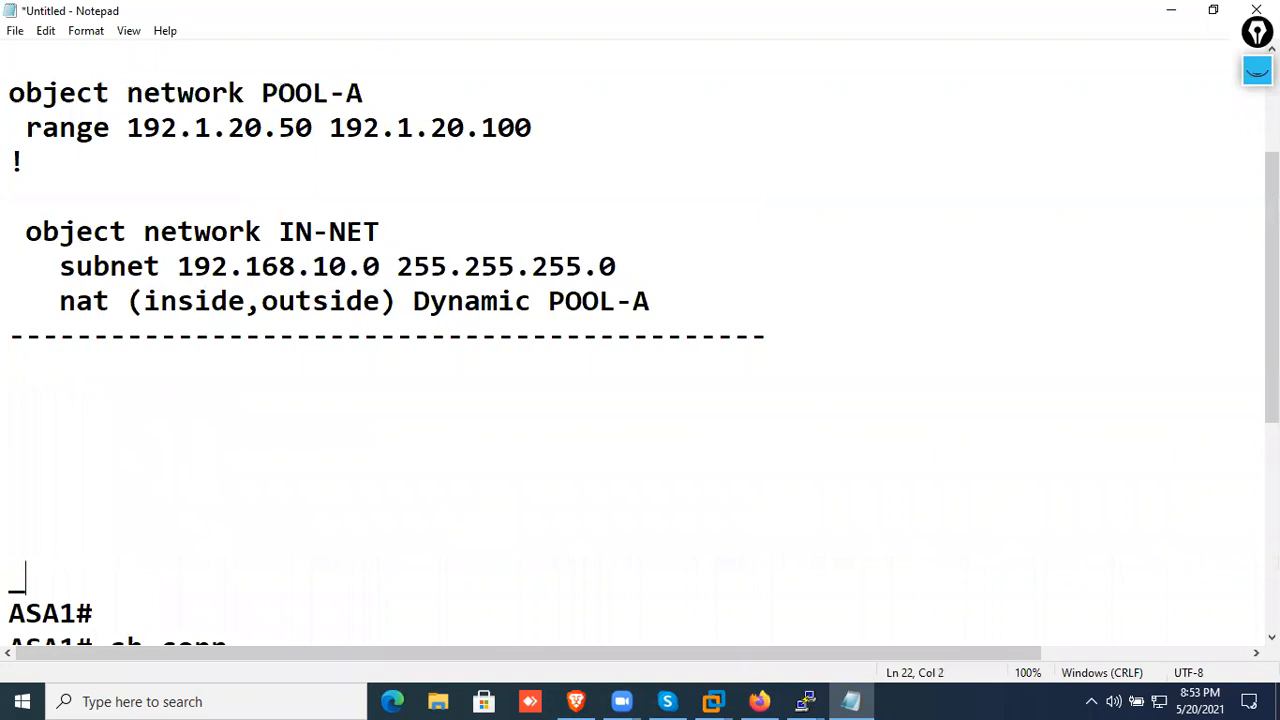
pyautogui.write('____________________________________________________________')
pyautogui.press('Up')
pyautogui.press('Up')
pyautogui.press('Up')
pyautogui.press('Up')
pyautogui.press('Up')
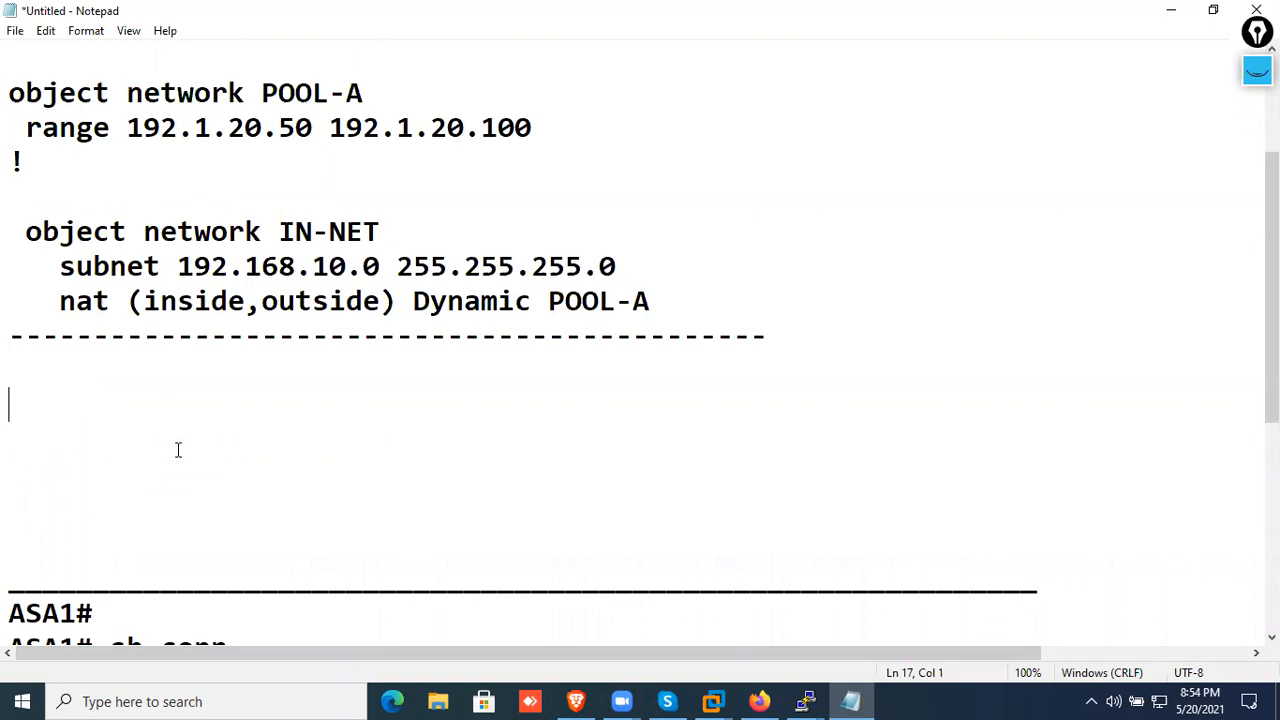
# Write the task line "Translate the 192.168.10.0/24 network to a single public ip" below the dashed separator
pyautogui.write('Tran')
pyautogui.press('BackSpace')
pyautogui.write('late the ')
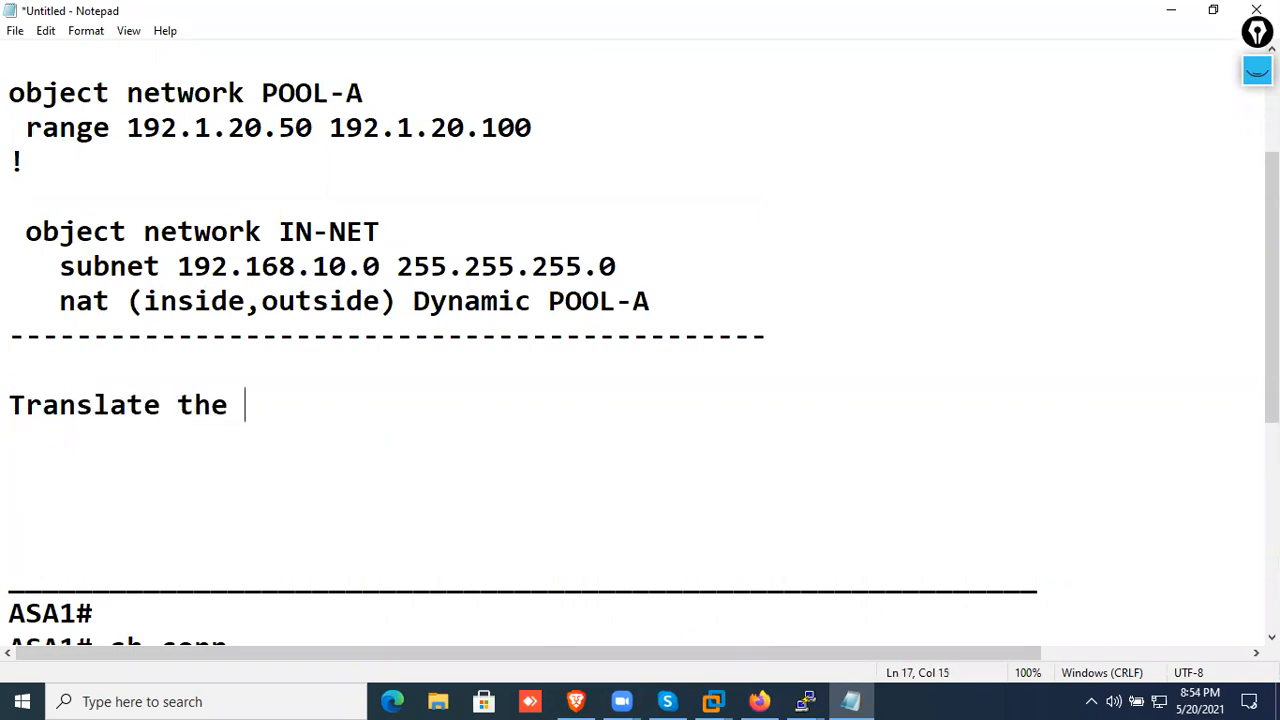
pyautogui.write('192.168.10.0/2')
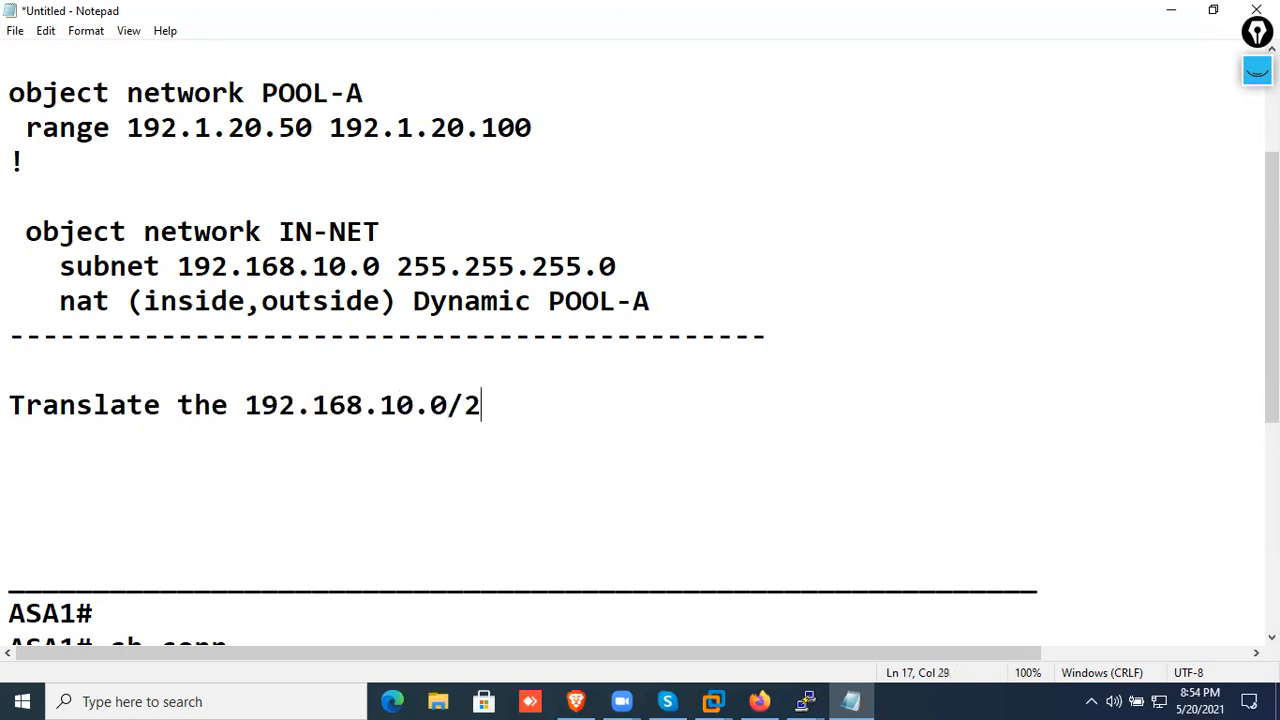
pyautogui.write('4 network ')
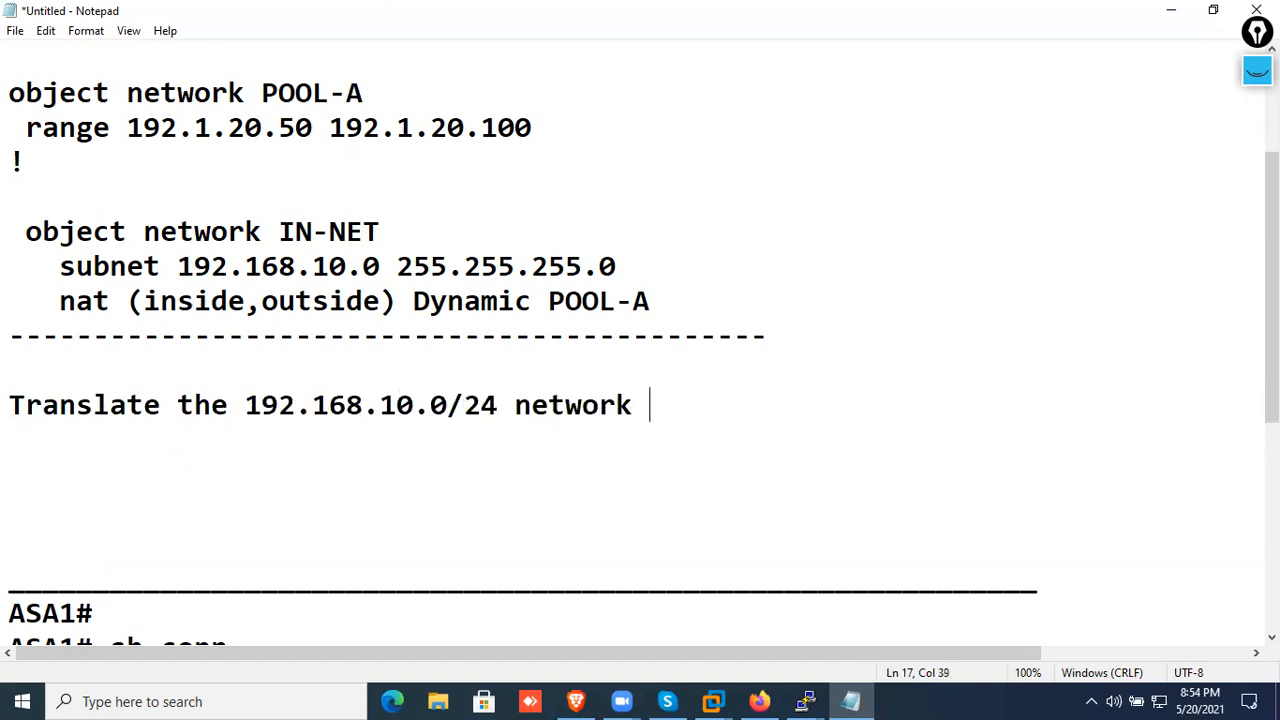
pyautogui.write('to a s')
pyautogui.press('BackSpace')
pyautogui.write('a s')
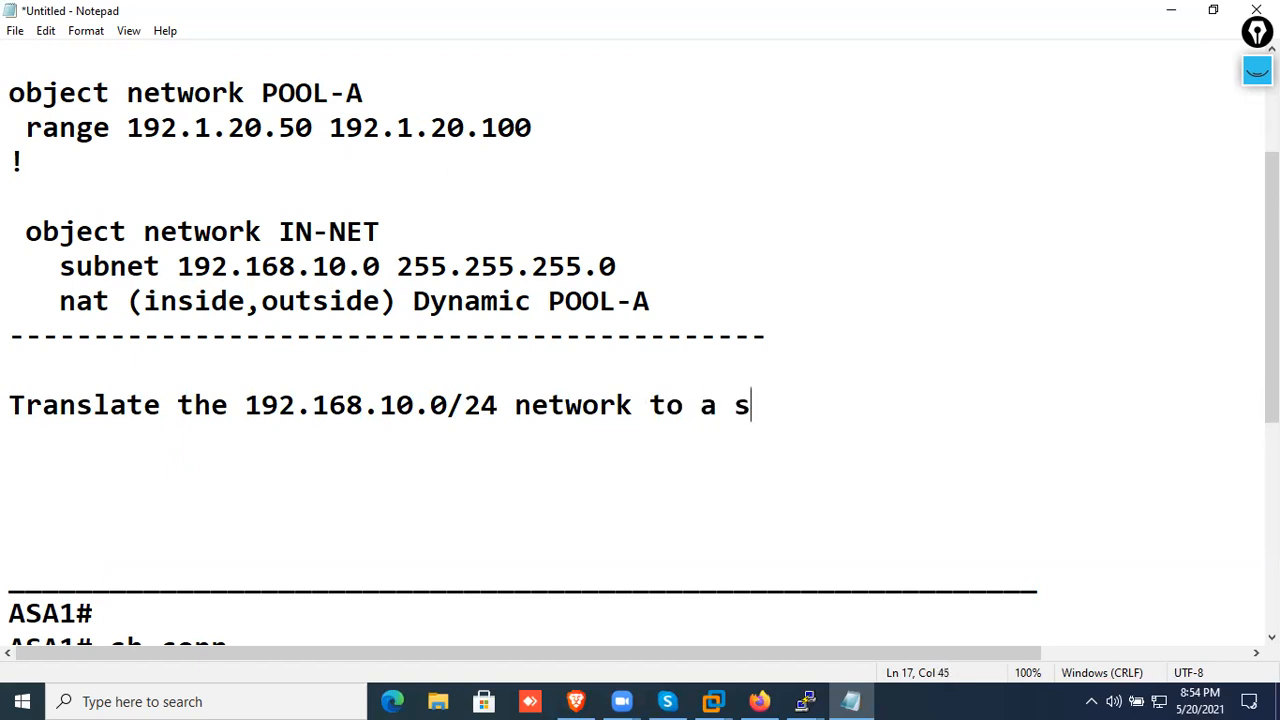
pyautogui.write('ingle public ip')
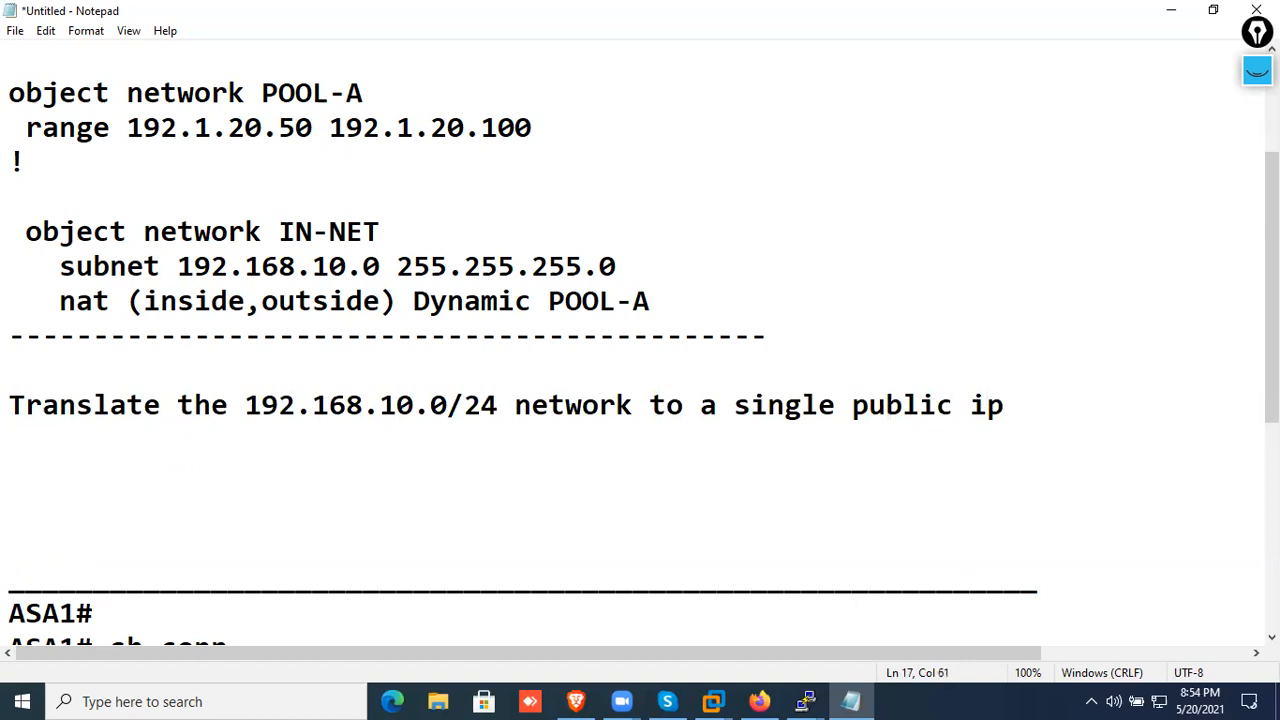
# Add the public address "[ 192.1.20.100 ]" on the line below the translation task, with spaces inside the brackets
pyautogui.press('Return')
pyautogui.write('[192.1.20.10')
pyautogui.press('BackSpace')
pyautogui.press('BackSpace')
pyautogui.write('20')
pyautogui.press('BackSpace')
pyautogui.press('BackSpace')
pyautogui.write('100 ]')
pyautogui.press('Left')
pyautogui.press('Left')
pyautogui.press('Right')
pyautogui.press('Left')
pyautogui.press('Left')
pyautogui.press('Left')
pyautogui.press('Left')
pyautogui.press('Left')
pyautogui.press('Left')
pyautogui.press('Left')
pyautogui.press('Left')
pyautogui.press('Left')
pyautogui.press('Left')
pyautogui.press('Left')
pyautogui.press('Left')
pyautogui.press('Left')
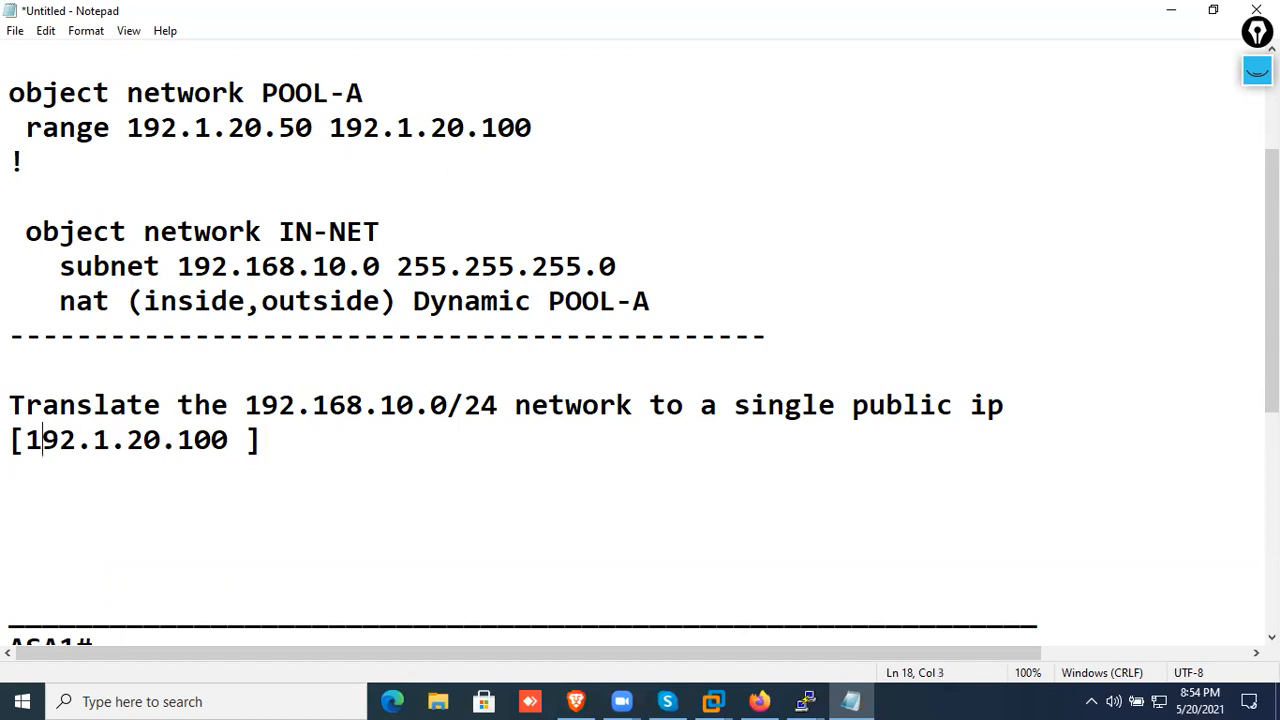
pyautogui.press('Right')
pyautogui.press('Right')
pyautogui.press('Right')
pyautogui.press('Right')
pyautogui.press('Right')
pyautogui.press('Right')
pyautogui.press('Right')
pyautogui.press('Right')
pyautogui.press('Right')
pyautogui.press('Right')
pyautogui.press('Right')
pyautogui.press('Right')
pyautogui.press('Right')
pyautogui.press('Right')
pyautogui.press('Right')
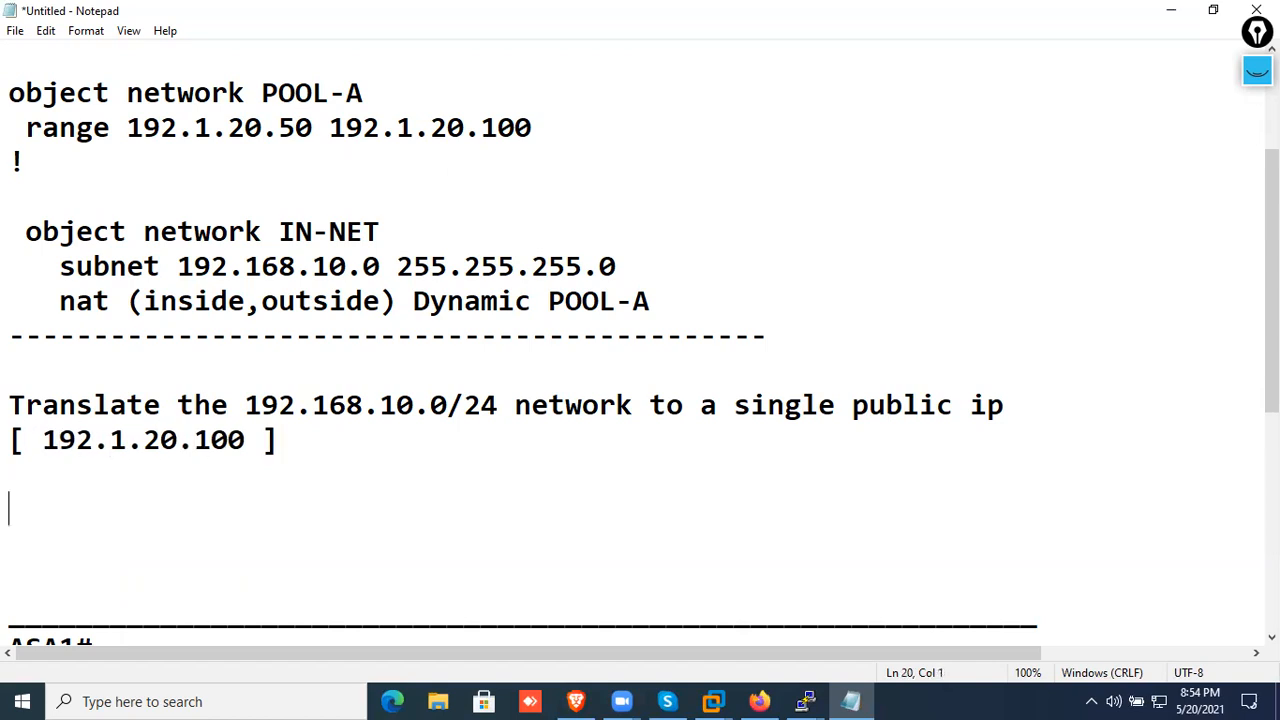
# Write the lines "object network IN_NET" and "subnet 192.168.10.0 255.255.255.0" for the Dynamic PAT configuration
pyautogui.write('object netw')
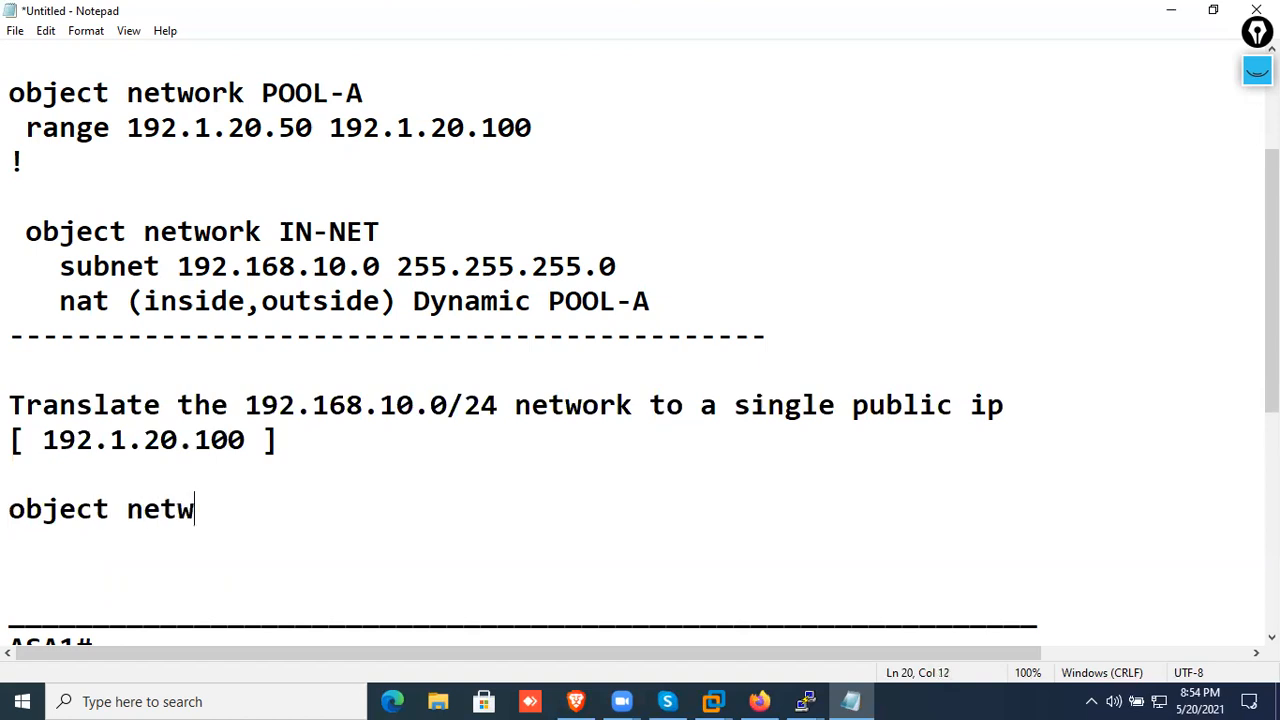
pyautogui.write('ork ')
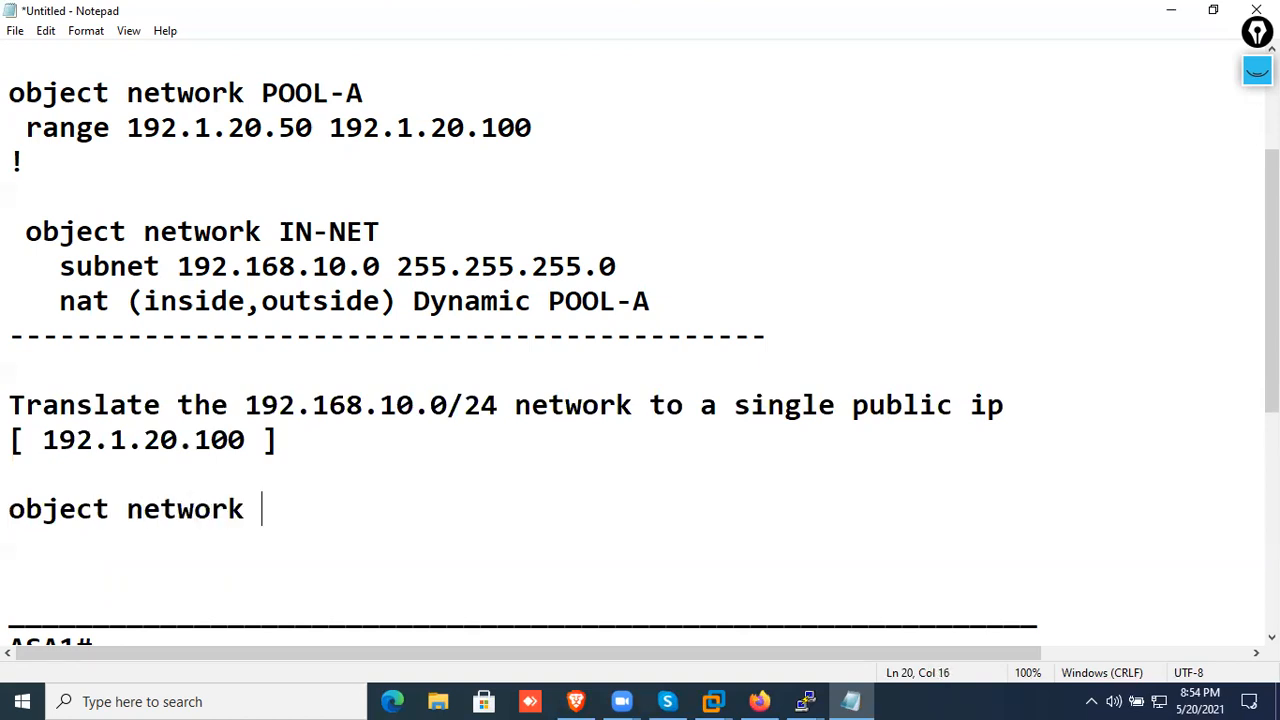
pyautogui.write('IN_NET')
pyautogui.press('Return')
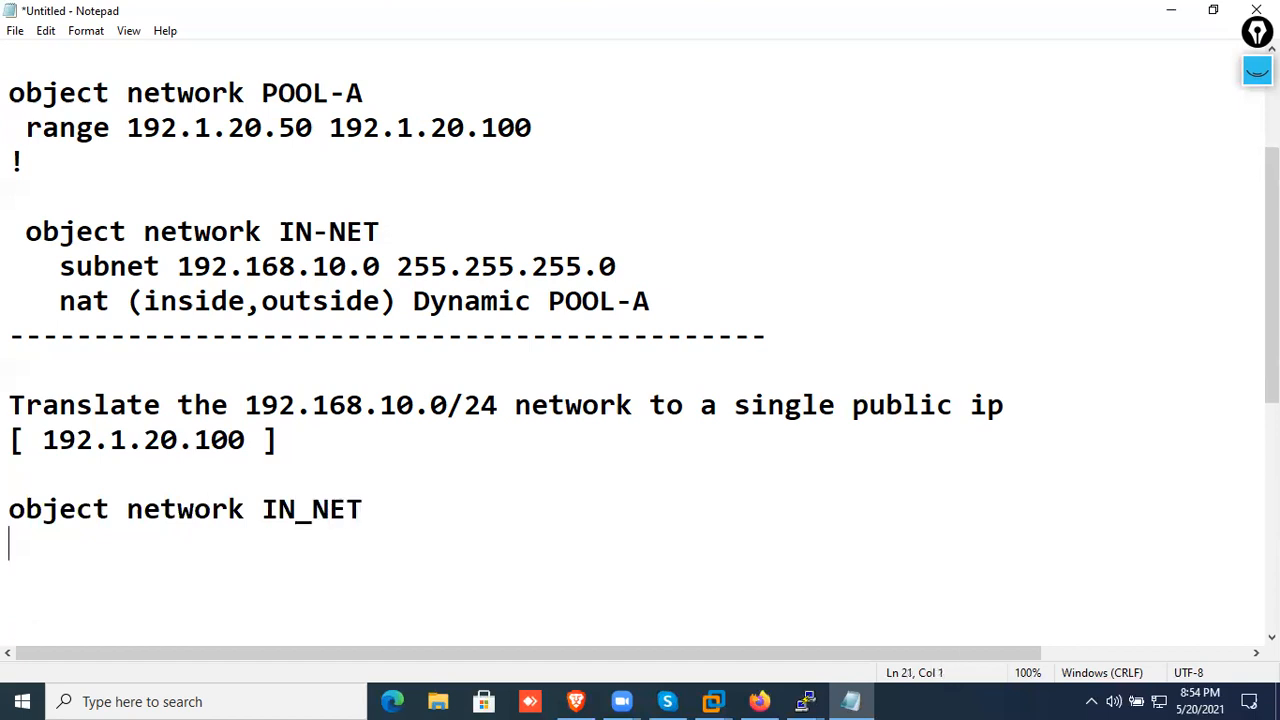
pyautogui.write('subn')
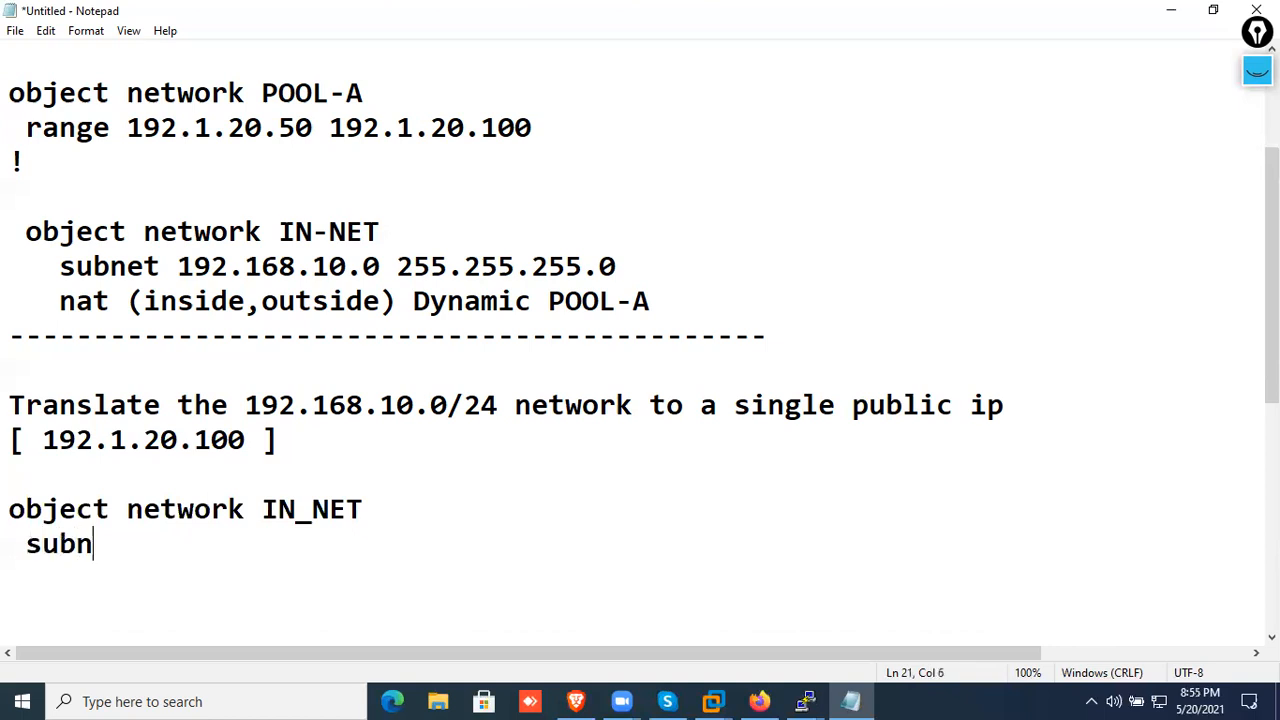
pyautogui.write('et 192.1')
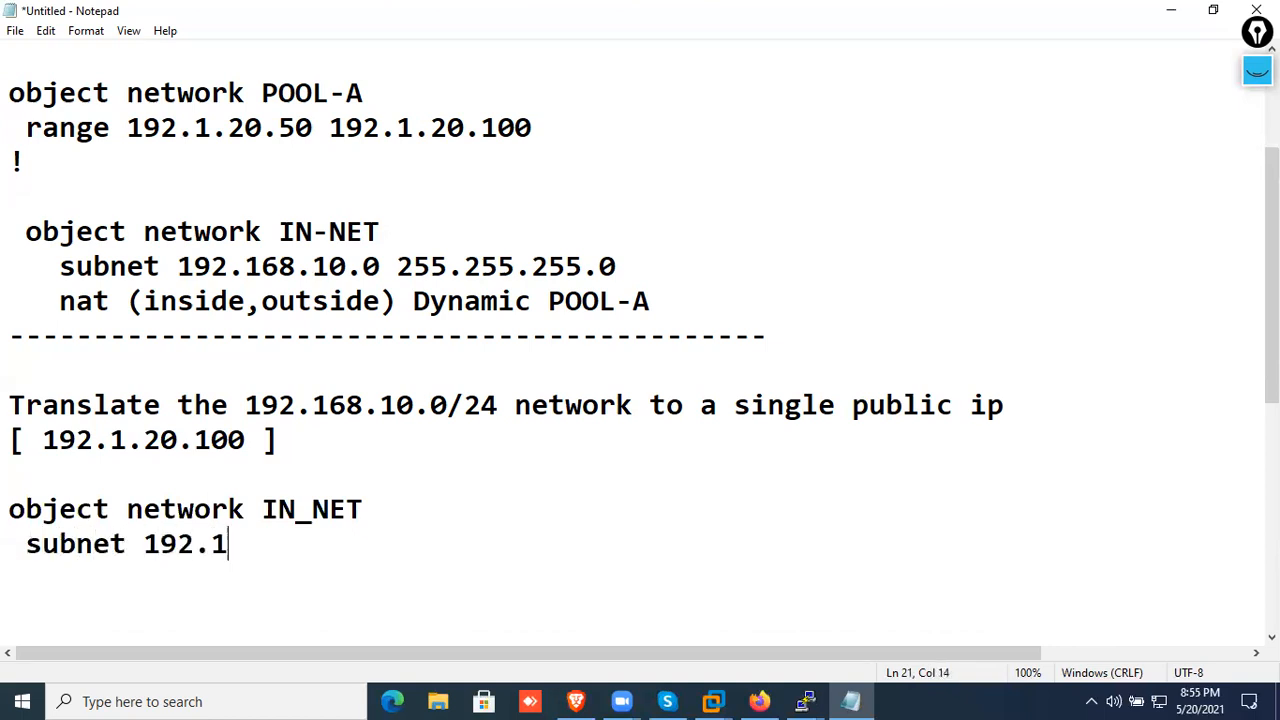
pyautogui.write('68.10.0 255.2')
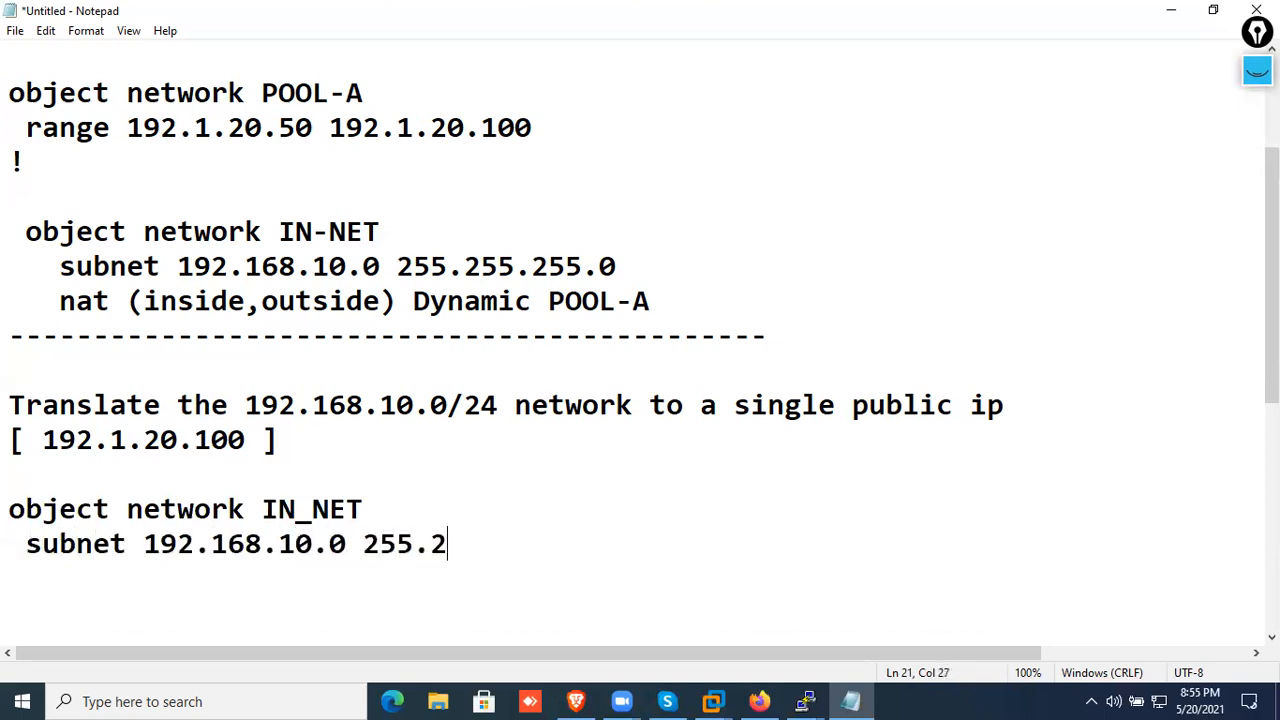
pyautogui.write('55.255.0')
pyautogui.press('Return')
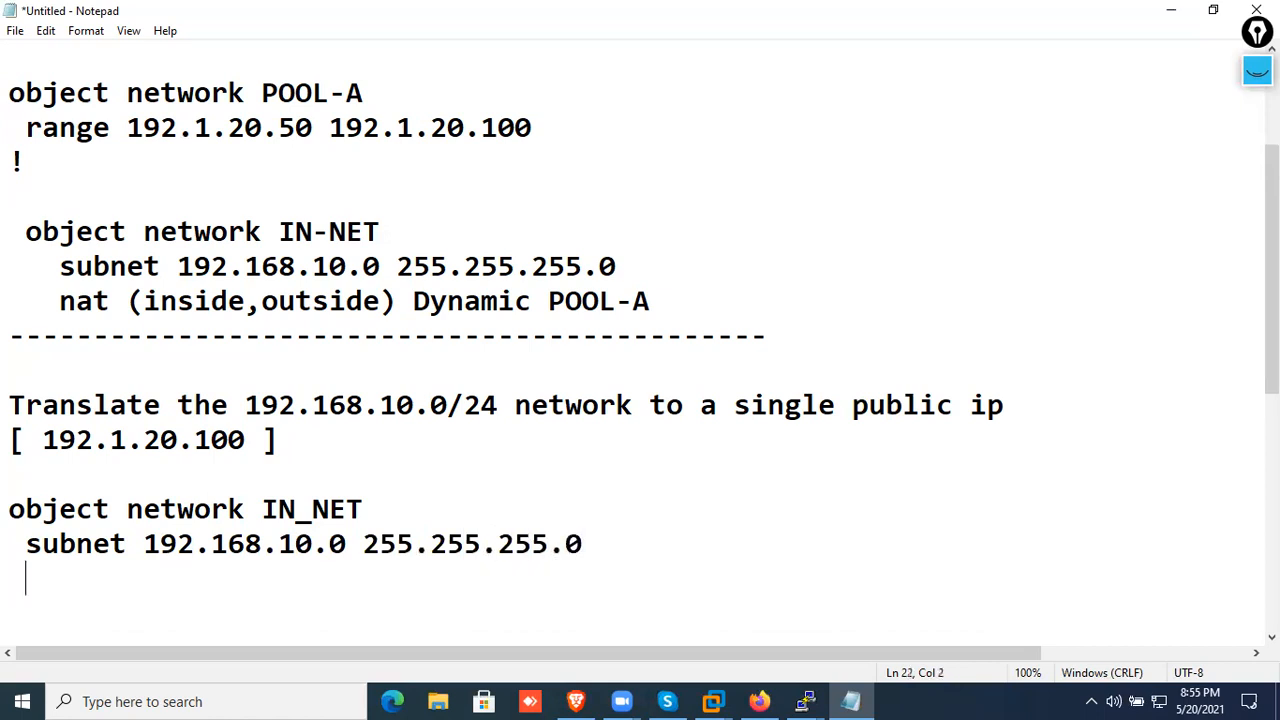
# Write the line "nat (inside,outside) dynamic 192.1.20.100" under the IN_NET subnet and close the block with a "!" line
pyautogui.write('nat (inside,o')
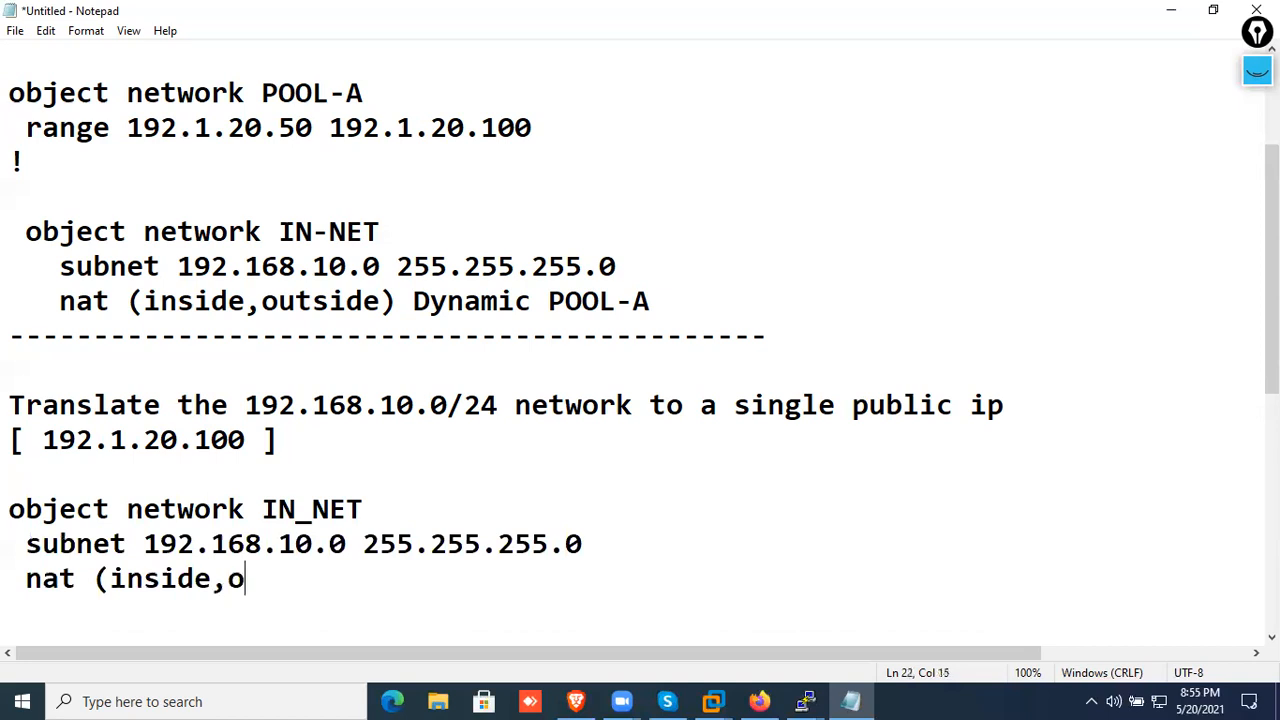
pyautogui.write('utside) ')
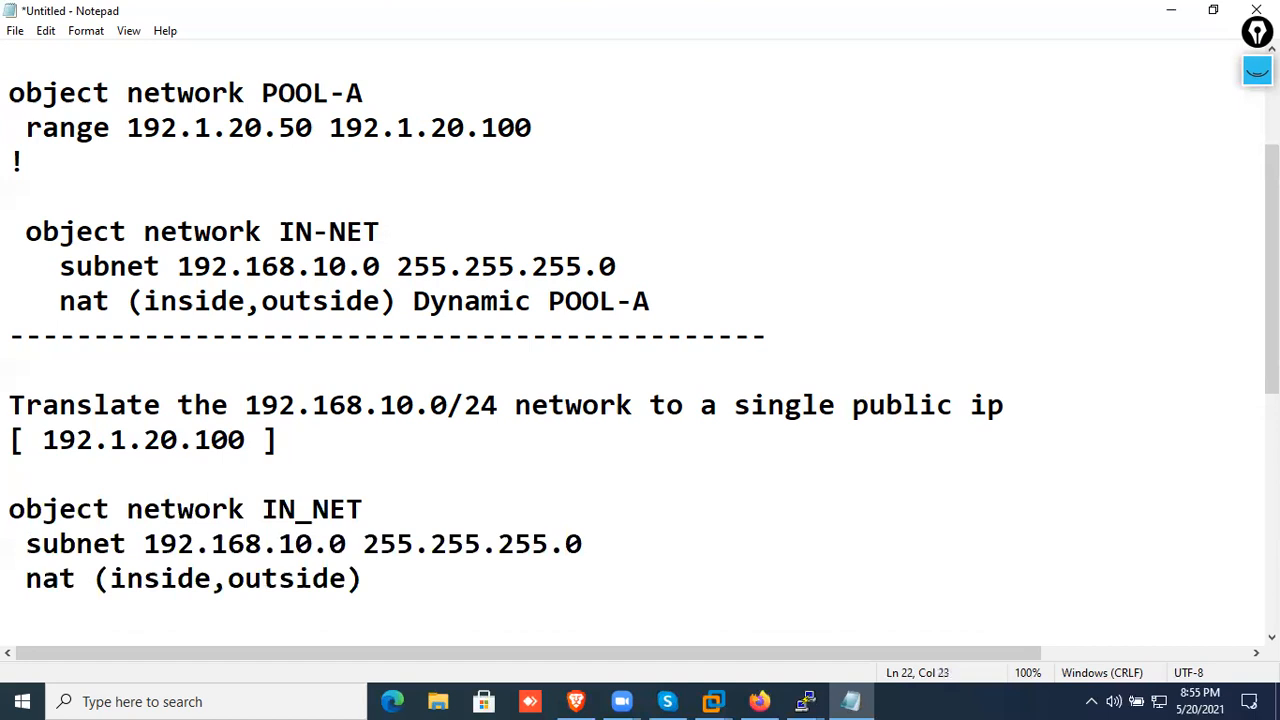
pyautogui.write('dynamic')
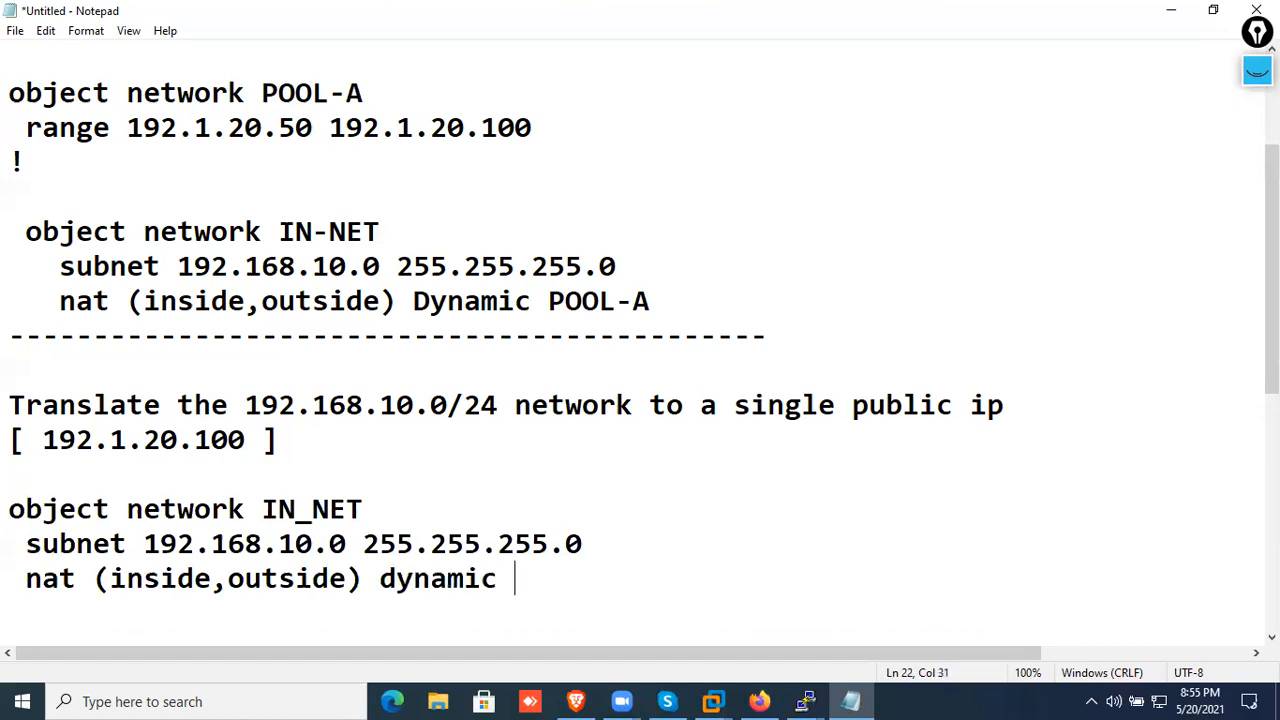
pyautogui.write(' 192.1.')
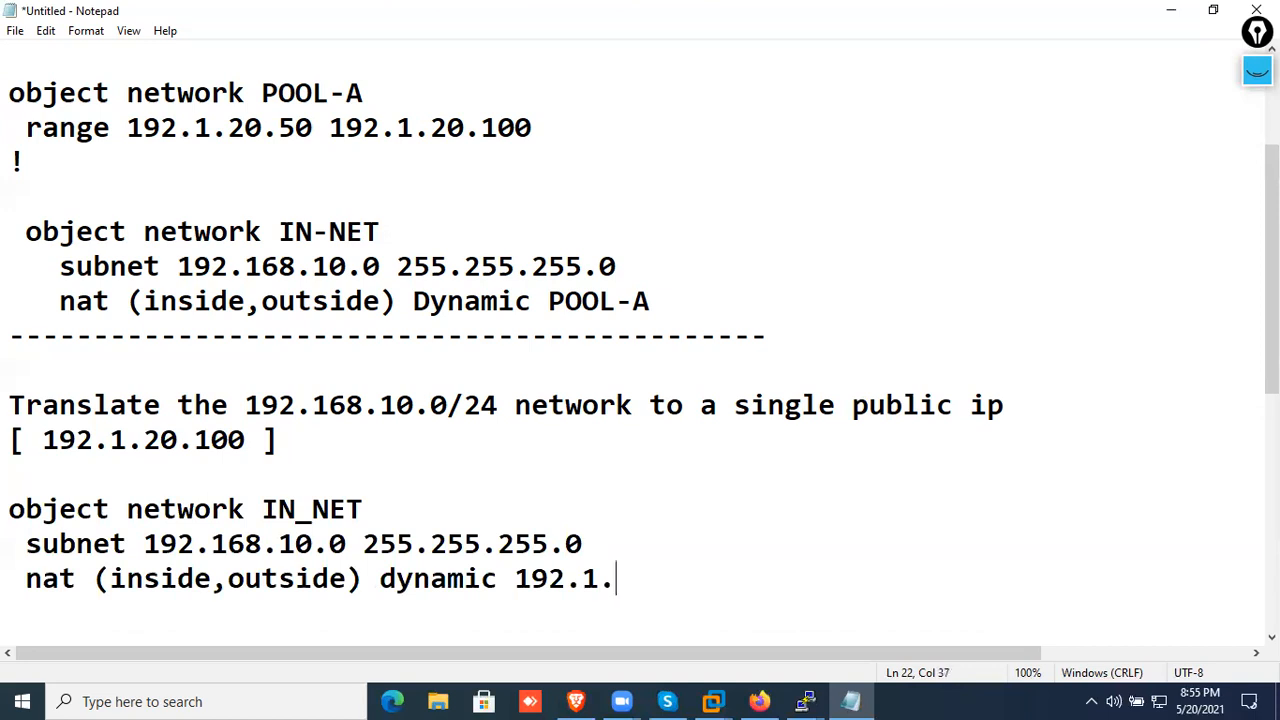
pyautogui.write('20.100')
pyautogui.press('Return')
pyautogui.write('!')
pyautogui.press('Return')
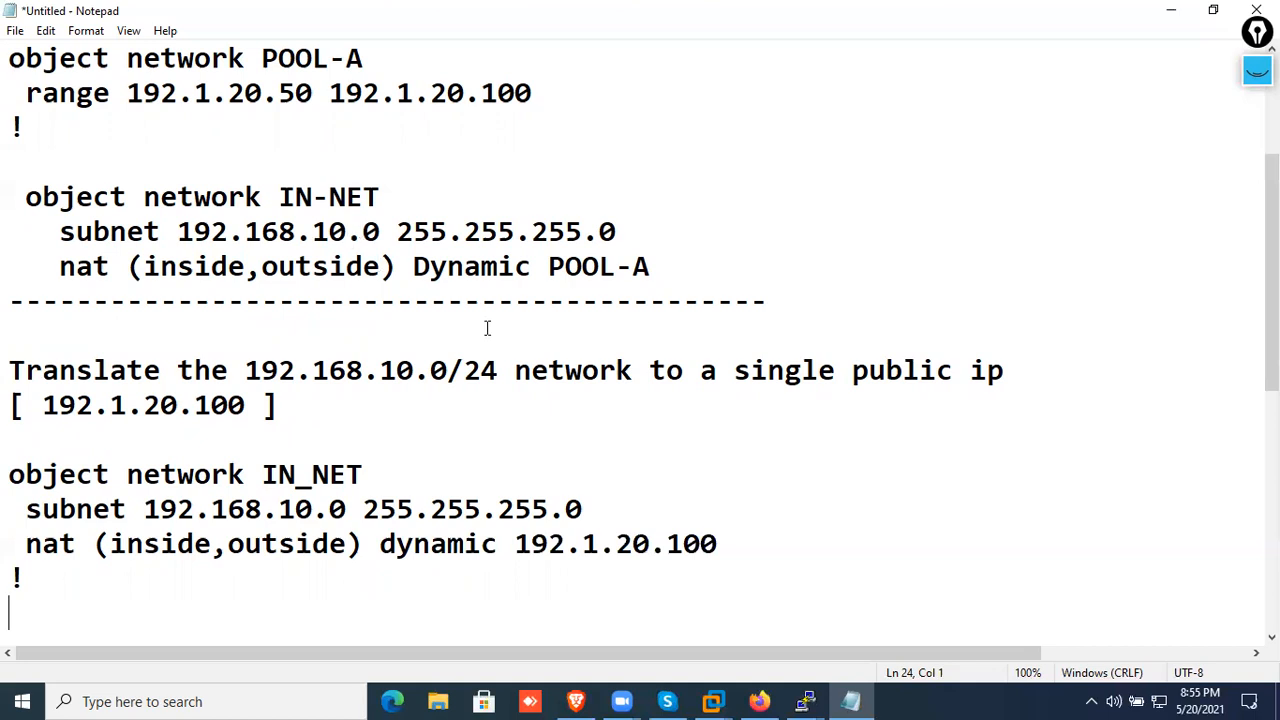
# Circle 192.1.20.100 in the new nat line with yellow ink, draw a line to the Dynamic NAT section, and clear the annotations
pyautogui.click(1257, 70)
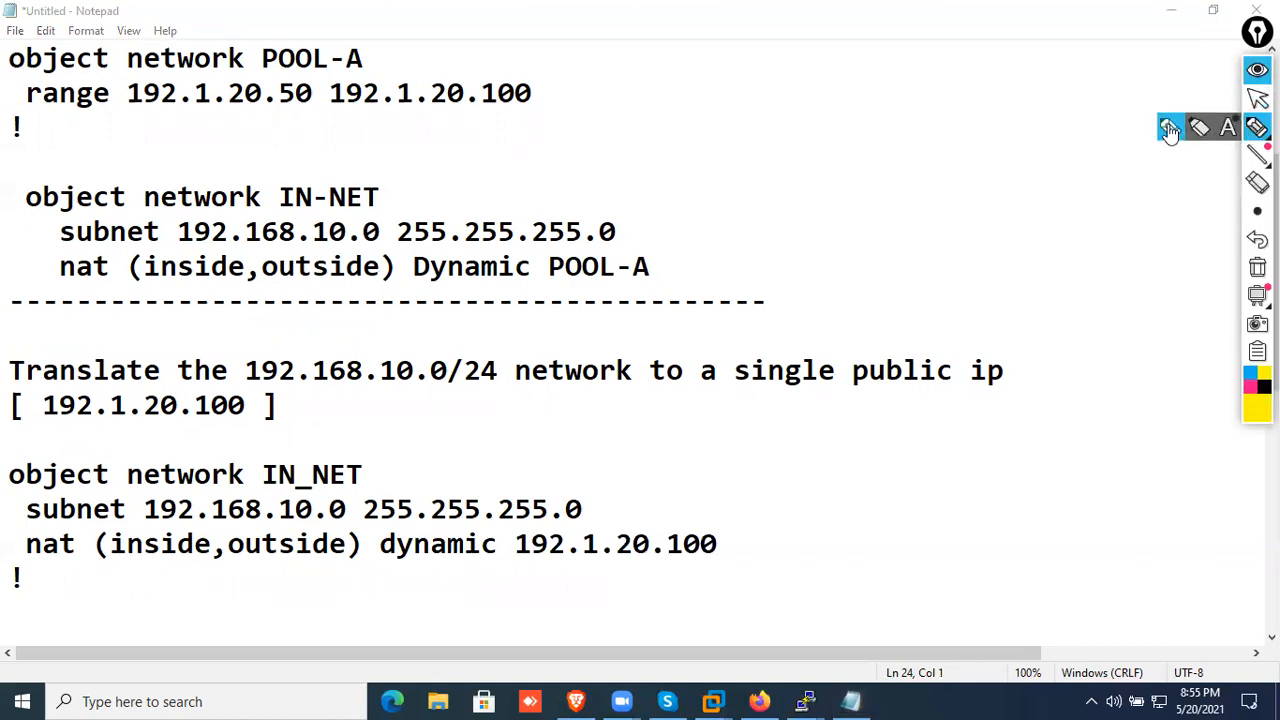
pyautogui.moveTo(528, 552)
pyautogui.mouseDown()
pyautogui.moveTo(751, 551)
pyautogui.moveTo(720, 424)
pyautogui.moveTo(372, 262)
pyautogui.mouseUp()
pyautogui.moveTo(644, 515); pyautogui.dragTo(549, 503)
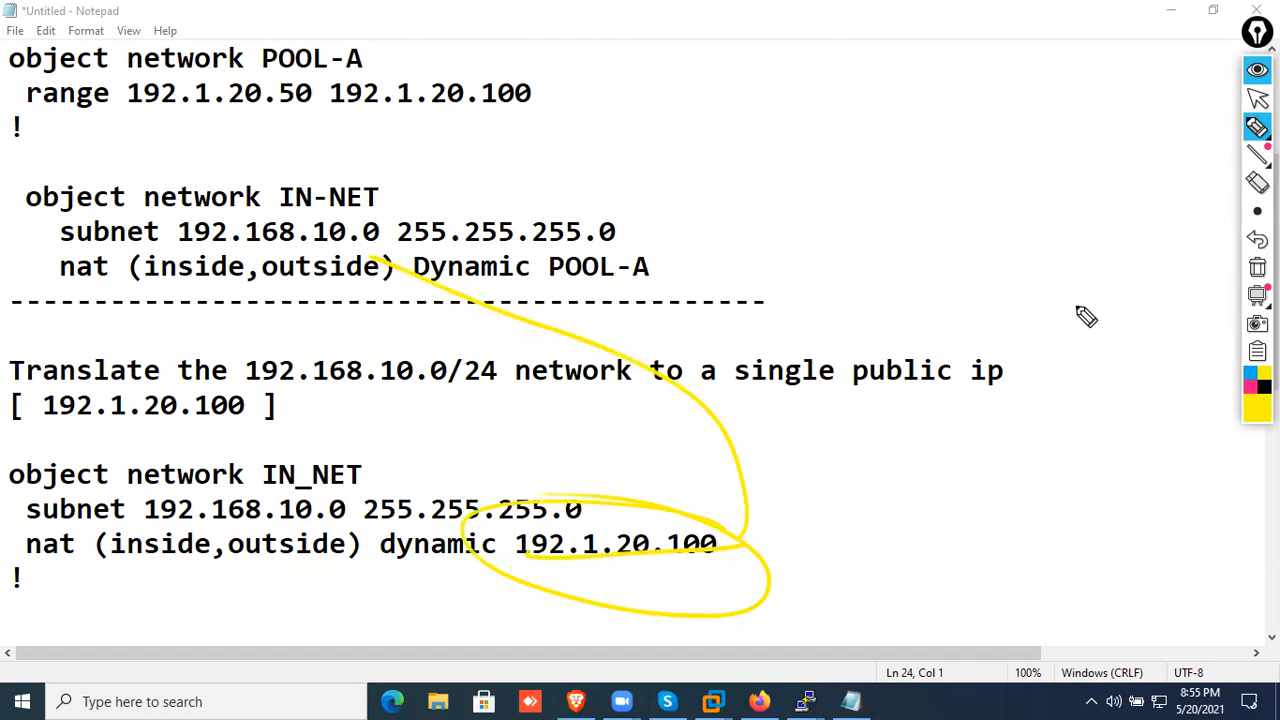
pyautogui.click(1257, 268)
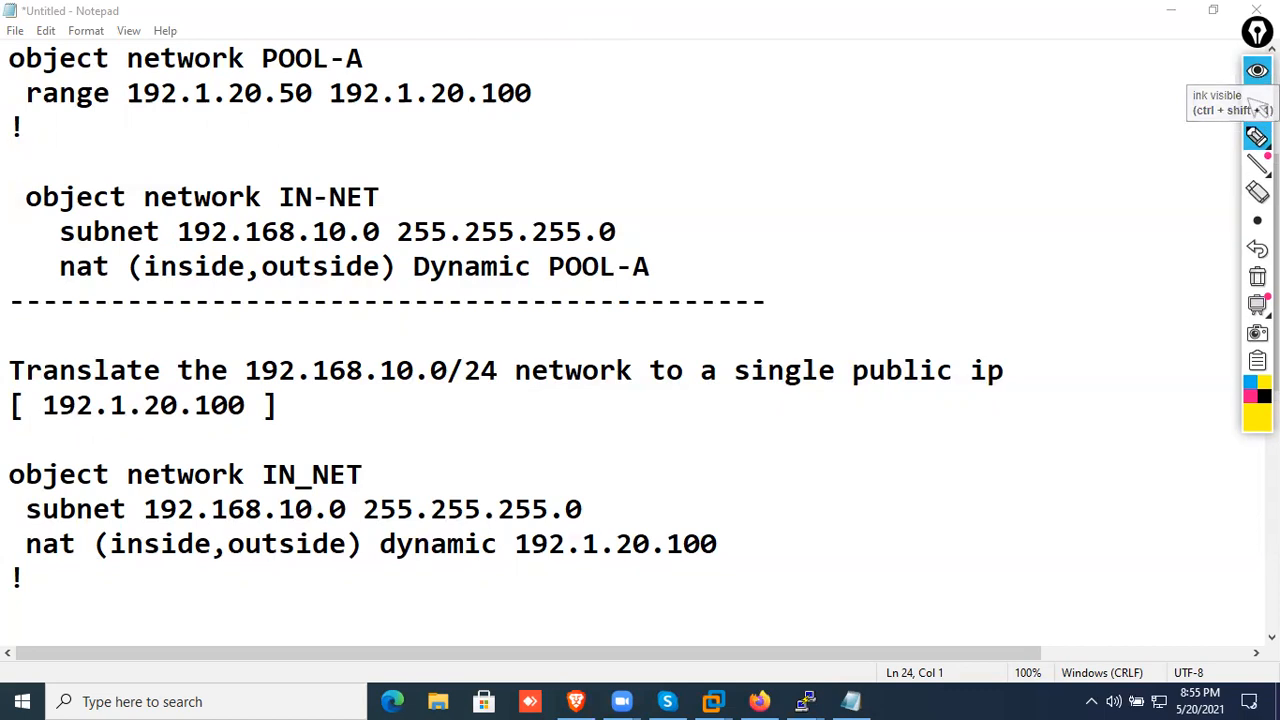
pyautogui.click(1257, 69)
pyautogui.click(1128, 247)
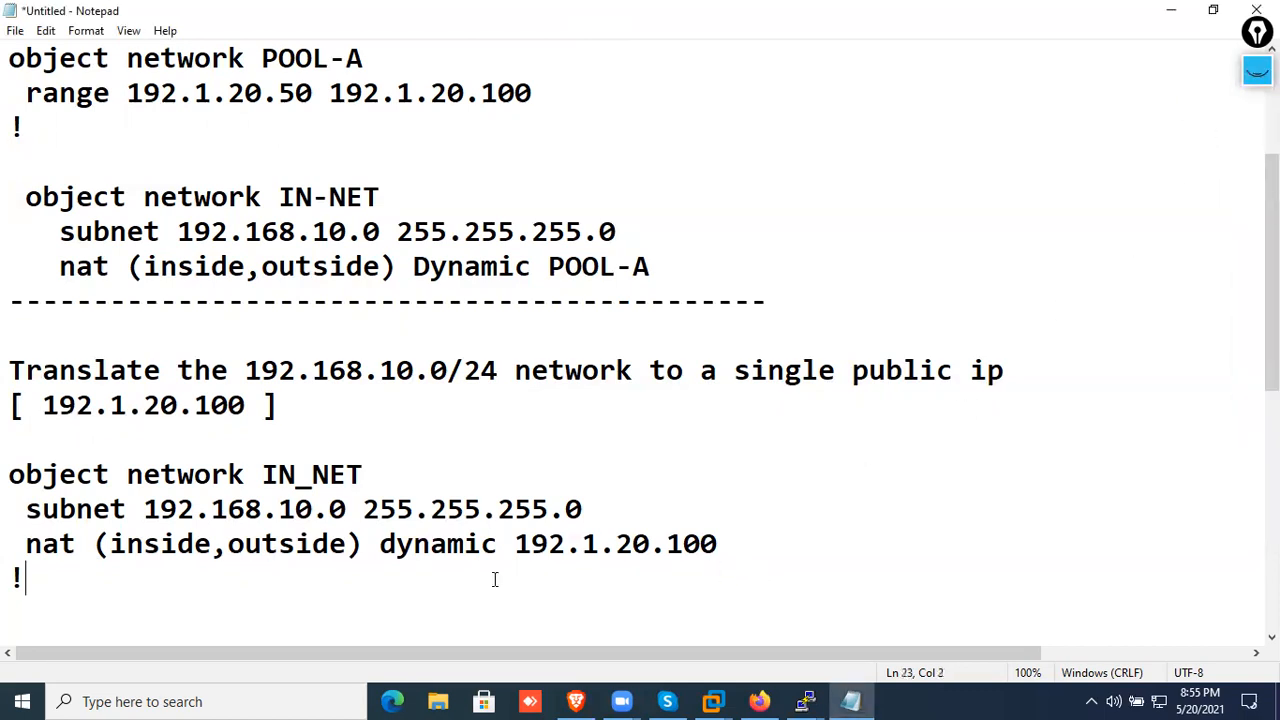
# Compare the single address 192.1.20.100 in the new nat line with POOL-A in the Dynamic NAT example by highlighting them
pyautogui.moveTo(494, 580); pyautogui.dragTo(8, 474)
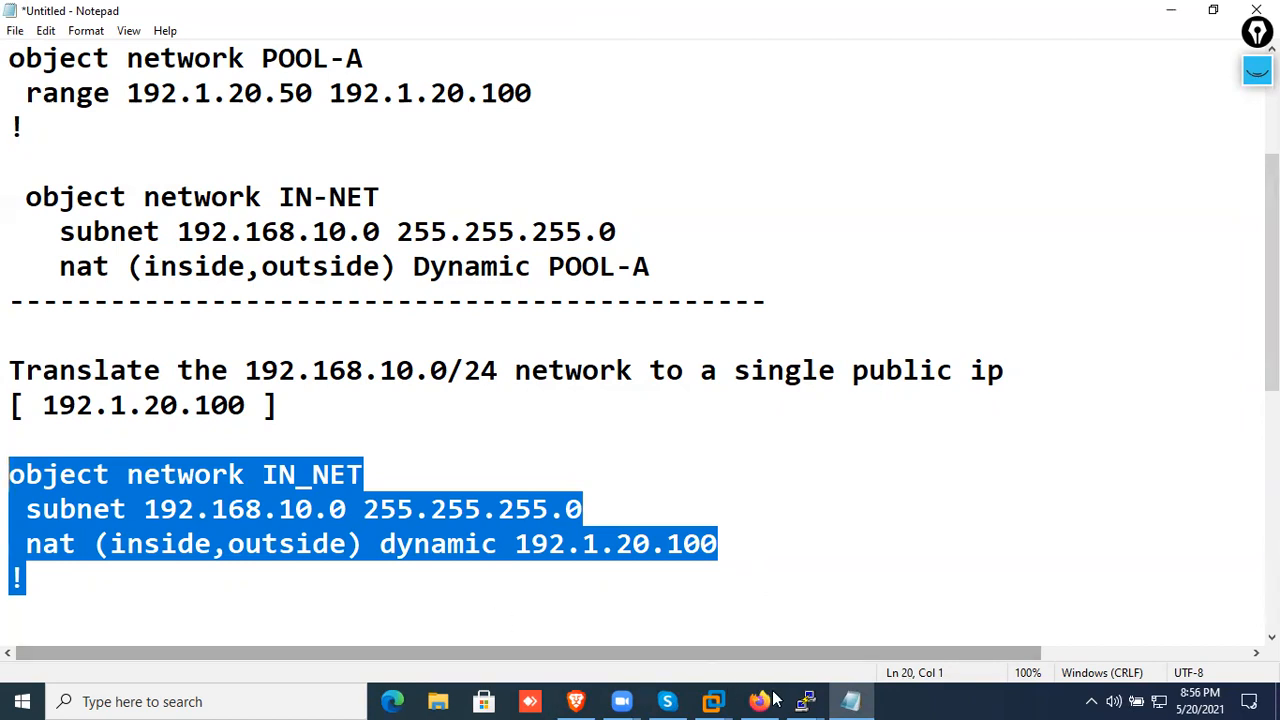
pyautogui.moveTo(515, 546); pyautogui.dragTo(726, 548)
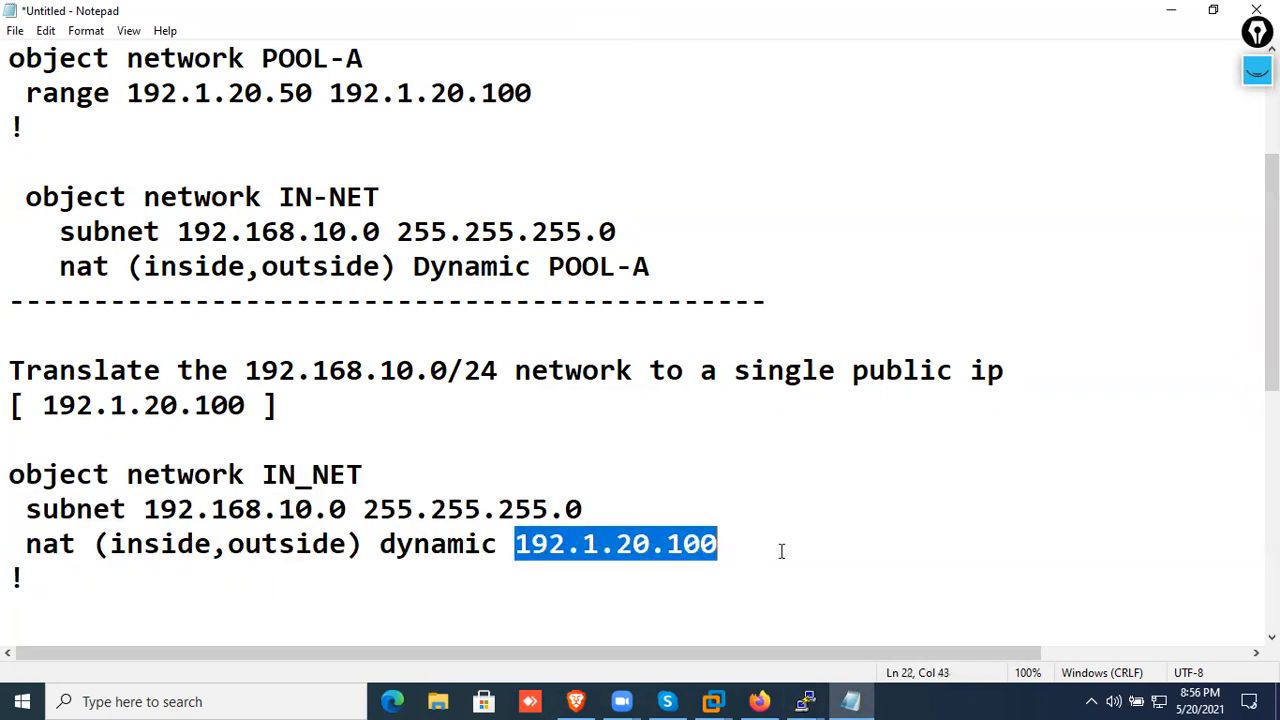
pyautogui.moveTo(549, 262); pyautogui.dragTo(714, 262)
pyautogui.moveTo(515, 546); pyautogui.dragTo(716, 548)
# Switch to the ASA console session and enter global configuration mode with "conf t"
pyautogui.click(806, 700)
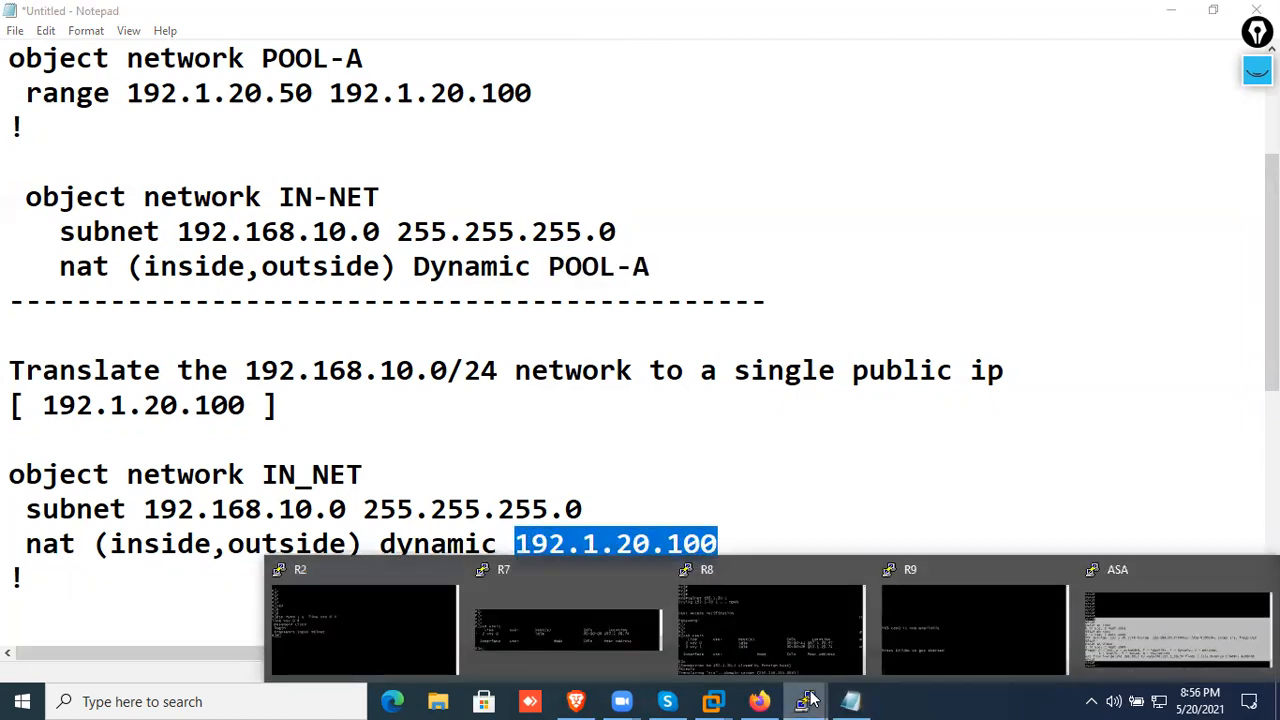
pyautogui.click(1135, 630)
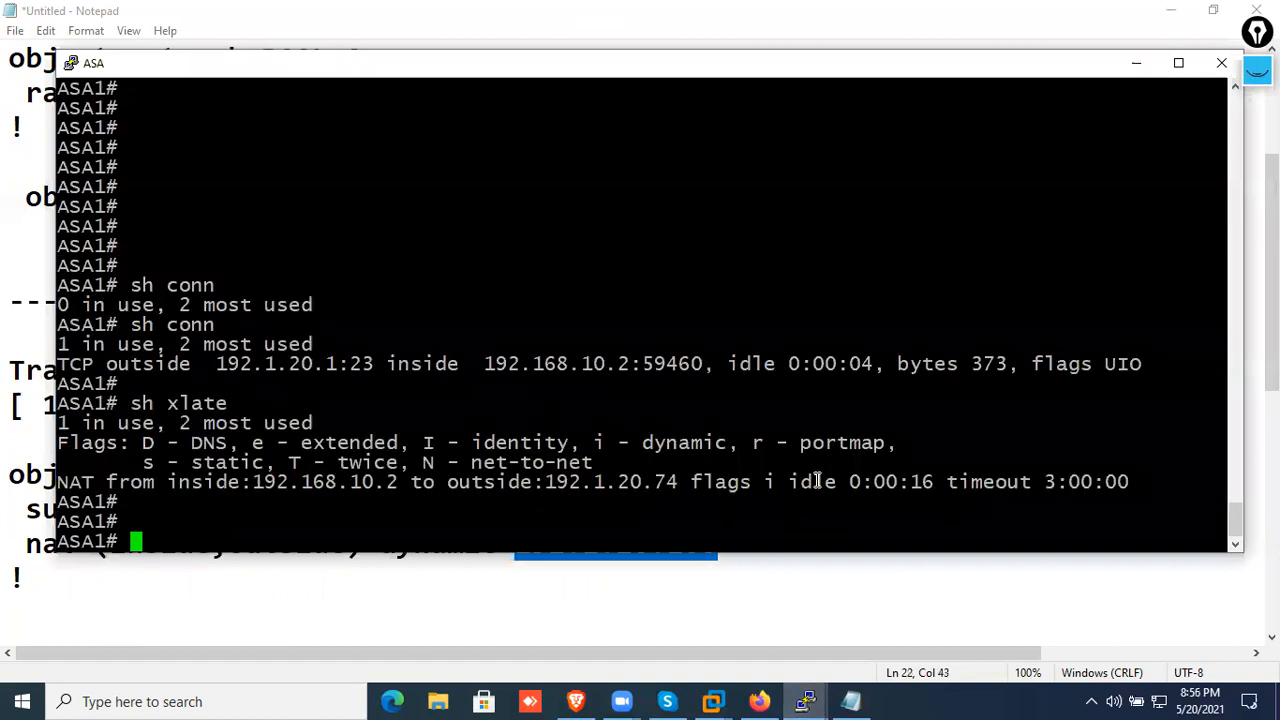
pyautogui.write('conf t')
pyautogui.press('Return')
pyautogui.press('Return')
pyautogui.press('Return')
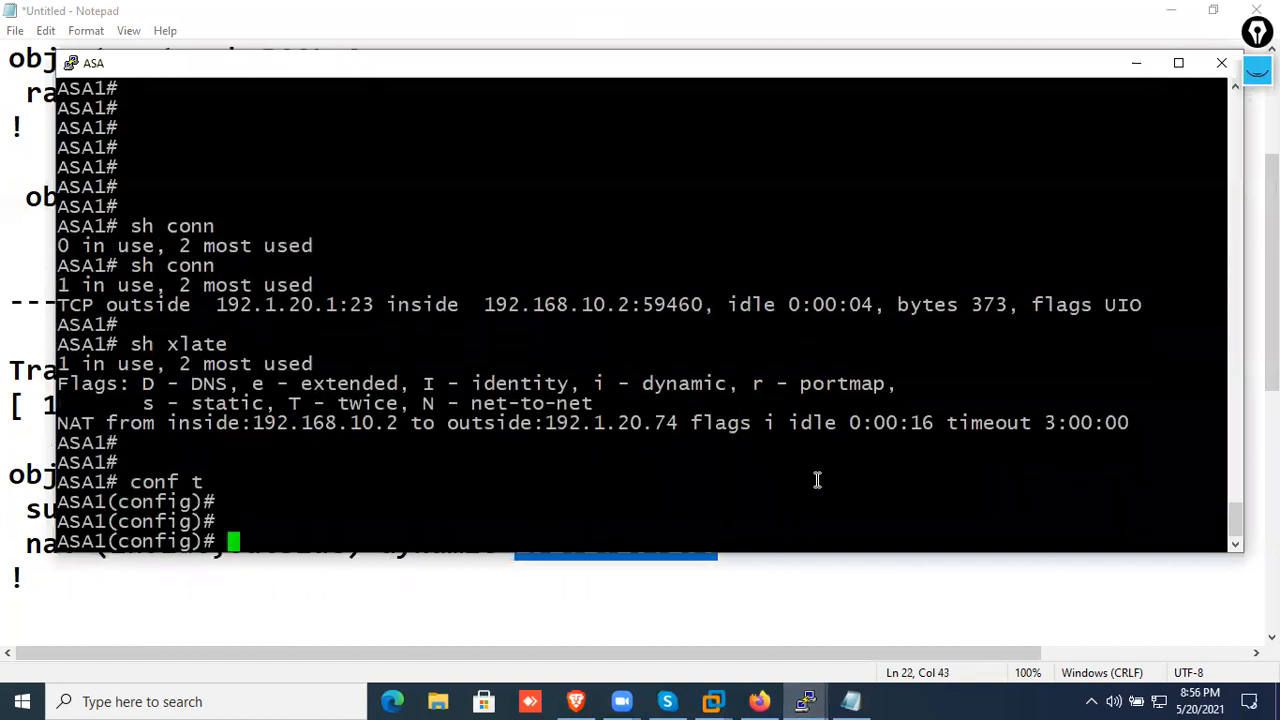
# List the network objects configured on the ASA with "sh runn obj"
pyautogui.press('Up')
pyautogui.press('BackSpace')
pyautogui.press('BackSpace')
pyautogui.press('BackSpace')
pyautogui.press('BackSpace')
pyautogui.press('BackSpace')
pyautogui.press('BackSpace')
pyautogui.write('sh runn obj')
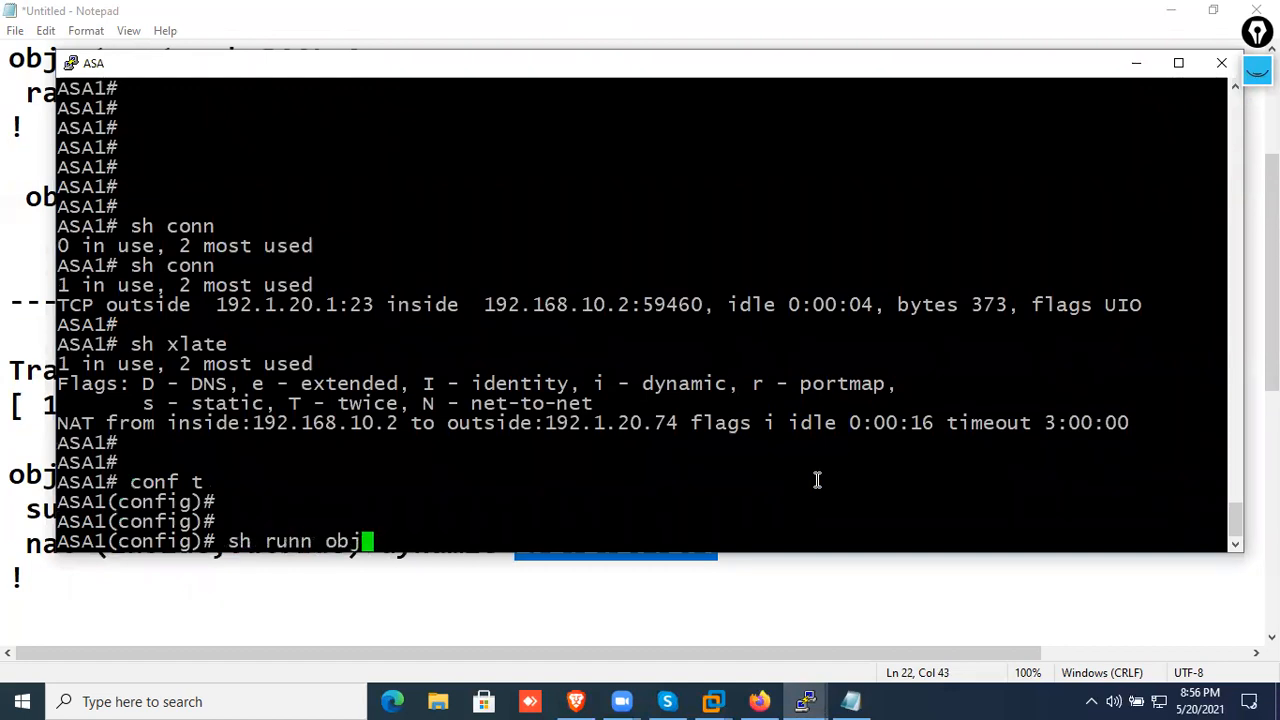
pyautogui.press('Return')
# Try to remove the address pool object with "no object net pool-A"
pyautogui.write('no ')
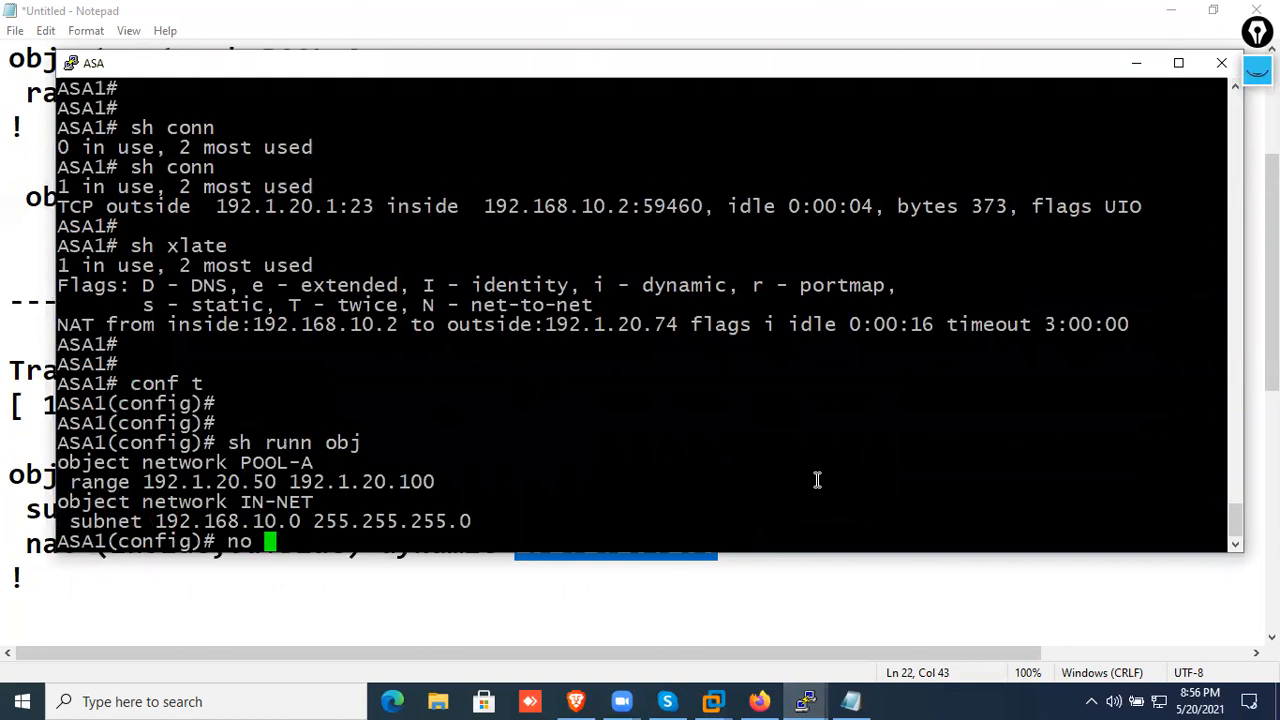
pyautogui.write('objec net')
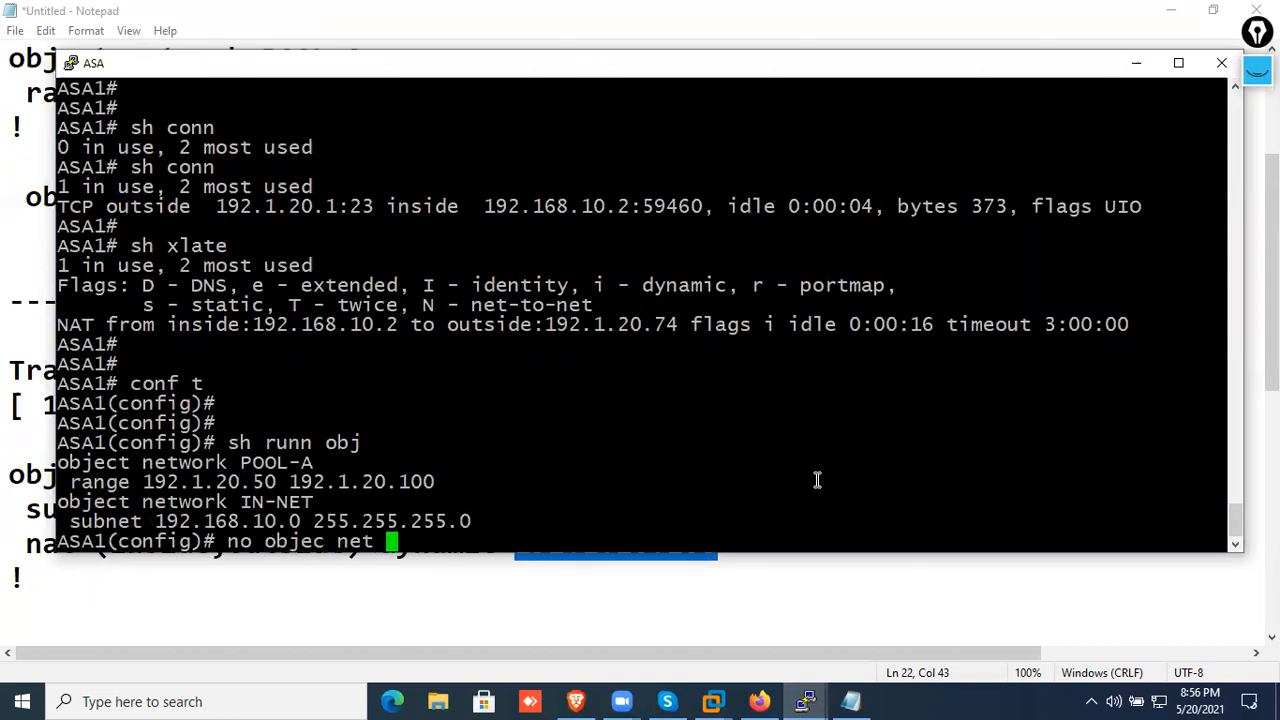
pyautogui.press('Return')
pyautogui.press('Up')
pyautogui.press('BackSpace')
pyautogui.press('BackSpace')
pyautogui.press('BackSpace')
pyautogui.press('BackSpace')
pyautogui.press('BackSpace')
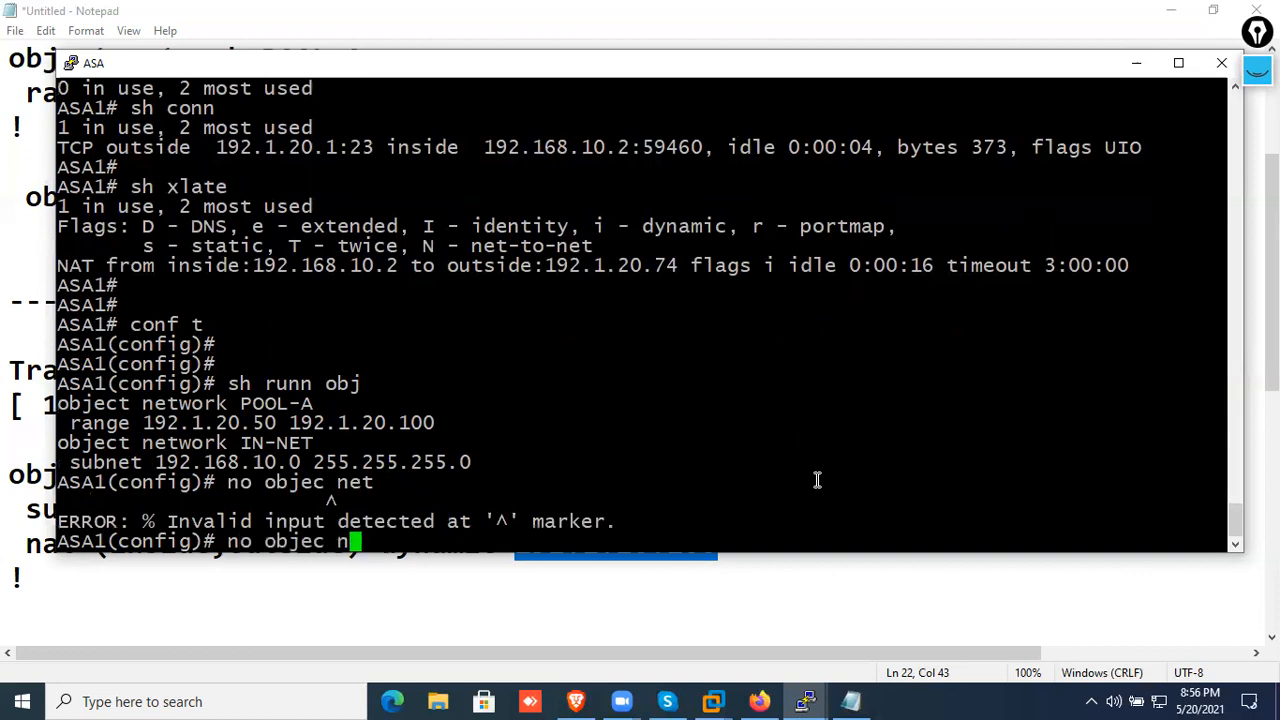
pyautogui.press('Tab')
pyautogui.write('net p')
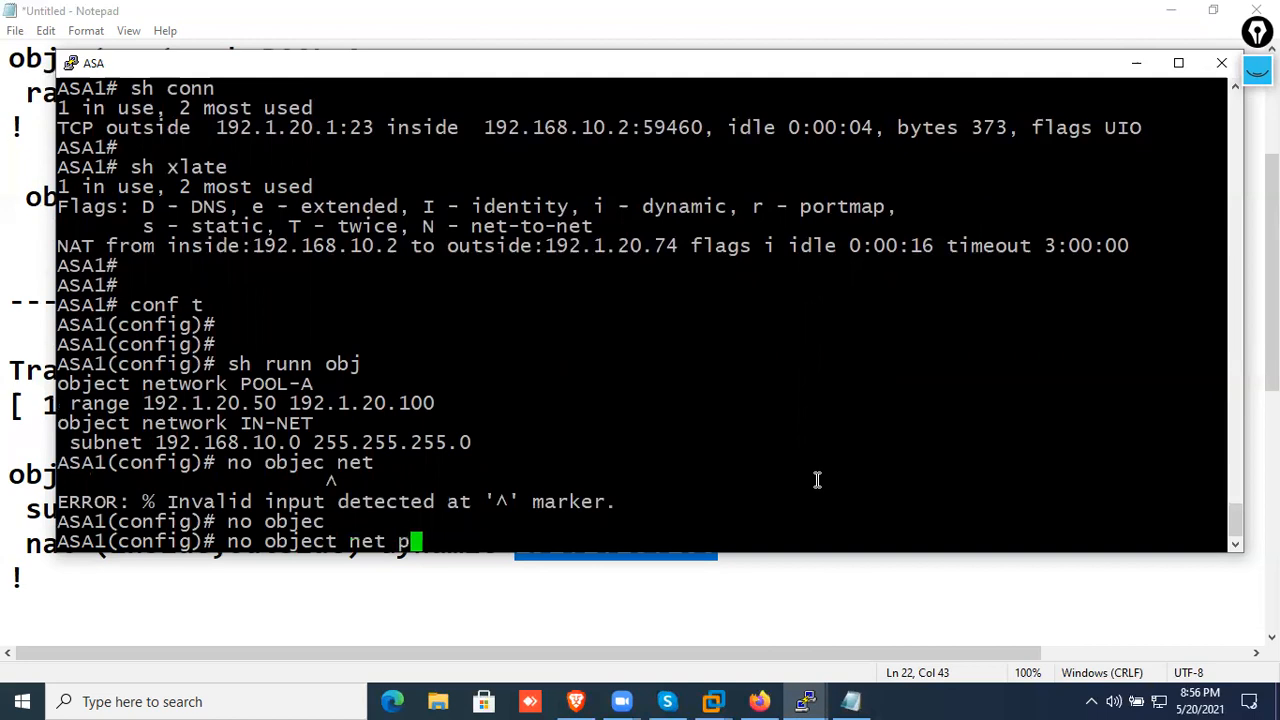
pyautogui.write('ool-A')
pyautogui.press('Return')
# Correct the object name to uppercase and try to remove it with "no object net POOL-A"
pyautogui.press('Up')
pyautogui.press('Left')
pyautogui.press('Left')
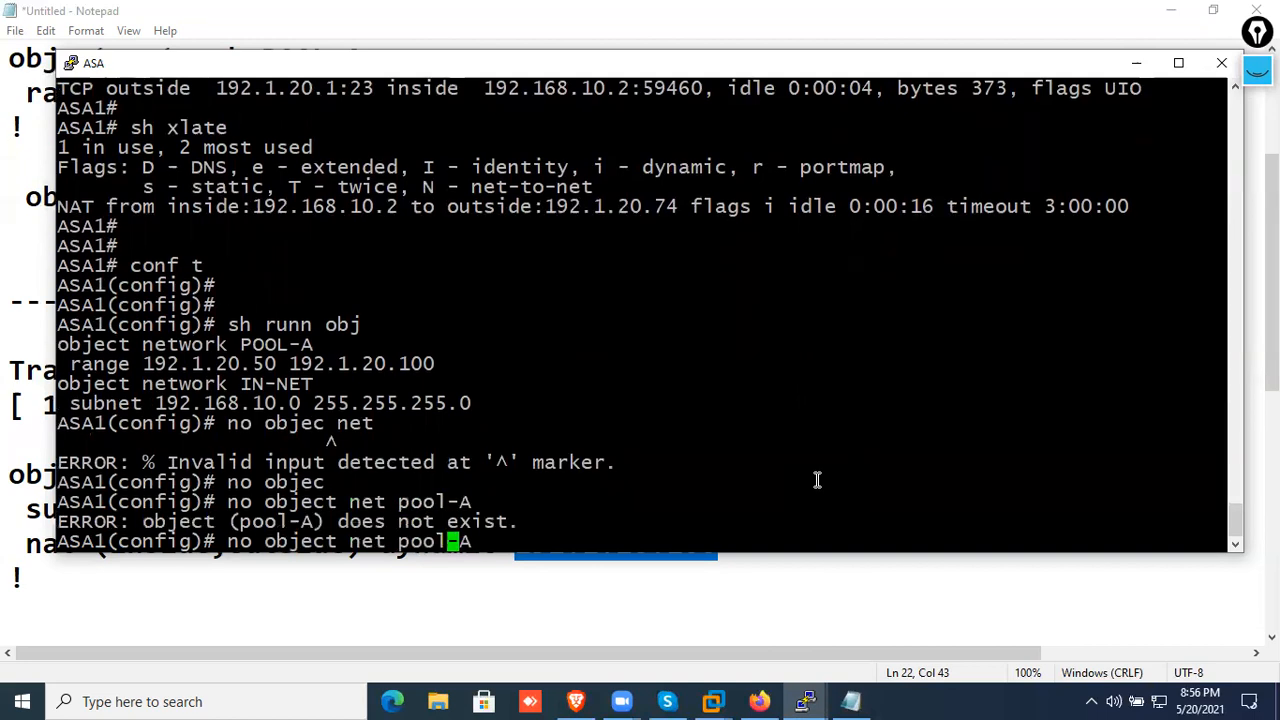
pyautogui.press('BackSpace')
pyautogui.press('BackSpace')
pyautogui.press('BackSpace')
pyautogui.press('BackSpace')
pyautogui.write('PPOL')
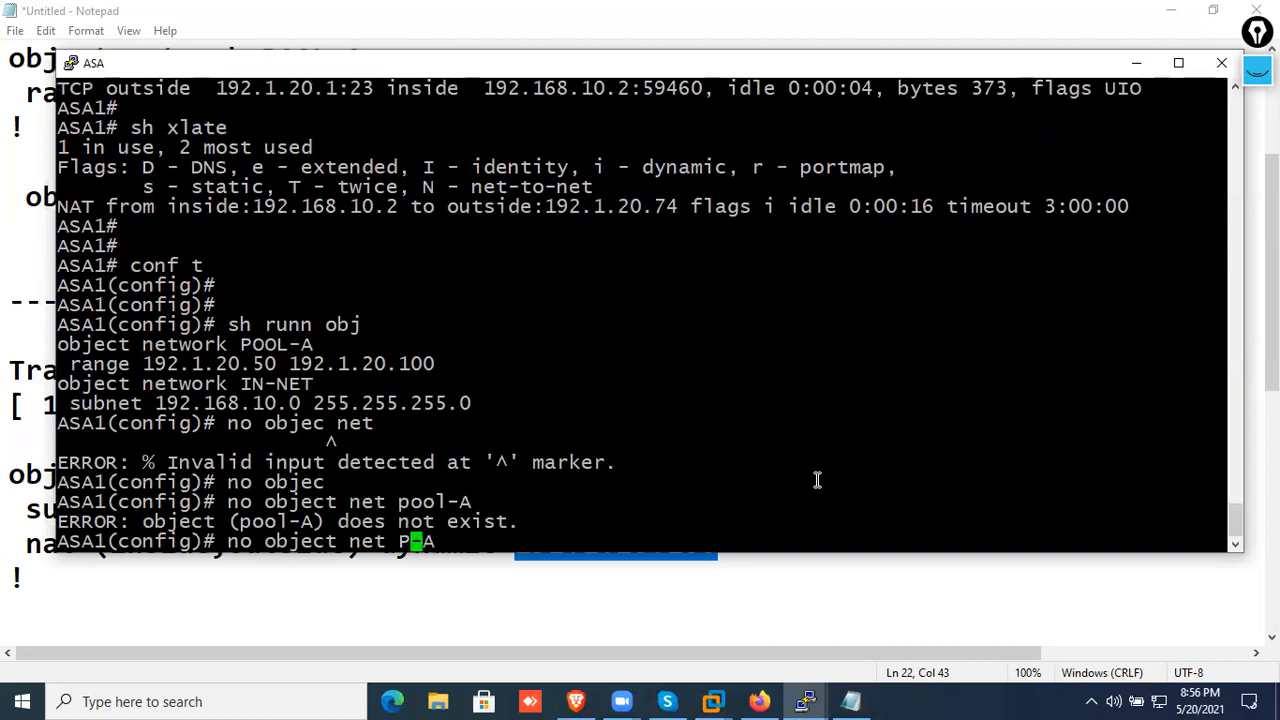
pyautogui.press('BackSpace')
pyautogui.press('BackSpace')
pyautogui.press('BackSpace')
pyautogui.write('OOL')
pyautogui.press('Return')
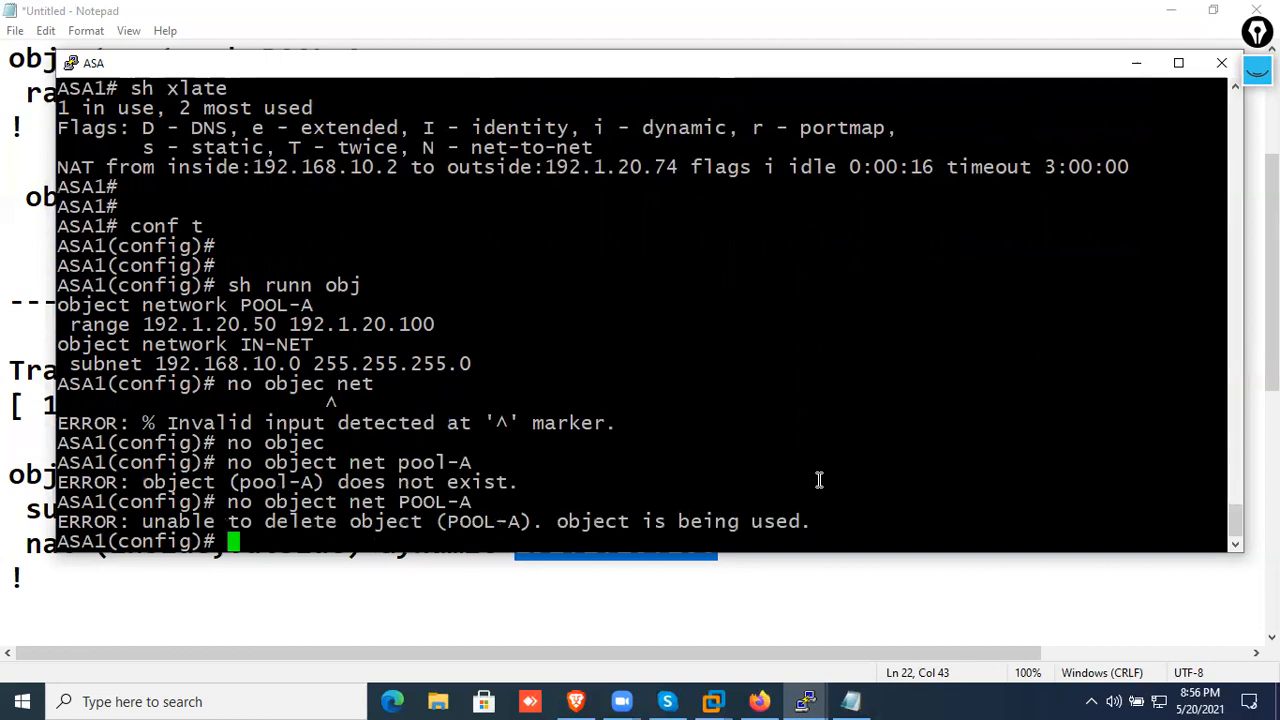
# Remove the inside network object with "no object net IN-NET"
pyautogui.press('Up')
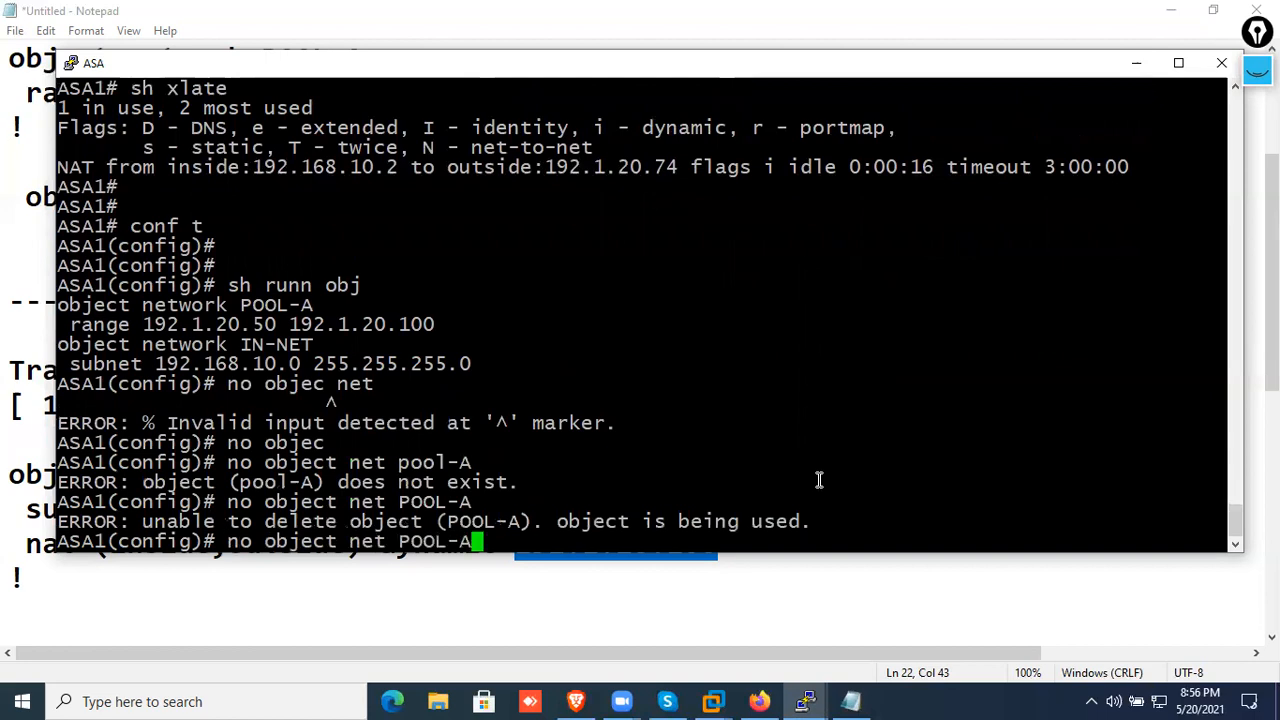
pyautogui.press('BackSpace')
pyautogui.press('BackSpace')
pyautogui.press('BackSpace')
pyautogui.press('BackSpace')
pyautogui.press('BackSpace')
pyautogui.press('BackSpace')
pyautogui.write('IN')
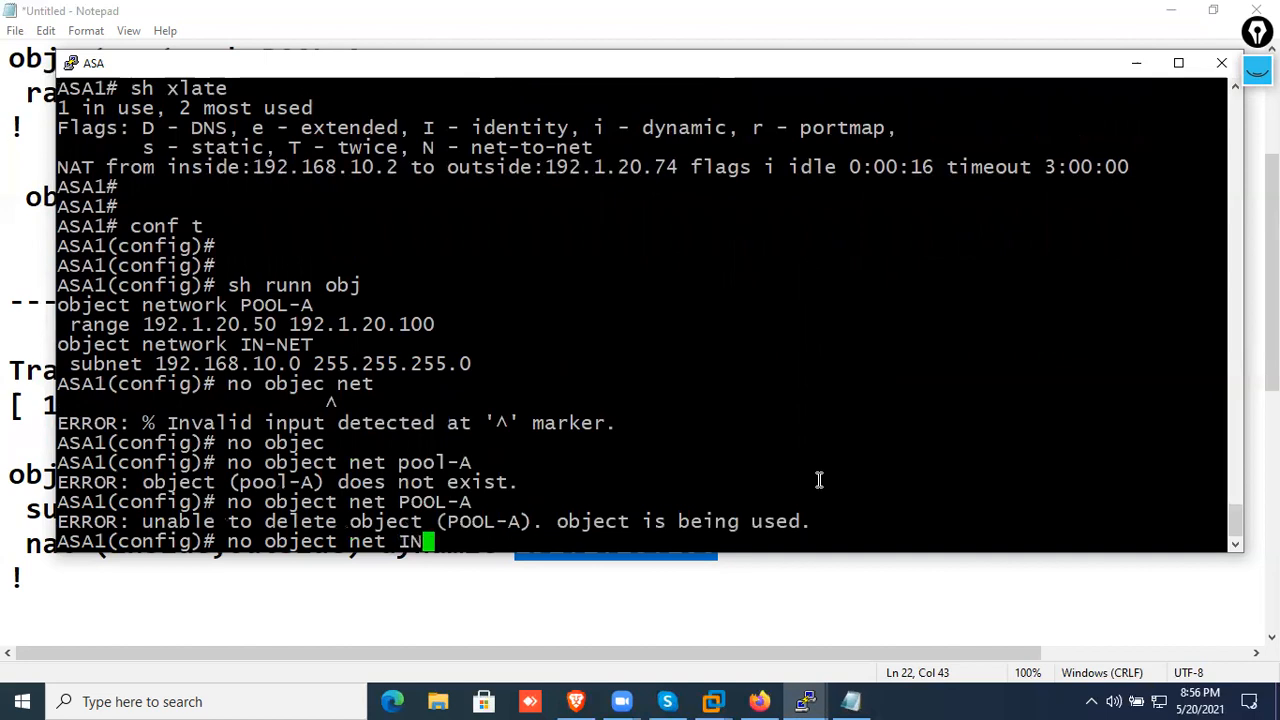
pyautogui.write('-NET')
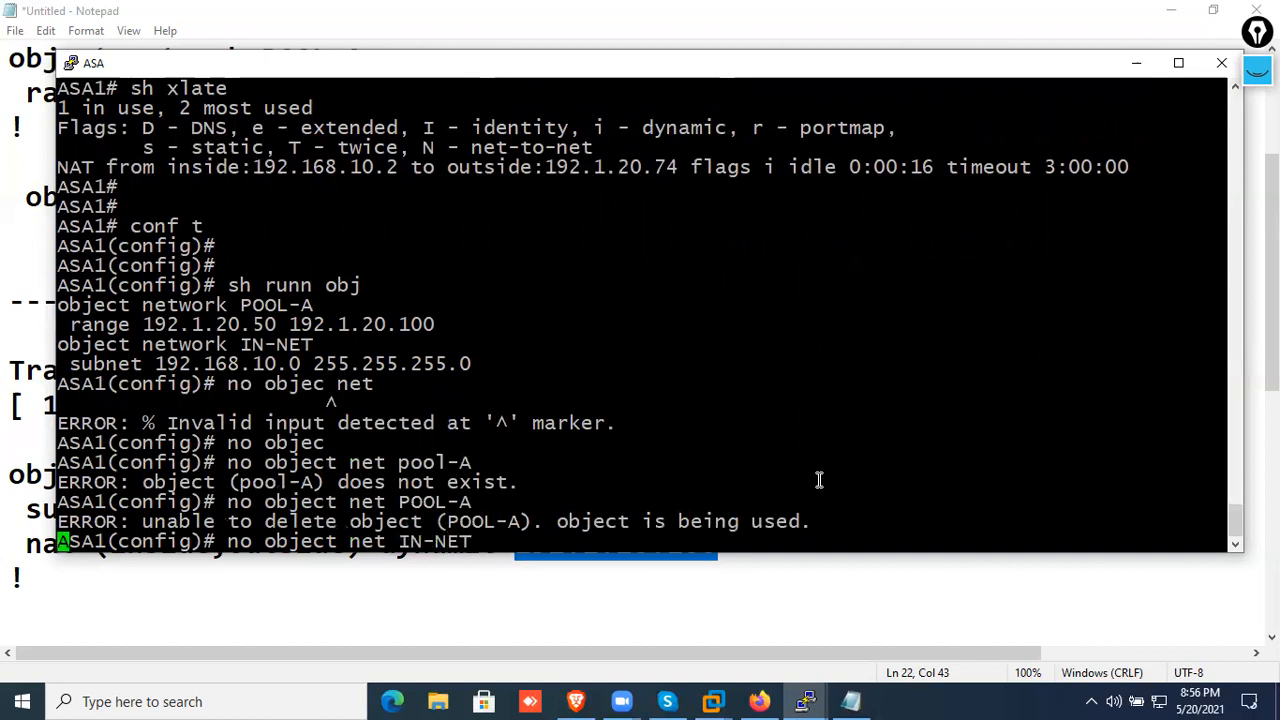
pyautogui.press('Return')
pyautogui.press('Return')
# Remove the address pool object with "no object net POOL-A" and clear the console view with blank prompts
pyautogui.press('Up')
pyautogui.press('Up')
pyautogui.press('Return')
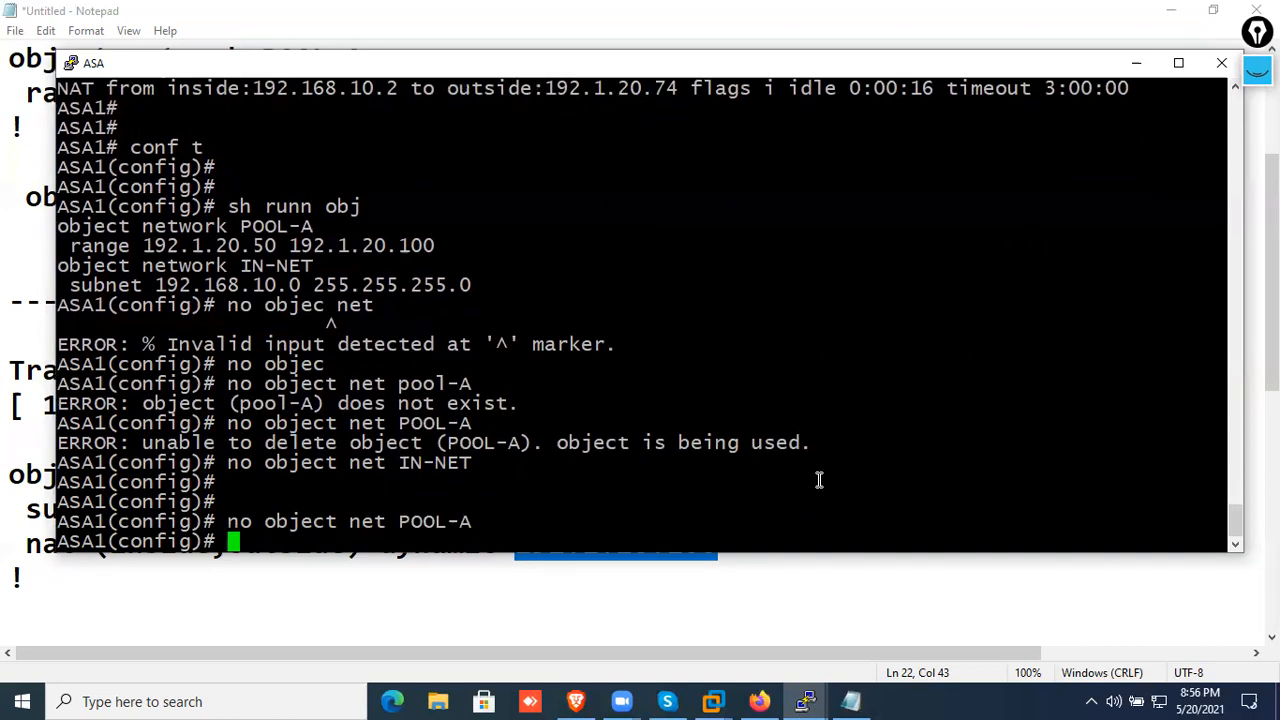
pyautogui.press('Return')
pyautogui.press('Return')
pyautogui.press('Return')
pyautogui.press('Return')
pyautogui.press('Return')
pyautogui.press('Return')
pyautogui.press('Return')
pyautogui.press('Return')
pyautogui.press('Return')
pyautogui.press('Return')
pyautogui.press('Return')
pyautogui.press('Return')
pyautogui.press('Return')
pyautogui.press('Return')
pyautogui.press('Return')
pyautogui.press('Return')
pyautogui.press('Return')
pyautogui.press('Return')
pyautogui.press('Return')
pyautogui.press('Return')
pyautogui.press('Return')
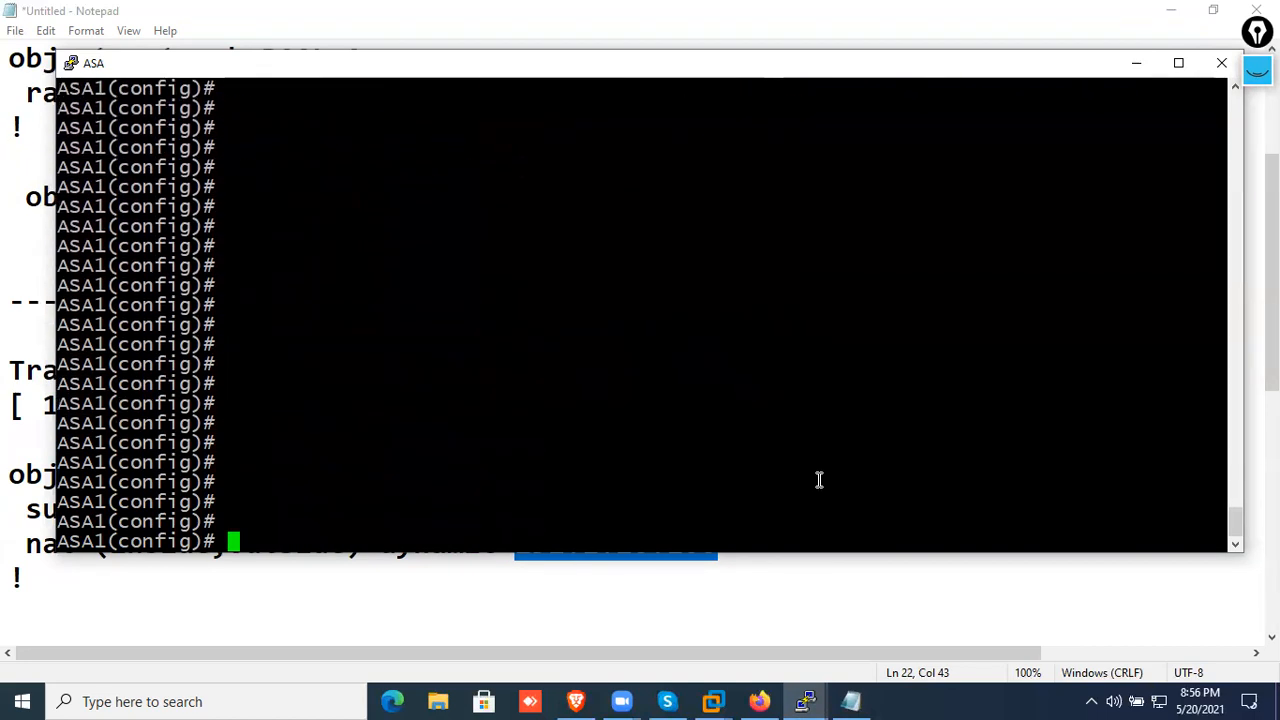
# Repeat the removal commands for IN-NET and POOL-A to check whether either object still exists on the ASA
pyautogui.write('sh')
pyautogui.press('Up')
pyautogui.press('Up')
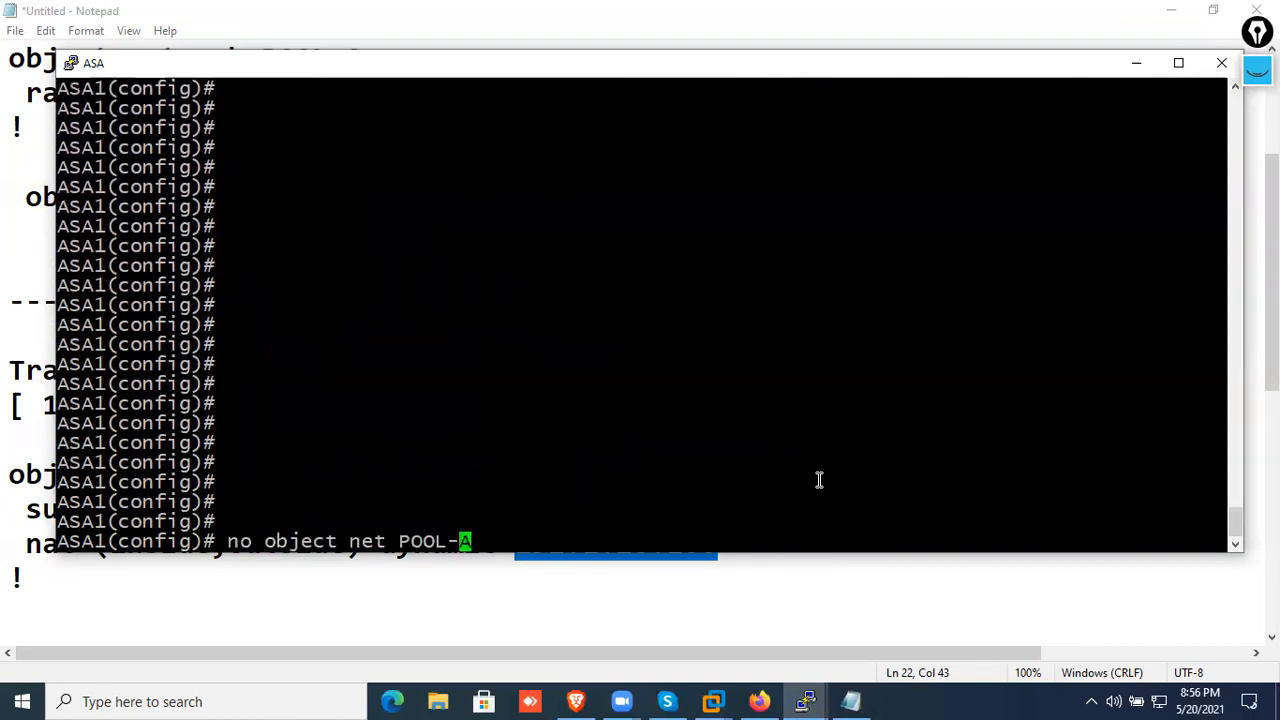
pyautogui.press('Return')
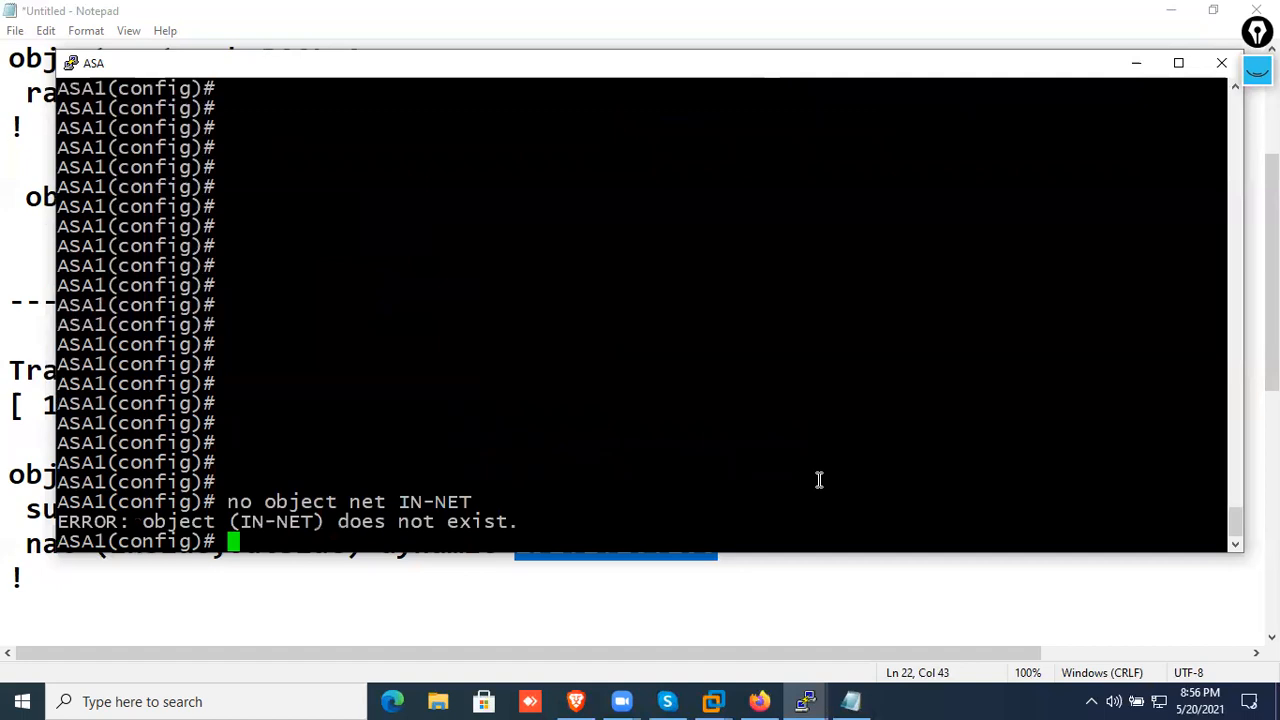
pyautogui.press('Return')
pyautogui.press('Return')
pyautogui.press('Up')
pyautogui.press('Up')
pyautogui.press('Return')
pyautogui.press('Return')
pyautogui.press('Return')
pyautogui.press('Return')
pyautogui.press('Return')
pyautogui.press('Return')
pyautogui.press('Return')
pyautogui.press('Return')
pyautogui.press('Return')
pyautogui.press('Return')
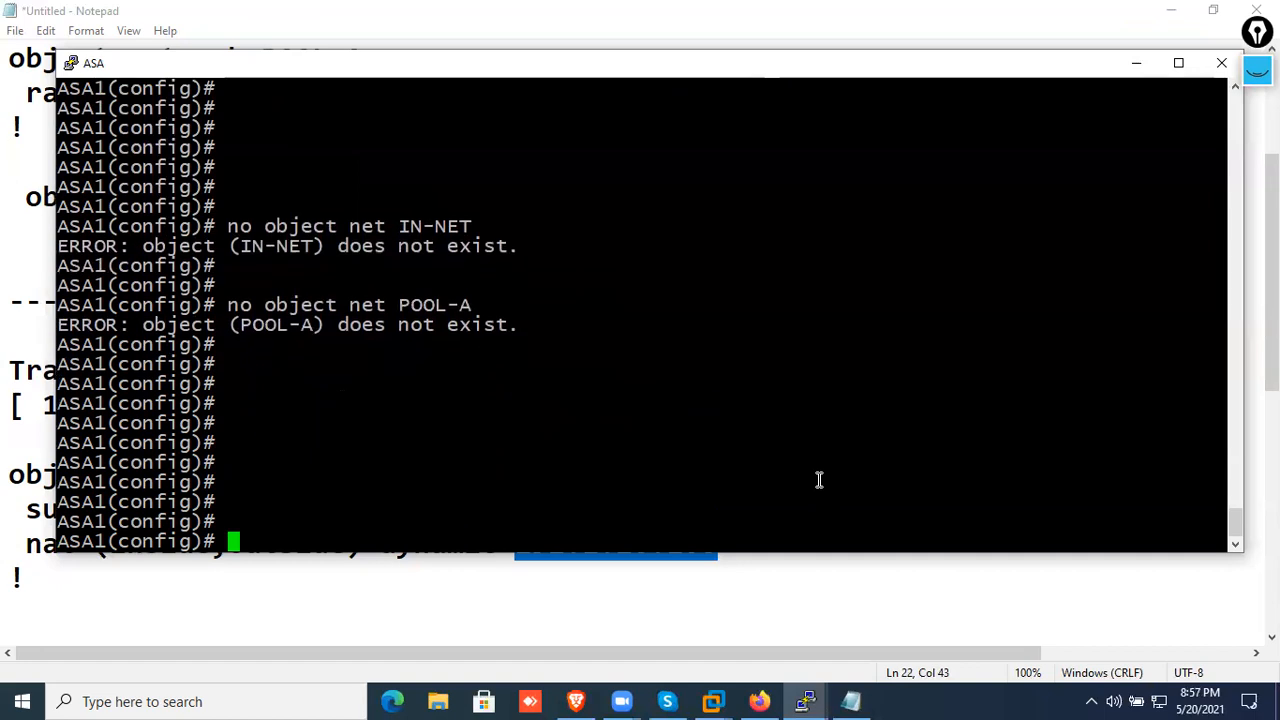
# Copy the three IN_NET Dynamic PAT lines from the Notepad notes and paste them into the ASA console
pyautogui.click(828, 598)
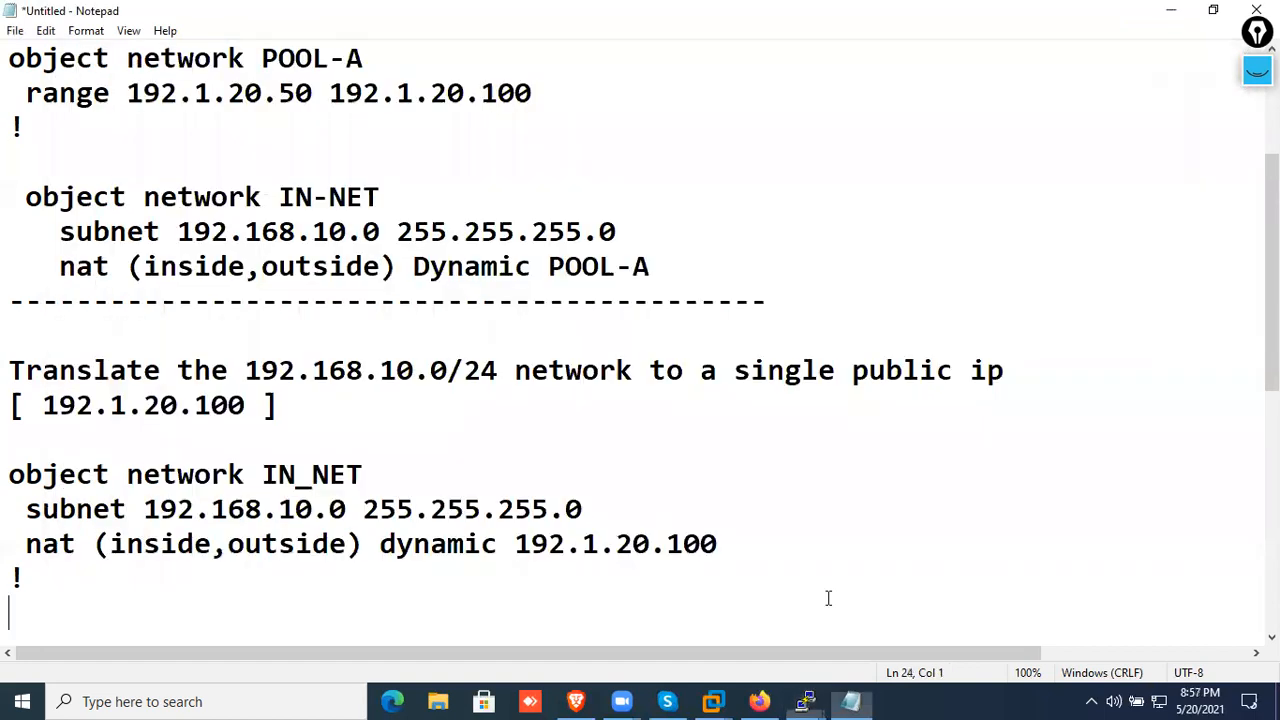
pyautogui.moveTo(778, 557); pyautogui.dragTo(12, 474)
pyautogui.hotkey('ctrl', 'c')
pyautogui.rightClick(40, 483)
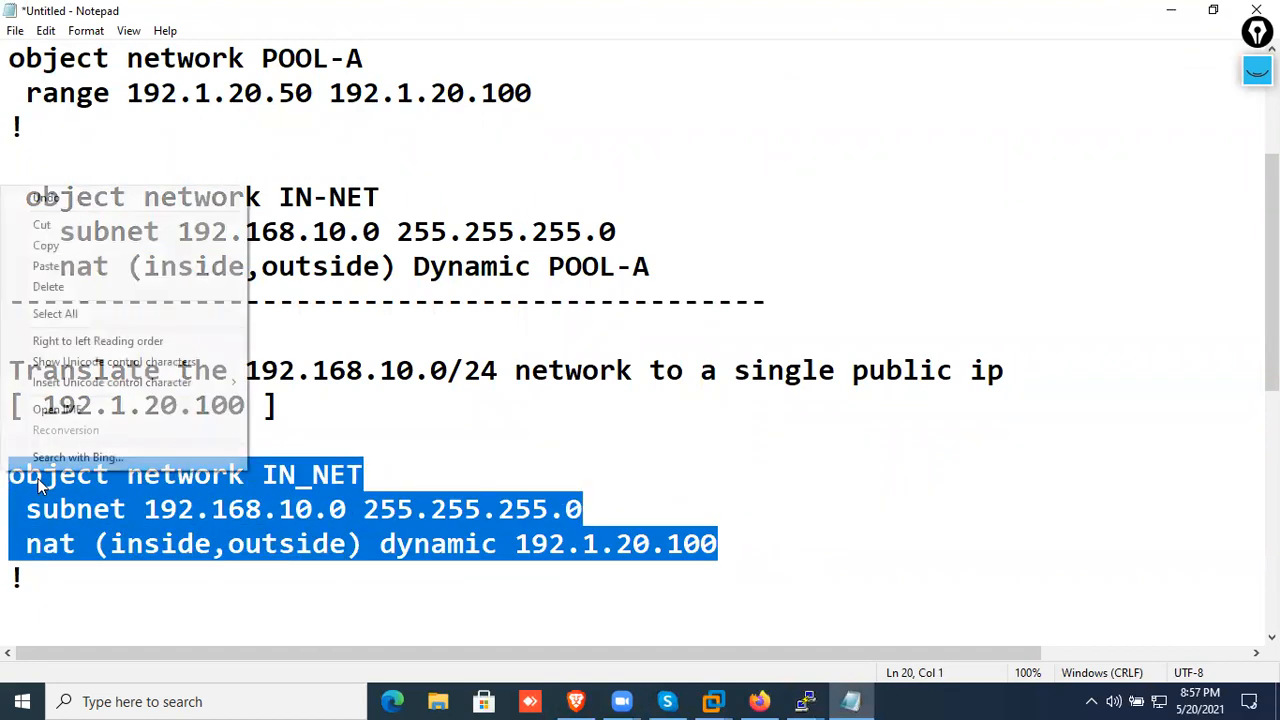
pyautogui.click(30, 246)
pyautogui.click(805, 700)
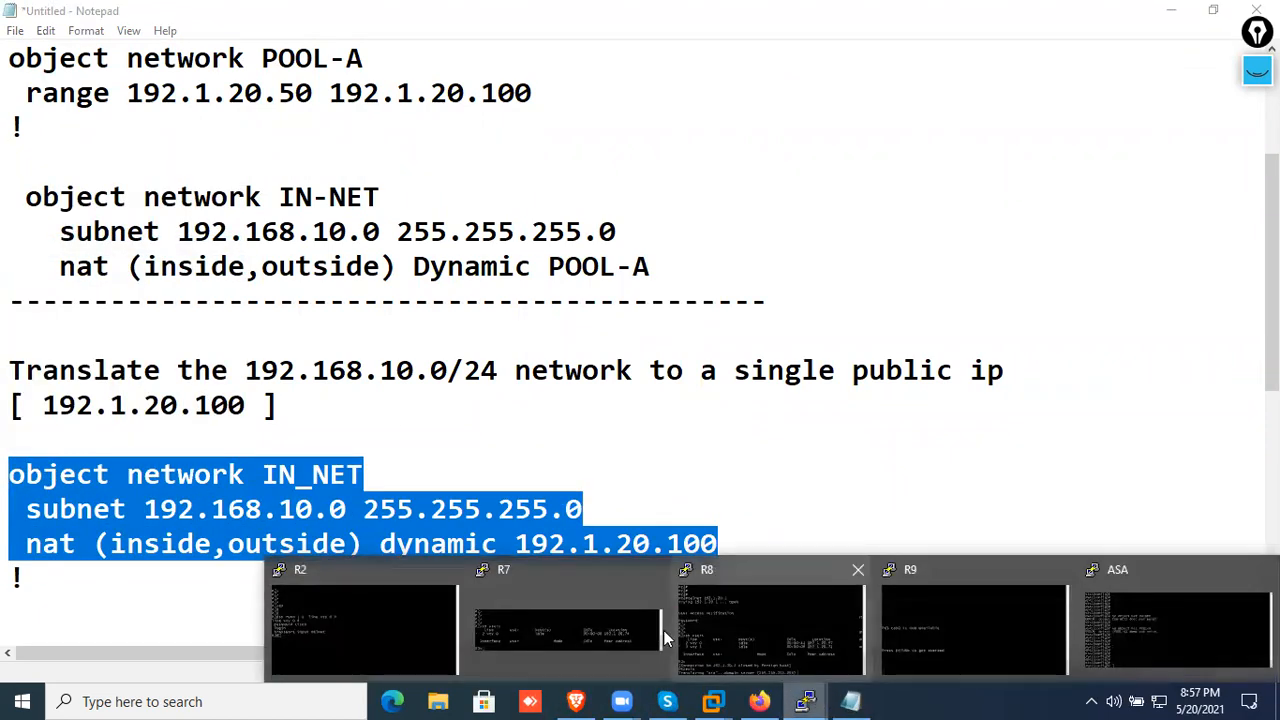
pyautogui.click(1100, 610)
pyautogui.rightClick(675, 449)
# Review the pasted IN_NET object, its subnet line and the dynamic nat address by highlighting them on the console
pyautogui.moveTo(220, 501); pyautogui.dragTo(500, 500)
pyautogui.moveTo(424, 521); pyautogui.dragTo(847, 518)
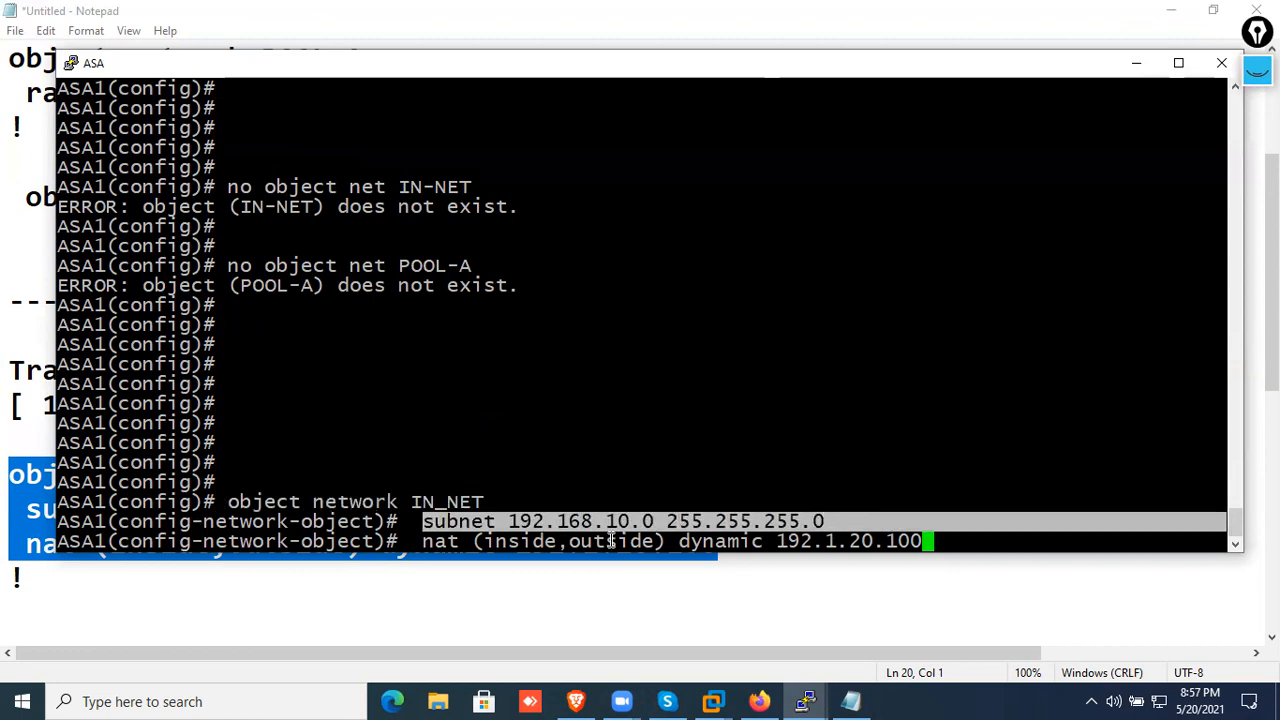
pyautogui.moveTo(412, 541); pyautogui.dragTo(963, 540)
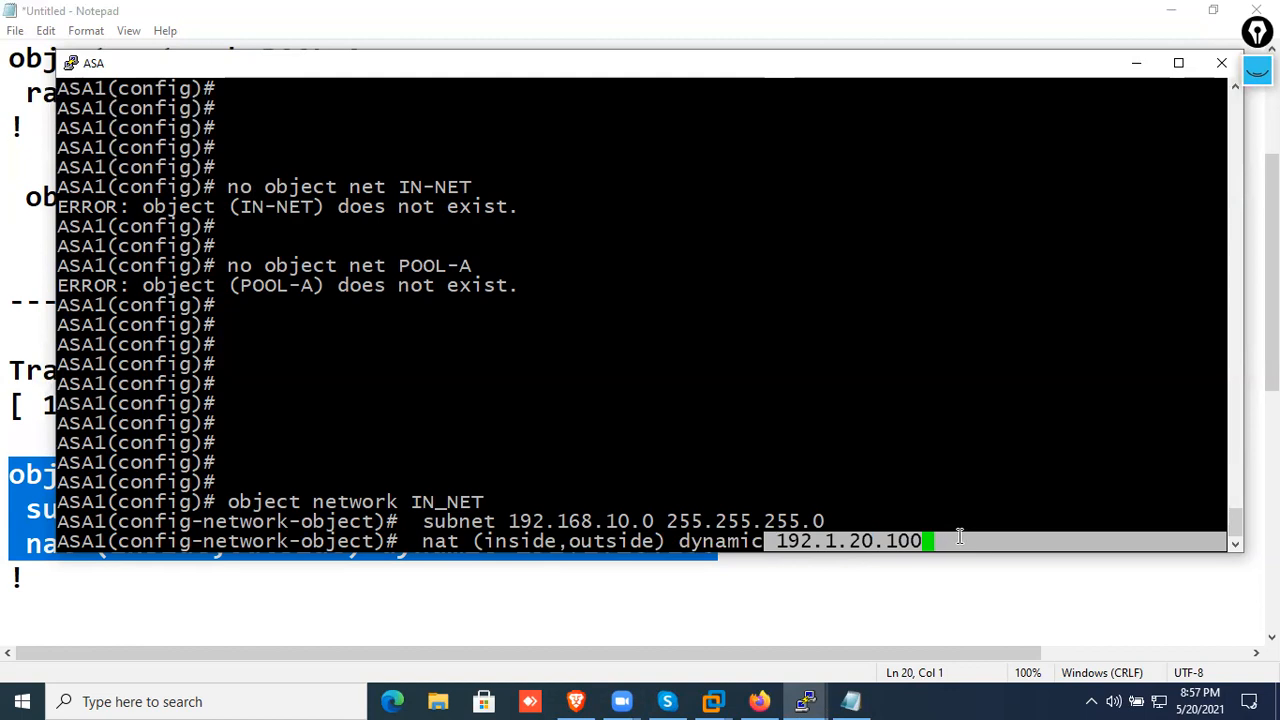
# Submit the pasted nat (inside,outside) dynamic 192.1.20.100 line and leave configuration mode on the ASA with "end"
pyautogui.click(961, 538)
pyautogui.press('Return')
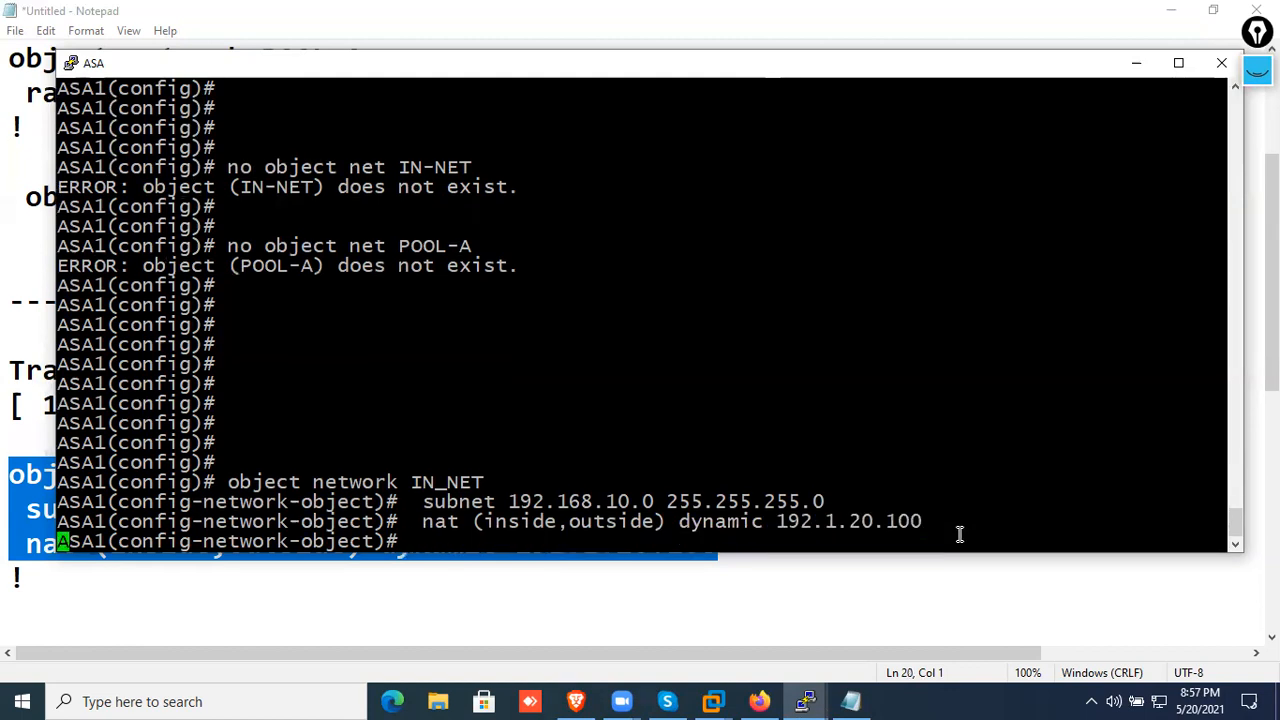
pyautogui.press('Return')
pyautogui.press('Return')
pyautogui.press('Return')
pyautogui.press('Return')
pyautogui.press('Return')
pyautogui.press('Return')
pyautogui.write('end')
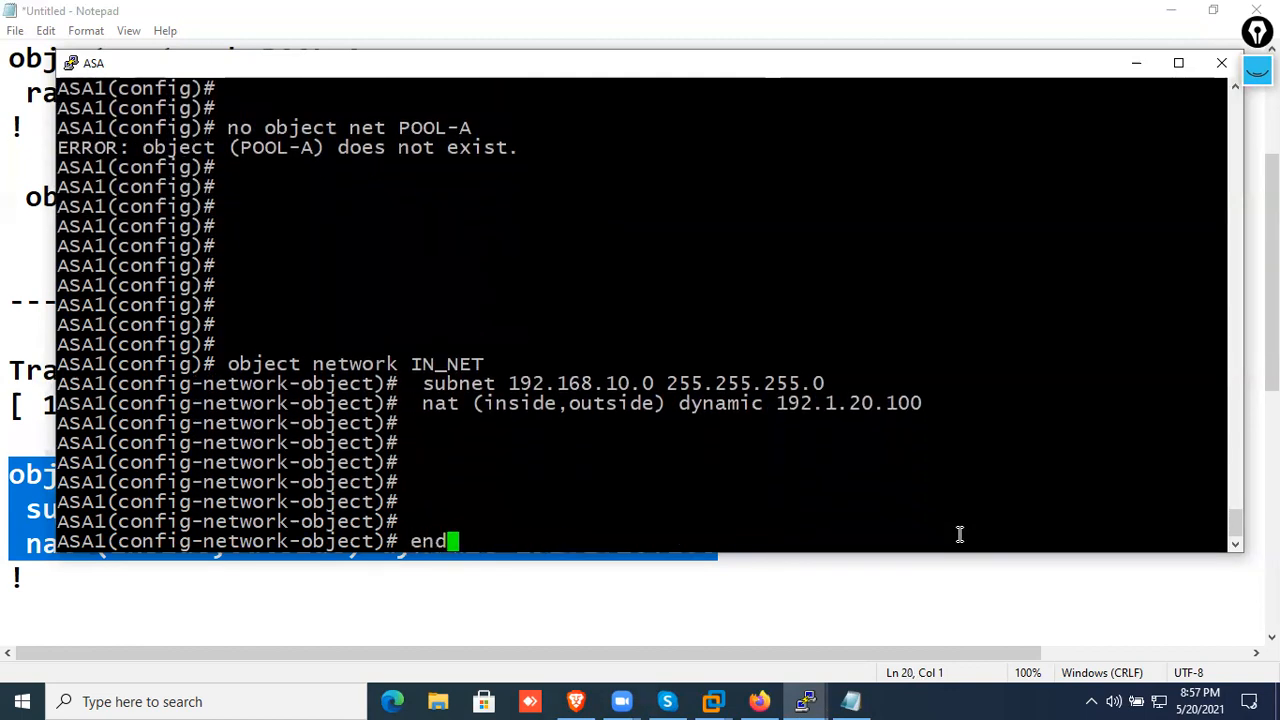
pyautogui.press('Return')
pyautogui.press('Return')
pyautogui.press('Return')
pyautogui.press('Return')
pyautogui.press('Return')
pyautogui.press('Return')
pyautogui.press('Return')
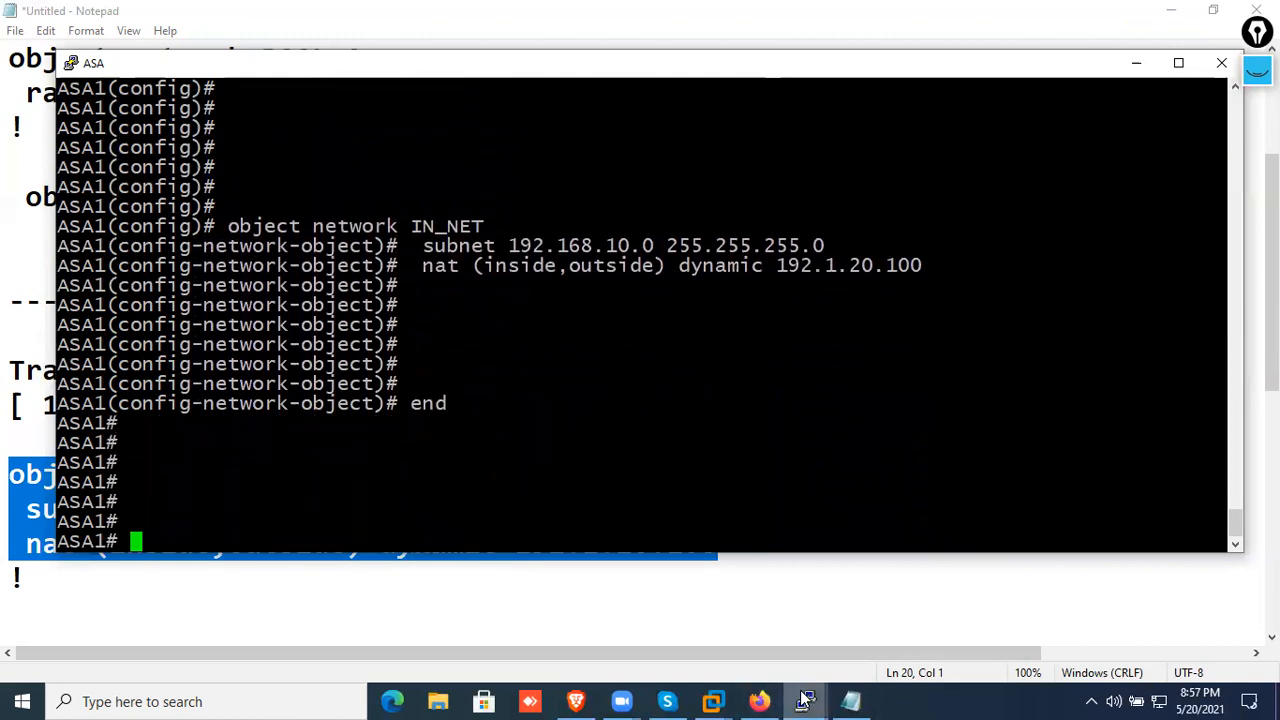
# Display the active connections on the ASA with "sh conn"
pyautogui.write('sh conn')
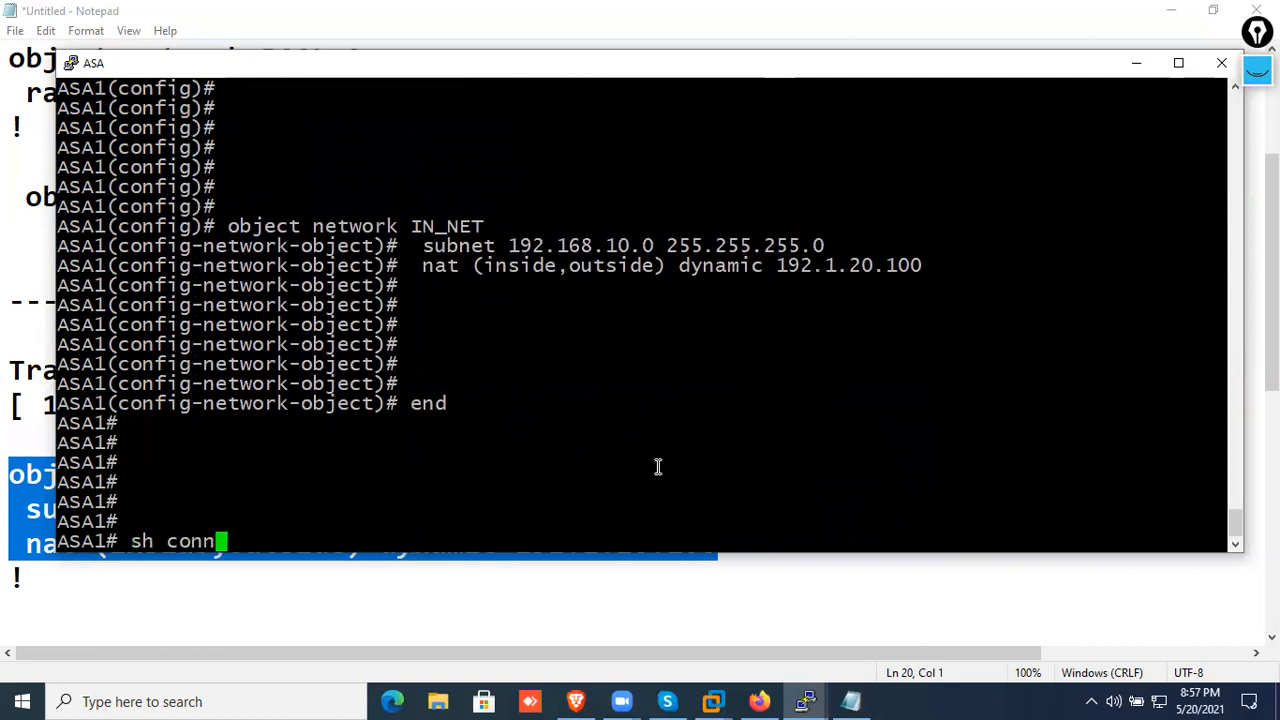
pyautogui.press('Return')
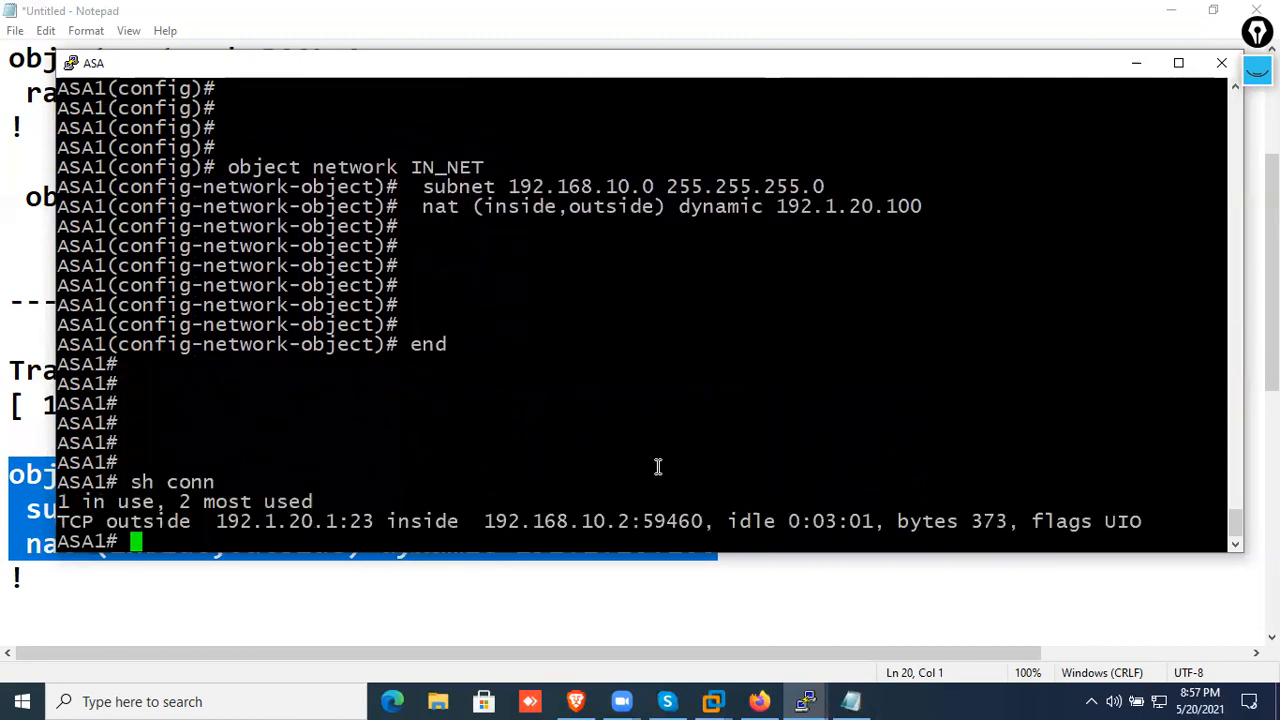
pyautogui.press('Return')
pyautogui.press('Return')
pyautogui.write('cl')
pyautogui.press('BackSpace')
pyautogui.press('BackSpace')
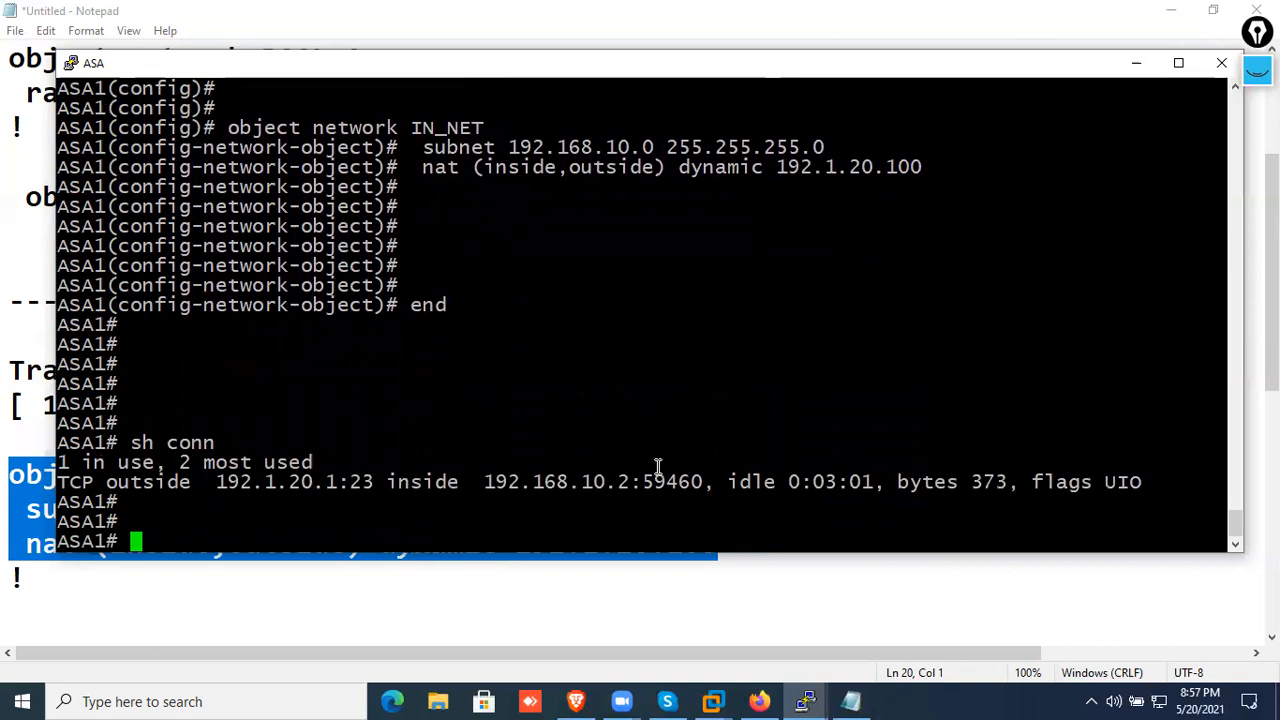
# Switch to the R7 console and close its telnet session to R2 with "exit", returning to the PC1 prompt
pyautogui.click(806, 701)
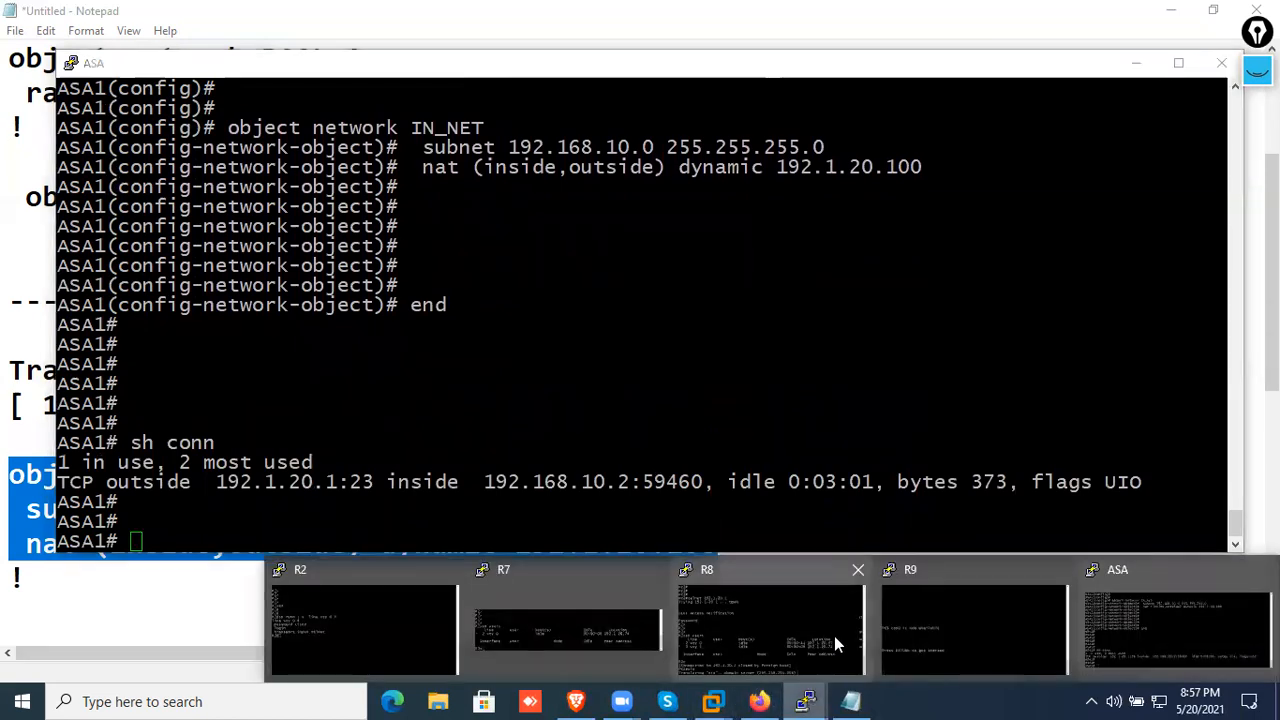
pyautogui.click(560, 632)
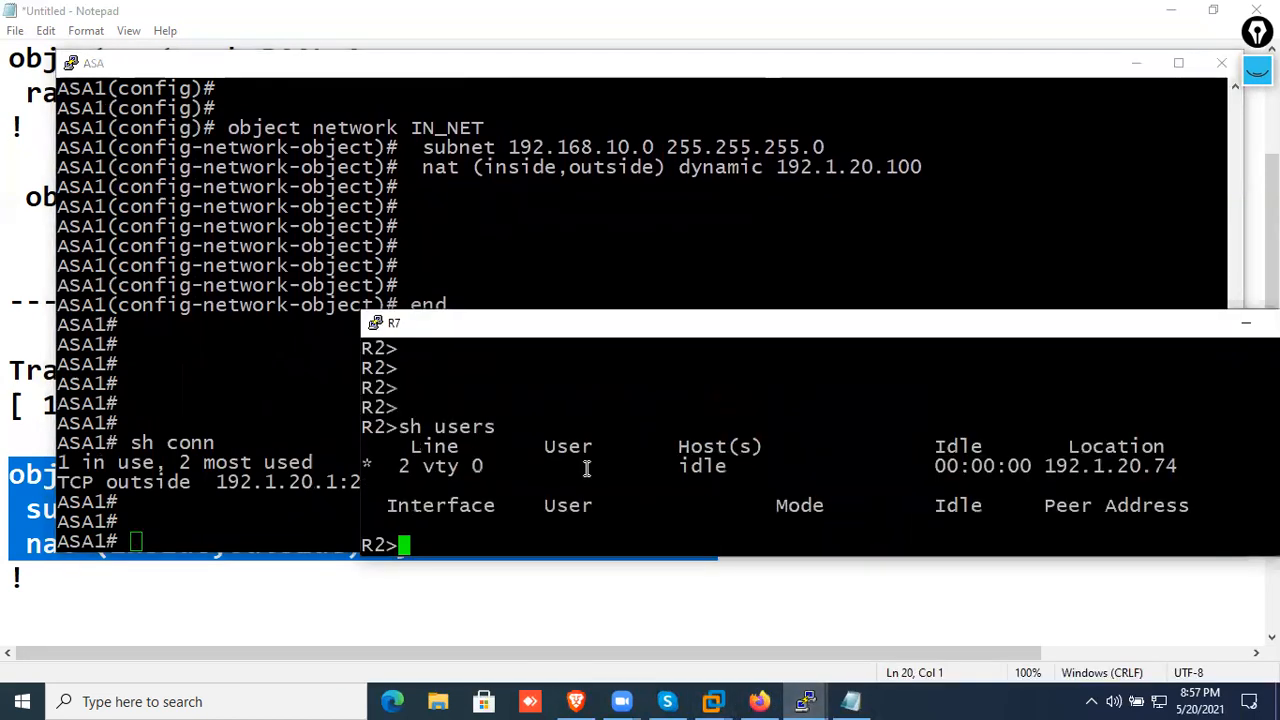
pyautogui.write('exit')
pyautogui.press('Return')
pyautogui.press('Return')
pyautogui.press('Return')
pyautogui.press('Return')
pyautogui.press('Return')
pyautogui.press('Return')
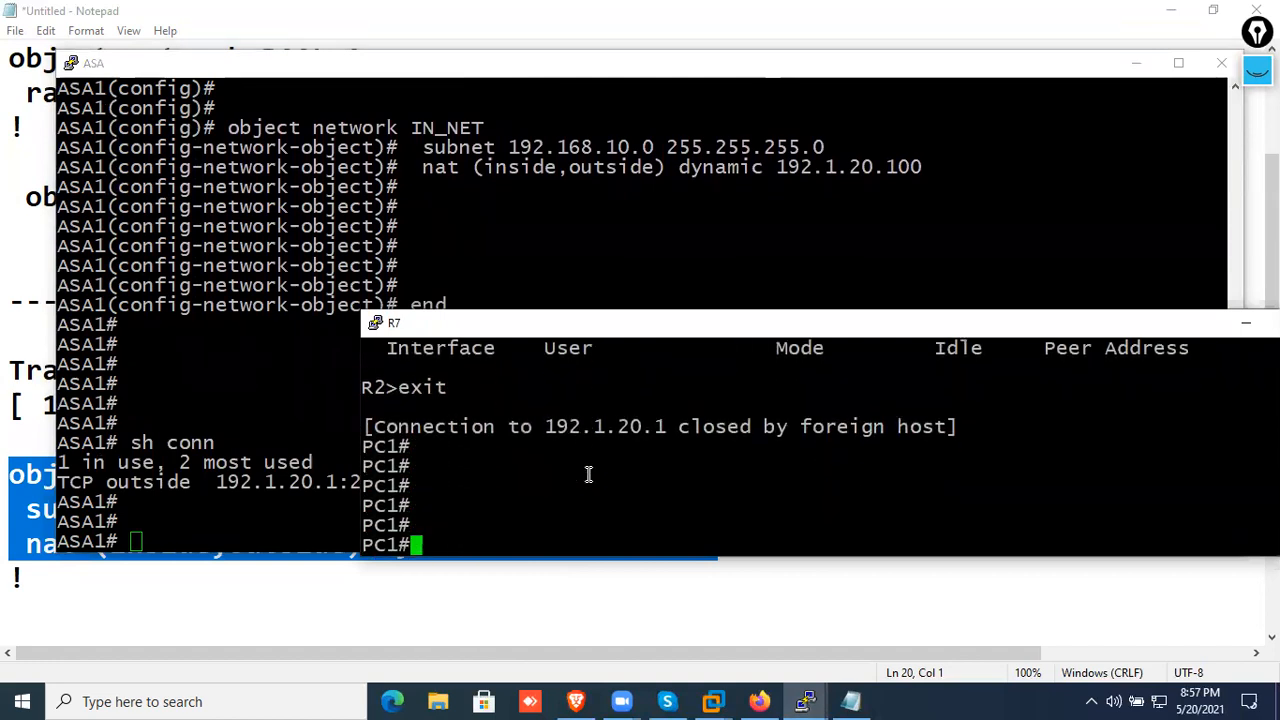
# Return to the ASA console and clear the translation table with "clear xlate"
pyautogui.click(193, 386)
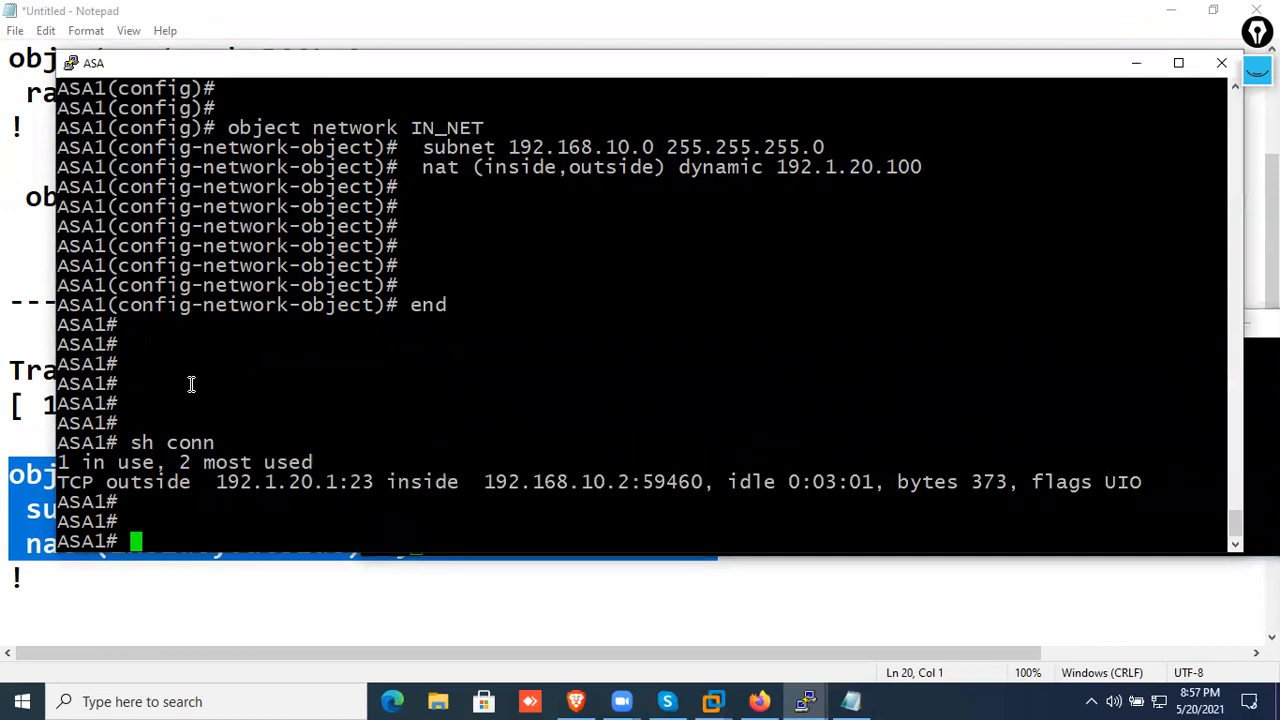
pyautogui.press('Return')
pyautogui.press('Return')
pyautogui.press('Return')
pyautogui.write('cle')
pyautogui.press('Tab')
pyautogui.write('xl')
pyautogui.press('Tab')
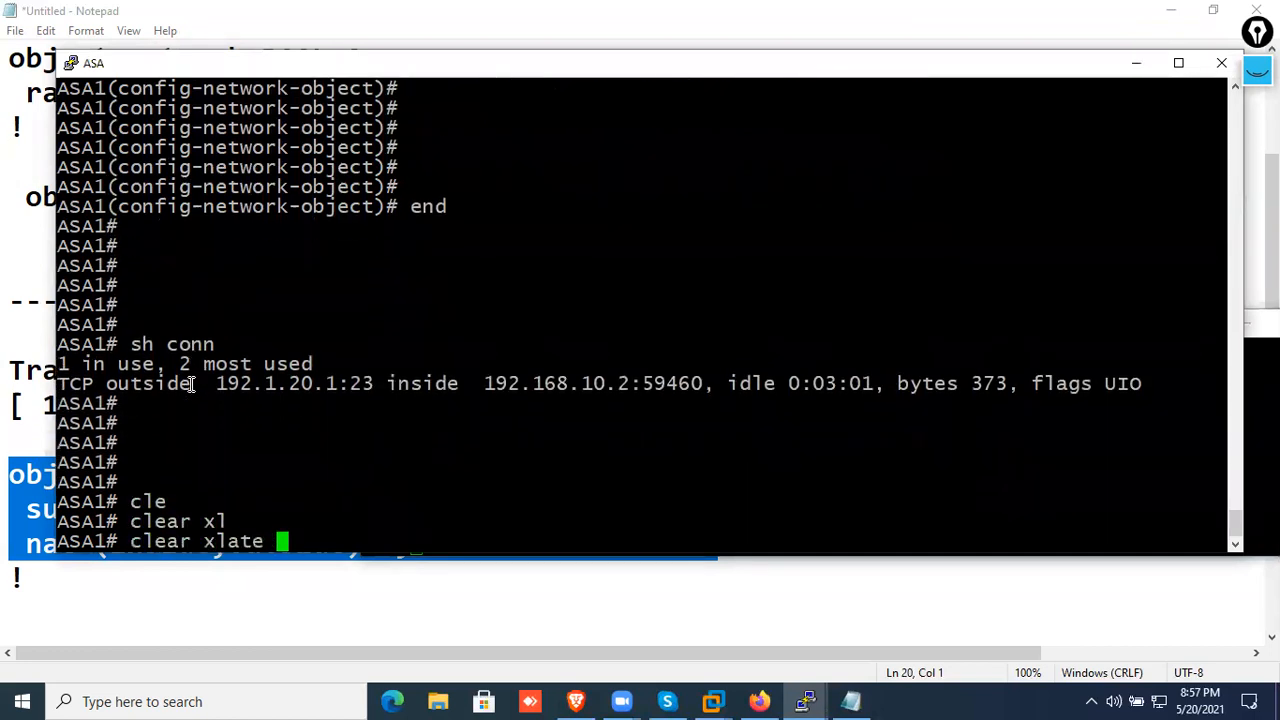
pyautogui.press('Return')
pyautogui.press('Return')
pyautogui.press('Return')
pyautogui.press('Return')
pyautogui.press('Return')
pyautogui.press('Return')
pyautogui.press('Return')
pyautogui.press('Return')
pyautogui.press('Return')
pyautogui.press('Return')
pyautogui.press('Return')
pyautogui.press('Return')
pyautogui.press('Return')
pyautogui.press('Return')
pyautogui.press('Return')
pyautogui.press('Return')
pyautogui.press('Return')
pyautogui.press('Return')
pyautogui.press('Return')
pyautogui.press('Return')
# Check the ASA for remaining connections and translations using "sh conn" and "sh xlate"
pyautogui.write('sh conn')
pyautogui.press('Return')
pyautogui.press('Return')
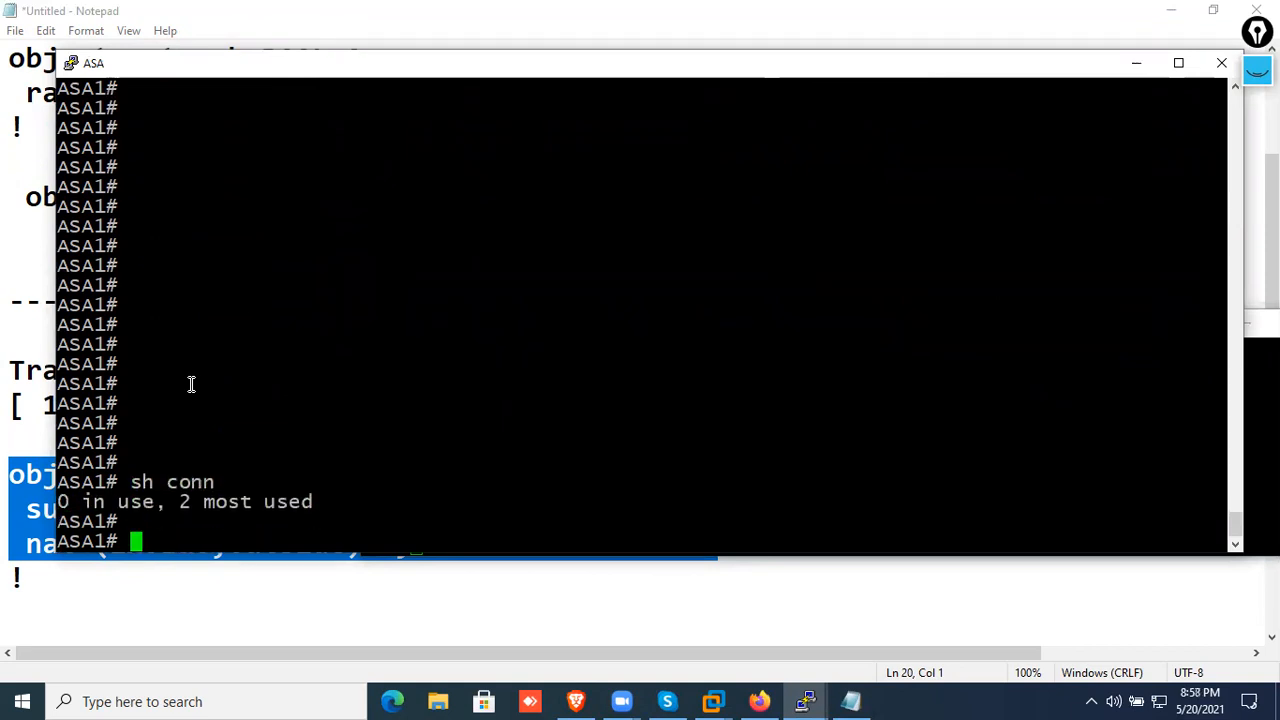
pyautogui.press('Return')
pyautogui.write('sh xlate')
pyautogui.press('Return')
pyautogui.press('Return')
pyautogui.press('Return')
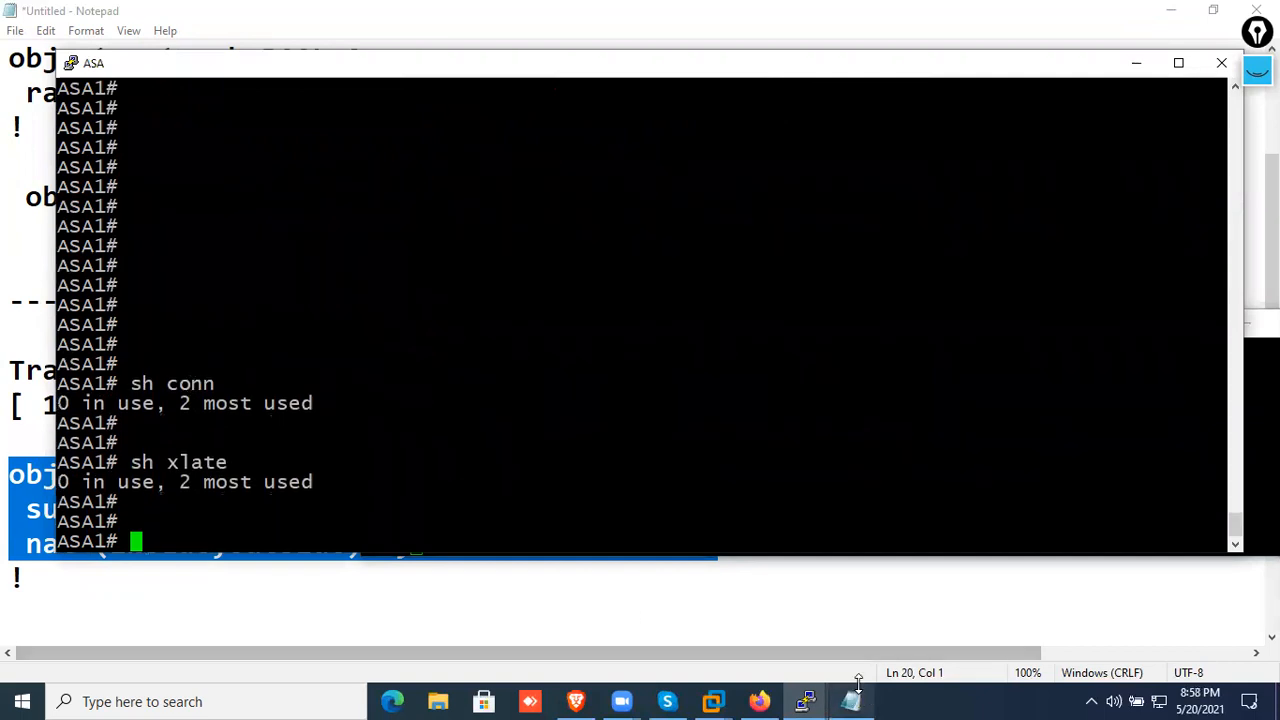
# Bring the R7 console forward, move it higher on the desktop and try to telnet from PC1 to 192.1.20.1
pyautogui.click(1266, 440)
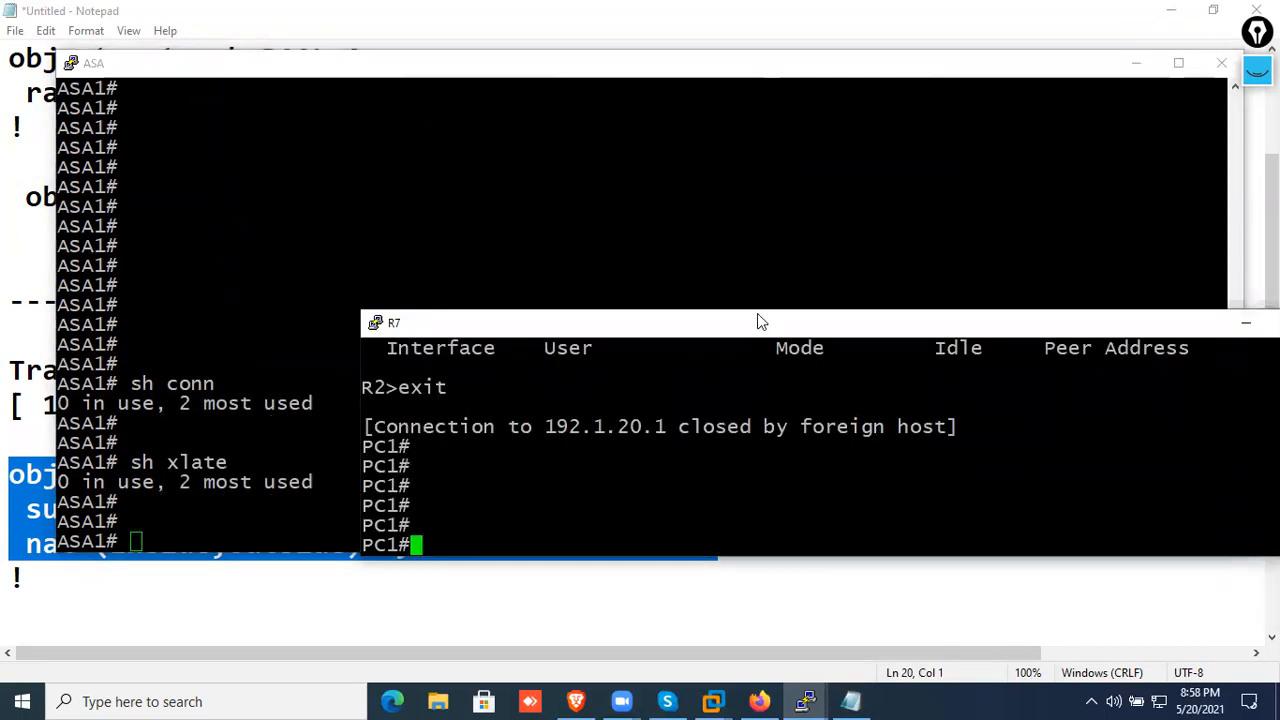
pyautogui.moveTo(758, 318); pyautogui.dragTo(855, 101)
pyautogui.press('Return')
pyautogui.press('Return')
pyautogui.press('Return')
pyautogui.press('Return')
pyautogui.press('Return')
pyautogui.write('telnet 192.1.20.1')
pyautogui.press('Return')
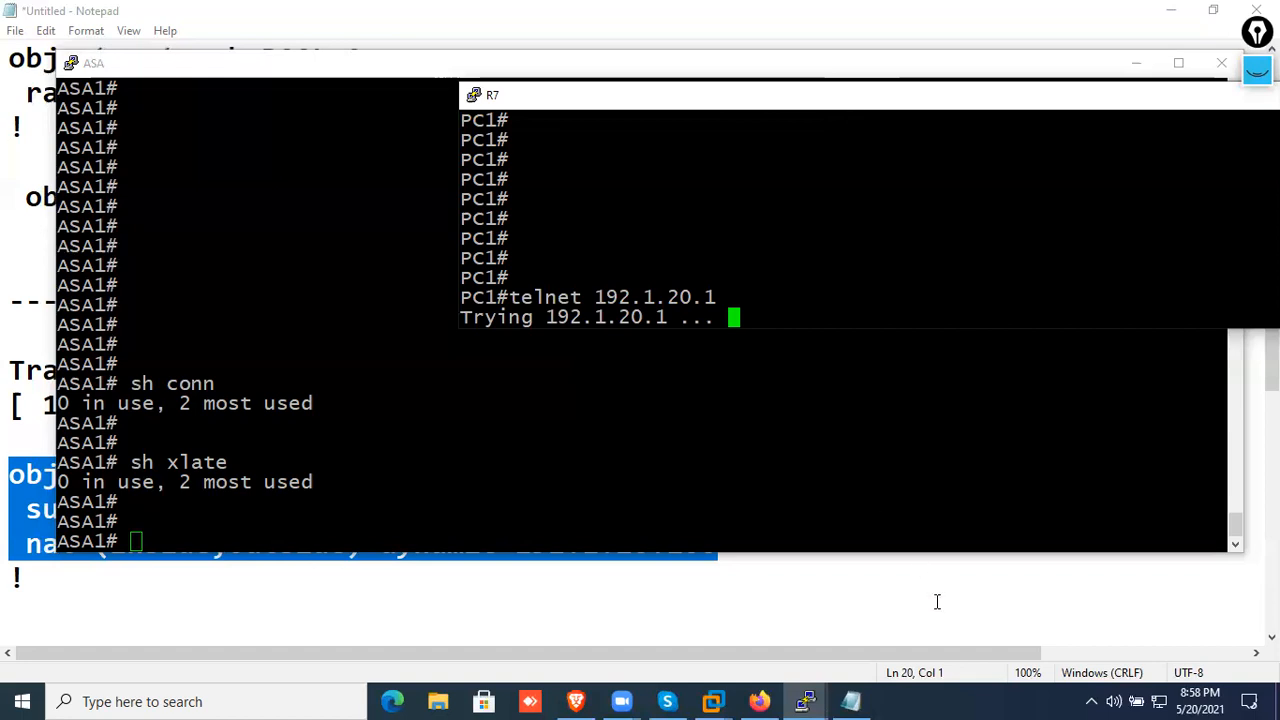
# Open the R8 console and place its window below the R7 console
pyautogui.click(802, 690)
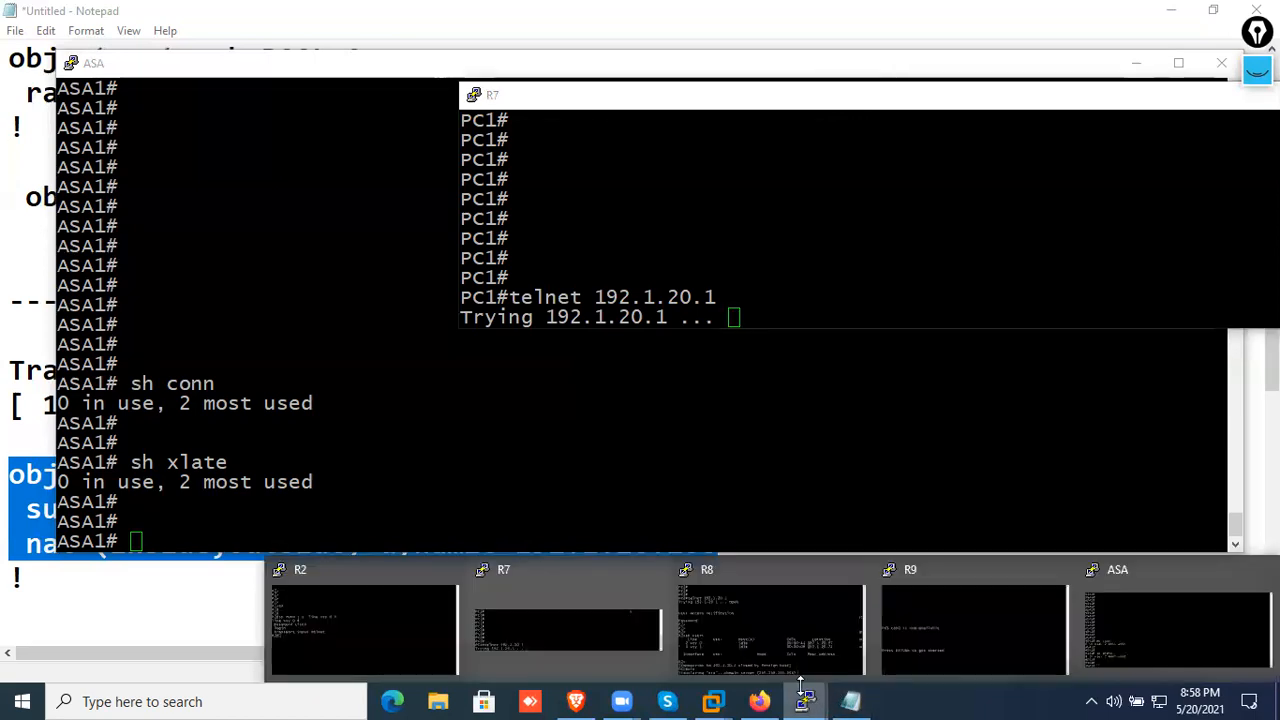
pyautogui.click(806, 634)
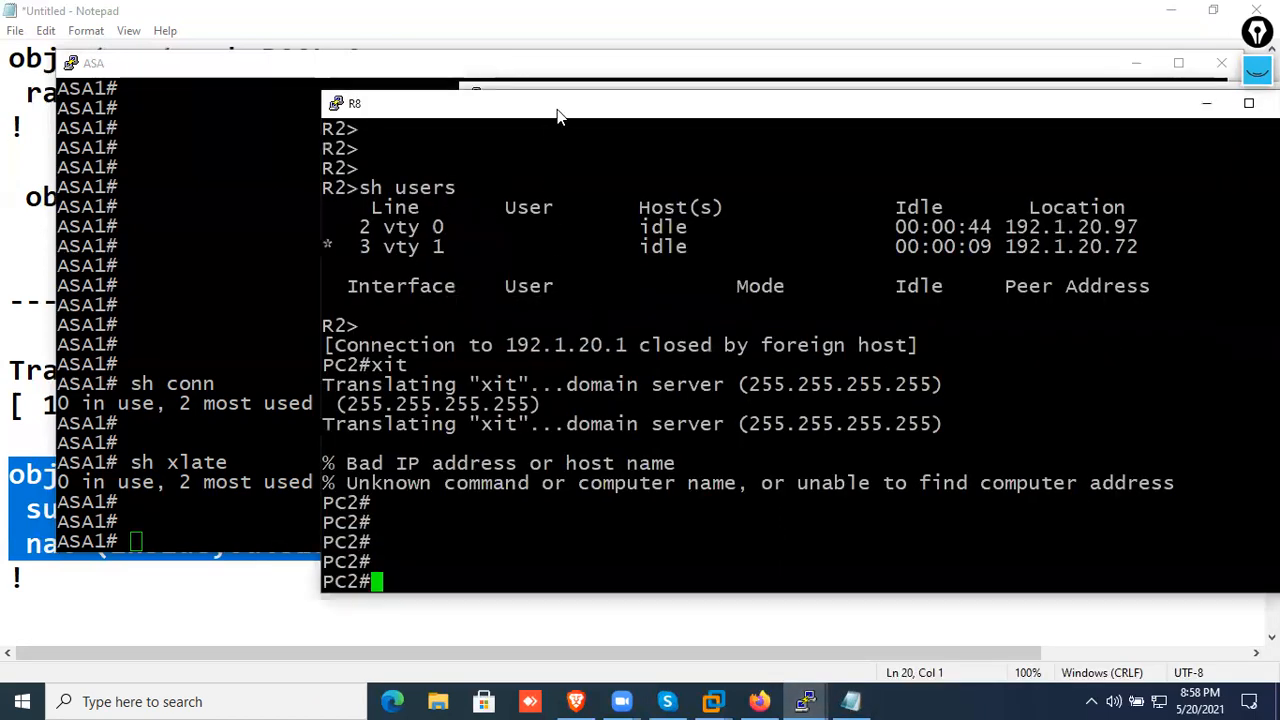
pyautogui.moveTo(558, 115); pyautogui.dragTo(684, 367)
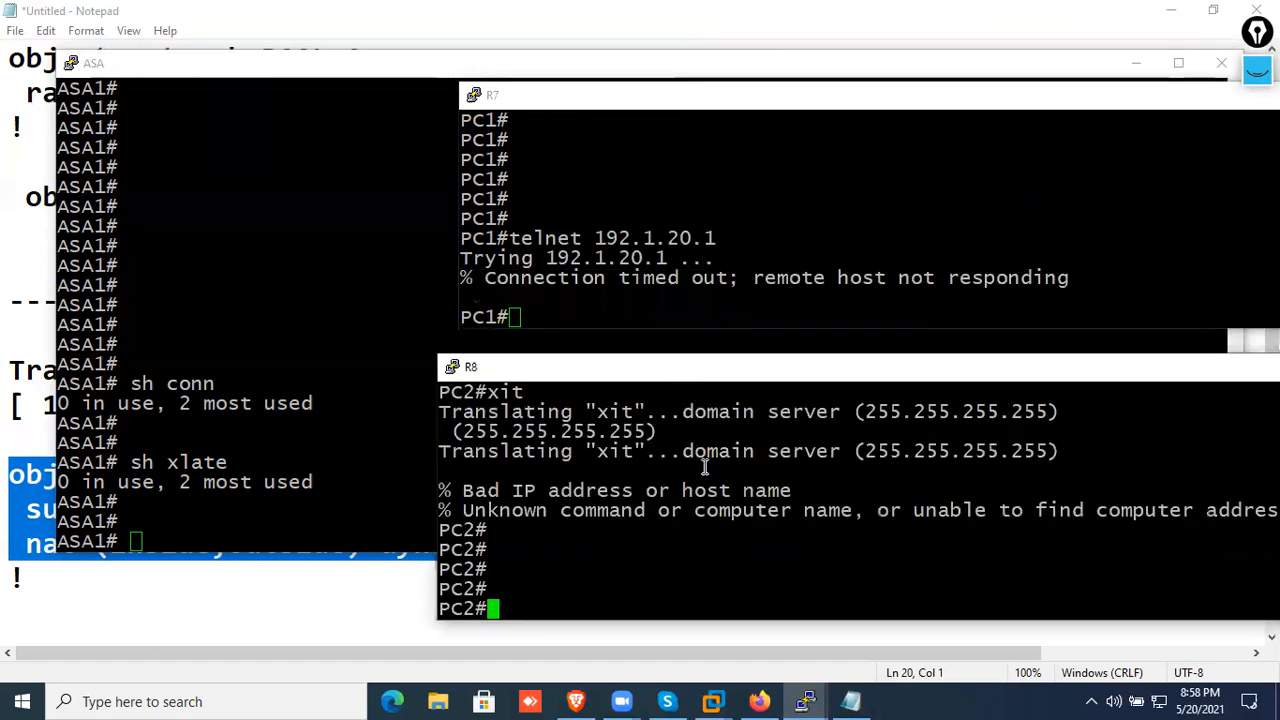
# Repeat the telnet from PC1 to 192.1.20.1 and log in with the access password
pyautogui.click(710, 299)
pyautogui.press('Up')
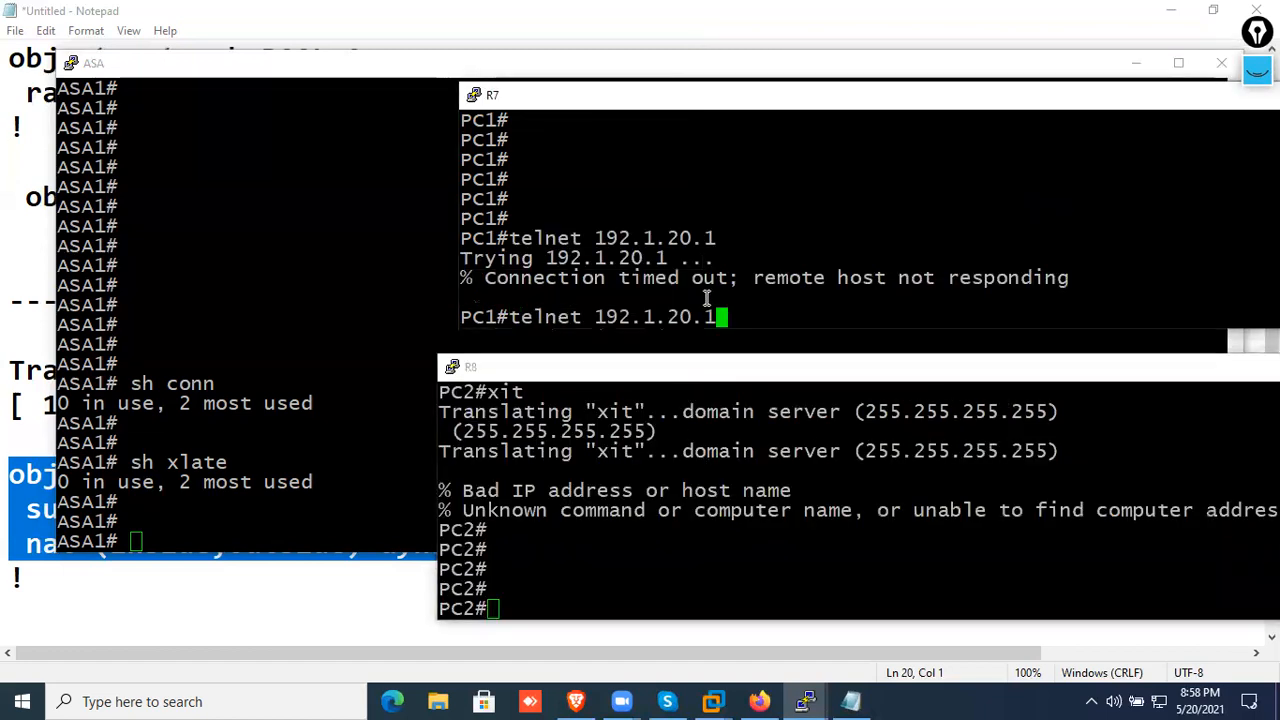
pyautogui.press('Return')
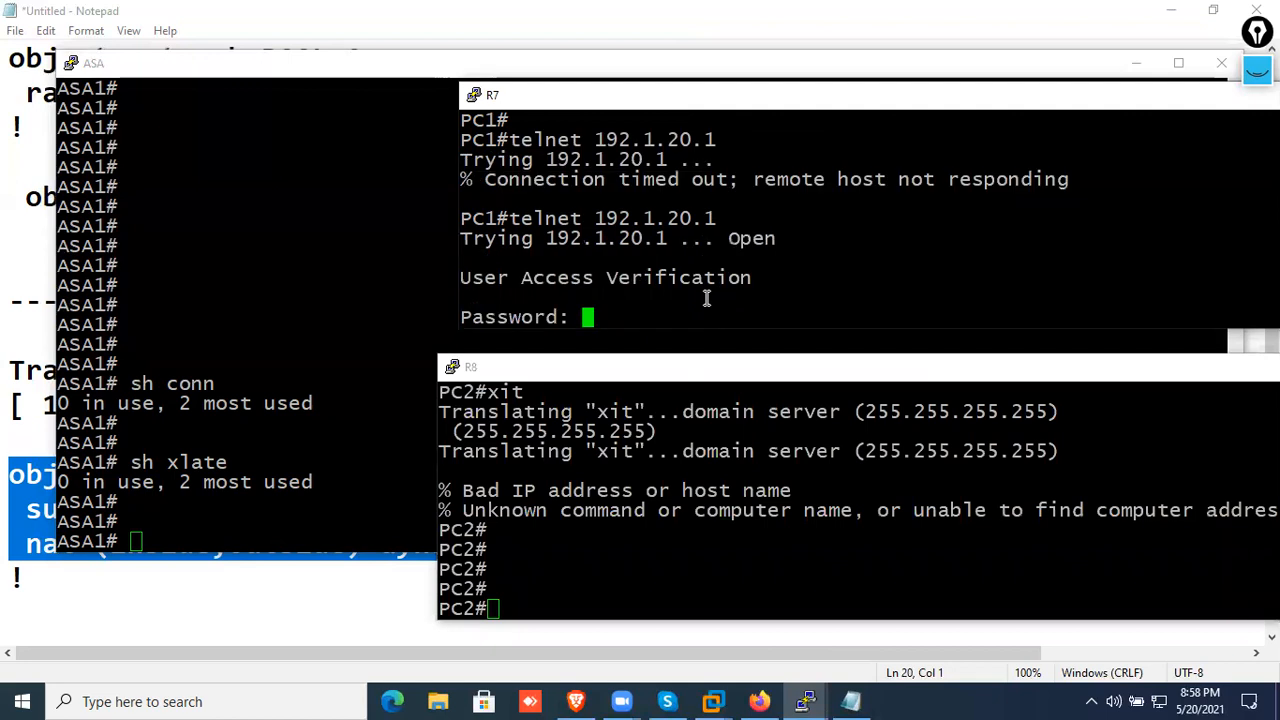
pyautogui.write('cisco')
pyautogui.press('Return')
pyautogui.press('Return')
pyautogui.press('Return')
pyautogui.press('Return')
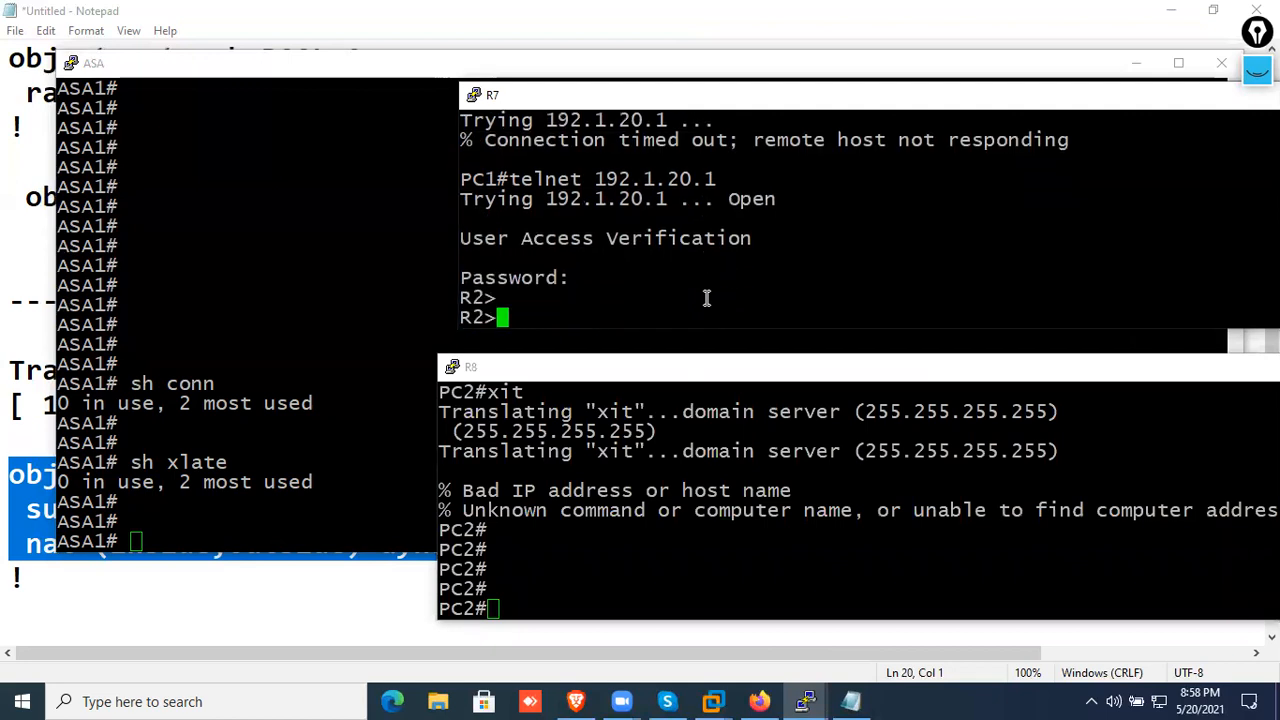
# List the logged-in users on R2 from the PC1 session with "sh users"
pyautogui.write('sh users')
pyautogui.press('Return')
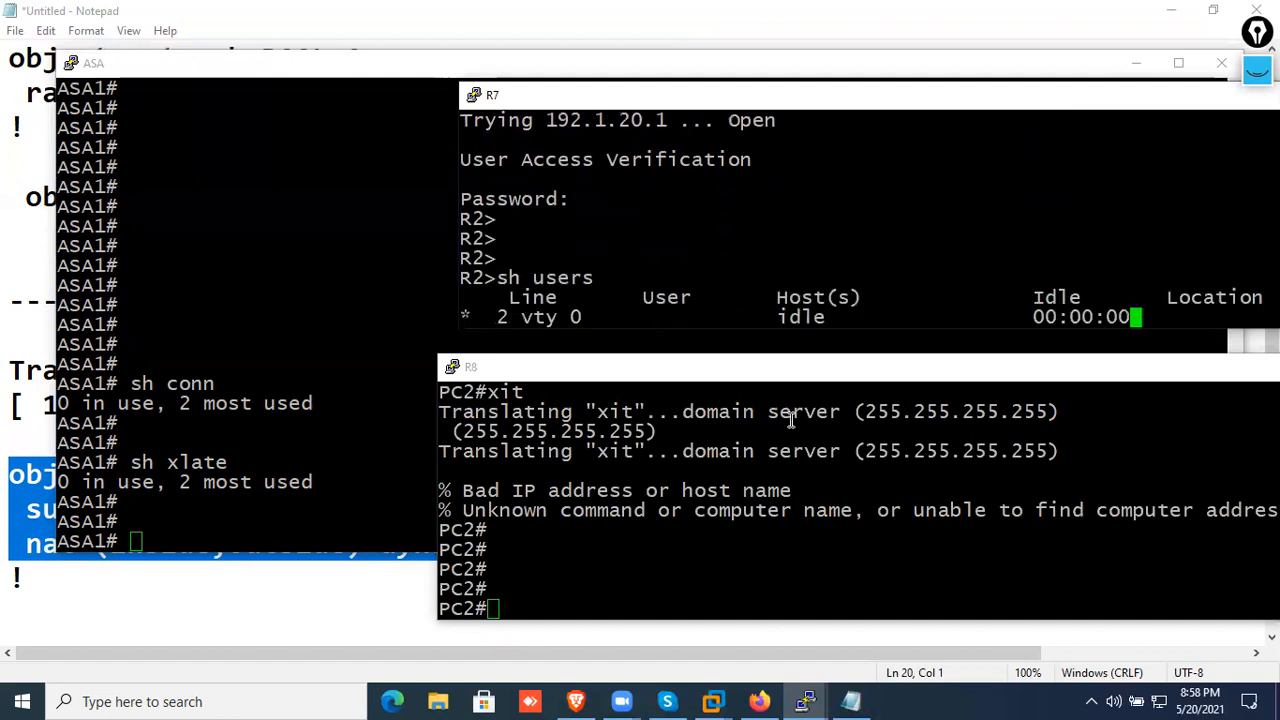
# Shift the R8 and R7 console windows sideways so the Location column fits on the screen
pyautogui.click(669, 373)
pyautogui.moveTo(669, 373); pyautogui.dragTo(589, 372)
pyautogui.click(648, 286)
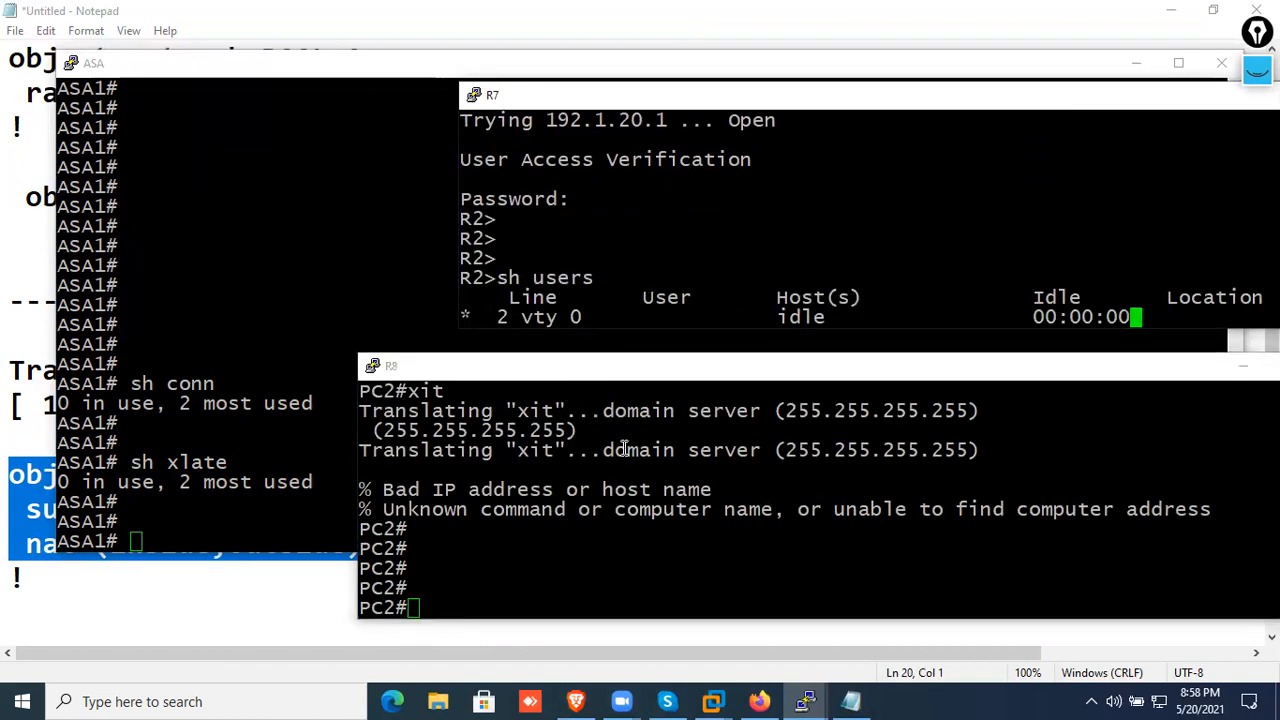
pyautogui.moveTo(548, 100); pyautogui.dragTo(442, 103)
# Telnet from PC2 in the R8 console to 192.1.20.1 and log in with the access password
pyautogui.click(526, 490)
pyautogui.write('te')
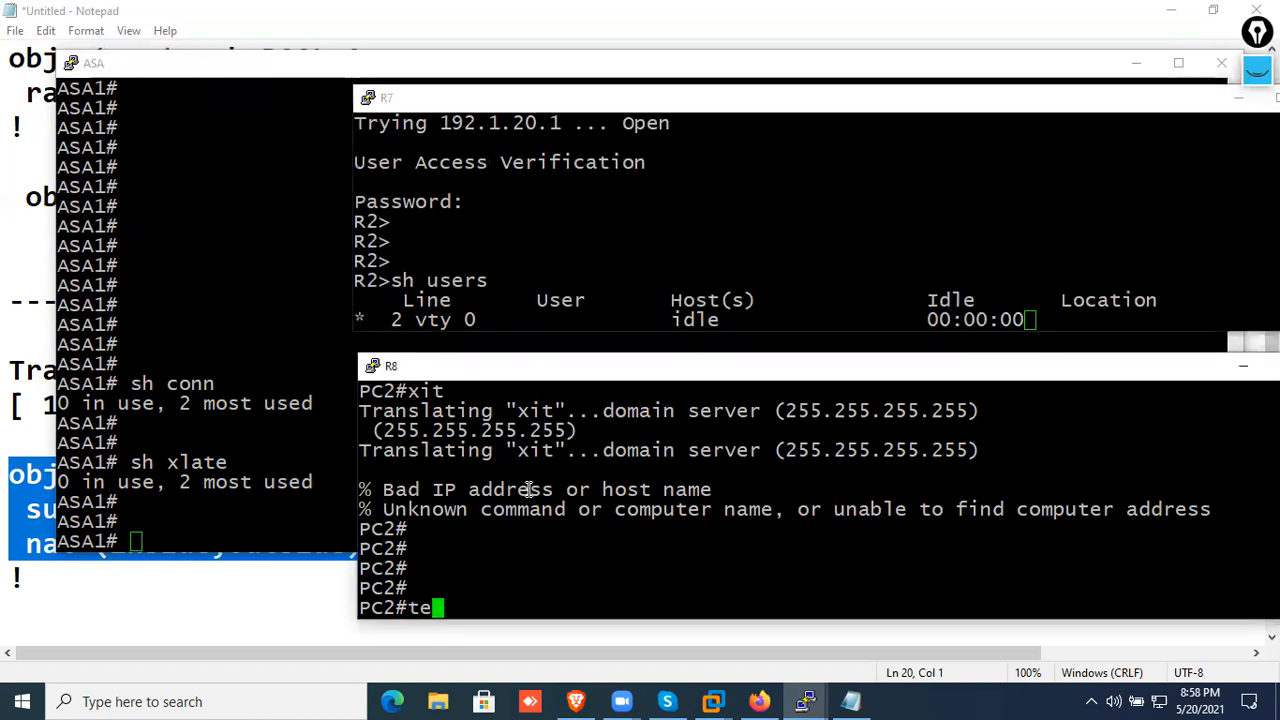
pyautogui.write('lnet 192.1.20.1')
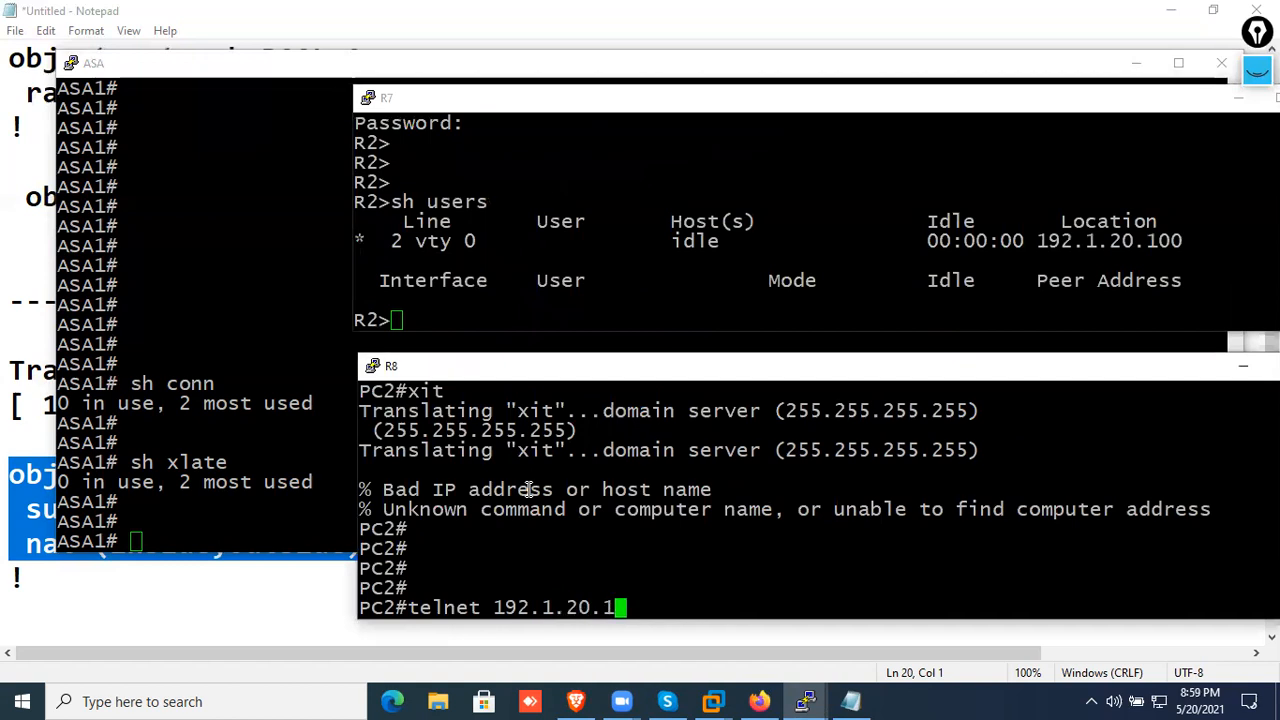
pyautogui.press('Return')
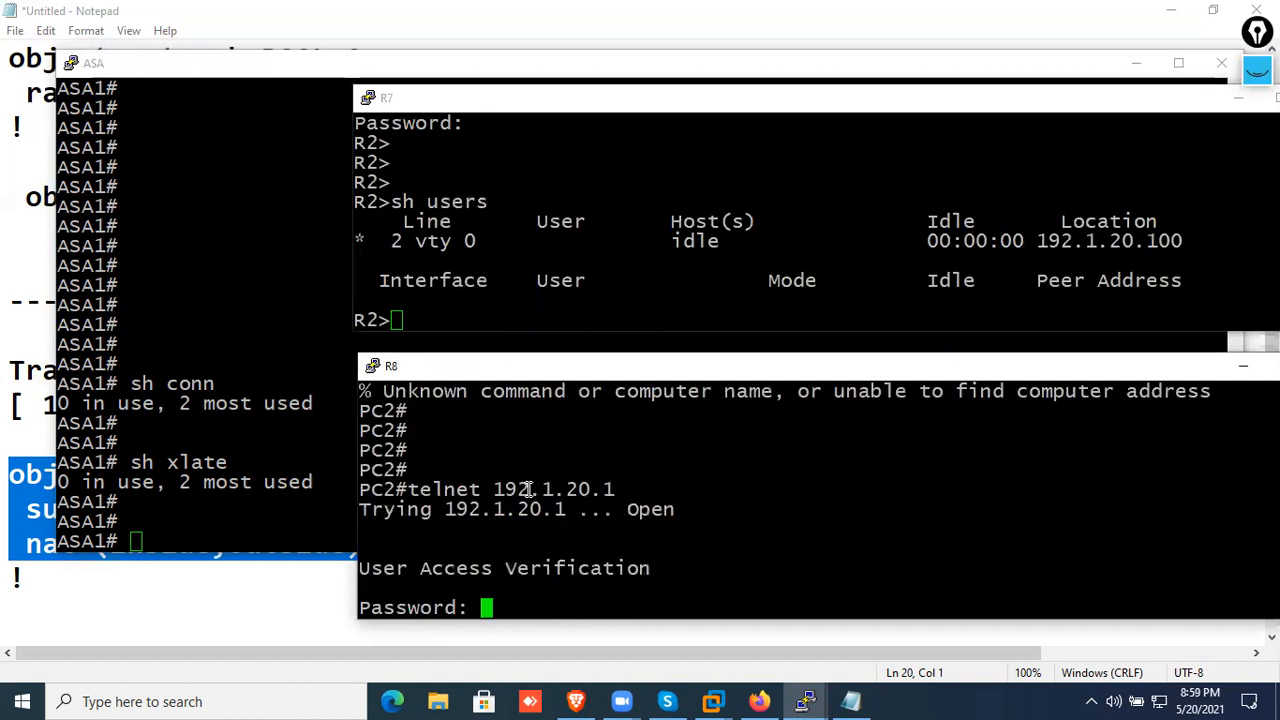
pyautogui.press('Return')
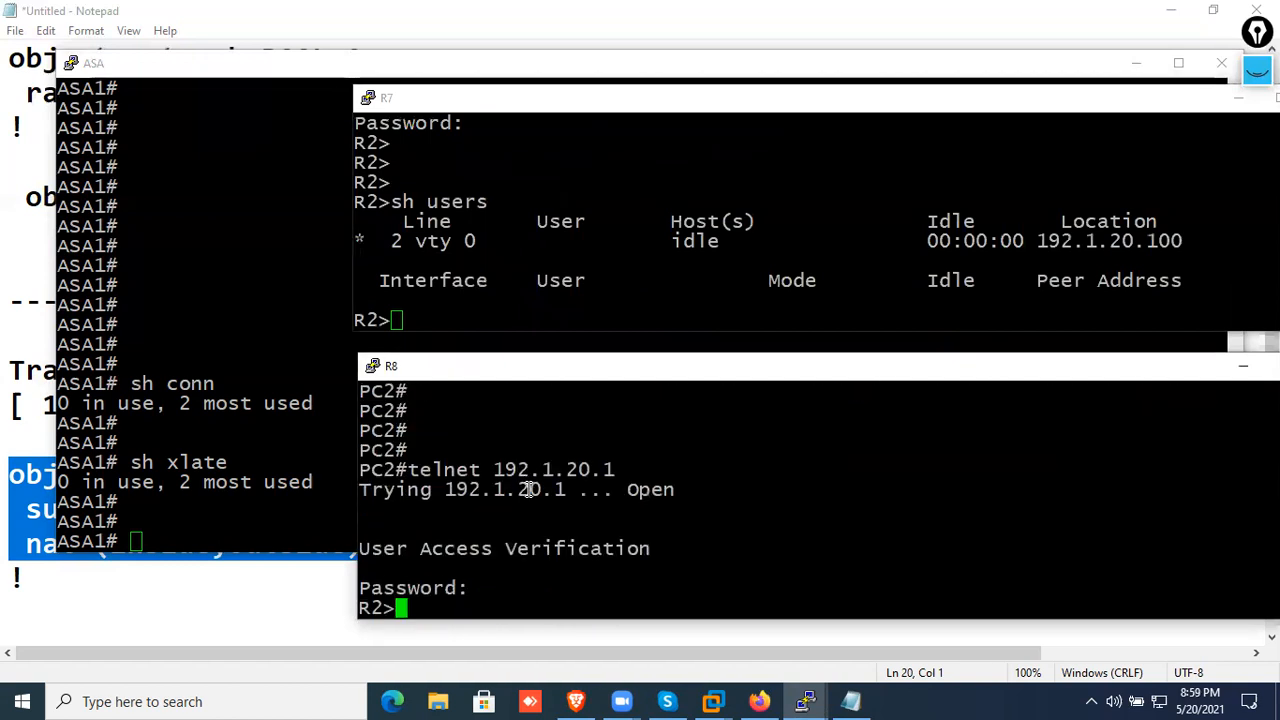
# Run "sh users" in the PC2 session and compare the vty 0 and vty 1 source addresses by highlighting them in both consoles
pyautogui.press('Return')
pyautogui.write('sh users')
pyautogui.press('Return')
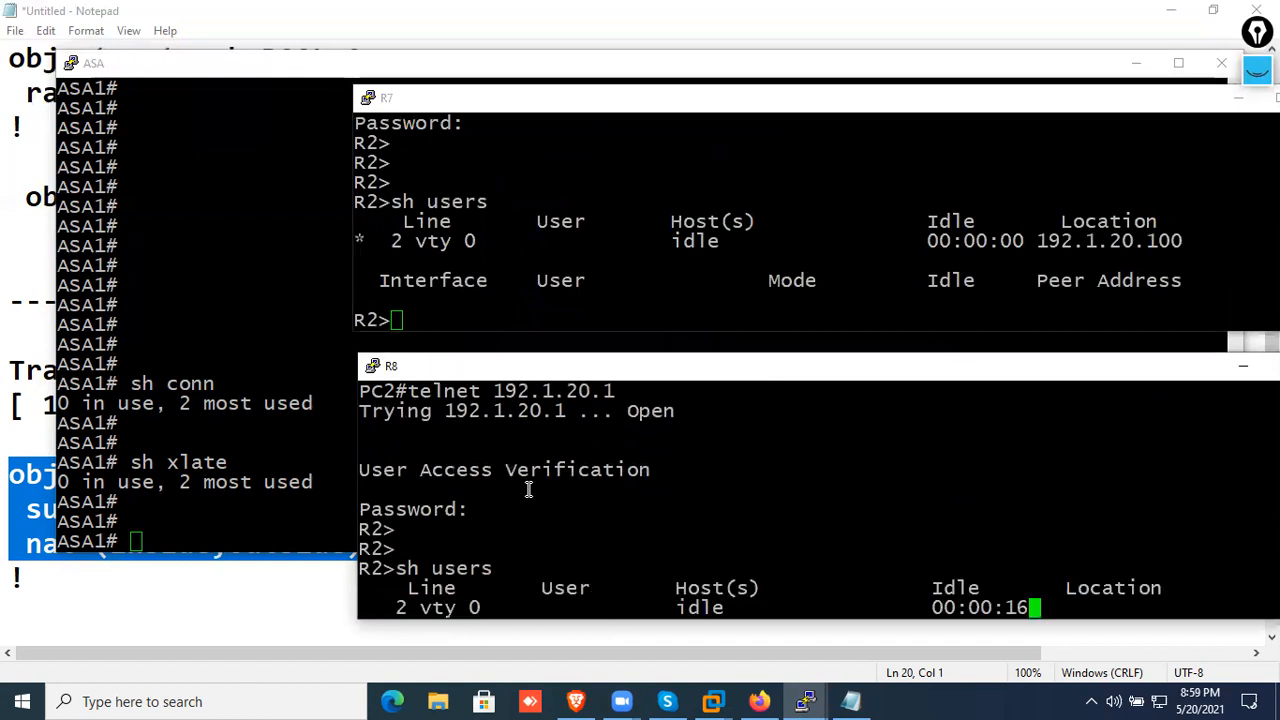
pyautogui.click(589, 300)
pyautogui.moveTo(1223, 242); pyautogui.dragTo(344, 230)
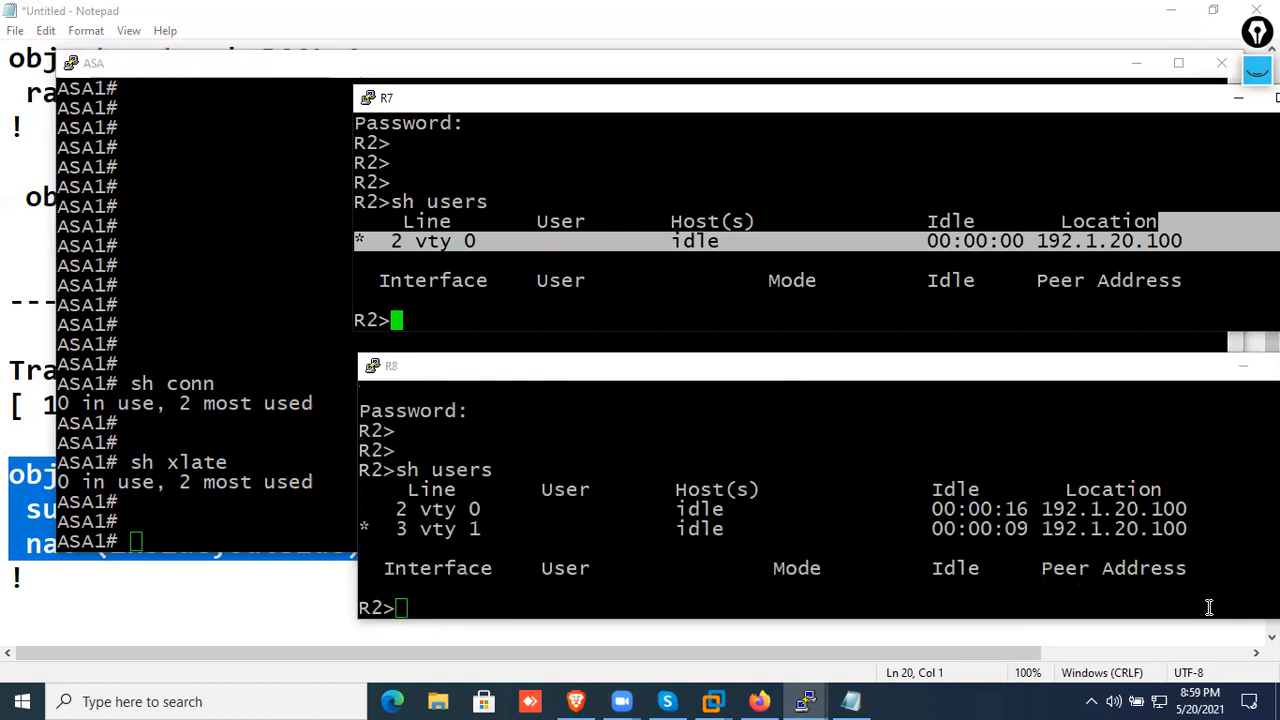
pyautogui.moveTo(1200, 530); pyautogui.dragTo(360, 530)
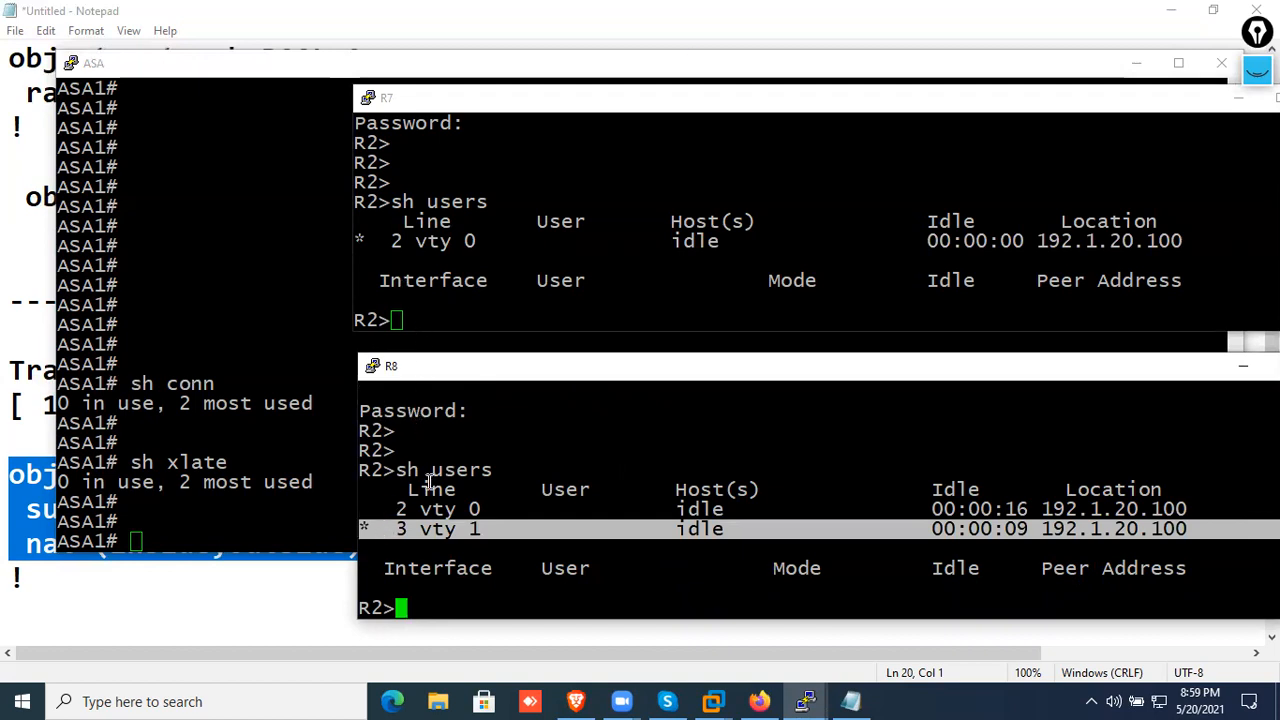
# Display the ASA connections with "sh conn" and highlight the two TCP entries from the inside hosts
pyautogui.click(337, 472)
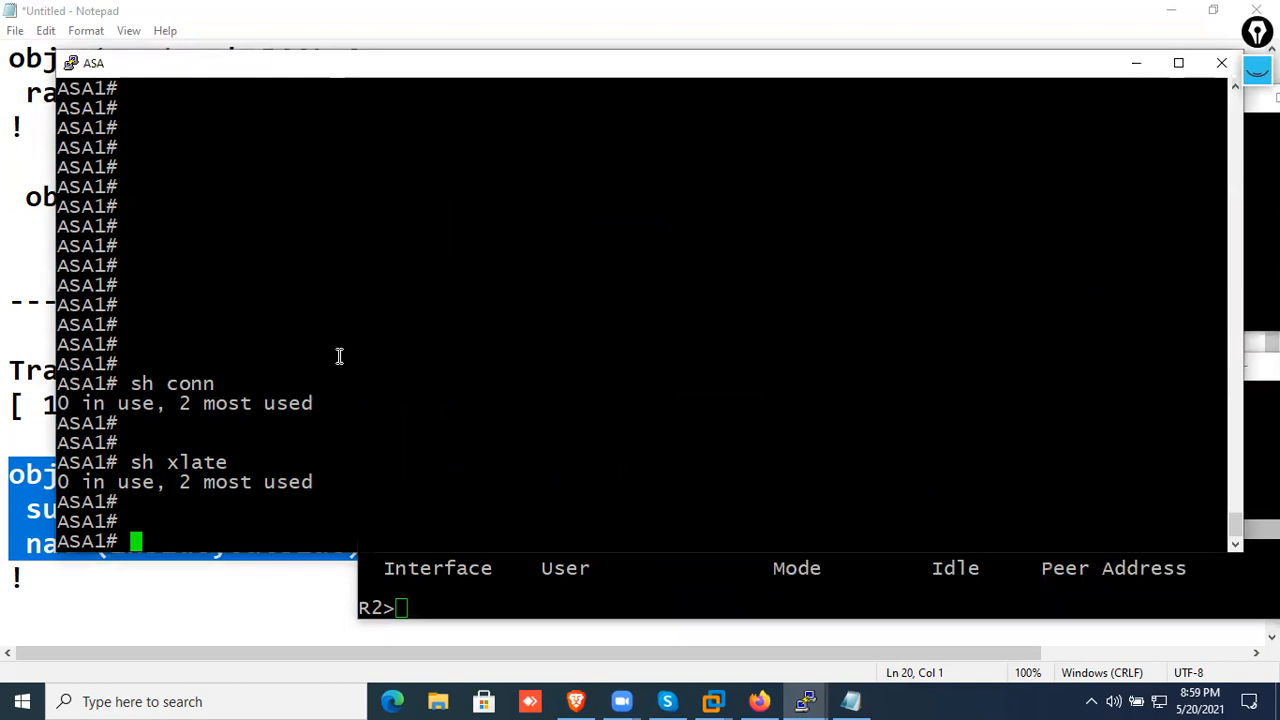
pyautogui.press('Return')
pyautogui.press('Return')
pyautogui.write('sh conn')
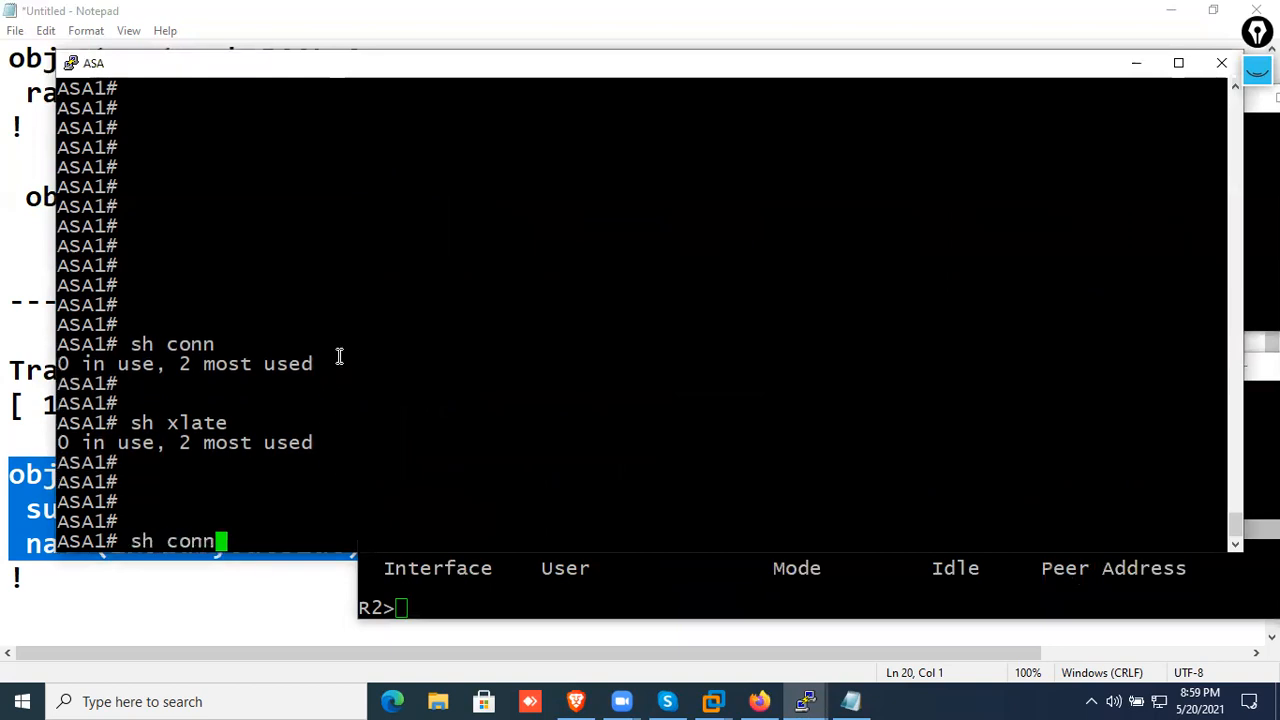
pyautogui.press('Return')
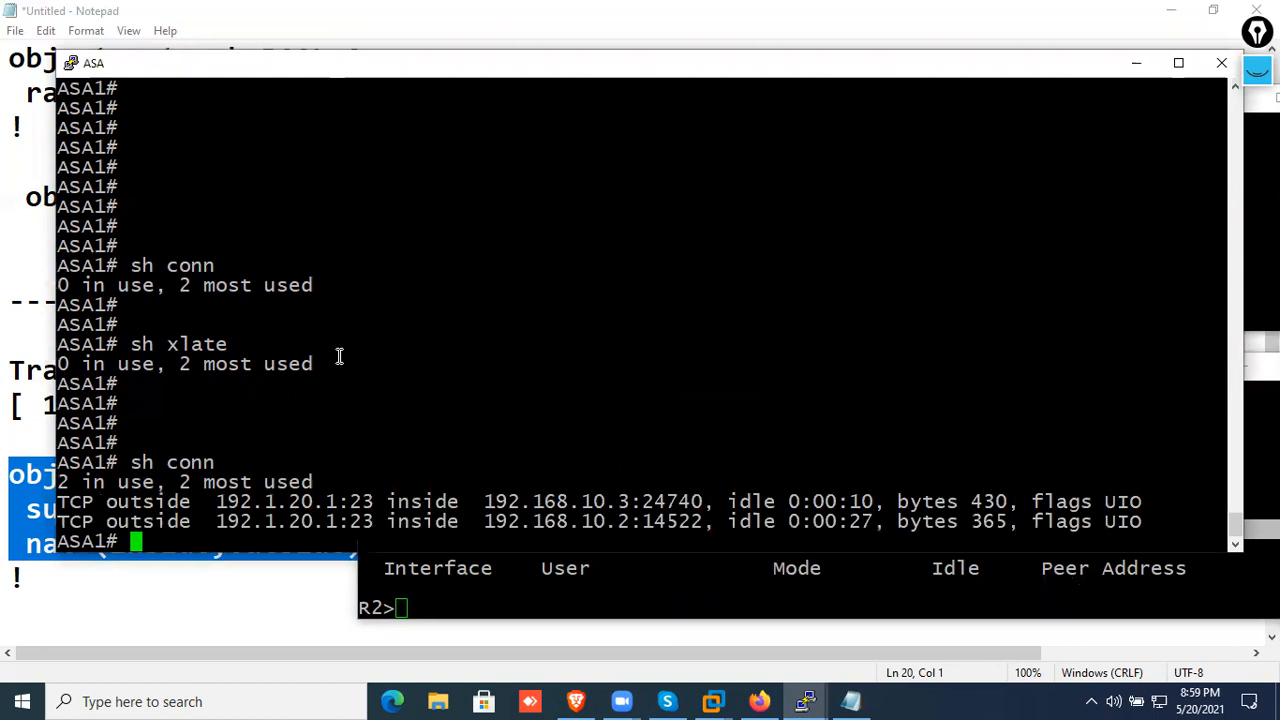
pyautogui.moveTo(60, 501); pyautogui.dragTo(1172, 512)
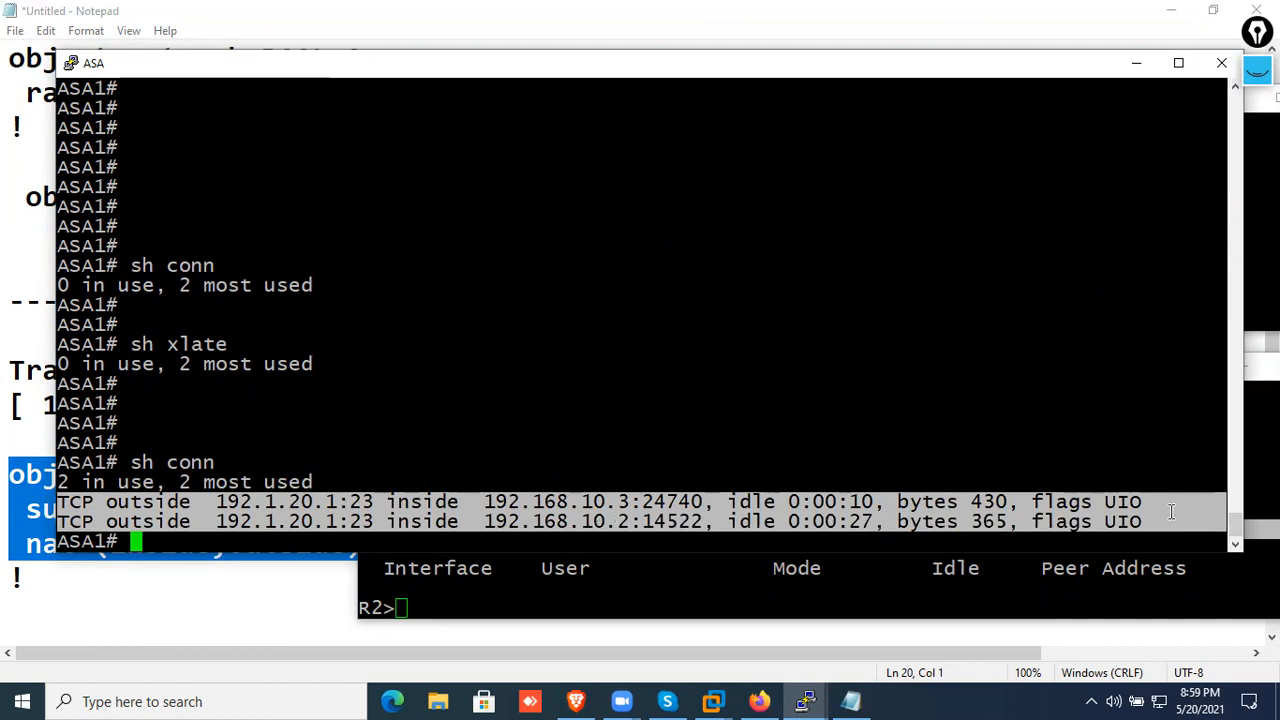
# Display the ASA translation table with "sh xlate"
pyautogui.write('sh xlate')
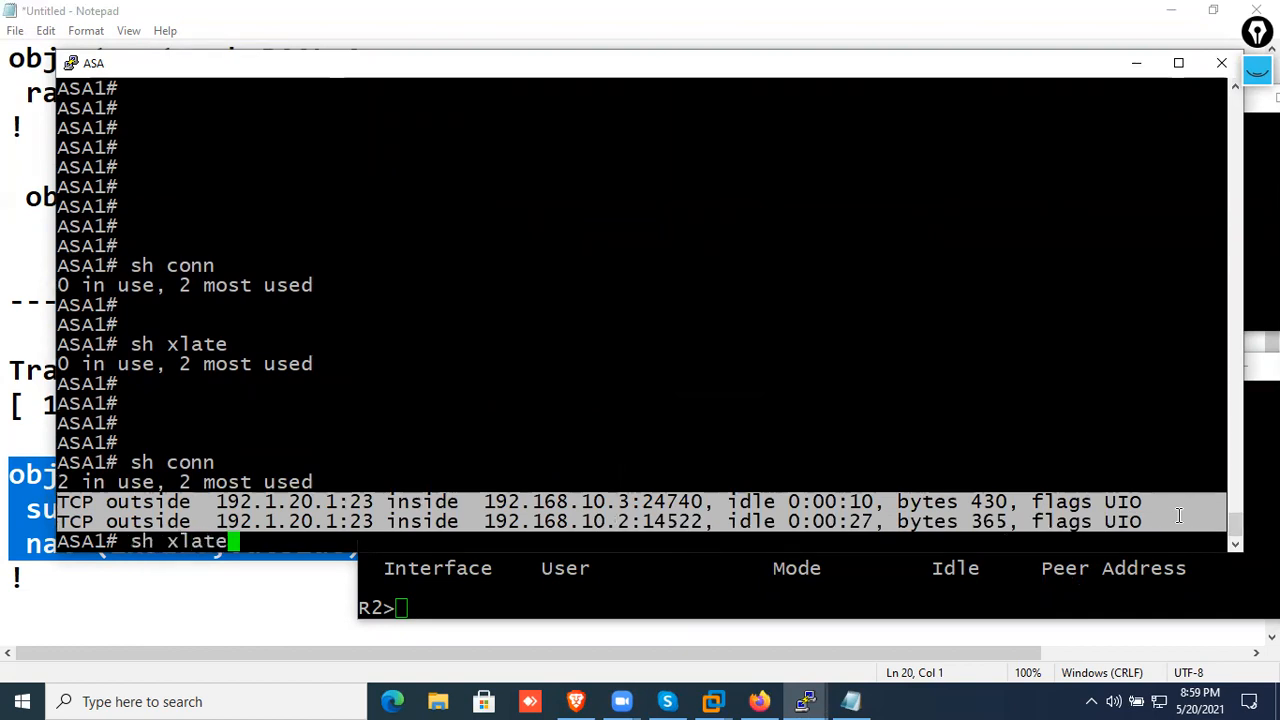
pyautogui.press('Return')
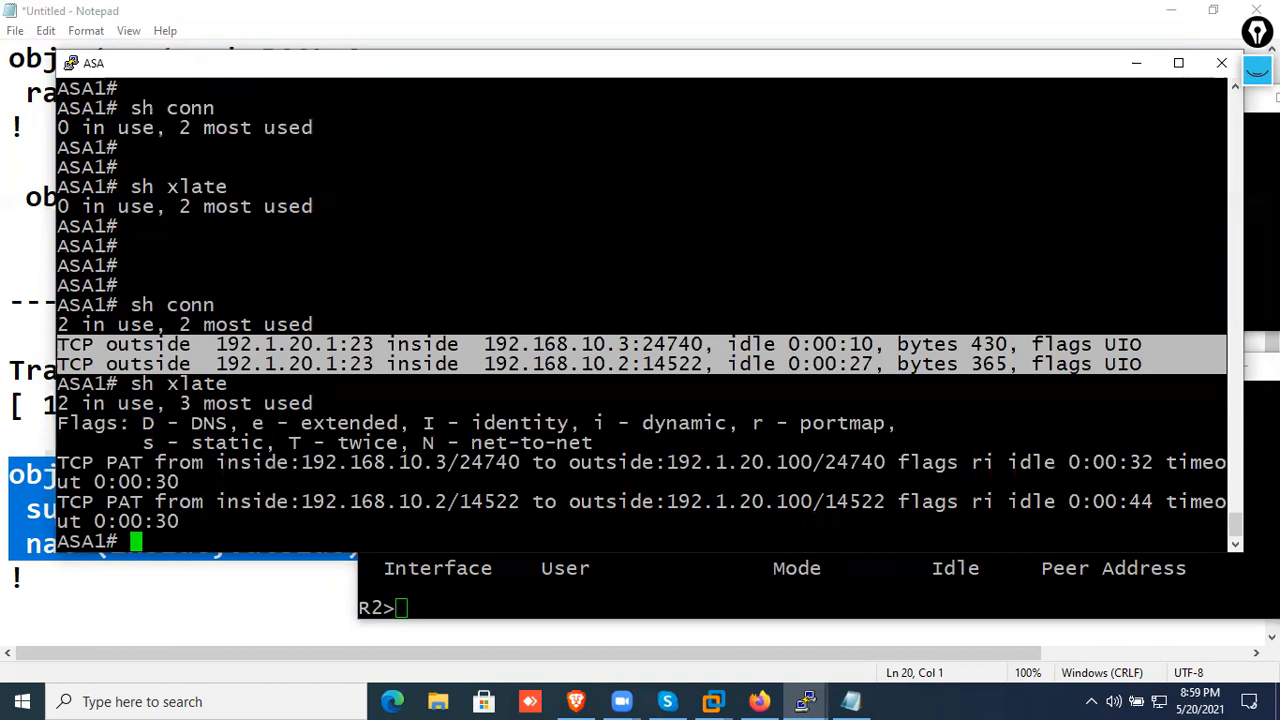
# Circle the host-and-port pairs on the inside and outside of both TCP PAT entries, then clear the annotations
pyautogui.click(1257, 70)
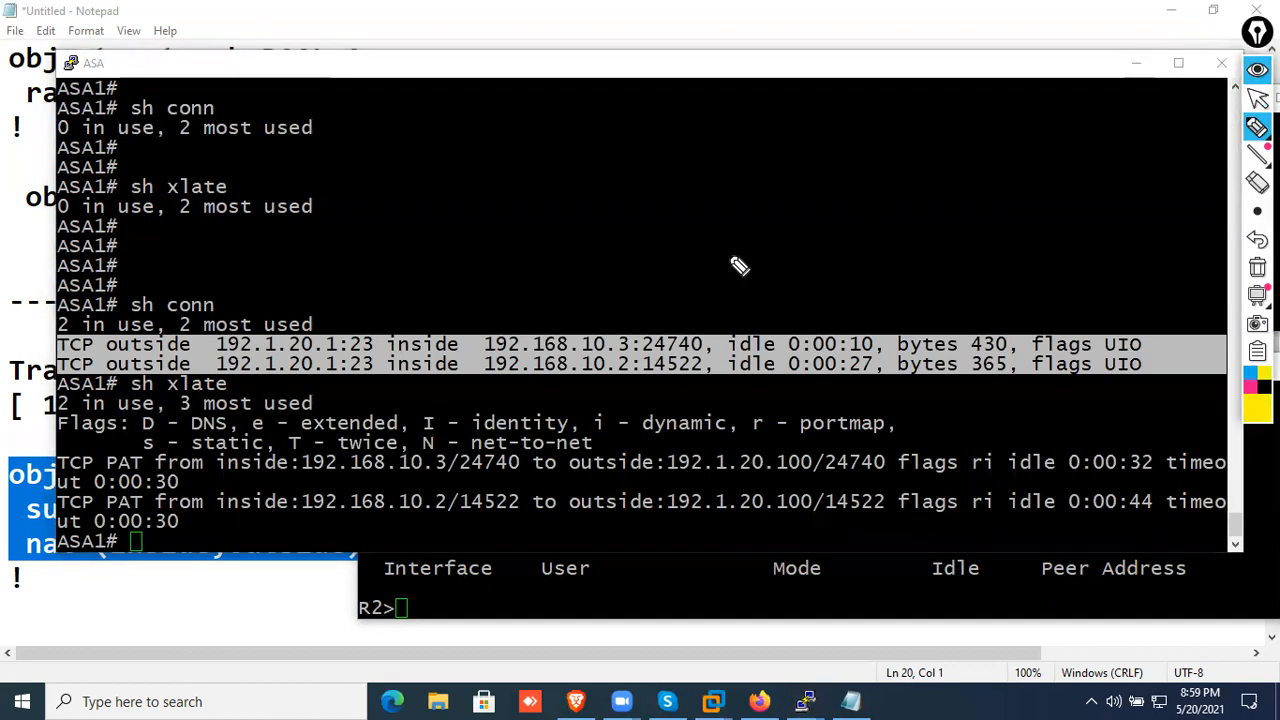
pyautogui.moveTo(516, 462); pyautogui.dragTo(520, 448)
pyautogui.moveTo(530, 500); pyautogui.dragTo(476, 502)
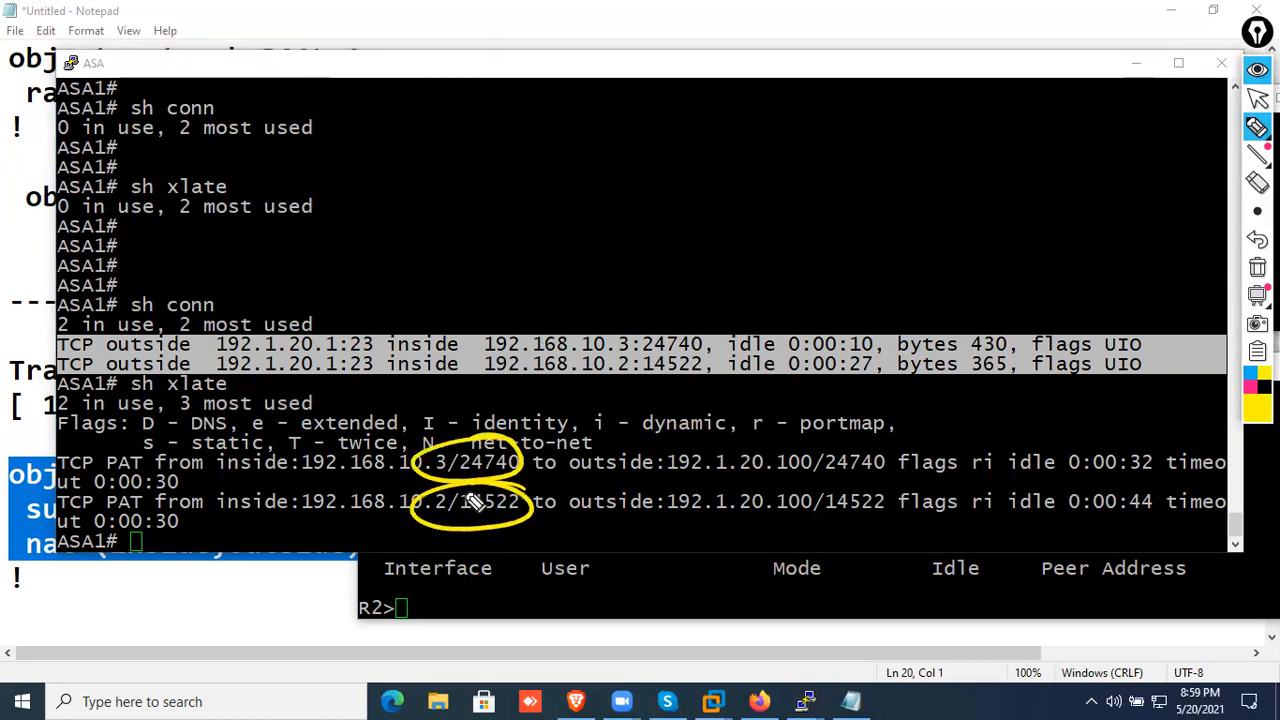
pyautogui.moveTo(884, 468)
pyautogui.mouseDown()
pyautogui.moveTo(908, 452)
pyautogui.moveTo(880, 440)
pyautogui.mouseUp()
pyautogui.moveTo(893, 492); pyautogui.dragTo(888, 486)
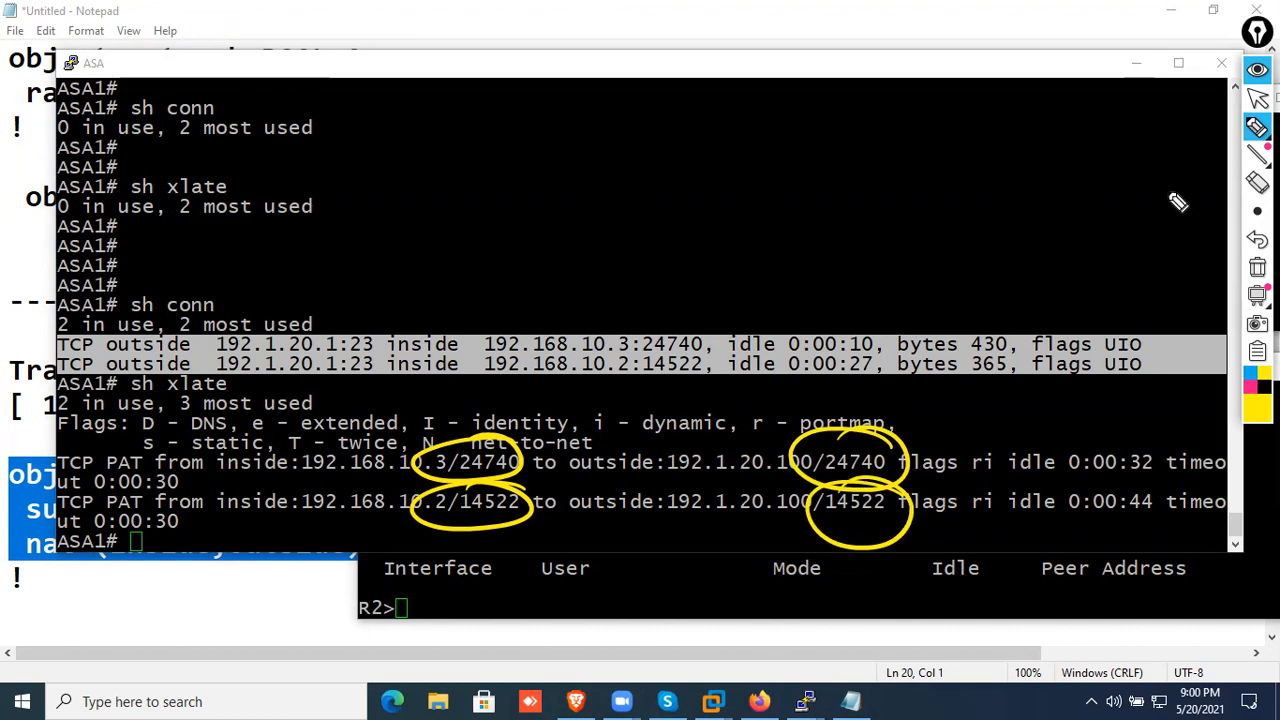
pyautogui.click(1257, 267)
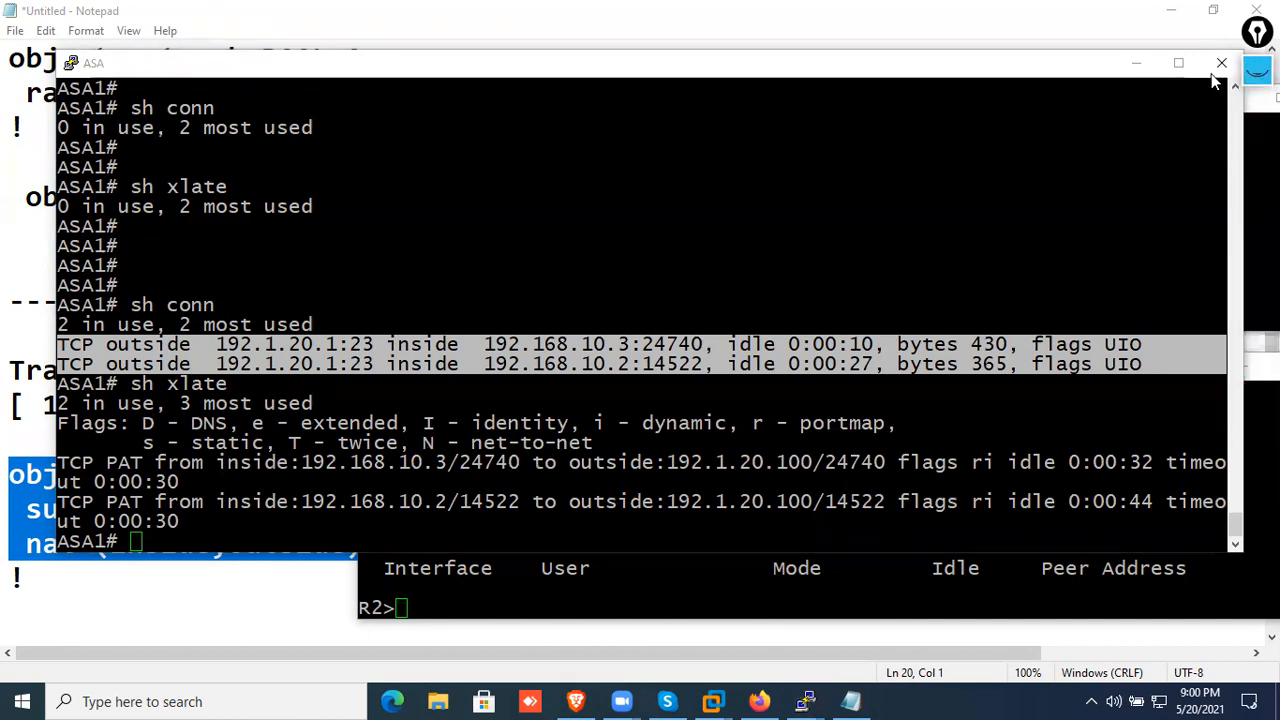
# Maximize the ASA console and rerun "sh conn" and "sh xlate" below a few blank prompts
pyautogui.click(1178, 63)
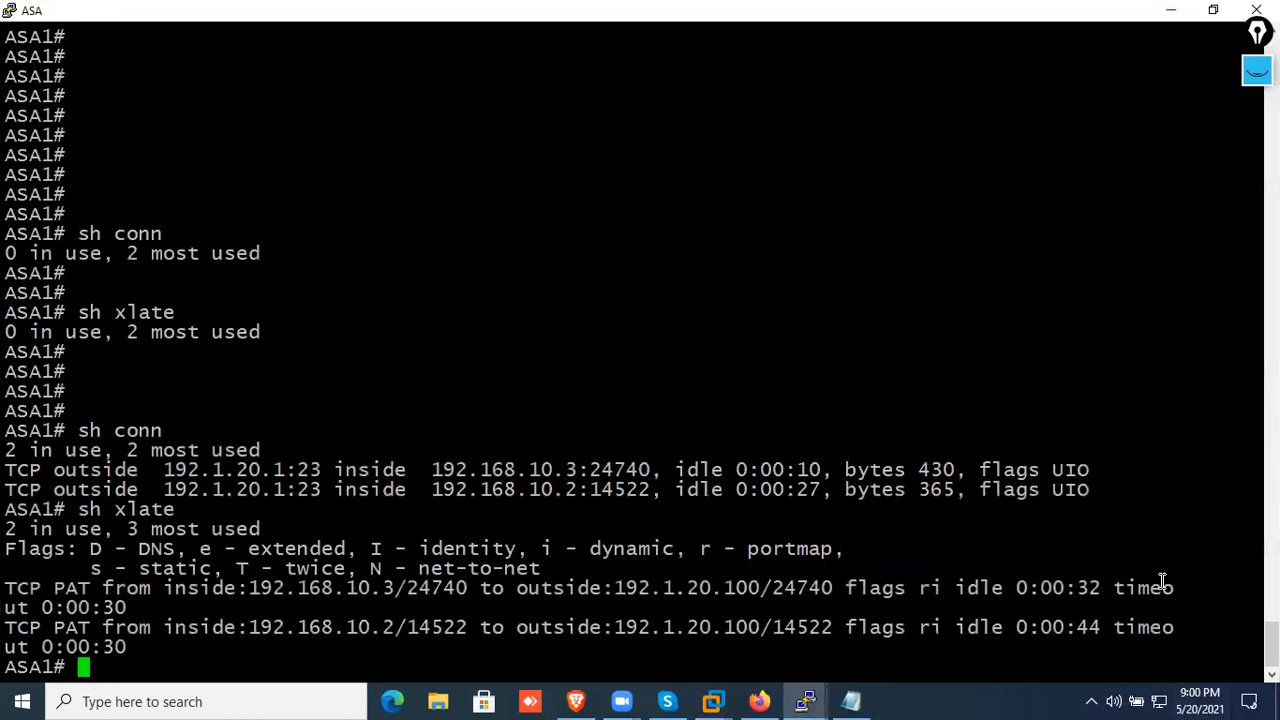
pyautogui.press('Return')
pyautogui.press('Return')
pyautogui.press('Return')
pyautogui.press('Return')
pyautogui.press('Return')
pyautogui.press('Return')
pyautogui.press('Return')
pyautogui.press('Return')
pyautogui.press('Return')
pyautogui.press('Return')
pyautogui.press('Return')
pyautogui.press('Return')
pyautogui.press('Return')
pyautogui.press('Return')
pyautogui.press('Return')
pyautogui.press('Return')
pyautogui.press('Return')
pyautogui.press('Return')
pyautogui.press('Return')
pyautogui.press('Return')
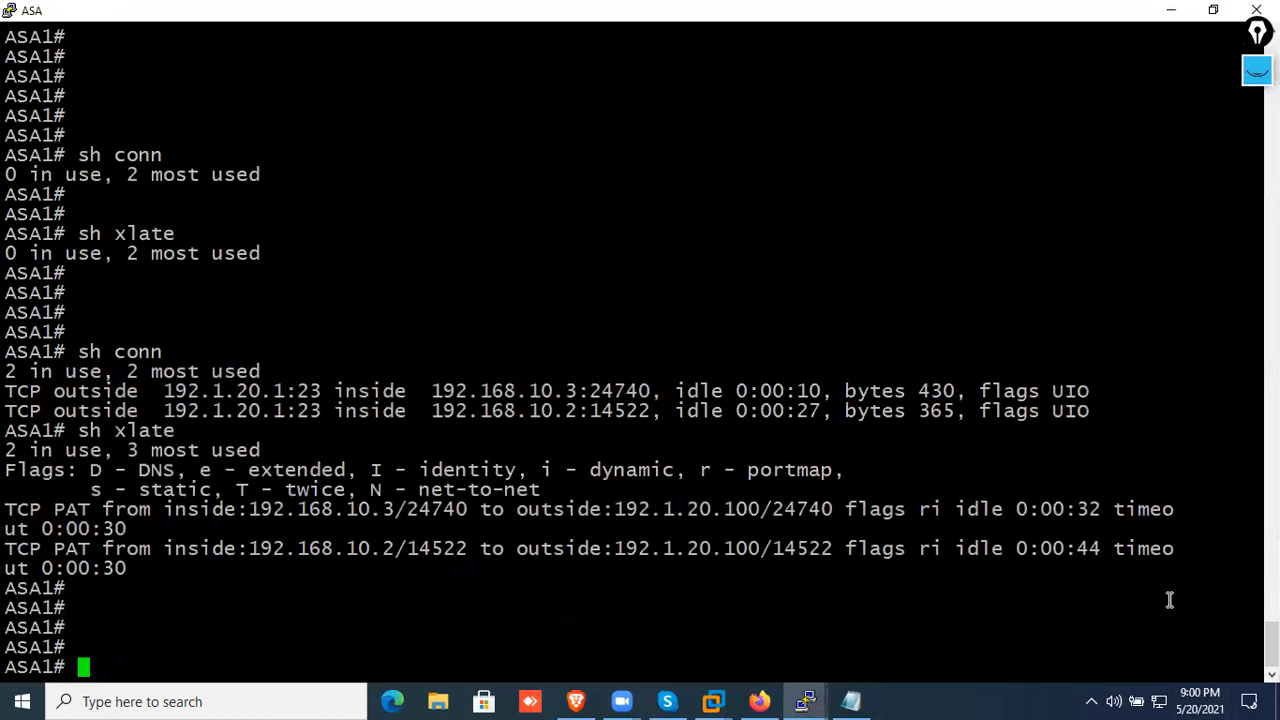
pyautogui.press('Up')
pyautogui.press('Up')
pyautogui.press('Return')
pyautogui.press('Up')
pyautogui.press('Up')
pyautogui.press('Return')
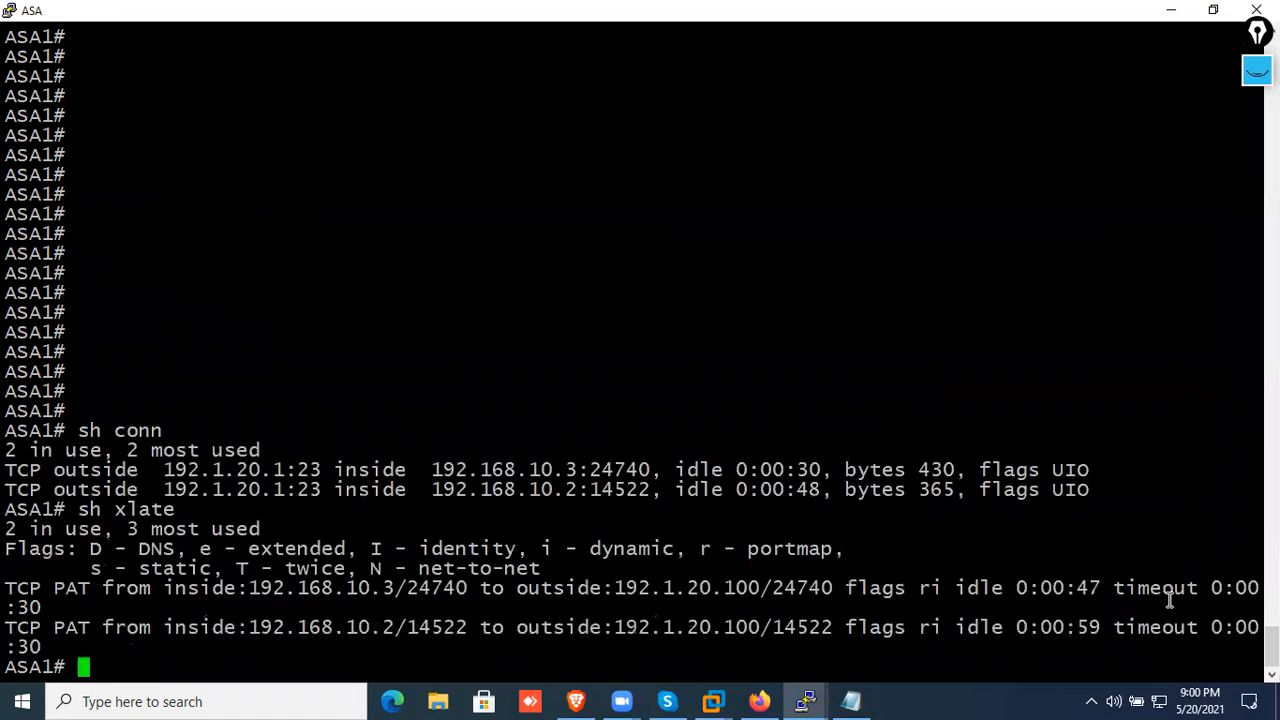
# Copy the latest "sh conn" and "sh xlate" output from the ASA console and switch to the end of the Notepad notes
pyautogui.moveTo(90, 645); pyautogui.dragTo(9, 432)
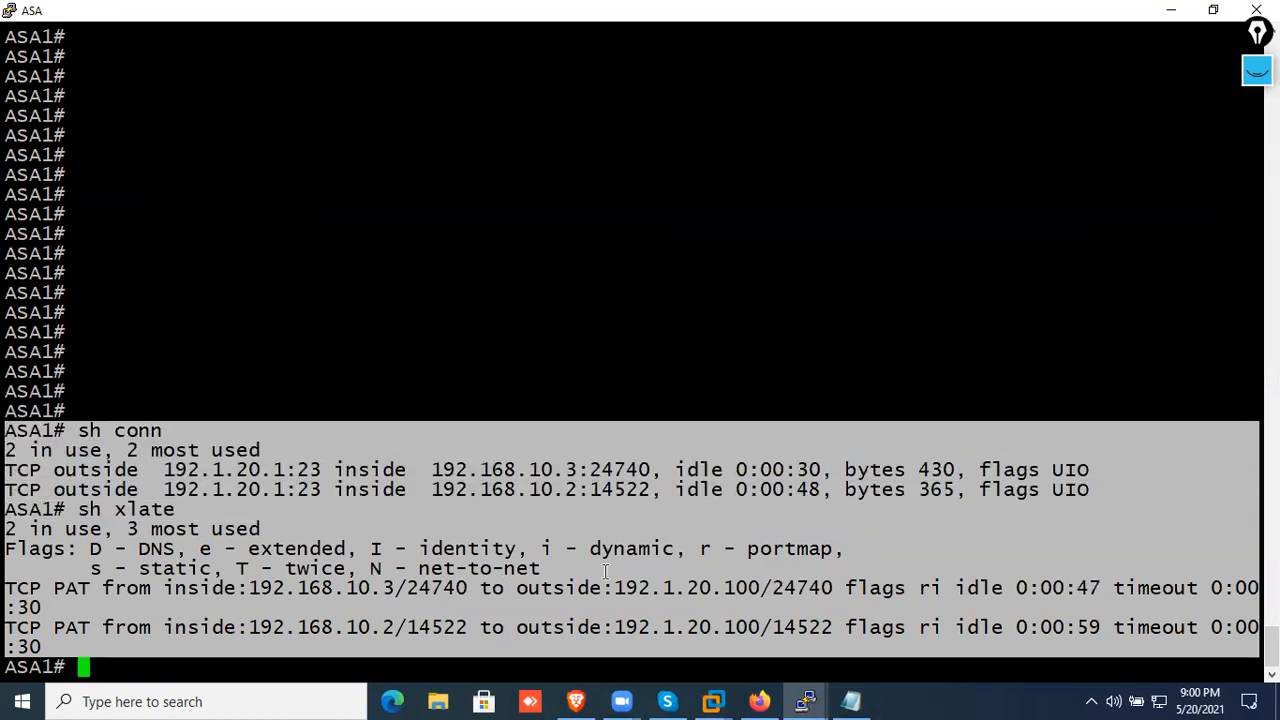
pyautogui.click(851, 701)
pyautogui.click(746, 597)
pyautogui.scroll(-6, 742, 590)
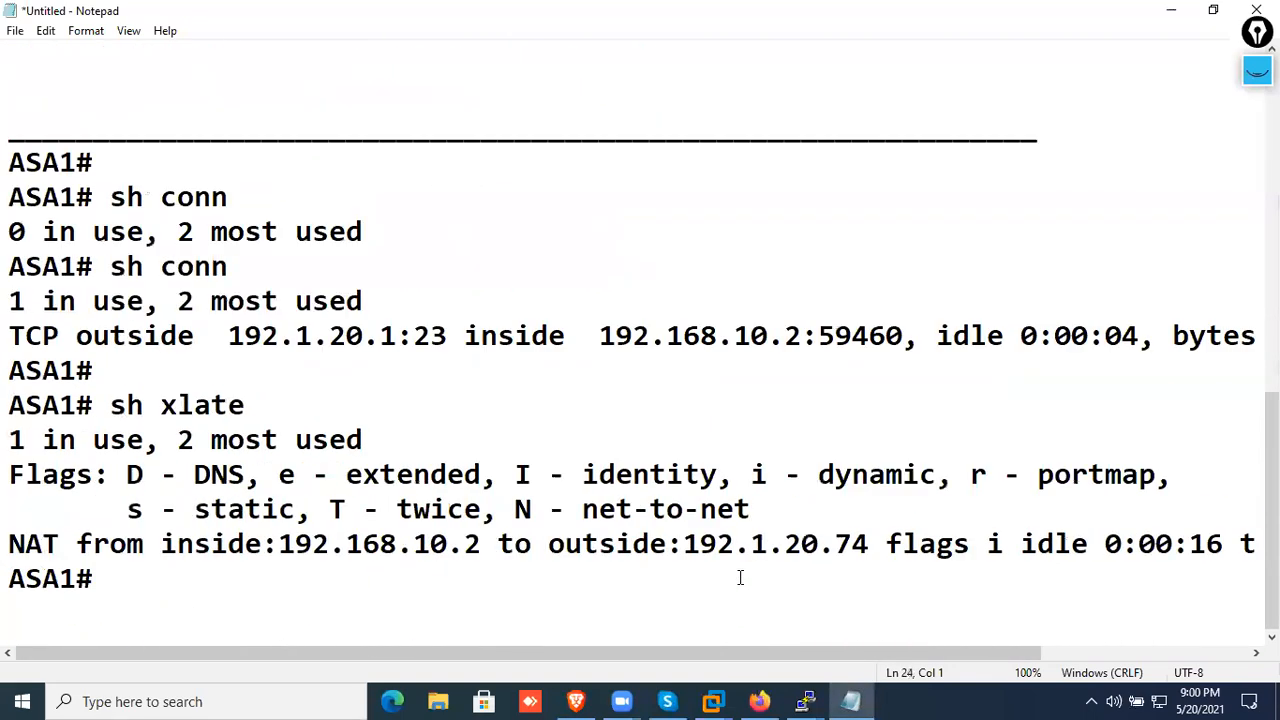
# Set the Notepad font size to 14
pyautogui.click(87, 31)
pyautogui.click(106, 74)
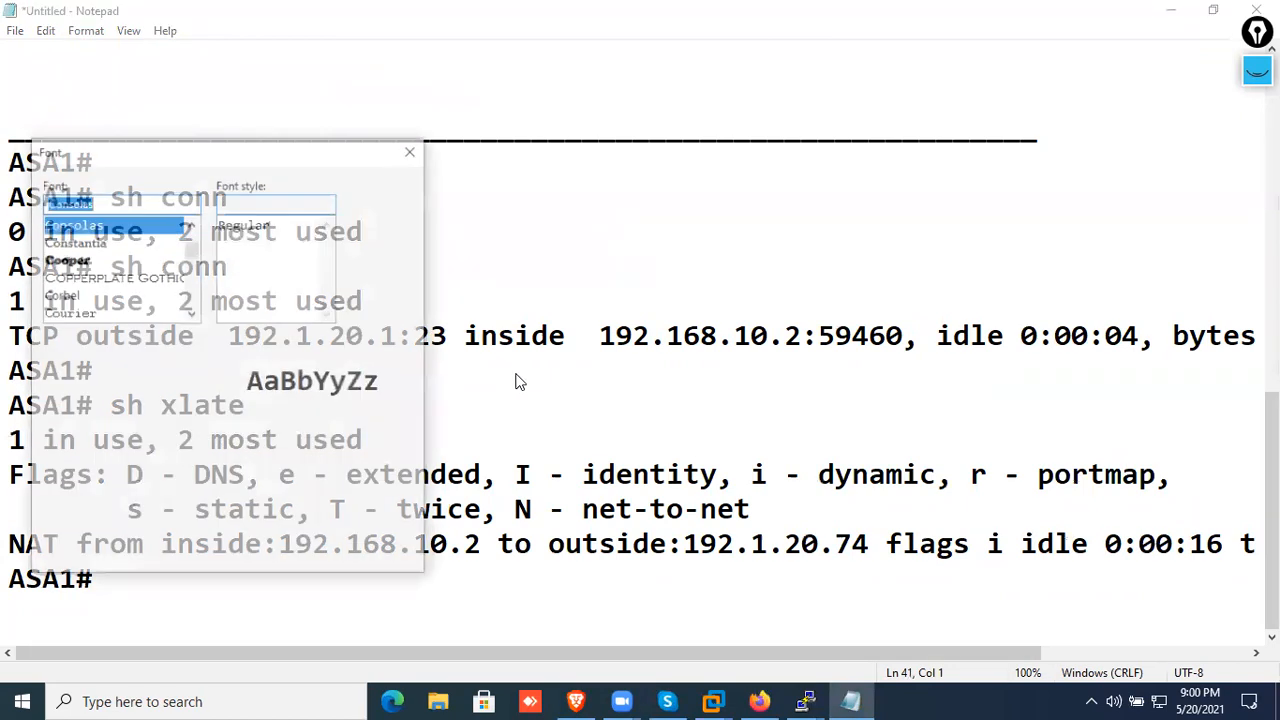
pyautogui.scroll(2, 374, 270)
pyautogui.click(376, 252)
pyautogui.click(297, 553)
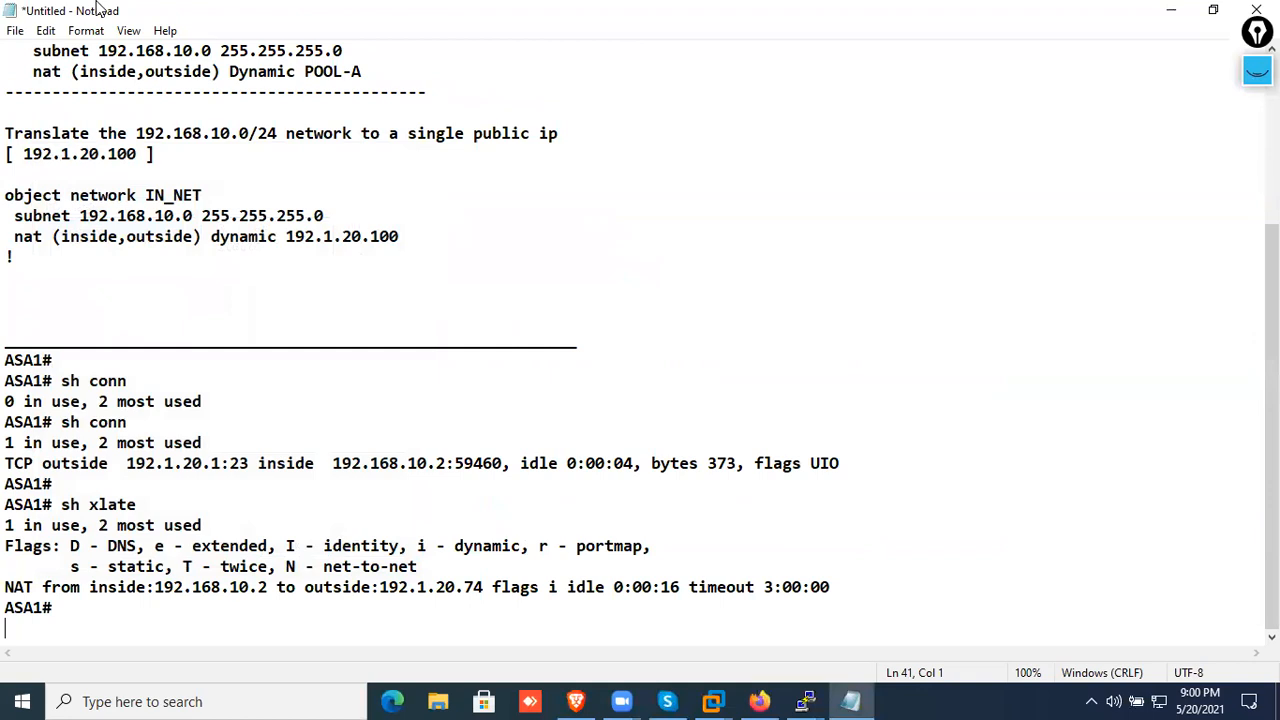
# Set the Notepad font size to 20
pyautogui.click(87, 31)
pyautogui.click(106, 74)
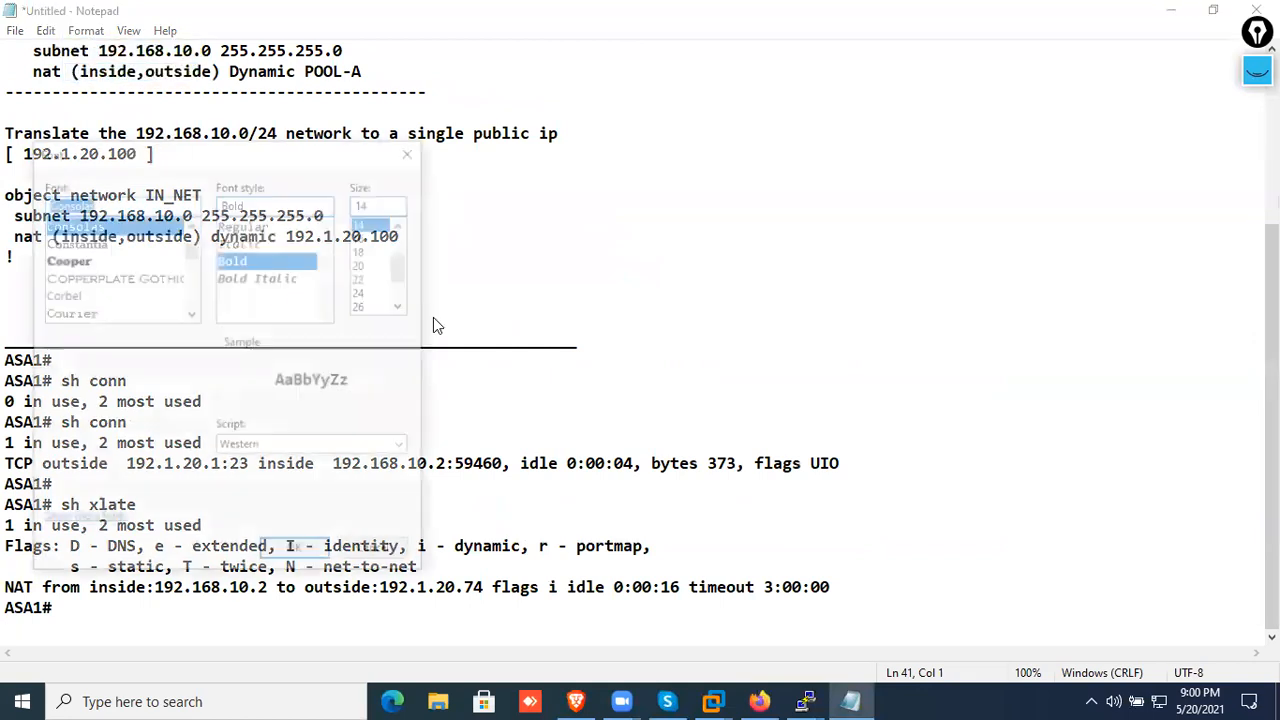
pyautogui.click(372, 263)
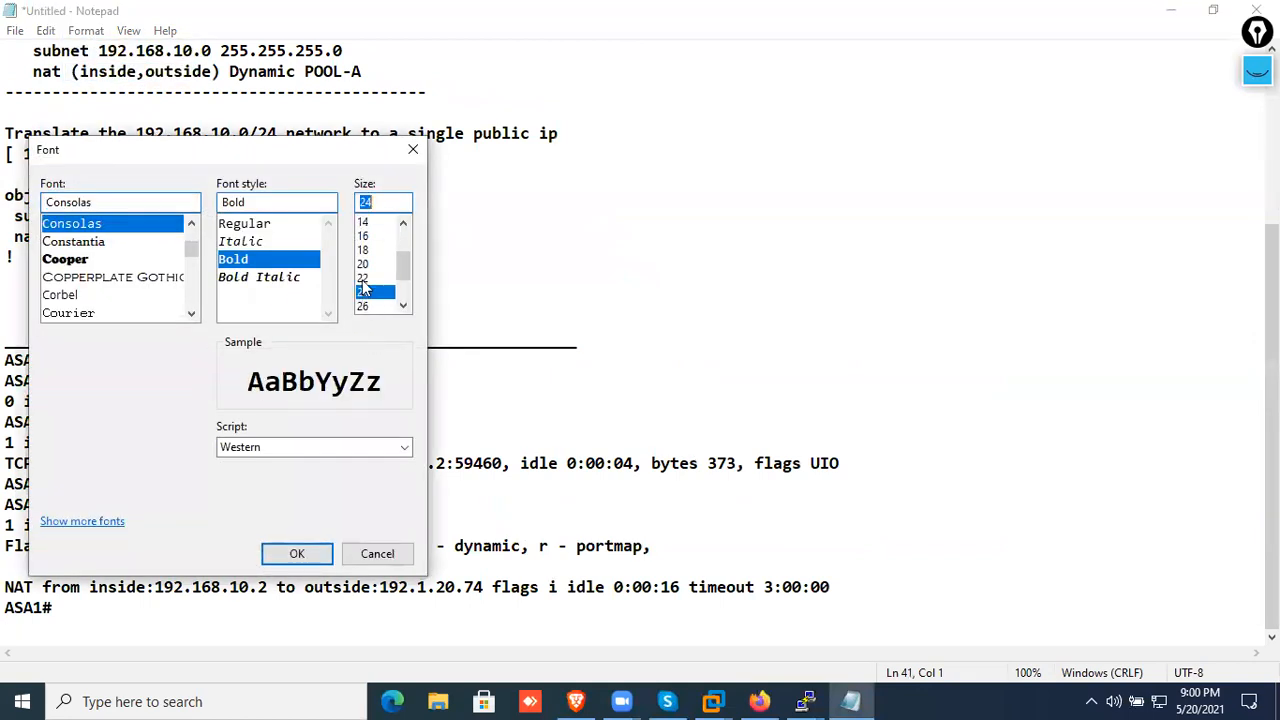
pyautogui.click(299, 550)
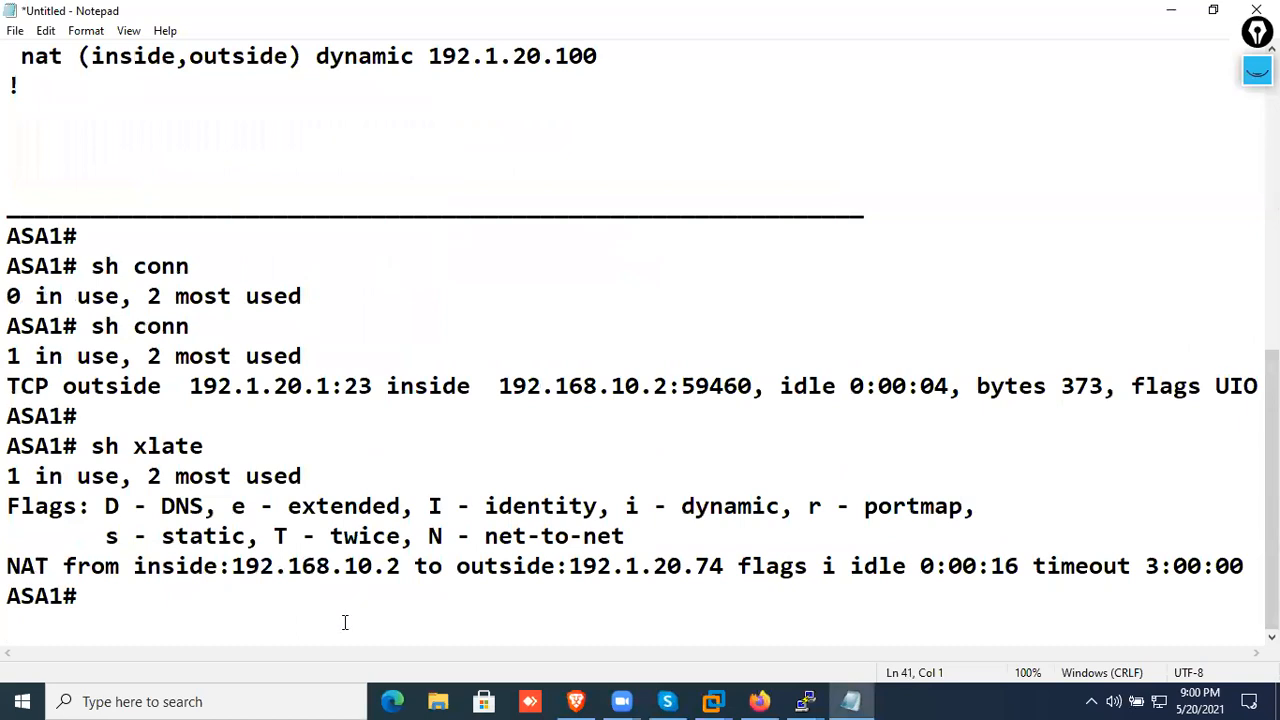
# Add blank lines after the last ASA1# prompt in the notes and paste the copied "sh conn" and "sh xlate" output
pyautogui.click(232, 605)
pyautogui.press('Return')
pyautogui.press('Return')
pyautogui.press('Return')
pyautogui.hotkey('ctrl', 'v')
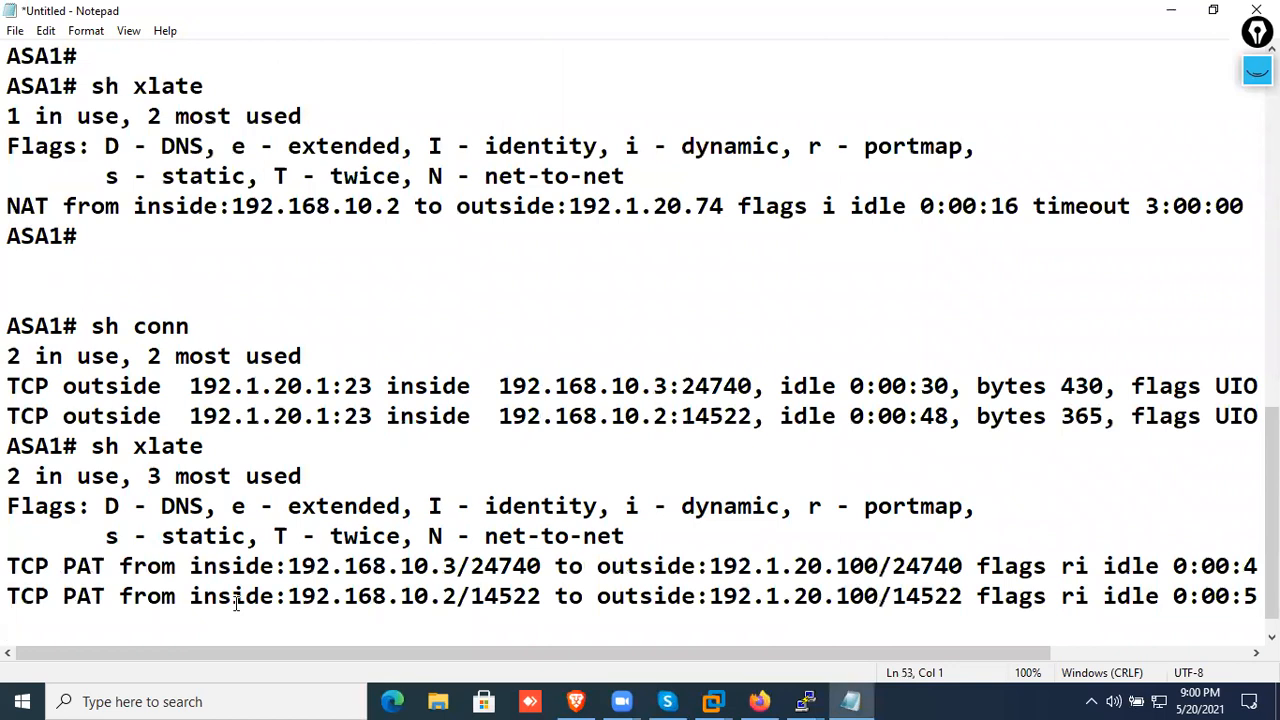
# Underline in pink both "sh xlate" commands, their most-used counts and the first "TCP PAT" label
pyautogui.click(1257, 69)
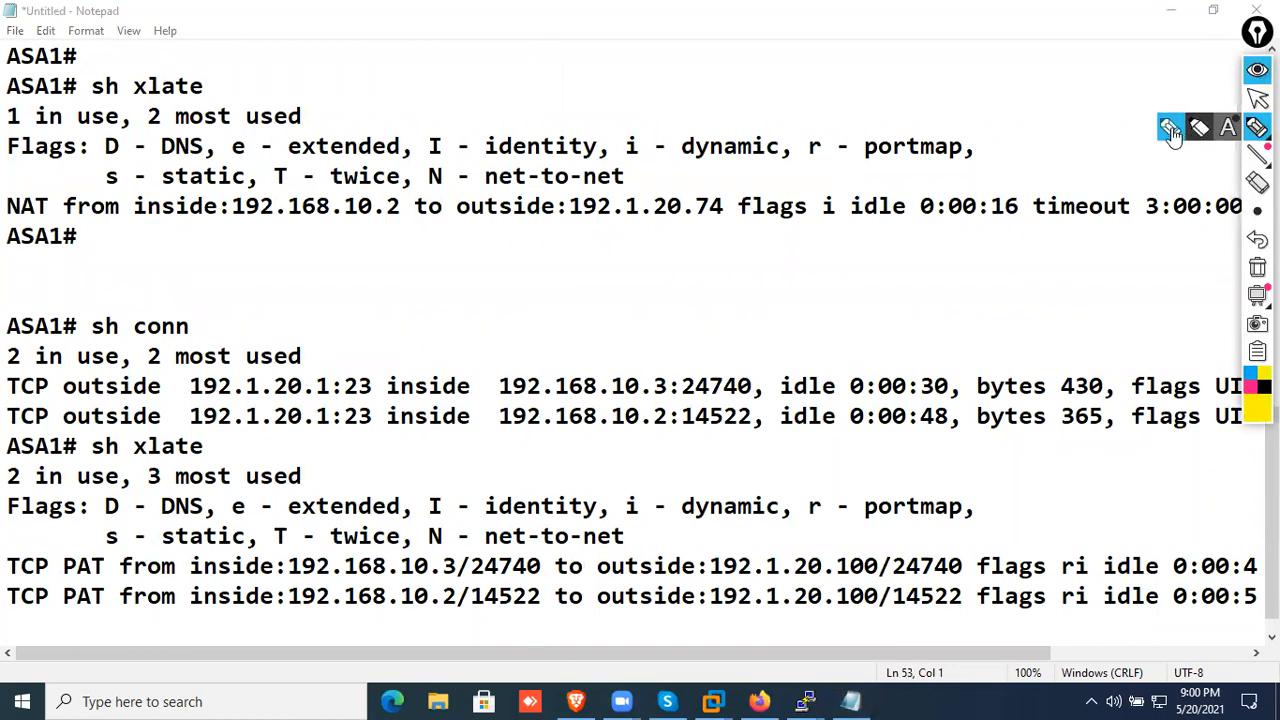
pyautogui.moveTo(86, 99); pyautogui.dragTo(233, 99)
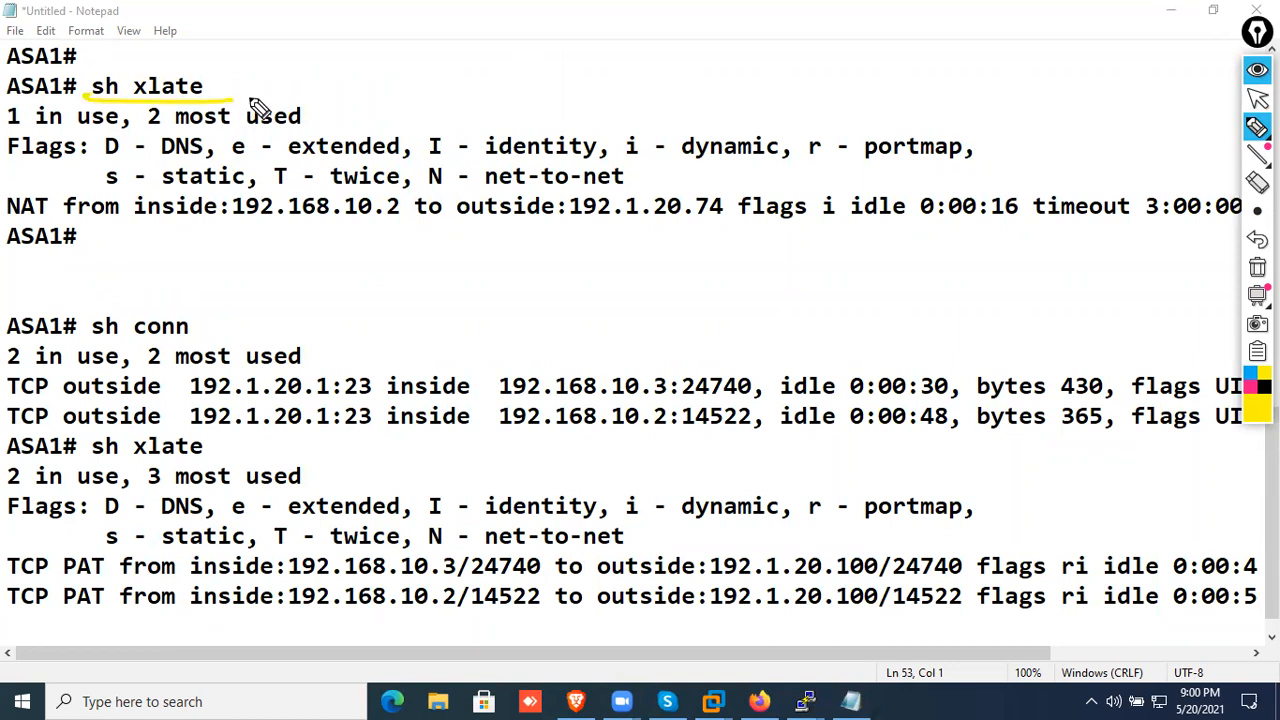
pyautogui.click(1250, 388)
pyautogui.moveTo(81, 97); pyautogui.dragTo(267, 101)
pyautogui.moveTo(66, 456); pyautogui.dragTo(257, 456)
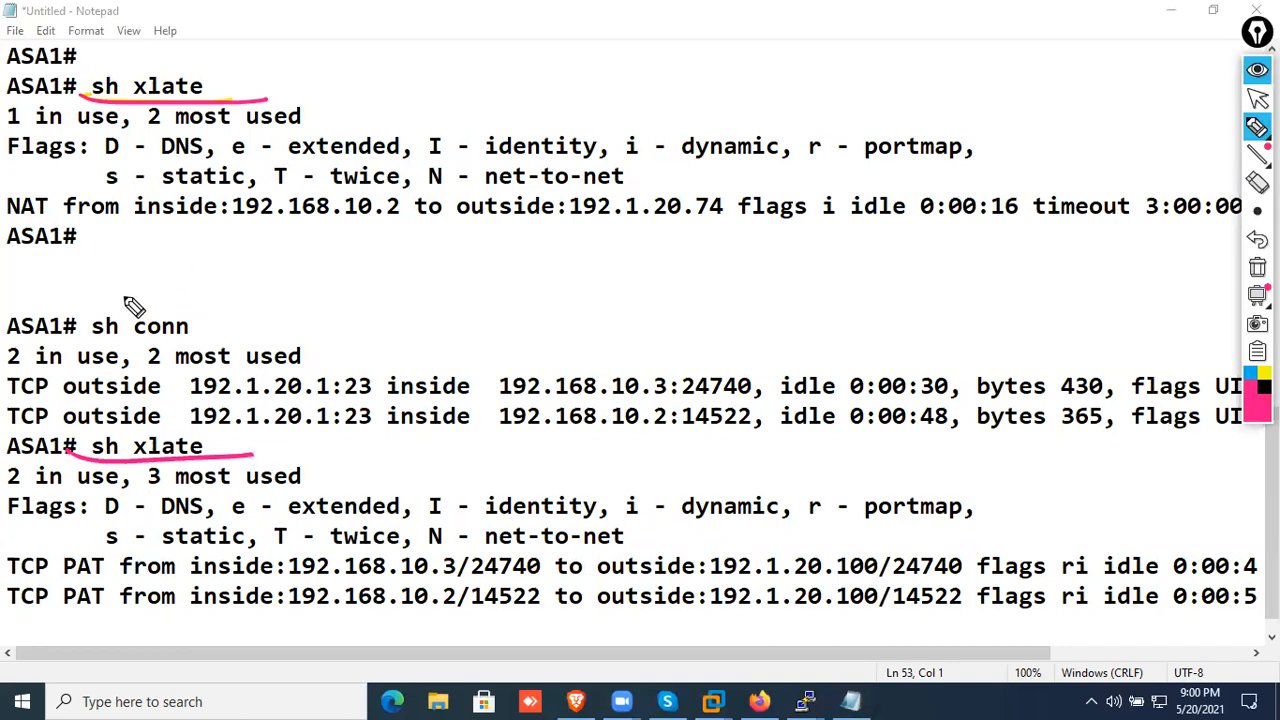
pyautogui.moveTo(147, 125); pyautogui.dragTo(355, 136)
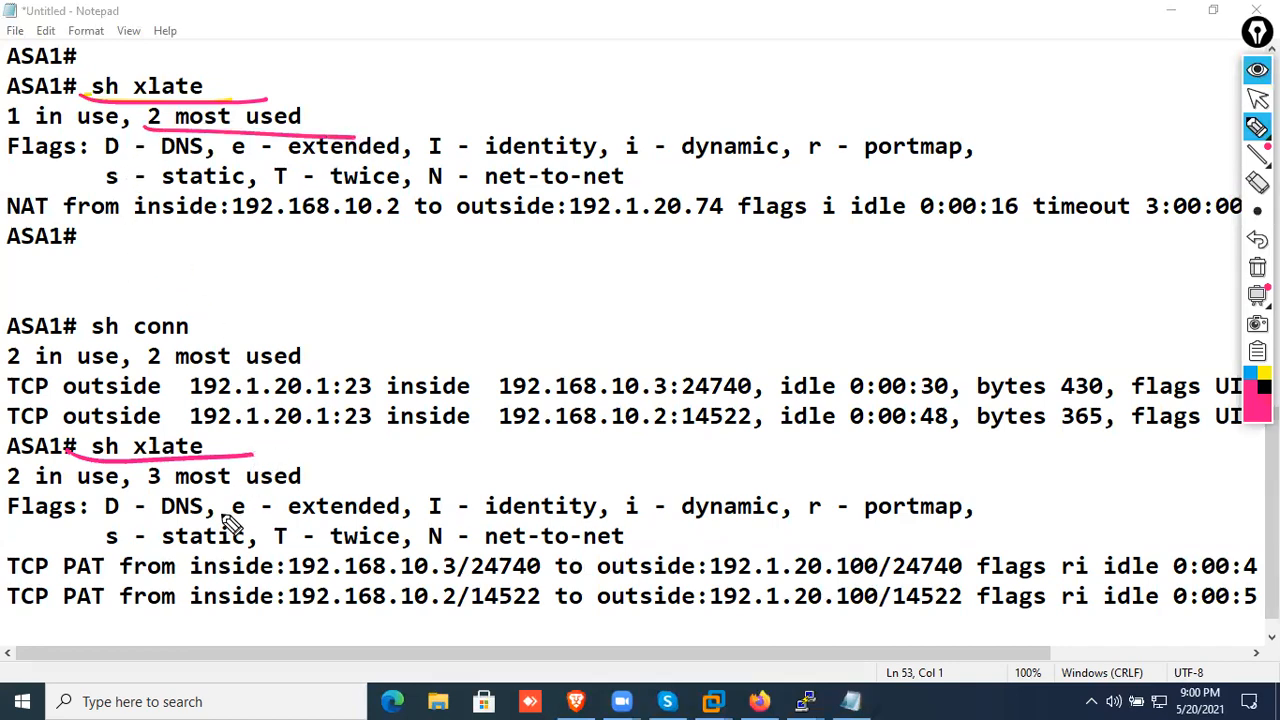
pyautogui.moveTo(142, 476); pyautogui.dragTo(307, 478)
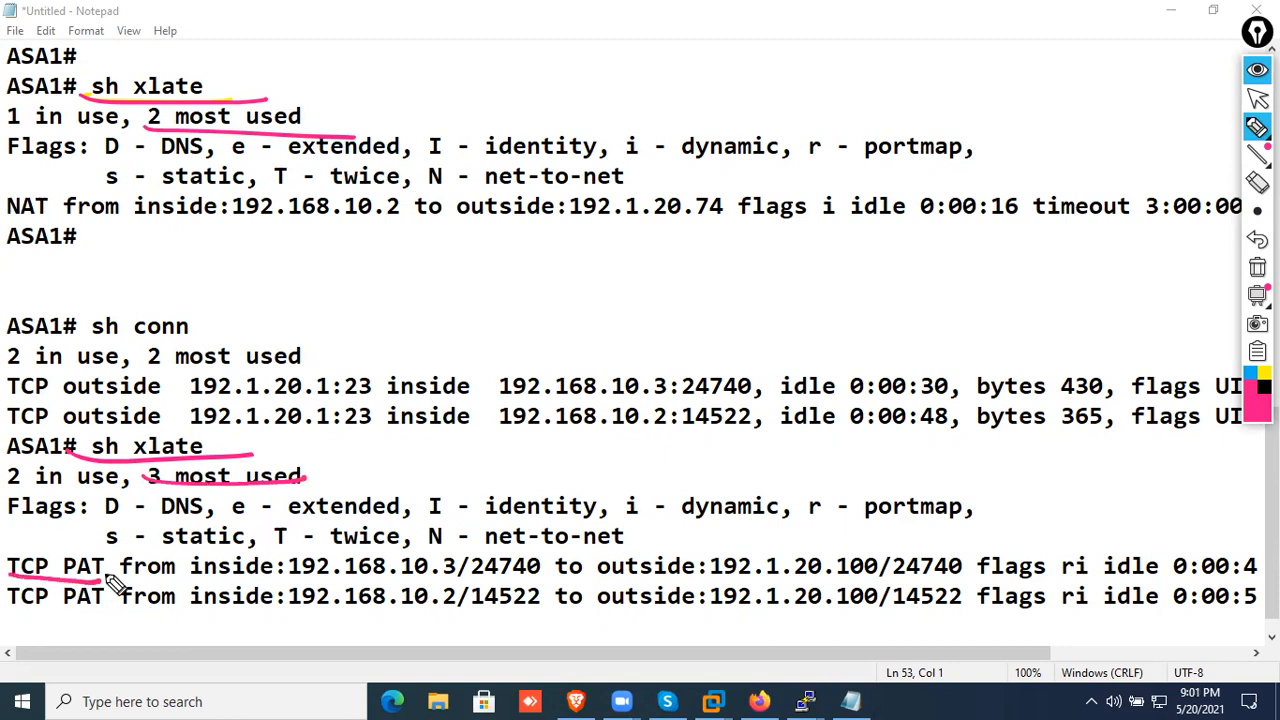
# Mark the addresses and ports of the first PAT entry and put crosses after both addresses of the NAT entry
pyautogui.moveTo(104, 582)
pyautogui.mouseDown()
pyautogui.moveTo(450, 585)
pyautogui.moveTo(457, 570)
pyautogui.mouseUp()
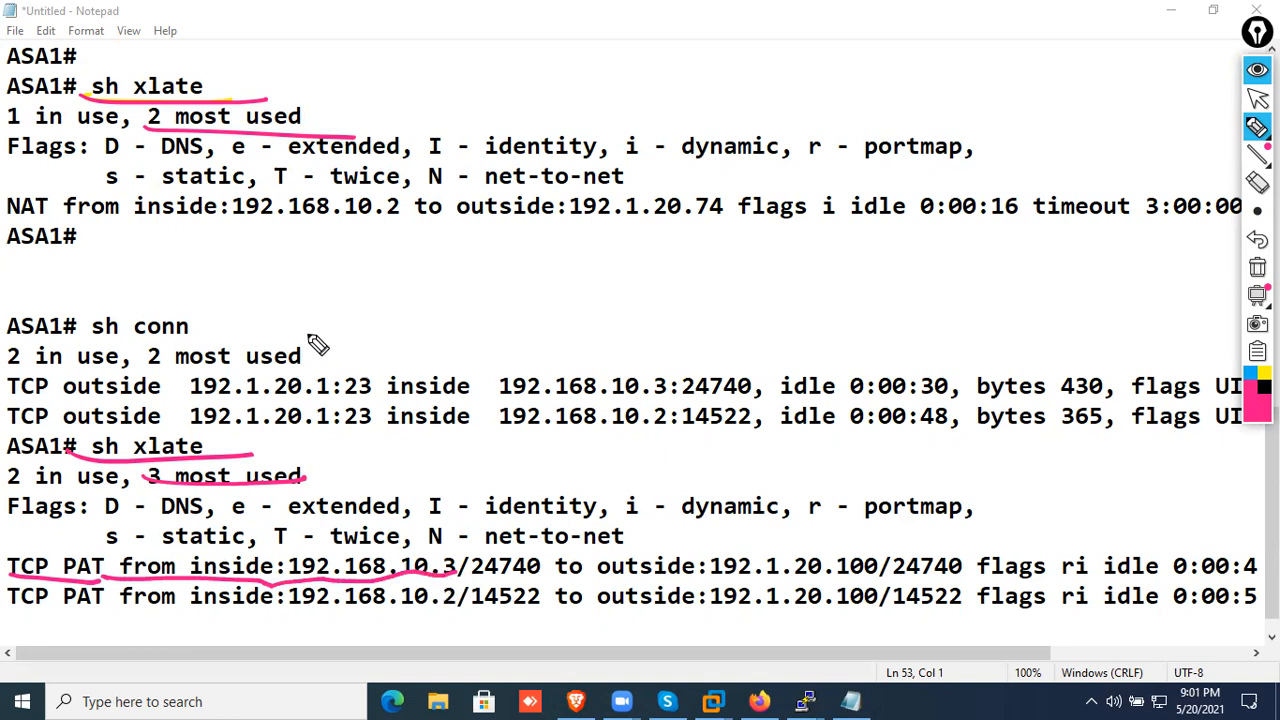
pyautogui.moveTo(238, 207); pyautogui.dragTo(399, 230)
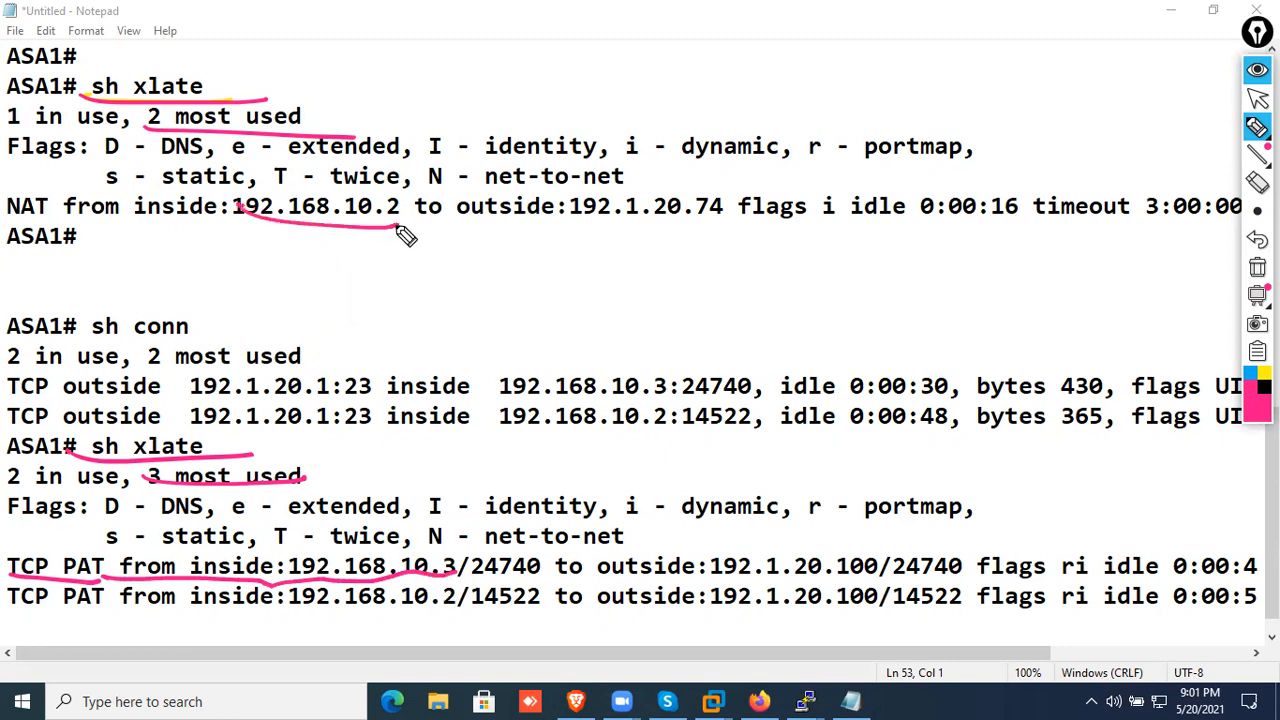
pyautogui.moveTo(530, 590); pyautogui.dragTo(462, 590)
pyautogui.moveTo(432, 180)
pyautogui.mouseDown()
pyautogui.moveTo(388, 240)
pyautogui.moveTo(464, 245)
pyautogui.mouseUp()
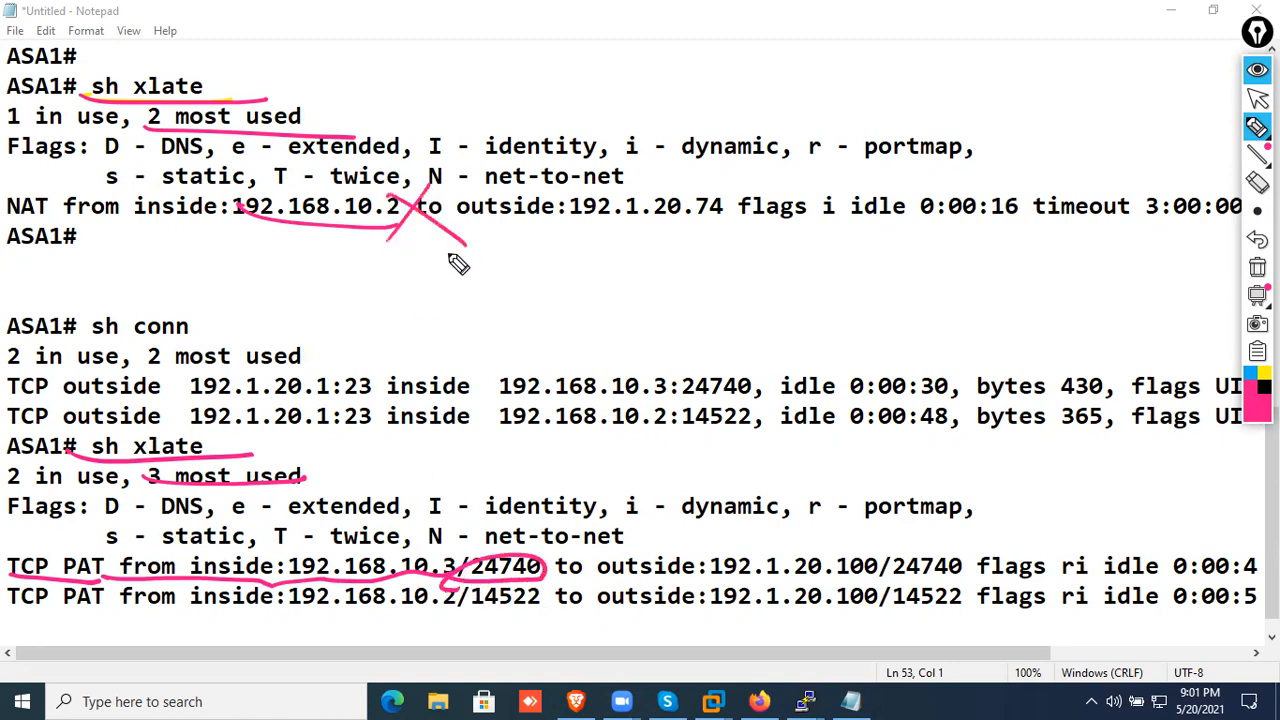
pyautogui.moveTo(560, 584); pyautogui.dragTo(900, 591)
pyautogui.moveTo(950, 530)
pyautogui.mouseDown()
pyautogui.moveTo(918, 566)
pyautogui.moveTo(972, 576)
pyautogui.mouseUp()
pyautogui.moveTo(745, 176); pyautogui.dragTo(706, 246)
pyautogui.moveTo(695, 182); pyautogui.dragTo(774, 246)
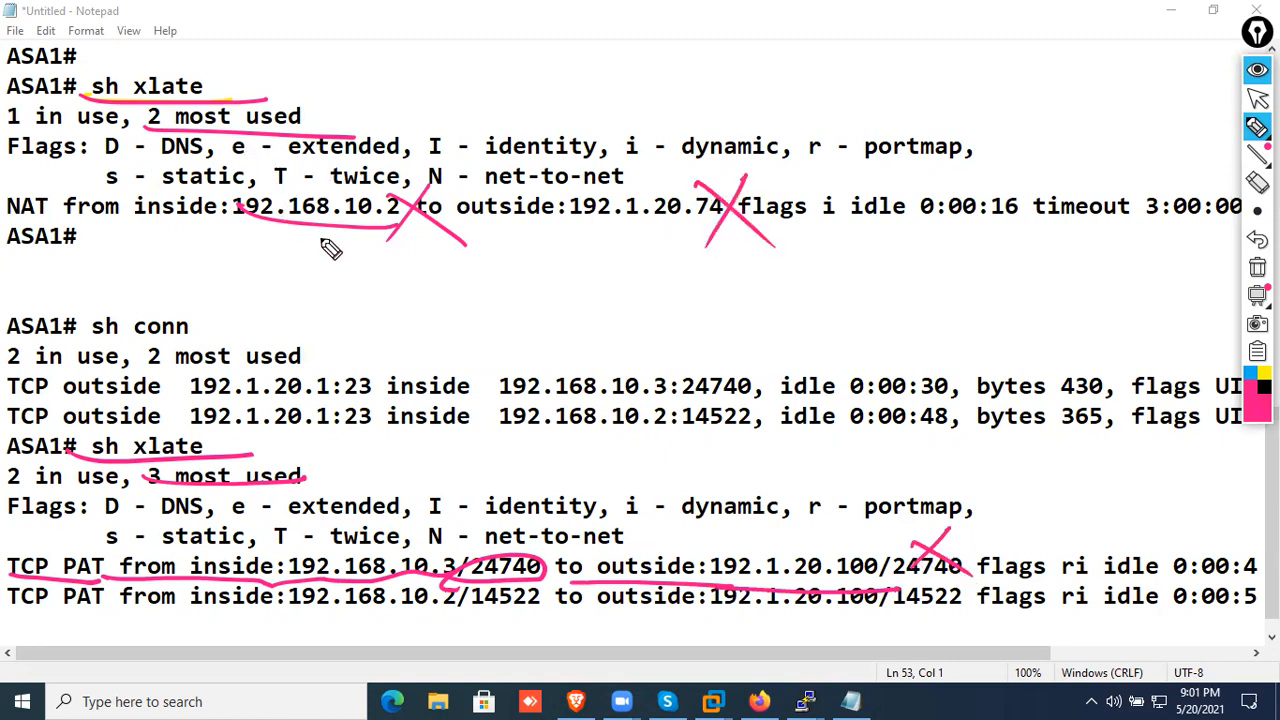
# Handwrite "ip to ip" in pink below the NAT entry and circle it
pyautogui.click(524, 254)
pyautogui.moveTo(521, 272); pyautogui.dragTo(522, 286)
pyautogui.moveTo(547, 270); pyautogui.dragTo(550, 292)
pyautogui.moveTo(612, 238); pyautogui.dragTo(614, 292)
pyautogui.moveTo(598, 270); pyautogui.dragTo(636, 266)
pyautogui.moveTo(664, 268)
pyautogui.mouseDown()
pyautogui.moveTo(651, 277)
pyautogui.moveTo(664, 270)
pyautogui.moveTo(688, 298)
pyautogui.mouseUp()
pyautogui.click(682, 242)
pyautogui.moveTo(712, 262); pyautogui.dragTo(716, 290)
pyautogui.moveTo(516, 240); pyautogui.dragTo(758, 262)
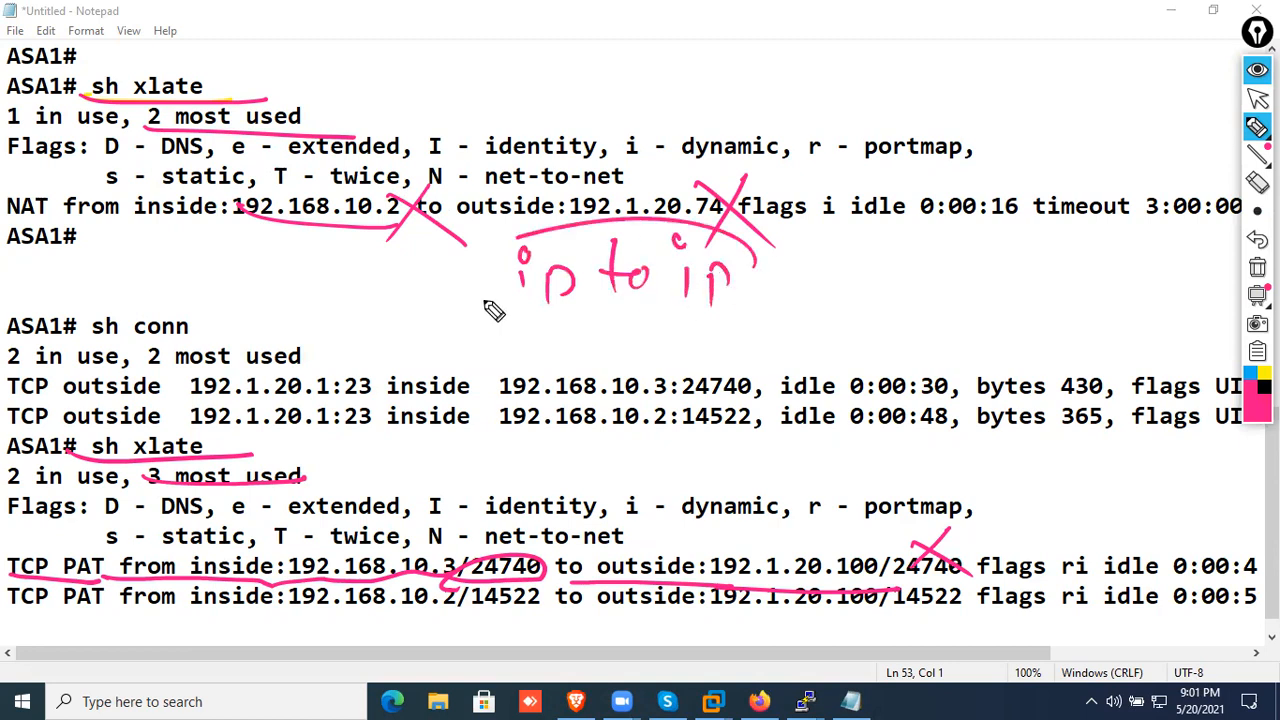
pyautogui.moveTo(485, 301); pyautogui.dragTo(740, 236)
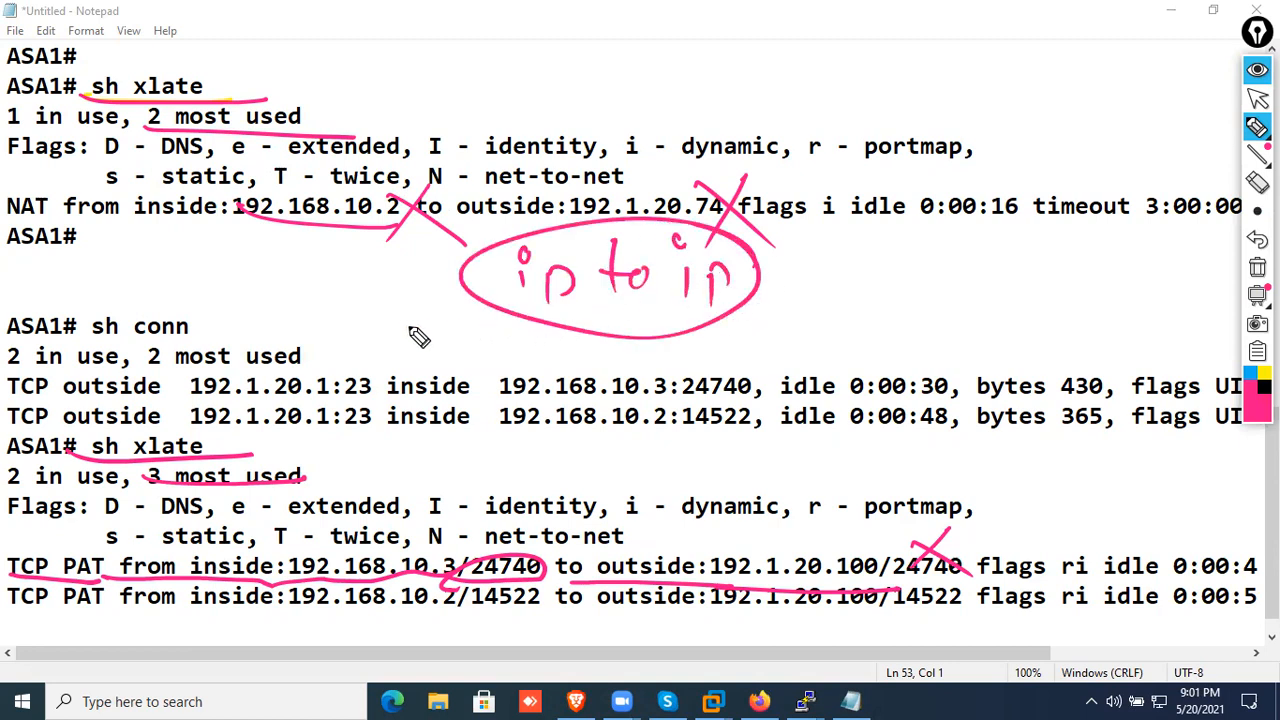
# Handwrite a two-letter abbreviation beside the "ip to ip" note and circle it
pyautogui.moveTo(866, 286); pyautogui.dragTo(848, 336)
pyautogui.click(883, 322)
pyautogui.moveTo(908, 292); pyautogui.dragTo(912, 342)
pyautogui.moveTo(985, 290); pyautogui.dragTo(995, 300)
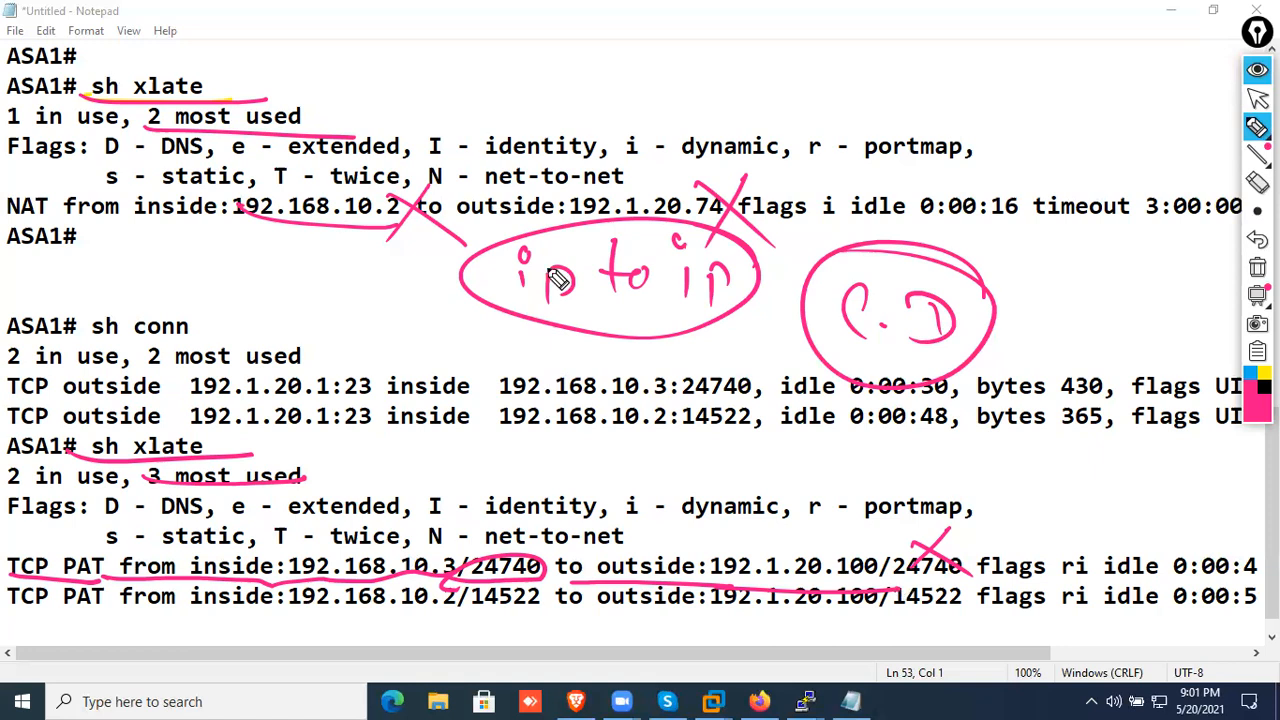
# Circle the ports in the "sh conn" entries, link them by arrows to the PAT entries, underline "sh conn", and clear all annotations
pyautogui.moveTo(372, 366); pyautogui.dragTo(368, 390)
pyautogui.moveTo(740, 380)
pyautogui.mouseDown()
pyautogui.moveTo(695, 402)
pyautogui.moveTo(743, 372)
pyautogui.mouseUp()
pyautogui.moveTo(673, 422)
pyautogui.mouseDown()
pyautogui.moveTo(550, 557)
pyautogui.moveTo(578, 548)
pyautogui.moveTo(560, 540)
pyautogui.mouseUp()
pyautogui.moveTo(763, 420)
pyautogui.mouseDown()
pyautogui.moveTo(656, 418)
pyautogui.moveTo(748, 432)
pyautogui.moveTo(876, 570)
pyautogui.moveTo(968, 574)
pyautogui.mouseUp()
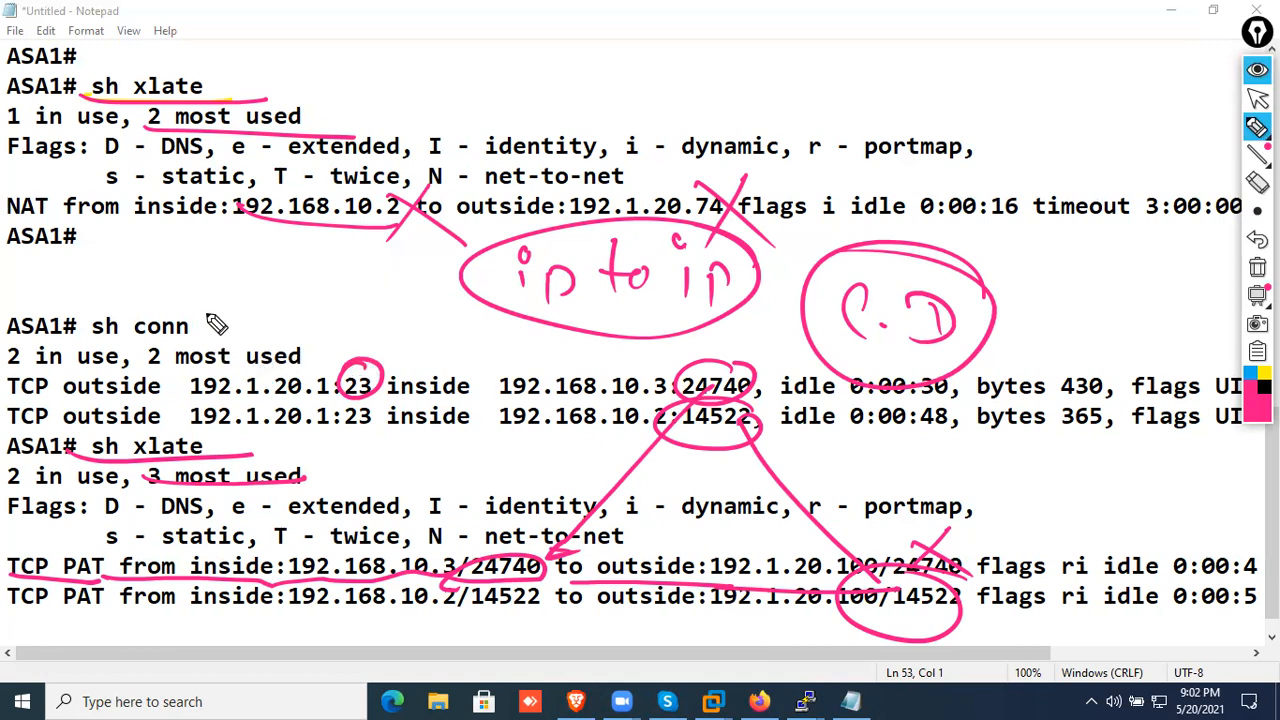
pyautogui.moveTo(218, 312); pyautogui.dragTo(100, 333)
pyautogui.moveTo(148, 276); pyautogui.dragTo(262, 284)
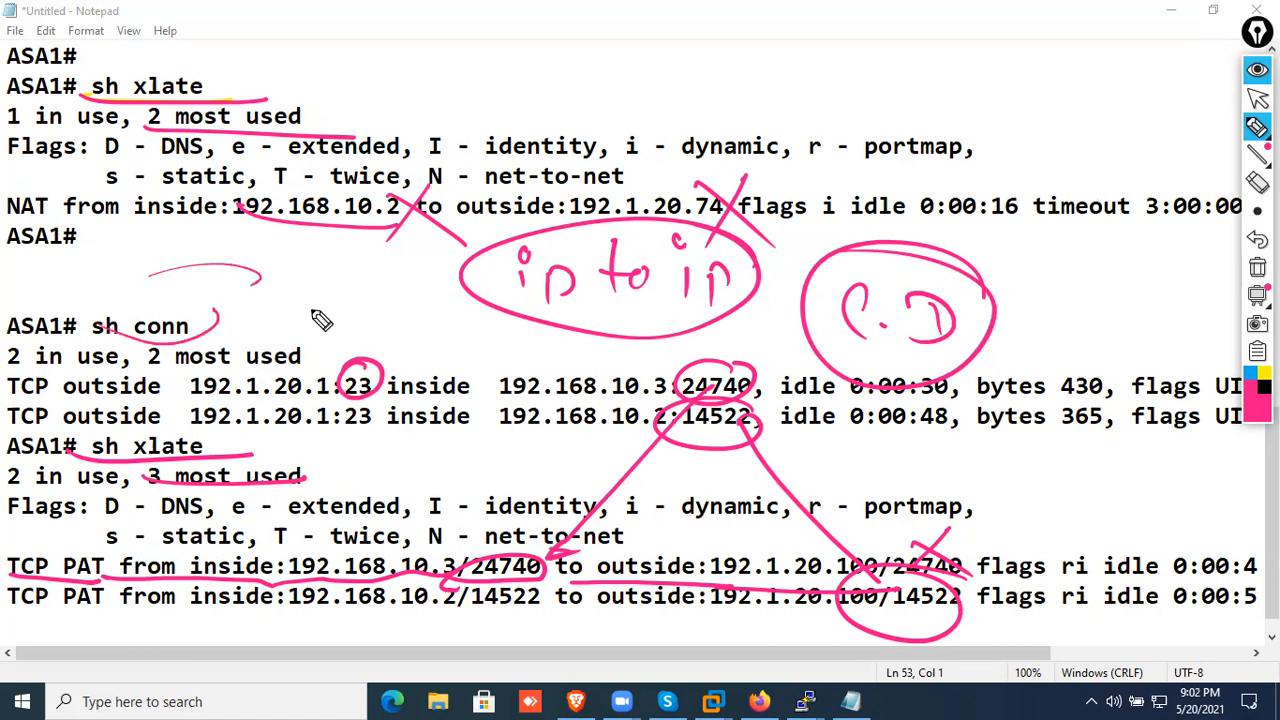
pyautogui.click(1257, 267)
pyautogui.click(1257, 70)
# Set the Notepad font size to 16
pyautogui.click(1272, 226)
pyautogui.scroll(-5, 1023, 290)
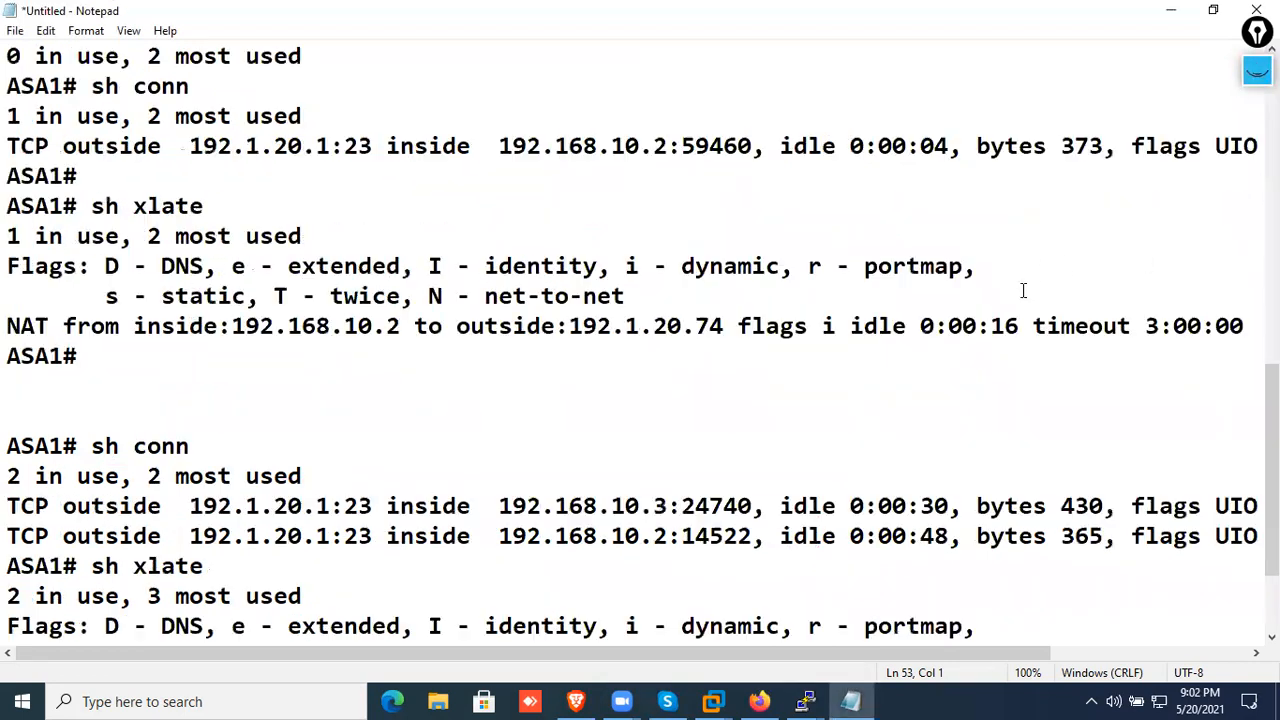
pyautogui.scroll(-2, 1023, 290)
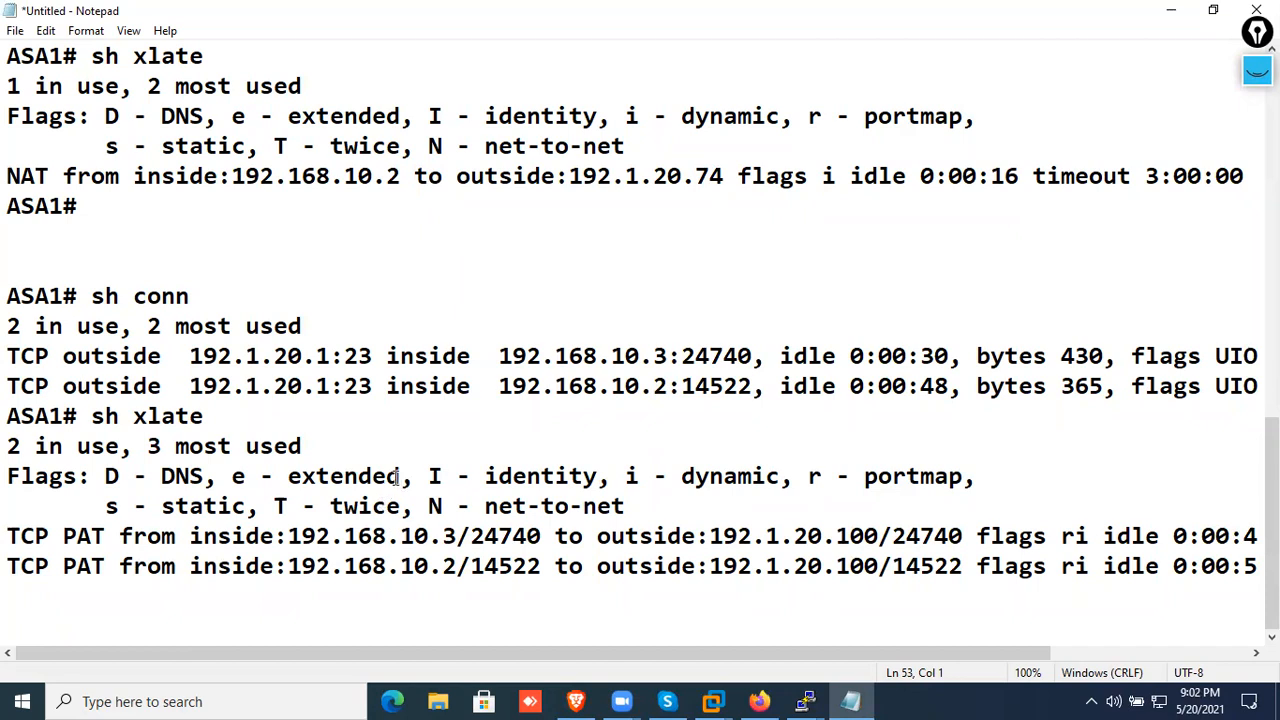
pyautogui.click(86, 30)
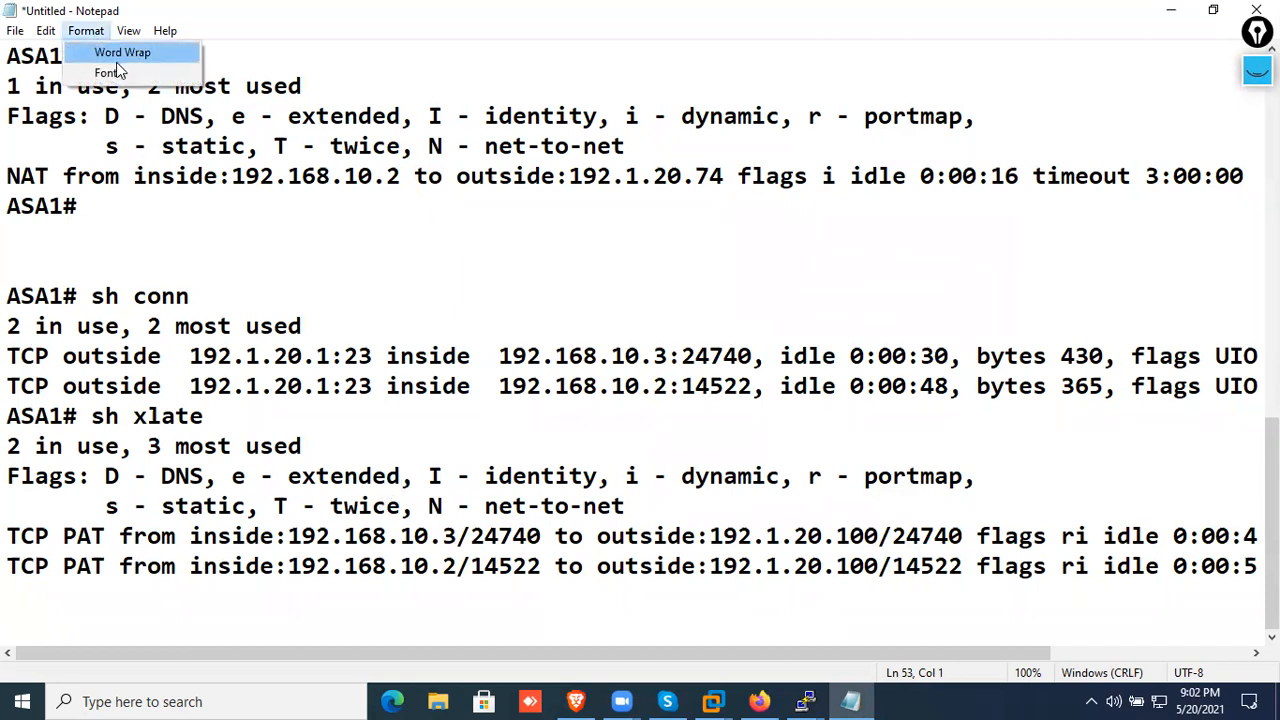
pyautogui.click(118, 74)
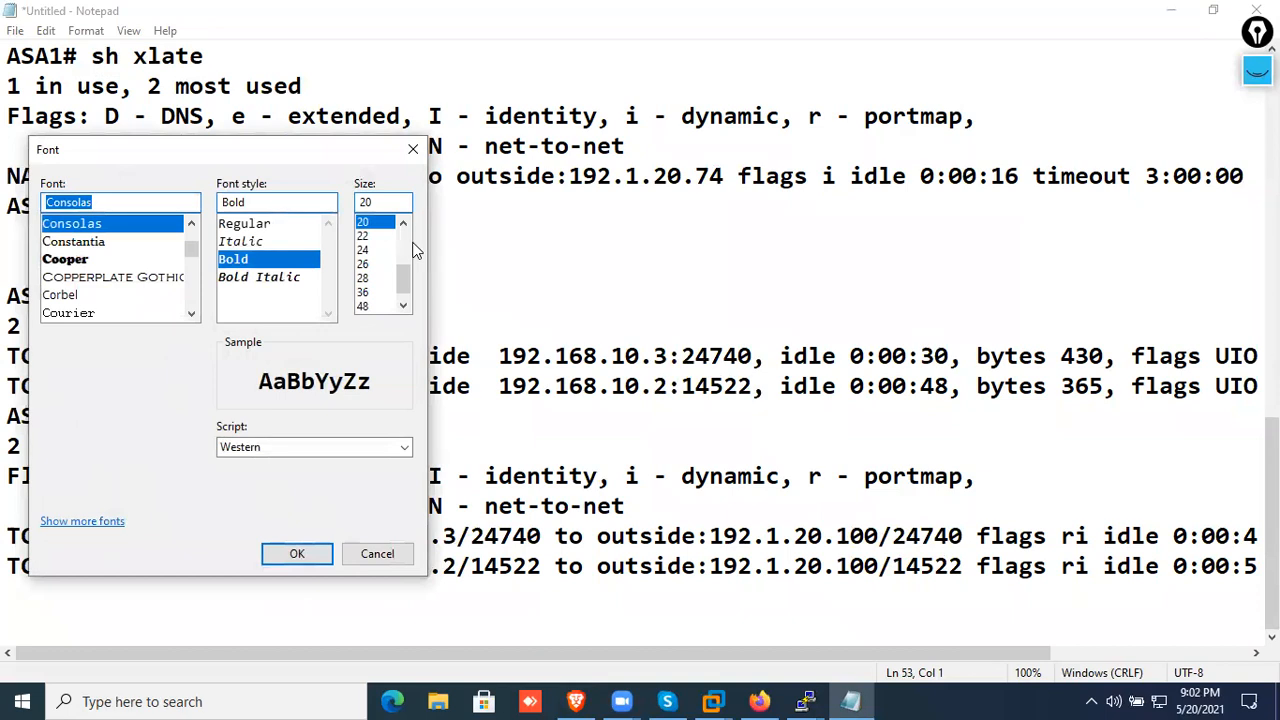
pyautogui.click(403, 225)
pyautogui.click(403, 225)
pyautogui.click(365, 231)
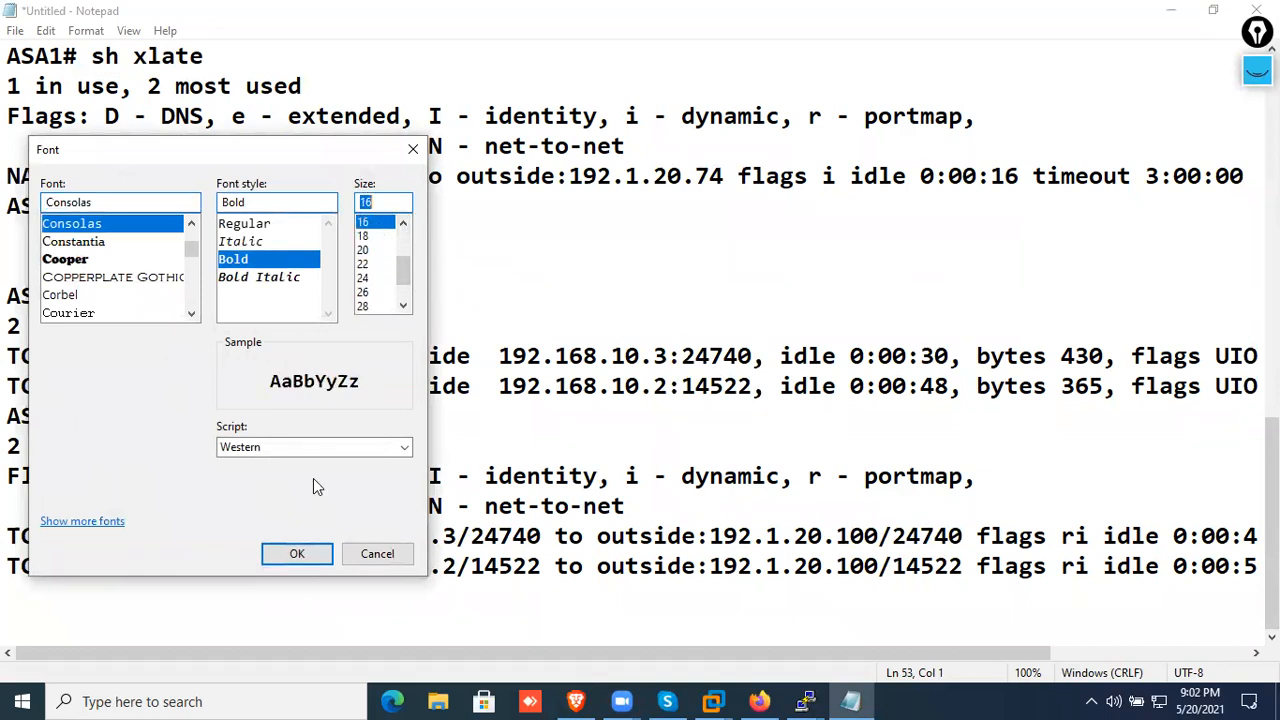
pyautogui.click(310, 553)
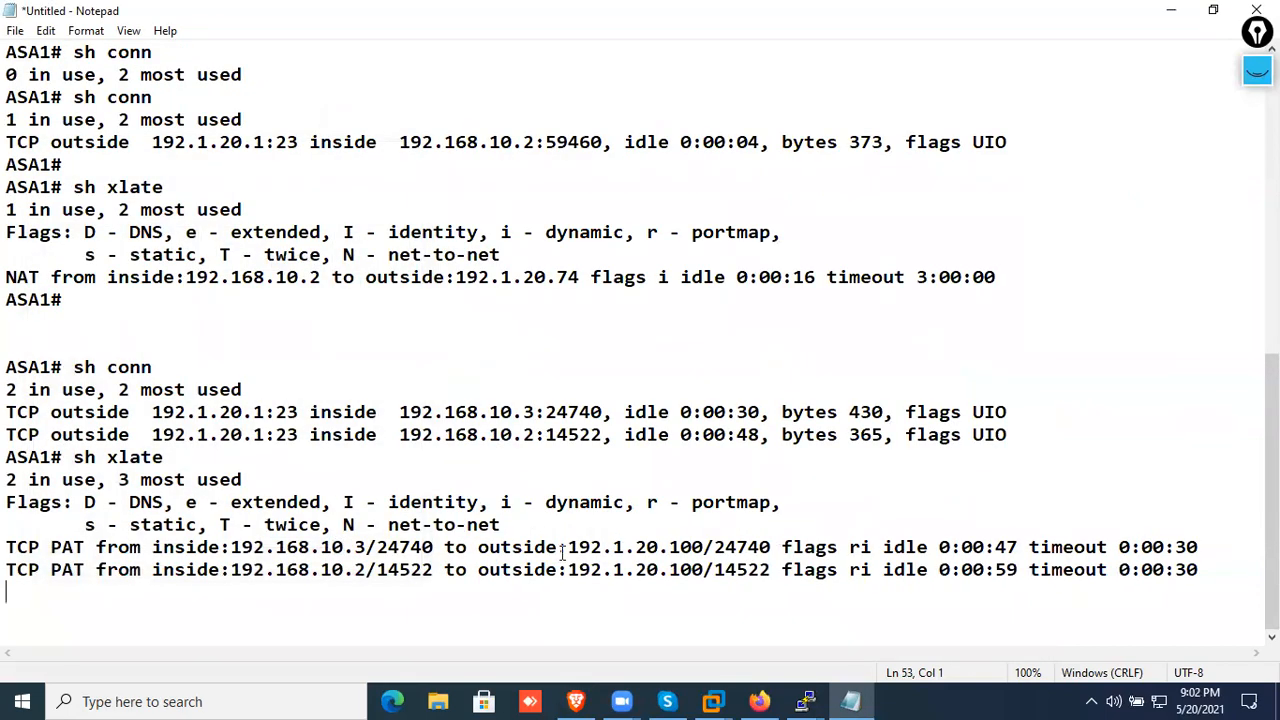
# Highlight the recorded NAT and PAT outputs in the notes to review them together, then clear the selection
pyautogui.moveTo(1240, 578); pyautogui.dragTo(5, 54)
pyautogui.scroll(2, 149, 145)
pyautogui.scroll(-2, 150, 166)
pyautogui.click(620, 352)
pyautogui.click(1028, 297)
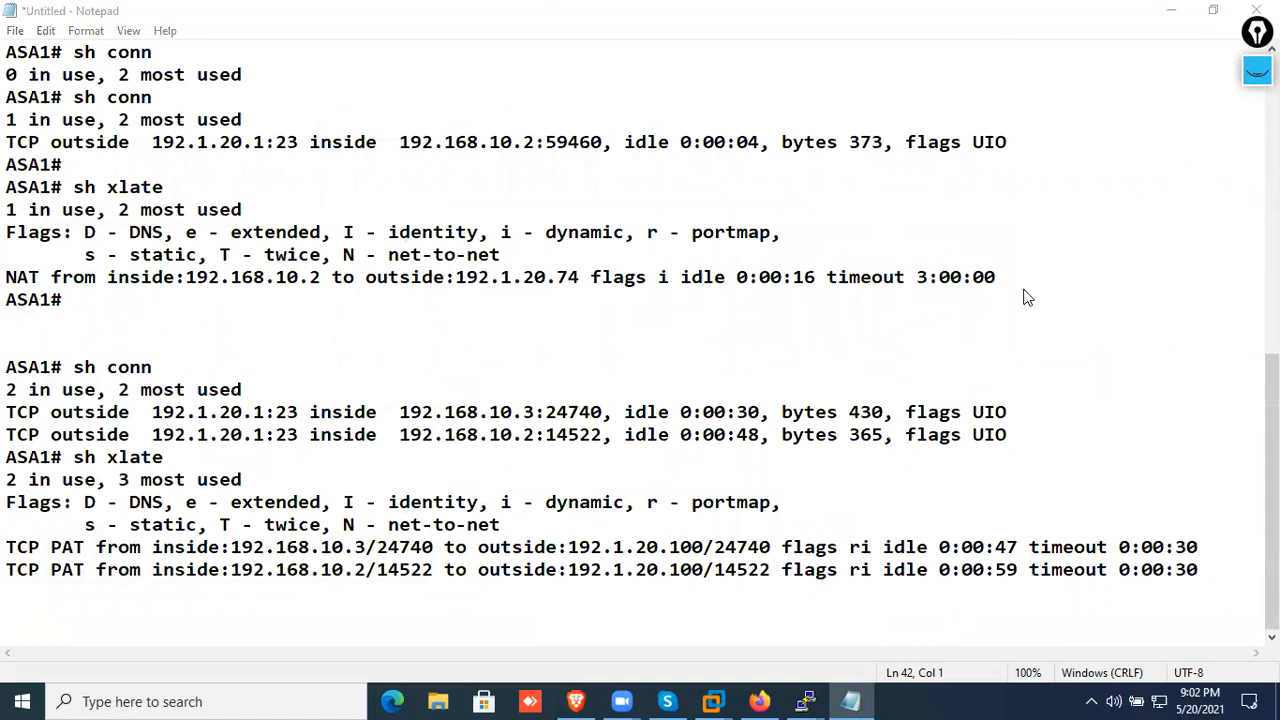